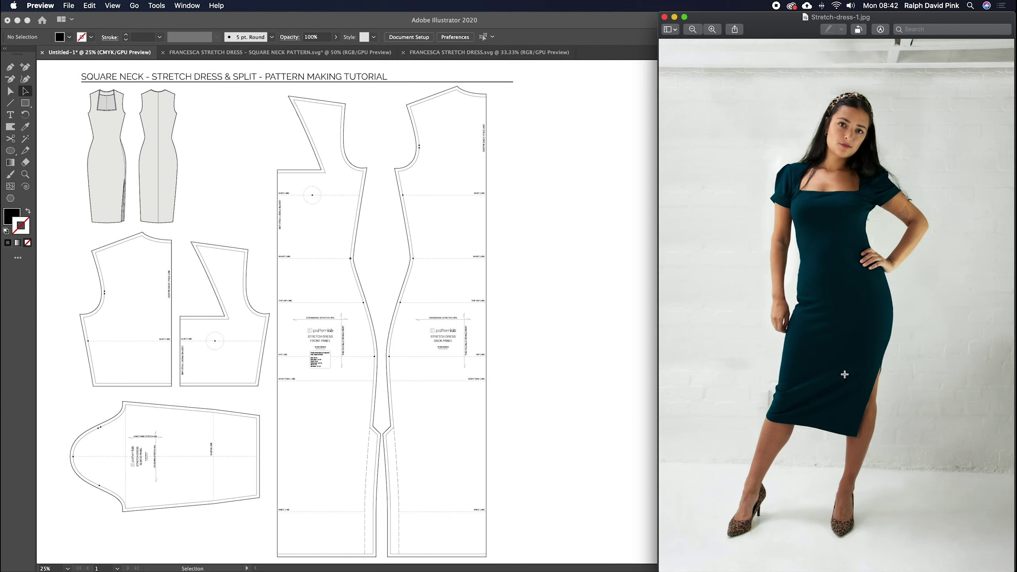
Step: Compare the square-neck stretch dress pattern pieces in Illustrator with the finished dress photo in Preview
{"action": "left_click", "coordinate": [576, 230]}
{"action": "left_click", "coordinate": [1012, 203]}
{"action": "left_click", "coordinate": [401, 192]}
{"action": "left_click", "coordinate": [363, 171]}
{"action": "left_click", "coordinate": [361, 196]}
{"action": "left_click", "coordinate": [511, 223]}
{"action": "left_click", "coordinate": [969, 237]}
{"action": "left_click", "coordinate": [600, 293]}
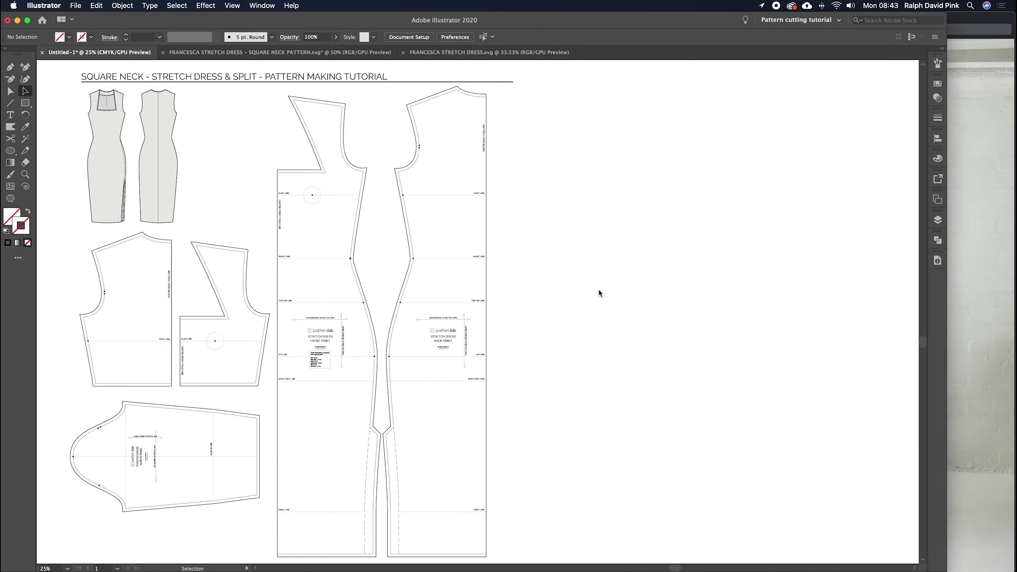
Step: Switch to Chrome and bring up the designlab.london home page
{"action": "left_click", "coordinate": [969, 281]}
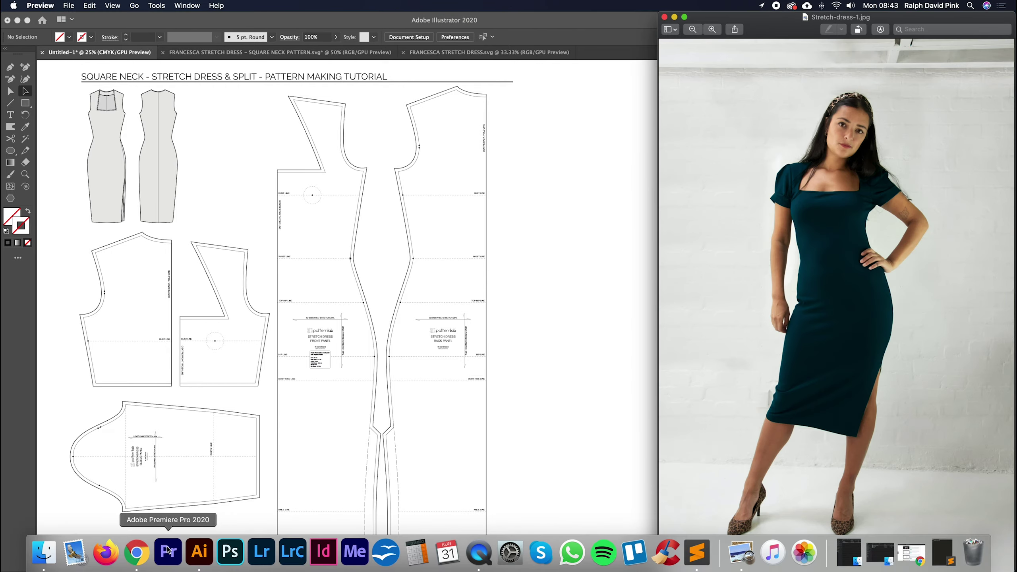
{"action": "left_click", "coordinate": [138, 552]}
{"action": "left_click", "coordinate": [128, 29]}
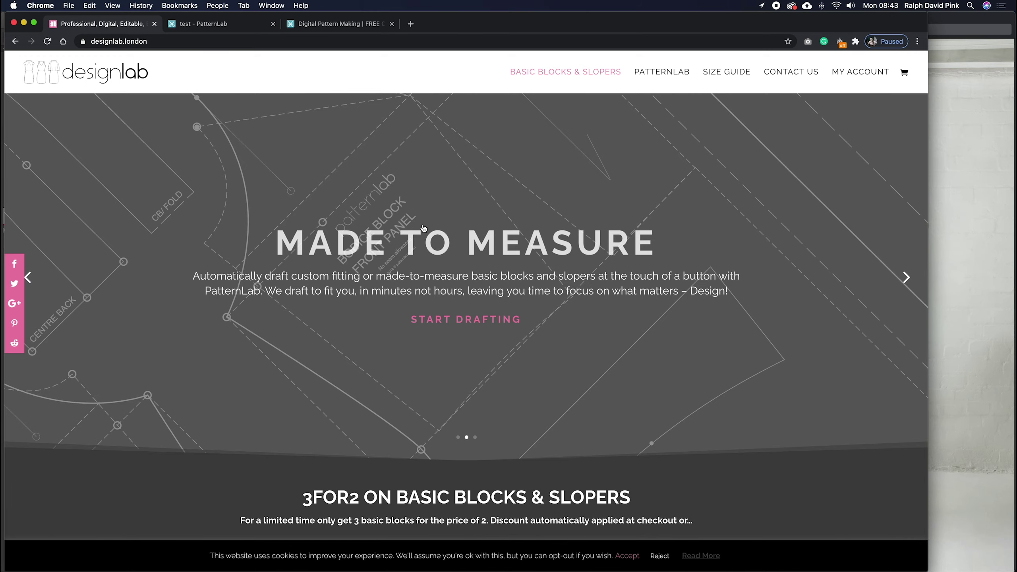
Step: Examine the basic stretch dress patterns for 35% and 20% stretch and the other blocks offered on the designlab home page
{"action": "scroll", "coordinate": [424, 229], "scroll_direction": "down", "scroll_amount": 3}
{"action": "scroll", "coordinate": [423, 230], "scroll_direction": "up", "scroll_amount": 3}
{"action": "scroll", "coordinate": [506, 318], "scroll_direction": "down", "scroll_amount": 15}
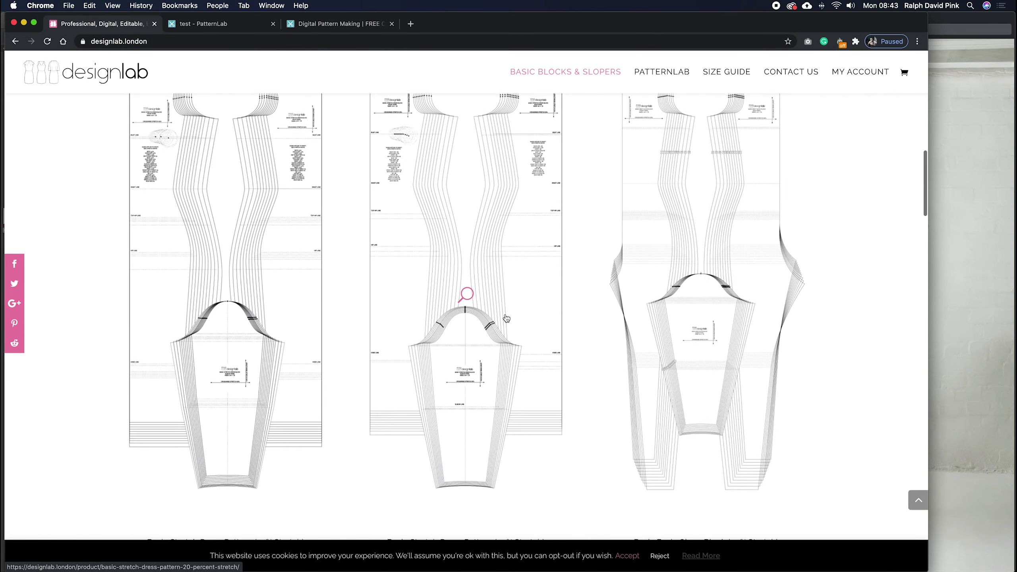
{"action": "scroll", "coordinate": [505, 319], "scroll_direction": "down", "scroll_amount": 2}
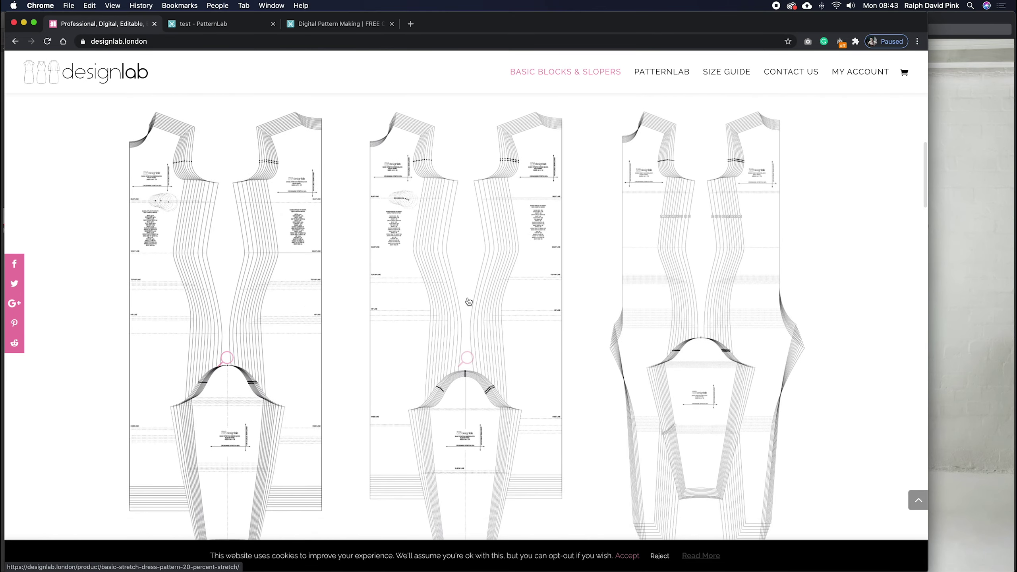
{"action": "scroll", "coordinate": [469, 301], "scroll_direction": "down", "scroll_amount": 6}
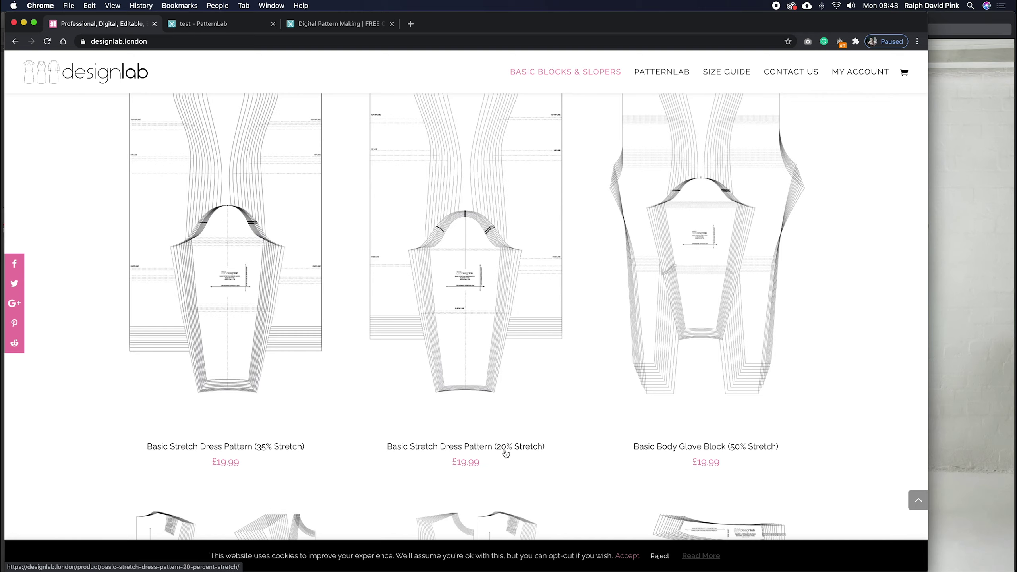
{"action": "scroll", "coordinate": [505, 456], "scroll_direction": "down", "scroll_amount": 15}
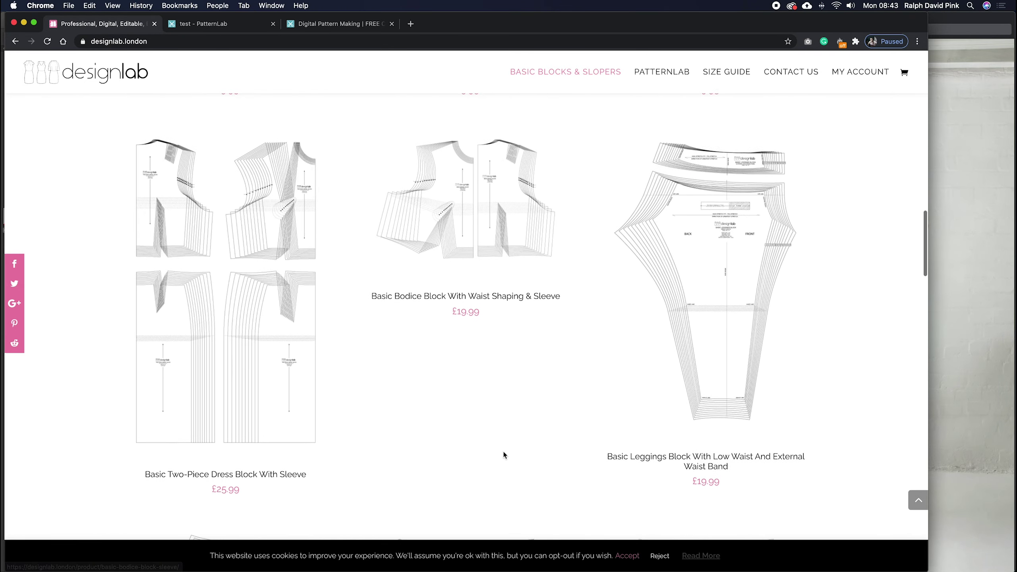
{"action": "scroll", "coordinate": [505, 456], "scroll_direction": "down", "scroll_amount": 5}
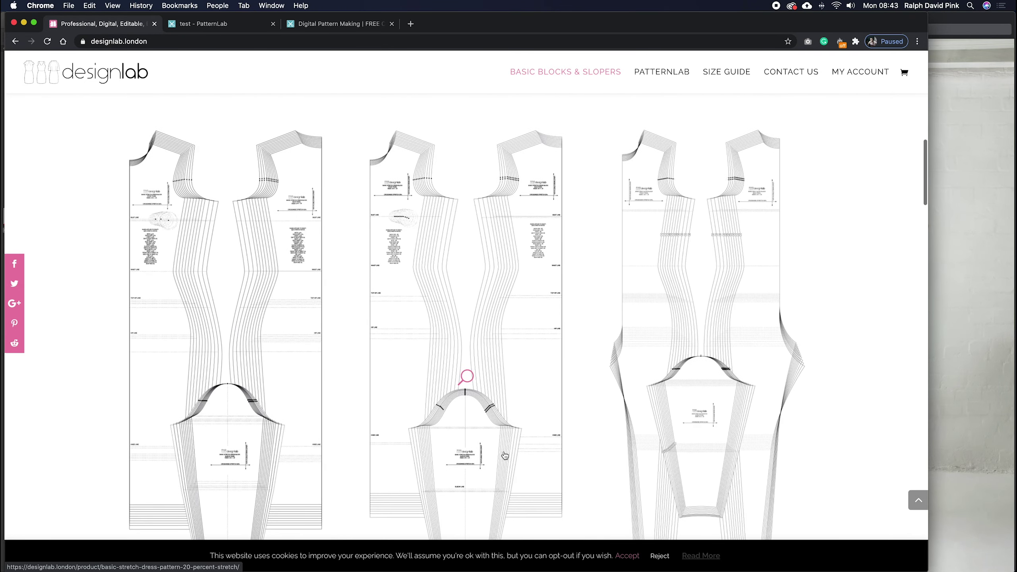
{"action": "scroll", "coordinate": [506, 454], "scroll_direction": "up", "scroll_amount": 4}
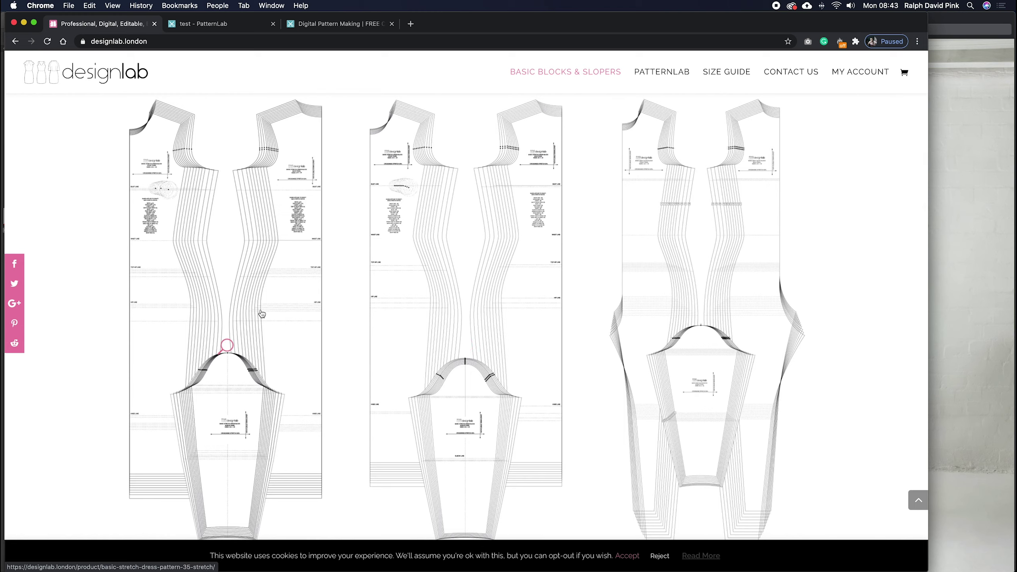
{"action": "scroll", "coordinate": [273, 223], "scroll_direction": "up", "scroll_amount": 3}
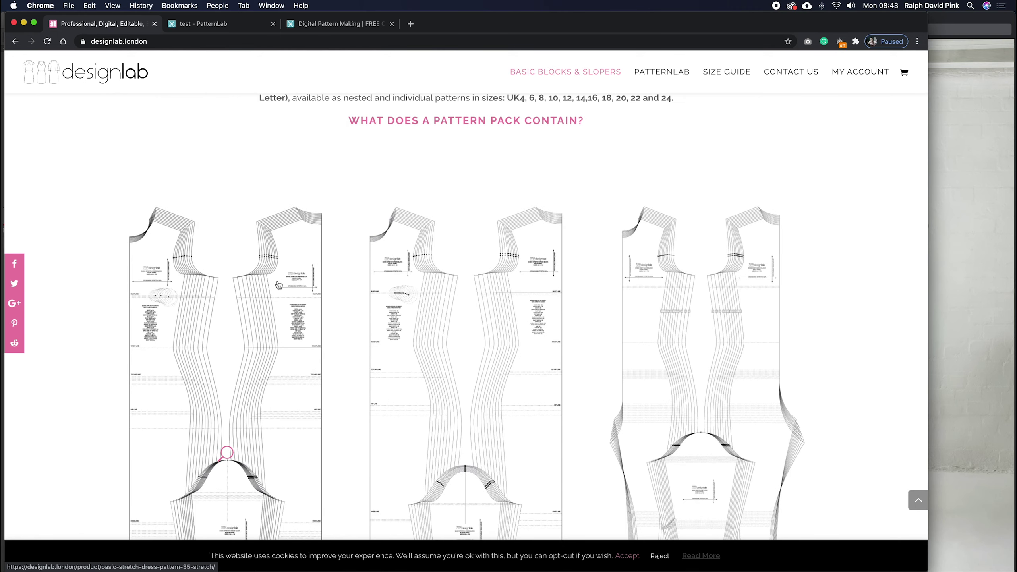
{"action": "scroll", "coordinate": [279, 291], "scroll_direction": "down", "scroll_amount": 3}
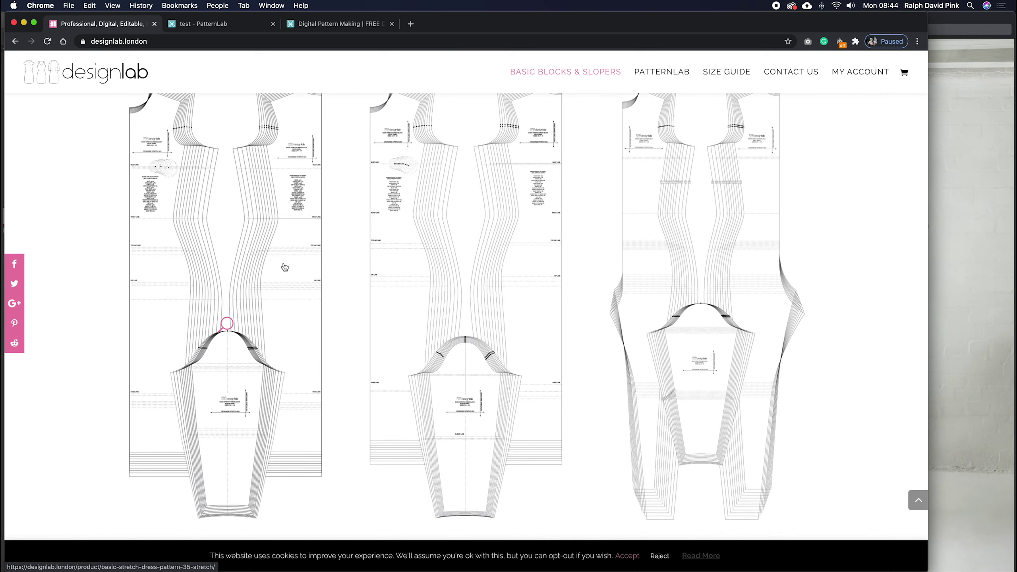
{"action": "scroll", "coordinate": [285, 267], "scroll_direction": "up", "scroll_amount": 15}
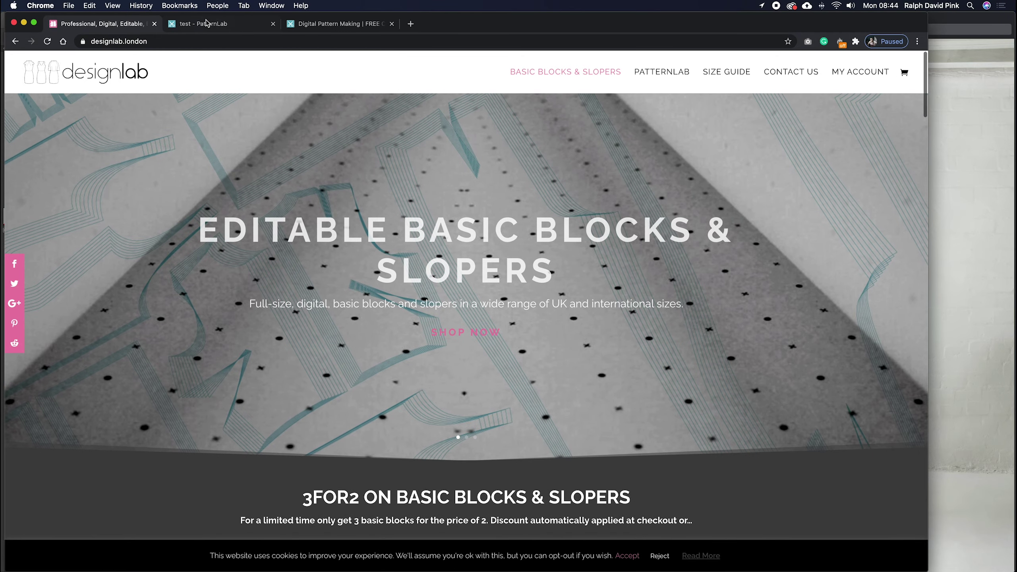
Step: Go to the PatternLab home page and look over its made-to-measure basic blocks, including the stretch dress block
{"action": "left_click", "coordinate": [207, 23]}
{"action": "left_click", "coordinate": [252, 81]}
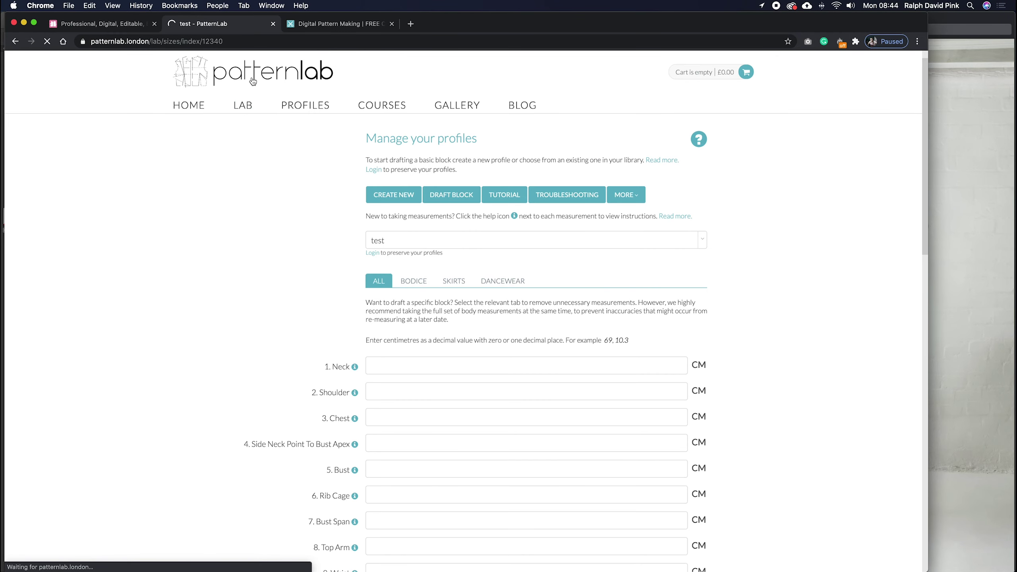
{"action": "scroll", "coordinate": [594, 249], "scroll_direction": "down", "scroll_amount": 8}
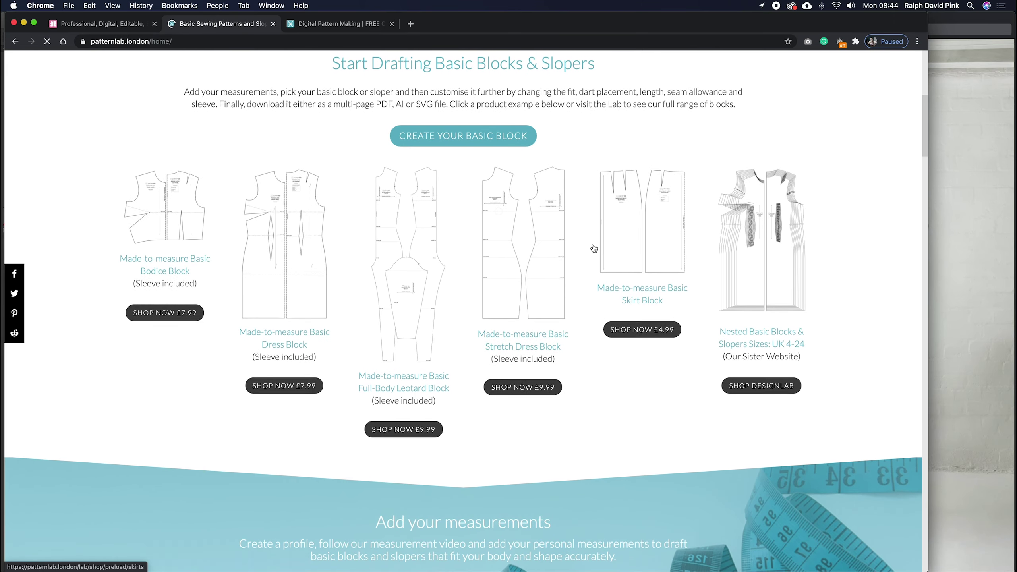
{"action": "scroll", "coordinate": [594, 249], "scroll_direction": "up", "scroll_amount": 2}
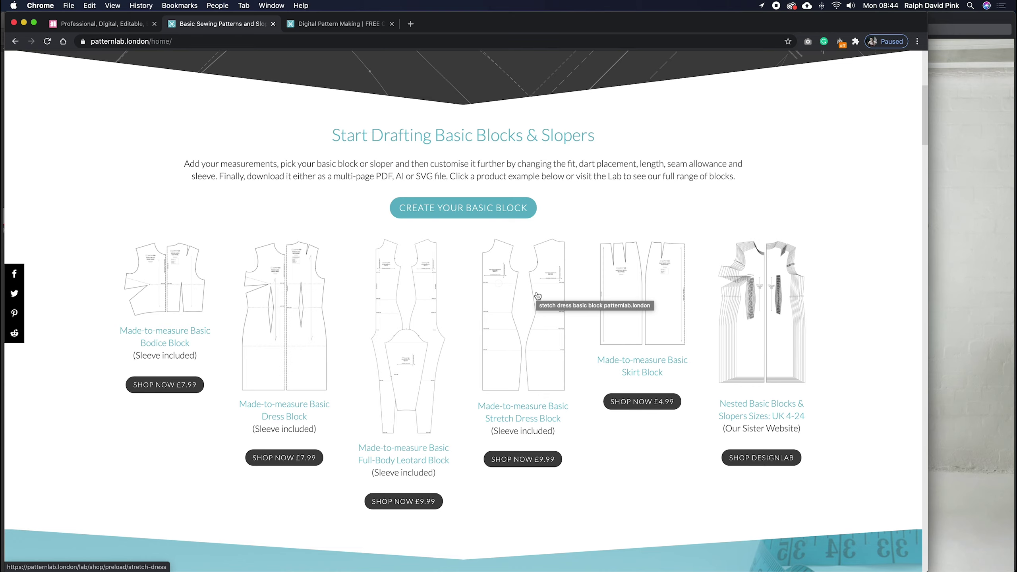
{"action": "scroll", "coordinate": [280, 148], "scroll_direction": "up", "scroll_amount": 8}
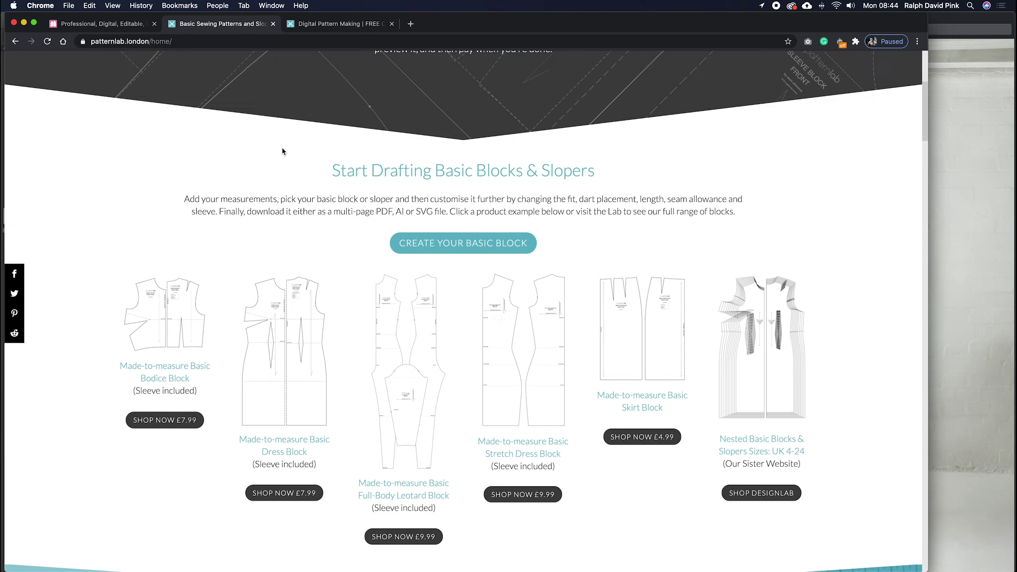
Step: Load the "test" profile in PatternLab's profile manager and review its list of body measurements
{"action": "left_click", "coordinate": [285, 126]}
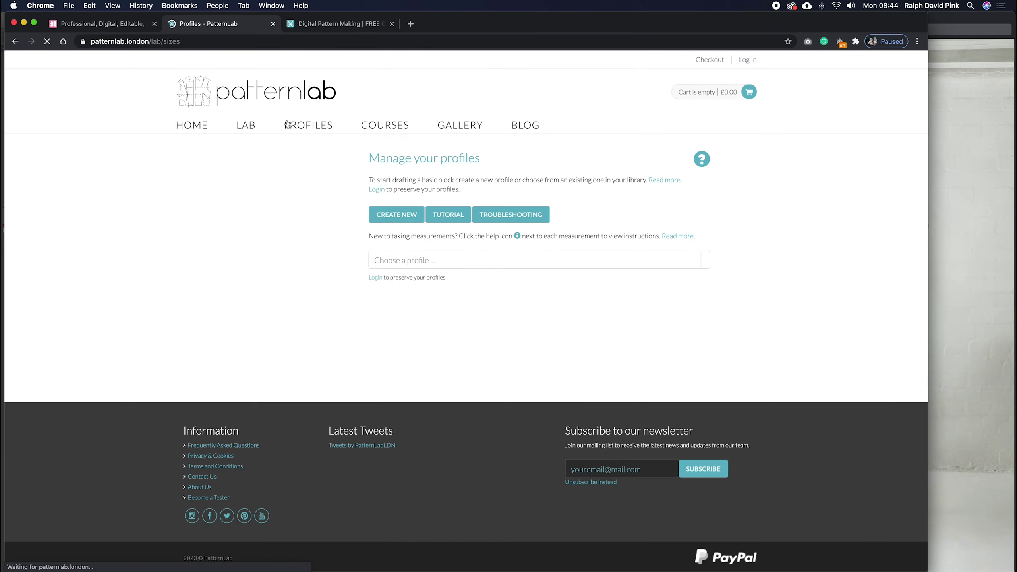
{"action": "left_click", "coordinate": [394, 260]}
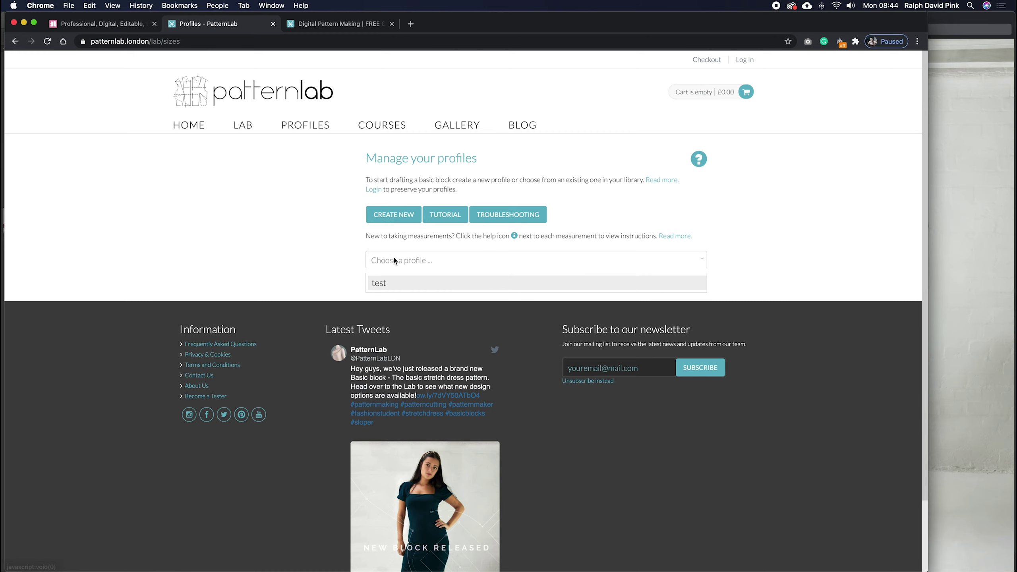
{"action": "left_click", "coordinate": [386, 282]}
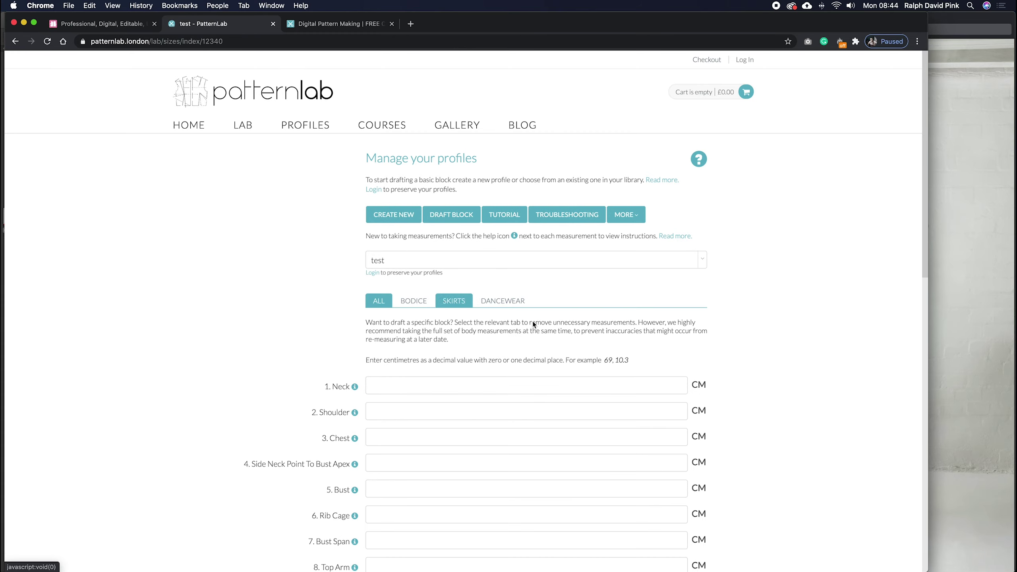
{"action": "scroll", "coordinate": [606, 355], "scroll_direction": "down", "scroll_amount": 3}
{"action": "scroll", "coordinate": [606, 355], "scroll_direction": "down", "scroll_amount": 12}
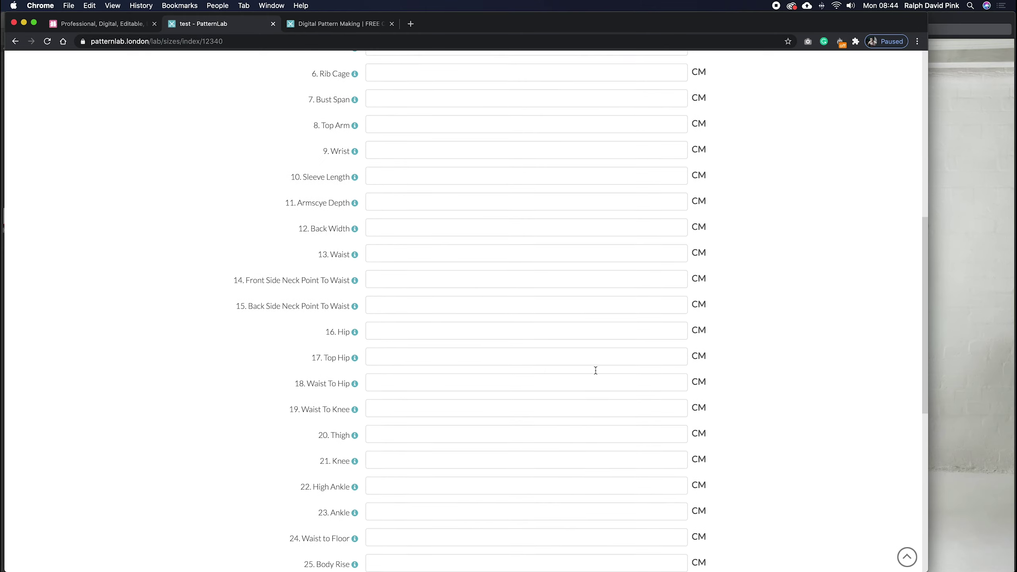
{"action": "scroll", "coordinate": [597, 368], "scroll_direction": "up", "scroll_amount": 10}
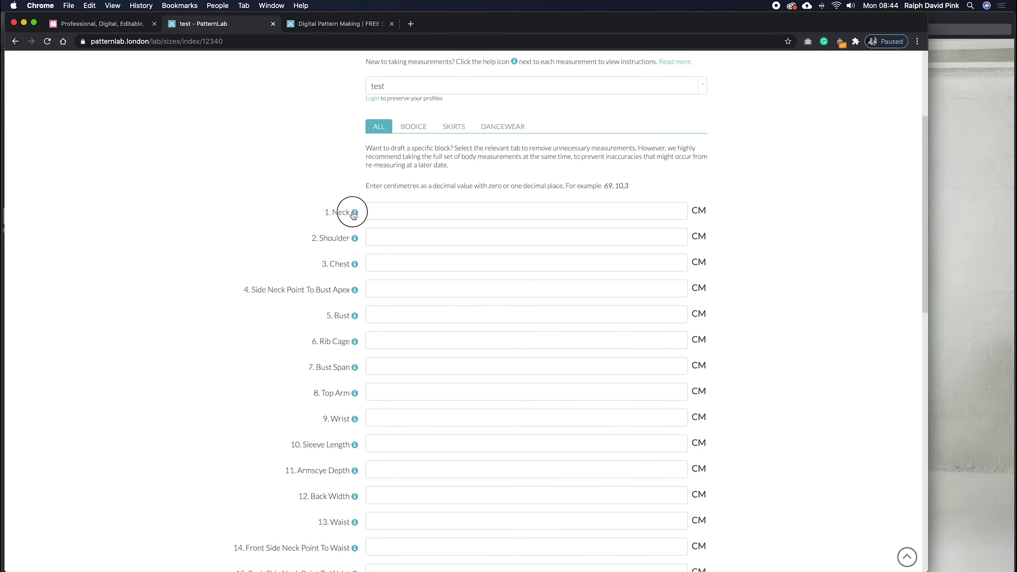
Step: Show the neck measurement instructions, read through the guidance and diagram, and close them
{"action": "left_click", "coordinate": [354, 212]}
{"action": "scroll", "coordinate": [565, 347], "scroll_direction": "down", "scroll_amount": 2}
{"action": "scroll", "coordinate": [564, 348], "scroll_direction": "down", "scroll_amount": 8}
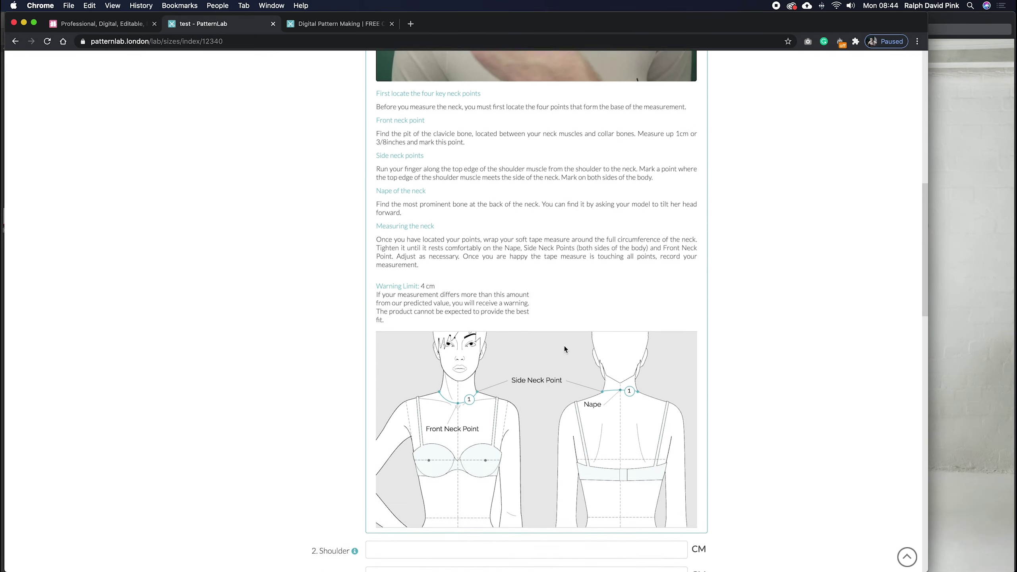
{"action": "scroll", "coordinate": [564, 348], "scroll_direction": "up", "scroll_amount": 8}
{"action": "left_click", "coordinate": [355, 253]}
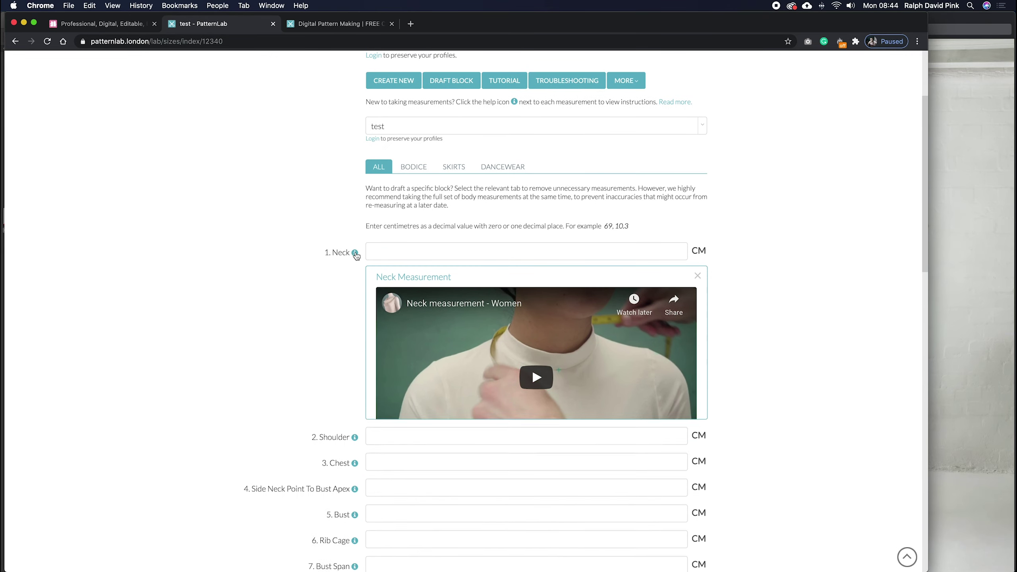
Step: Start drafting a block from the test profile, dismiss the Lab welcome, and choose the Stretch Dress block for casual wear
{"action": "scroll", "coordinate": [400, 240], "scroll_direction": "up", "scroll_amount": 4}
{"action": "left_click", "coordinate": [450, 212]}
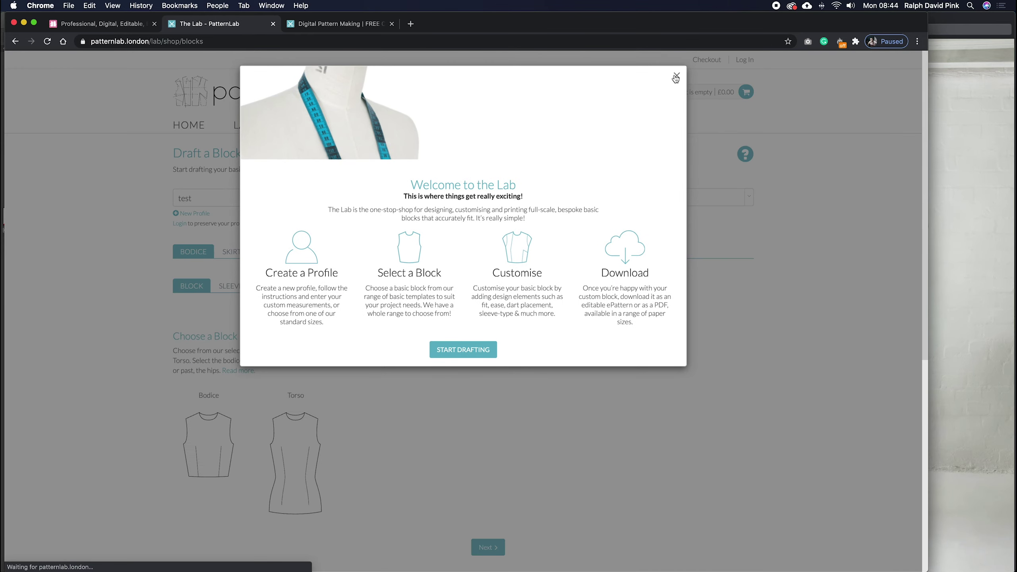
{"action": "left_click", "coordinate": [675, 78]}
{"action": "scroll", "coordinate": [325, 315], "scroll_direction": "down", "scroll_amount": 3}
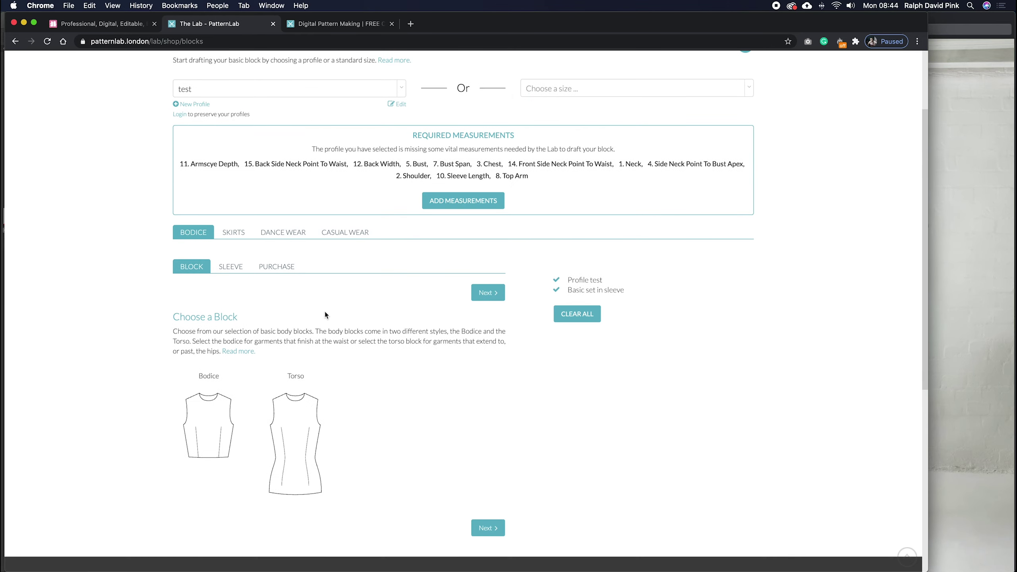
{"action": "left_click", "coordinate": [345, 232]}
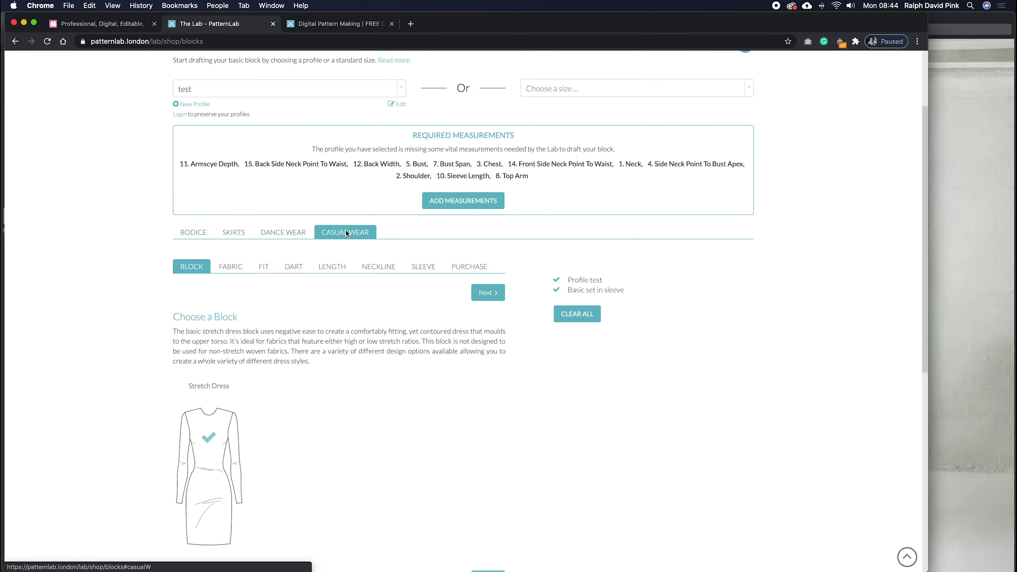
{"action": "left_click", "coordinate": [213, 464]}
Step: Review the dress block's fabric options for crosswise and lengthwise stretch ratios
{"action": "left_click", "coordinate": [235, 267]}
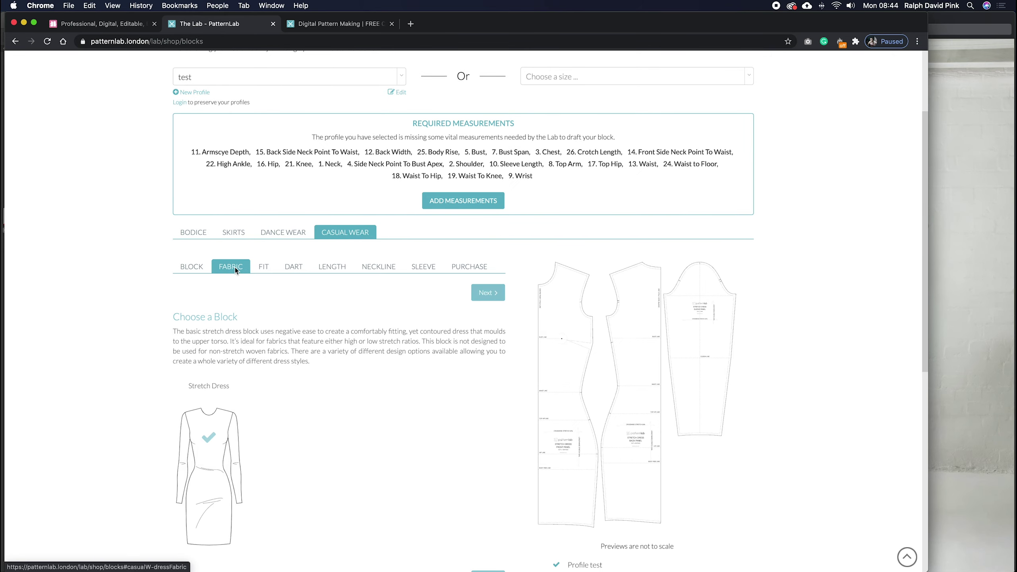
{"action": "scroll", "coordinate": [313, 382], "scroll_direction": "down", "scroll_amount": 10}
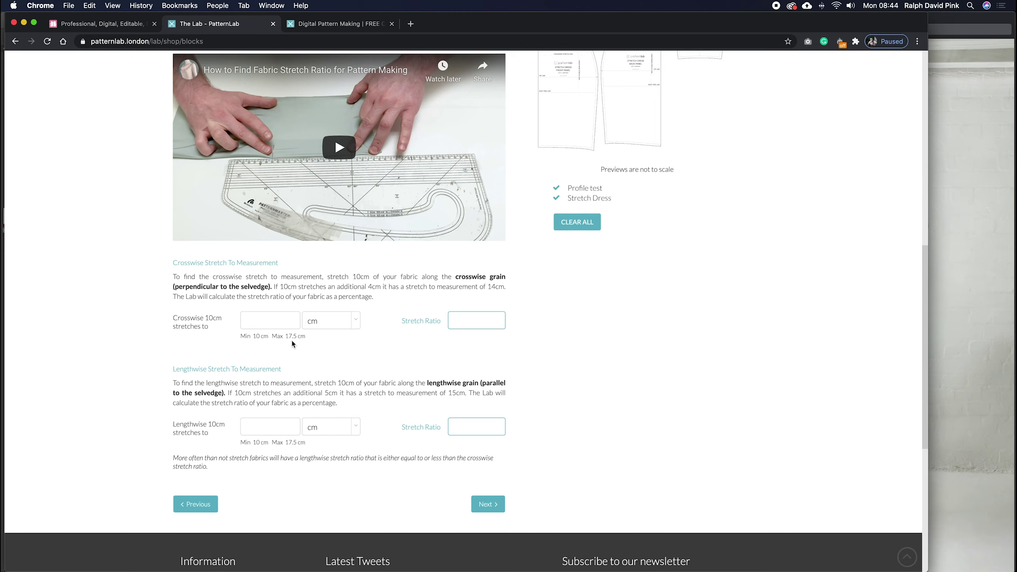
{"action": "scroll", "coordinate": [221, 448], "scroll_direction": "up", "scroll_amount": 6}
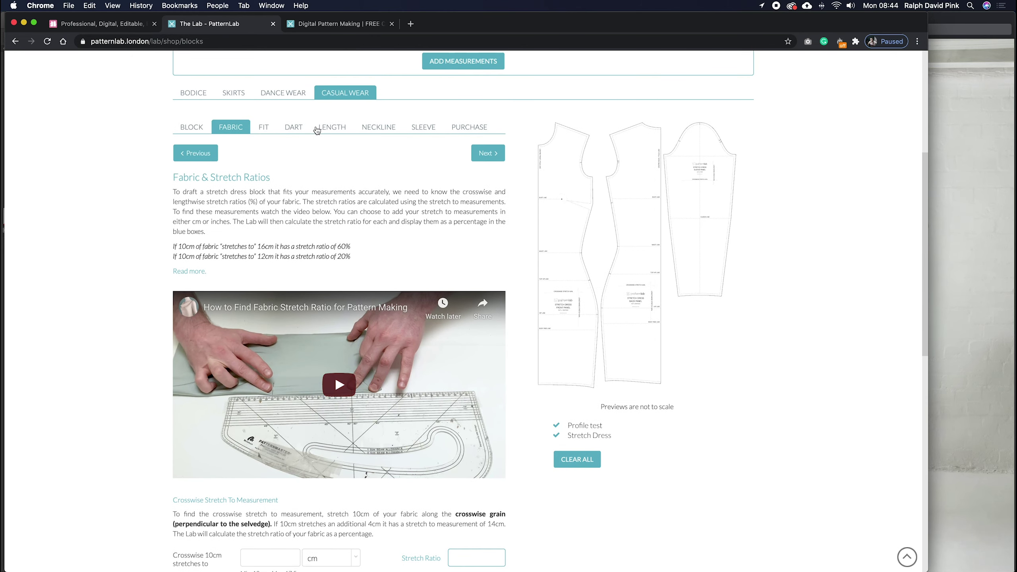
Step: Select Custom Fit (manual ease) for the stretch dress block and review its ease settings
{"action": "left_click", "coordinate": [263, 127]}
{"action": "left_click", "coordinate": [210, 331]}
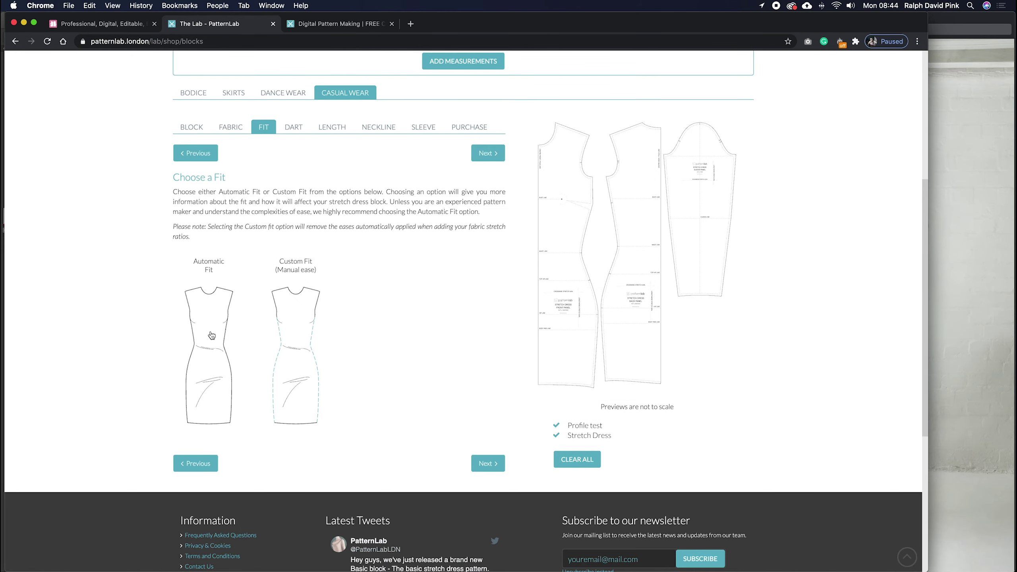
{"action": "left_click", "coordinate": [307, 319]}
{"action": "scroll", "coordinate": [374, 324], "scroll_direction": "down", "scroll_amount": 8}
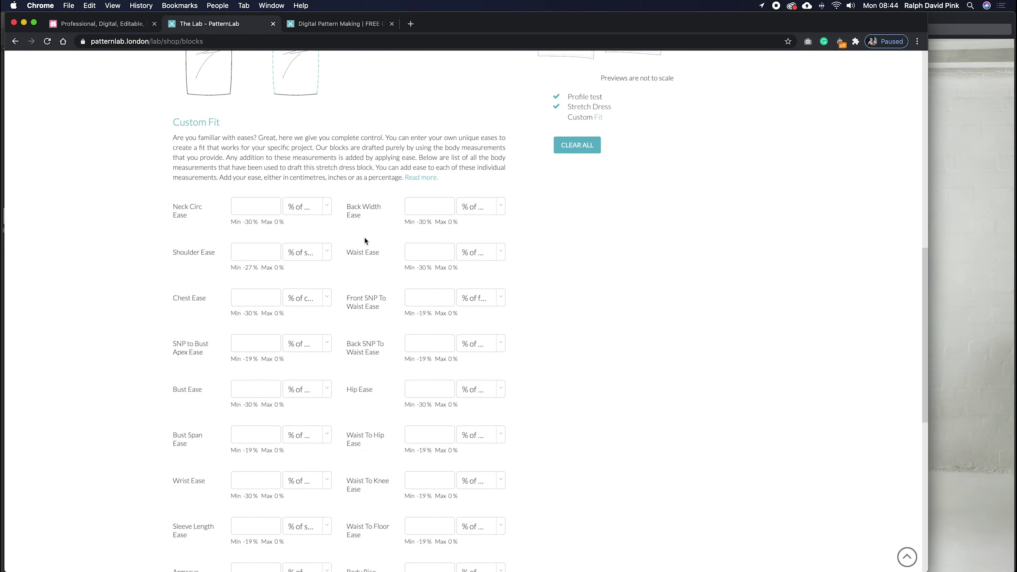
{"action": "scroll", "coordinate": [365, 237], "scroll_direction": "down", "scroll_amount": 4}
{"action": "scroll", "coordinate": [365, 242], "scroll_direction": "up", "scroll_amount": 5}
{"action": "scroll", "coordinate": [365, 244], "scroll_direction": "up", "scroll_amount": 10}
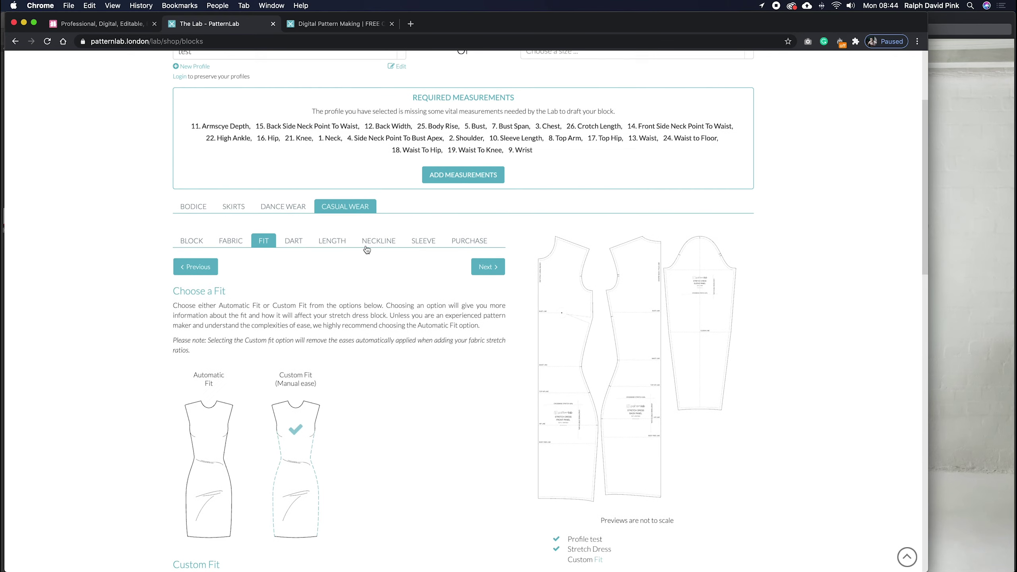
Step: Look through the stretch dress block's bust dart and dress length options
{"action": "left_click", "coordinate": [305, 261]}
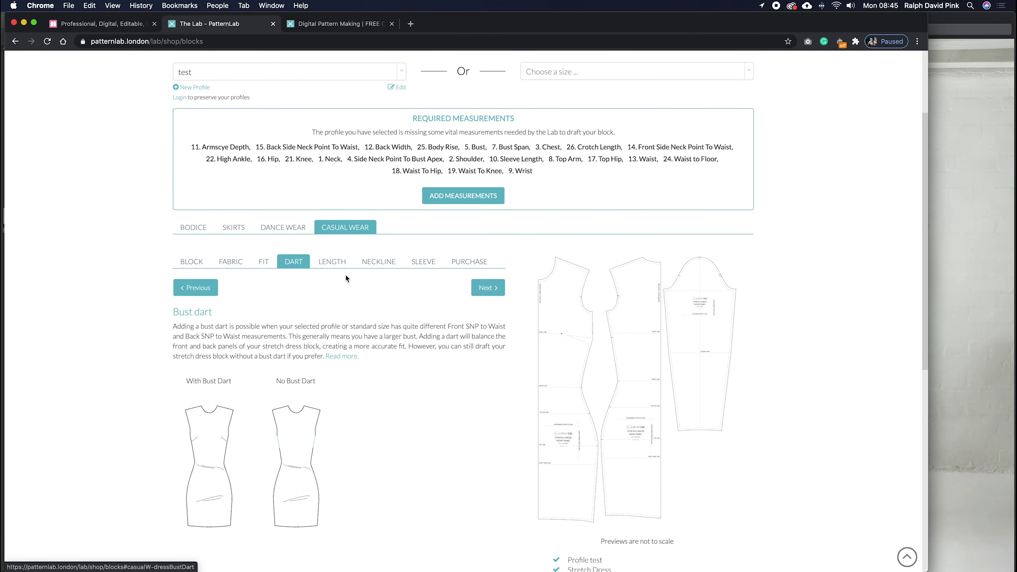
{"action": "left_click", "coordinate": [333, 261]}
{"action": "scroll", "coordinate": [399, 334], "scroll_direction": "down", "scroll_amount": 4}
{"action": "scroll", "coordinate": [381, 238], "scroll_direction": "up", "scroll_amount": 5}
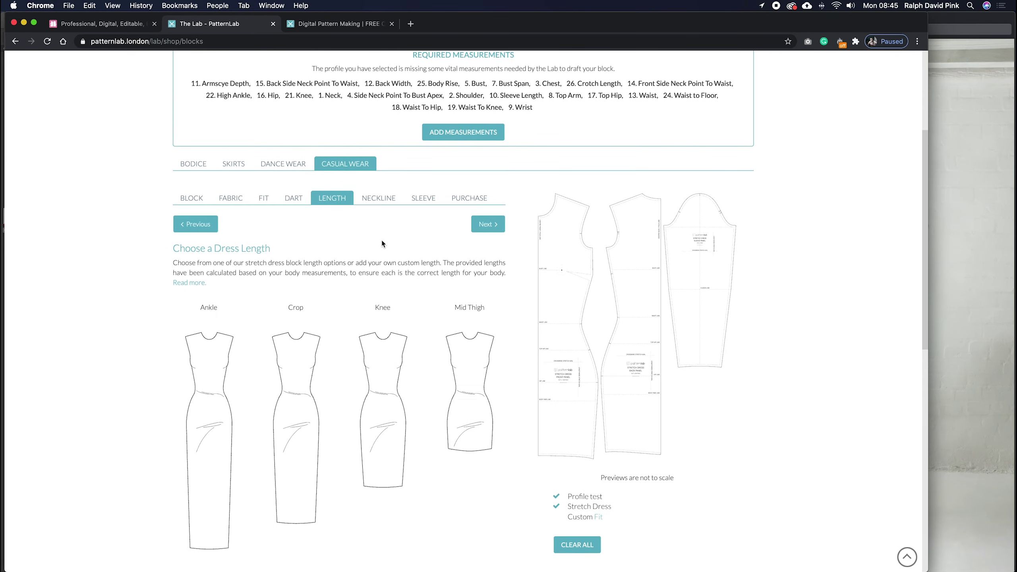
Step: Look through the neckline styles available for the stretch dress block
{"action": "left_click", "coordinate": [384, 197]}
{"action": "scroll", "coordinate": [384, 224], "scroll_direction": "down", "scroll_amount": 5}
{"action": "scroll", "coordinate": [402, 363], "scroll_direction": "up", "scroll_amount": 4}
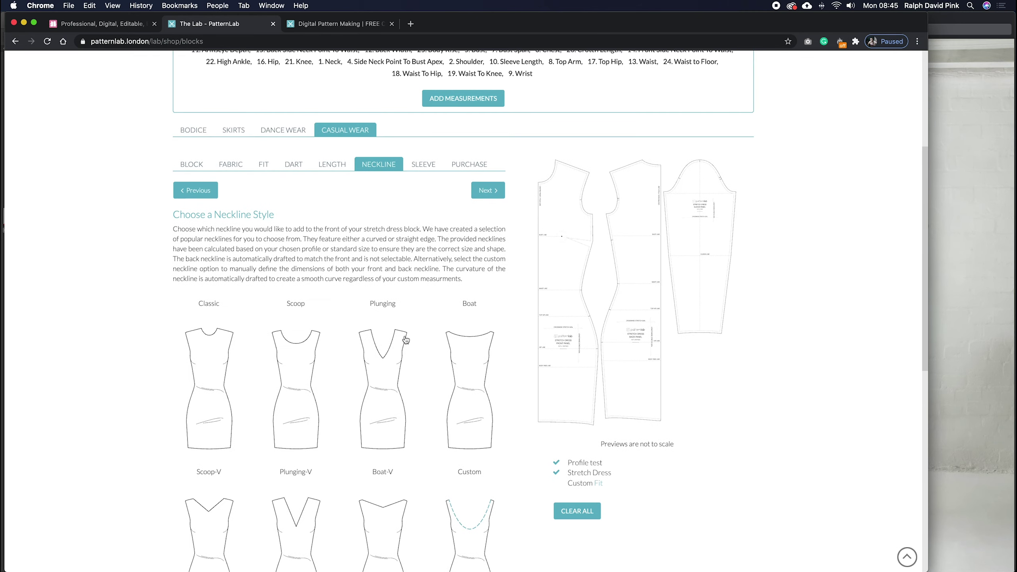
Step: Review the sleeve length options for the stretch dress block and look over the standard size chart
{"action": "left_click", "coordinate": [423, 165]}
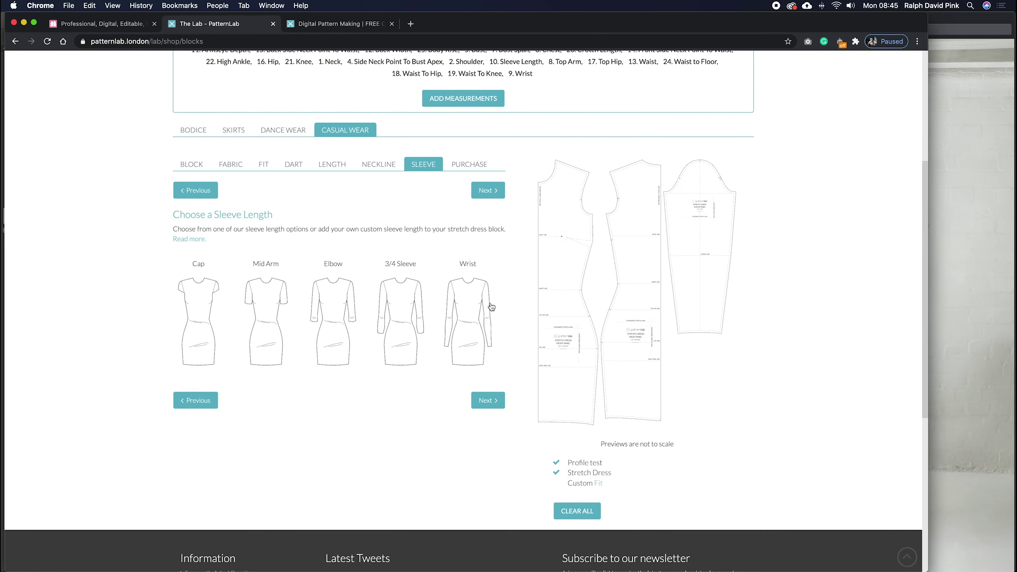
{"action": "scroll", "coordinate": [492, 306], "scroll_direction": "up", "scroll_amount": 6}
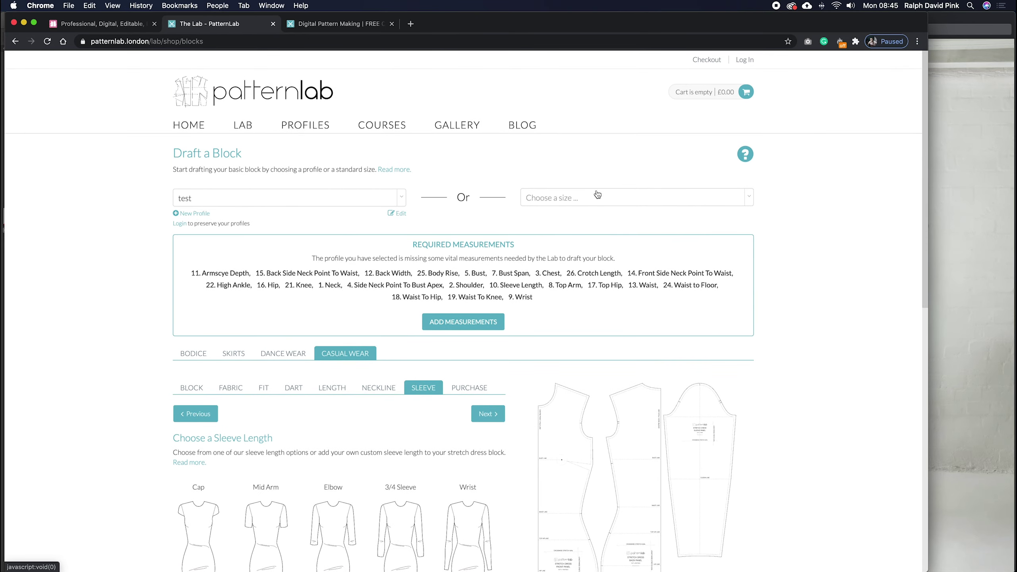
{"action": "left_click", "coordinate": [570, 199]}
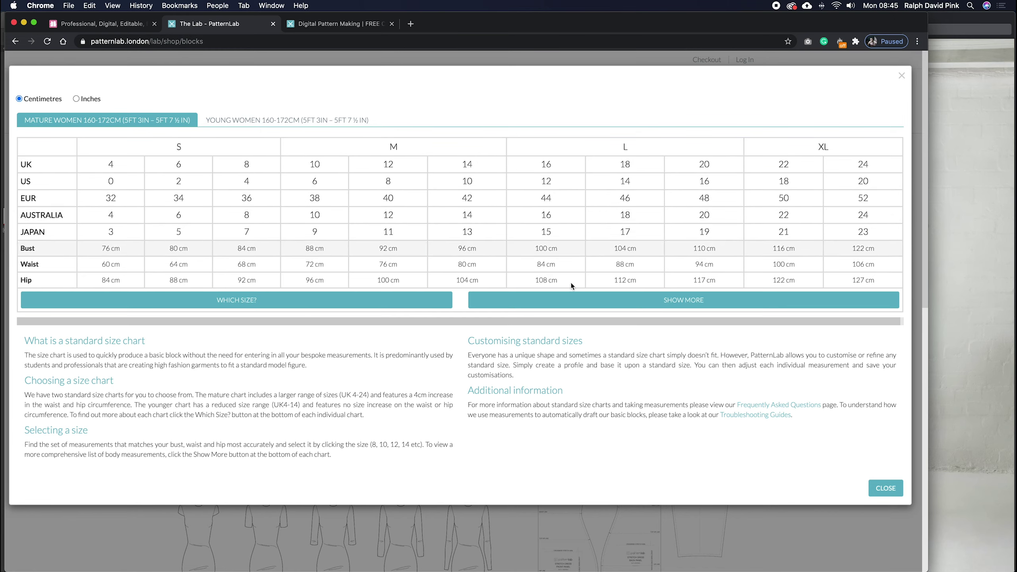
{"action": "left_click", "coordinate": [885, 489]}
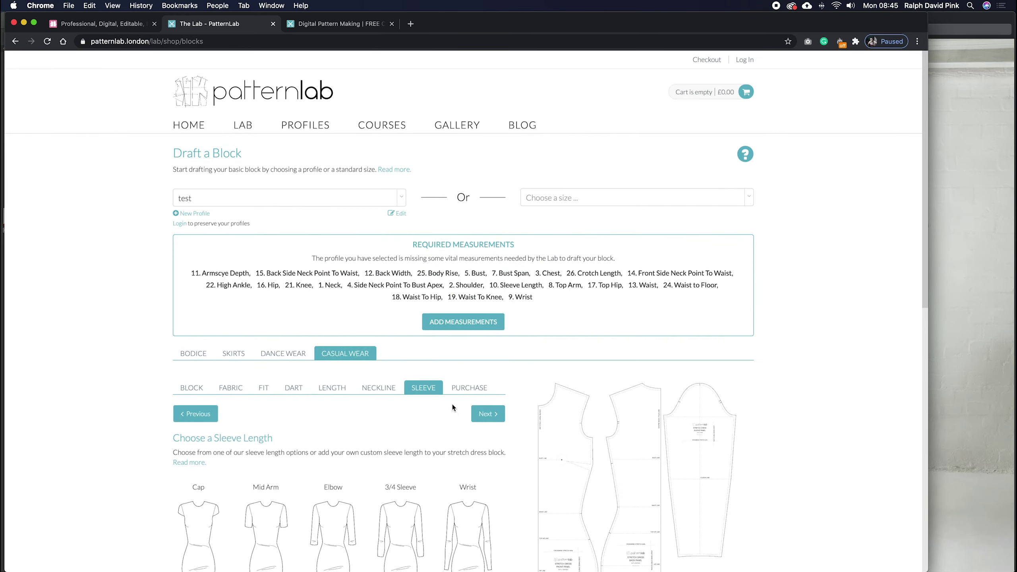
Step: Review the PDF Pattern and ePattern purchase options for the stretch dress block, and clear all block selections
{"action": "left_click", "coordinate": [470, 388]}
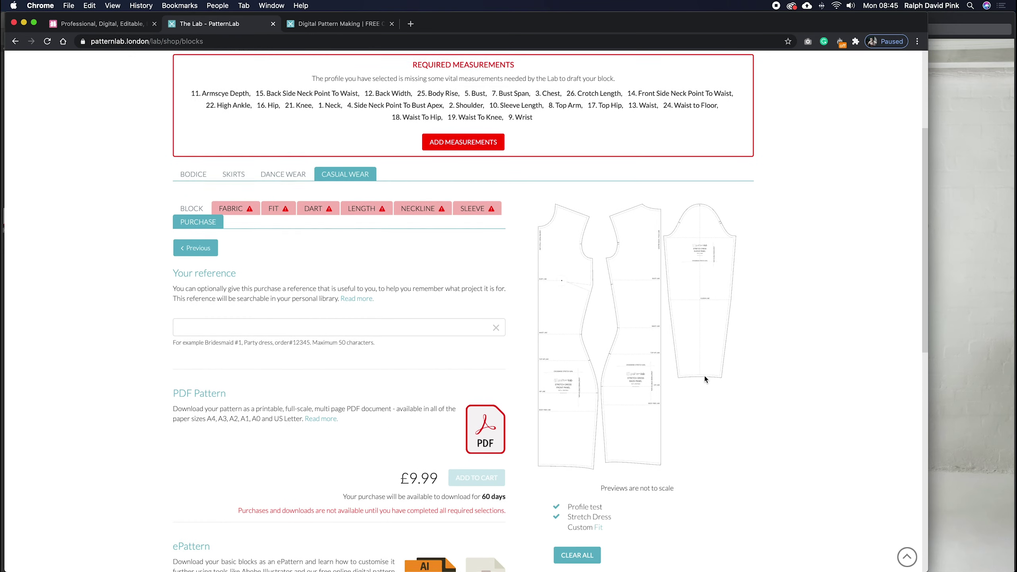
{"action": "scroll", "coordinate": [571, 388], "scroll_direction": "up", "scroll_amount": 3}
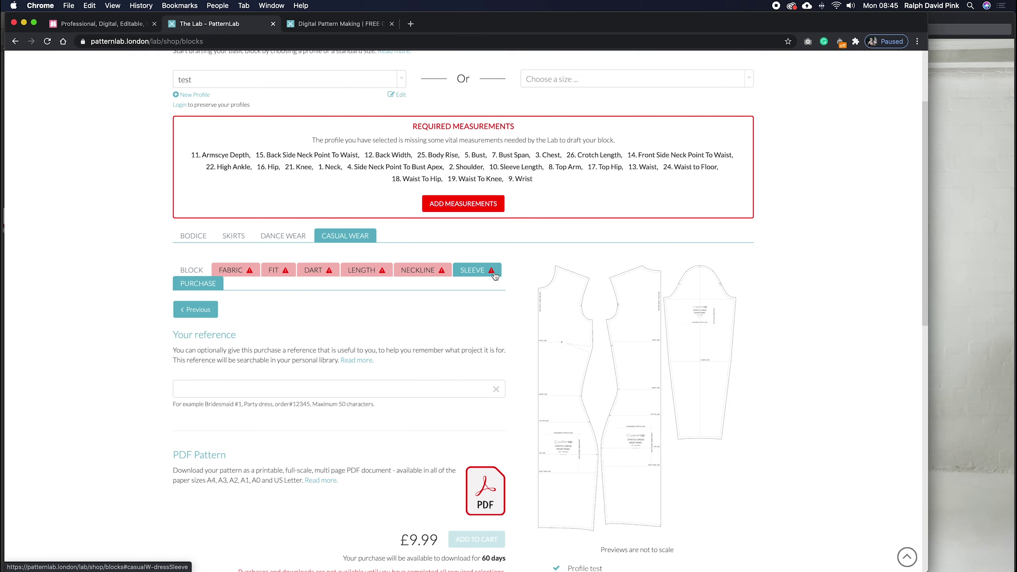
{"action": "scroll", "coordinate": [518, 330], "scroll_direction": "down", "scroll_amount": 5}
{"action": "scroll", "coordinate": [517, 362], "scroll_direction": "down", "scroll_amount": 1}
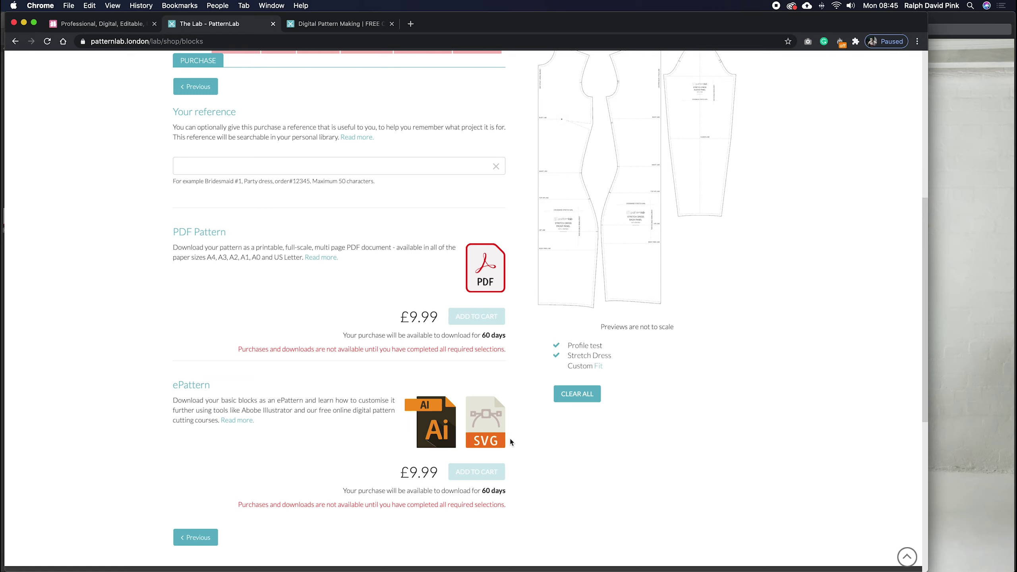
{"action": "left_click", "coordinate": [560, 396]}
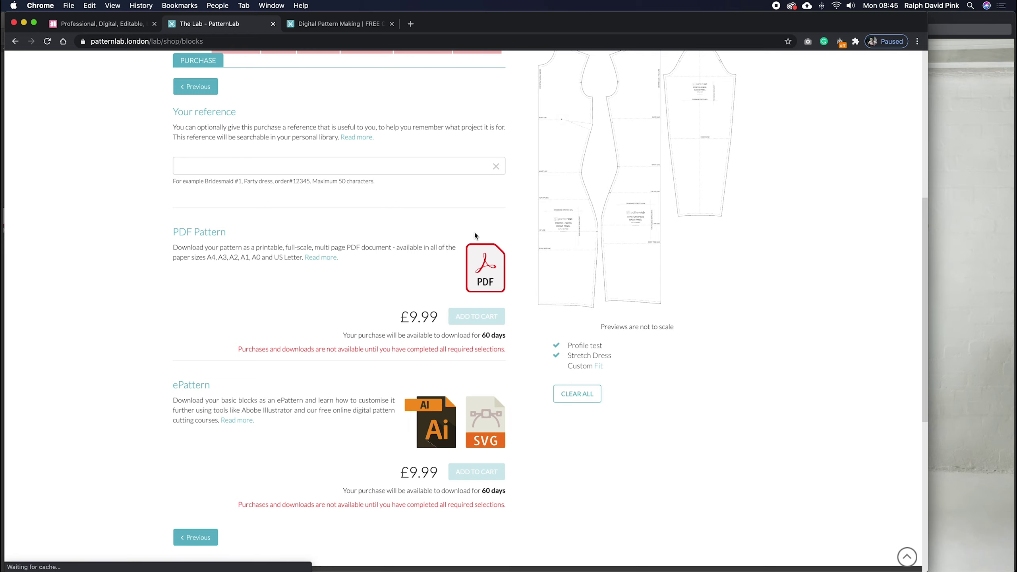
Step: Look through PatternLab's numbered tutorials on digital pattern making in Adobe Illustrator CC, from workspace setup to multi-page PDF patterns
{"action": "left_click", "coordinate": [323, 24]}
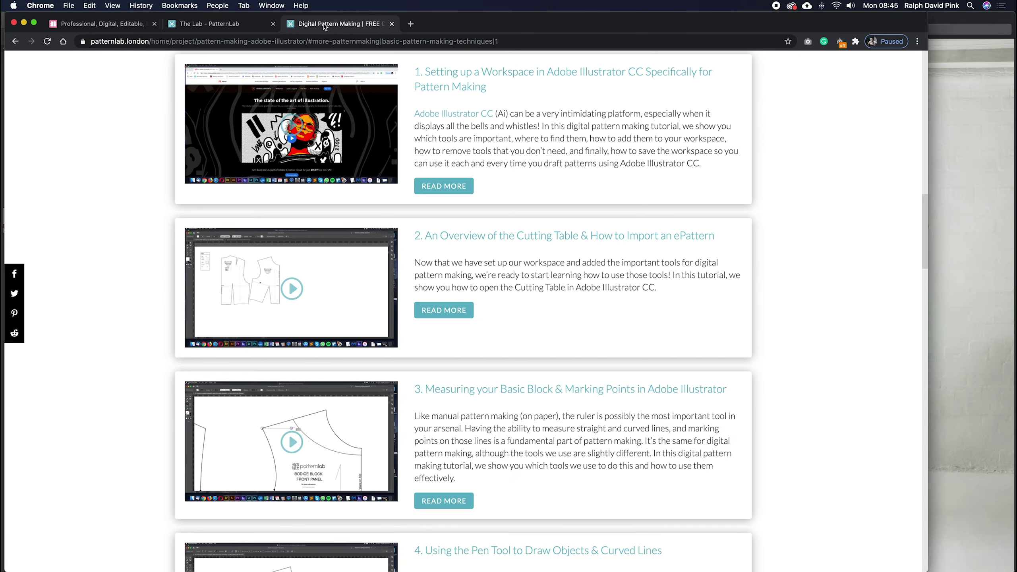
{"action": "scroll", "coordinate": [409, 112], "scroll_direction": "up", "scroll_amount": 15}
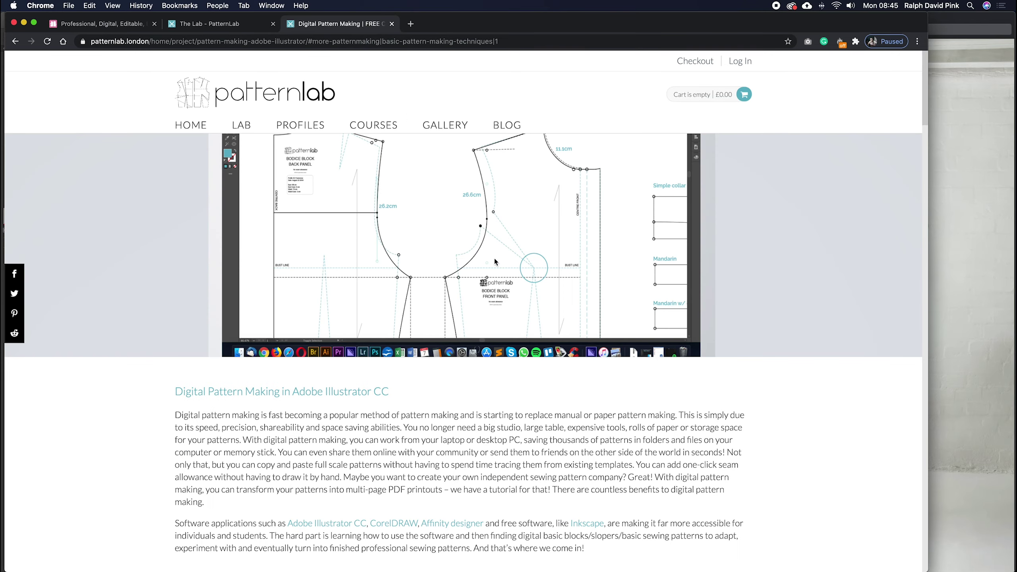
{"action": "mouse_move", "coordinate": [384, 127]}
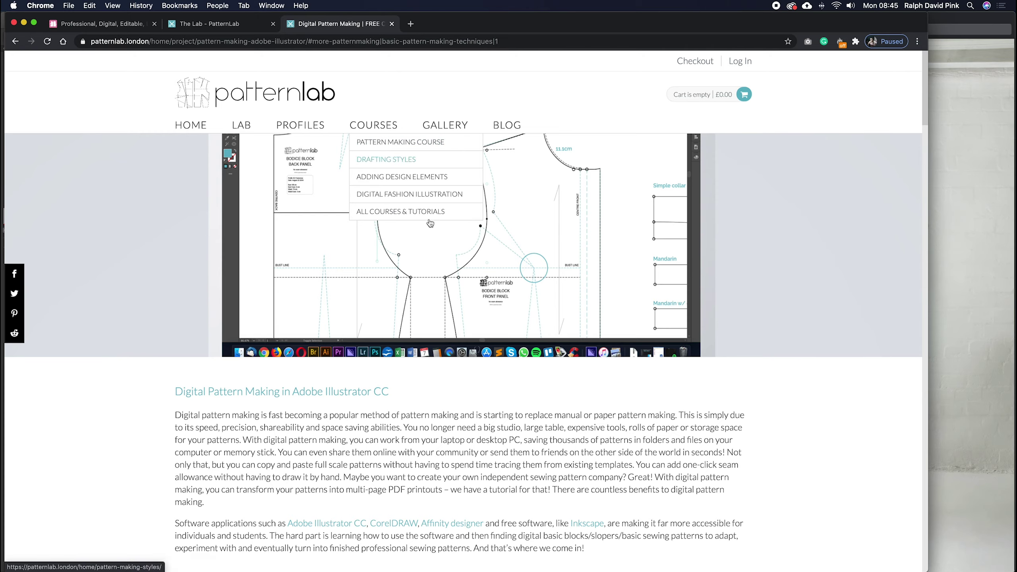
{"action": "scroll", "coordinate": [650, 416], "scroll_direction": "down", "scroll_amount": 20}
{"action": "scroll", "coordinate": [650, 416], "scroll_direction": "up", "scroll_amount": 3}
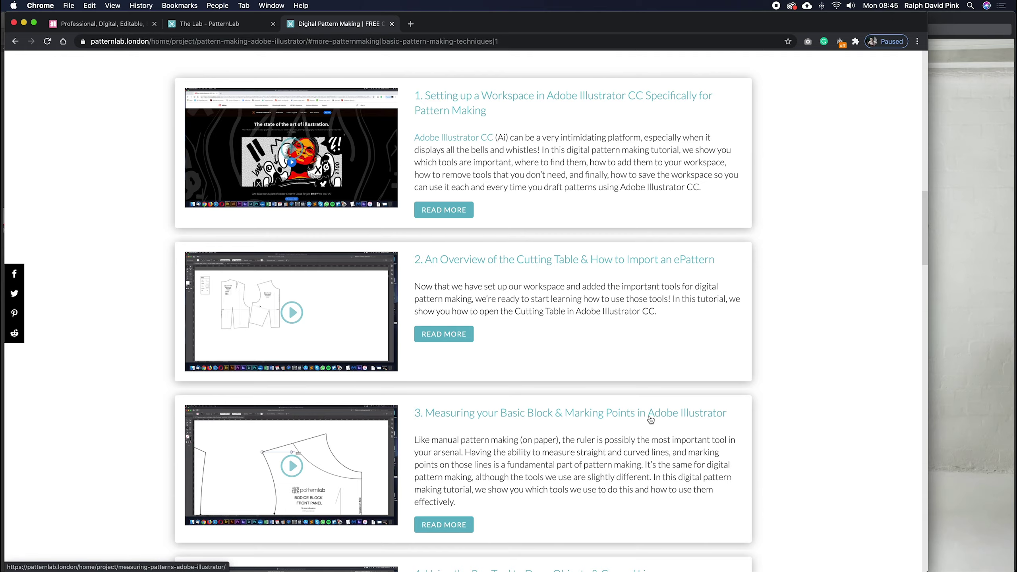
{"action": "scroll", "coordinate": [651, 419], "scroll_direction": "down", "scroll_amount": 20}
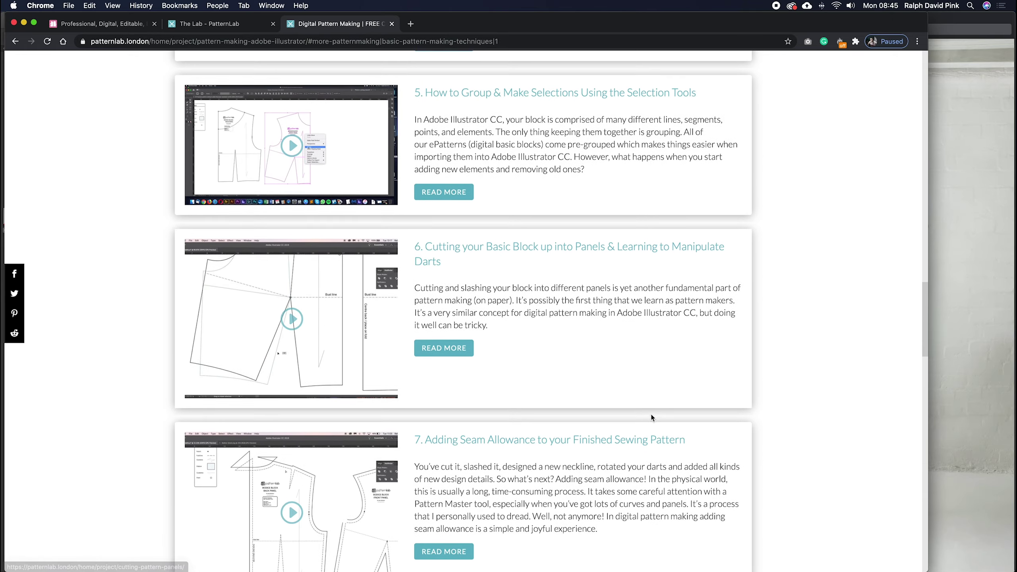
{"action": "scroll", "coordinate": [652, 418], "scroll_direction": "up", "scroll_amount": 20}
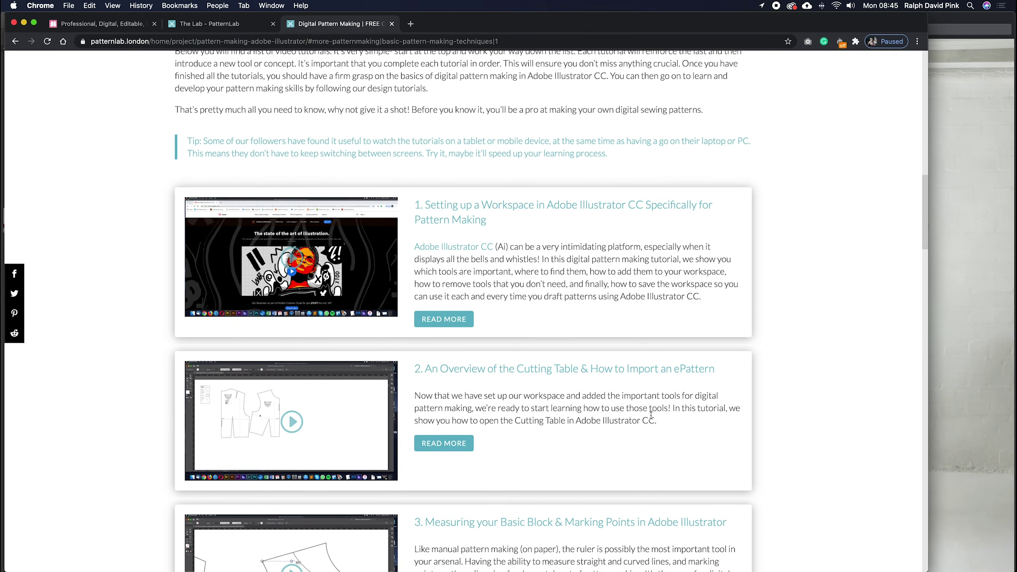
{"action": "scroll", "coordinate": [651, 416], "scroll_direction": "down", "scroll_amount": 20}
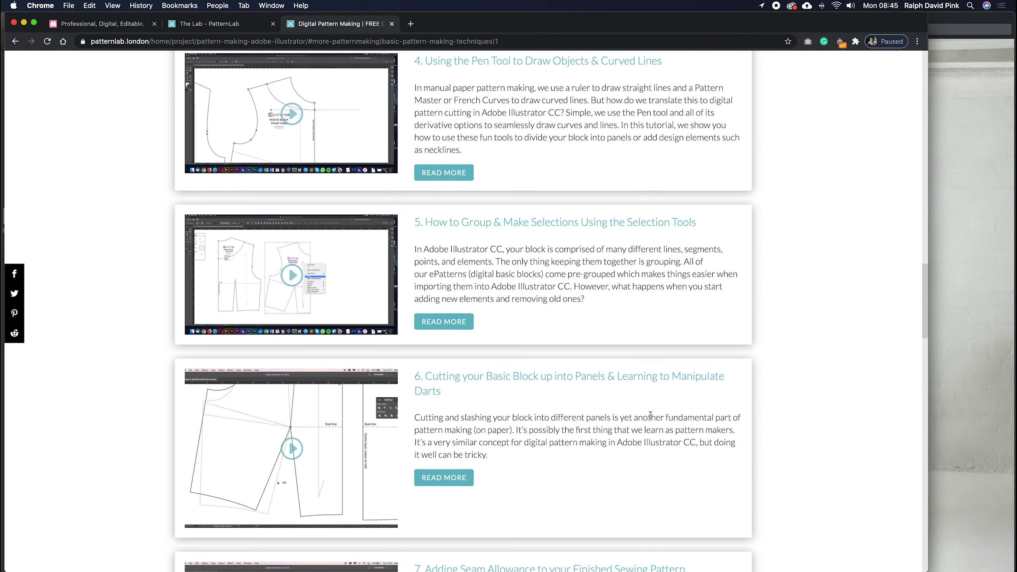
{"action": "scroll", "coordinate": [651, 419], "scroll_direction": "down", "scroll_amount": 15}
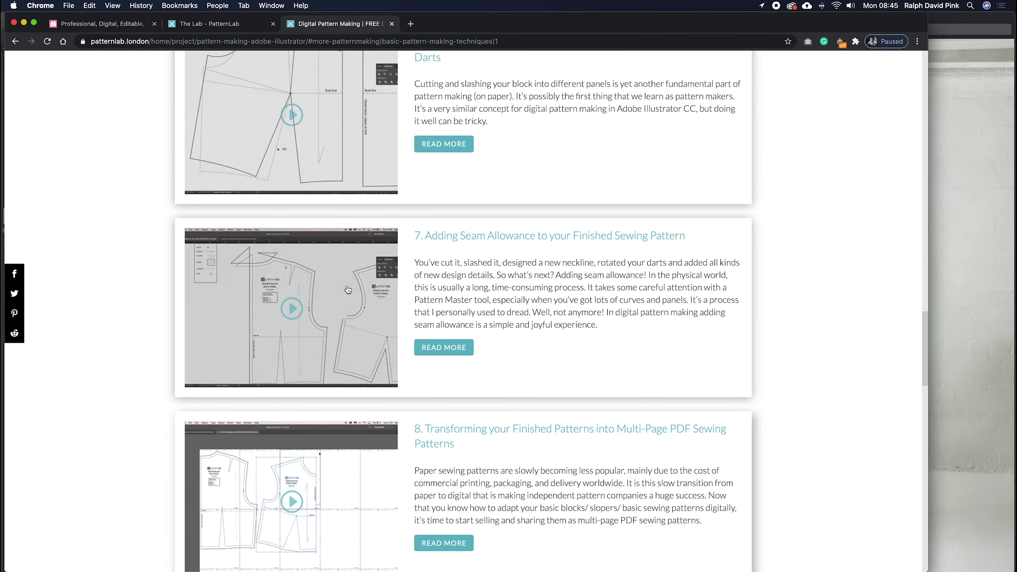
{"action": "scroll", "coordinate": [347, 289], "scroll_direction": "down", "scroll_amount": 1}
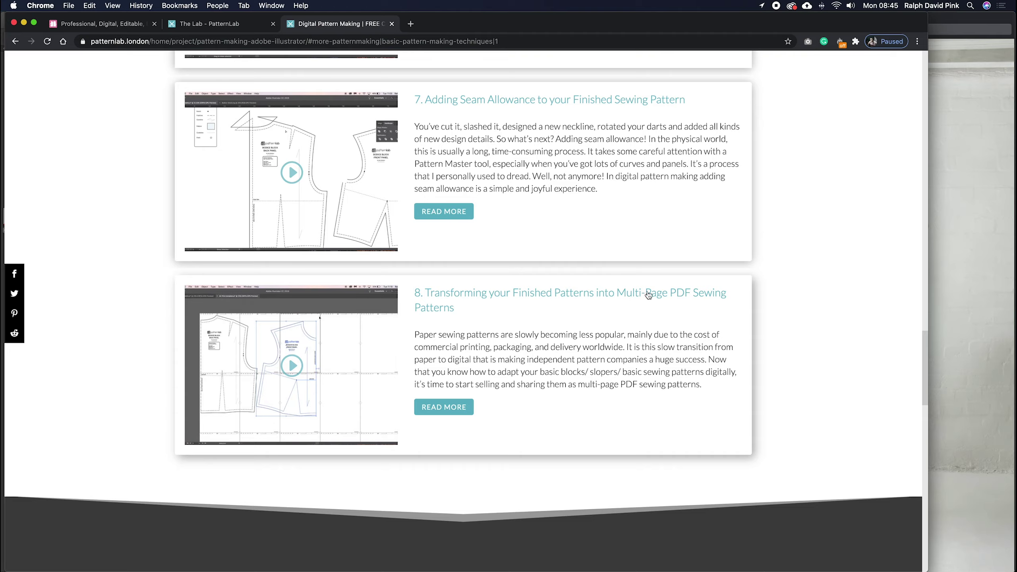
Step: Browse the additional pattern making tutorials, filtering them by Dresses and by All
{"action": "scroll", "coordinate": [749, 345], "scroll_direction": "down", "scroll_amount": 20}
{"action": "scroll", "coordinate": [749, 347], "scroll_direction": "up", "scroll_amount": 3}
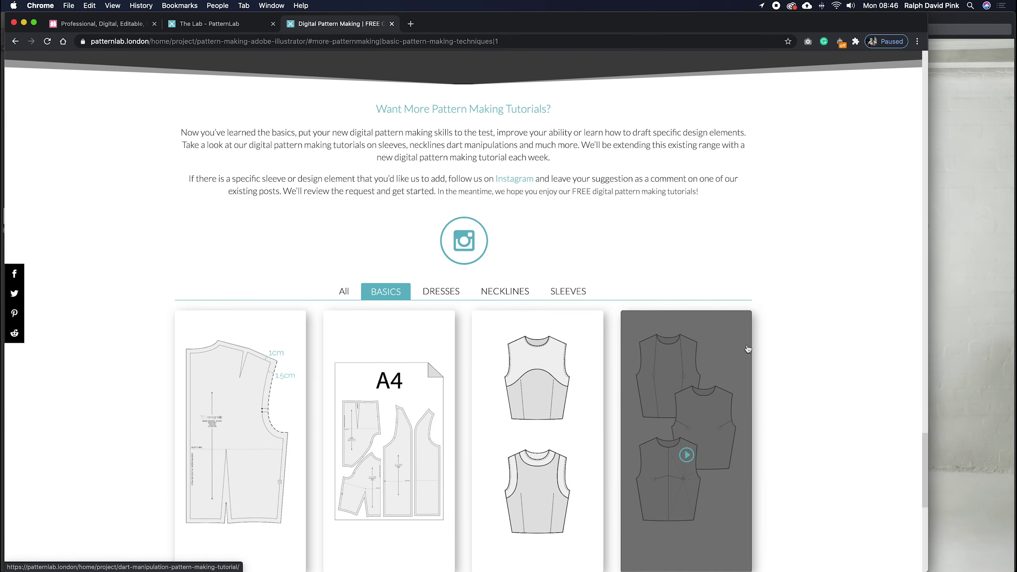
{"action": "scroll", "coordinate": [751, 349], "scroll_direction": "down", "scroll_amount": 3}
{"action": "left_click", "coordinate": [444, 170]}
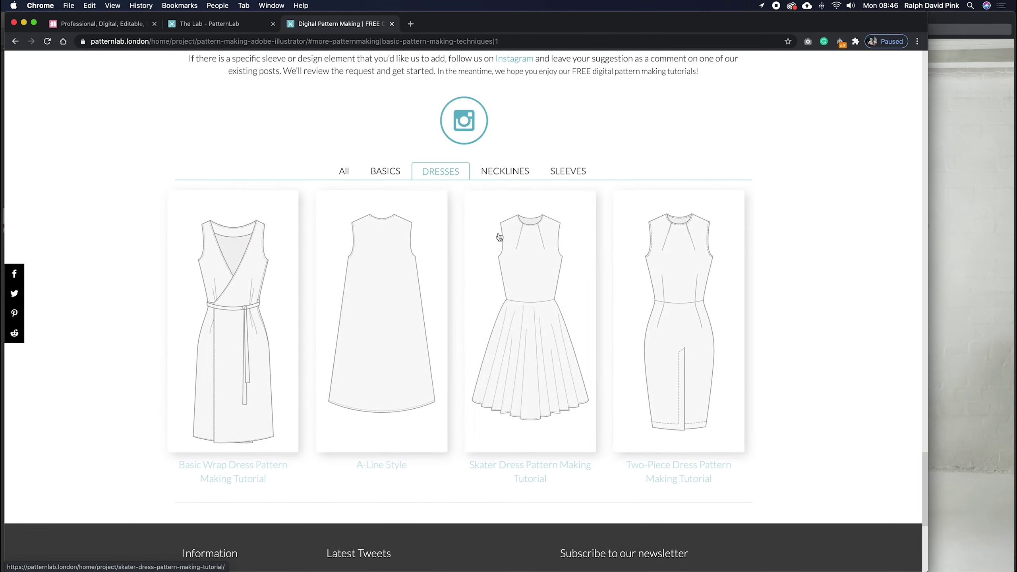
{"action": "scroll", "coordinate": [538, 270], "scroll_direction": "down", "scroll_amount": 4}
{"action": "scroll", "coordinate": [538, 271], "scroll_direction": "up", "scroll_amount": 3}
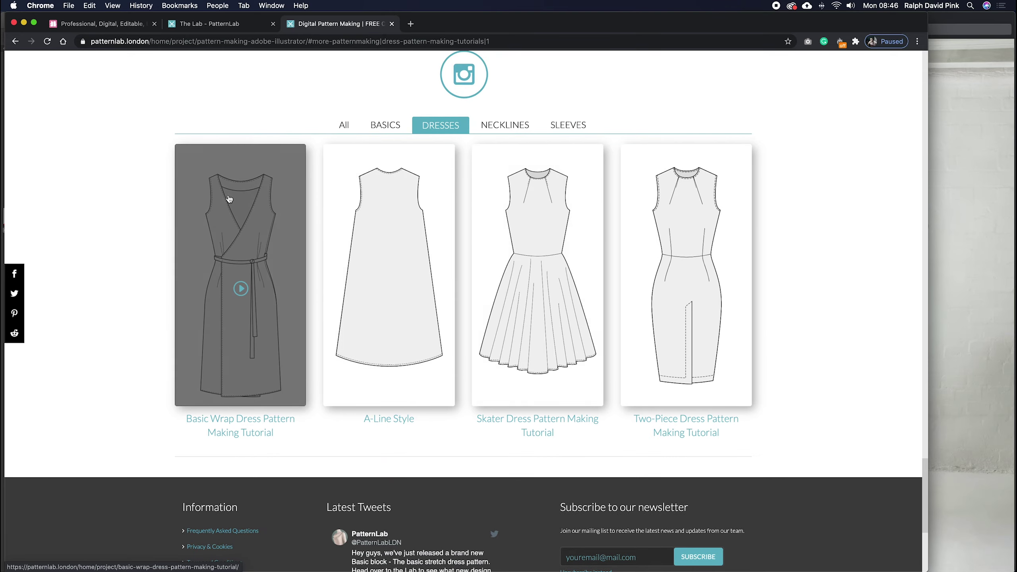
{"action": "left_click", "coordinate": [368, 129]}
{"action": "left_click", "coordinate": [346, 128]}
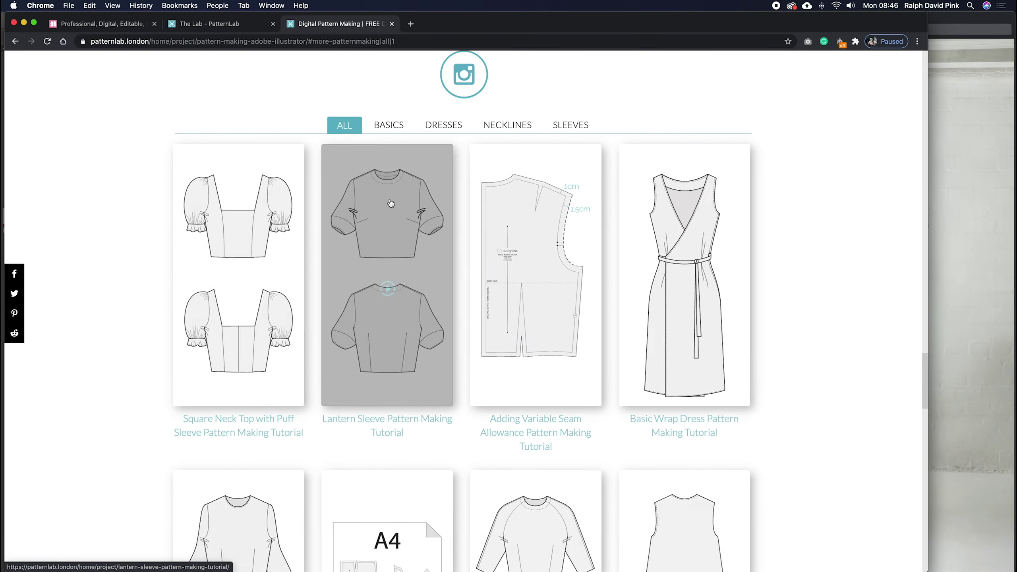
{"action": "scroll", "coordinate": [492, 273], "scroll_direction": "down", "scroll_amount": 8}
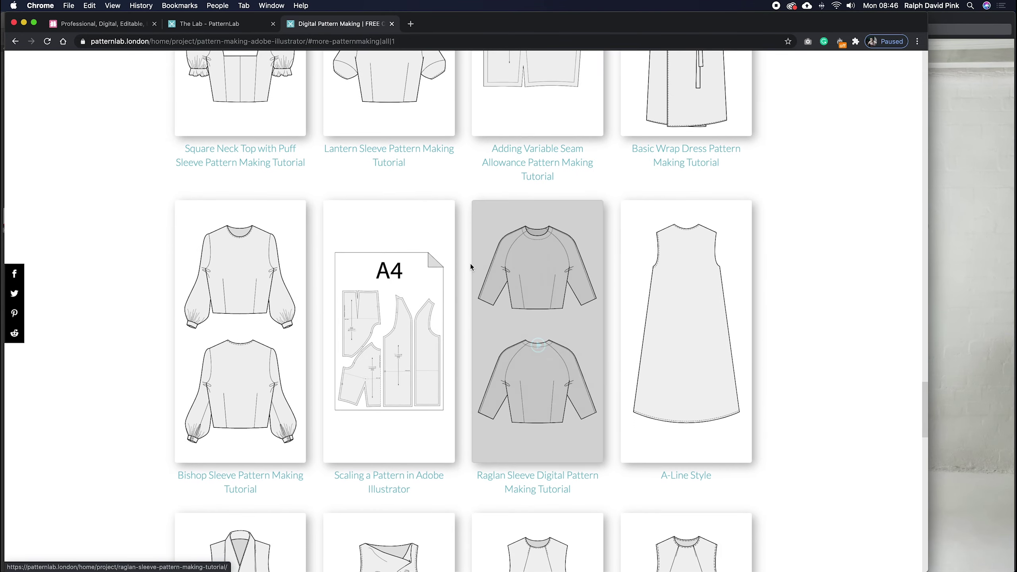
{"action": "scroll", "coordinate": [492, 274], "scroll_direction": "down", "scroll_amount": 20}
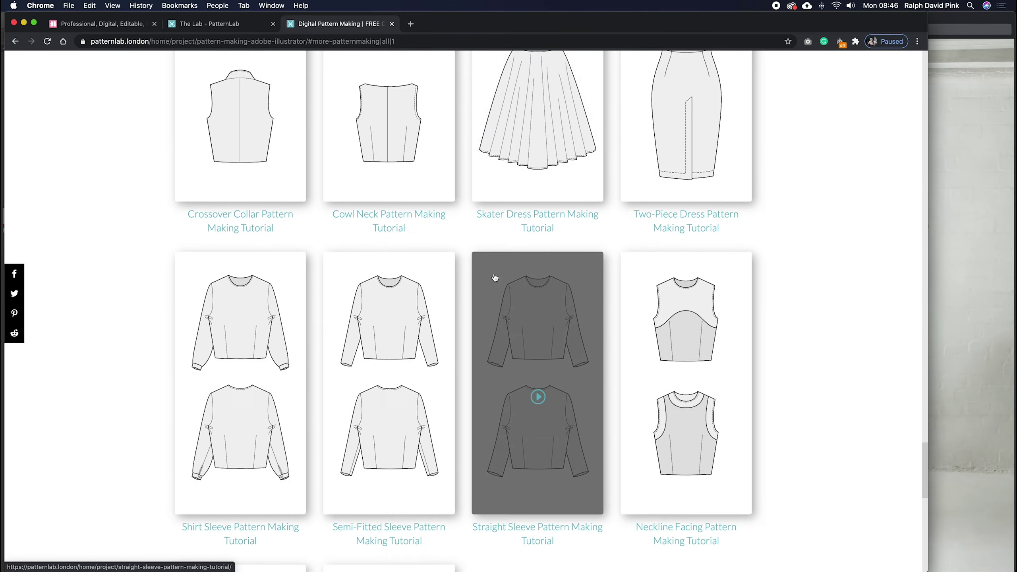
{"action": "scroll", "coordinate": [496, 277], "scroll_direction": "up", "scroll_amount": 20}
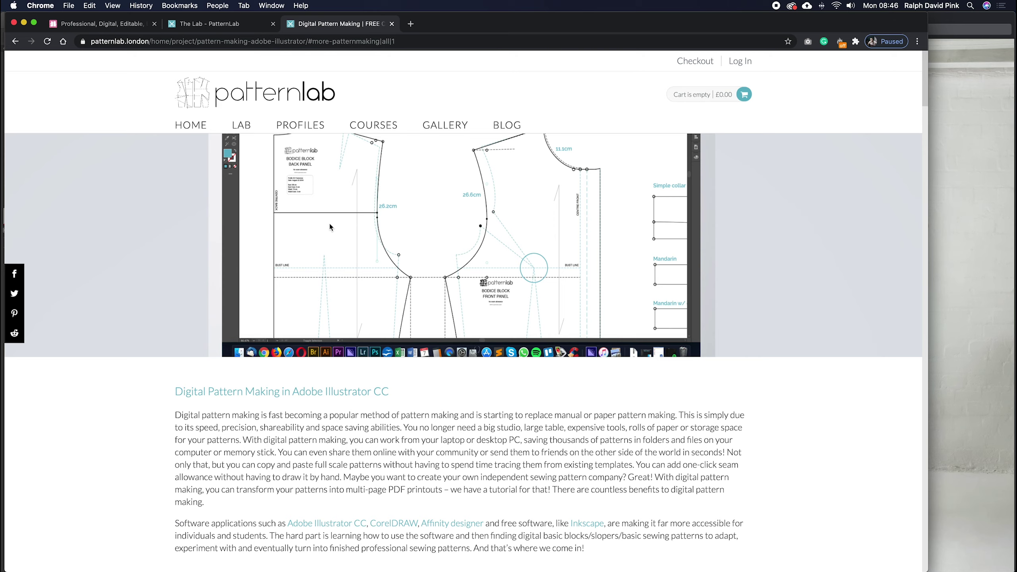
Step: Minimise the browser and the Stretch-dress-1.jpg photo to reveal the pattern artboard in Illustrator
{"action": "left_click", "coordinate": [23, 23]}
{"action": "left_click_drag", "start_coordinate": [812, 29], "coordinate": [652, 29]}
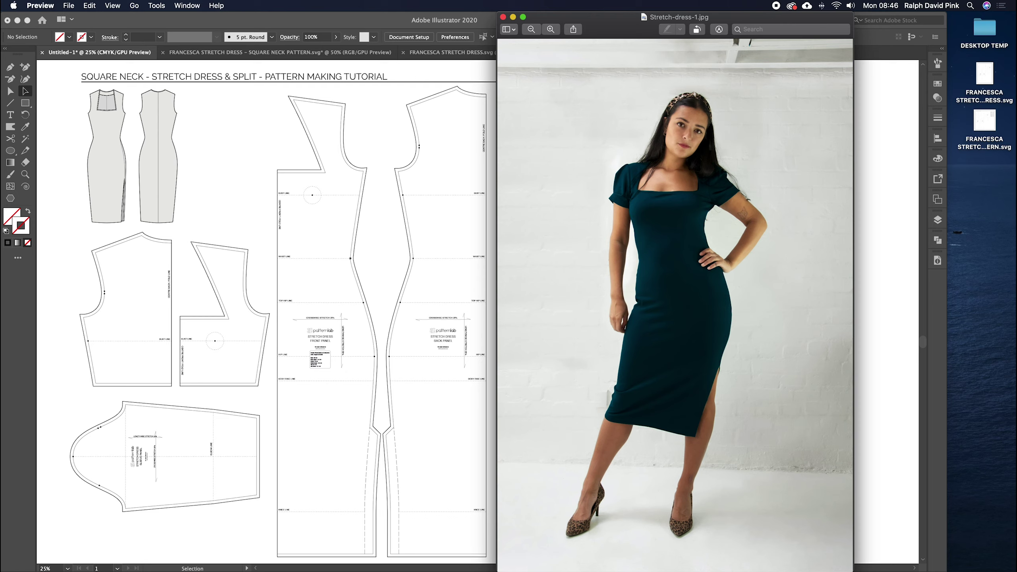
{"action": "left_click", "coordinate": [513, 17]}
Step: Open FRANCESCA STRETCH DRESS.svg from the desktop in Illustrator and show the whole block at 25% zoom
{"action": "double_click", "coordinate": [986, 75]}
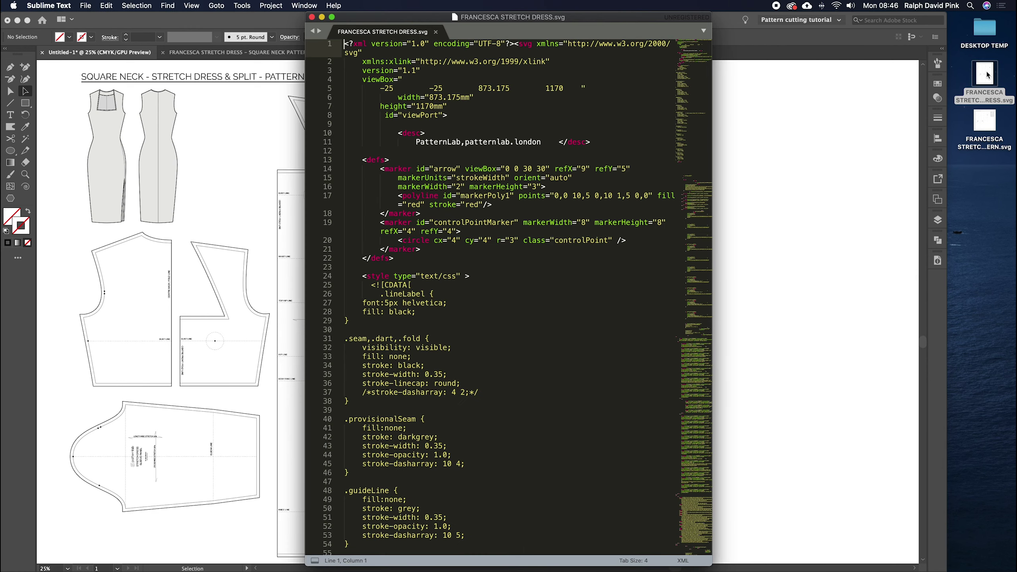
{"action": "left_click", "coordinate": [311, 17]}
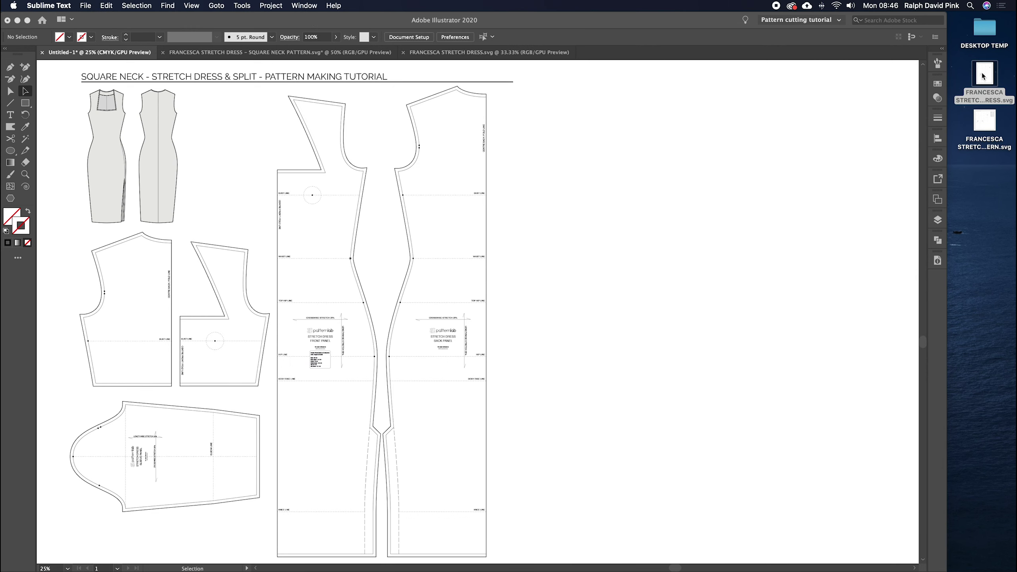
{"action": "mouse_move", "coordinate": [224, 567]}
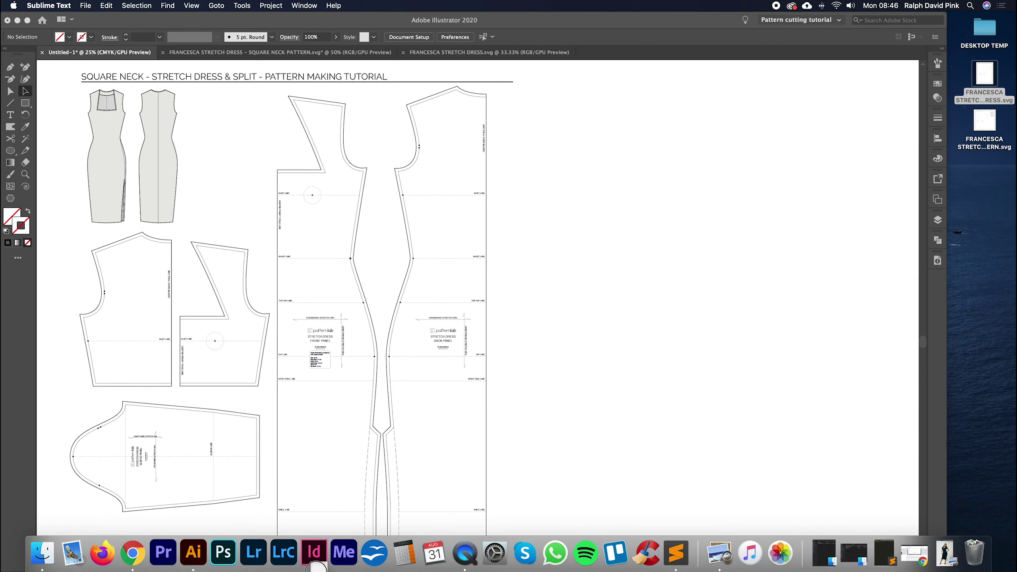
{"action": "left_click", "coordinate": [194, 555]}
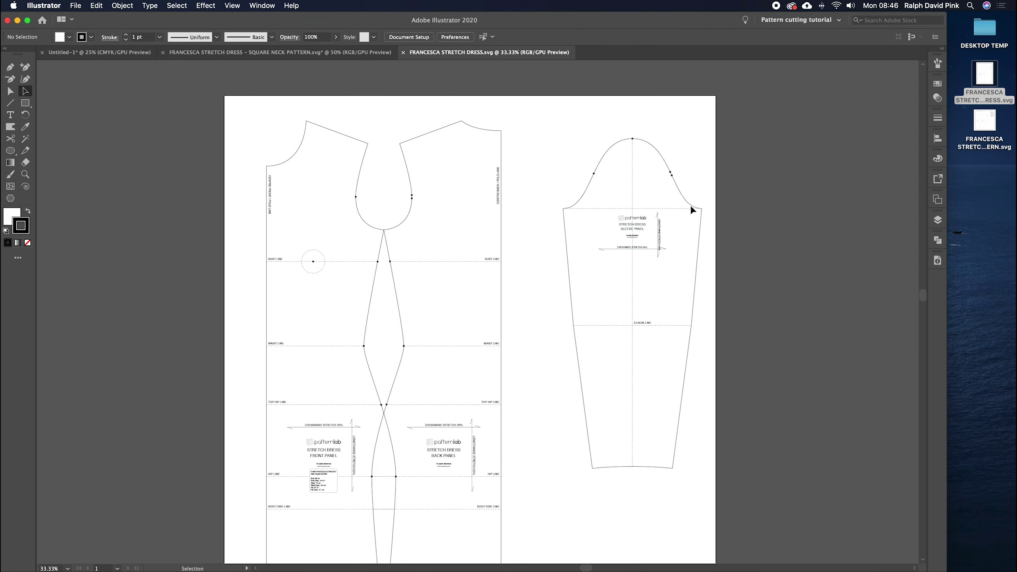
{"action": "key", "text": "super+minus"}
{"action": "left_click_drag", "start_coordinate": [529, 232], "coordinate": [546, 164]}
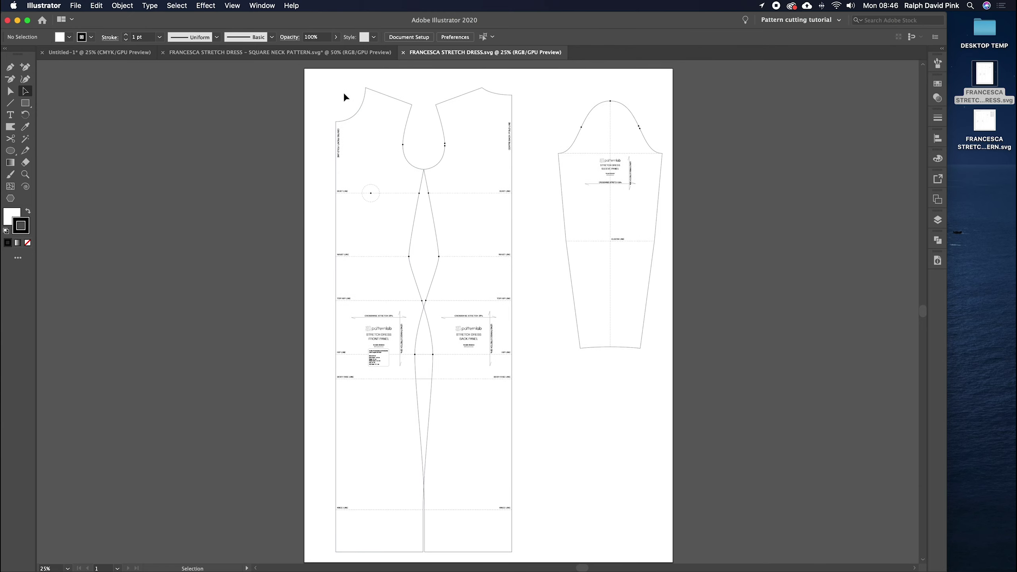
{"action": "mouse_move", "coordinate": [539, 296]}
{"action": "left_mouse_down"}
{"action": "mouse_move", "coordinate": [547, 272]}
{"action": "mouse_move", "coordinate": [550, 300]}
{"action": "left_mouse_up"}
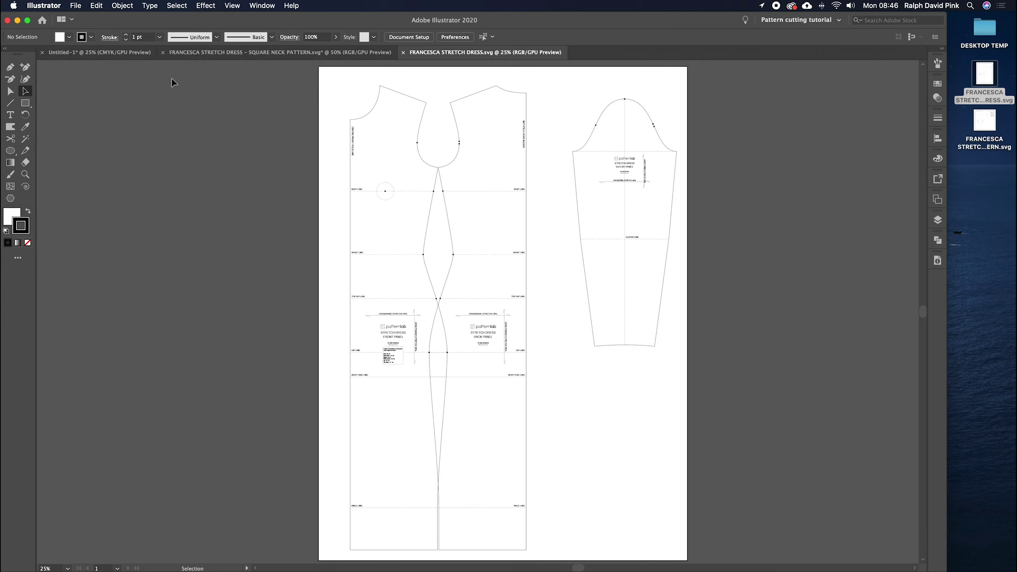
Step: Copy all pieces of the stretch dress block and switch to the square neck pattern document, showing it at 25% zoom
{"action": "left_click", "coordinate": [184, 11]}
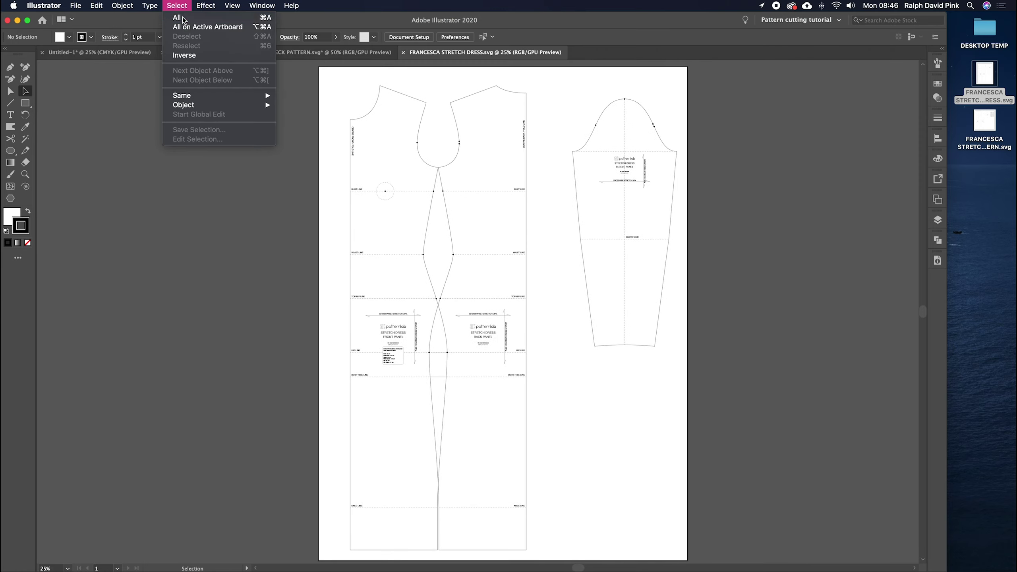
{"action": "left_click", "coordinate": [186, 19]}
{"action": "left_click", "coordinate": [96, 5]}
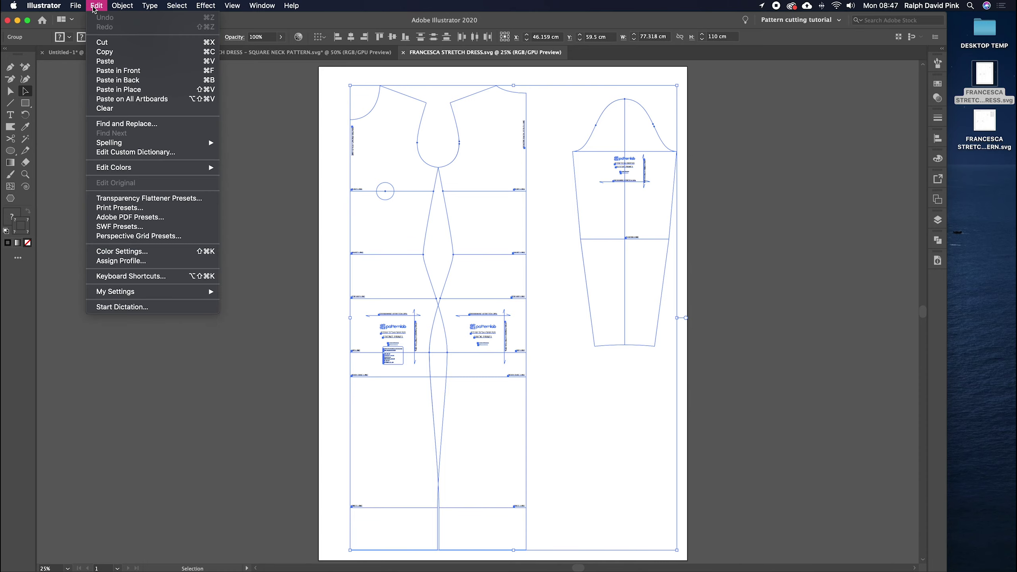
{"action": "left_click", "coordinate": [104, 50]}
{"action": "left_click", "coordinate": [271, 53]}
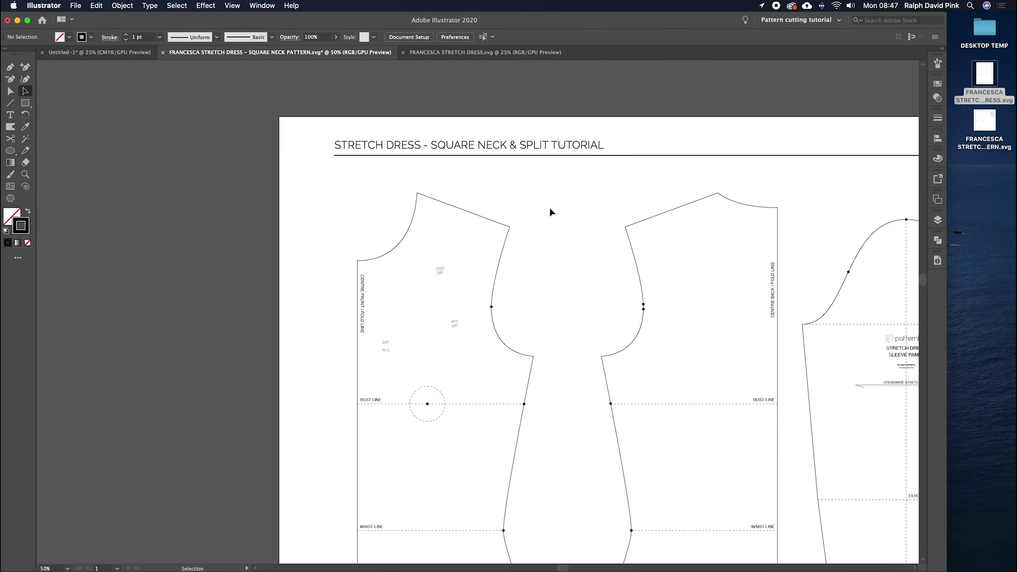
{"action": "key", "text": "super+minus"}
{"action": "key", "text": "super+minus"}
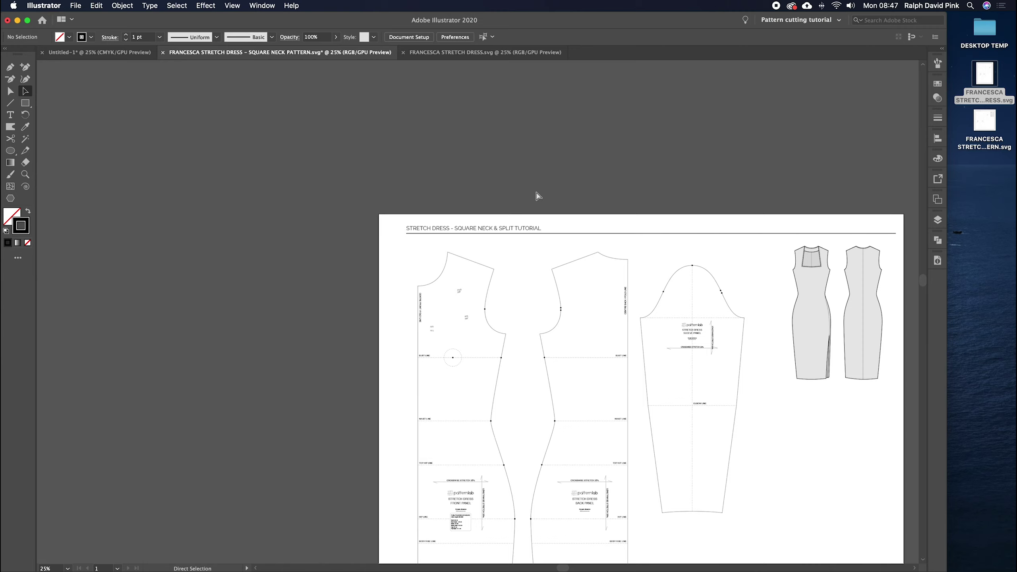
Step: Undo the earlier pattern edits until the existing dress block pieces are cleared from the artboard
{"action": "key", "text": "super+f"}
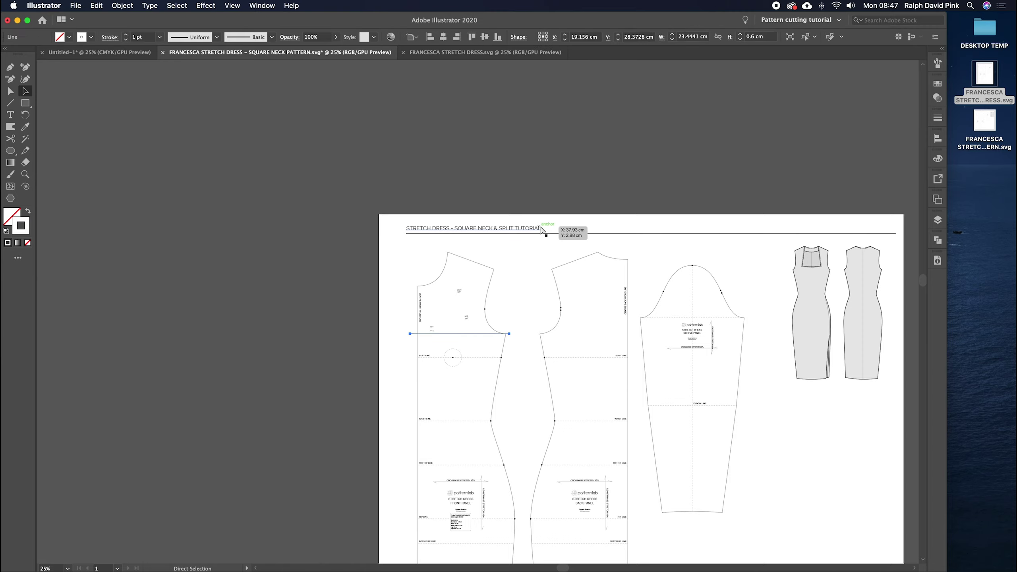
{"action": "key", "text": "super+z"}
{"action": "key", "text": "super+z"}
{"action": "key", "text": "super+z"}
{"action": "key", "text": "super+z"}
{"action": "key", "text": "super+z"}
{"action": "key", "text": "super+z"}
{"action": "key", "text": "space"}
{"action": "left_click_drag", "start_coordinate": [616, 313], "coordinate": [413, 164]}
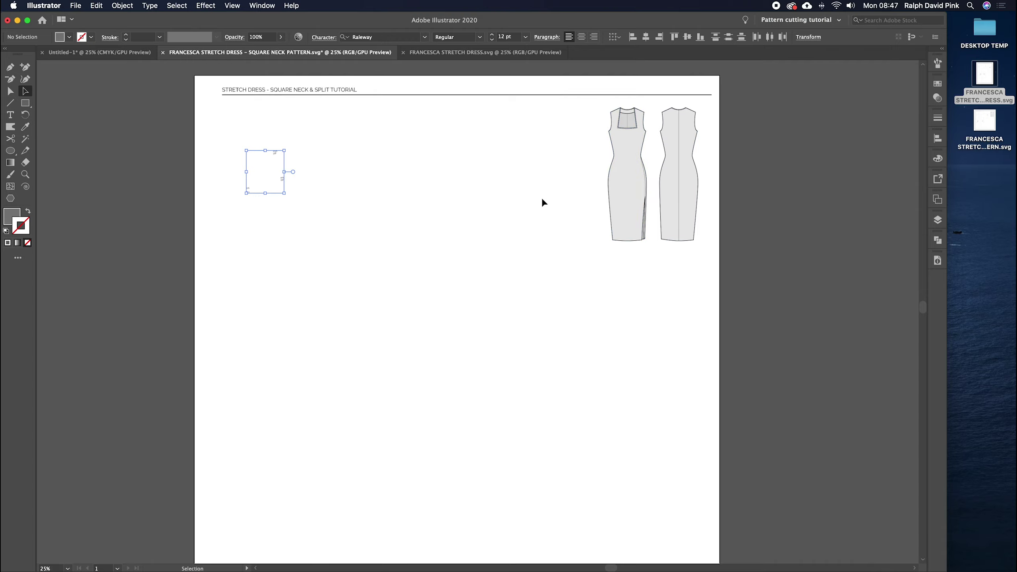
{"action": "key", "text": "a"}
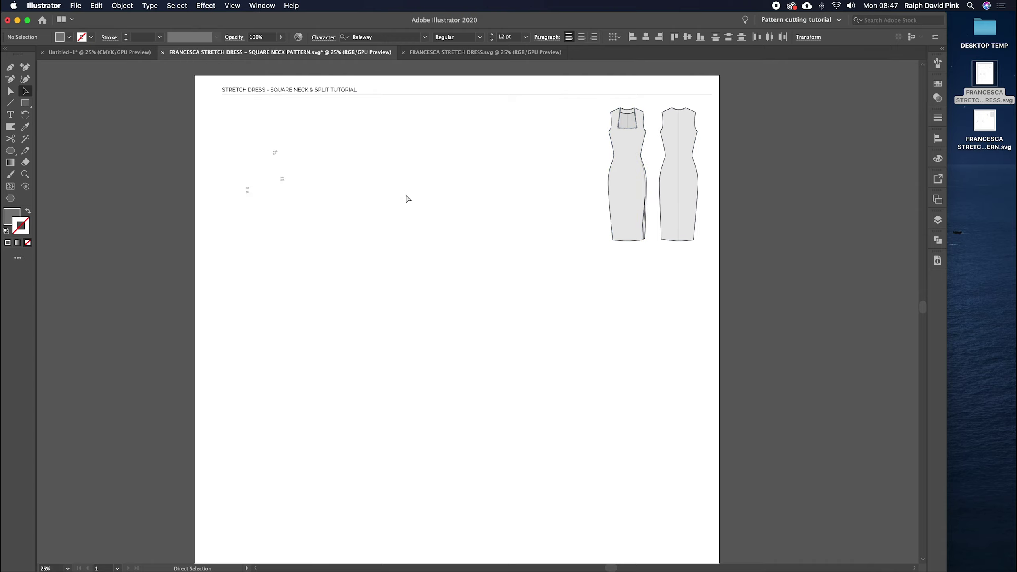
Step: Paste the copied stretch dress block and position it on the artboard below the title line
{"action": "key", "text": "cmd+v"}
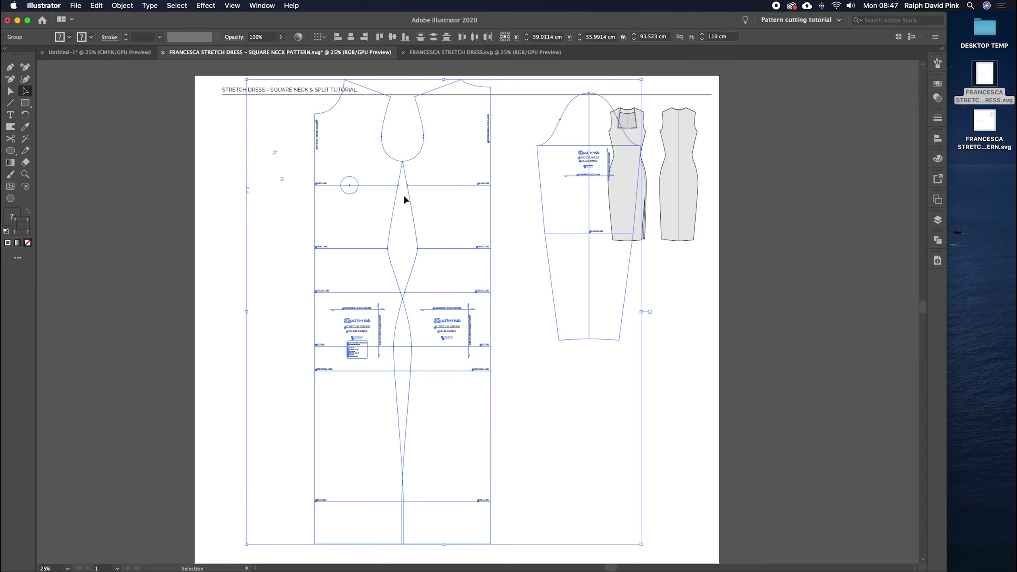
{"action": "left_click_drag", "start_coordinate": [386, 118], "coordinate": [363, 141]}
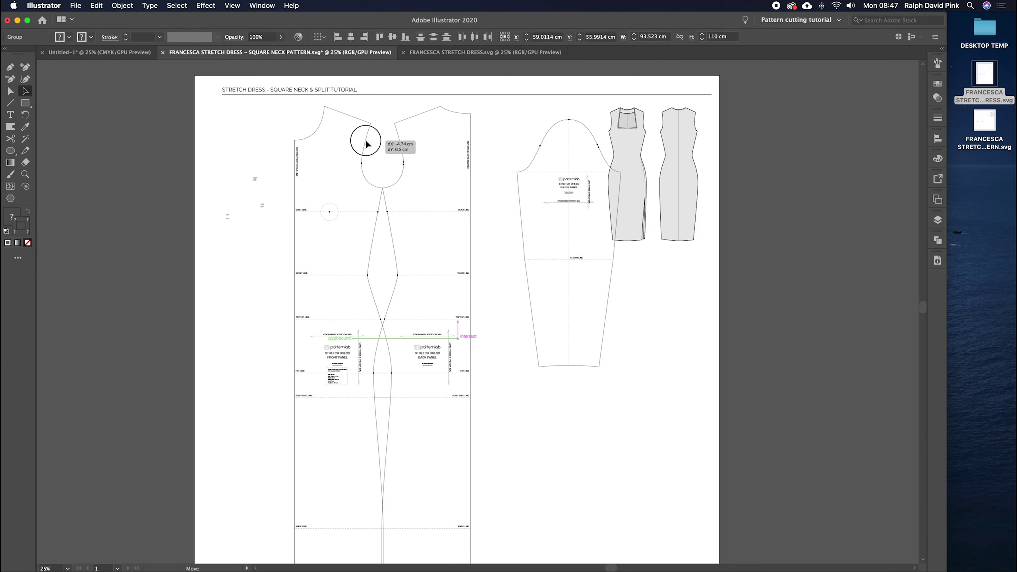
{"action": "left_click_drag", "start_coordinate": [265, 171], "coordinate": [209, 249]}
{"action": "left_click", "coordinate": [209, 253]}
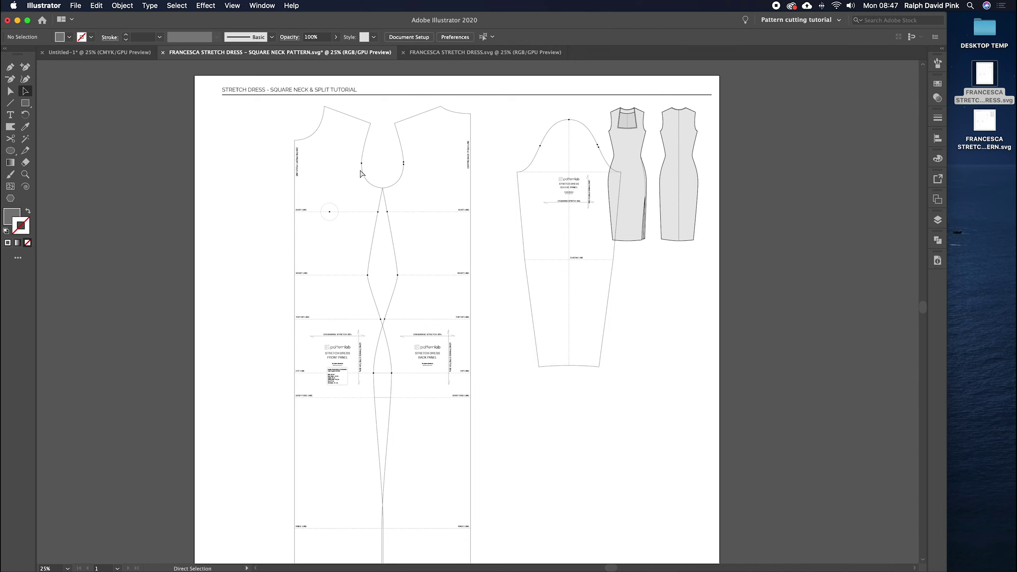
Step: Move the block pieces clear of the dress sketches and place the small percentage and angle labels on the front bodice
{"action": "left_click_drag", "start_coordinate": [279, 112], "coordinate": [461, 157]}
{"action": "left_click", "coordinate": [441, 146]}
{"action": "key", "text": "super+v"}
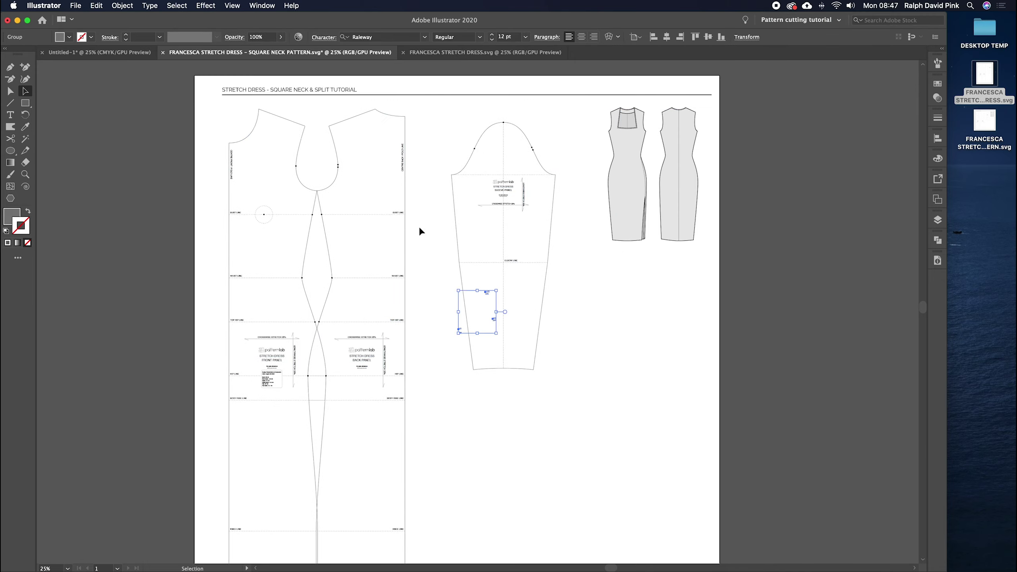
{"action": "left_click_drag", "start_coordinate": [480, 305], "coordinate": [268, 152]}
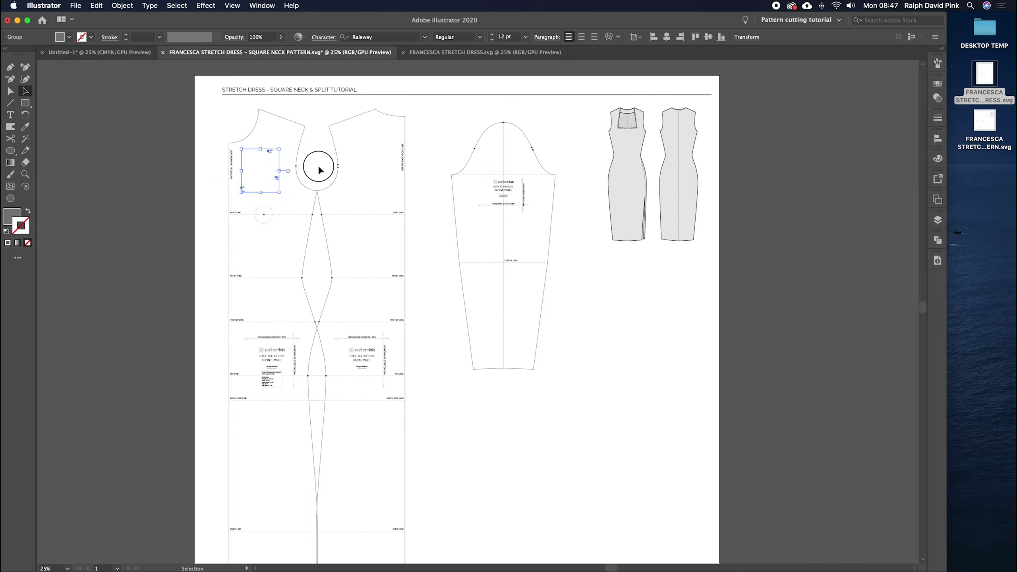
{"action": "left_click", "coordinate": [318, 170]}
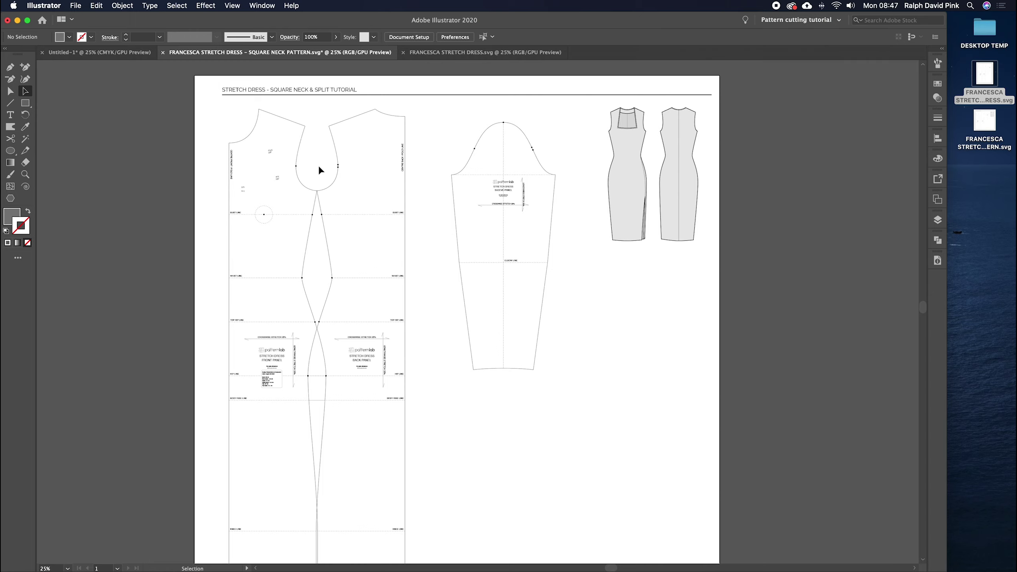
Step: Examine the front, back and sleeve panels of the pasted dress block from overview to close-up
{"action": "key", "text": "super+equal"}
{"action": "left_click_drag", "start_coordinate": [348, 178], "coordinate": [361, 261]}
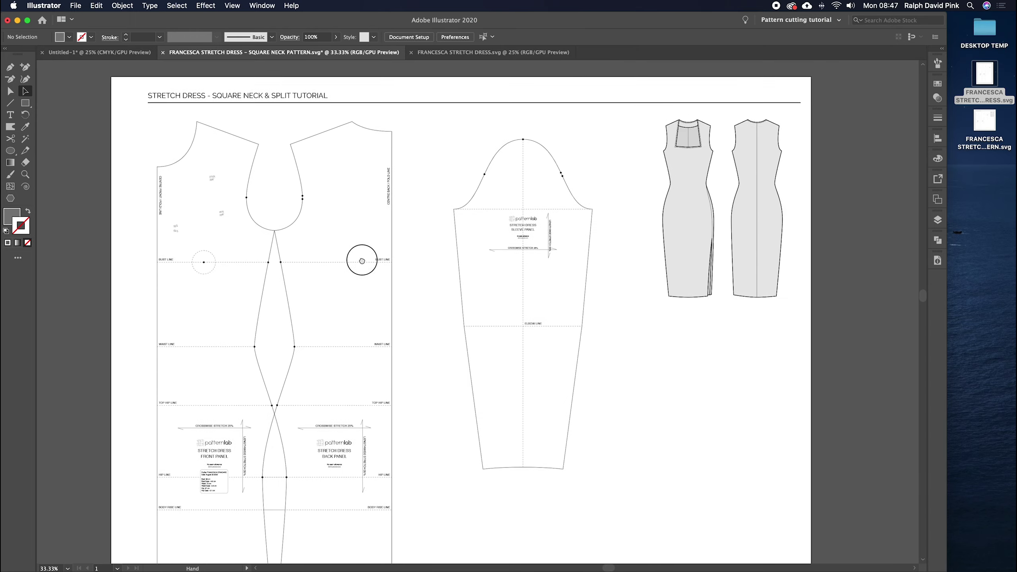
{"action": "mouse_move", "coordinate": [418, 231]}
{"action": "left_mouse_down"}
{"action": "mouse_move", "coordinate": [420, 245]}
{"action": "mouse_move", "coordinate": [409, 234]}
{"action": "left_mouse_up"}
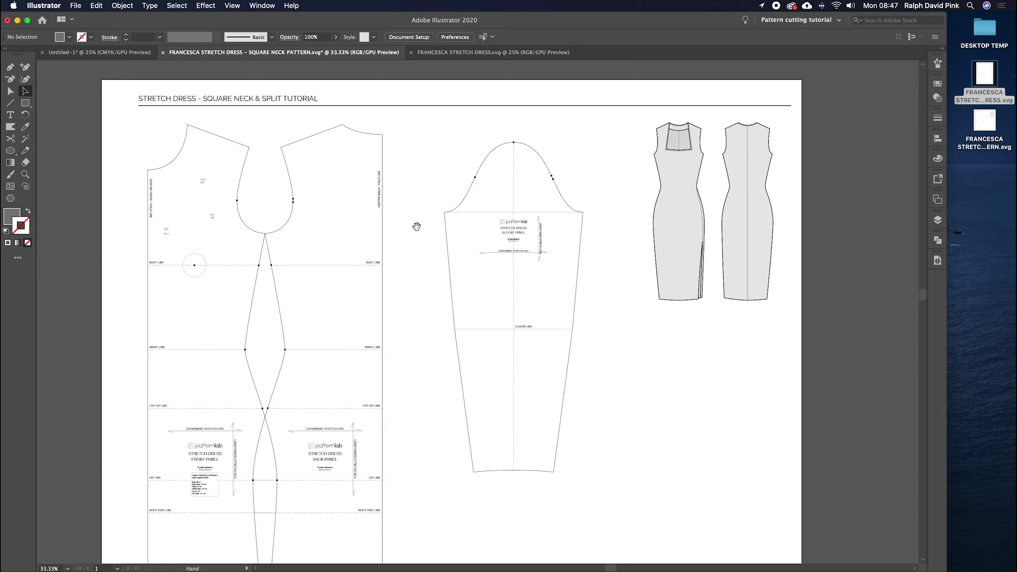
{"action": "left_click_drag", "start_coordinate": [339, 320], "coordinate": [418, 148]}
{"action": "left_click_drag", "start_coordinate": [413, 311], "coordinate": [400, 137]}
{"action": "mouse_move", "coordinate": [552, 168]}
{"action": "left_mouse_down"}
{"action": "mouse_move", "coordinate": [492, 401]}
{"action": "mouse_move", "coordinate": [413, 414]}
{"action": "mouse_move", "coordinate": [479, 189]}
{"action": "mouse_move", "coordinate": [436, 263]}
{"action": "mouse_move", "coordinate": [291, 275]}
{"action": "mouse_move", "coordinate": [546, 272]}
{"action": "mouse_move", "coordinate": [470, 309]}
{"action": "mouse_move", "coordinate": [508, 261]}
{"action": "mouse_move", "coordinate": [361, 336]}
{"action": "left_mouse_up"}
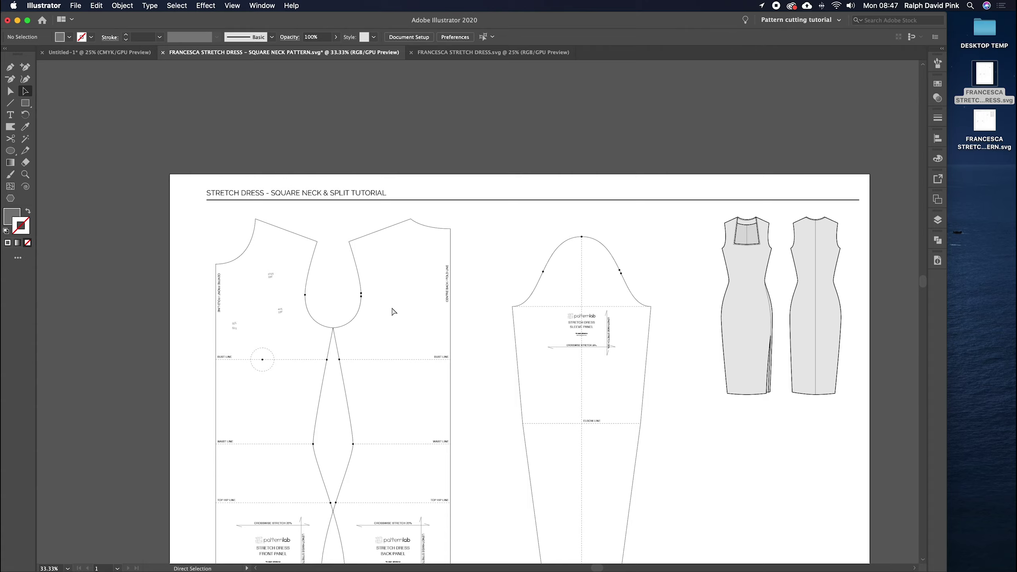
{"action": "key", "text": "super+equal"}
{"action": "key", "text": "super+equal"}
{"action": "key", "text": "super+equal"}
{"action": "key", "text": "super+equal"}
{"action": "key", "text": "super+equal"}
{"action": "key", "text": "super+equal"}
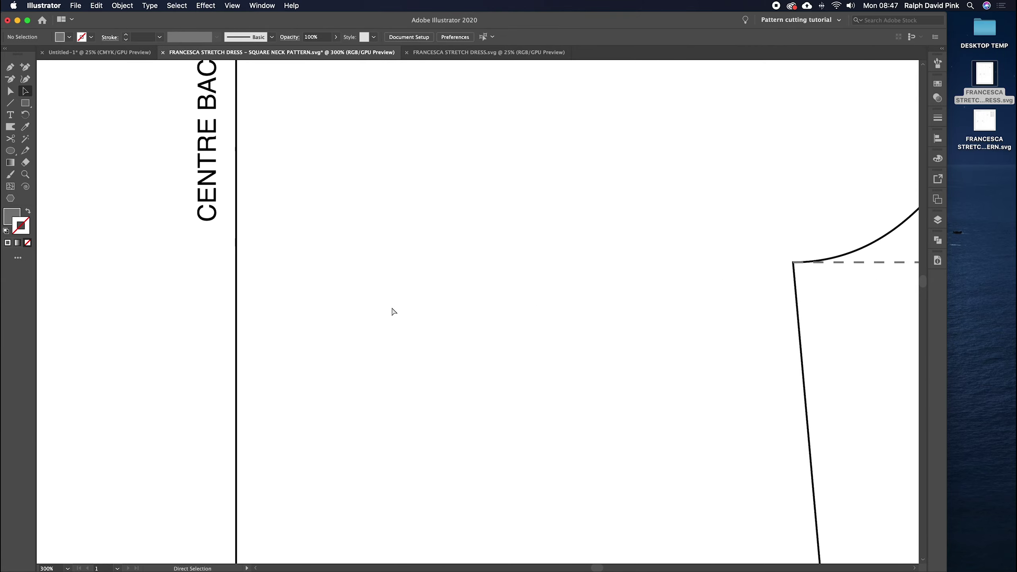
{"action": "key", "text": "super+minus"}
{"action": "key", "text": "super+minus"}
{"action": "key", "text": "super+minus"}
{"action": "key", "text": "super+minus"}
{"action": "key", "text": "super+minus"}
{"action": "key", "text": "super+minus"}
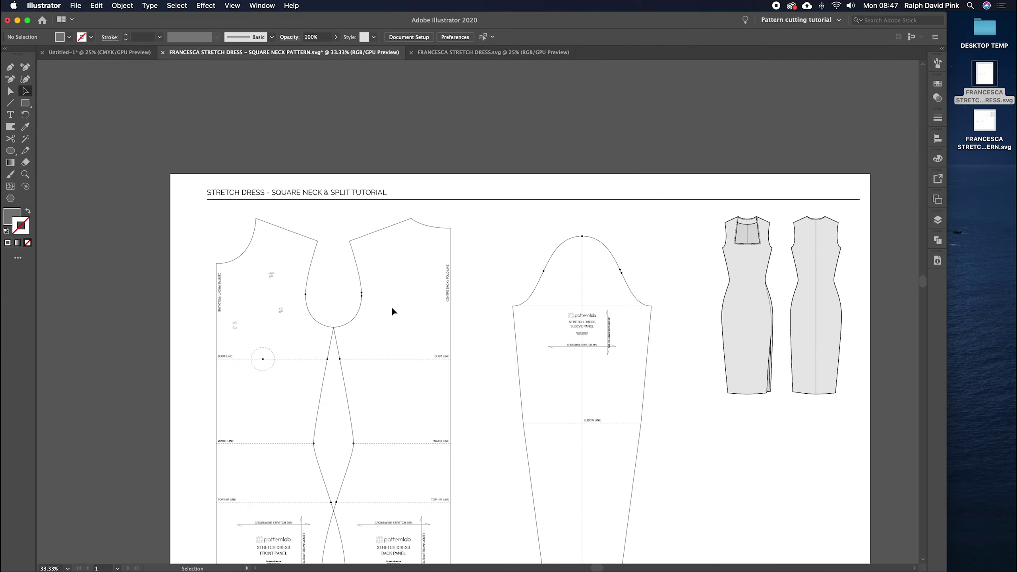
{"action": "left_click_drag", "start_coordinate": [393, 312], "coordinate": [579, 198]}
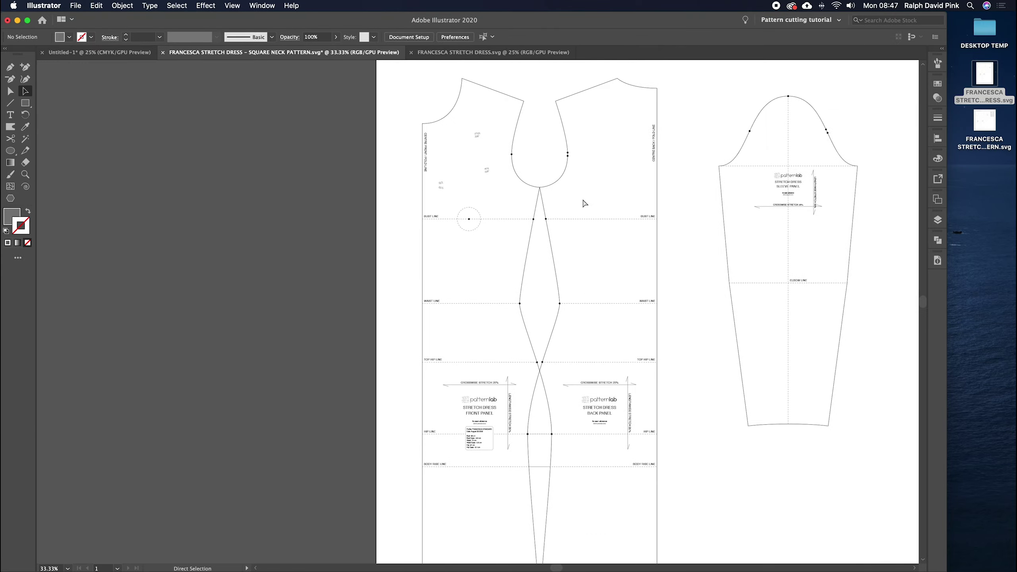
{"action": "key", "text": "super+equal"}
{"action": "key", "text": "super+equal"}
{"action": "key", "text": "super+equal"}
{"action": "key", "text": "super+equal"}
{"action": "left_click_drag", "start_coordinate": [755, 210], "coordinate": [259, 468]}
{"action": "left_click_drag", "start_coordinate": [673, 249], "coordinate": [465, 462]}
{"action": "left_click_drag", "start_coordinate": [400, 209], "coordinate": [528, 485]}
{"action": "left_click_drag", "start_coordinate": [411, 290], "coordinate": [437, 145]}
{"action": "key", "text": "super+minus"}
{"action": "key", "text": "super+minus"}
{"action": "key", "text": "super+minus"}
{"action": "key", "text": "super+minus"}
{"action": "left_click", "coordinate": [473, 134]}
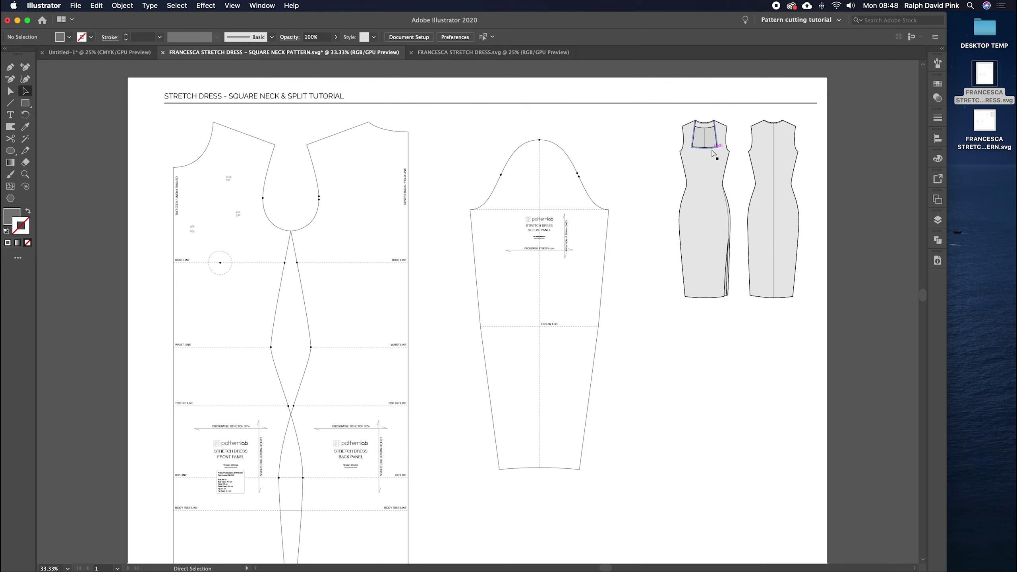
Step: Examine the square neckline and side split on the front and back dress sketches beside the sleeve panel
{"action": "key", "text": "super+plus"}
{"action": "left_click_drag", "start_coordinate": [701, 150], "coordinate": [393, 340]}
{"action": "left_click_drag", "start_coordinate": [557, 271], "coordinate": [379, 364]}
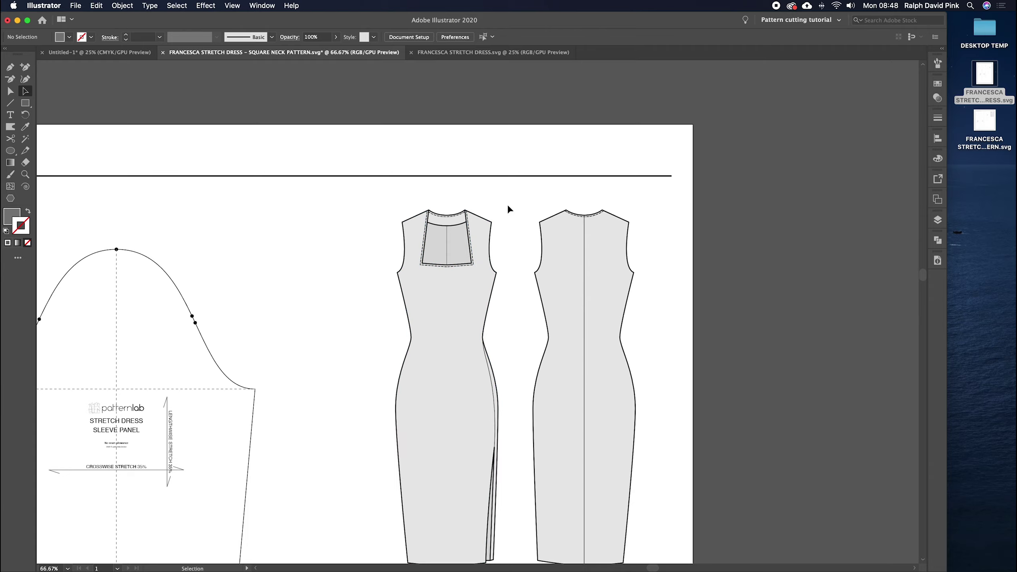
{"action": "left_click_drag", "start_coordinate": [256, 299], "coordinate": [554, 248]}
{"action": "left_click_drag", "start_coordinate": [198, 284], "coordinate": [545, 281]}
{"action": "key", "text": "super+minus"}
{"action": "left_click", "coordinate": [411, 271]}
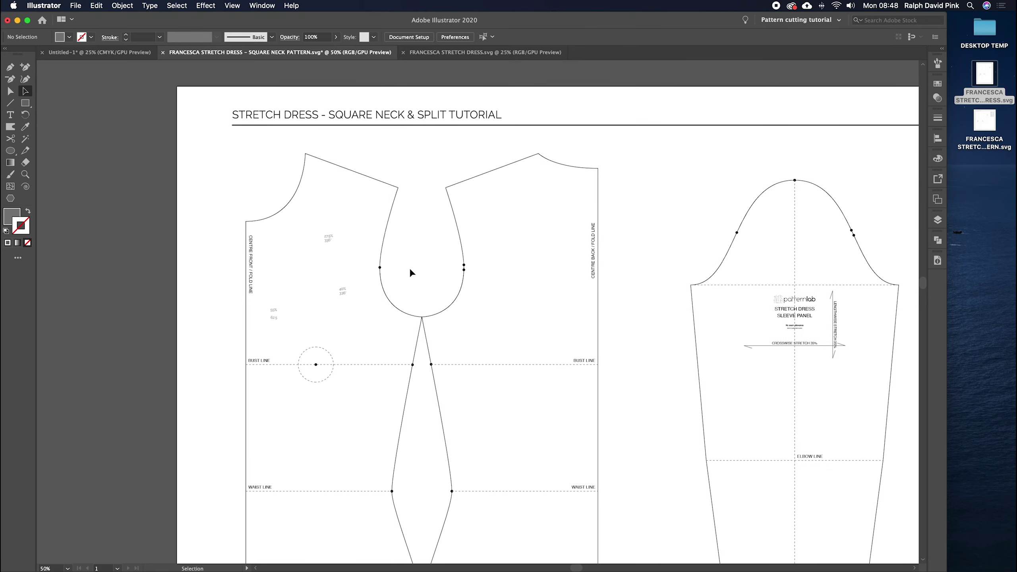
Step: Switch to the Stretch-dress-1.jpg photo in Preview and place it beside the pattern to view the finished dress
{"action": "left_click", "coordinate": [697, 561]}
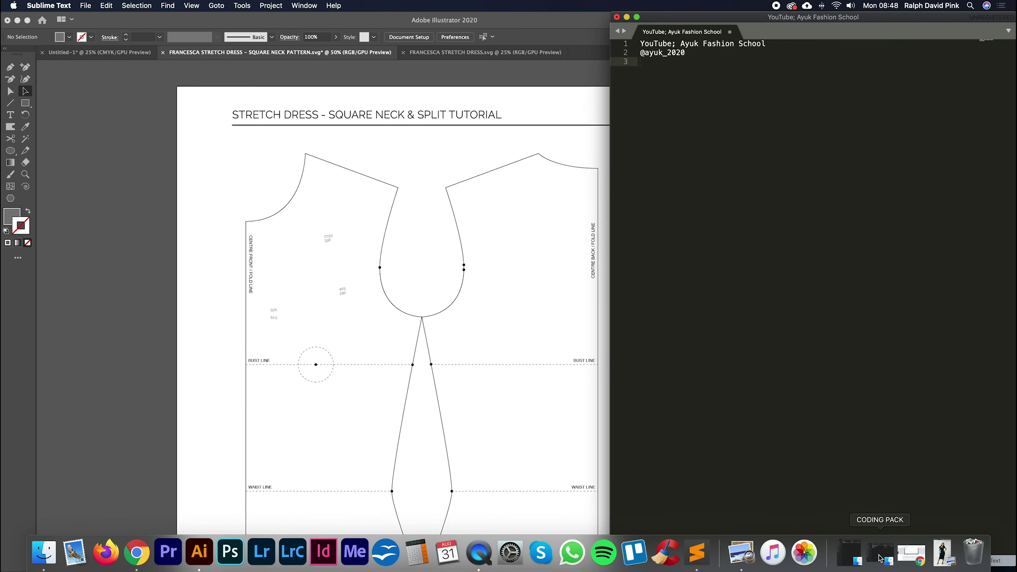
{"action": "left_click", "coordinate": [950, 558]}
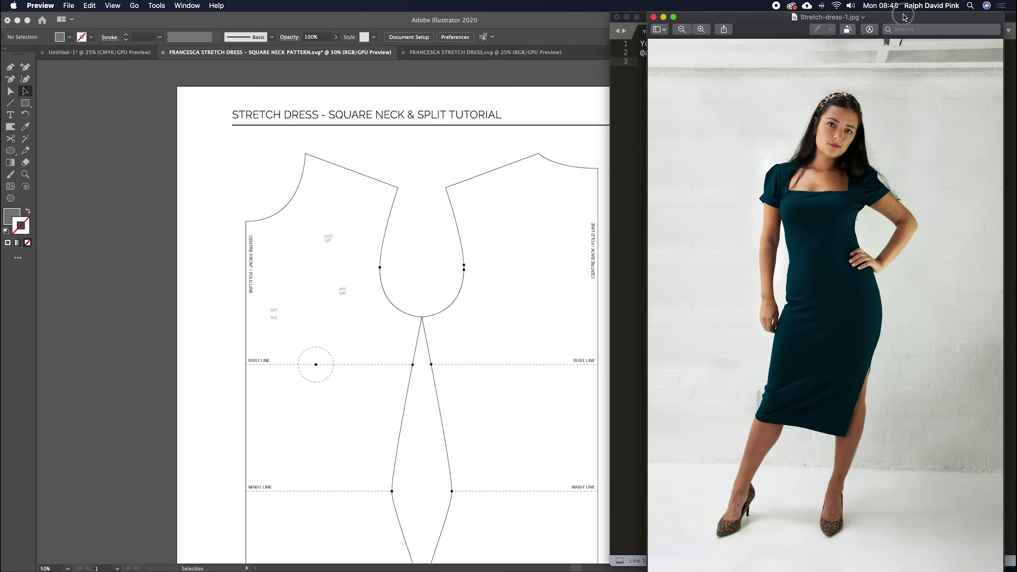
{"action": "left_click_drag", "start_coordinate": [905, 16], "coordinate": [917, 18]}
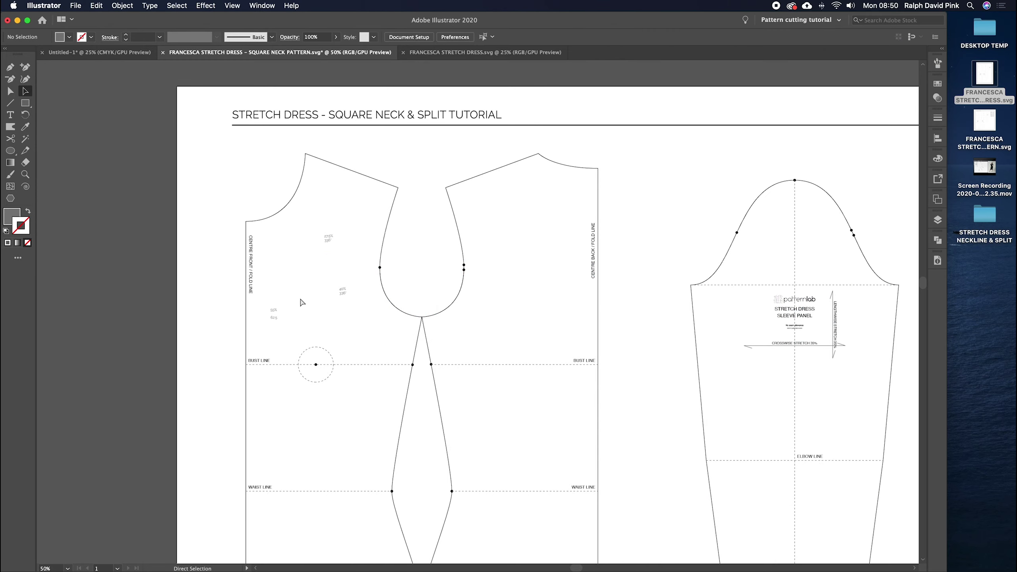
Step: Move the back panel away from the front panel, and shift the sleeve panel to keep all three pieces apart
{"action": "key", "text": "v"}
{"action": "left_click_drag", "start_coordinate": [404, 284], "coordinate": [343, 254]}
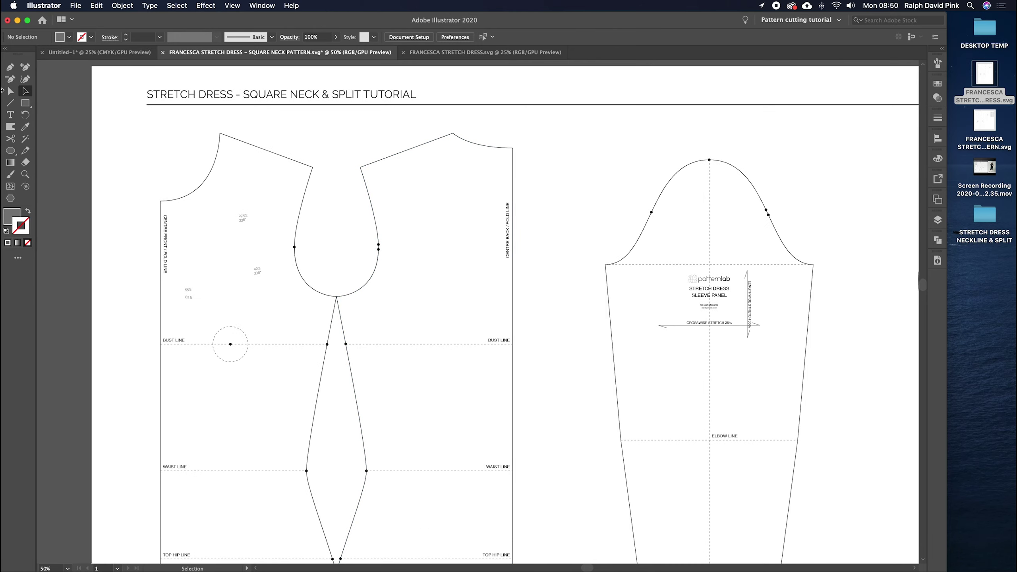
{"action": "left_click", "coordinate": [461, 302]}
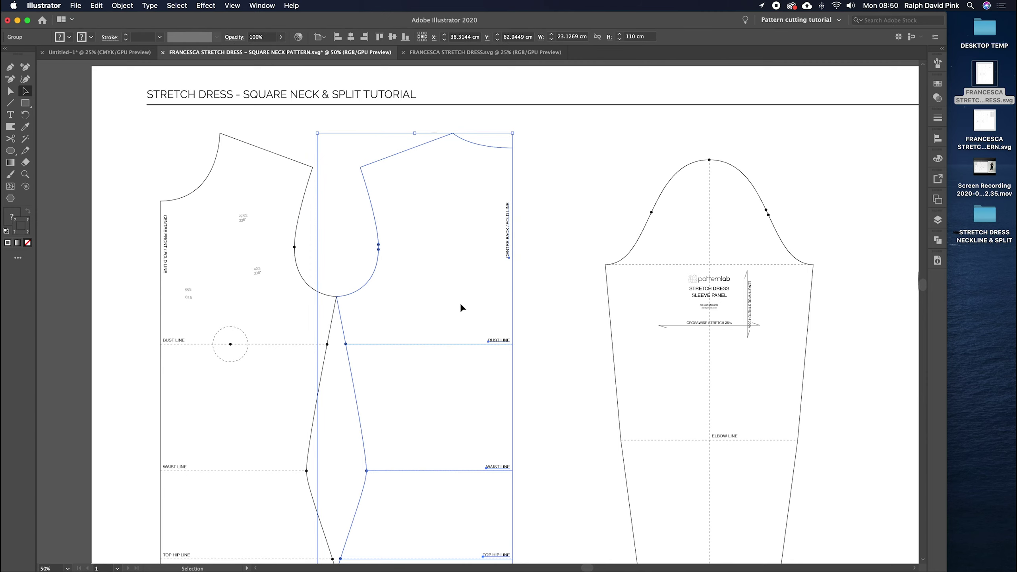
{"action": "scroll", "coordinate": [401, 260], "scroll_direction": "down", "scroll_amount": 5}
{"action": "scroll", "coordinate": [358, 235], "scroll_direction": "up", "scroll_amount": 3}
{"action": "left_click_drag", "start_coordinate": [347, 229], "coordinate": [464, 236]}
{"action": "left_click_drag", "start_coordinate": [634, 160], "coordinate": [726, 161]}
{"action": "left_click", "coordinate": [350, 217]}
{"action": "left_click_drag", "start_coordinate": [339, 227], "coordinate": [497, 278]}
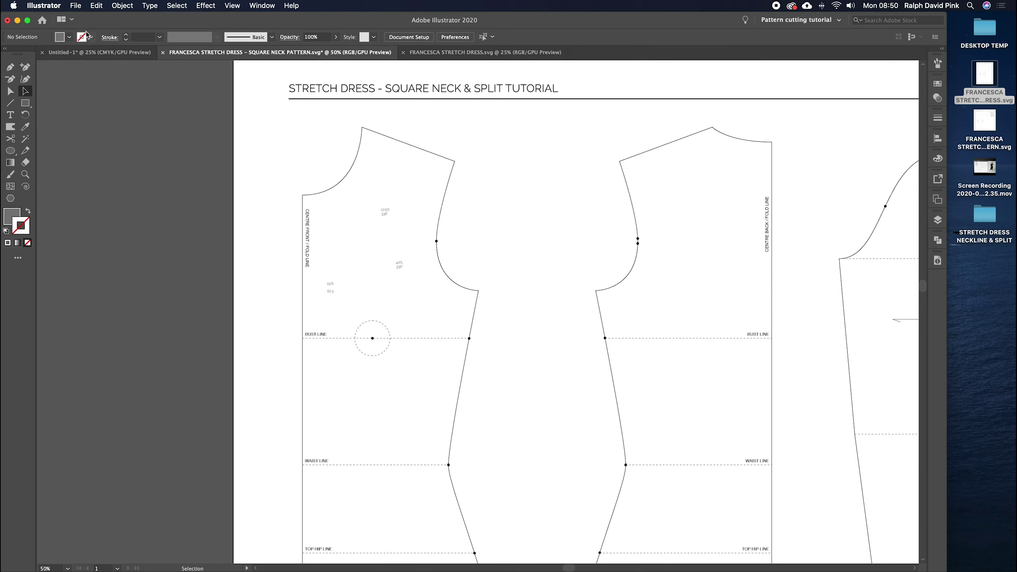
Step: Ungroup the front panel repeatedly down to its individual paths and check that its outline selects on its own
{"action": "left_click", "coordinate": [29, 91]}
{"action": "left_click", "coordinate": [379, 133]}
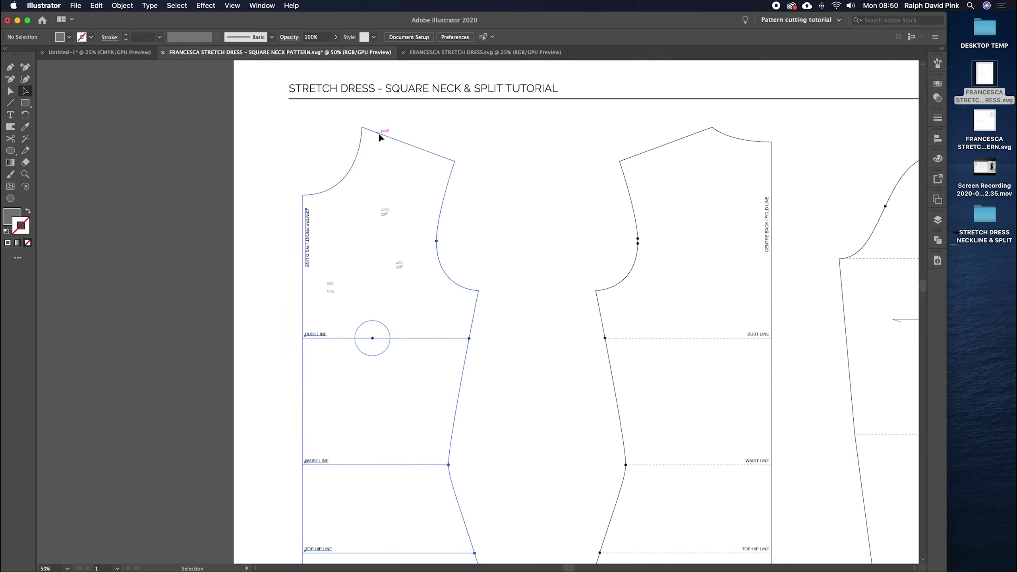
{"action": "left_click", "coordinate": [122, 6]}
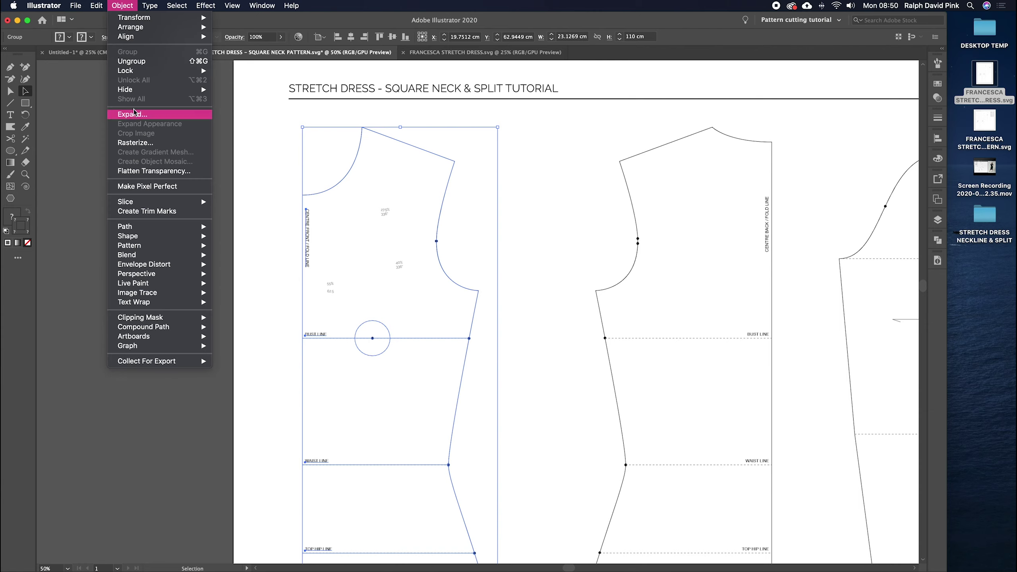
{"action": "left_click", "coordinate": [135, 62]}
{"action": "left_click", "coordinate": [122, 6]}
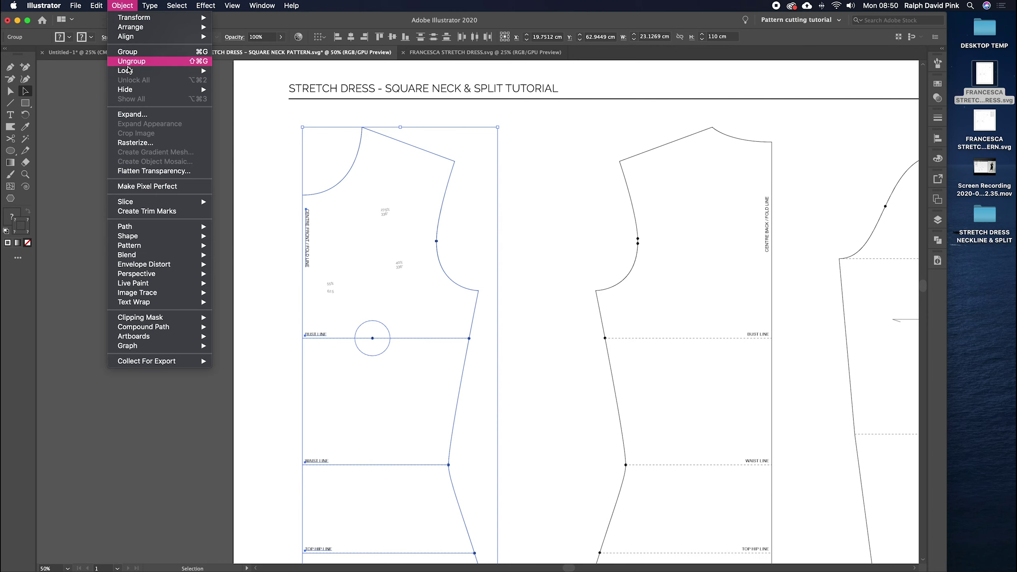
{"action": "left_click", "coordinate": [135, 62]}
{"action": "left_click", "coordinate": [122, 6]}
{"action": "left_click", "coordinate": [133, 61]}
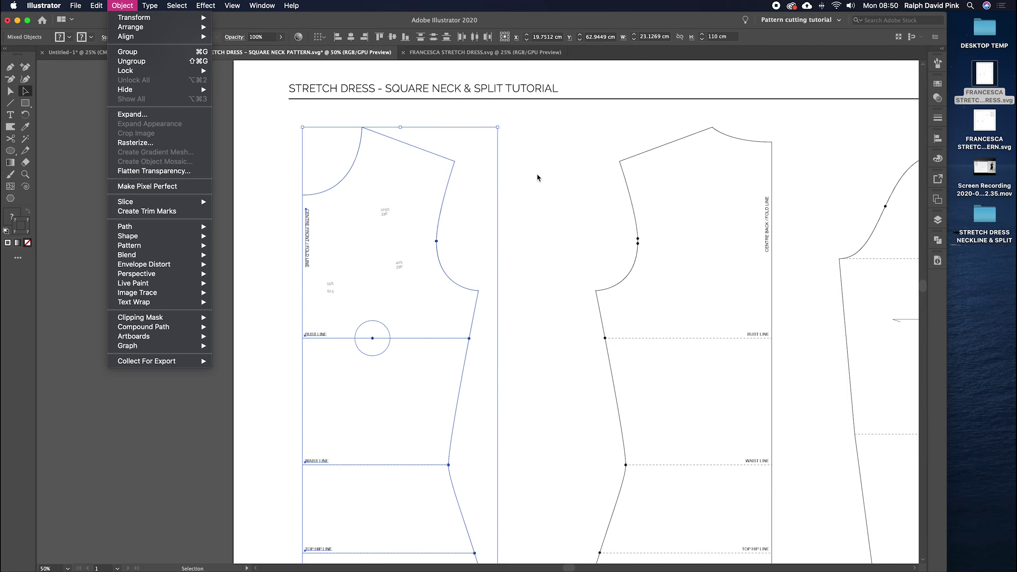
{"action": "left_click", "coordinate": [474, 157]}
{"action": "left_click", "coordinate": [442, 156]}
{"action": "key", "text": "super"}
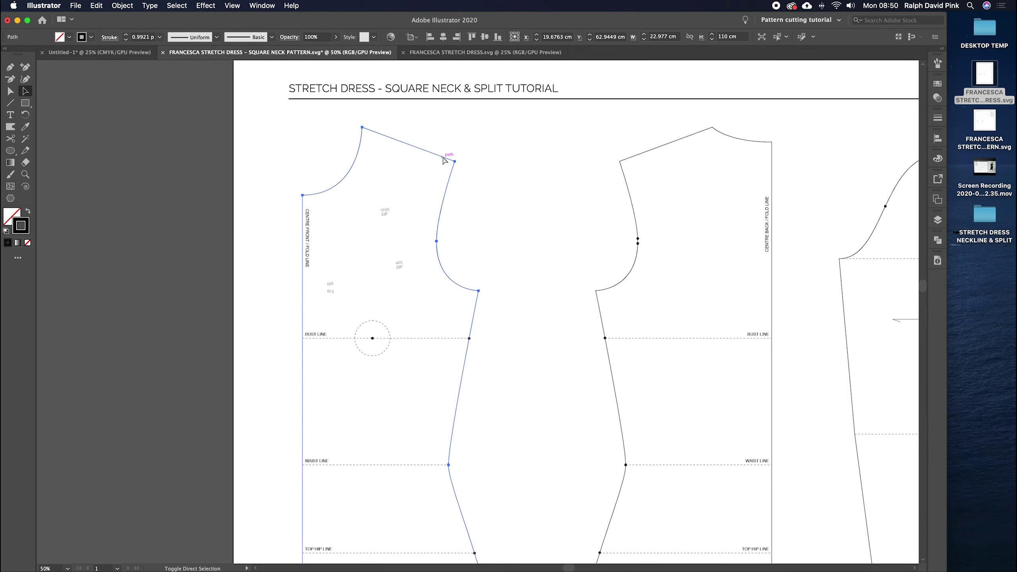
{"action": "left_click", "coordinate": [509, 238]}
Step: Create a 0.5 cm by 0.5 cm circle just outside the front panel's centre front line
{"action": "key", "text": "space"}
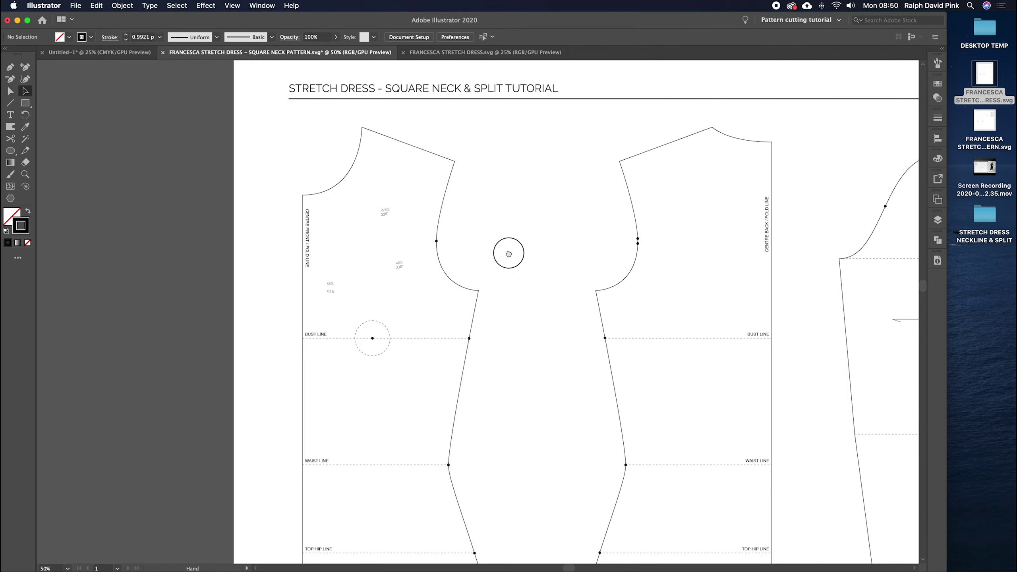
{"action": "left_click_drag", "start_coordinate": [508, 251], "coordinate": [502, 217]}
{"action": "left_click", "coordinate": [363, 225]}
{"action": "key", "text": "super+plus"}
{"action": "key", "text": "space"}
{"action": "left_click_drag", "start_coordinate": [354, 234], "coordinate": [385, 287]}
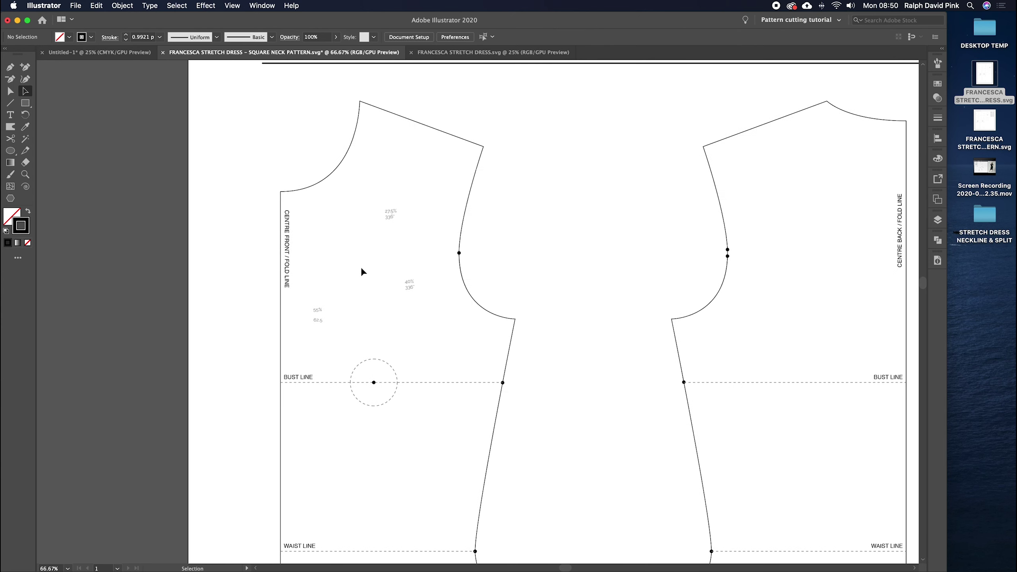
{"action": "key", "text": "super+equal"}
{"action": "left_click_drag", "start_coordinate": [377, 282], "coordinate": [420, 291]}
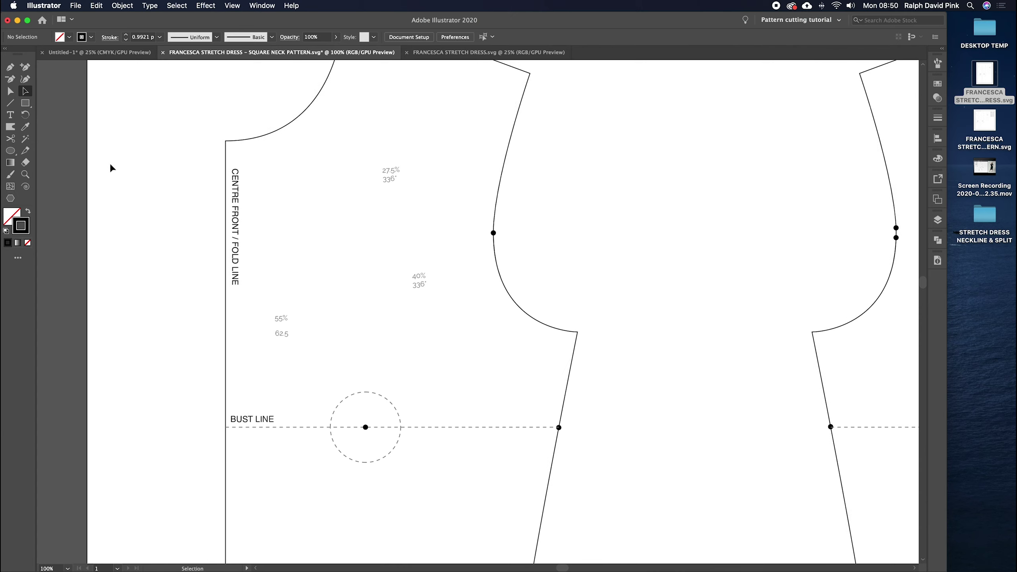
{"action": "left_click", "coordinate": [10, 151]}
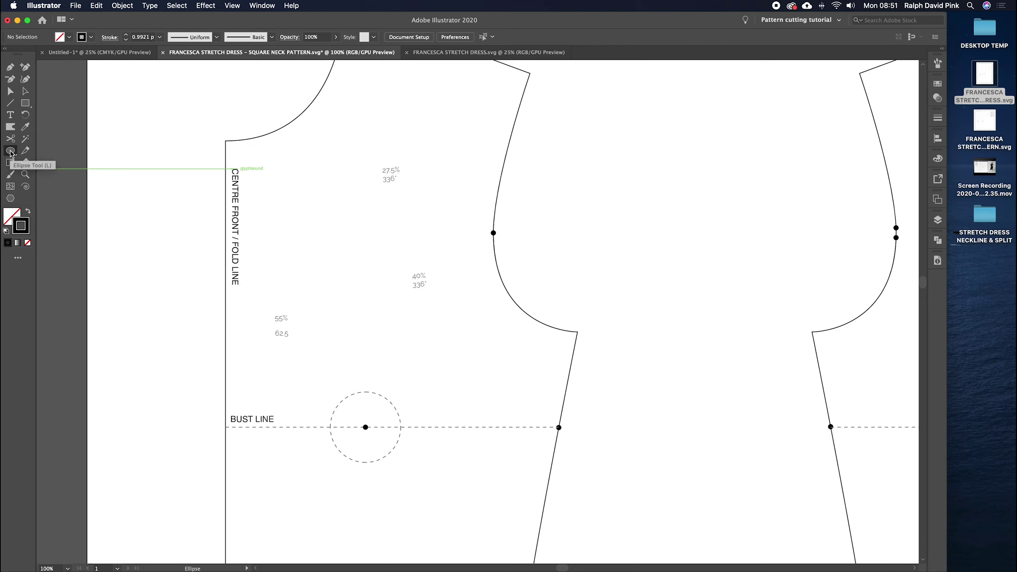
{"action": "left_click", "coordinate": [180, 317]}
{"action": "type", "text": "0.5"}
{"action": "key", "text": "Tab"}
{"action": "type", "text": "0."}
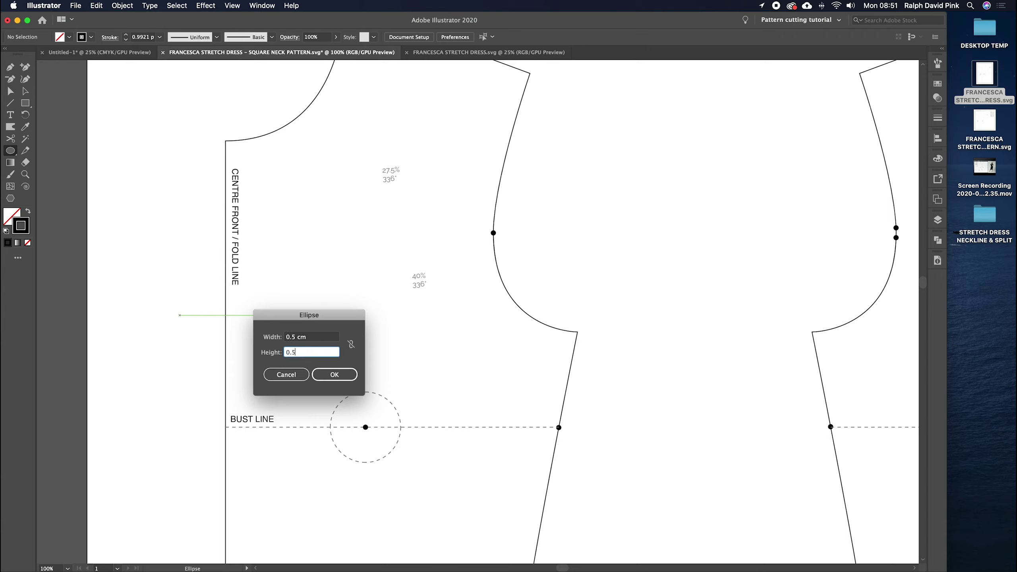
{"action": "left_click", "coordinate": [332, 375]}
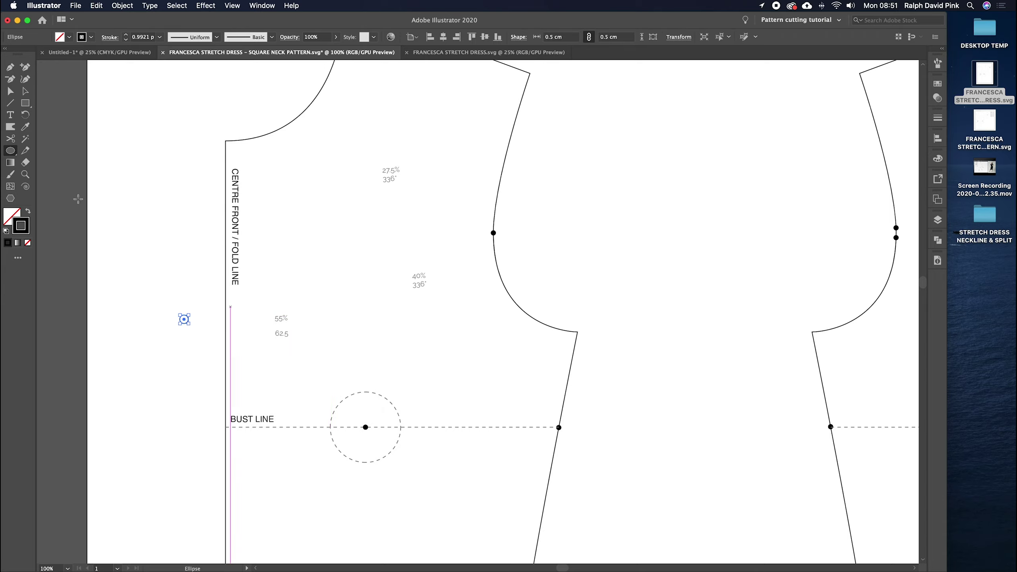
Step: Move the small circle so its centre snaps onto the front panel's underarm point
{"action": "left_click", "coordinate": [26, 94]}
{"action": "left_click", "coordinate": [174, 251]}
{"action": "key", "text": "super+equal"}
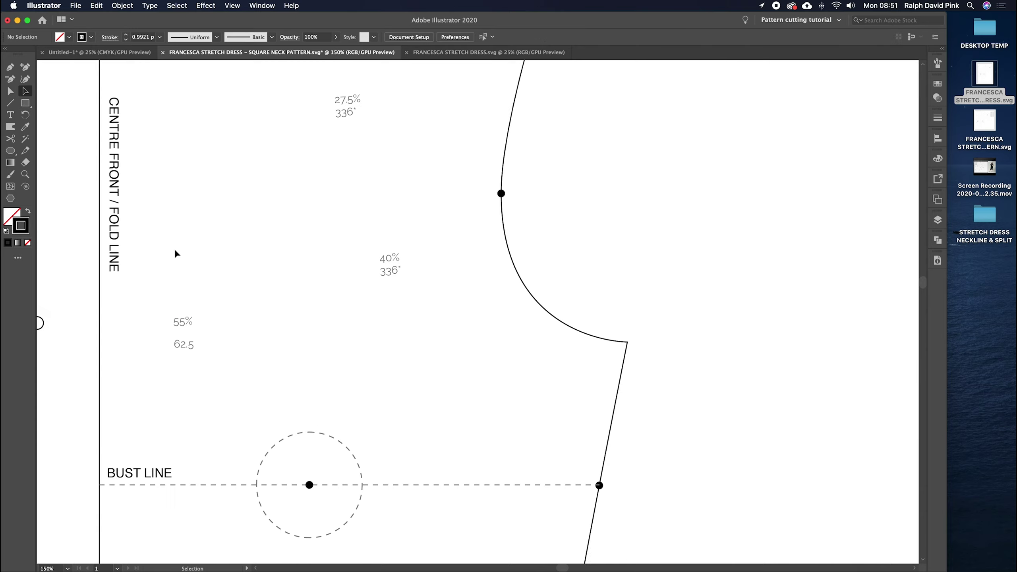
{"action": "left_click_drag", "start_coordinate": [243, 281], "coordinate": [359, 246]}
{"action": "left_click_drag", "start_coordinate": [155, 290], "coordinate": [745, 309]}
{"action": "left_click", "coordinate": [732, 239]}
Step: Duplicate the underarm circle horizontally so the copy is centred on the centre front line at underarm level
{"action": "key", "text": "super+minus"}
{"action": "scroll", "coordinate": [636, 289], "scroll_direction": "up", "scroll_amount": 5}
{"action": "scroll", "coordinate": [636, 288], "scroll_direction": "left", "scroll_amount": 4}
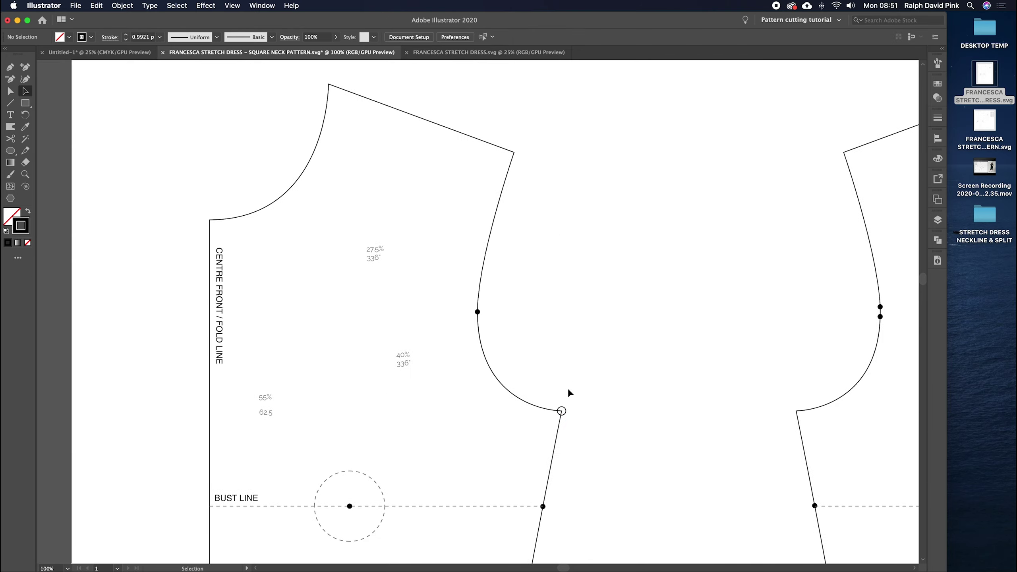
{"action": "left_click_drag", "start_coordinate": [563, 412], "coordinate": [209, 415]}
{"action": "key", "text": "super+z"}
{"action": "left_click_drag", "start_coordinate": [562, 410], "coordinate": [563, 412]}
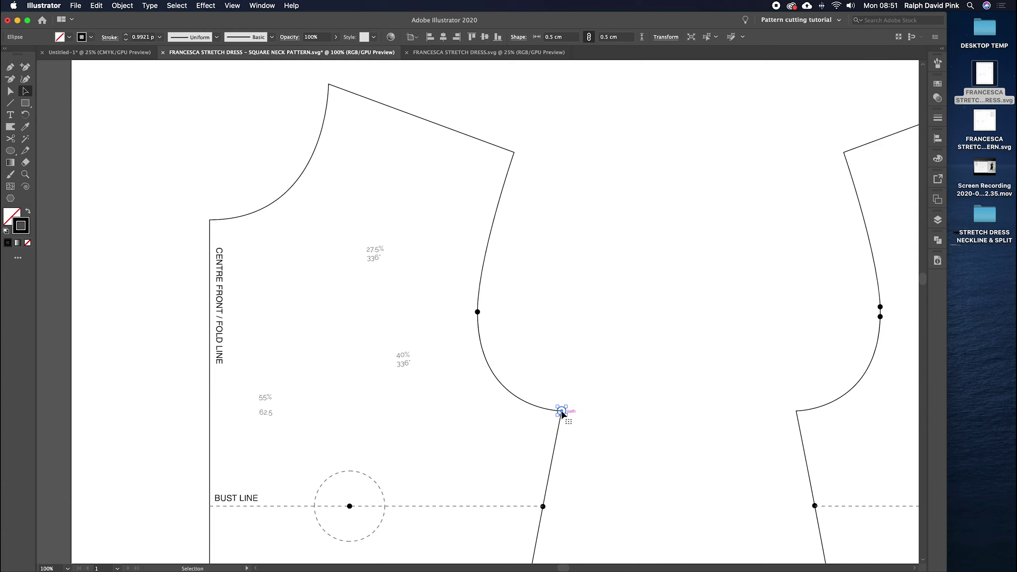
{"action": "mouse_move", "coordinate": [562, 411]}
{"action": "left_mouse_down"}
{"action": "mouse_move", "coordinate": [350, 417]}
{"action": "mouse_move", "coordinate": [355, 379]}
{"action": "mouse_move", "coordinate": [538, 421]}
{"action": "mouse_move", "coordinate": [303, 439]}
{"action": "mouse_move", "coordinate": [548, 421]}
{"action": "mouse_move", "coordinate": [211, 430]}
{"action": "left_mouse_up"}
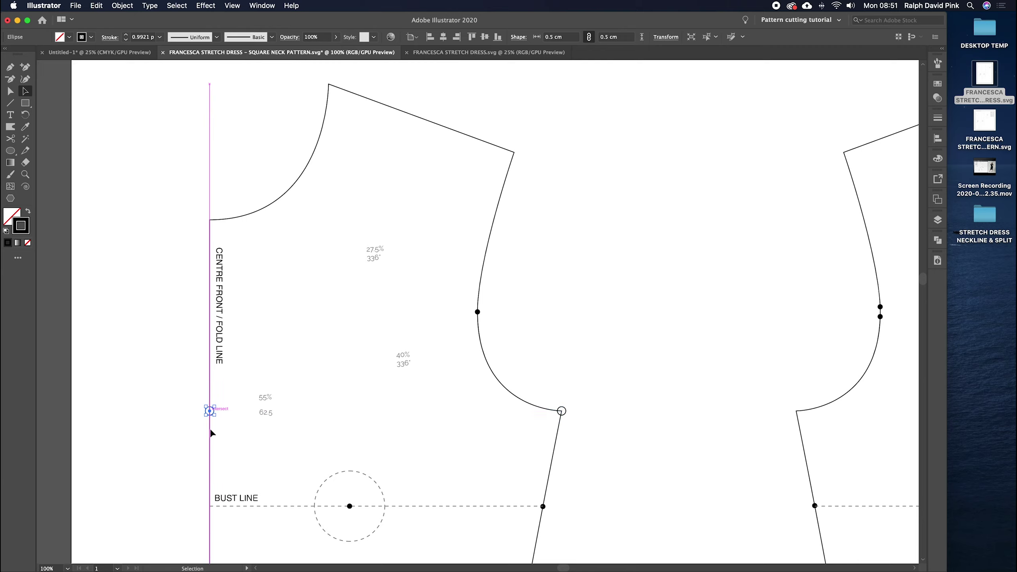
{"action": "left_click", "coordinate": [293, 354]}
{"action": "left_click_drag", "start_coordinate": [297, 356], "coordinate": [306, 349]}
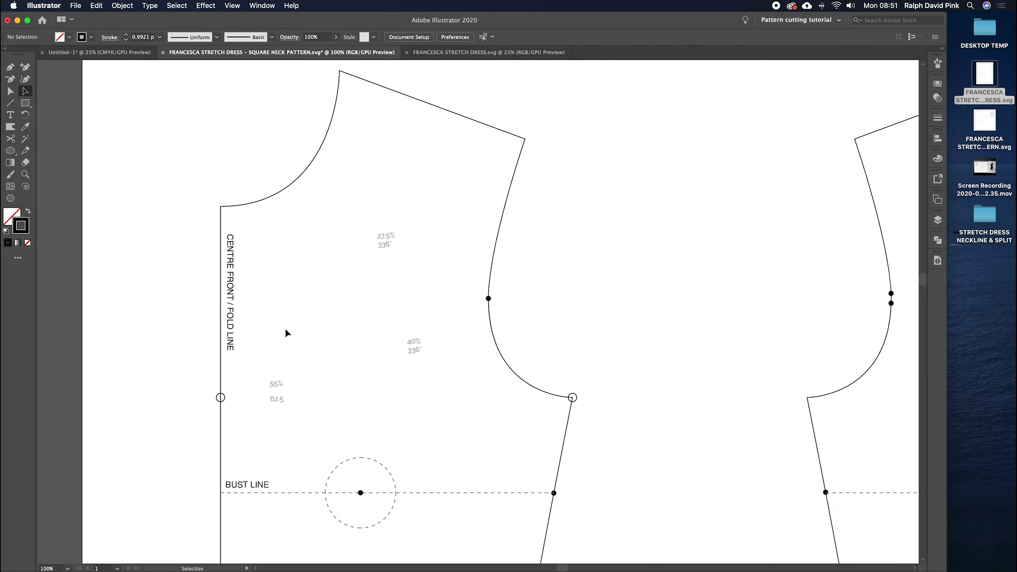
Step: Draw a straight horizontal line from the centre of the centre front circle to the centre of the underarm circle
{"action": "left_click", "coordinate": [10, 103]}
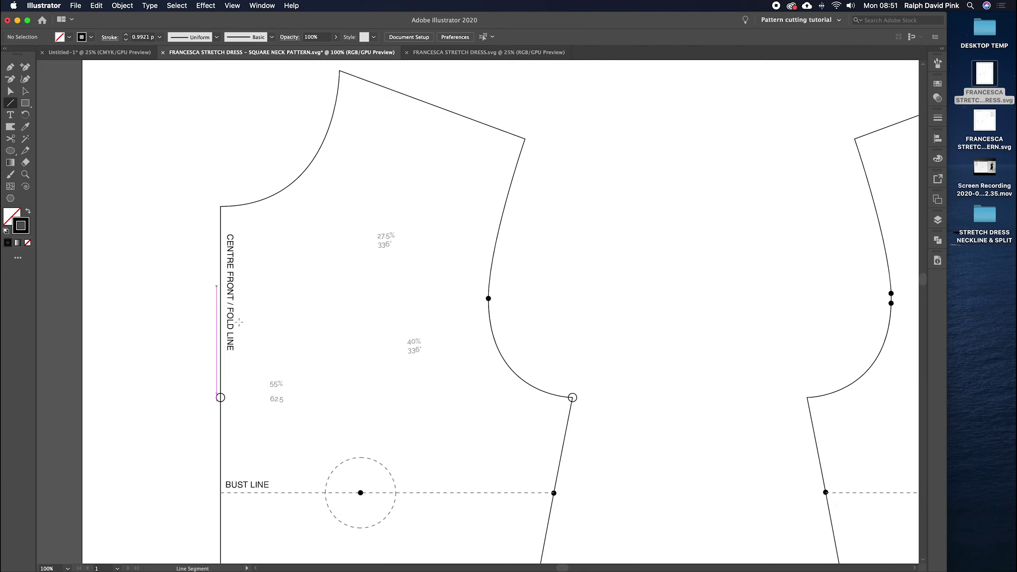
{"action": "left_click", "coordinate": [220, 397]}
{"action": "left_click_drag", "start_coordinate": [220, 397], "coordinate": [573, 398]}
{"action": "key", "text": "super+z"}
{"action": "left_click_drag", "start_coordinate": [220, 397], "coordinate": [573, 397]}
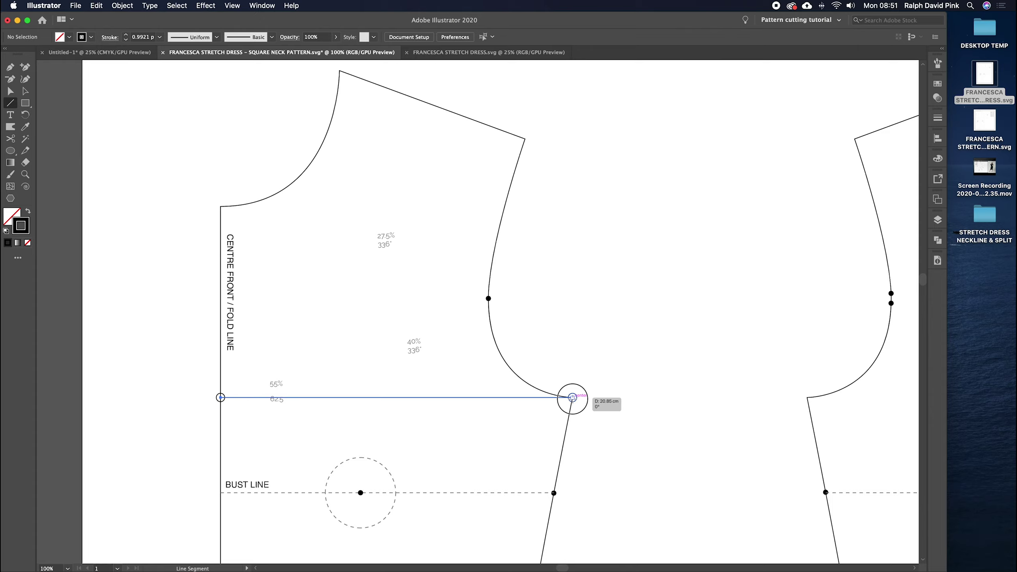
{"action": "left_click_drag", "start_coordinate": [572, 397], "coordinate": [572, 398]}
{"action": "scroll", "coordinate": [572, 397], "scroll_direction": "down", "scroll_amount": 1}
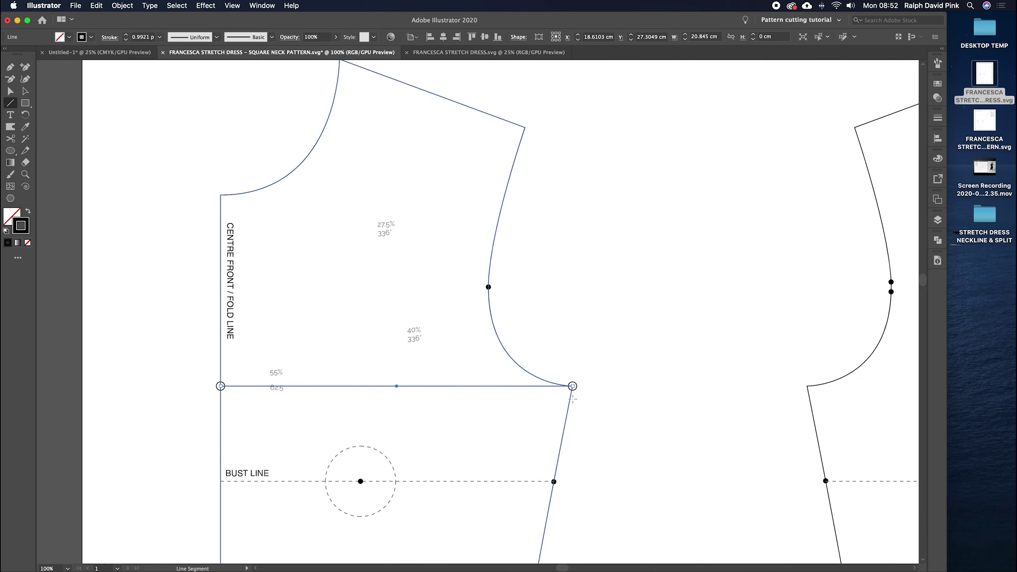
Step: Shift the grouped measurement labels slightly down so 55% sits above the underarm line and 62.5 sits below it
{"action": "left_click", "coordinate": [25, 91]}
{"action": "left_click", "coordinate": [297, 330]}
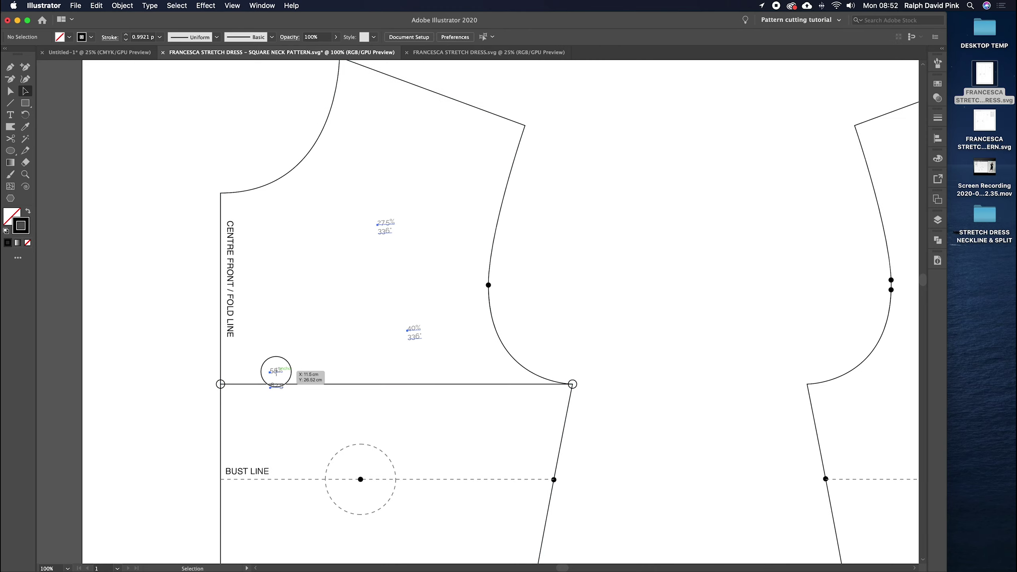
{"action": "left_click", "coordinate": [283, 372]}
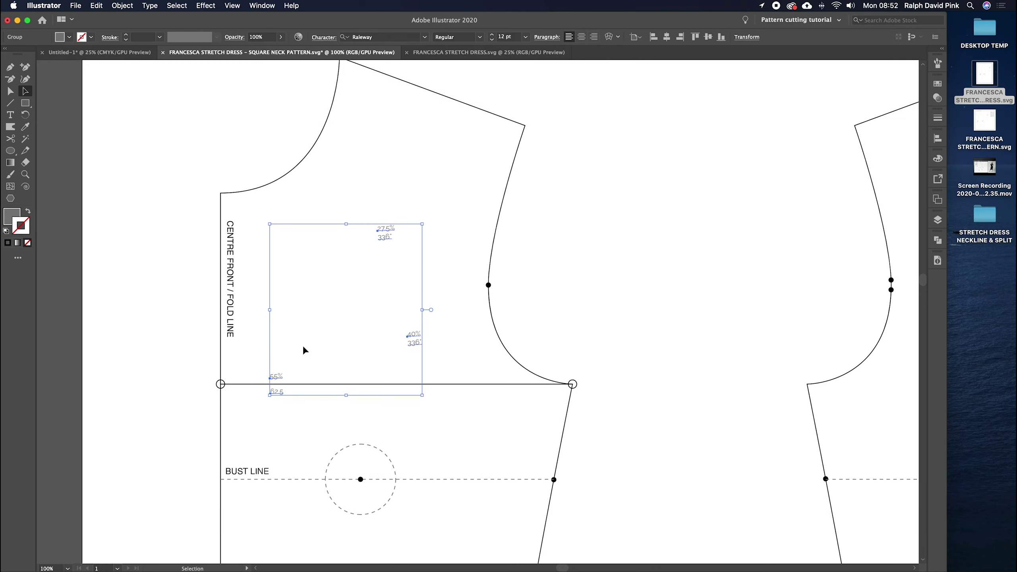
{"action": "left_click", "coordinate": [313, 333]}
{"action": "left_click_drag", "start_coordinate": [315, 329], "coordinate": [317, 346]}
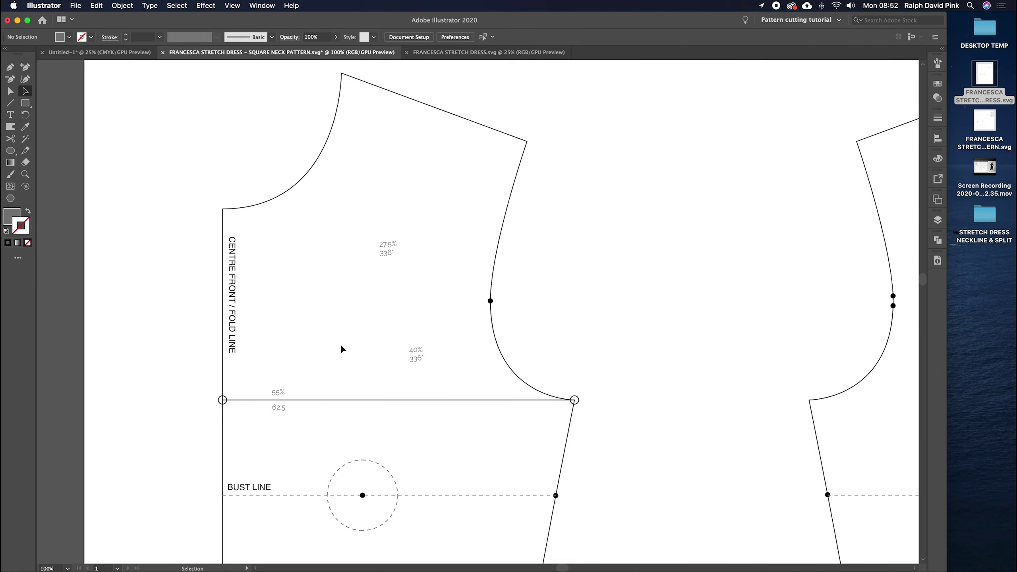
{"action": "left_click_drag", "start_coordinate": [324, 351], "coordinate": [355, 351]}
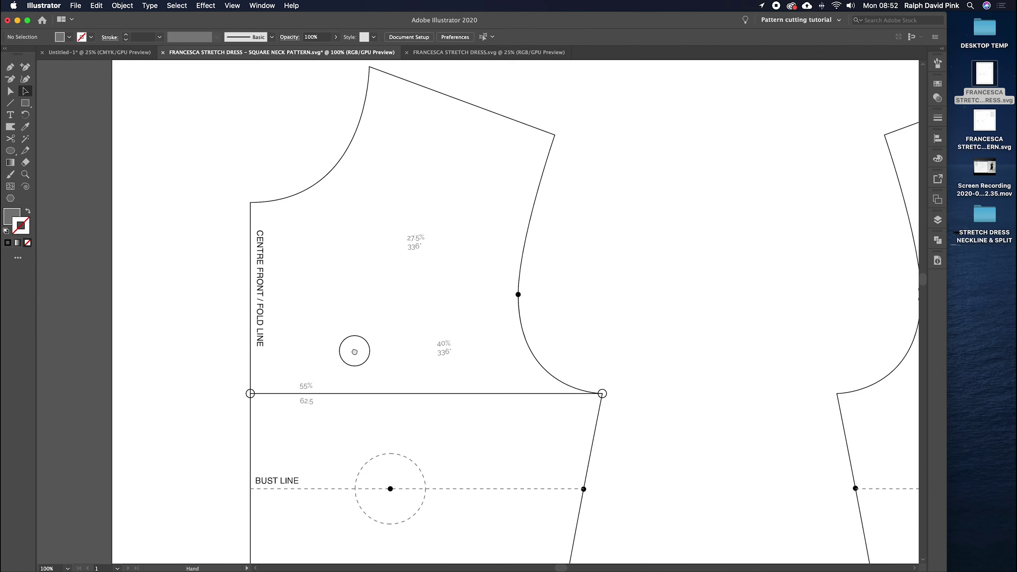
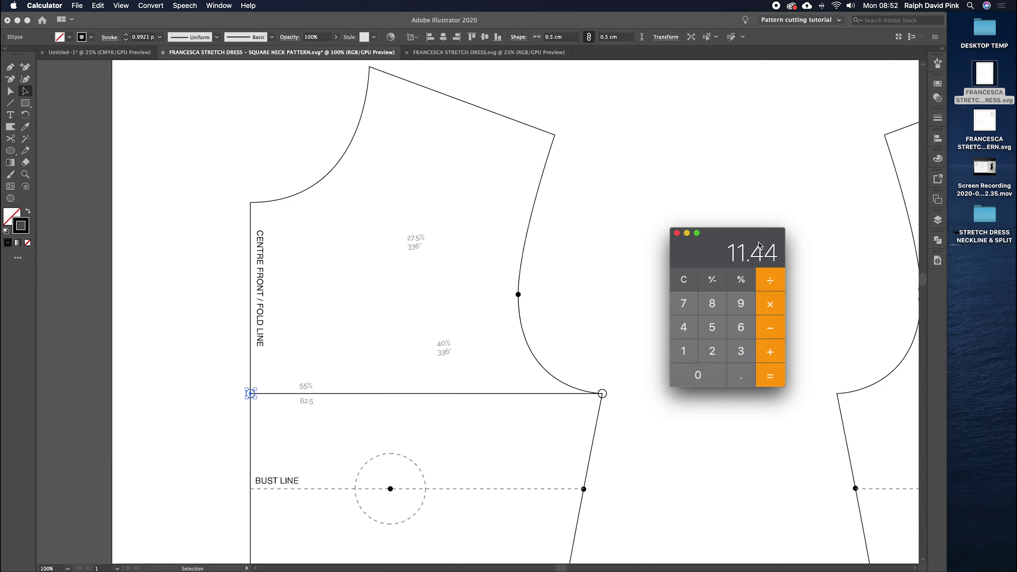
{"action": "type", "text": "*55="}
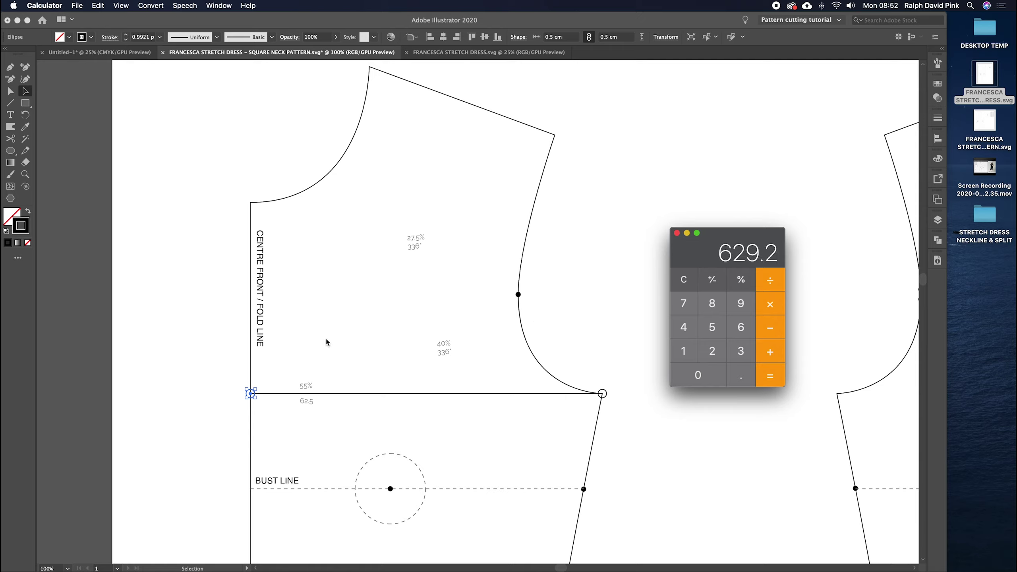
{"action": "left_click", "coordinate": [676, 233]}
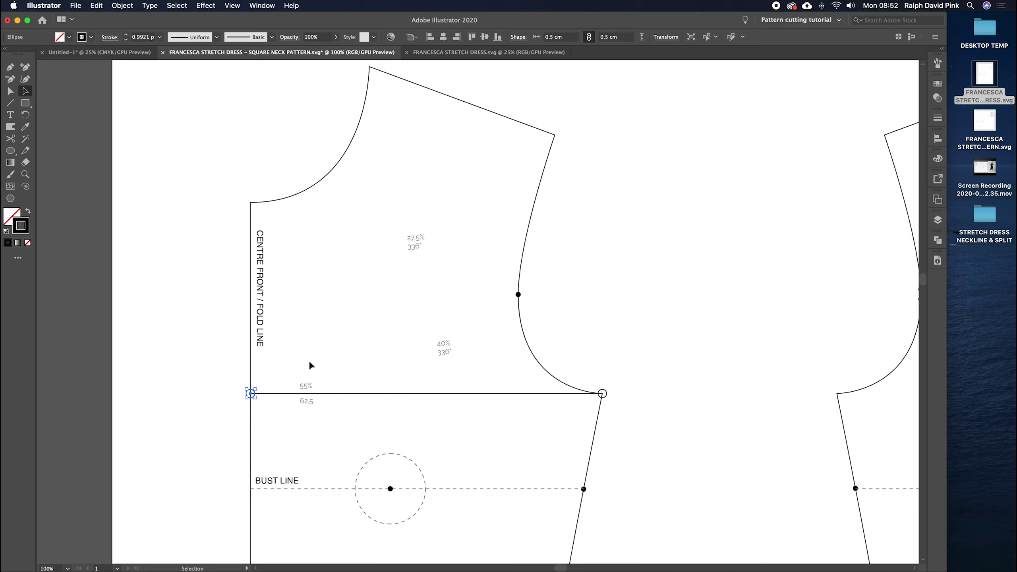
{"action": "left_click", "coordinate": [283, 365]}
{"action": "left_click", "coordinate": [254, 394]}
{"action": "key", "text": "Return"}
{"action": "type", "text": "1.24"}
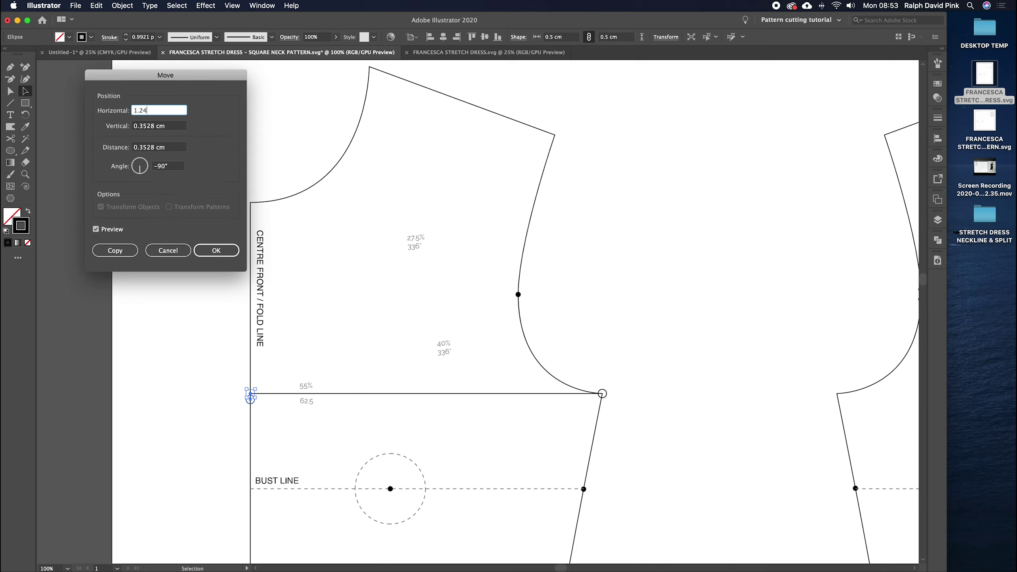
{"action": "key", "text": "Tab"}
{"action": "type", "text": "0"}
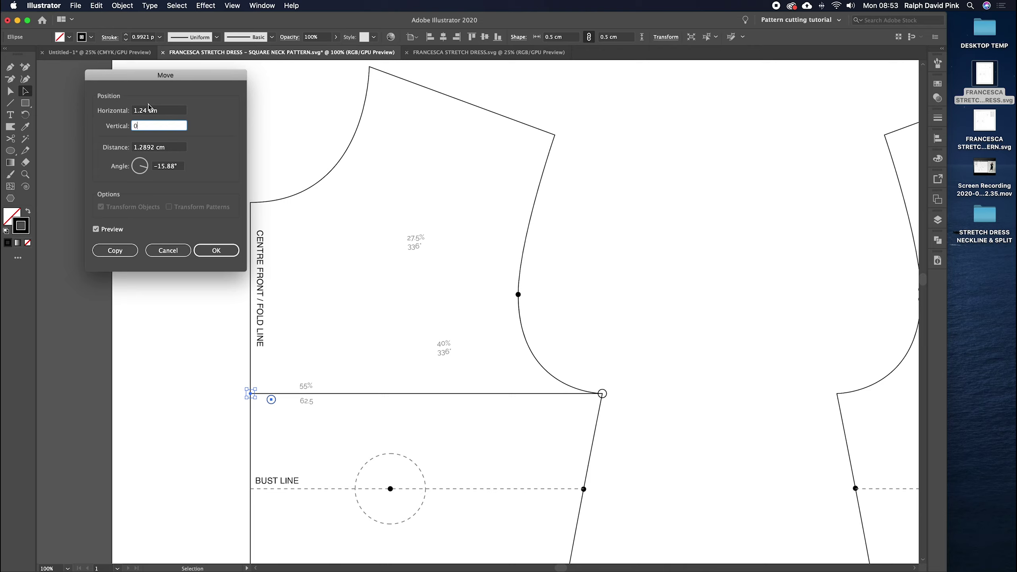
{"action": "left_click", "coordinate": [135, 111]}
{"action": "type", "text": "1"}
{"action": "left_click_drag", "start_coordinate": [166, 111], "coordinate": [101, 110]}
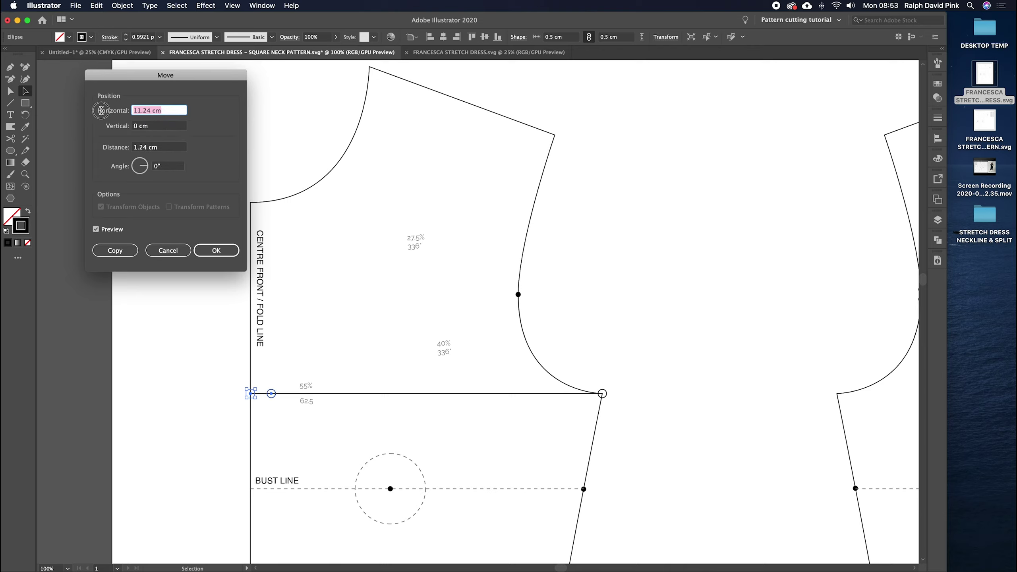
{"action": "left_click", "coordinate": [168, 250]}
{"action": "left_click", "coordinate": [296, 355]}
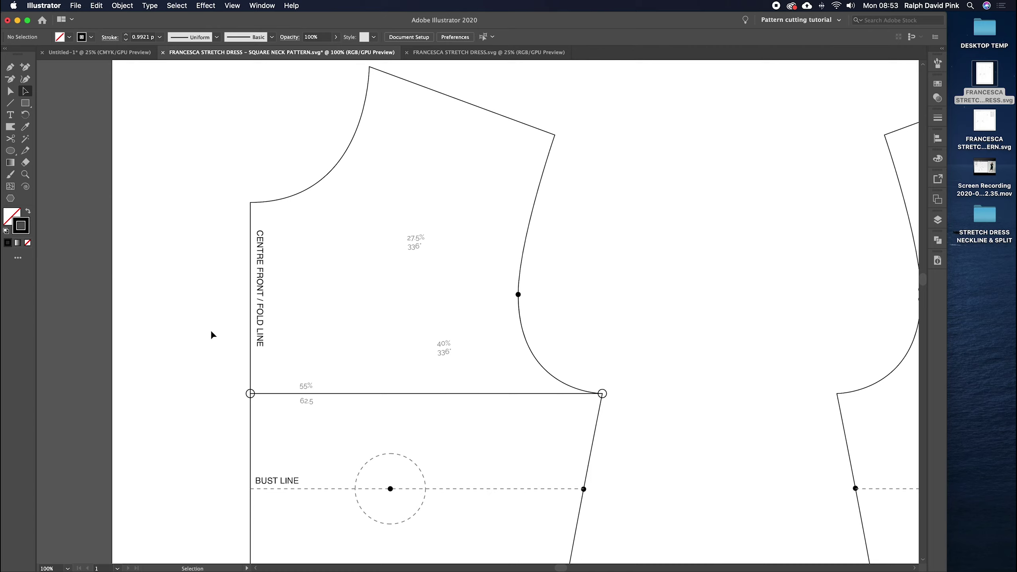
Step: Look up the length of the horizontal underarm line in the document information
{"action": "left_click", "coordinate": [249, 393]}
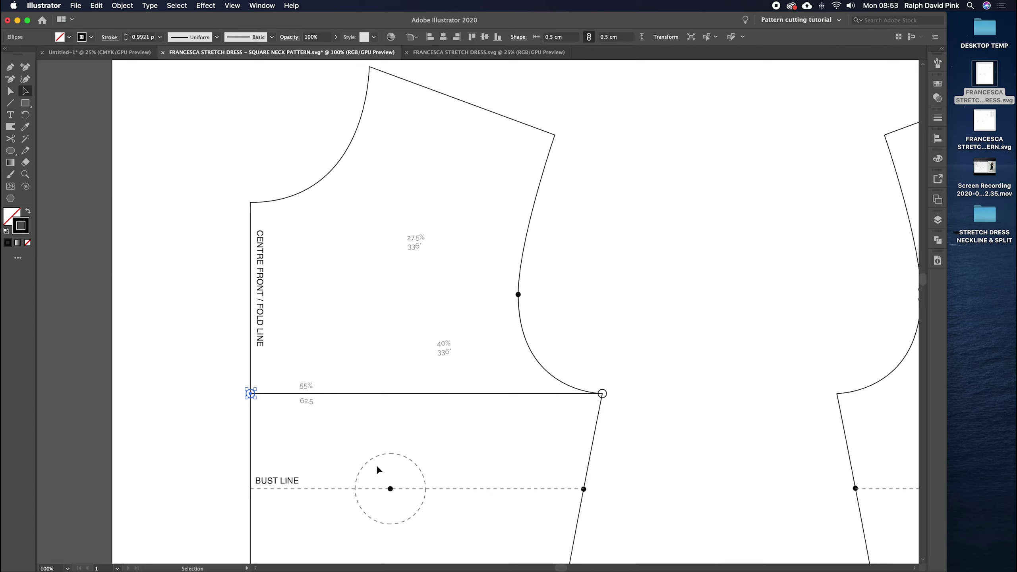
{"action": "mouse_move", "coordinate": [521, 569]}
{"action": "left_click", "coordinate": [404, 553]}
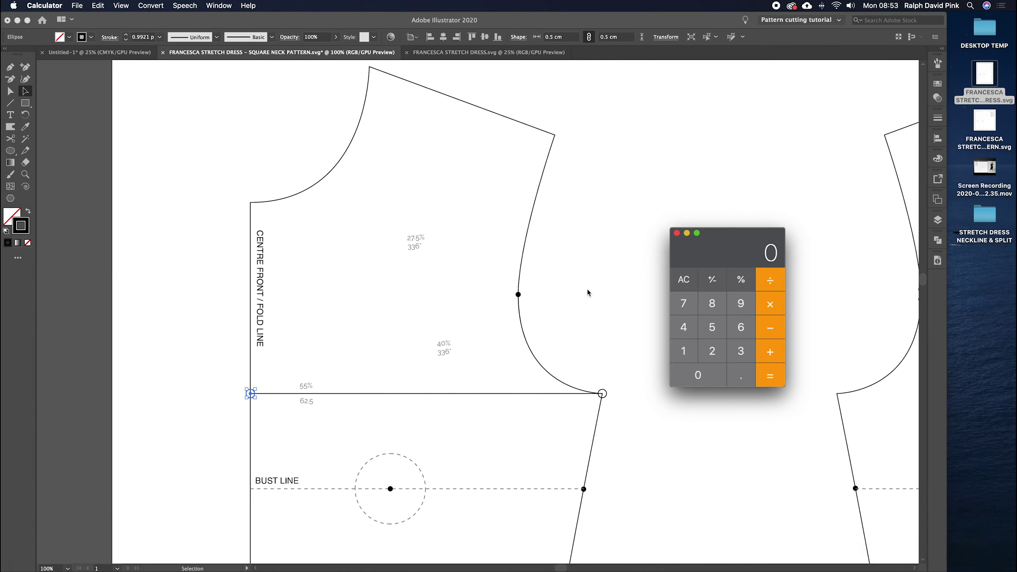
{"action": "left_click", "coordinate": [541, 394]}
{"action": "left_click", "coordinate": [541, 393]}
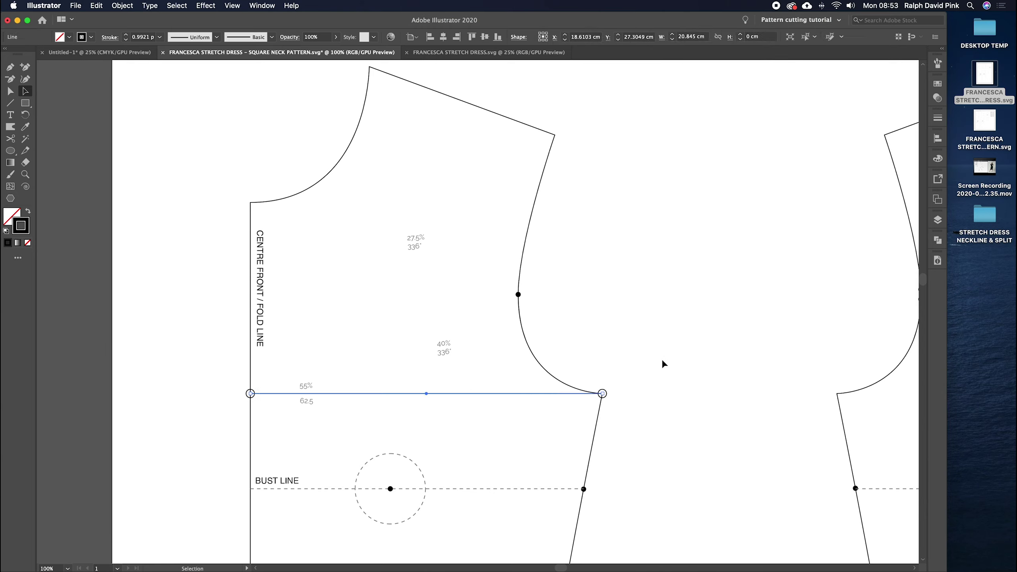
{"action": "left_click", "coordinate": [938, 260]}
{"action": "mouse_move", "coordinate": [520, 567]}
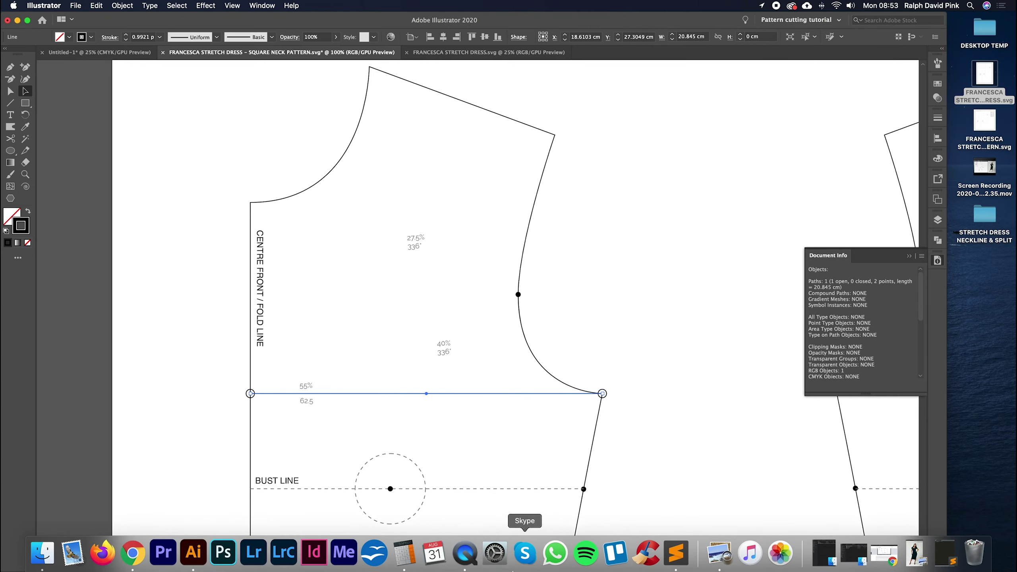
Step: In Calculator, work out 55% of the underarm line's length by dividing 20.8 by 100 and multiplying by 55
{"action": "left_click", "coordinate": [404, 557]}
{"action": "type", "text": "20.8/"}
{"action": "type", "text": "100"}
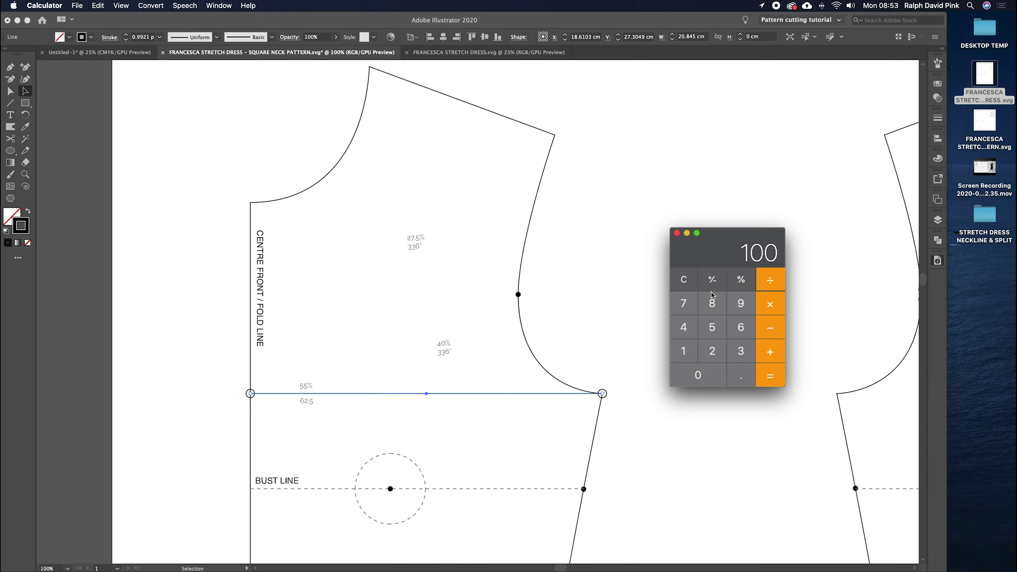
{"action": "key", "text": "Return"}
{"action": "key", "text": "asterisk"}
{"action": "type", "text": "55"}
{"action": "key", "text": "Return"}
{"action": "left_click", "coordinate": [315, 366]}
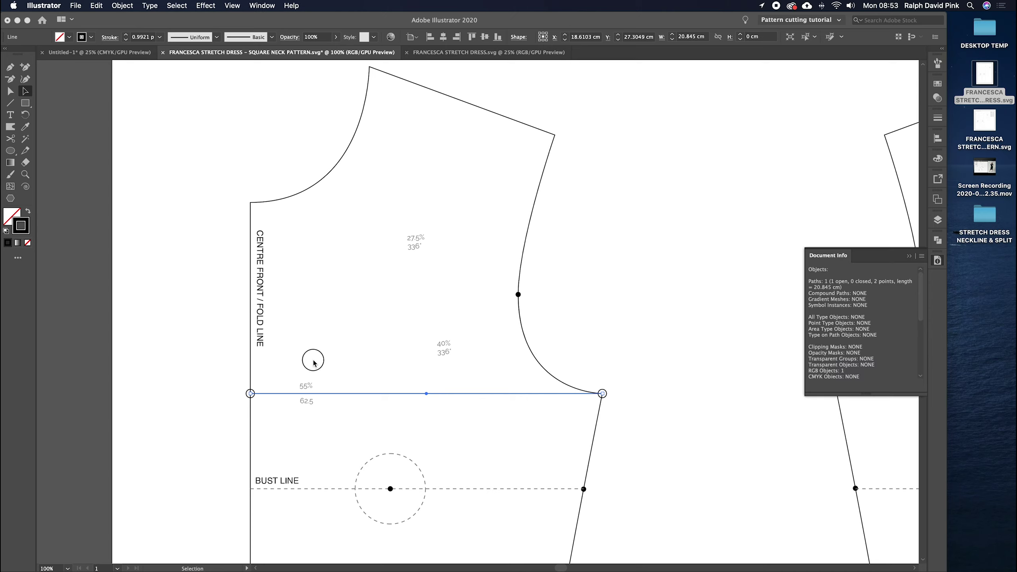
Step: Copy the centre front circle along the underarm line with a horizontal move of 11.44 cm and a vertical move of 0 cm
{"action": "left_click", "coordinate": [266, 384]}
{"action": "left_click", "coordinate": [250, 393]}
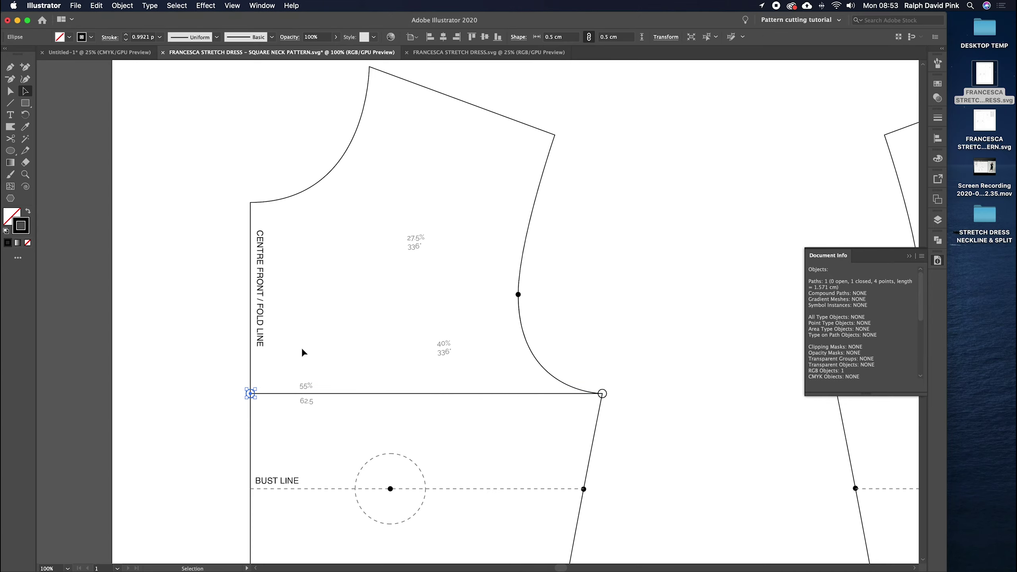
{"action": "key", "text": "Return"}
{"action": "type", "text": "11"}
{"action": "key", "text": "Tab"}
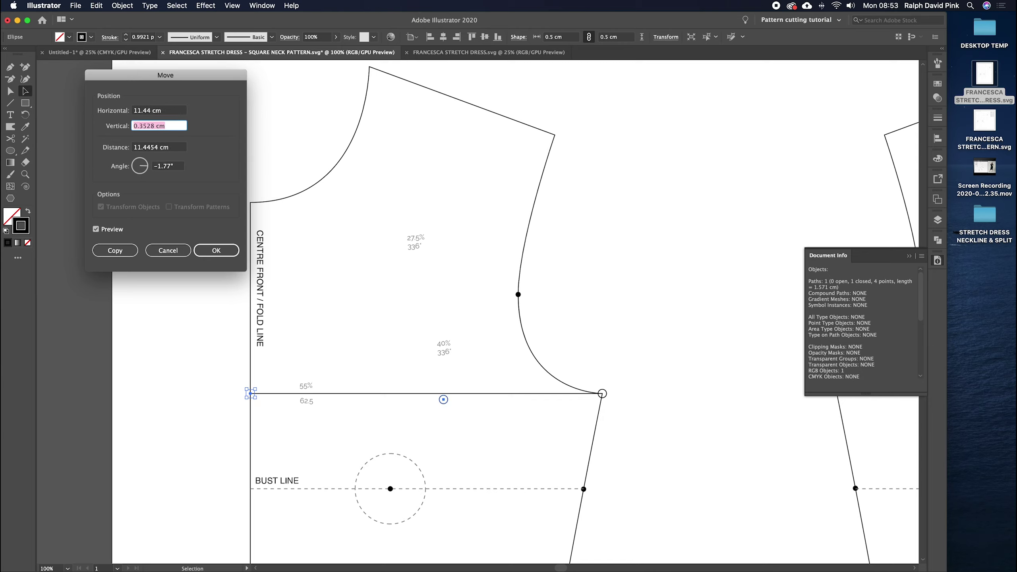
{"action": "type", "text": "0"}
{"action": "left_click", "coordinate": [96, 230]}
{"action": "left_click", "coordinate": [96, 230]}
{"action": "left_click", "coordinate": [96, 229]}
{"action": "left_click", "coordinate": [96, 230]}
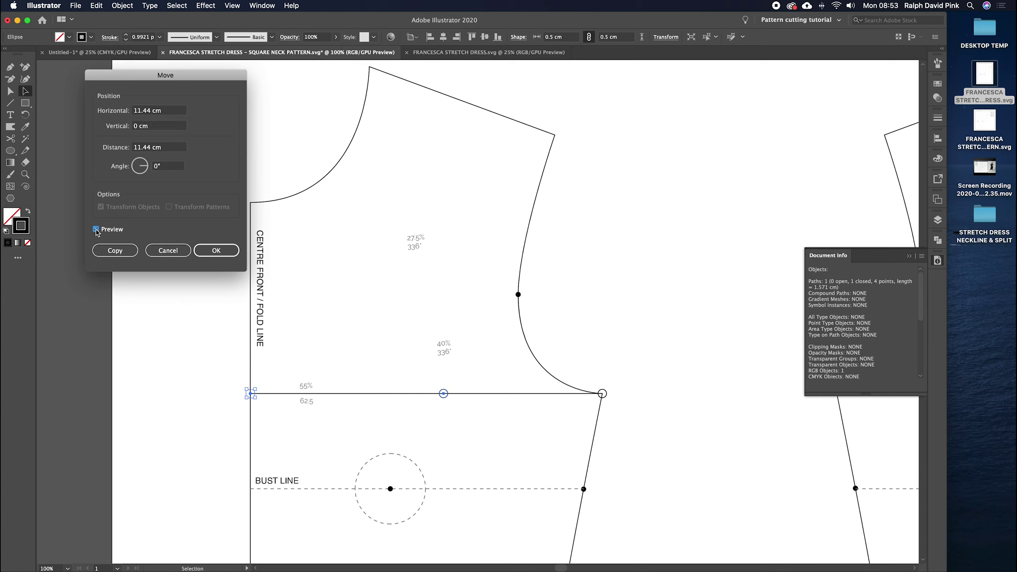
{"action": "left_click", "coordinate": [120, 255]}
{"action": "left_click", "coordinate": [125, 250]}
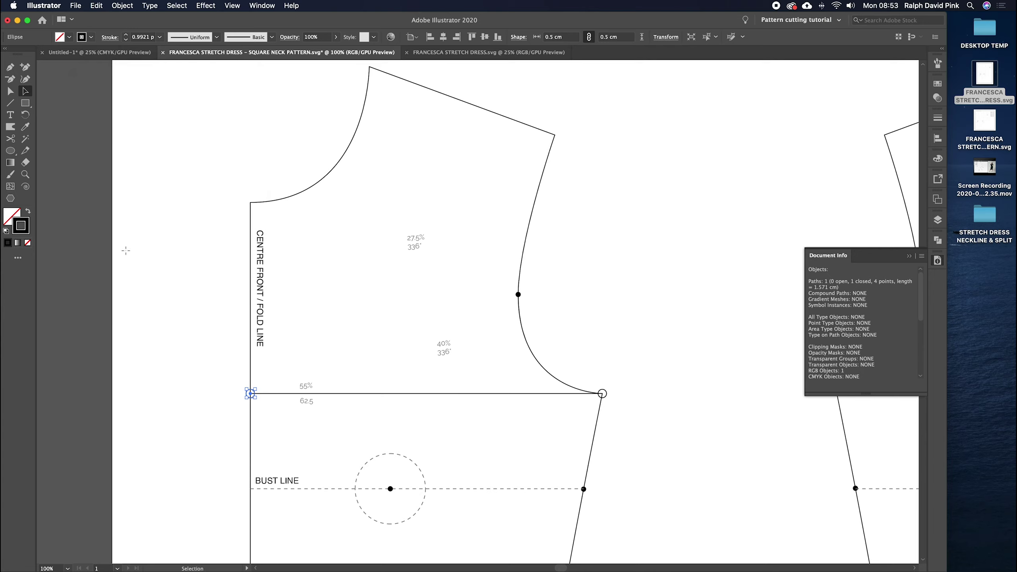
{"action": "left_click", "coordinate": [441, 295]}
Step: Delete the horizontal line between the centre front circle and the underarm circle
{"action": "scroll", "coordinate": [463, 307], "scroll_direction": "up", "scroll_amount": 2}
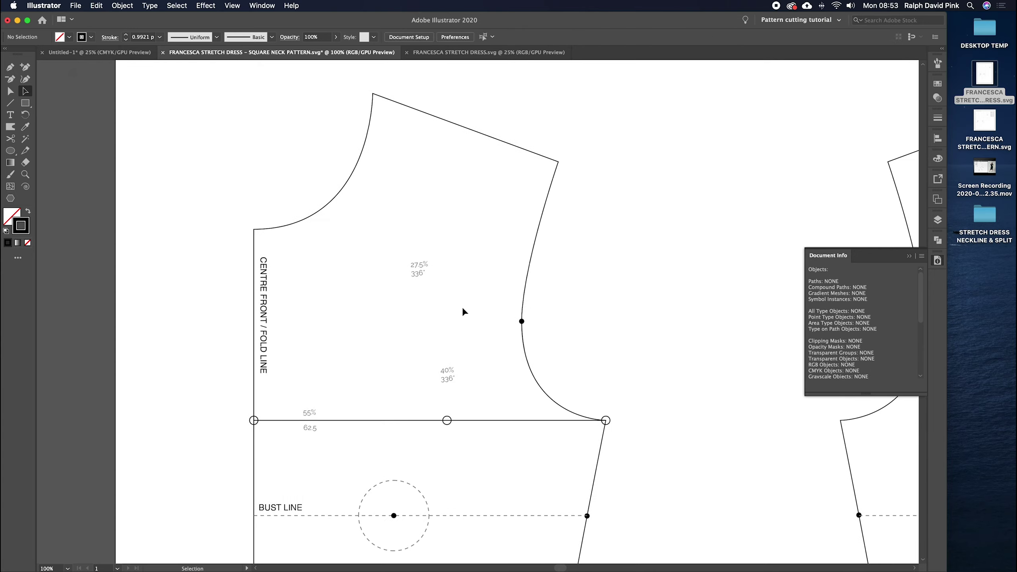
{"action": "left_click", "coordinate": [10, 92]}
{"action": "left_click", "coordinate": [371, 421]}
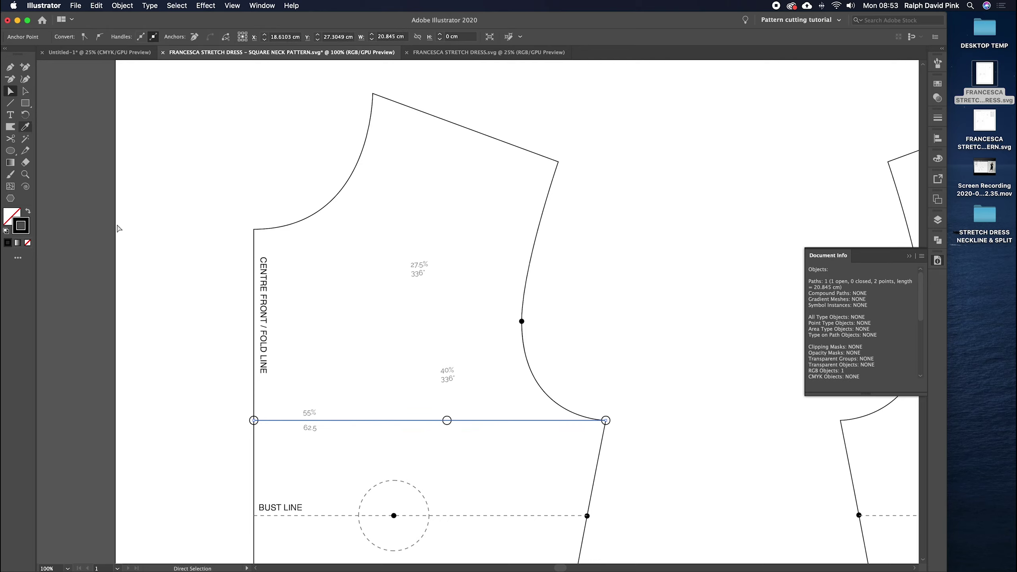
{"action": "left_click", "coordinate": [370, 420]}
{"action": "key", "text": "Delete"}
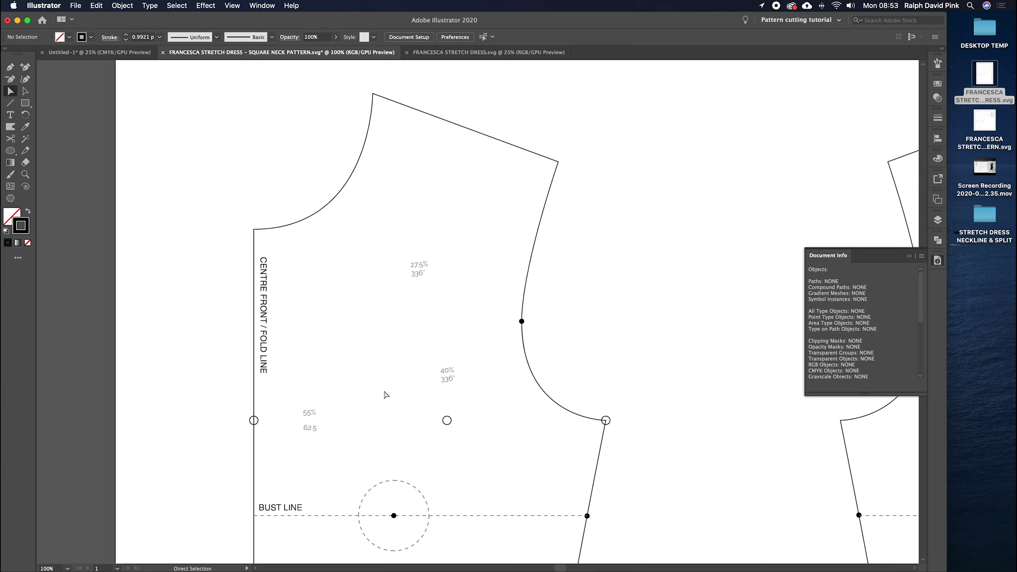
Step: Draw a two-segment path with the Pen from the centre front circle's centre through the copied circle's centre to the shoulder neck point
{"action": "left_click", "coordinate": [10, 66]}
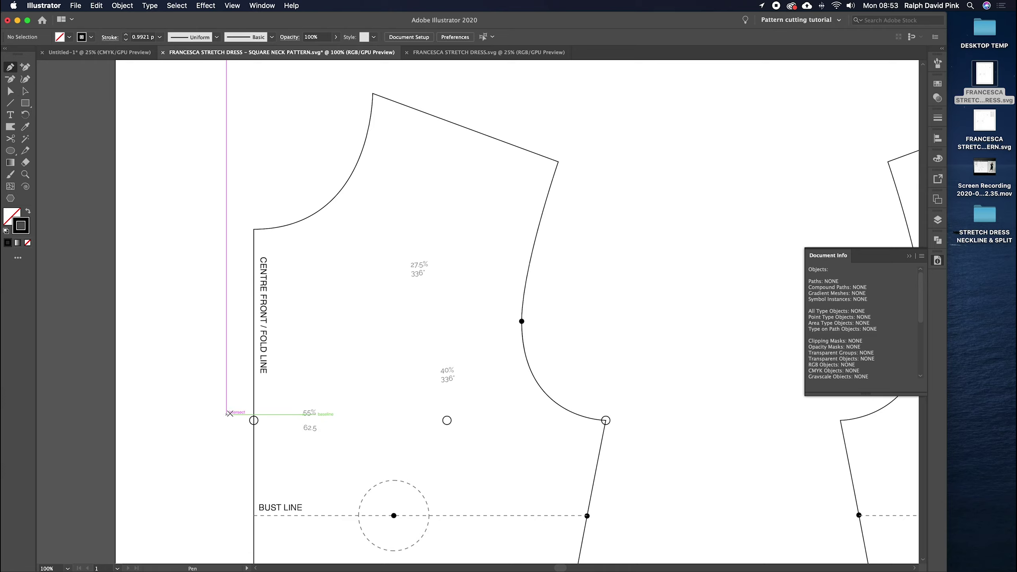
{"action": "left_click", "coordinate": [254, 420]}
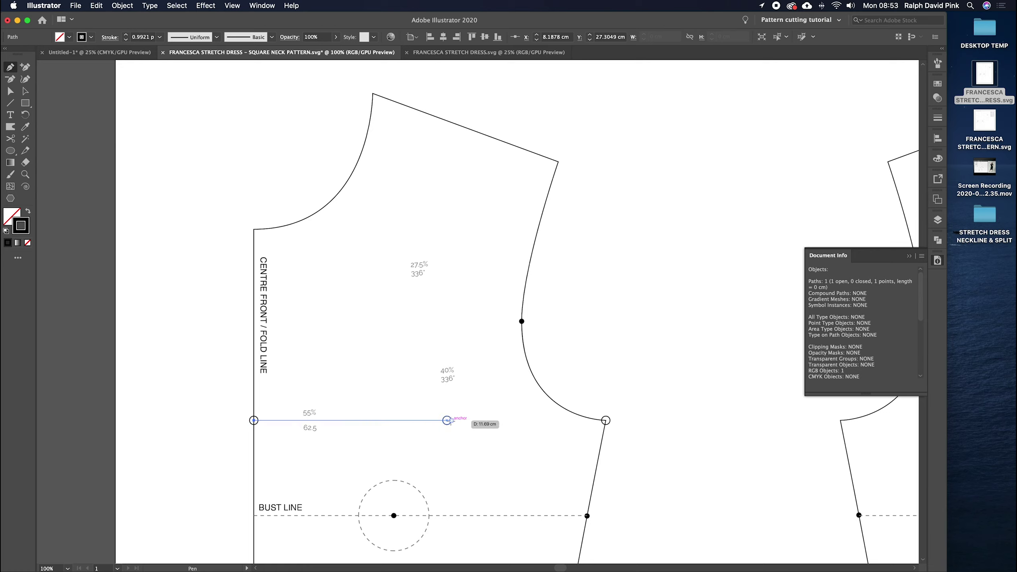
{"action": "left_click", "coordinate": [447, 420]}
{"action": "left_click", "coordinate": [373, 94]}
{"action": "left_click", "coordinate": [24, 91]}
{"action": "left_click", "coordinate": [506, 101], "text": "super"}
Step: Extend the path's upper end slightly beyond the shoulder neck point and its other end horizontally past the centre front line
{"action": "left_click_drag", "start_coordinate": [505, 100], "coordinate": [523, 110]}
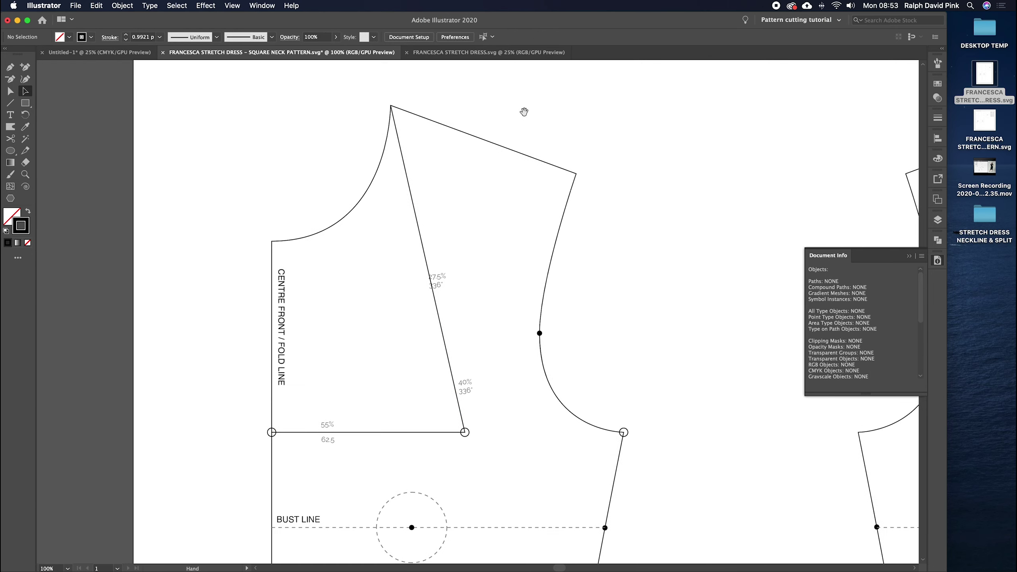
{"action": "left_click", "coordinate": [12, 93]}
{"action": "left_click", "coordinate": [11, 92]}
{"action": "left_click", "coordinate": [395, 121]}
{"action": "left_click_drag", "start_coordinate": [391, 105], "coordinate": [385, 81]}
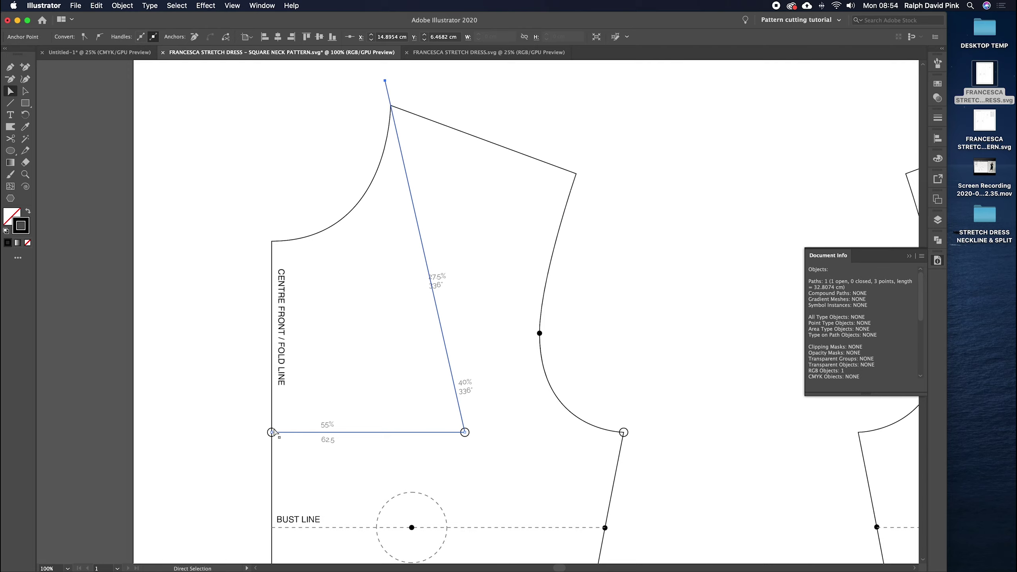
{"action": "left_click_drag", "start_coordinate": [272, 433], "coordinate": [248, 435]}
Step: Set the stroke weight of the whole neckline path to 0.2 pt
{"action": "left_click_drag", "start_coordinate": [437, 233], "coordinate": [395, 251]}
{"action": "left_click", "coordinate": [934, 118]}
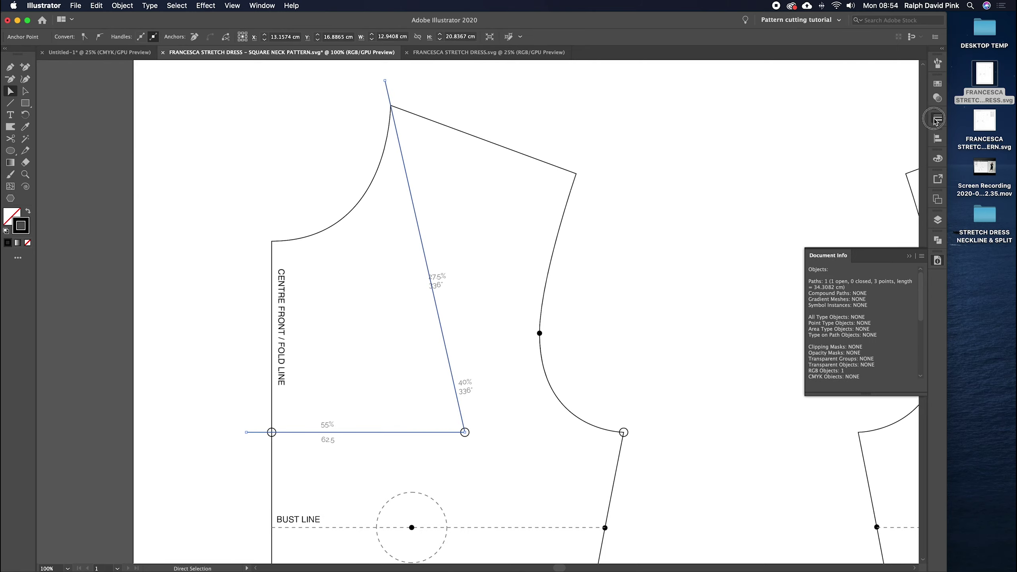
{"action": "left_click", "coordinate": [866, 129]}
{"action": "key", "text": "super+a"}
{"action": "type", "text": "0."}
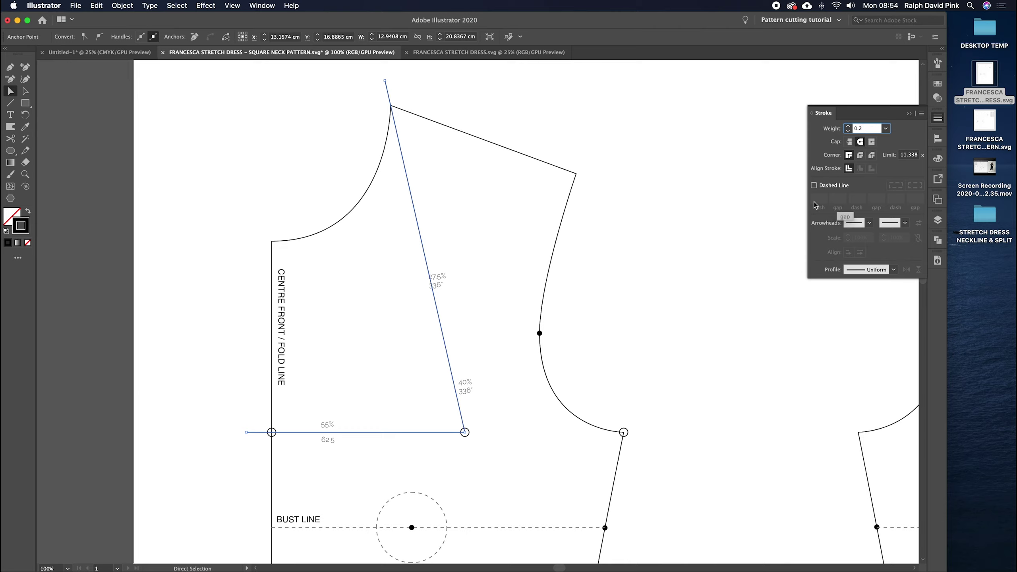
{"action": "key", "text": "Return"}
{"action": "left_click", "coordinate": [527, 132]}
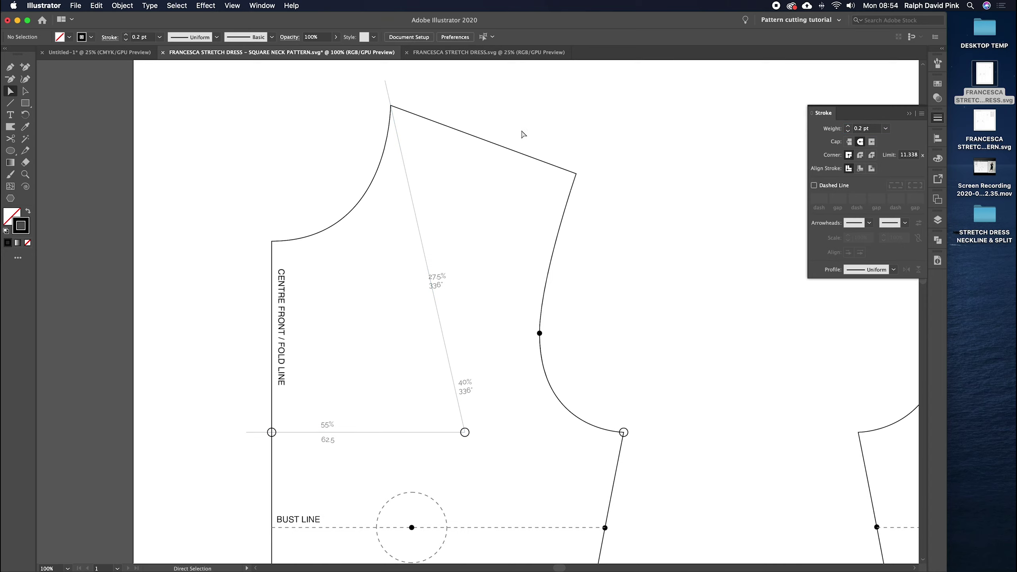
Step: Expand the neckline path with both Fill and Stroke enabled
{"action": "left_click", "coordinate": [427, 219]}
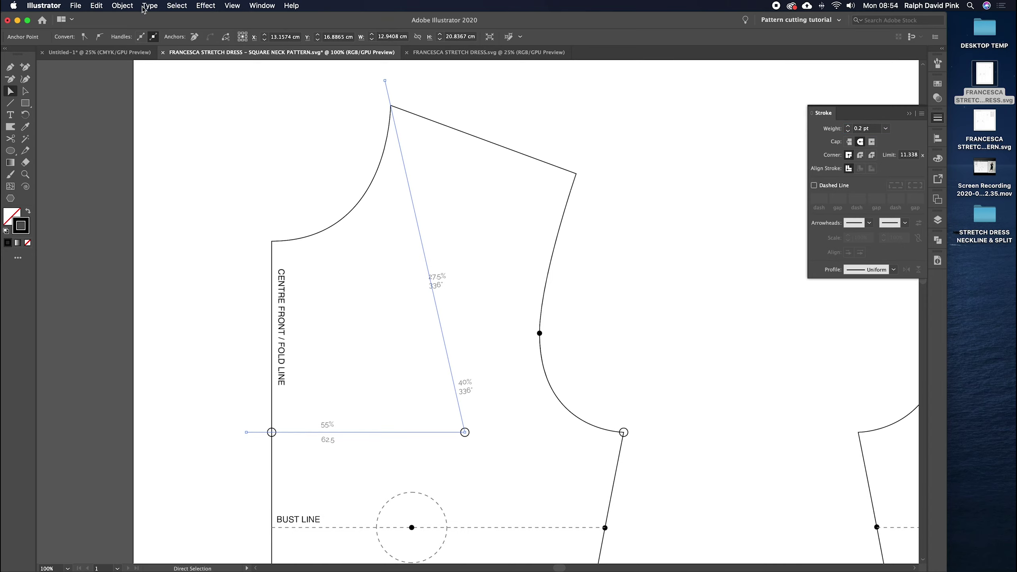
{"action": "left_click", "coordinate": [121, 5]}
{"action": "left_click", "coordinate": [125, 114]}
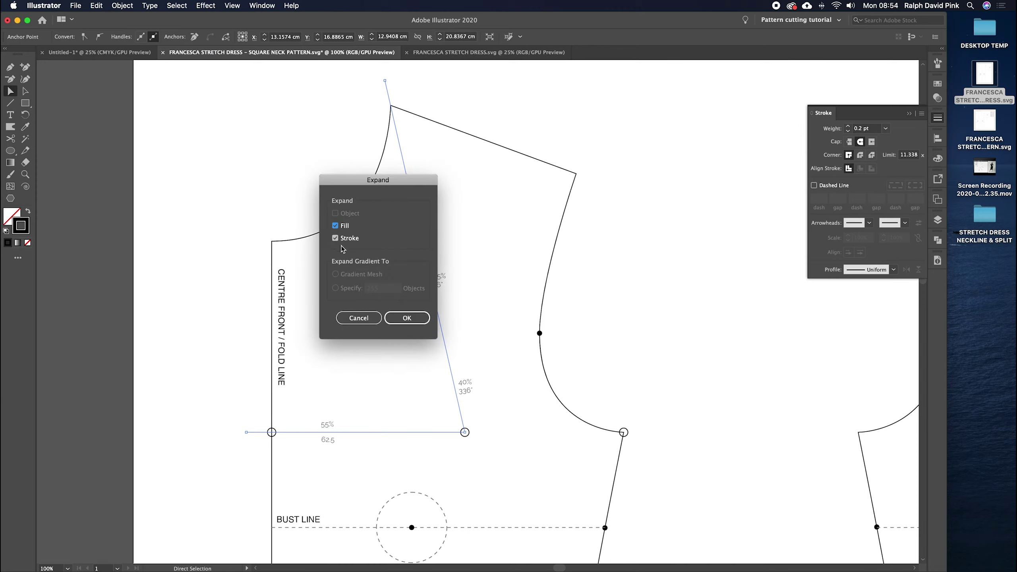
{"action": "left_click", "coordinate": [407, 318]}
{"action": "left_click", "coordinate": [457, 208]}
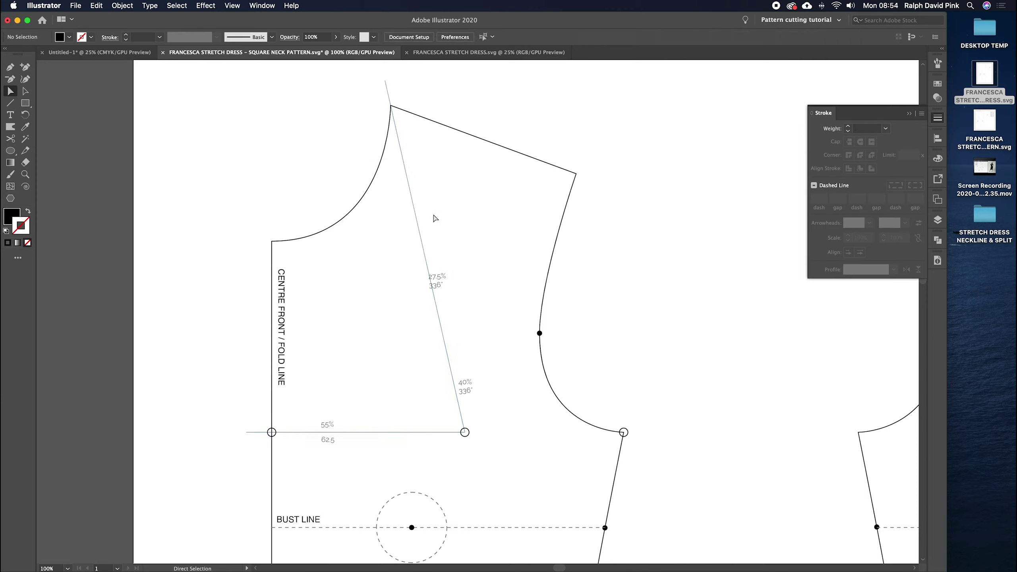
{"action": "left_click_drag", "start_coordinate": [419, 223], "coordinate": [508, 195]}
{"action": "key", "text": "cmd+z"}
{"action": "left_click", "coordinate": [442, 227]}
Step: Bring the expanded neckline shape to the front of the stacking order
{"action": "key", "text": "a"}
{"action": "left_click", "coordinate": [409, 182]}
{"action": "left_click", "coordinate": [122, 5]}
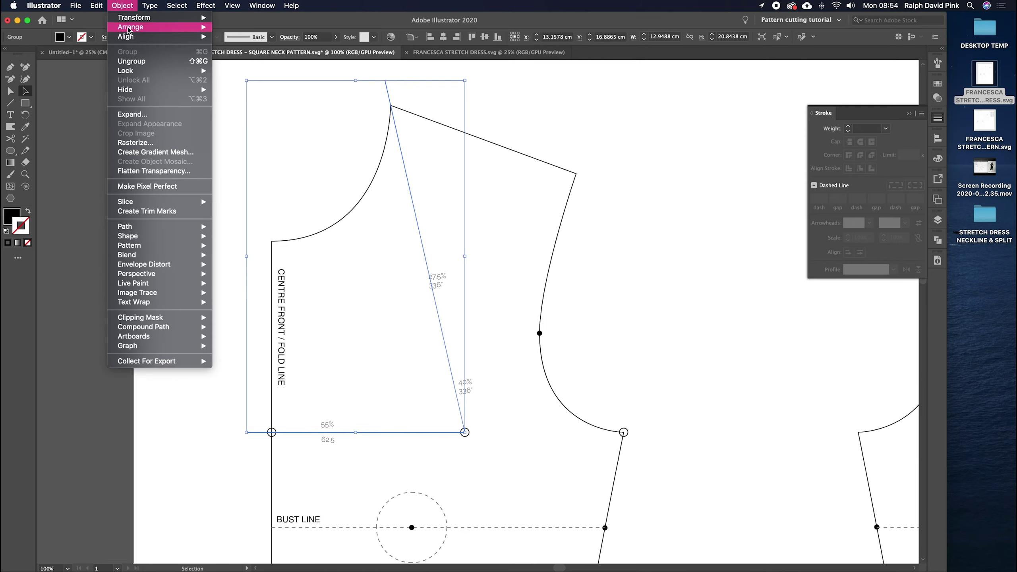
{"action": "left_click", "coordinate": [256, 27]}
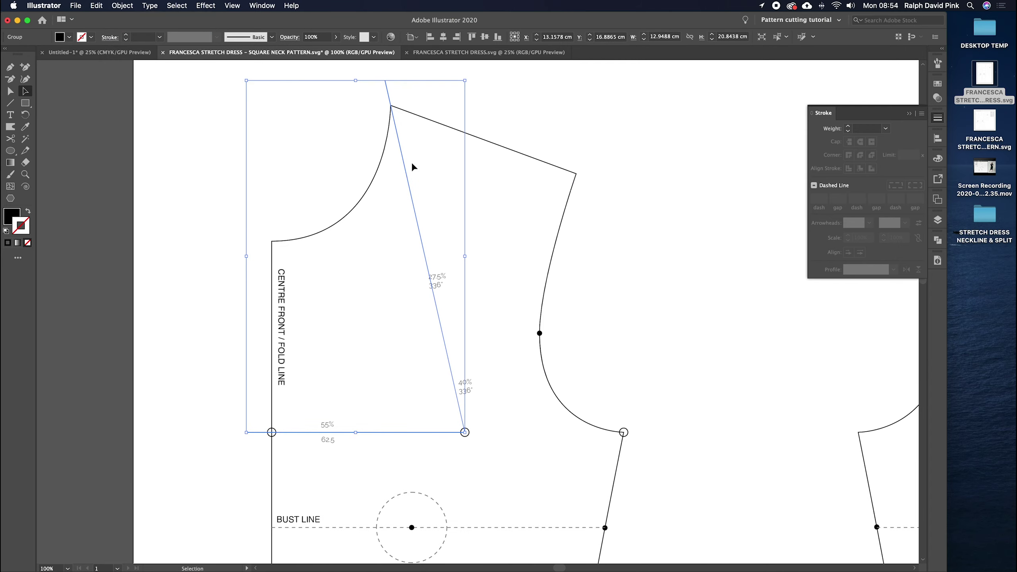
{"action": "left_click", "coordinate": [437, 110]}
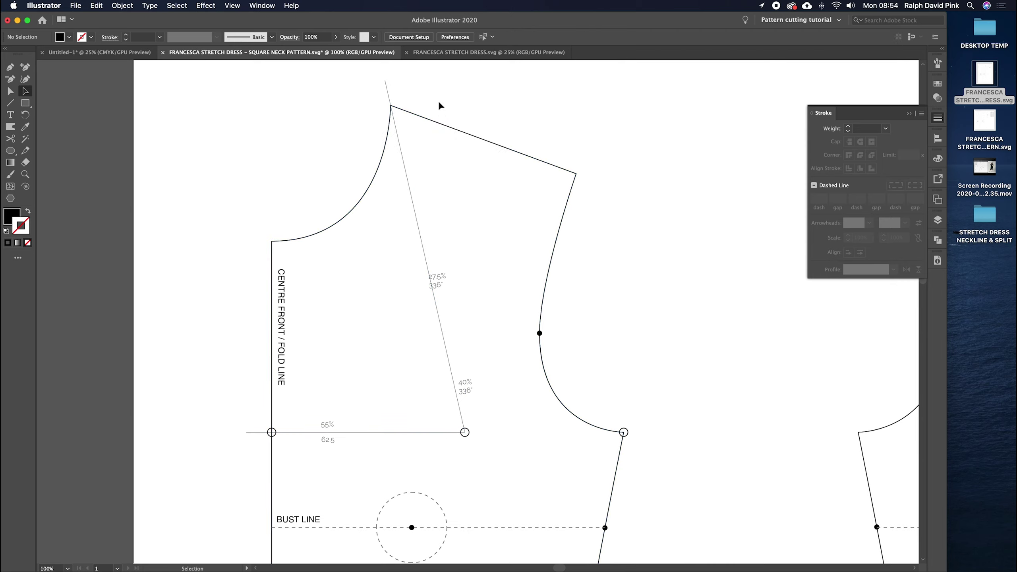
Step: Subtract the neckline shape from the front dress panel with the Pathfinder's Minus Front operation
{"action": "left_click_drag", "start_coordinate": [470, 108], "coordinate": [376, 138]}
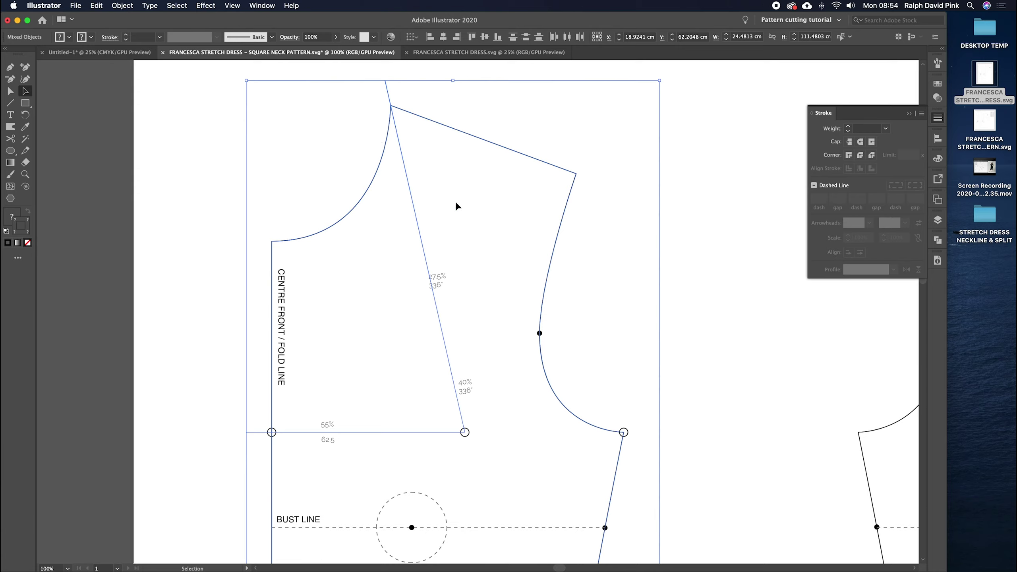
{"action": "left_click", "coordinate": [938, 240]}
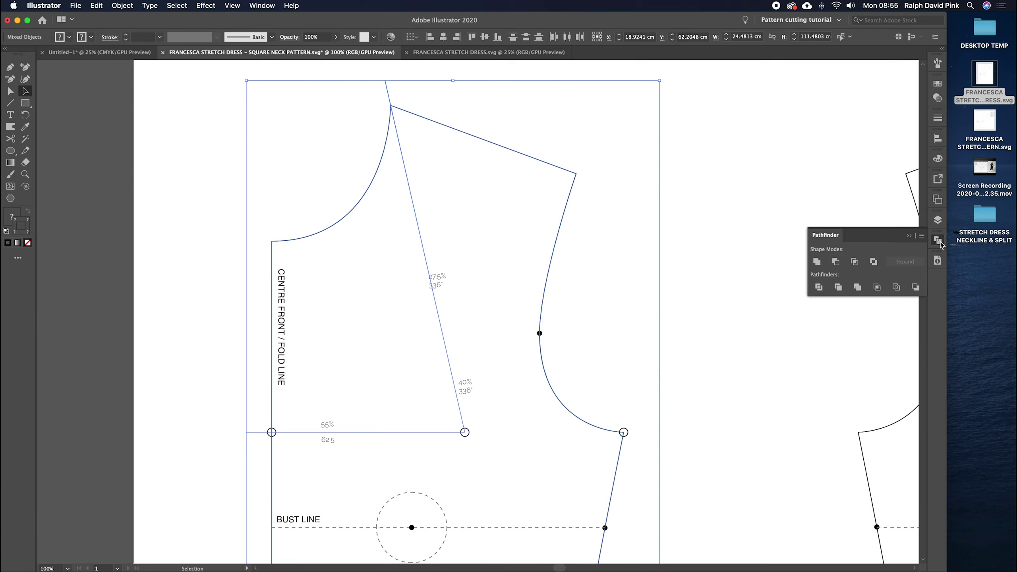
{"action": "left_click", "coordinate": [256, 6]}
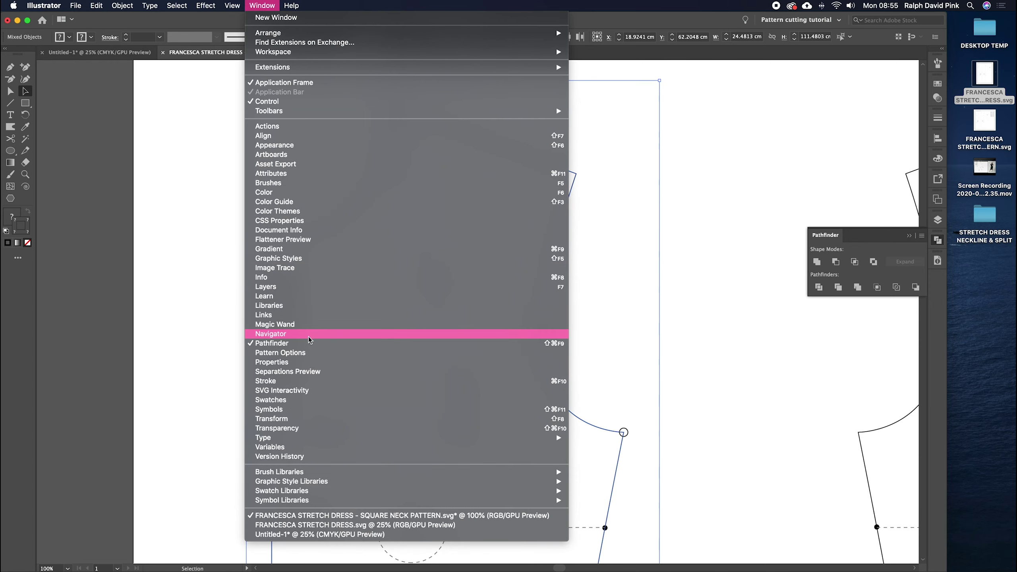
{"action": "left_click", "coordinate": [872, 244]}
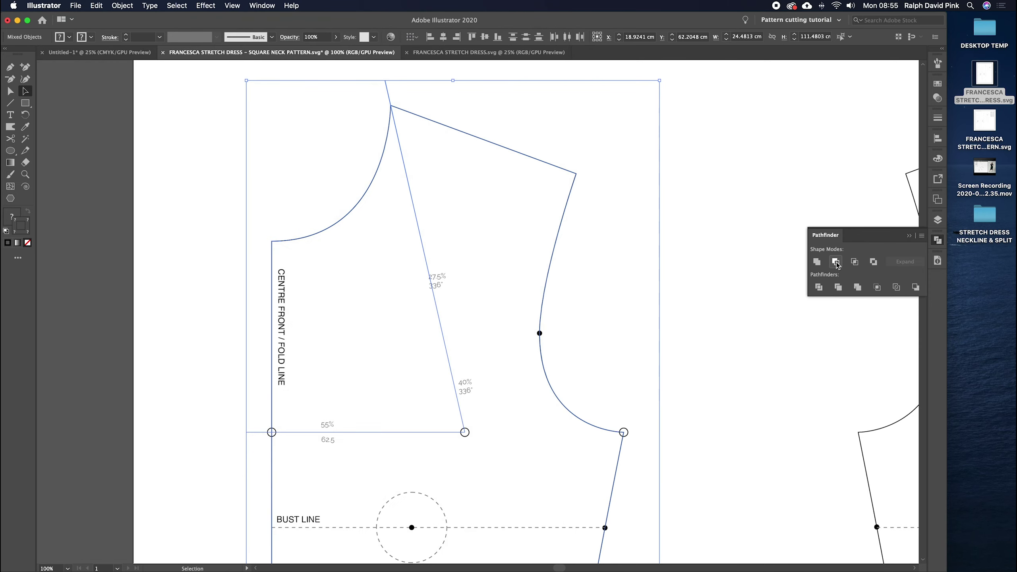
{"action": "left_click", "coordinate": [835, 262]}
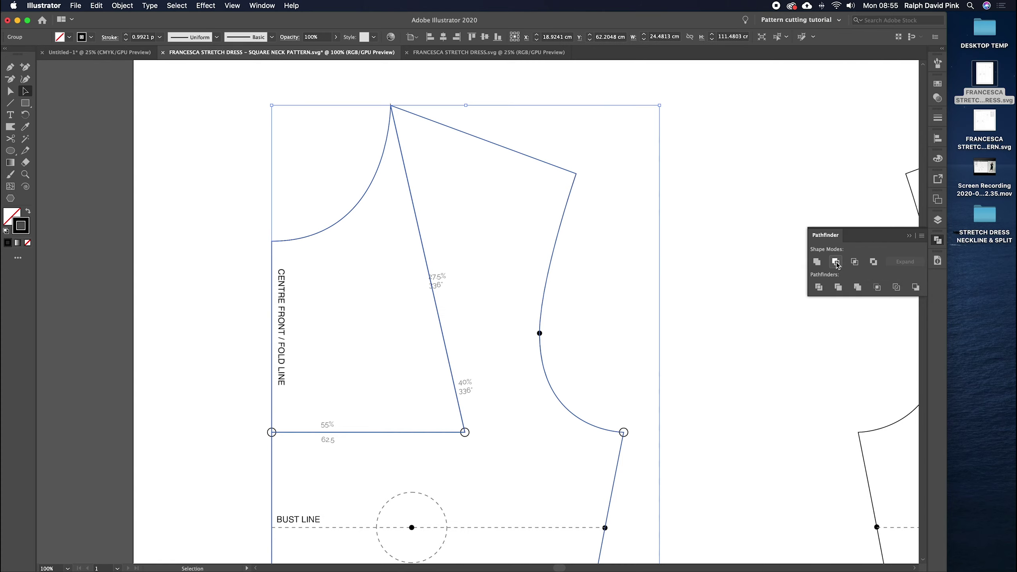
{"action": "left_click", "coordinate": [530, 238]}
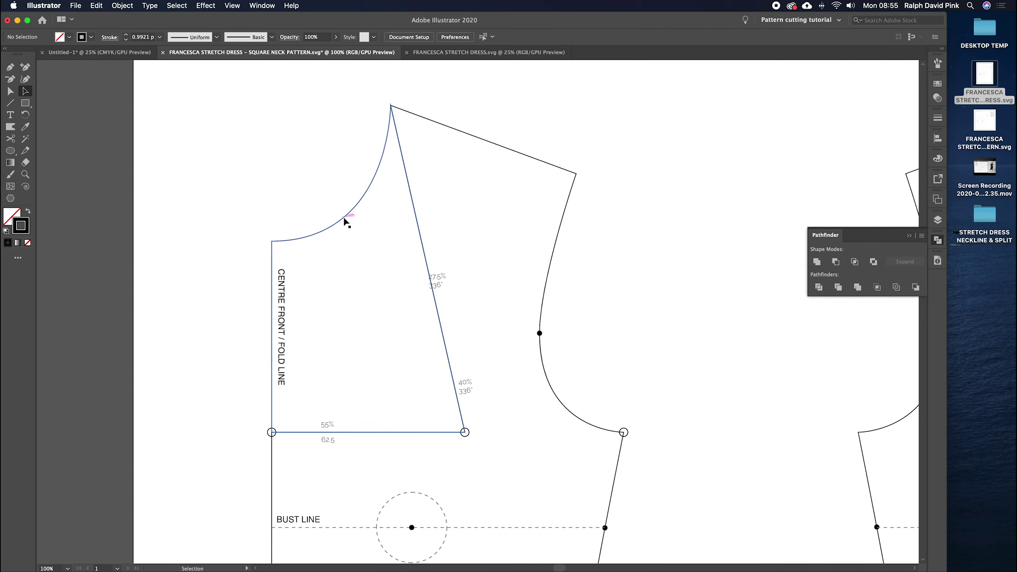
Step: Delete the cut-off neck piece between the original curved neckline, the centre front and the new square neckline
{"action": "left_click", "coordinate": [10, 91]}
{"action": "key", "text": "space"}
{"action": "left_click_drag", "start_coordinate": [350, 216], "coordinate": [396, 198]}
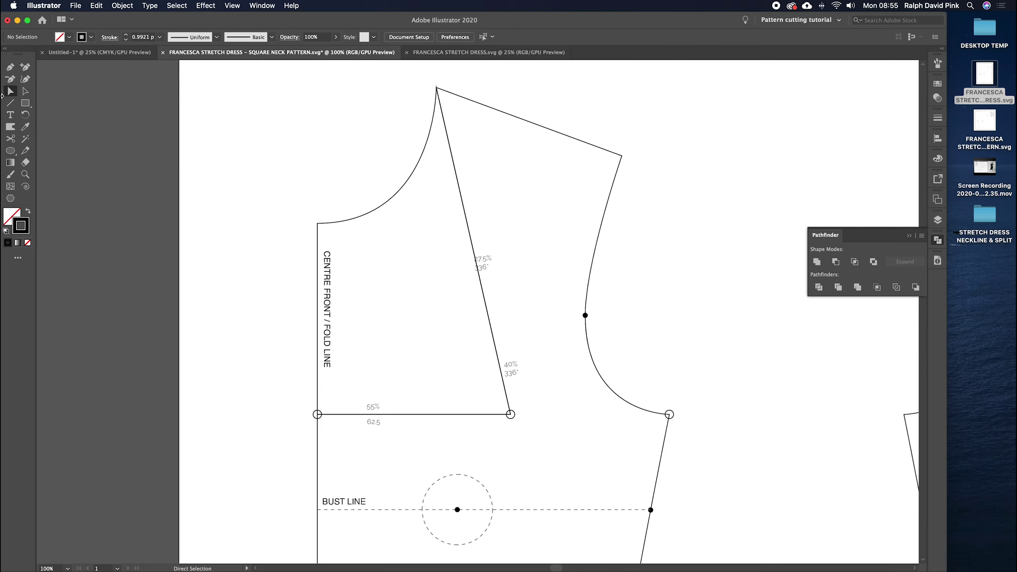
{"action": "left_click_drag", "start_coordinate": [391, 182], "coordinate": [422, 239]}
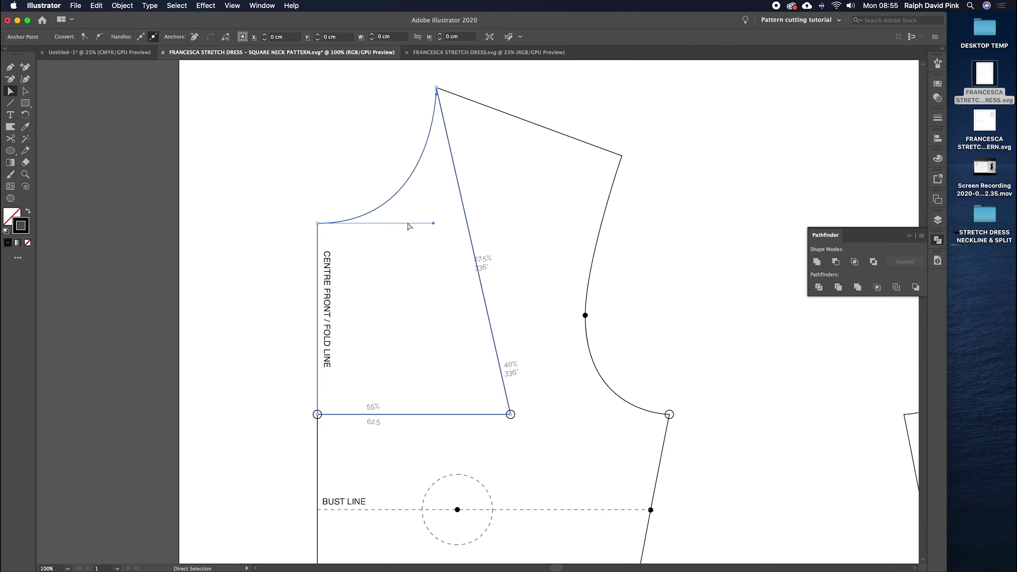
{"action": "left_click", "coordinate": [540, 126]}
{"action": "left_click", "coordinate": [422, 167]}
{"action": "left_click", "coordinate": [418, 165]}
{"action": "left_click", "coordinate": [500, 112]}
{"action": "left_click_drag", "start_coordinate": [387, 163], "coordinate": [413, 199]}
{"action": "key", "text": "Delete"}
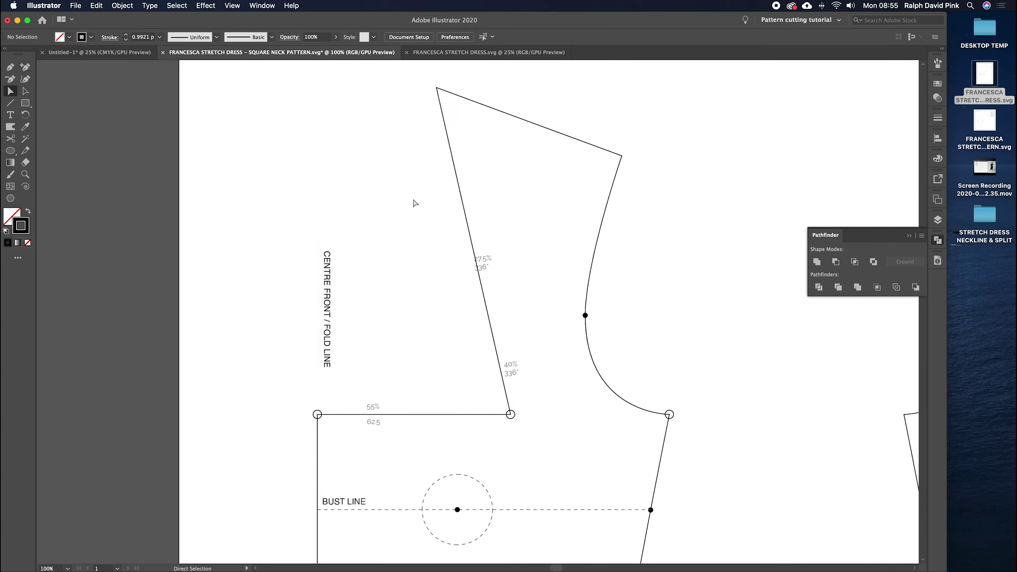
Step: Move the CENTRE FRONT / FOLD LINE label down beside the centre front edge, below the bust line
{"action": "key", "text": "super+minus"}
{"action": "left_click_drag", "start_coordinate": [400, 295], "coordinate": [306, 379]}
{"action": "left_click_drag", "start_coordinate": [526, 227], "coordinate": [381, 258]}
{"action": "key", "text": "super+minus"}
{"action": "left_click_drag", "start_coordinate": [520, 281], "coordinate": [415, 265]}
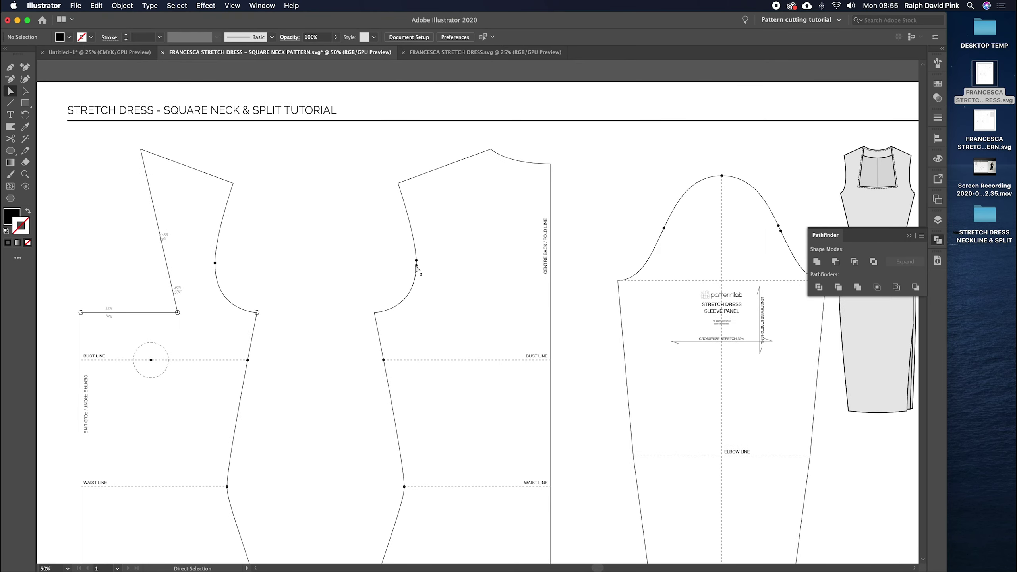
Step: Collapse the Pathfinder options and nudge the upper 27.5% / 336° label slightly away from the slanted neckline edge
{"action": "left_click", "coordinate": [937, 239]}
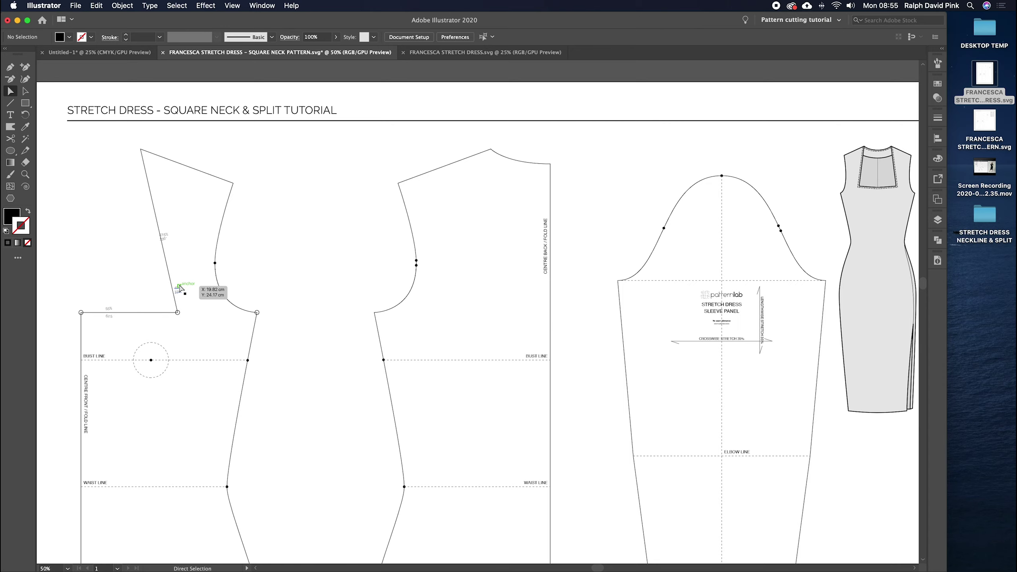
{"action": "scroll", "coordinate": [193, 260], "scroll_direction": "left", "scroll_amount": 3}
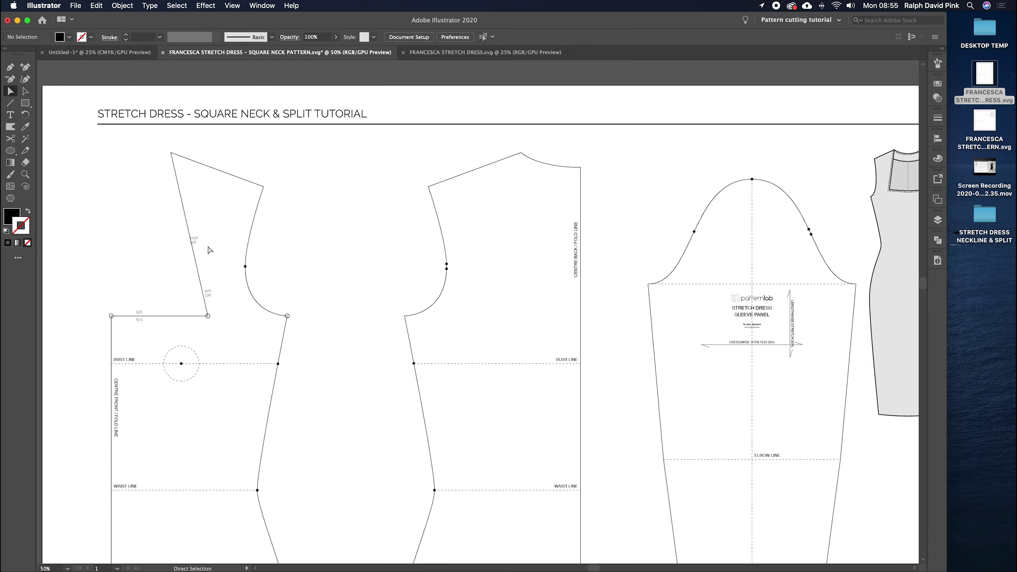
{"action": "left_click_drag", "start_coordinate": [198, 239], "coordinate": [203, 239]}
{"action": "left_click", "coordinate": [213, 228]}
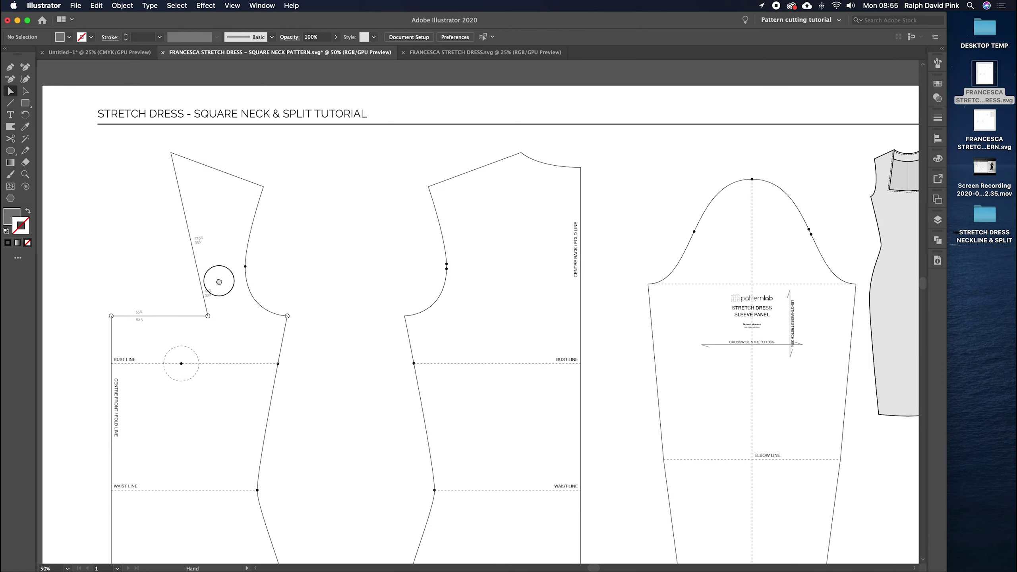
{"action": "left_click_drag", "start_coordinate": [217, 283], "coordinate": [218, 292]}
{"action": "scroll", "coordinate": [230, 298], "scroll_direction": "down", "scroll_amount": 2}
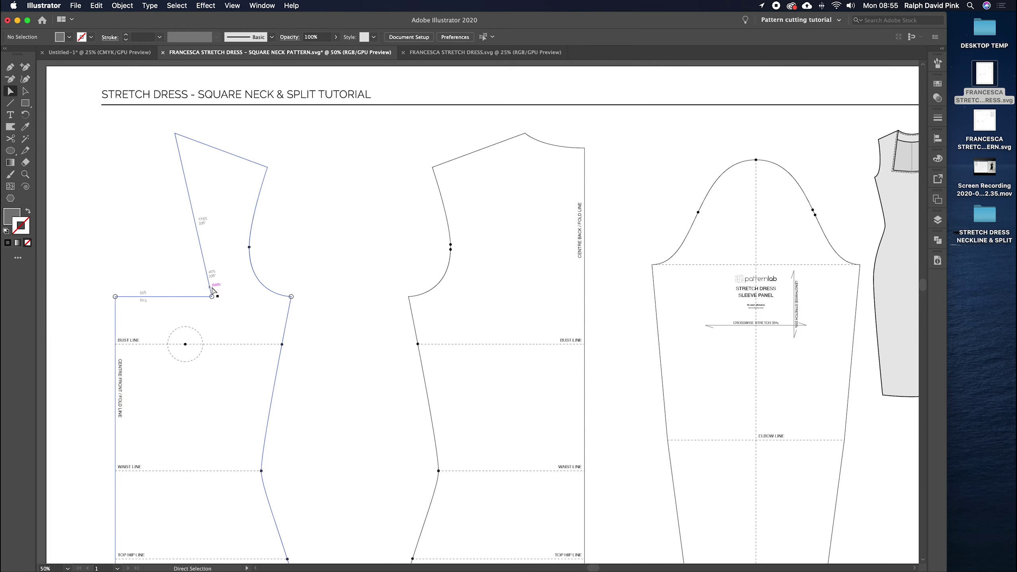
{"action": "key", "text": "super+equal"}
{"action": "left_click_drag", "start_coordinate": [209, 261], "coordinate": [339, 323]}
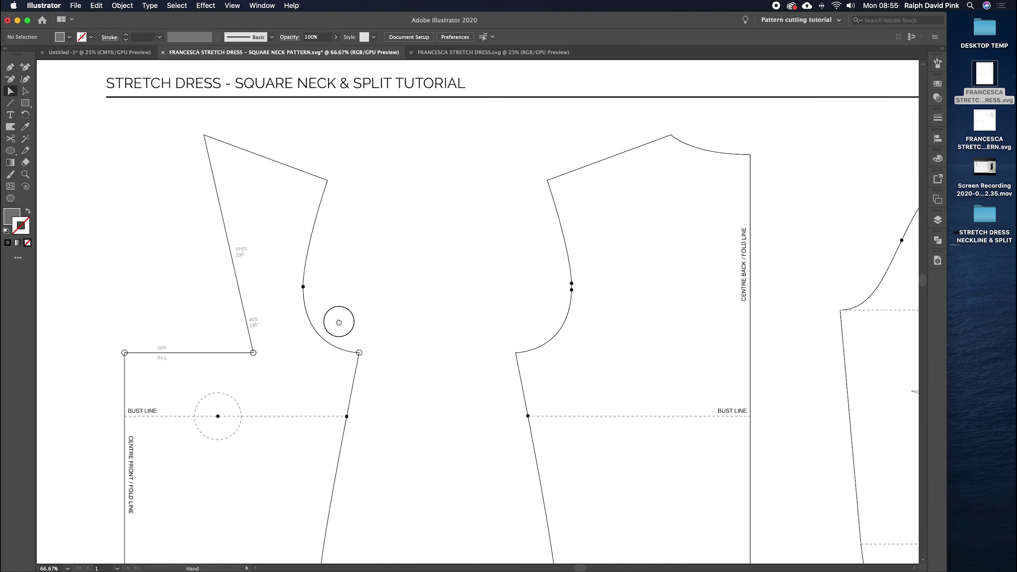
{"action": "key", "text": "a"}
{"action": "left_click_drag", "start_coordinate": [359, 280], "coordinate": [406, 275]}
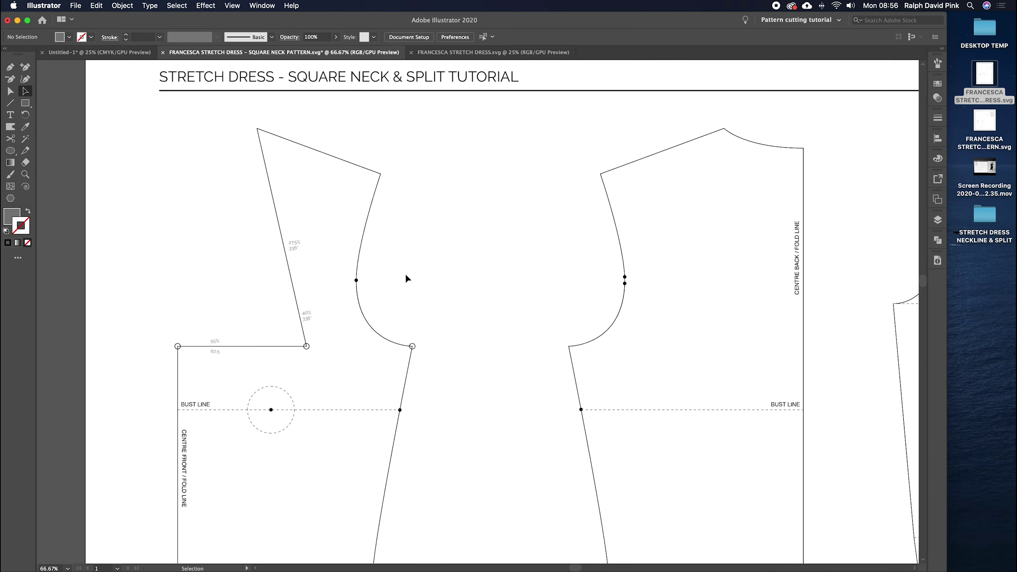
{"action": "left_click_drag", "start_coordinate": [406, 275], "coordinate": [440, 276]}
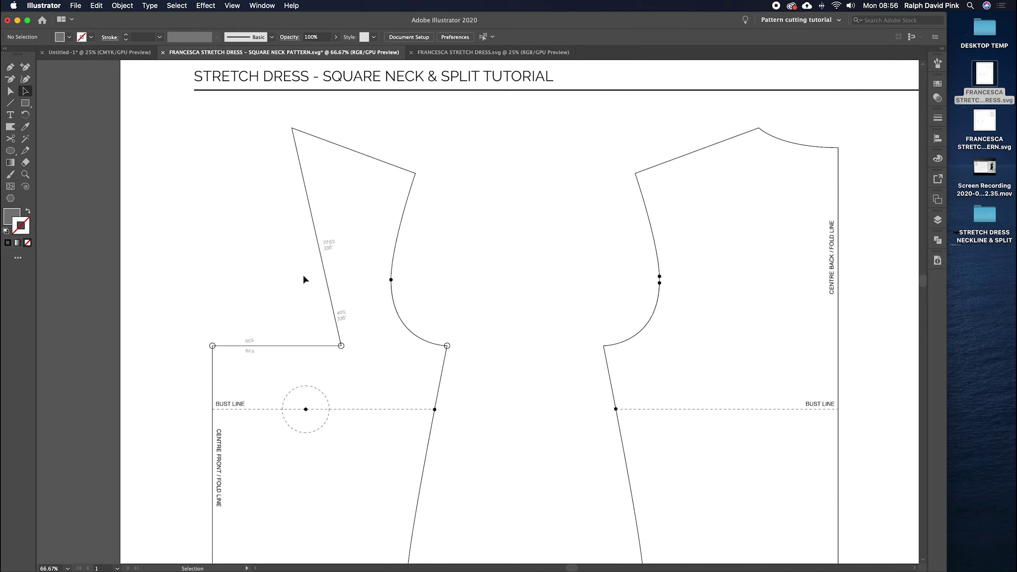
{"action": "scroll", "coordinate": [303, 280], "scroll_direction": "right", "scroll_amount": 2}
{"action": "scroll", "coordinate": [303, 281], "scroll_direction": "down", "scroll_amount": 1}
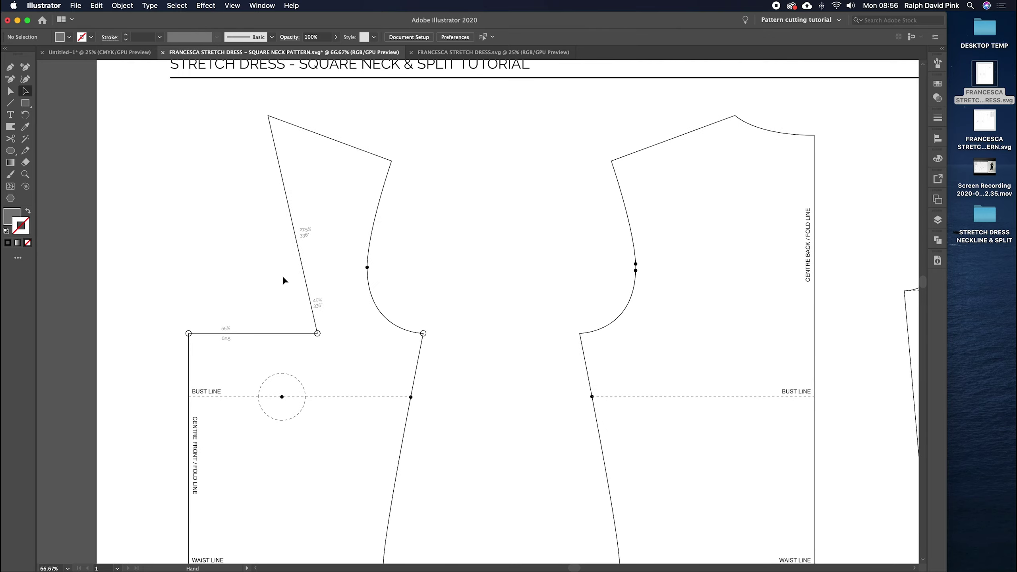
{"action": "scroll", "coordinate": [454, 298], "scroll_direction": "down", "scroll_amount": 2}
{"action": "scroll", "coordinate": [453, 299], "scroll_direction": "right", "scroll_amount": 1}
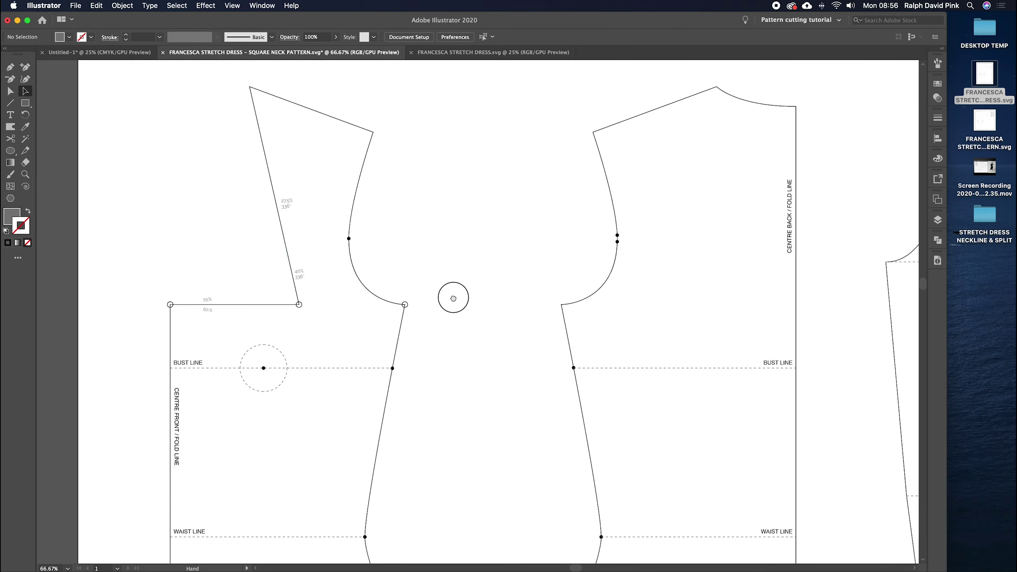
{"action": "left_click", "coordinate": [259, 279]}
{"action": "left_click", "coordinate": [148, 205]}
Step: Measure the front neckline's horizontal edge with a line segment from the centre front to the inner corner
{"action": "key", "text": "super+equal"}
{"action": "left_click_drag", "start_coordinate": [144, 218], "coordinate": [472, 237]}
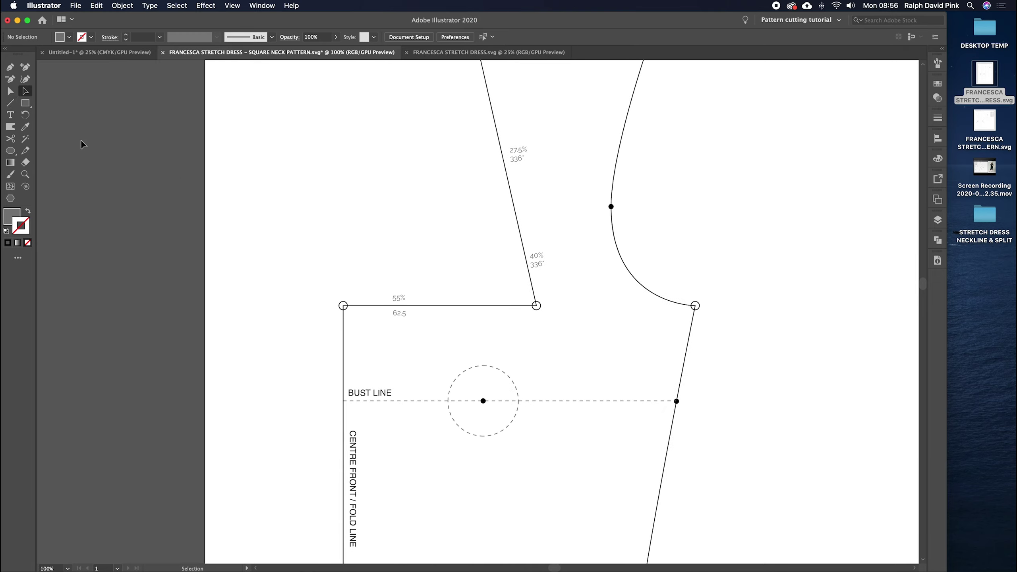
{"action": "left_click_drag", "start_coordinate": [343, 306], "coordinate": [211, 324]}
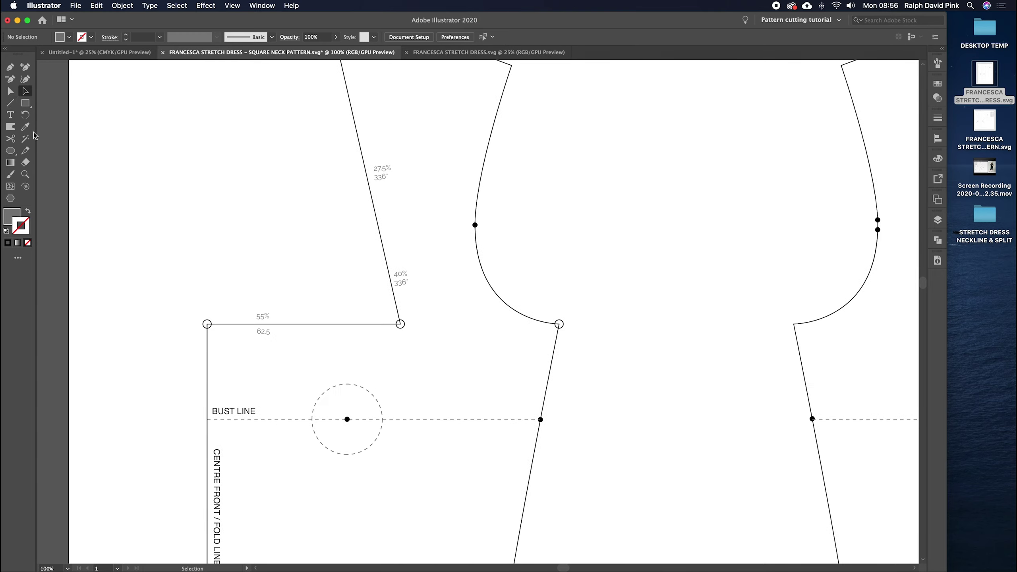
{"action": "left_click", "coordinate": [207, 324]}
{"action": "left_click", "coordinate": [253, 256]}
{"action": "left_click", "coordinate": [12, 104]}
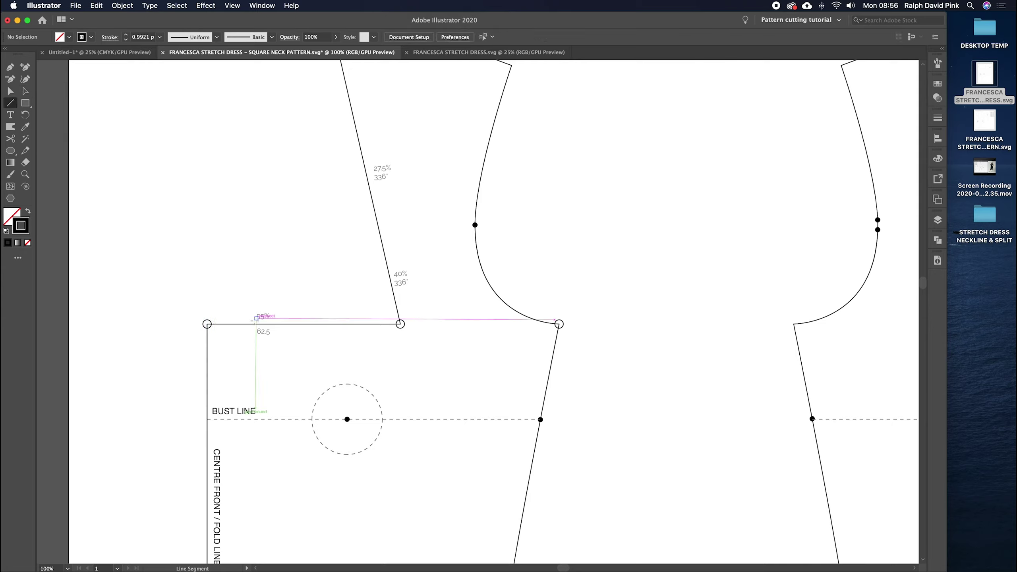
{"action": "mouse_move", "coordinate": [207, 324]}
{"action": "left_mouse_down"}
{"action": "mouse_move", "coordinate": [400, 324]}
{"action": "mouse_move", "coordinate": [345, 333]}
{"action": "mouse_move", "coordinate": [400, 324]}
{"action": "left_mouse_up"}
{"action": "key", "text": "super+shift+a"}
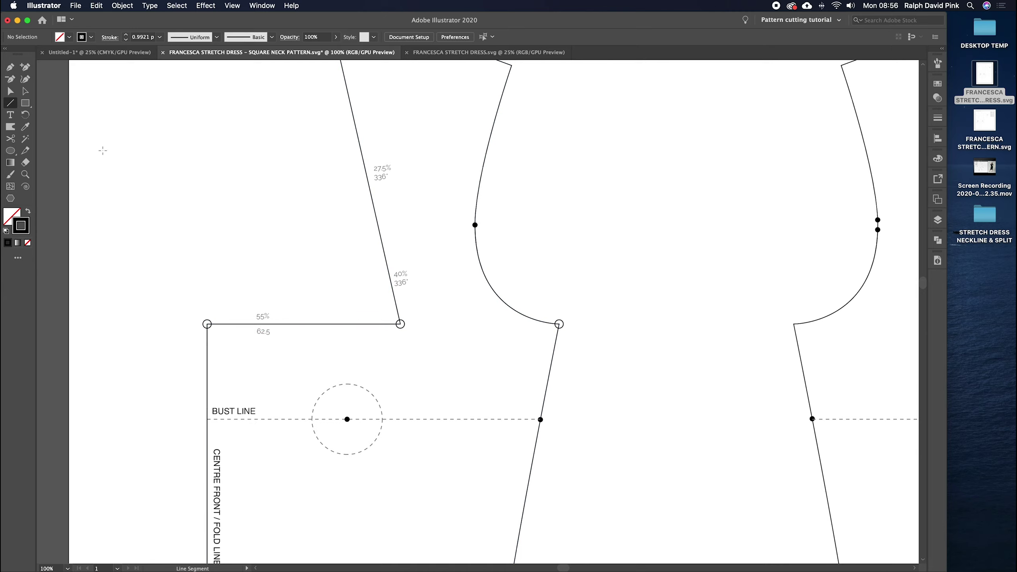
Step: Select the circle marker at the centre front end of the neckline and open its Move settings
{"action": "left_click", "coordinate": [29, 93]}
{"action": "left_click", "coordinate": [166, 178]}
{"action": "key", "text": "Return"}
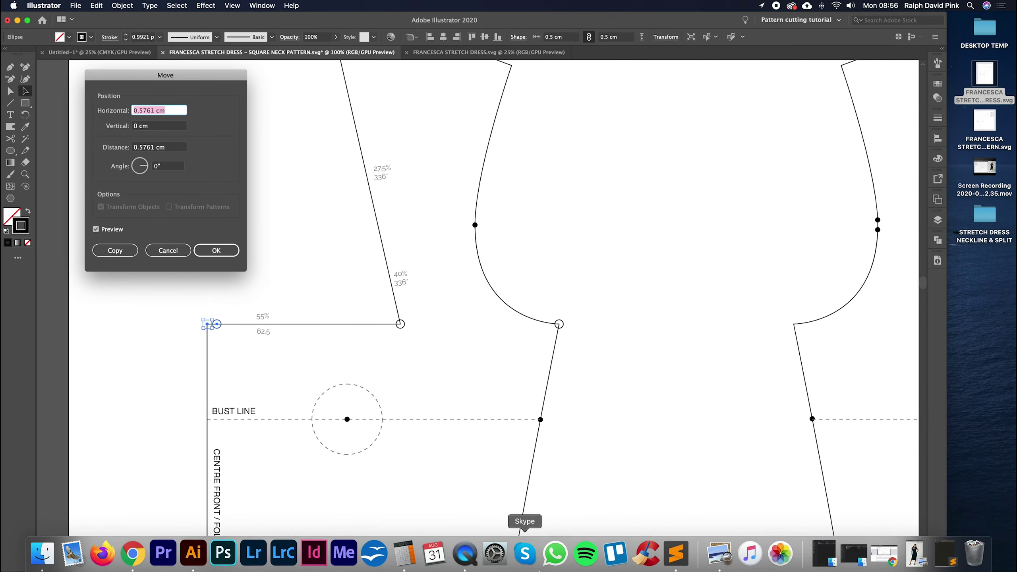
Step: Switch to Calculator, work out 62.5% of 11.44 by dividing by 100 and multiplying by 62.5, and close it
{"action": "left_click", "coordinate": [409, 555]}
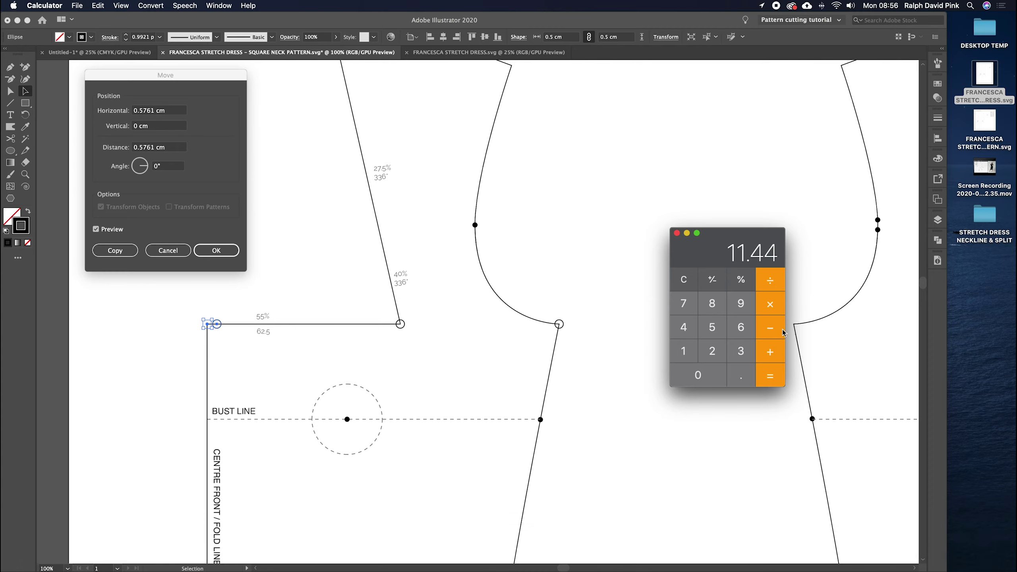
{"action": "left_click", "coordinate": [771, 282]}
{"action": "left_click", "coordinate": [684, 351]}
{"action": "double_click", "coordinate": [697, 374]}
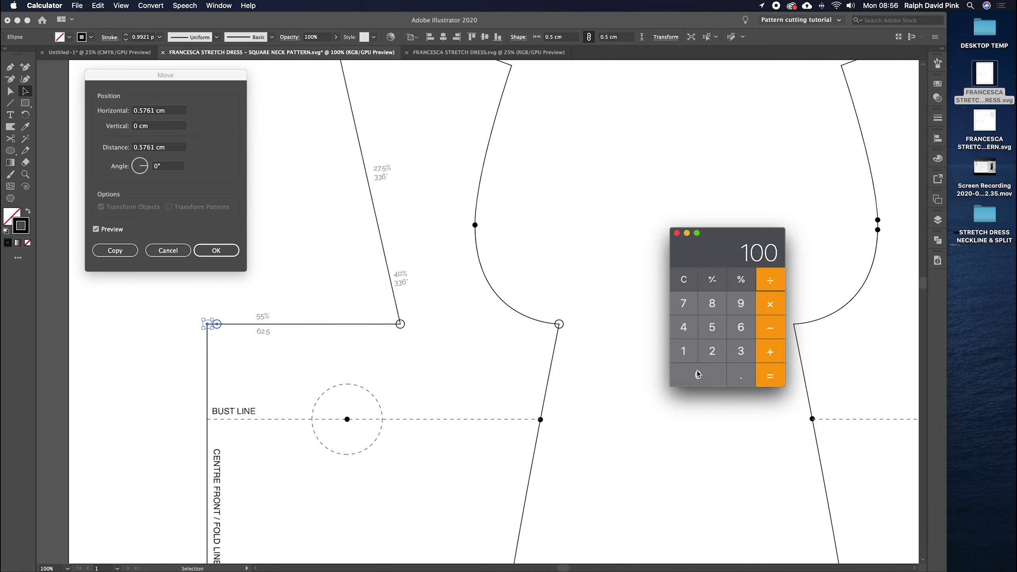
{"action": "left_click", "coordinate": [771, 306]}
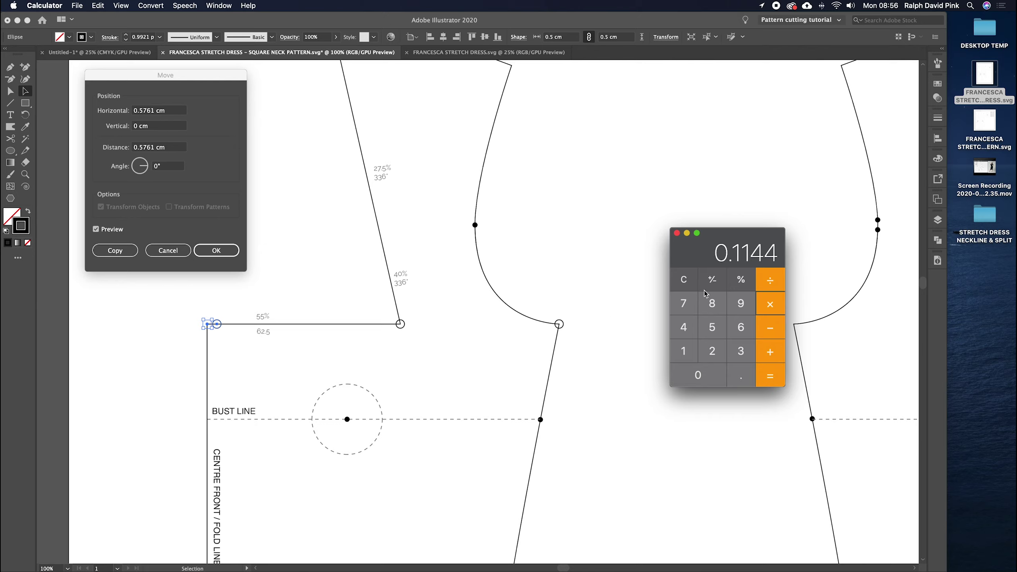
{"action": "type", "text": "62.5"}
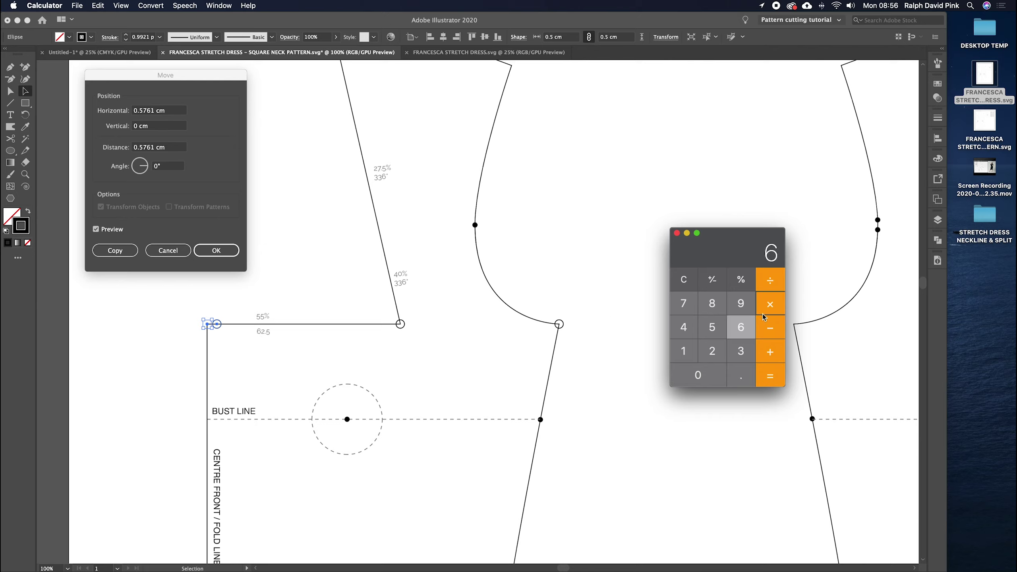
{"action": "key", "text": "Return"}
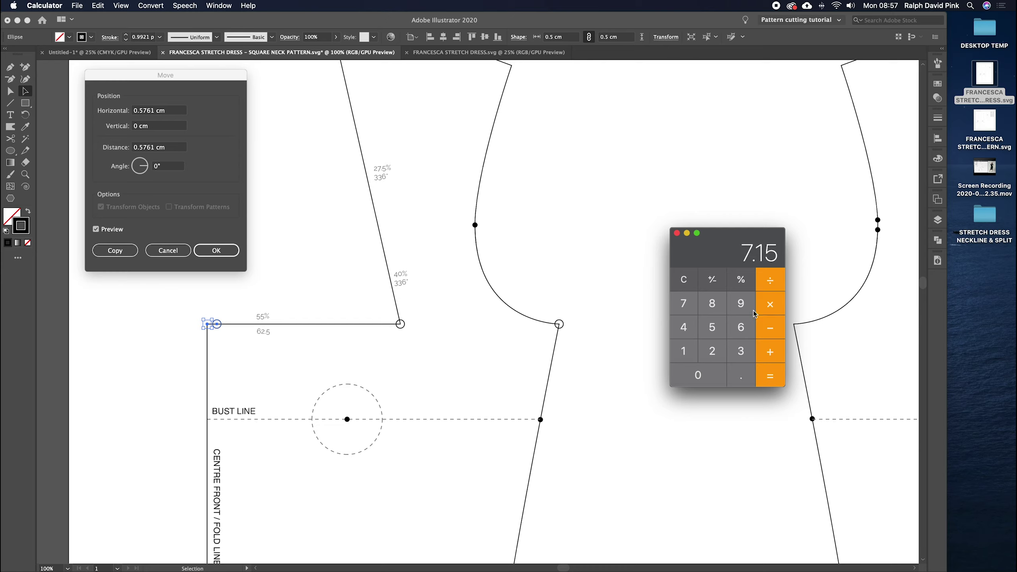
{"action": "left_click", "coordinate": [677, 233]}
Step: Copy the centre-front circle marker 7.15 cm horizontally along the neckline's lower edge
{"action": "left_click_drag", "start_coordinate": [175, 109], "coordinate": [41, 110]}
{"action": "type", "text": "7.15"}
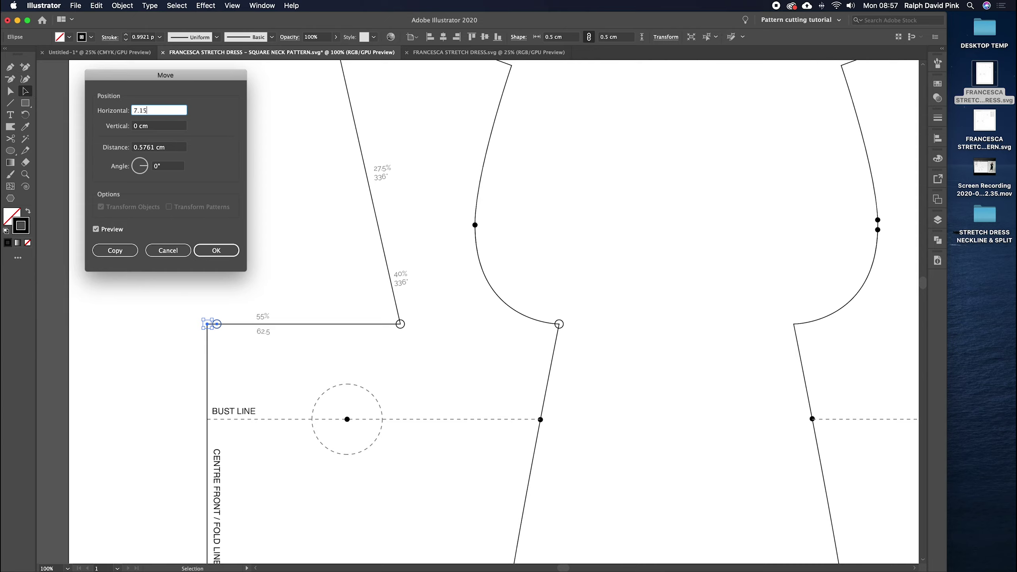
{"action": "left_click", "coordinate": [116, 249]}
{"action": "left_click", "coordinate": [364, 301]}
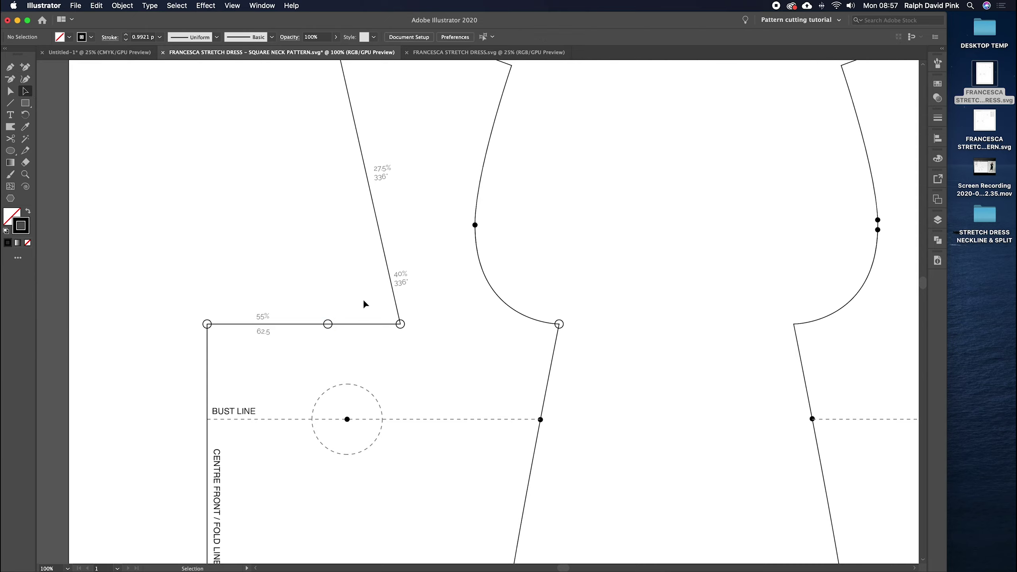
Step: Delete the 55% and 62.5 labels beside the horizontal neckline edge
{"action": "key", "text": "super+minus"}
{"action": "left_click_drag", "start_coordinate": [361, 322], "coordinate": [310, 264]}
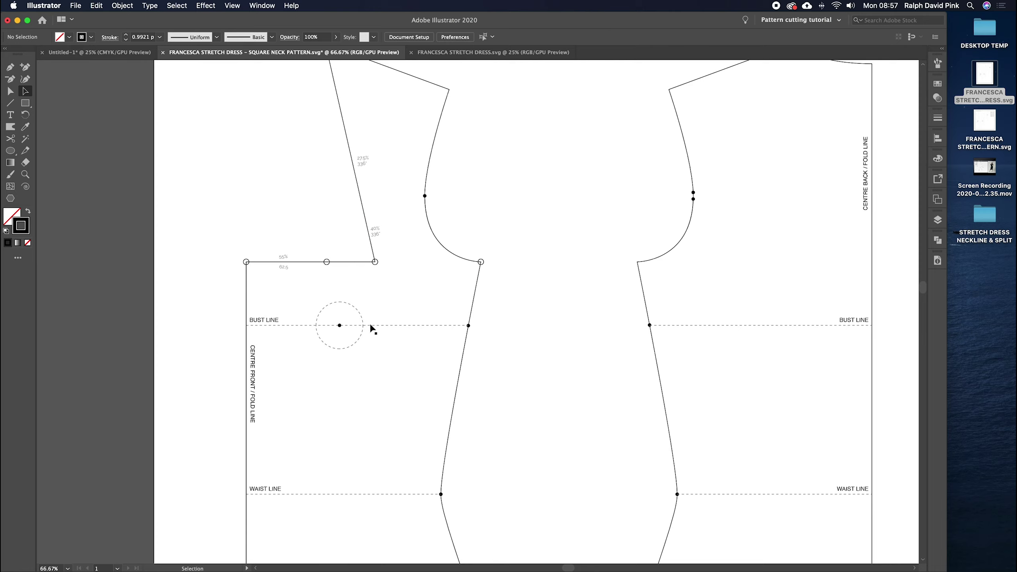
{"action": "left_click", "coordinate": [288, 257]}
{"action": "left_click", "coordinate": [306, 236]}
{"action": "key", "text": "a"}
{"action": "left_click", "coordinate": [284, 266]}
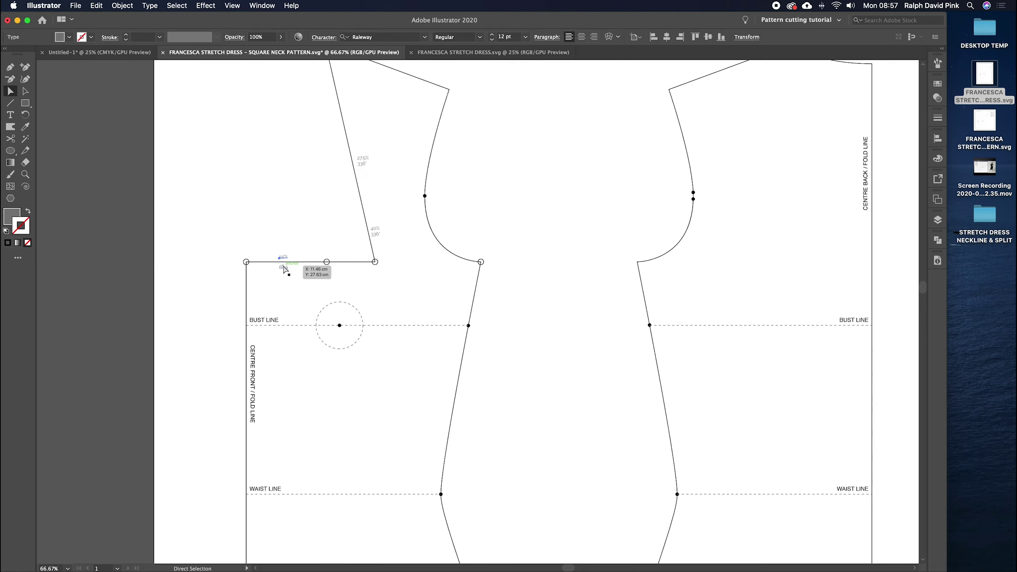
{"action": "key", "text": "Delete"}
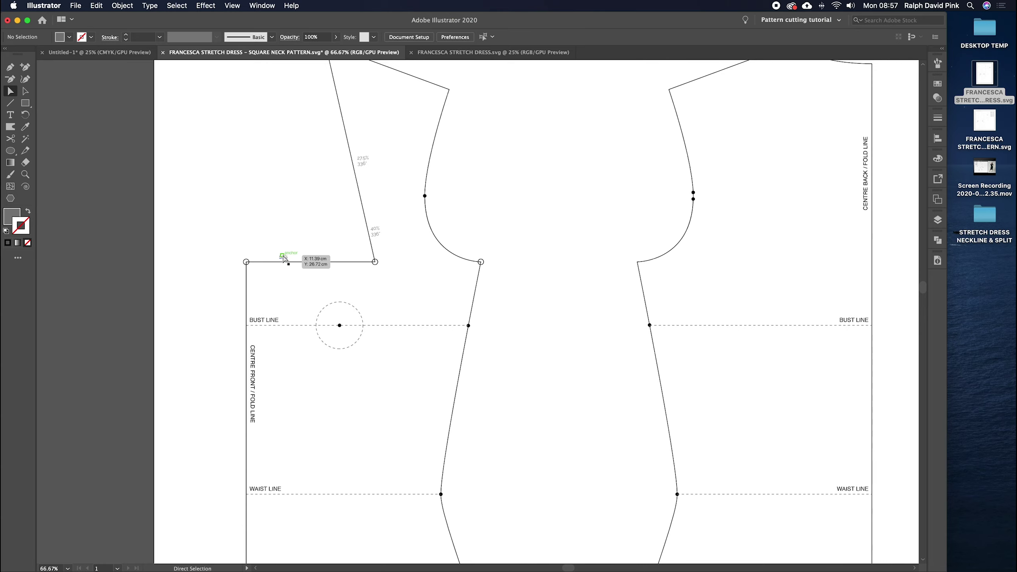
{"action": "key", "text": "super+equal"}
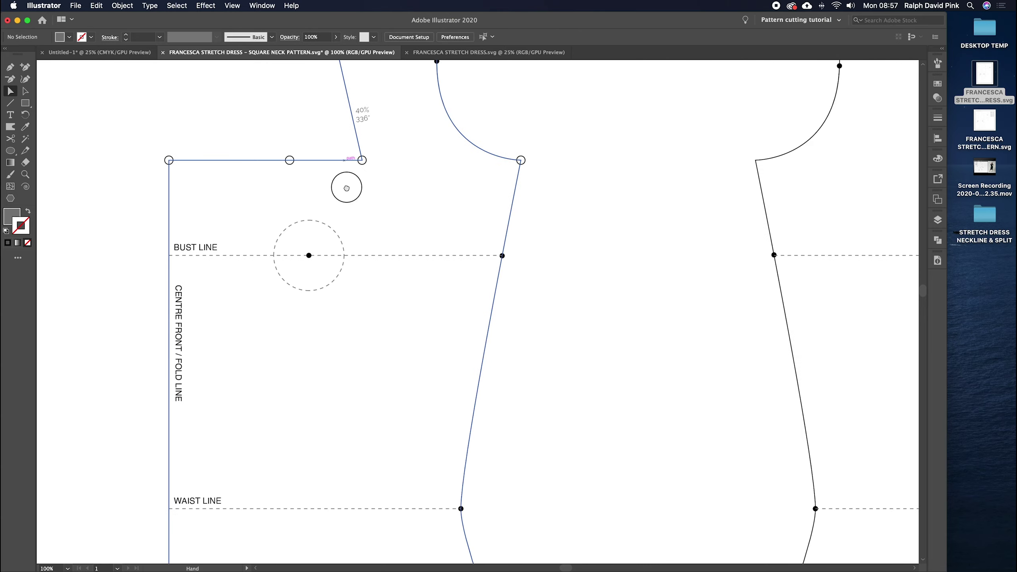
Step: Copy the underarm circle marker and place two copies on the front side seam, one at the waist and one between bust and waist
{"action": "key", "text": "super+minus"}
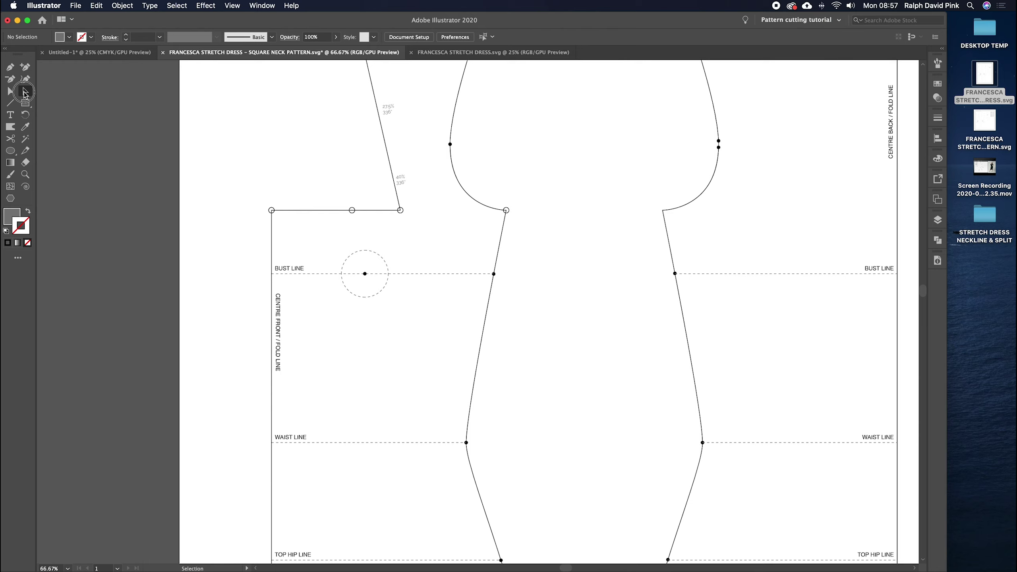
{"action": "left_click", "coordinate": [506, 210]}
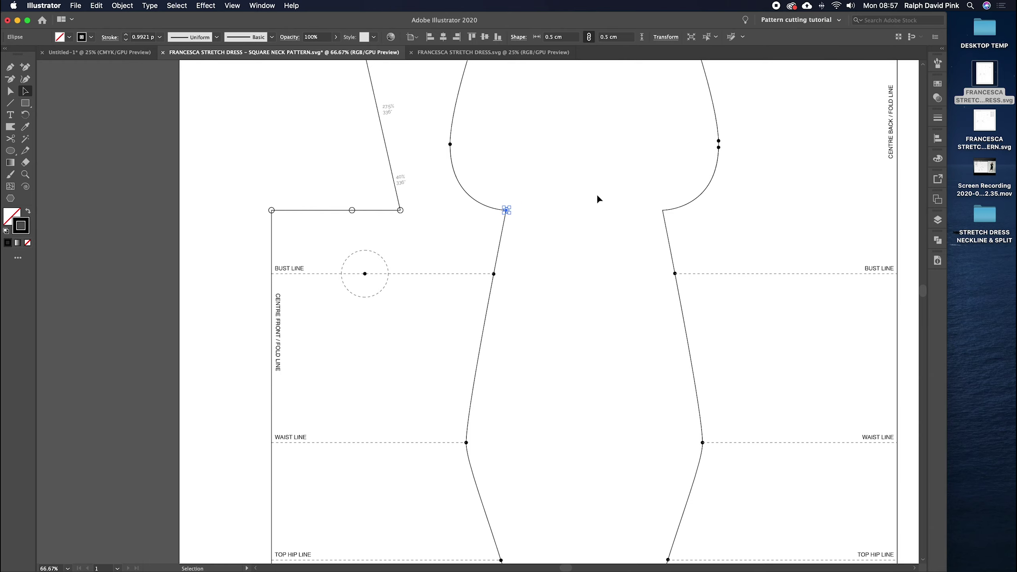
{"action": "left_click", "coordinate": [100, 6]}
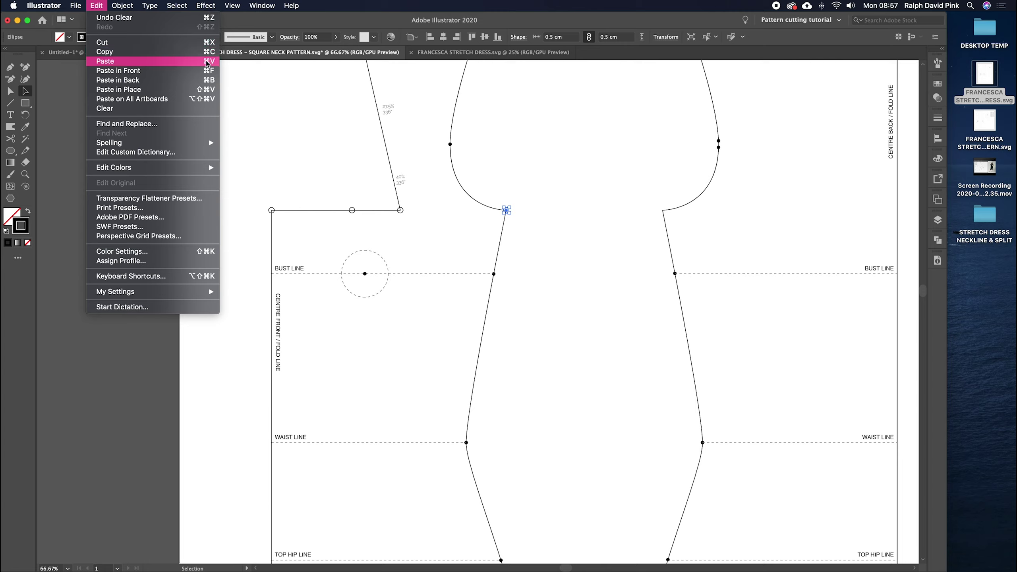
{"action": "left_click", "coordinate": [505, 202]}
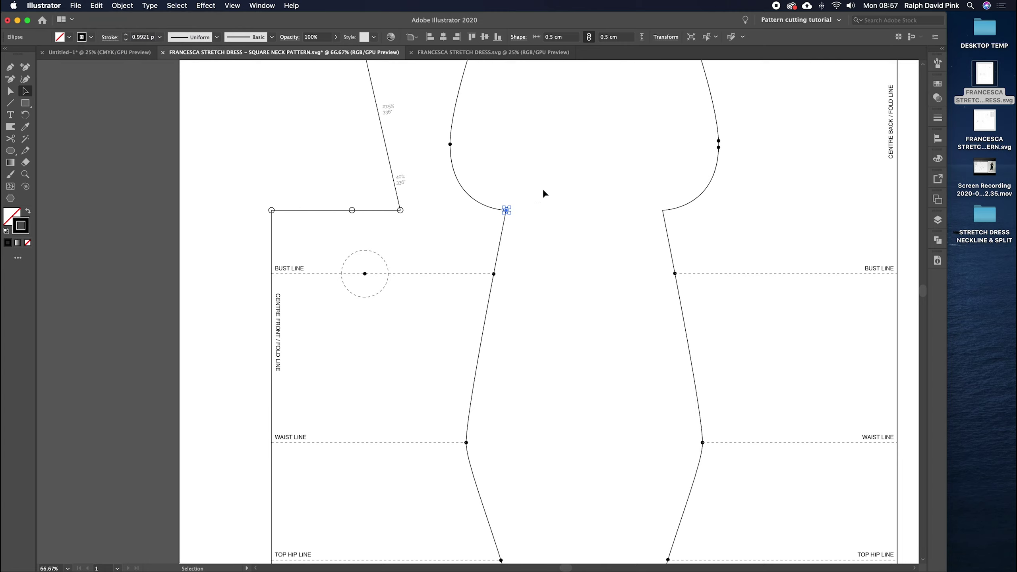
{"action": "key", "text": "super+v"}
{"action": "left_click", "coordinate": [526, 296]}
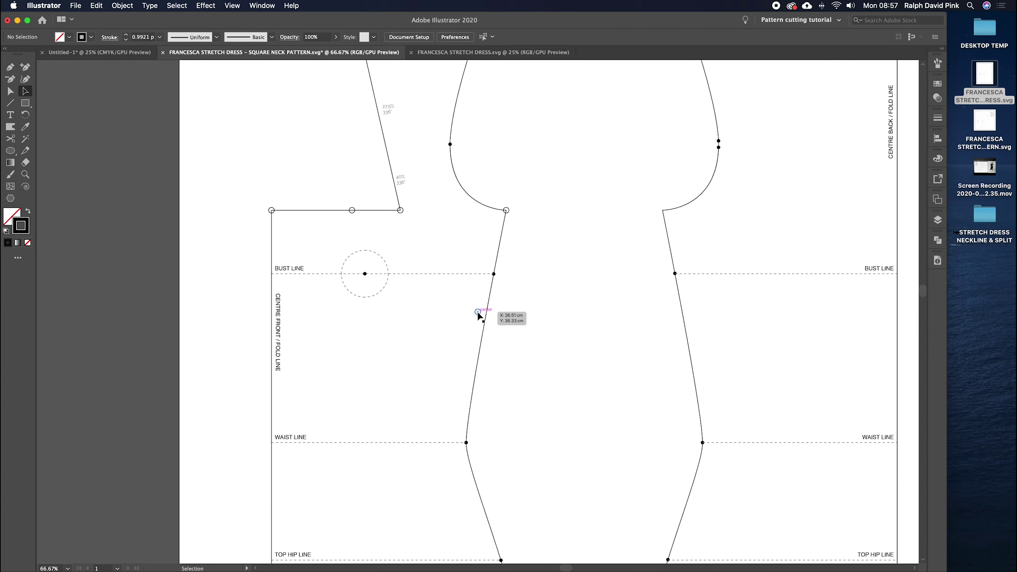
{"action": "left_click_drag", "start_coordinate": [478, 312], "coordinate": [467, 442]}
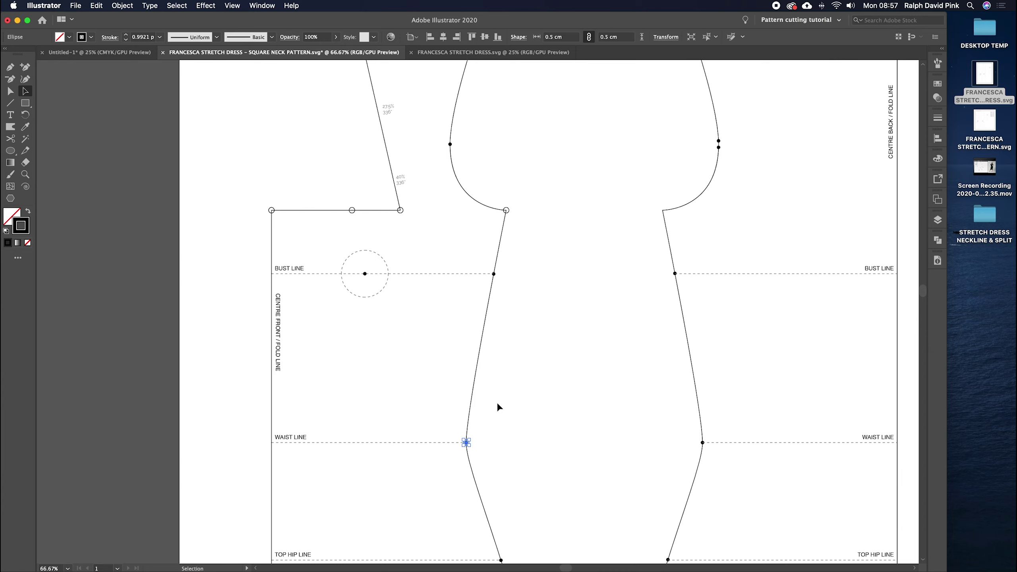
{"action": "left_click", "coordinate": [537, 318]}
{"action": "left_click_drag", "start_coordinate": [477, 312], "coordinate": [484, 328]}
Step: Select the underarm, middle and waist markers on the front side seam and distribute their centres evenly, both horizontally and vertically
{"action": "left_click", "coordinate": [533, 161]}
{"action": "left_click", "coordinate": [506, 210]}
{"action": "left_click", "coordinate": [488, 329], "text": "shift"}
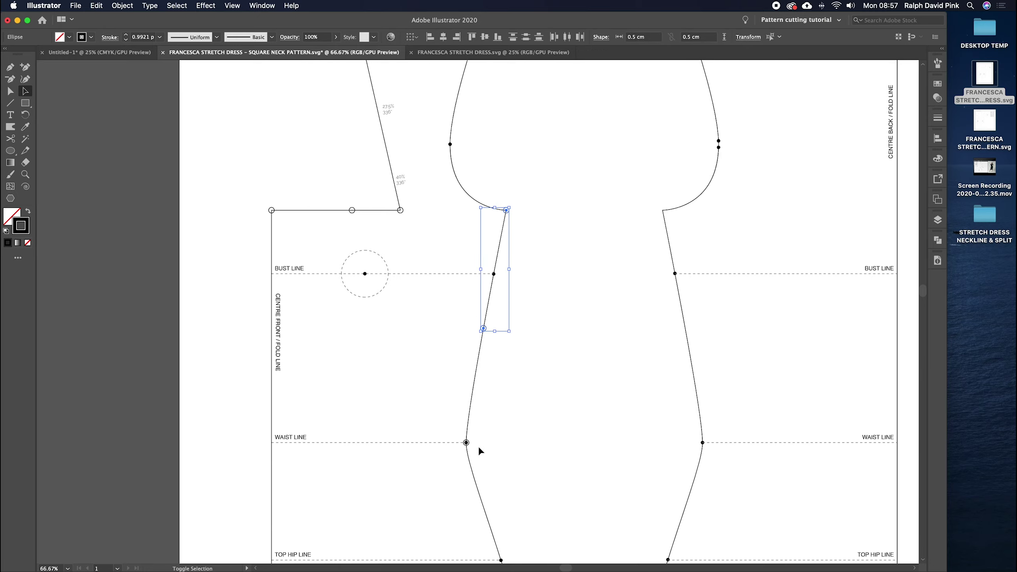
{"action": "left_click", "coordinate": [468, 442], "text": "shift"}
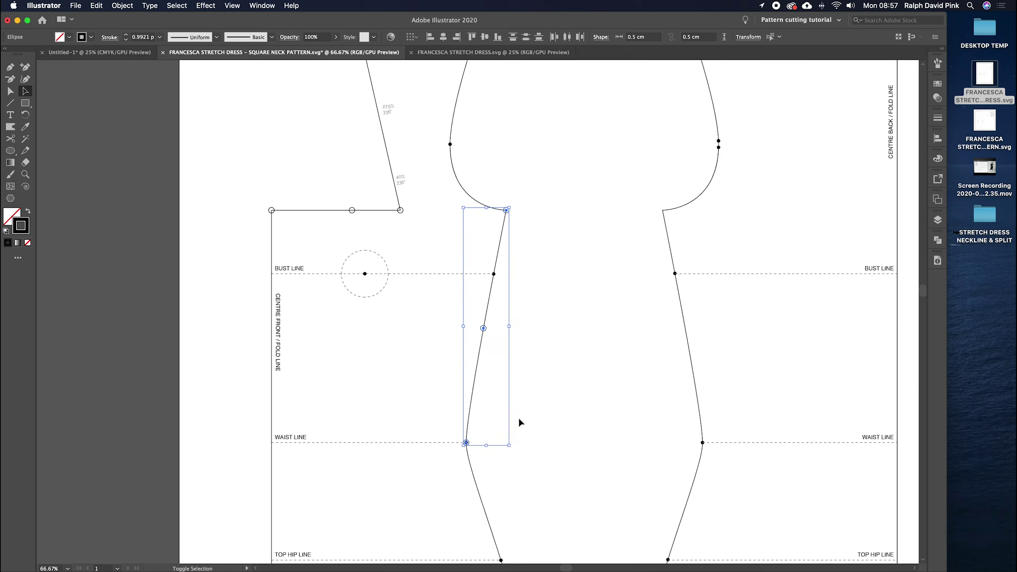
{"action": "left_click", "coordinate": [568, 37]}
{"action": "left_click", "coordinate": [525, 37]}
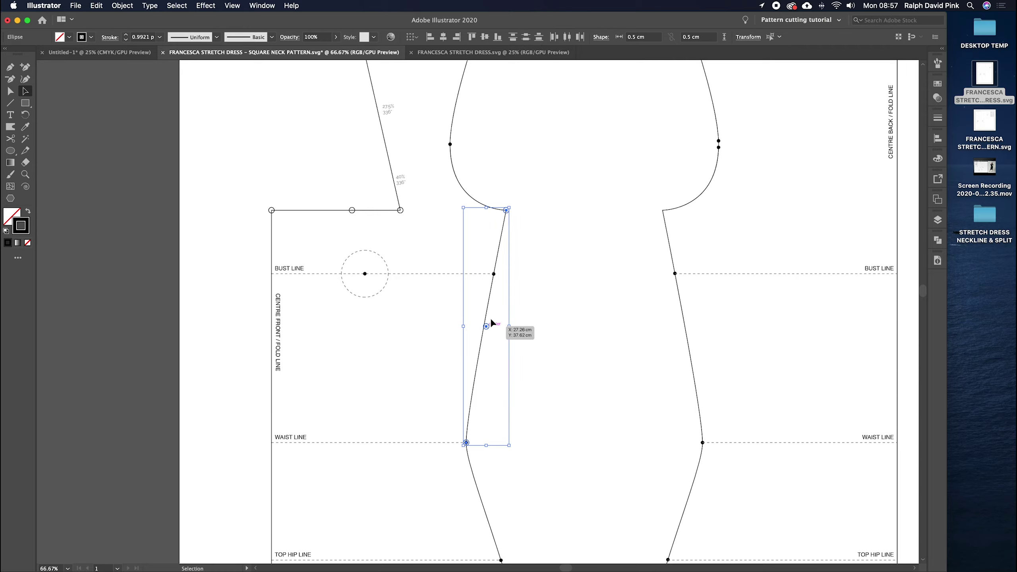
Step: Shift the middle marker sideways so its centre sits on the front side seam
{"action": "key", "text": "super+equal"}
{"action": "key", "text": "super+equal"}
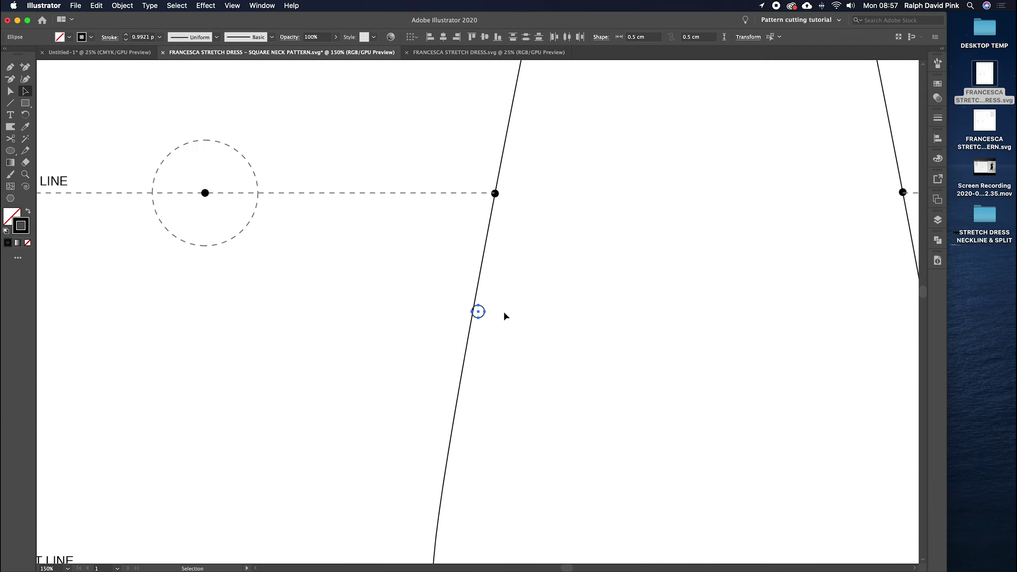
{"action": "left_click", "coordinate": [477, 312]}
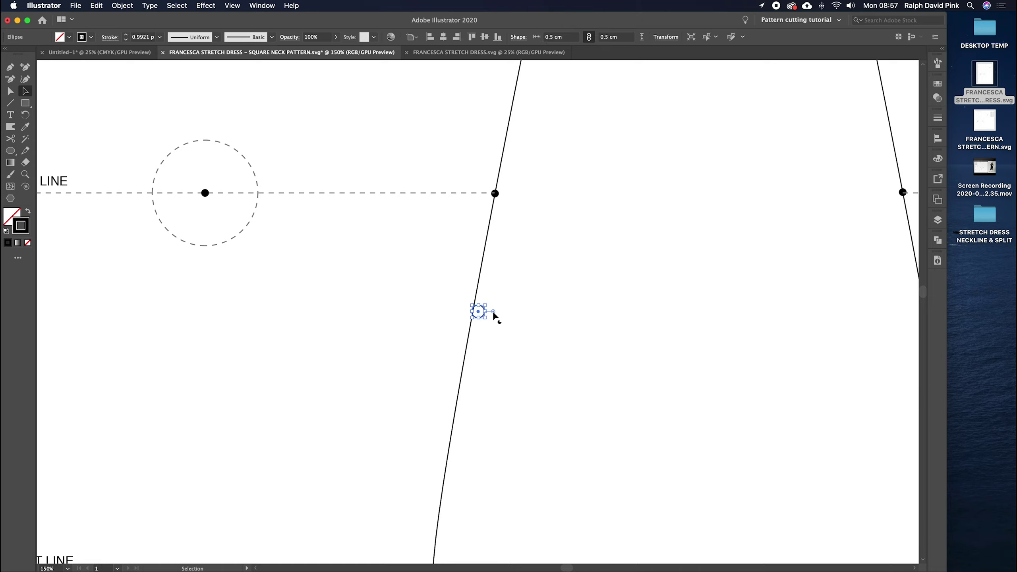
{"action": "left_click_drag", "start_coordinate": [477, 312], "coordinate": [474, 312]}
{"action": "key", "text": "Left"}
{"action": "key", "text": "Left"}
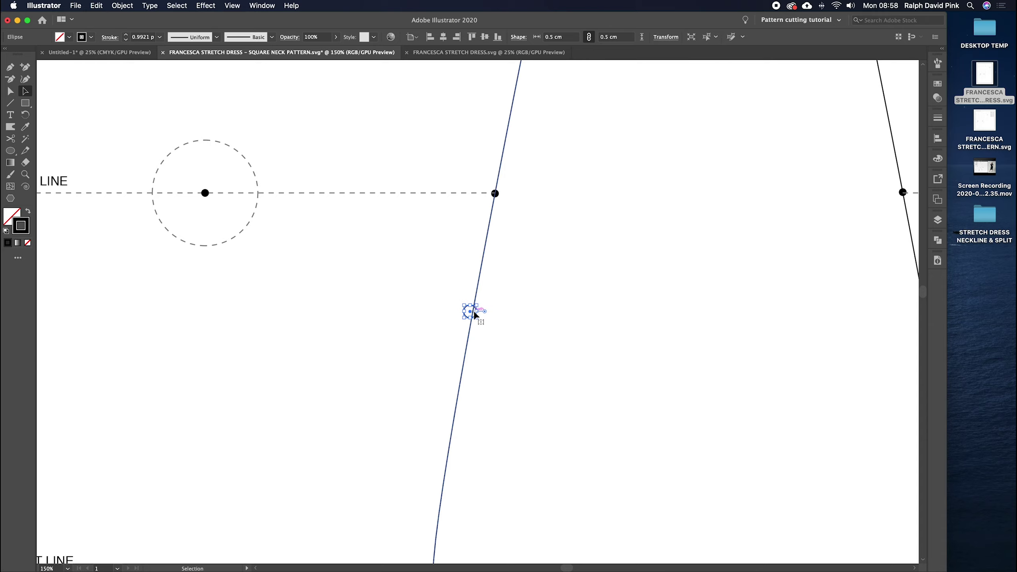
{"action": "key", "text": "super+minus"}
{"action": "key", "text": "super+minus"}
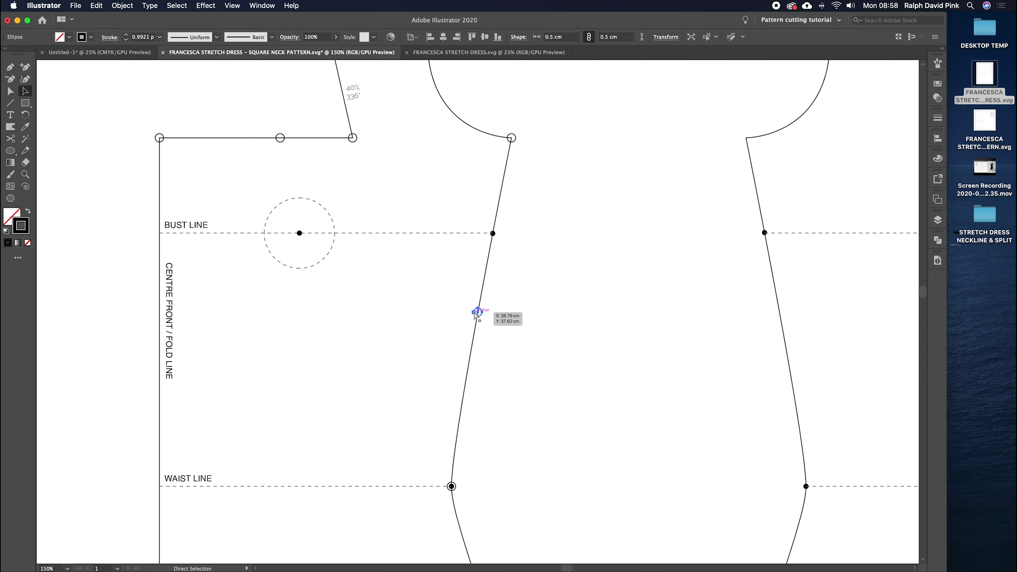
{"action": "left_click", "coordinate": [548, 291]}
{"action": "scroll", "coordinate": [547, 305], "scroll_direction": "up", "scroll_amount": 2}
{"action": "left_click", "coordinate": [548, 322]}
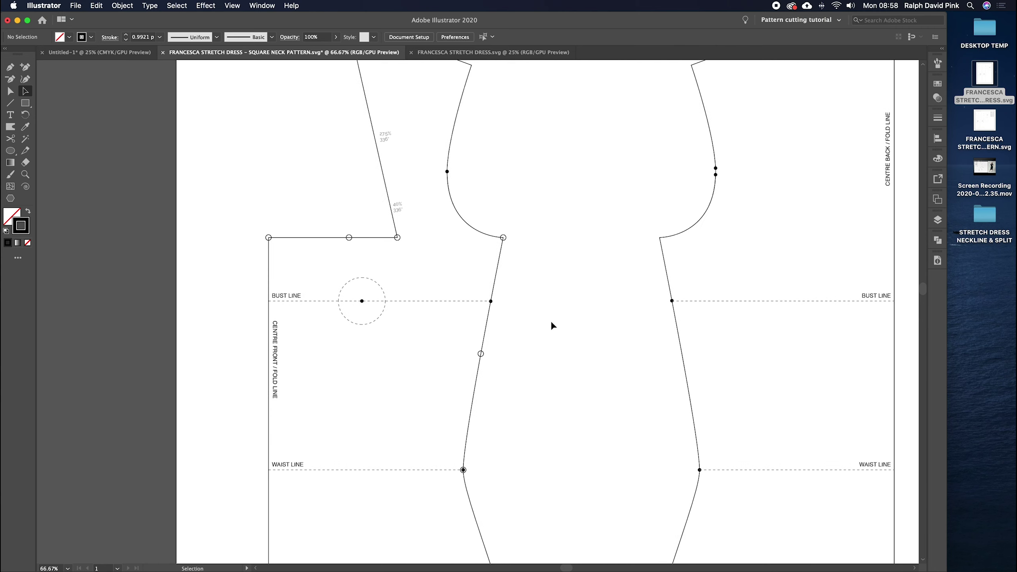
Step: Draw a straight line from the middle marker on the horizontal neckline edge to the middle marker on the front side seam
{"action": "key", "text": "backslash"}
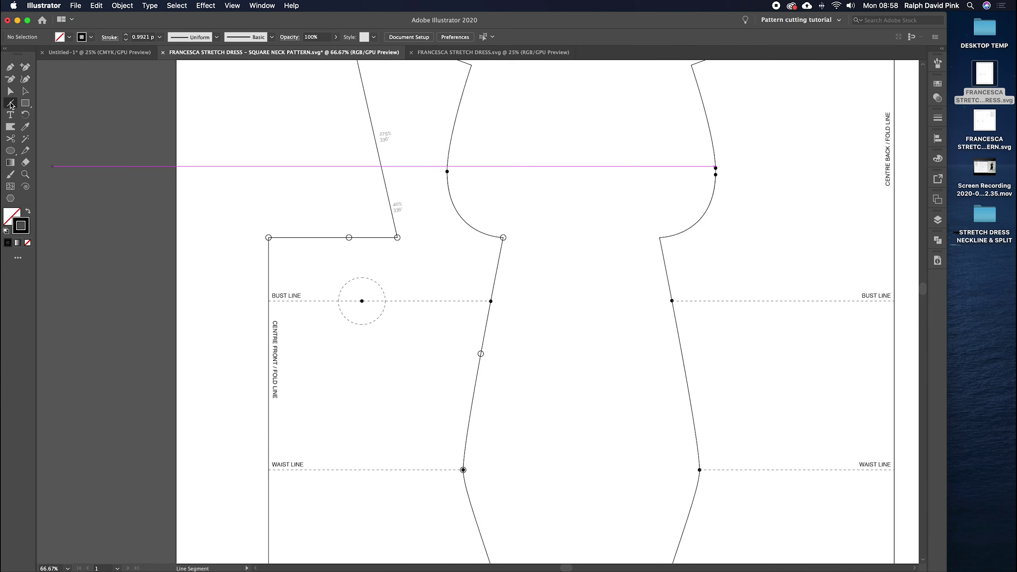
{"action": "left_click_drag", "start_coordinate": [349, 237], "coordinate": [480, 354]}
{"action": "scroll", "coordinate": [354, 306], "scroll_direction": "up", "scroll_amount": 5}
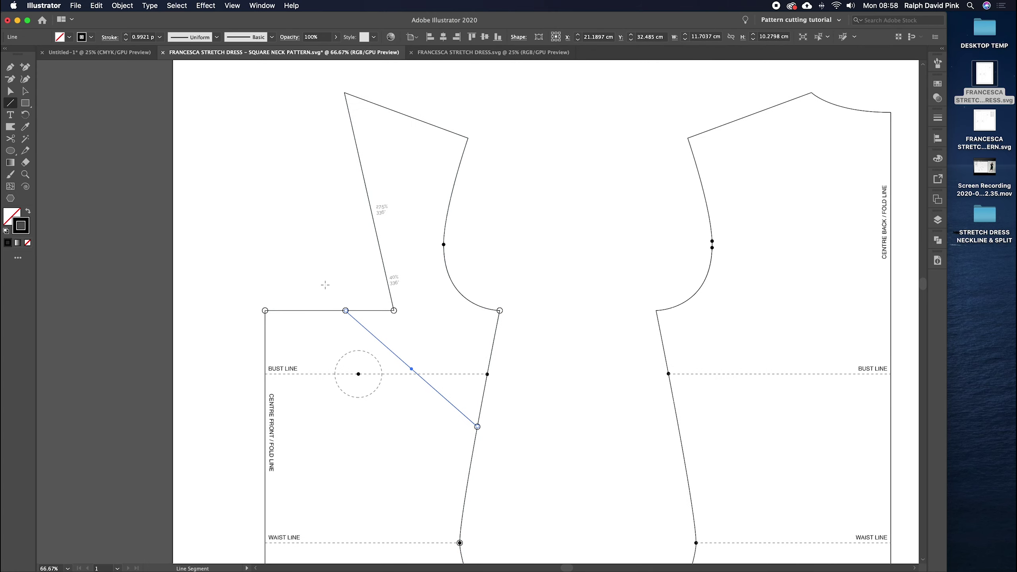
{"action": "key", "text": "v"}
{"action": "left_click", "coordinate": [423, 333]}
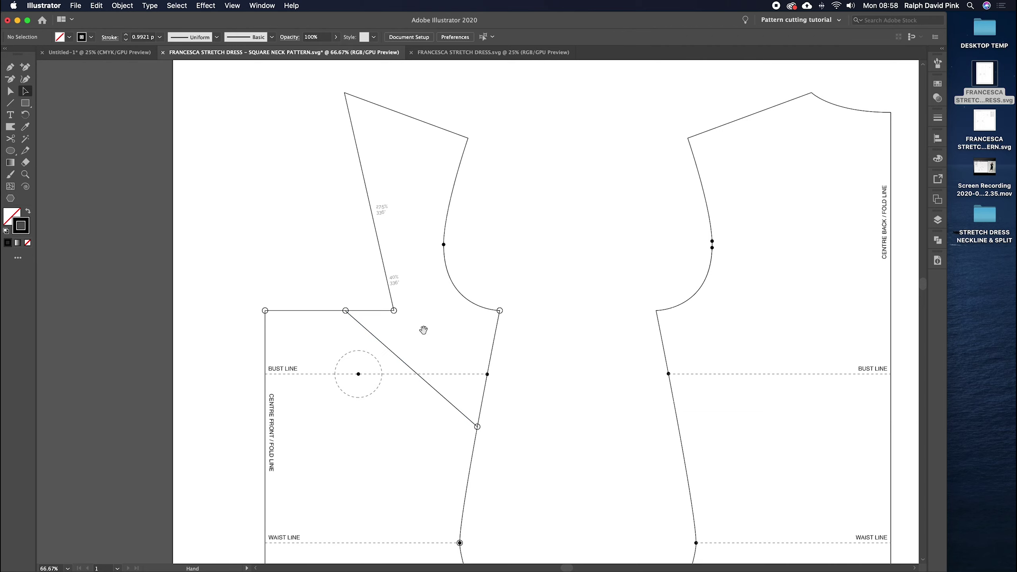
Step: Measure the slanted neckline edge from the shoulder point to the square corner with a temporary line and undo it
{"action": "left_click_drag", "start_coordinate": [427, 324], "coordinate": [420, 376]}
{"action": "key", "text": "a"}
{"action": "key", "text": "super+plus"}
{"action": "key", "text": "super+1"}
{"action": "key", "text": "v"}
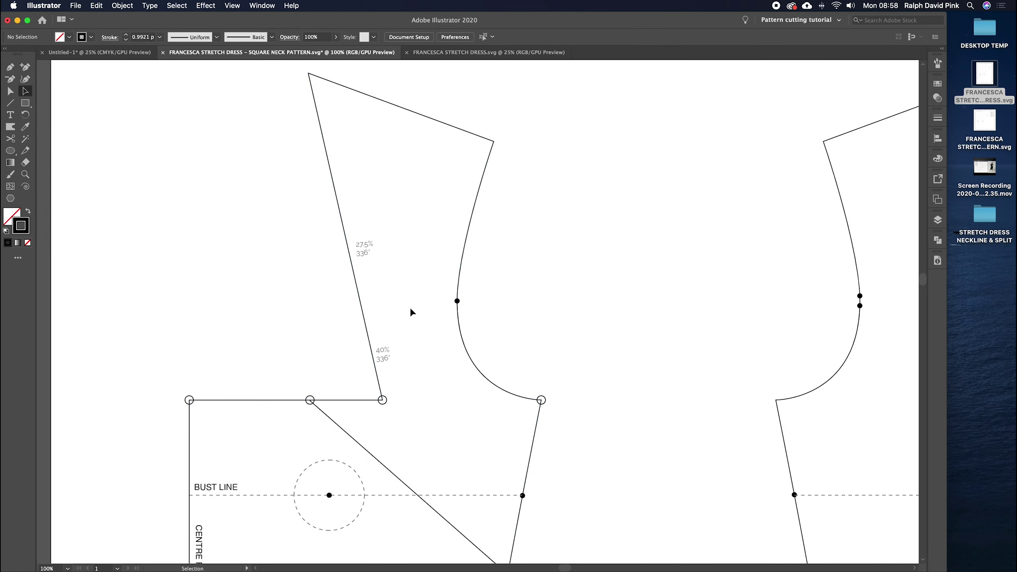
{"action": "left_click_drag", "start_coordinate": [411, 315], "coordinate": [422, 304]}
{"action": "key", "text": "backslash"}
{"action": "left_click_drag", "start_coordinate": [360, 146], "coordinate": [357, 163]}
{"action": "left_click_drag", "start_coordinate": [318, 79], "coordinate": [391, 406]}
{"action": "key", "text": "super+z"}
{"action": "left_click", "coordinate": [25, 92]}
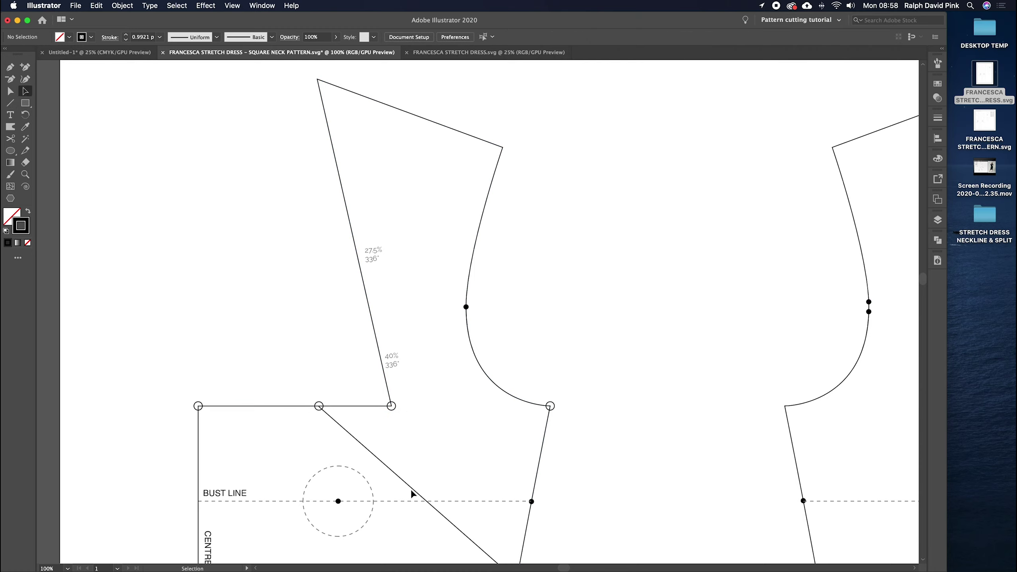
Step: Switch to Calculator, work out 40% of 19.86 by dividing by 100 and multiplying by 40, and return to Illustrator
{"action": "left_click", "coordinate": [404, 551]}
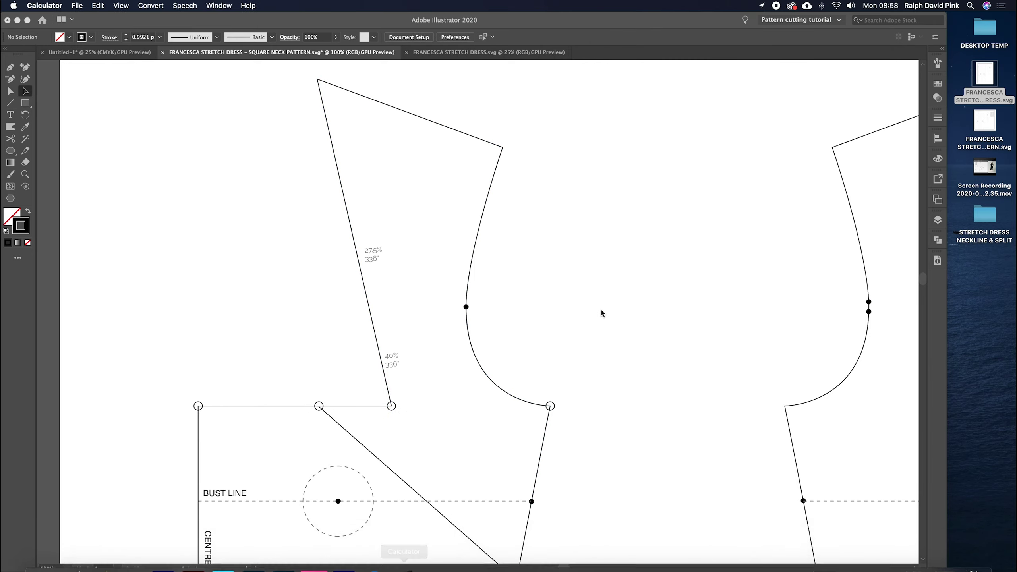
{"action": "type", "text": "19.86/100"}
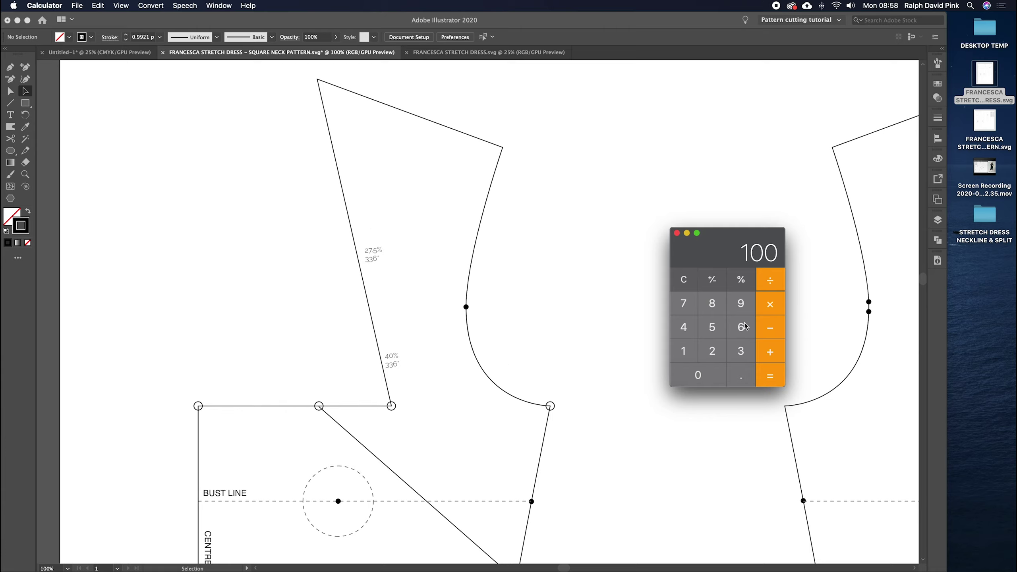
{"action": "key", "text": "Return"}
{"action": "left_click", "coordinate": [770, 304]}
{"action": "type", "text": "40"}
{"action": "key", "text": "Return"}
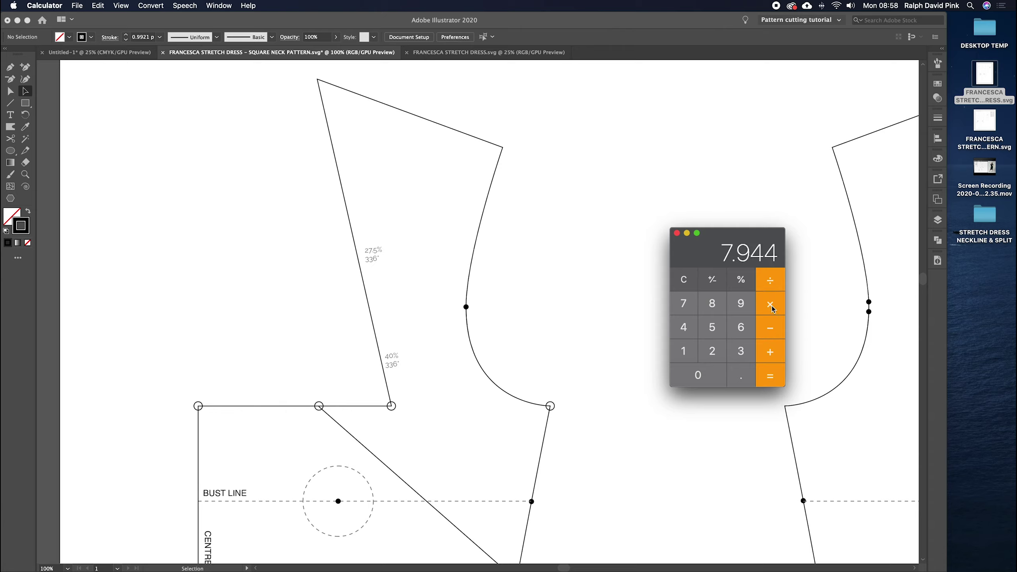
{"action": "left_click", "coordinate": [433, 372]}
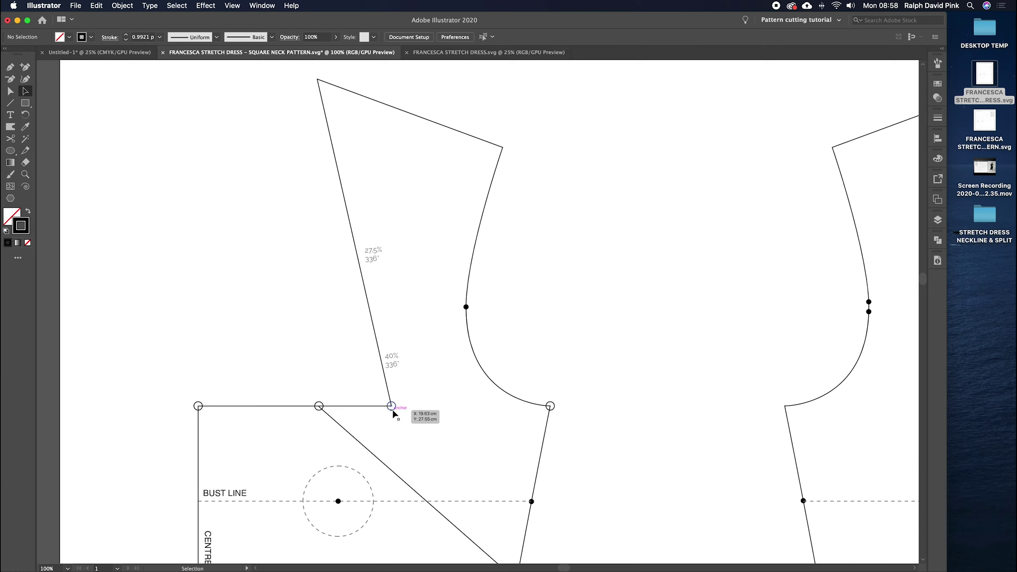
Step: Copy the circle marker at the square neckline corner with a horizontal move of 0 and a vertical move of -7.94 cm
{"action": "left_click", "coordinate": [392, 407]}
{"action": "key", "text": "Return"}
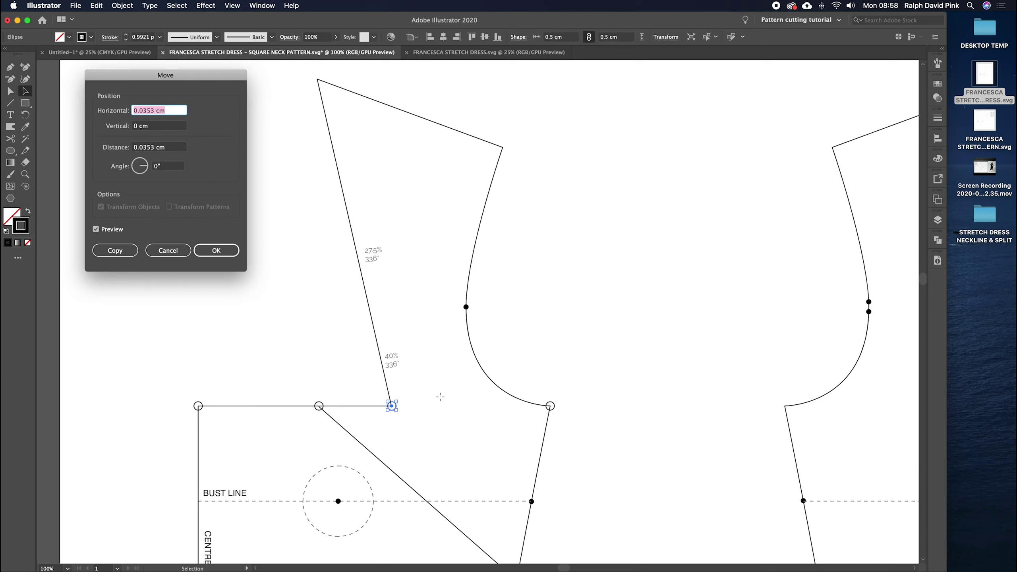
{"action": "left_click", "coordinate": [168, 251]}
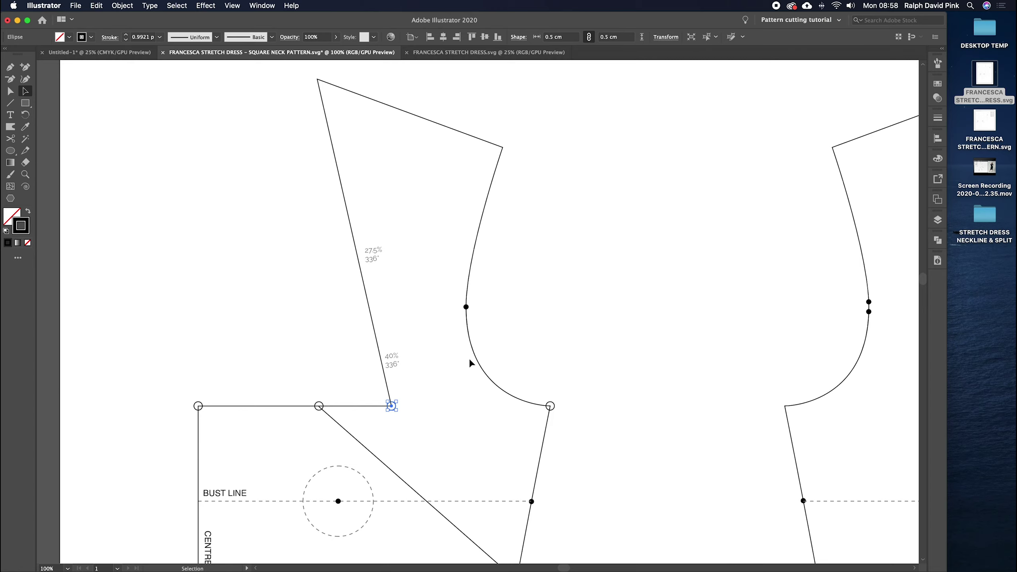
{"action": "key", "text": "Return"}
{"action": "type", "text": "0"}
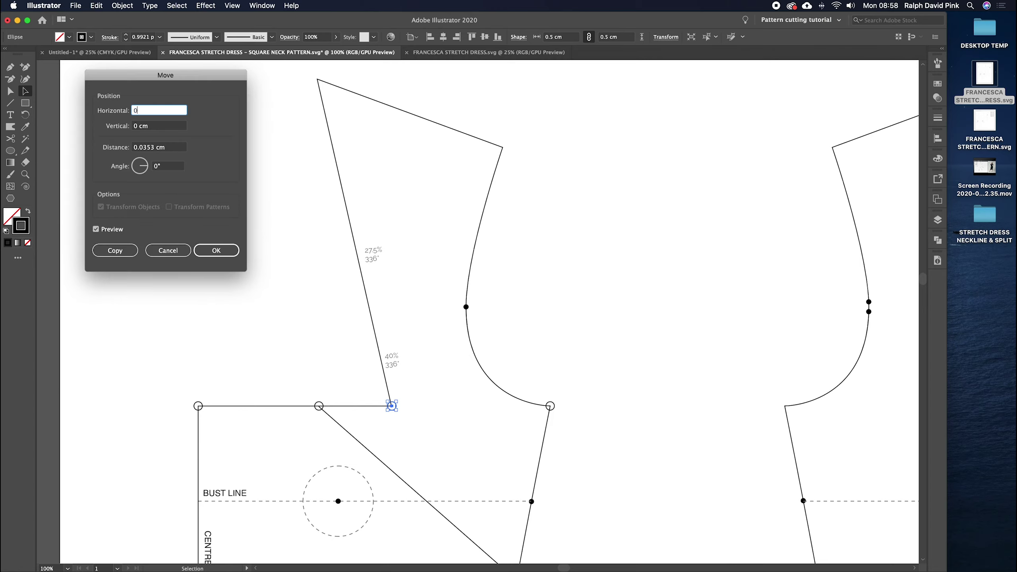
{"action": "key", "text": "Tab"}
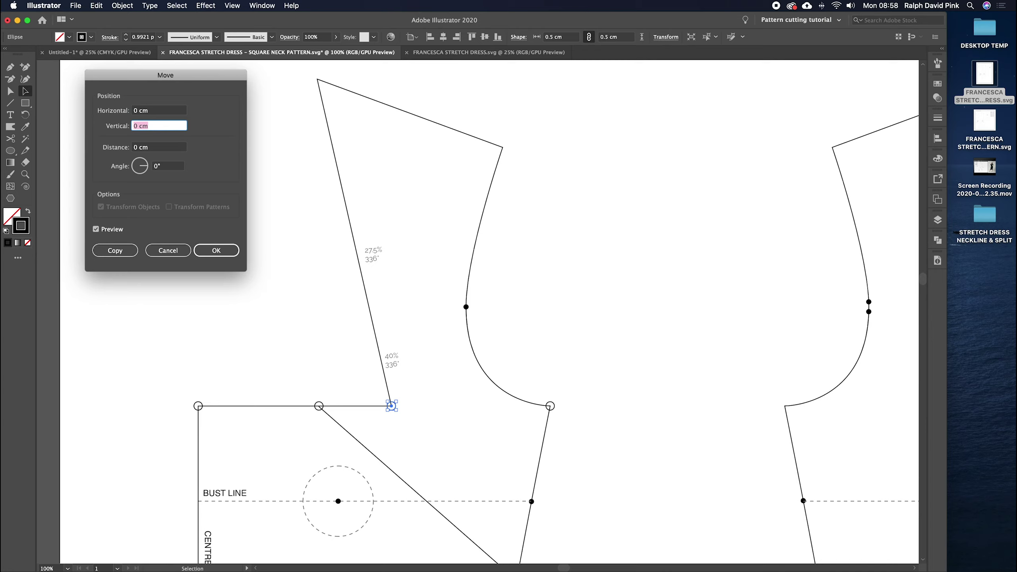
{"action": "type", "text": "-"}
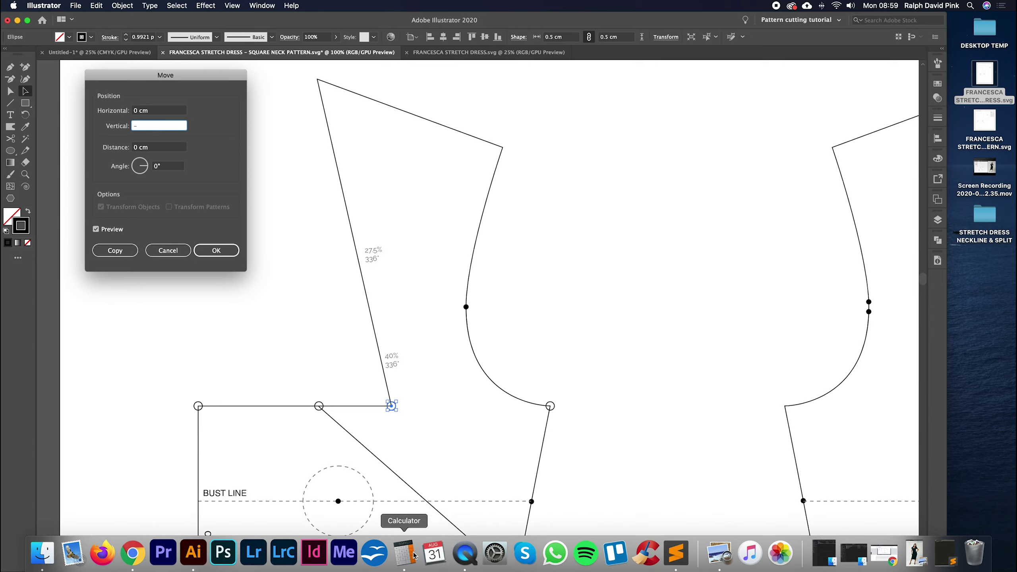
{"action": "left_click", "coordinate": [408, 553]}
{"action": "left_click", "coordinate": [133, 124]}
{"action": "type", "text": "-7.94"}
{"action": "left_click", "coordinate": [131, 253]}
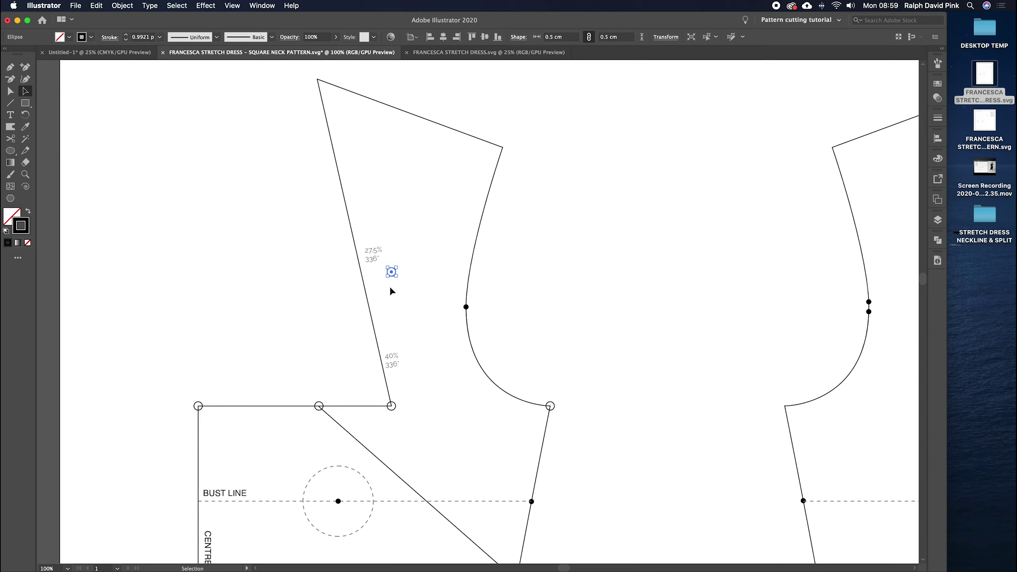
Step: Rotate the copied marker about the square neckline corner until it sits on the slanted neckline edge
{"action": "key", "text": "r"}
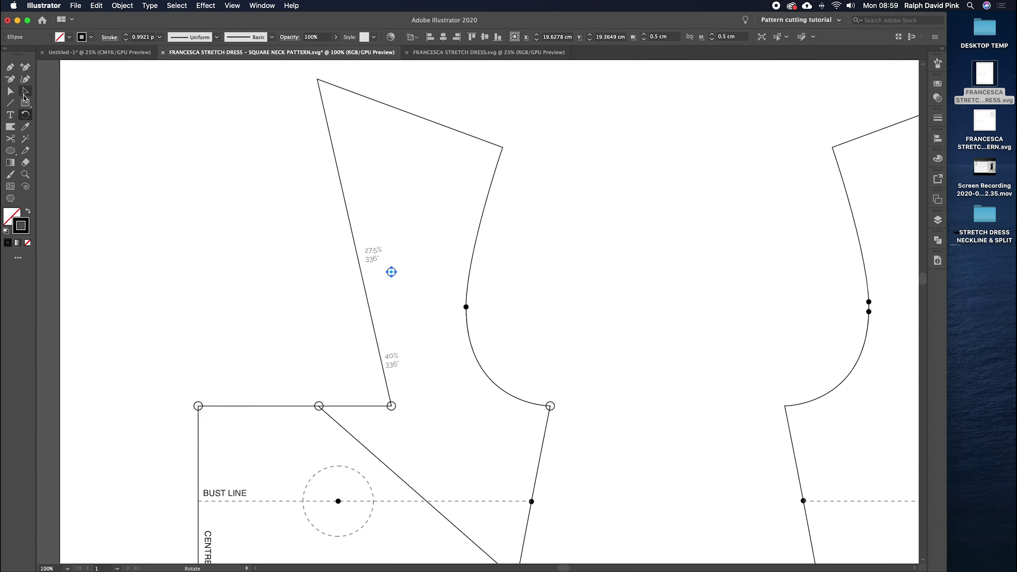
{"action": "left_click", "coordinate": [25, 91]}
{"action": "left_click", "coordinate": [391, 272]}
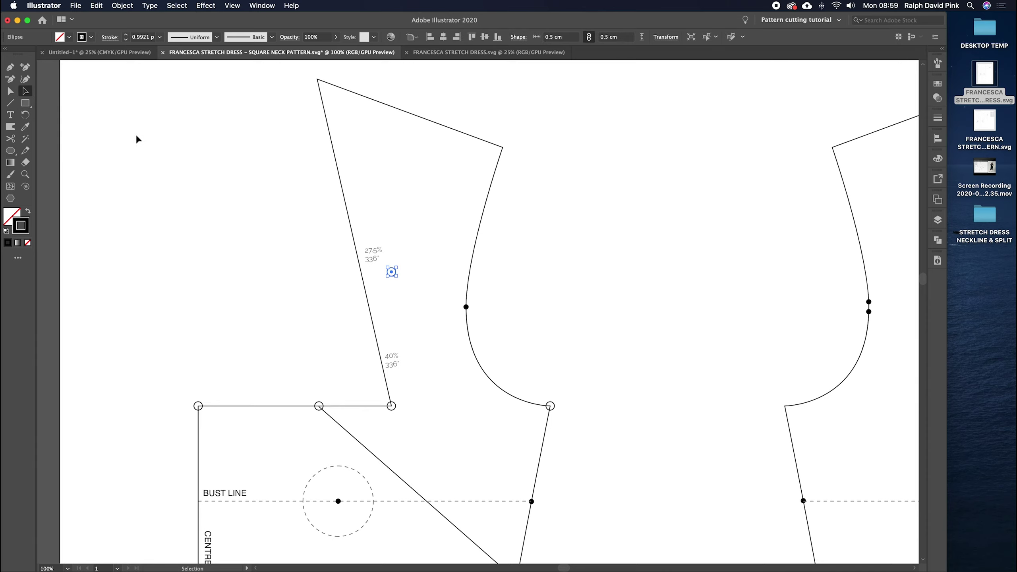
{"action": "left_click", "coordinate": [26, 115]}
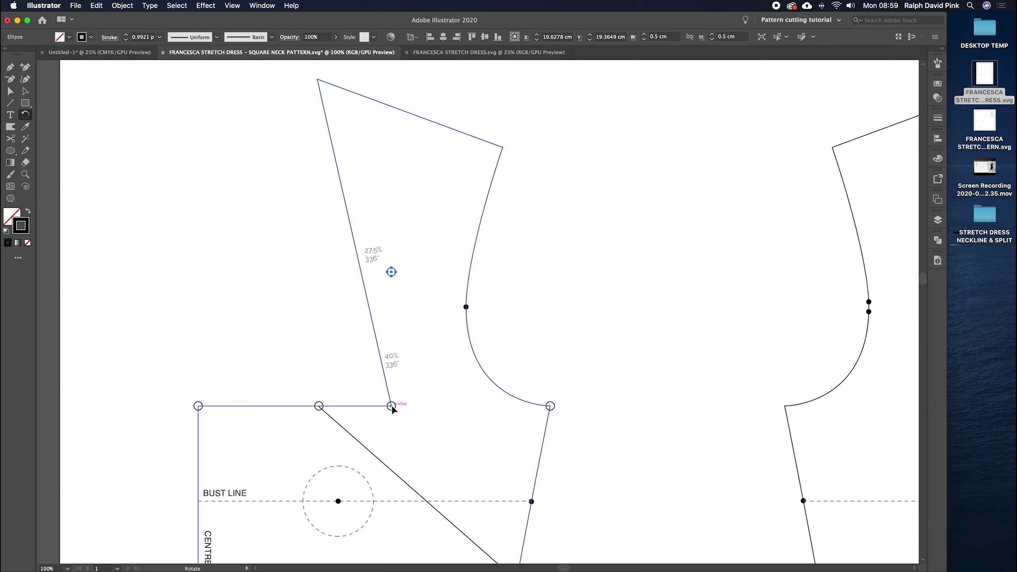
{"action": "left_click", "coordinate": [390, 272]}
{"action": "left_click_drag", "start_coordinate": [391, 274], "coordinate": [362, 276]}
Step: Measure along the slanted neckline edge from the square corner marker to the rotated marker with a trial line
{"action": "left_click", "coordinate": [10, 103]}
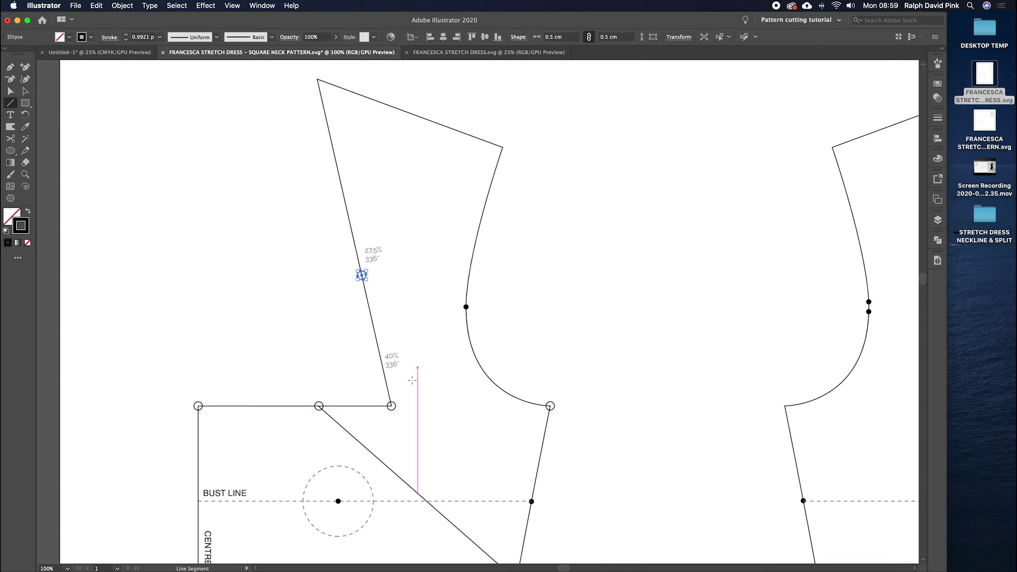
{"action": "left_click_drag", "start_coordinate": [392, 406], "coordinate": [362, 275]}
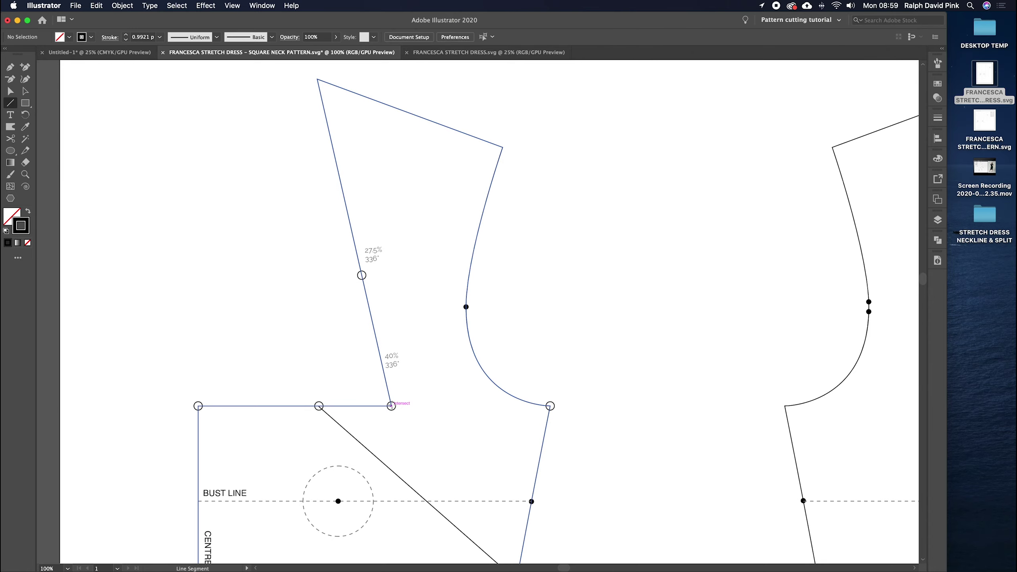
{"action": "left_click_drag", "start_coordinate": [391, 406], "coordinate": [363, 275]}
{"action": "key", "text": "a"}
{"action": "scroll", "coordinate": [427, 333], "scroll_direction": "up", "scroll_amount": 1}
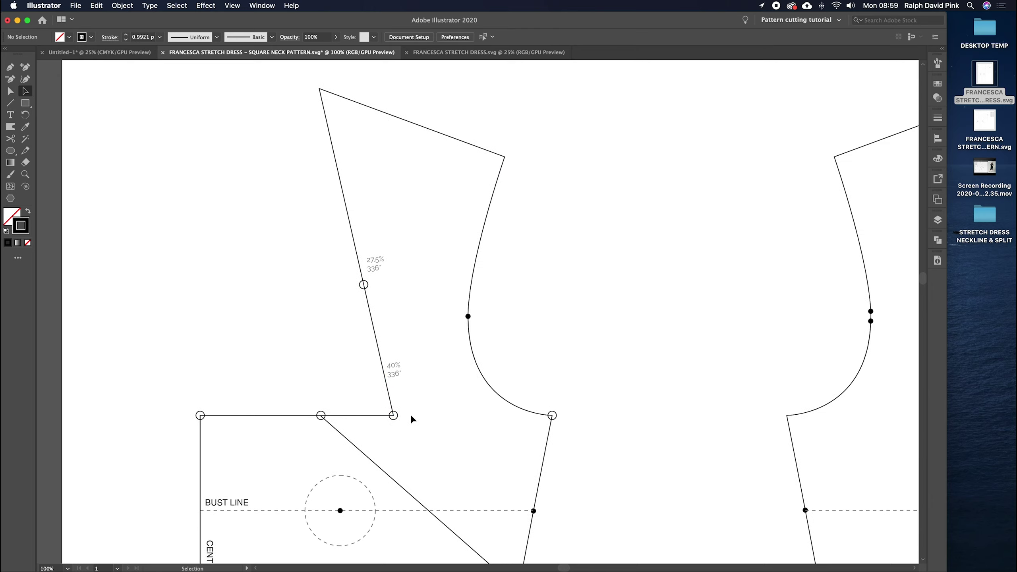
Step: Measure the full slanted neckline edge from the square corner marker to the shoulder point with a trial line
{"action": "left_click", "coordinate": [414, 321]}
{"action": "key", "text": "backslash"}
{"action": "left_click_drag", "start_coordinate": [393, 416], "coordinate": [319, 89]}
{"action": "key", "text": "super+shift+a"}
{"action": "left_click", "coordinate": [25, 91]}
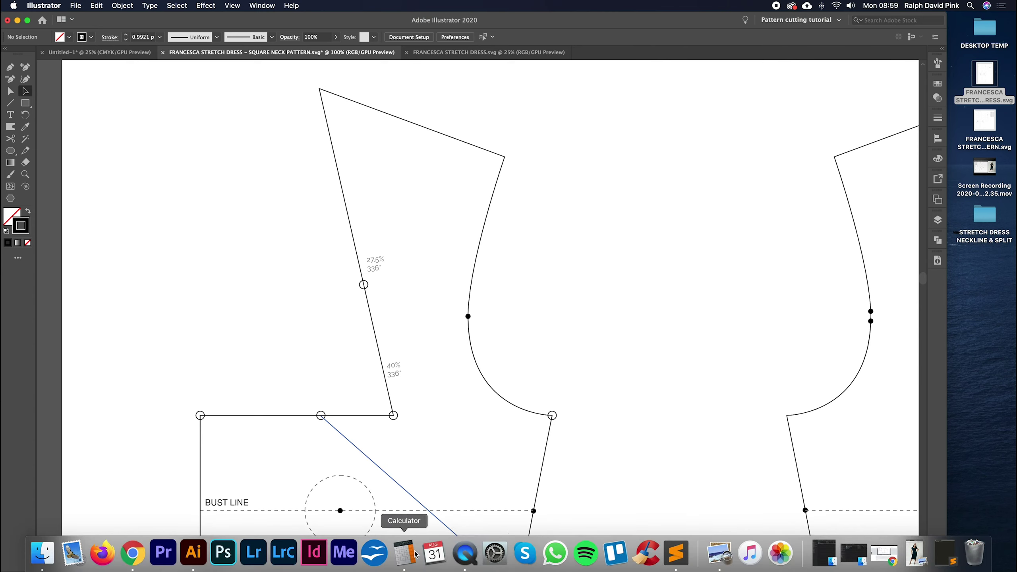
Step: Switch to Calculator, work out 27.5% of 19.86 by dividing by 100 and multiplying by 27.5, and return to Illustrator
{"action": "left_click", "coordinate": [409, 553]}
{"action": "left_click", "coordinate": [690, 279]}
{"action": "type", "text": "1"}
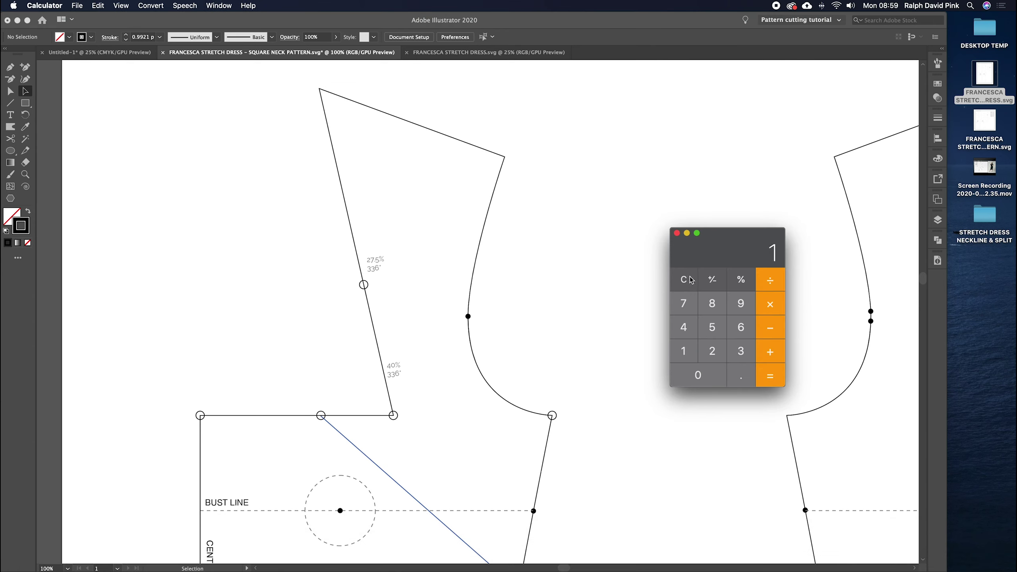
{"action": "type", "text": "9.86/100"}
{"action": "key", "text": "Return"}
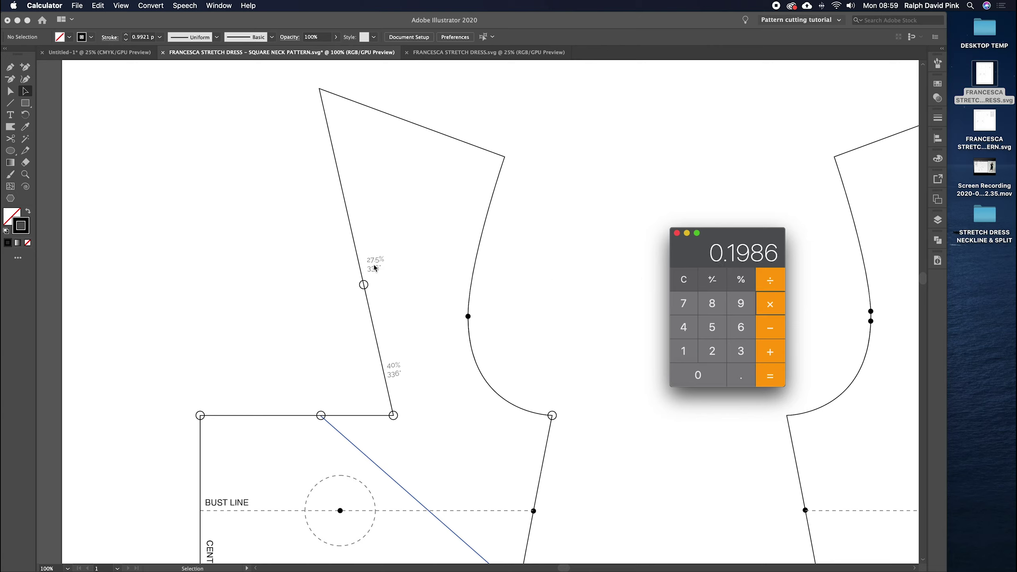
{"action": "type", "text": "27.5"}
{"action": "key", "text": "Return"}
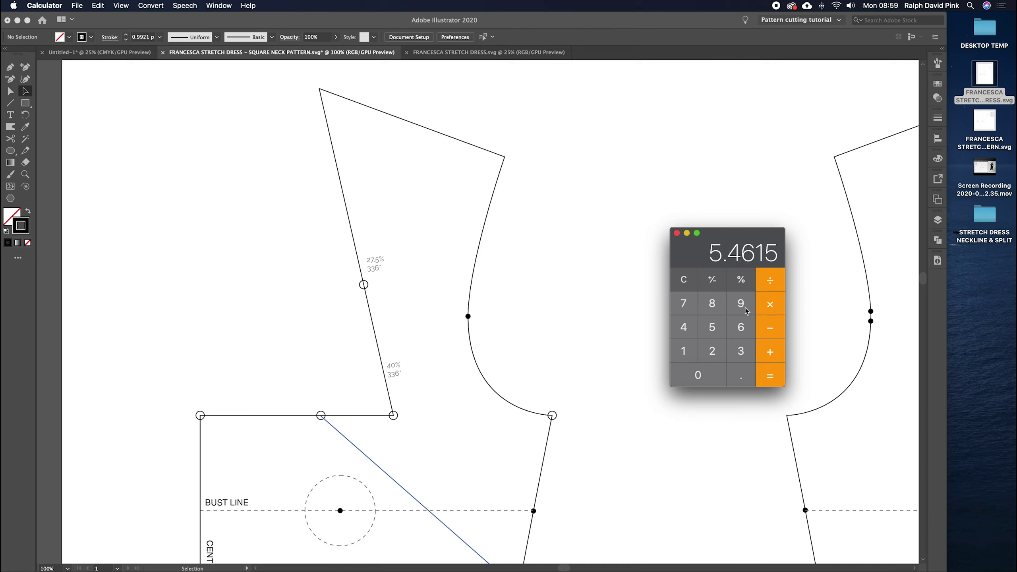
{"action": "left_click", "coordinate": [419, 274]}
{"action": "left_click", "coordinate": [368, 284]}
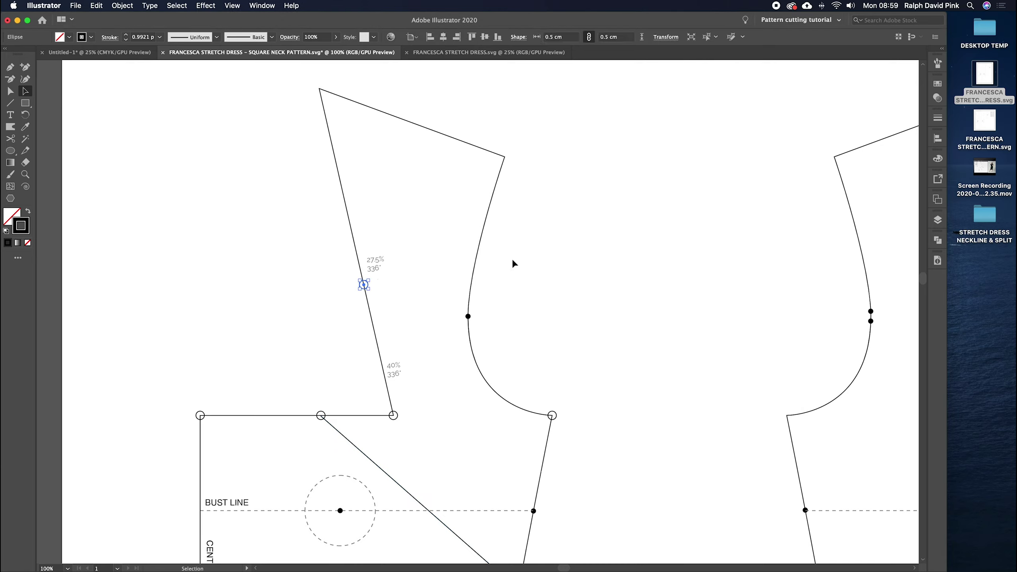
{"action": "key", "text": "Return"}
{"action": "key", "text": "Tab"}
{"action": "type", "text": "-"}
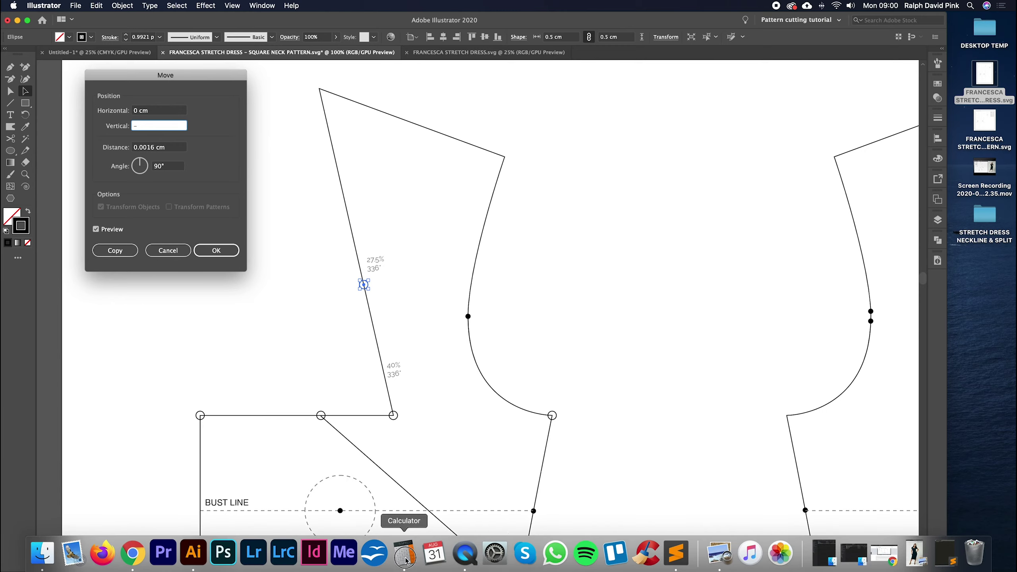
{"action": "left_click", "coordinate": [431, 550]}
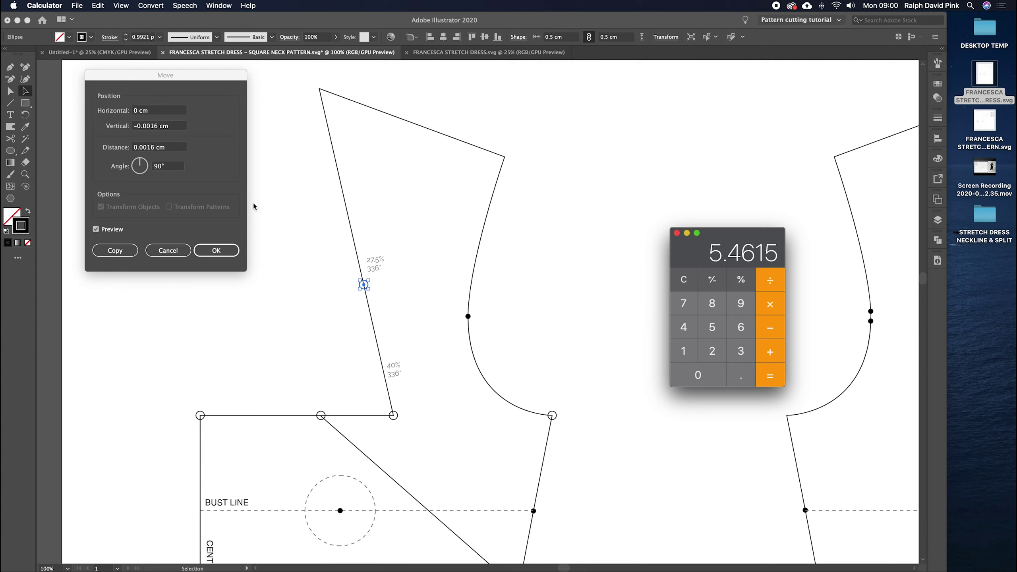
{"action": "left_click", "coordinate": [188, 251]}
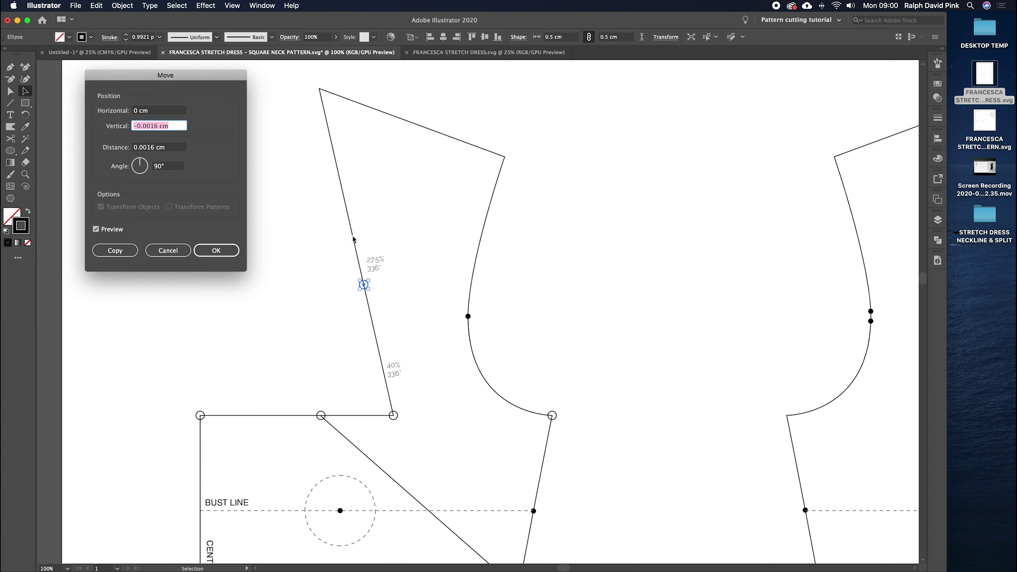
{"action": "left_click", "coordinate": [180, 250]}
Step: Copy the circle marker on the slanted neckline edge straight up, with a horizontal move of 0 and a vertical move of about -5.4 cm
{"action": "left_click", "coordinate": [364, 285]}
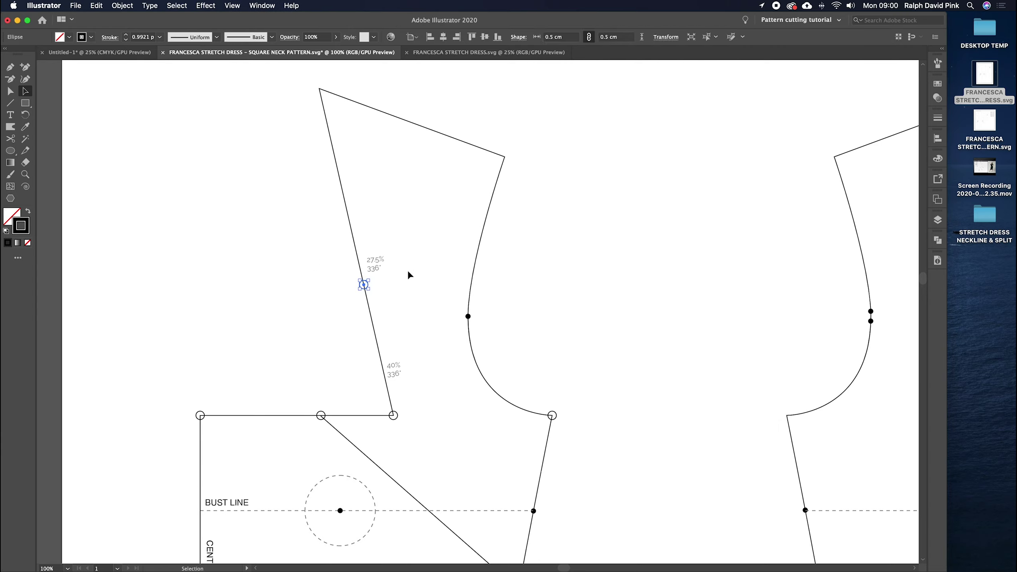
{"action": "key", "text": "Return"}
{"action": "type", "text": "0"}
{"action": "key", "text": "Tab"}
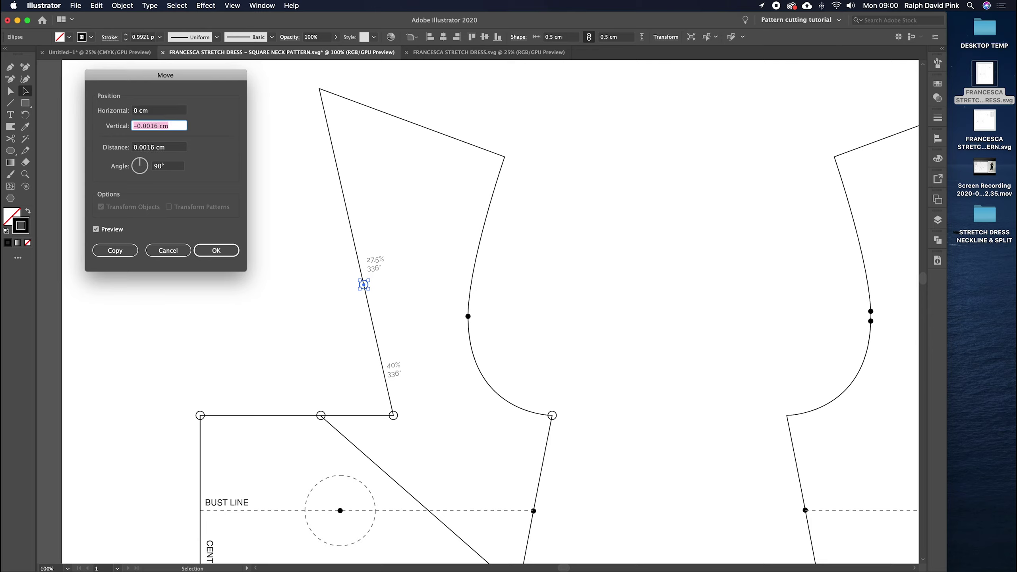
{"action": "type", "text": "-5.4"}
{"action": "left_click", "coordinate": [115, 249]}
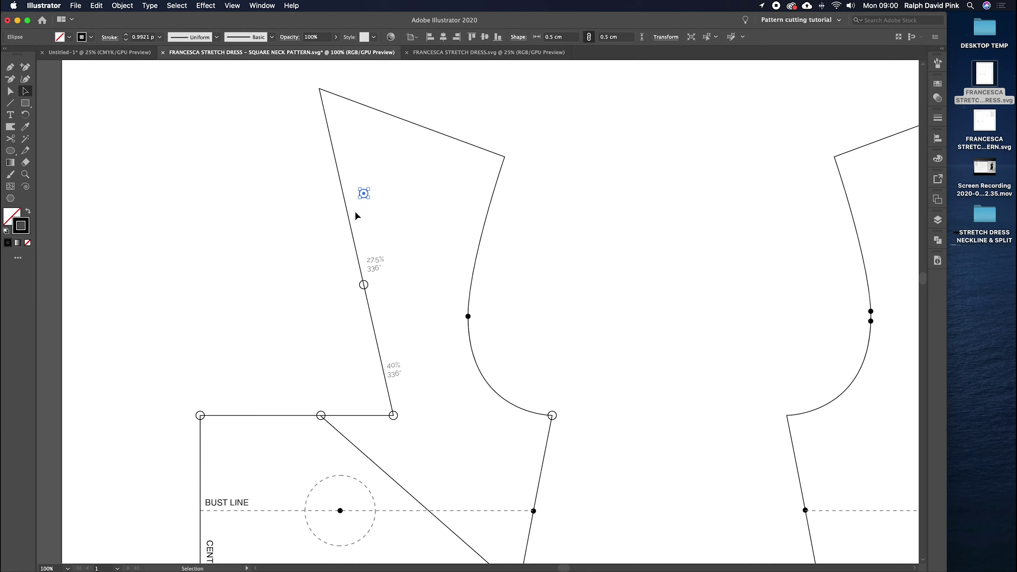
Step: Rotate the copied marker about the 40% marker until it sits on the slanted neckline edge
{"action": "left_click", "coordinate": [25, 114]}
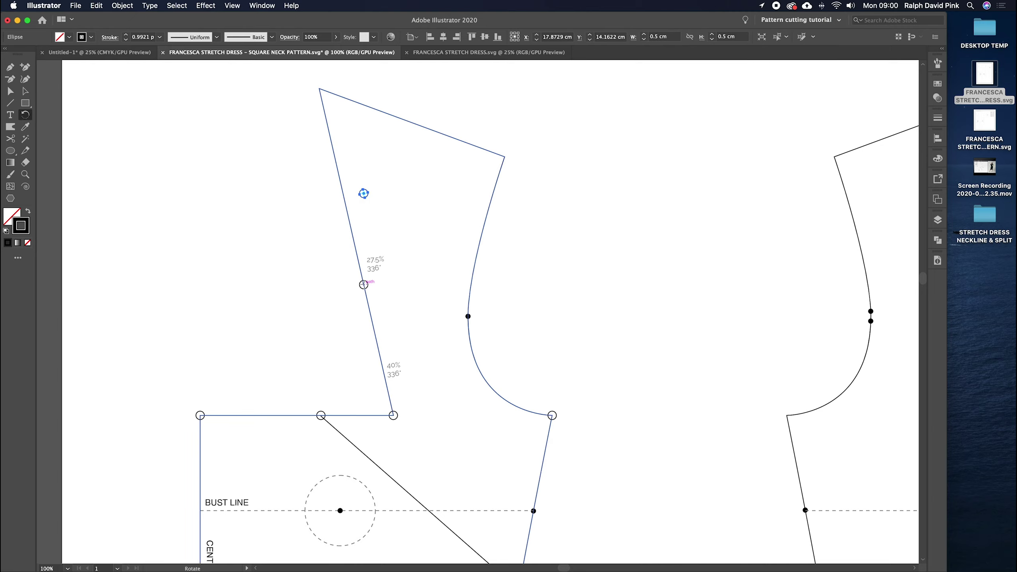
{"action": "mouse_move", "coordinate": [364, 195]}
{"action": "left_mouse_down"}
{"action": "mouse_move", "coordinate": [345, 196]}
{"action": "mouse_move", "coordinate": [415, 347]}
{"action": "mouse_move", "coordinate": [337, 238]}
{"action": "mouse_move", "coordinate": [344, 195]}
{"action": "left_mouse_up"}
{"action": "key", "text": "a"}
{"action": "left_click", "coordinate": [402, 227]}
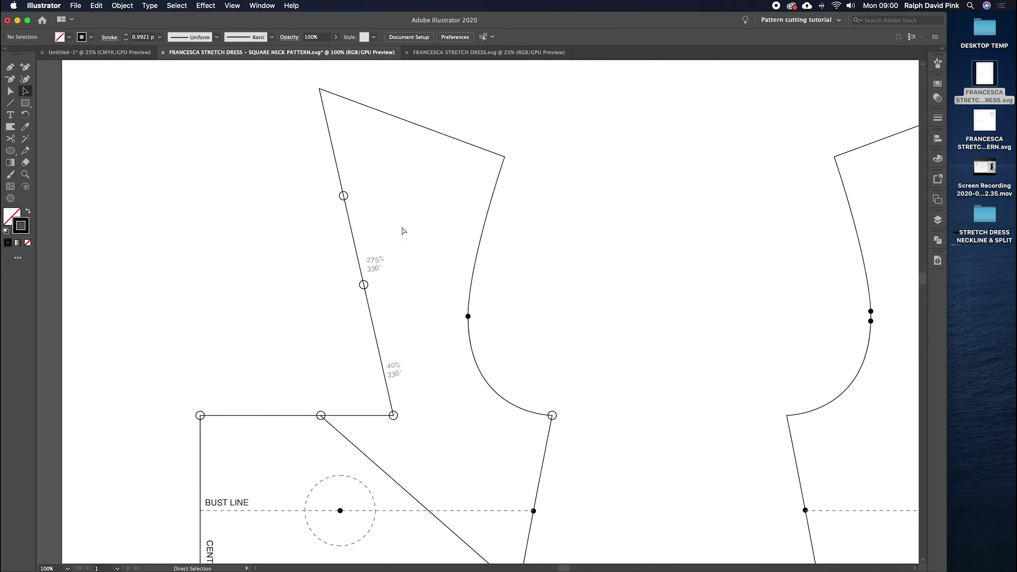
Step: Draw a 10 cm line at 336° from the upper marker on the slanted neckline edge towards the armhole
{"action": "key", "text": "super+minus"}
{"action": "key", "text": "space"}
{"action": "left_click_drag", "start_coordinate": [398, 253], "coordinate": [347, 236]}
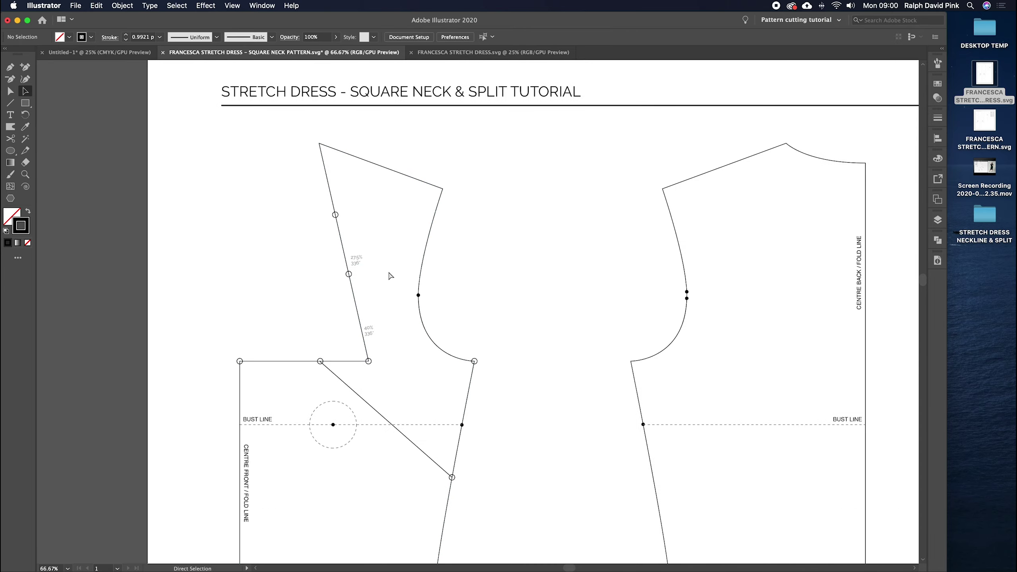
{"action": "key", "text": "super+plus"}
{"action": "left_click_drag", "start_coordinate": [389, 268], "coordinate": [397, 286]}
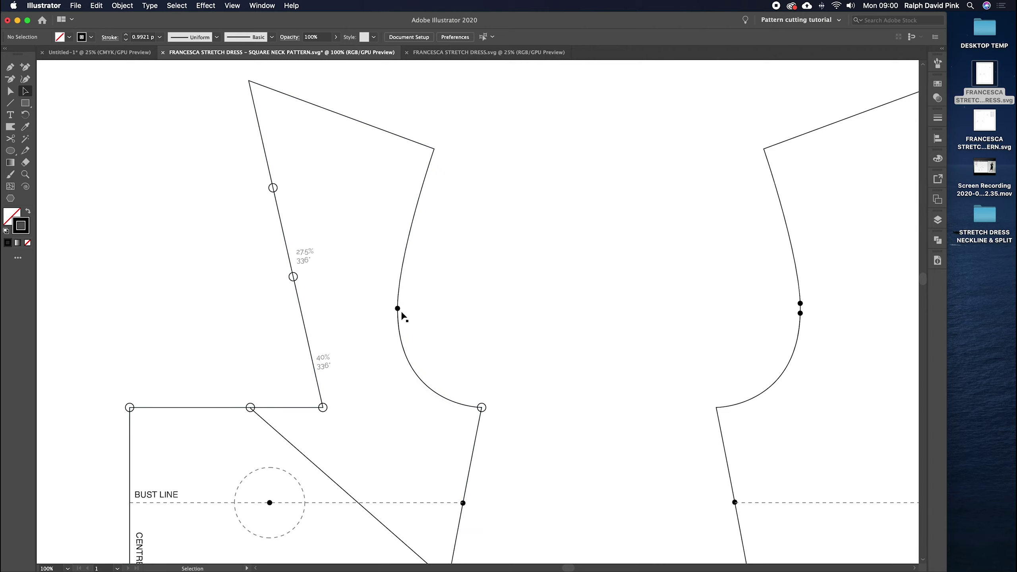
{"action": "left_click", "coordinate": [10, 103]}
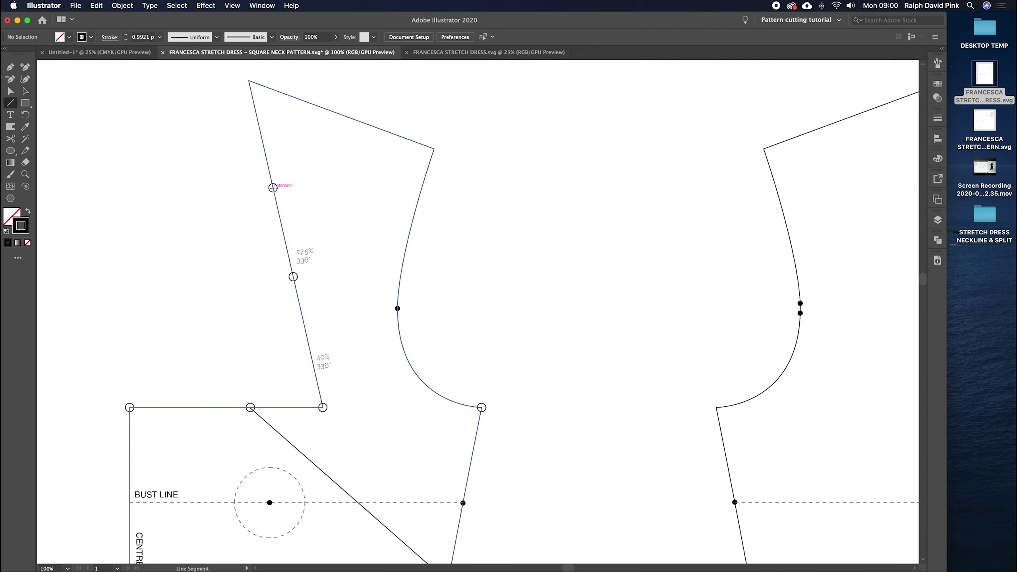
{"action": "left_click", "coordinate": [273, 187]}
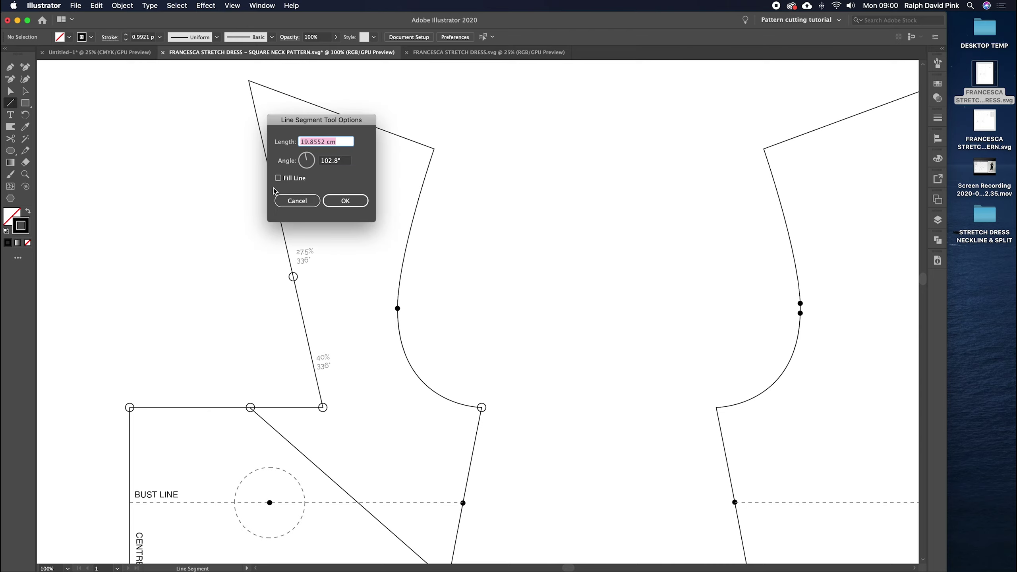
{"action": "left_click_drag", "start_coordinate": [326, 120], "coordinate": [559, 131]}
{"action": "type", "text": "10"}
{"action": "key", "text": "Tab"}
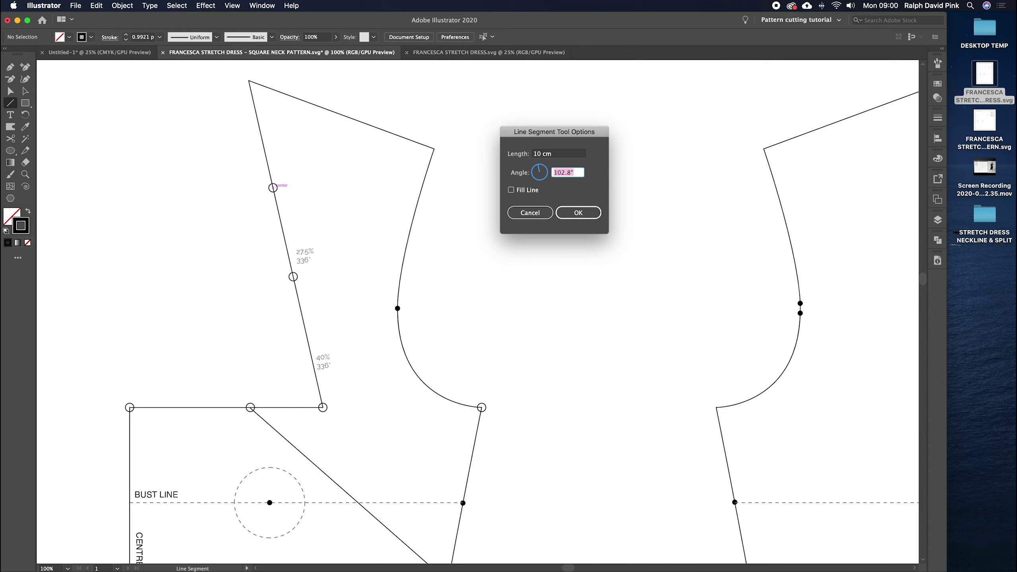
{"action": "type", "text": "336"}
{"action": "left_click", "coordinate": [578, 212]}
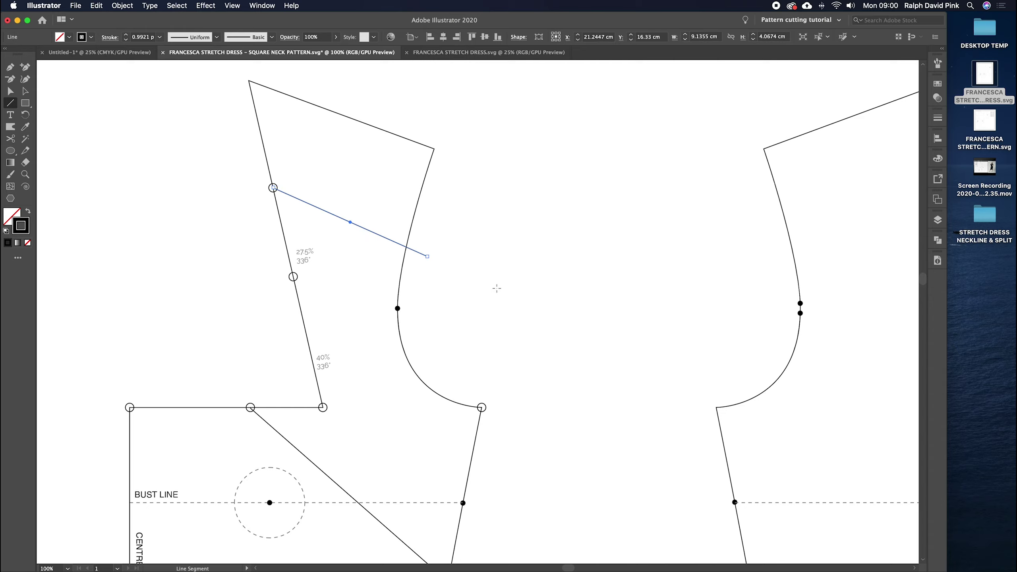
{"action": "key", "text": "a"}
{"action": "left_click", "coordinate": [463, 307]}
Step: Draw a second 10 cm line at 336° from the lower marker on the slanted neckline edge
{"action": "left_click", "coordinate": [10, 103]}
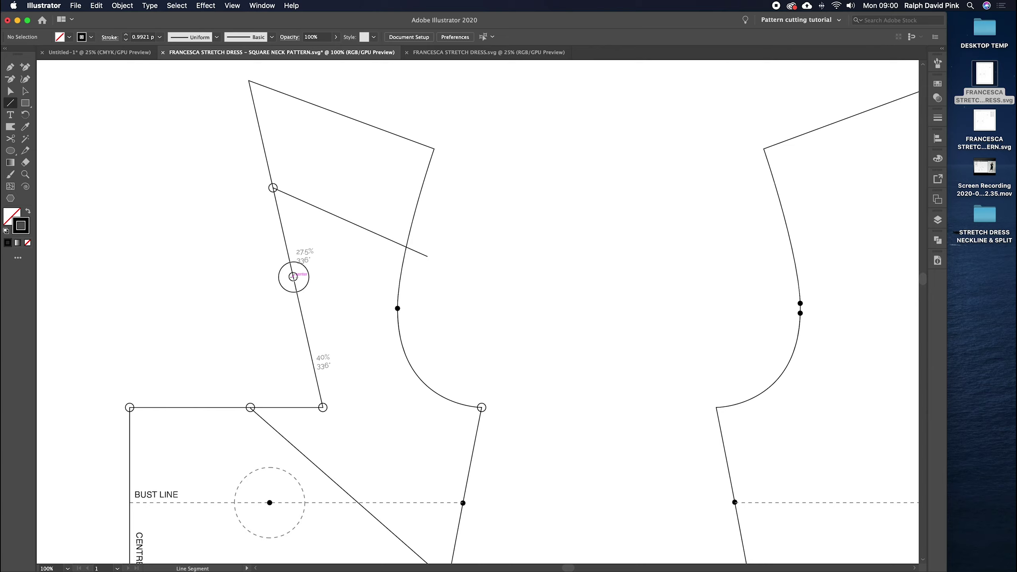
{"action": "left_click", "coordinate": [293, 277]}
{"action": "type", "text": "10"}
{"action": "key", "text": "Tab"}
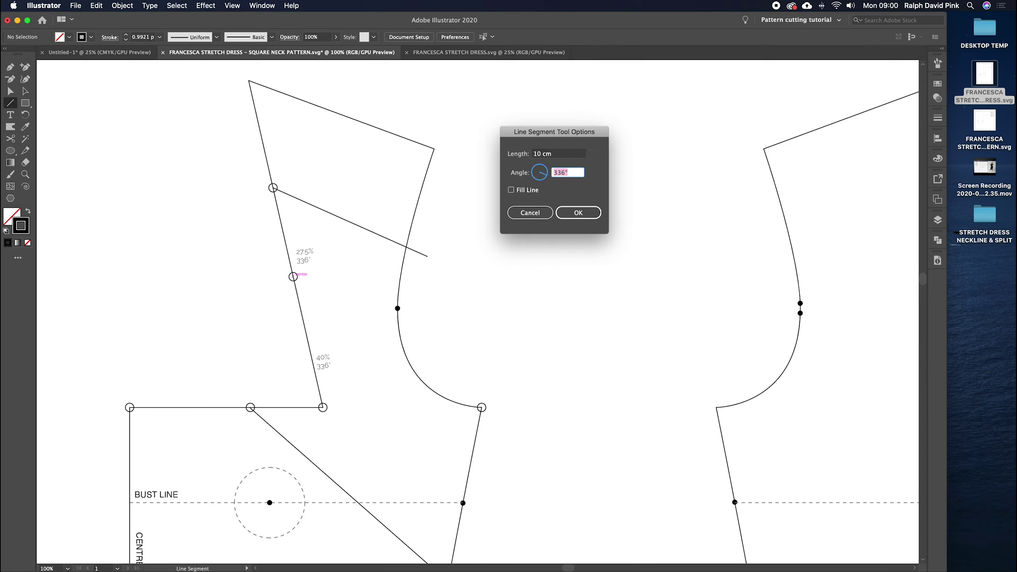
{"action": "key", "text": "Return"}
Step: Delete the 27.5% / 336° and 40% / 336° text labels beside the slanted neckline edge
{"action": "left_click_drag", "start_coordinate": [456, 311], "coordinate": [545, 261]}
{"action": "left_click_drag", "start_coordinate": [450, 230], "coordinate": [454, 239]}
{"action": "key", "text": "v"}
{"action": "left_click", "coordinate": [399, 228]}
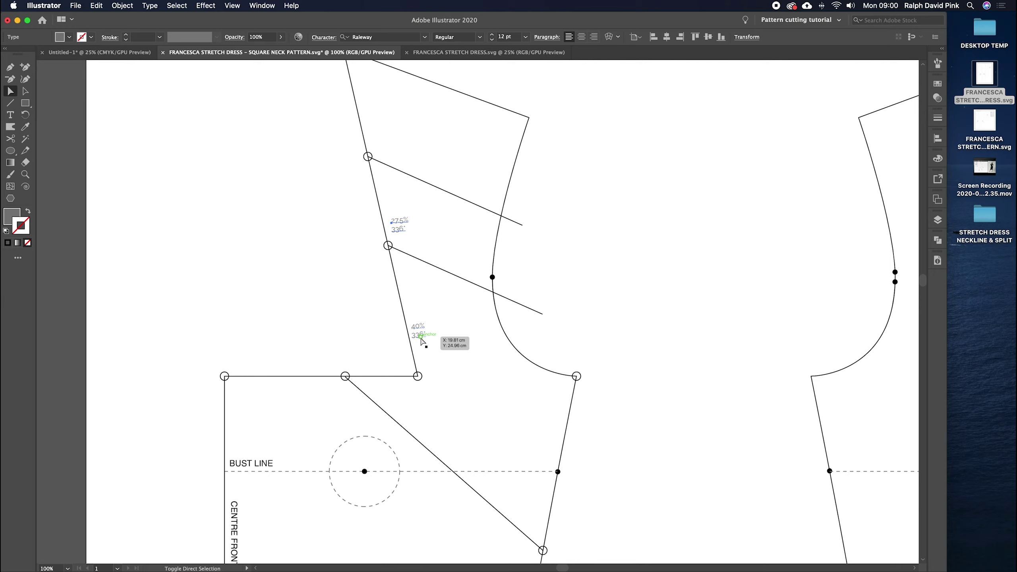
{"action": "key", "text": "Delete"}
Step: Extend the neckline end of the upper 336° line outward past the slanted neckline edge, keeping its angle
{"action": "key", "text": "super+minus"}
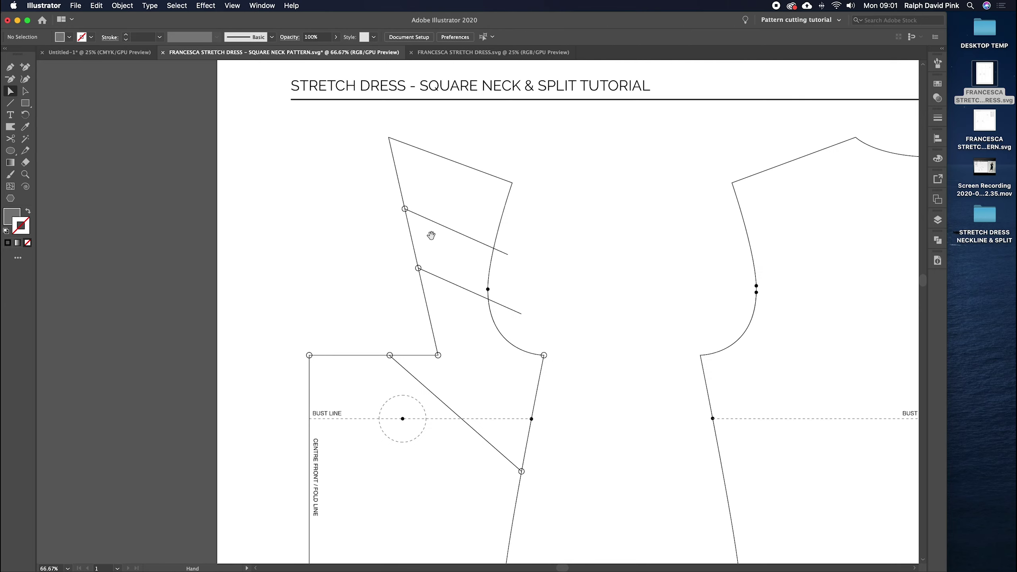
{"action": "left_click", "coordinate": [8, 91]}
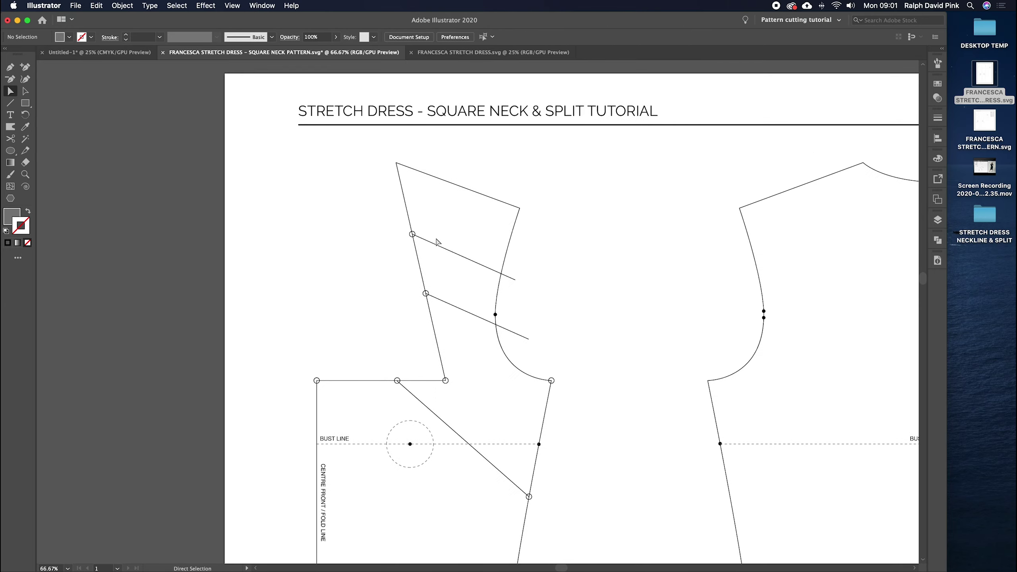
{"action": "left_click", "coordinate": [423, 239]}
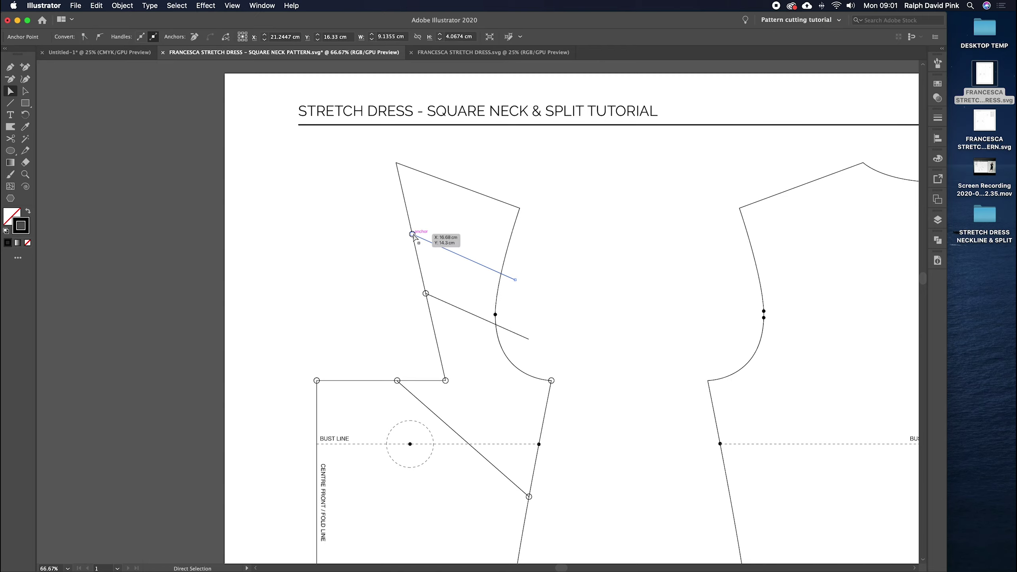
{"action": "left_click", "coordinate": [413, 235]}
{"action": "left_click_drag", "start_coordinate": [412, 235], "coordinate": [368, 215]}
{"action": "left_click", "coordinate": [526, 265]}
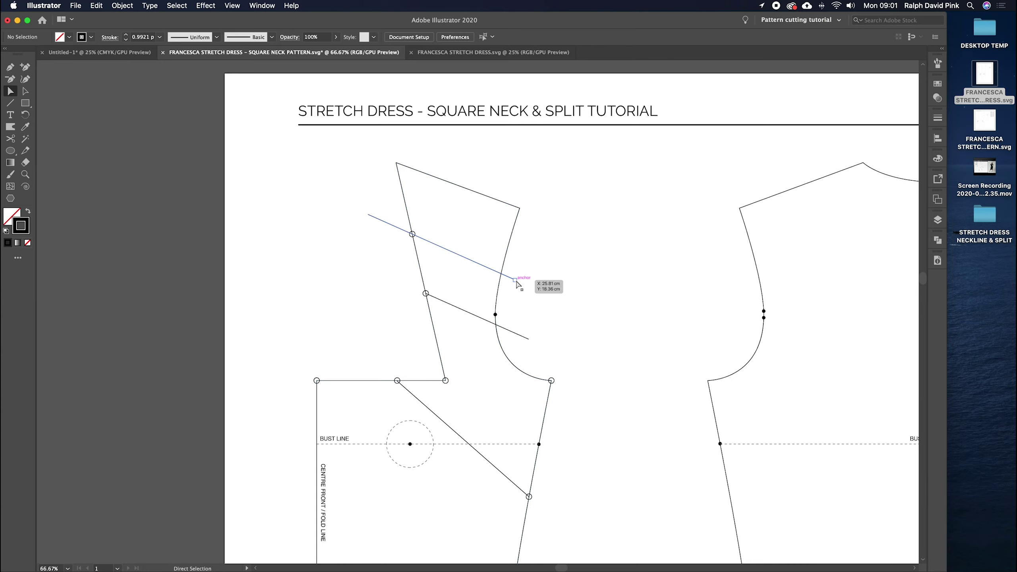
Step: Extend the neckline end of the lower 336° line outward past the slanted neckline edge, keeping its angle
{"action": "scroll", "coordinate": [515, 279], "scroll_direction": "down", "scroll_amount": 1}
{"action": "key", "text": "super+equal"}
{"action": "scroll", "coordinate": [515, 279], "scroll_direction": "up", "scroll_amount": 3}
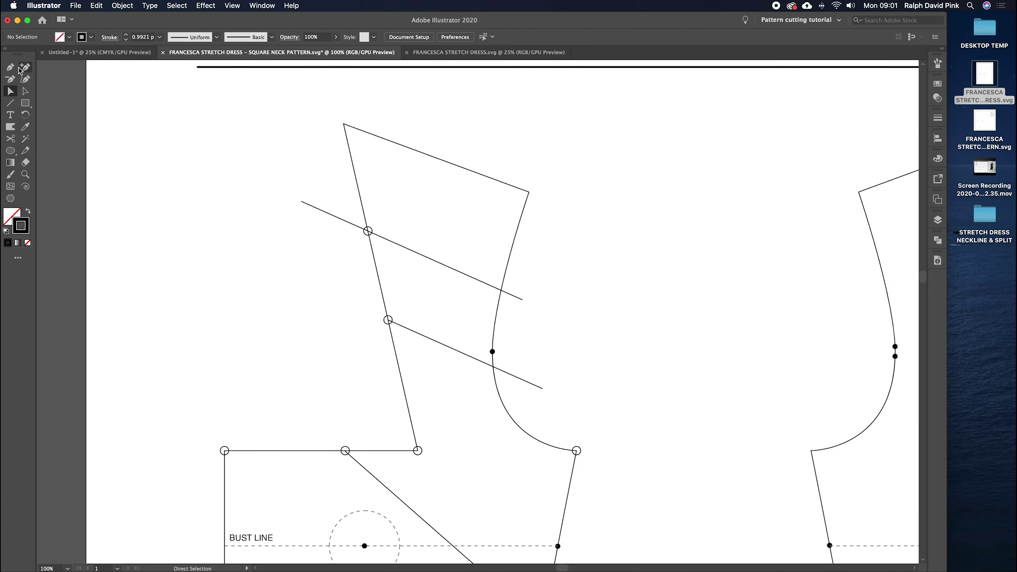
{"action": "left_click", "coordinate": [389, 321]}
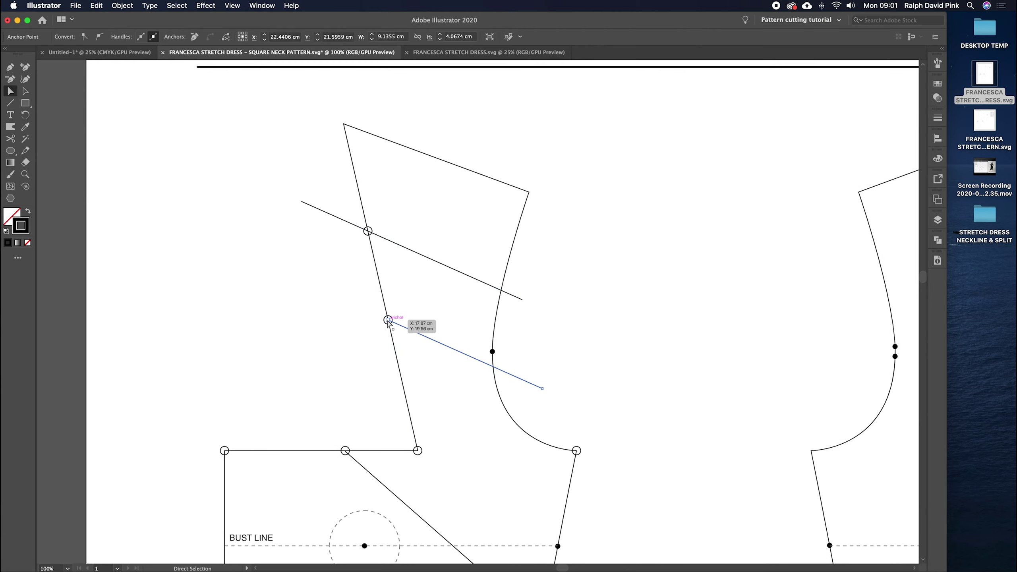
{"action": "left_click_drag", "start_coordinate": [389, 321], "coordinate": [332, 297]}
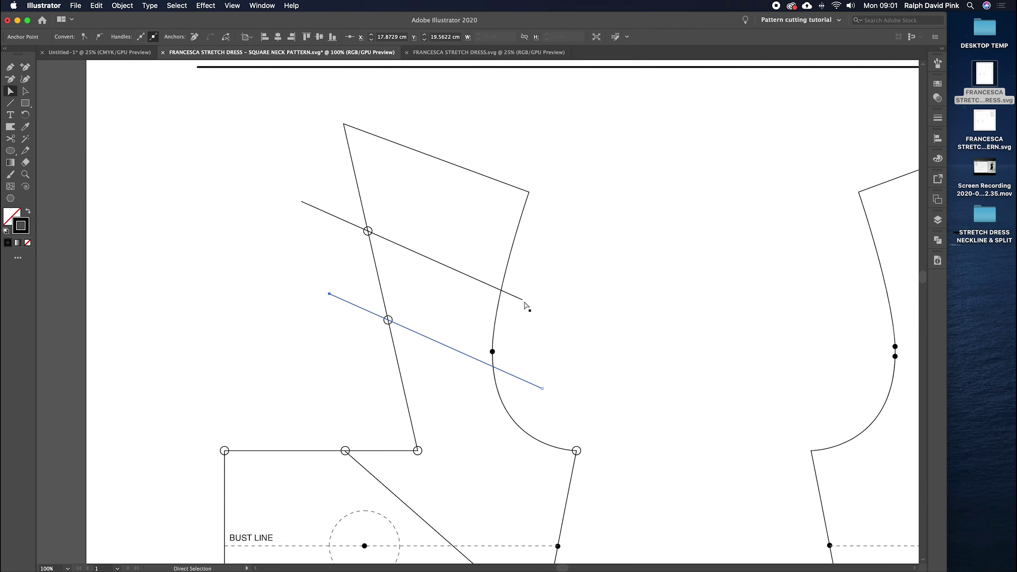
{"action": "left_click", "coordinate": [558, 304]}
Step: Extend both ends of the diagonal bust panel line beyond the square neckline and the side seam
{"action": "scroll", "coordinate": [559, 304], "scroll_direction": "down", "scroll_amount": 8}
{"action": "scroll", "coordinate": [559, 304], "scroll_direction": "left", "scroll_amount": 3}
{"action": "left_click", "coordinate": [421, 288]}
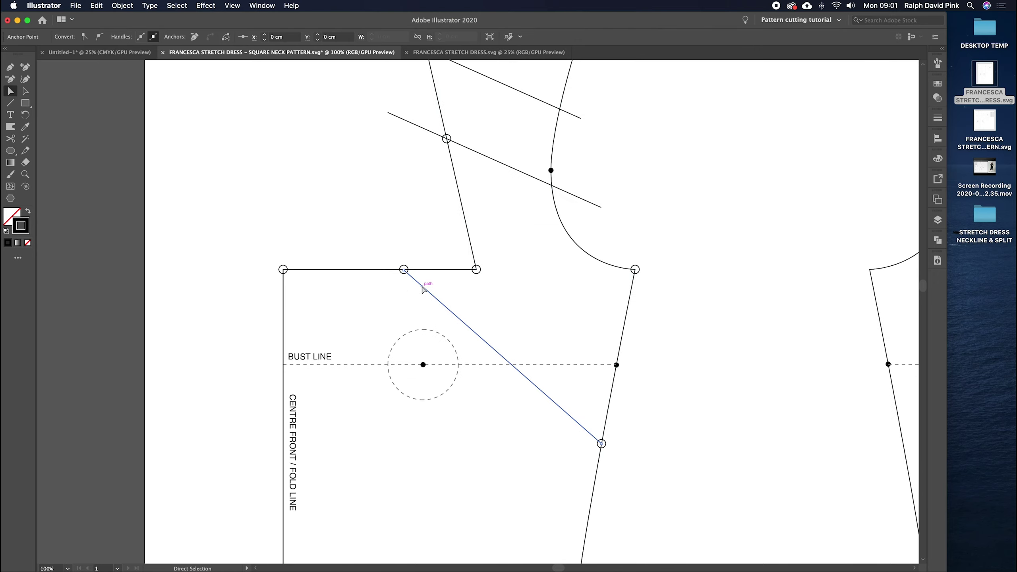
{"action": "left_click", "coordinate": [427, 295]}
{"action": "left_click", "coordinate": [425, 289]}
{"action": "left_click", "coordinate": [404, 271]}
{"action": "left_click_drag", "start_coordinate": [404, 271], "coordinate": [374, 246]}
{"action": "left_click_drag", "start_coordinate": [600, 445], "coordinate": [635, 474]}
Step: Select the two 336° lines and the diagonal bust panel line together and set their stroke weight to 0.2 pt
{"action": "key", "text": "super+minus"}
{"action": "left_click_drag", "start_coordinate": [533, 250], "coordinate": [552, 413]}
{"action": "left_click", "coordinate": [422, 208]}
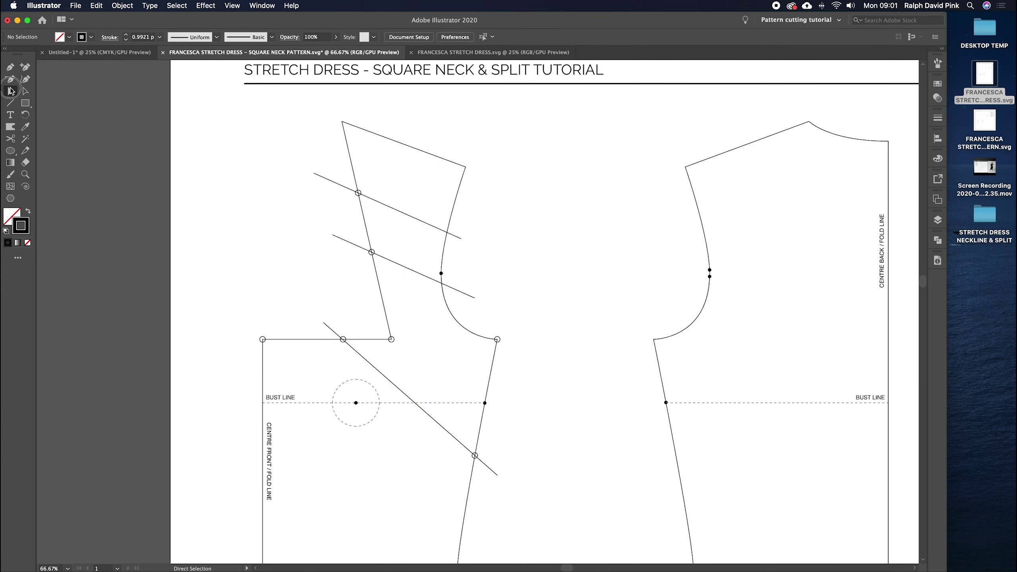
{"action": "left_click_drag", "start_coordinate": [417, 189], "coordinate": [408, 310]}
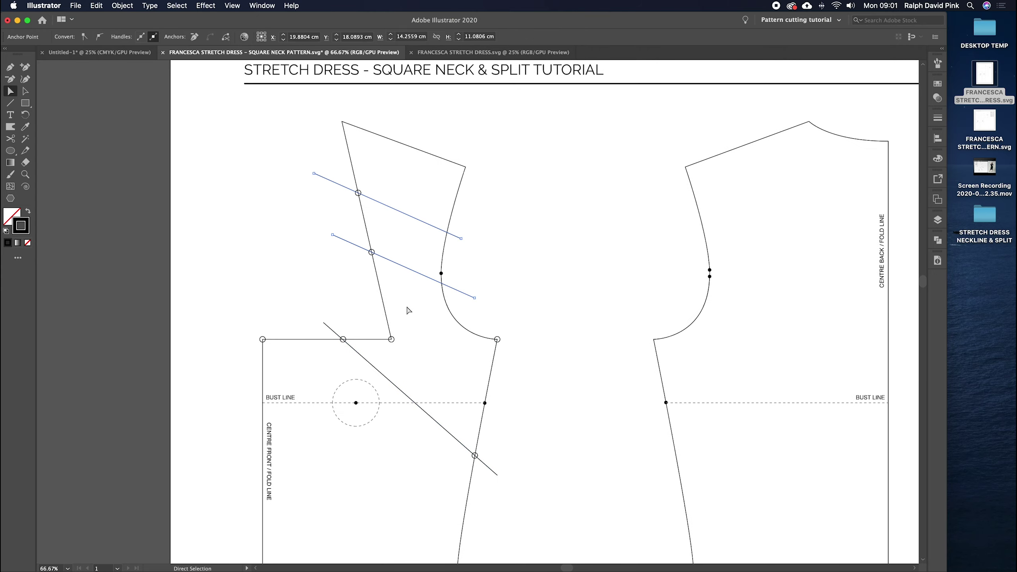
{"action": "left_click_drag", "start_coordinate": [411, 373], "coordinate": [390, 395]}
{"action": "left_click", "coordinate": [936, 119]}
{"action": "left_click", "coordinate": [861, 130]}
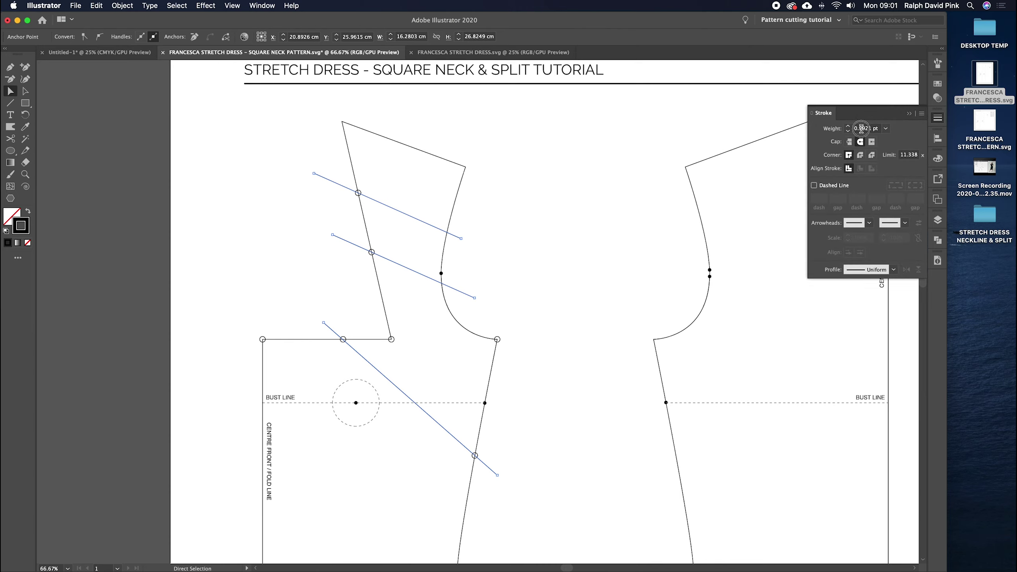
{"action": "type", "text": "0.2"}
{"action": "key", "text": "Return"}
{"action": "key", "text": "super+equal"}
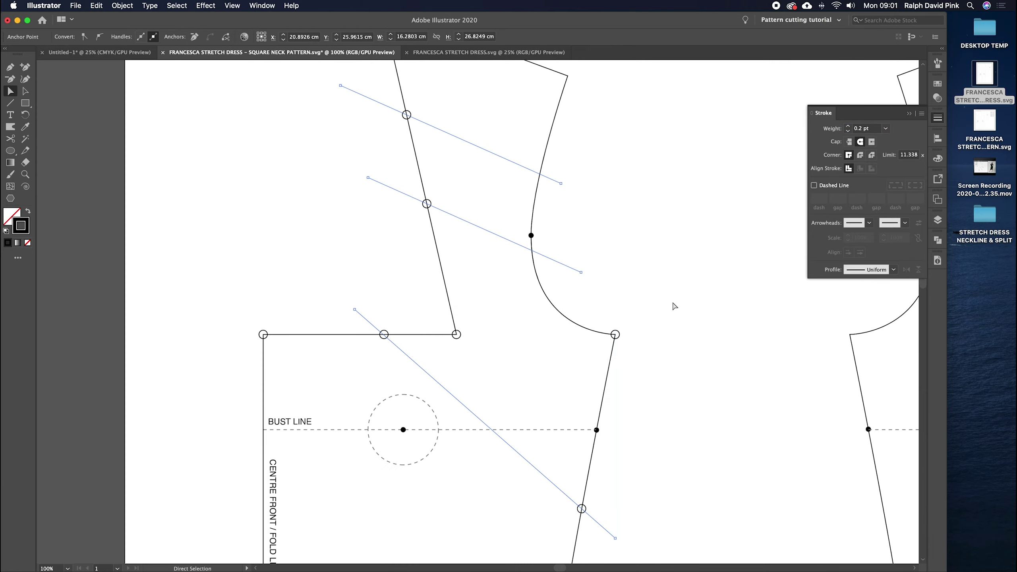
Step: Set the stroke weight of the three selected lines to 4 pt
{"action": "left_click", "coordinate": [804, 131]}
{"action": "type", "text": "4"}
{"action": "key", "text": "Return"}
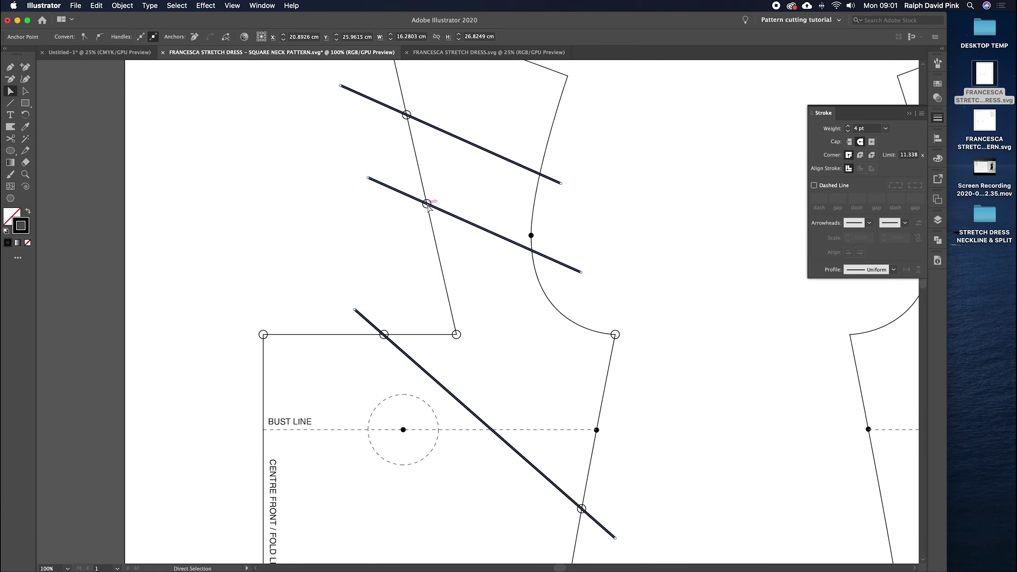
Step: Return the stroke weight of the two strap lines and the diagonal bust panel line to 0.2 pt
{"action": "key", "text": "super+equal"}
{"action": "left_click_drag", "start_coordinate": [583, 249], "coordinate": [523, 368]}
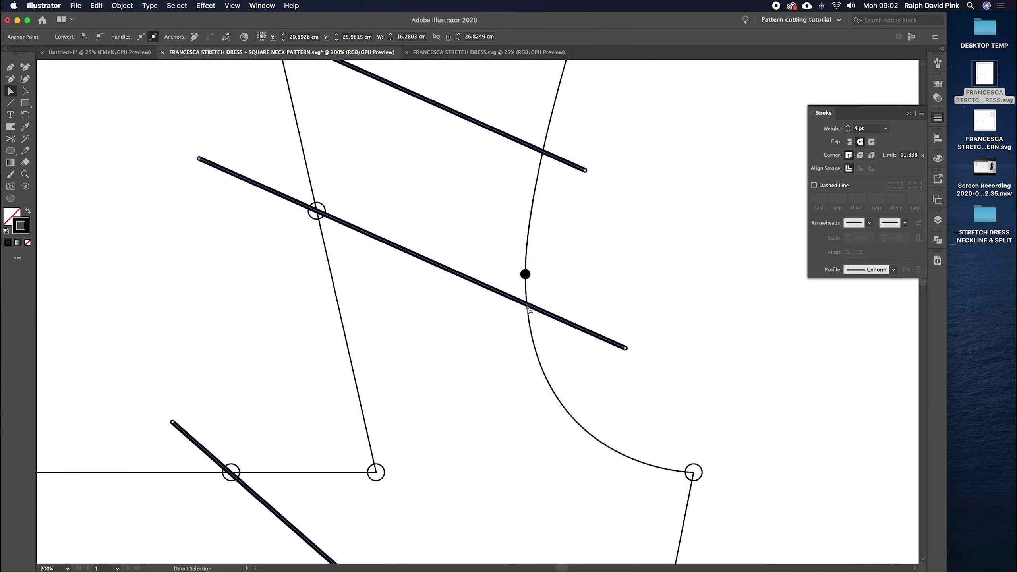
{"action": "left_click", "coordinate": [826, 129]}
{"action": "key", "text": "Return"}
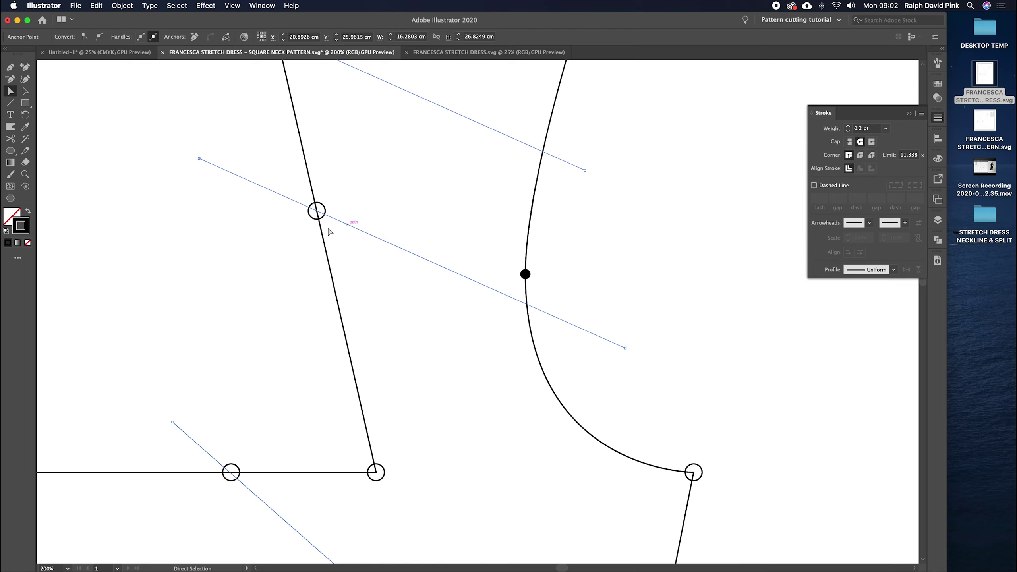
Step: Expand the fill and stroke of the three selected lines into outlined shapes
{"action": "key", "text": "super+minus"}
{"action": "key", "text": "super+minus"}
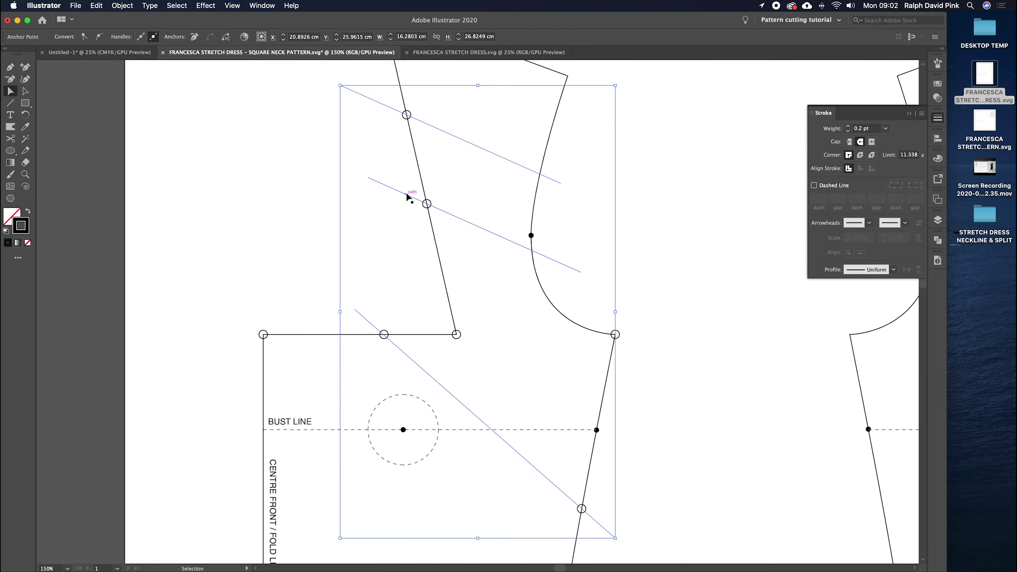
{"action": "left_click_drag", "start_coordinate": [456, 229], "coordinate": [445, 254]}
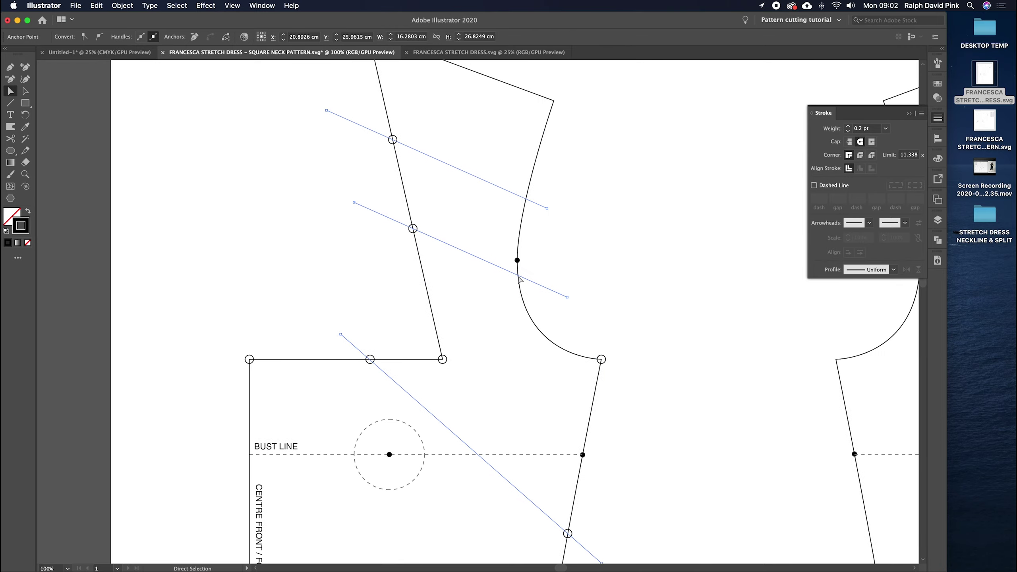
{"action": "left_click", "coordinate": [122, 5]}
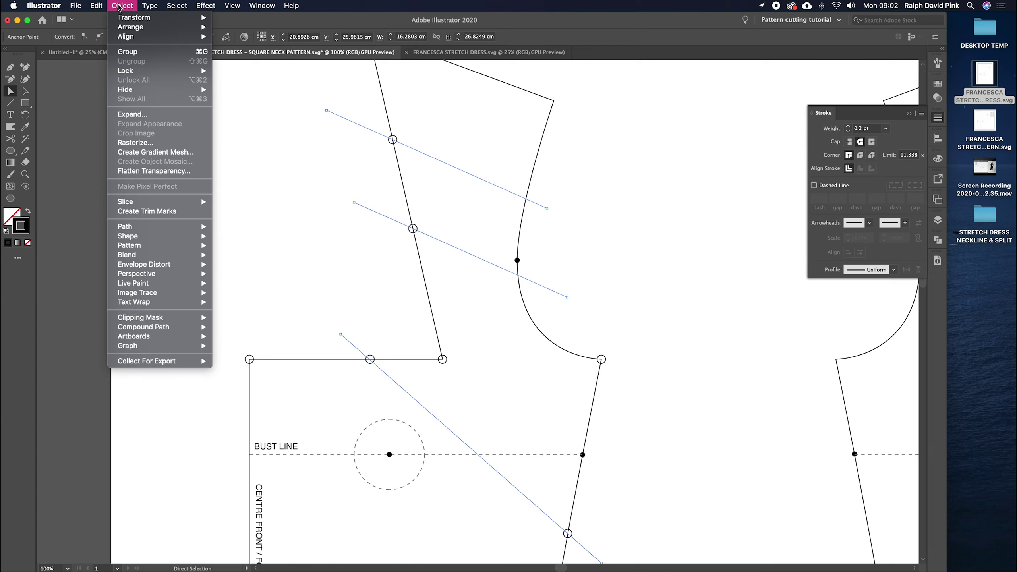
{"action": "left_click", "coordinate": [166, 122]}
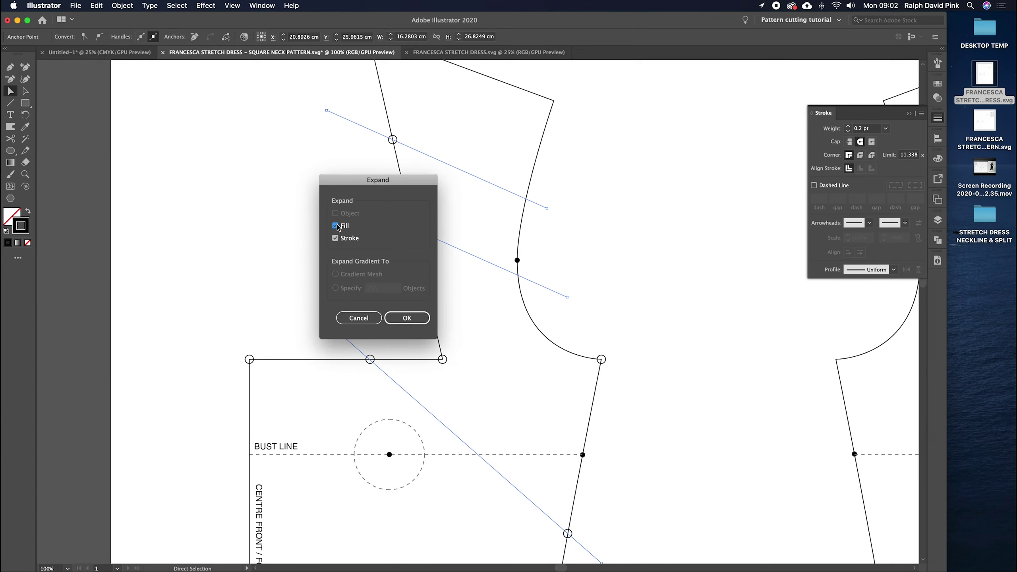
{"action": "left_click", "coordinate": [407, 318]}
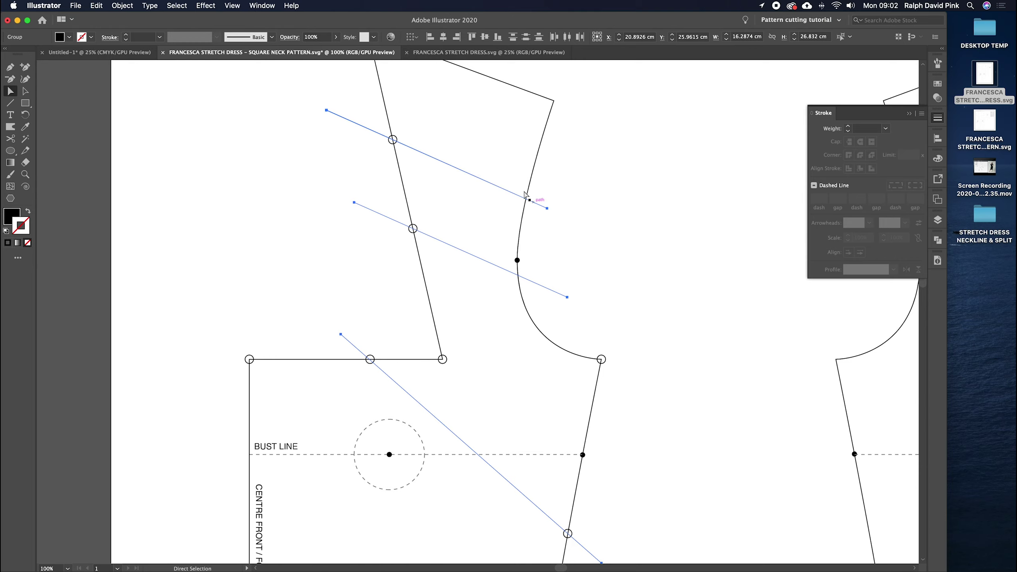
Step: Try moving the expanded upper strap line away from the dress piece, and undo the move
{"action": "left_click", "coordinate": [507, 168]}
{"action": "left_click_drag", "start_coordinate": [490, 182], "coordinate": [499, 141]}
{"action": "key", "text": "super+z"}
{"action": "left_click", "coordinate": [591, 189]}
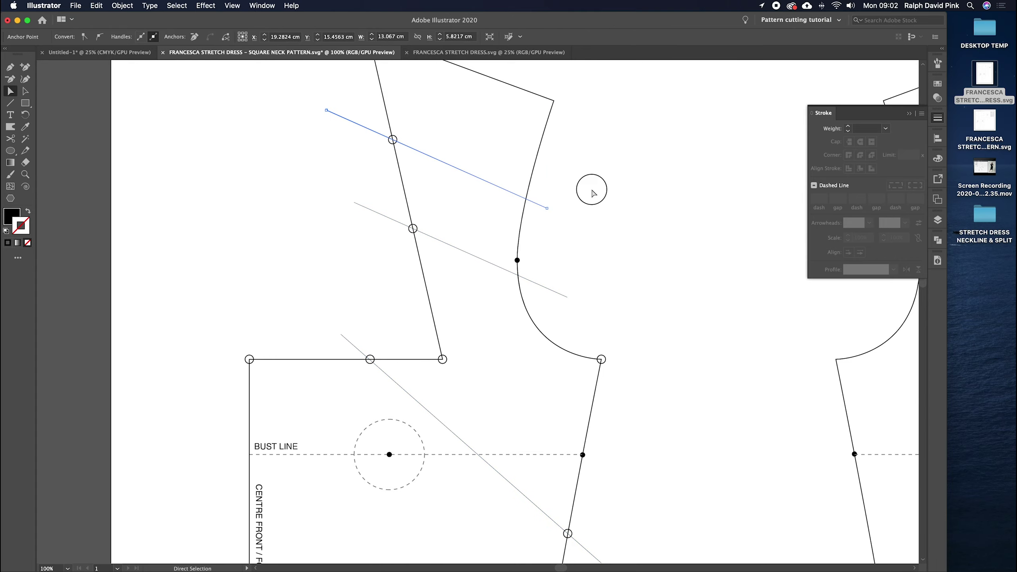
Step: Select the group of three expanded lines and bring it to the front of the dress front piece
{"action": "key", "text": "super+minus"}
{"action": "left_click", "coordinate": [24, 91]}
{"action": "left_click", "coordinate": [484, 226]}
{"action": "left_click", "coordinate": [458, 385], "text": "shift"}
{"action": "left_click", "coordinate": [128, 8]}
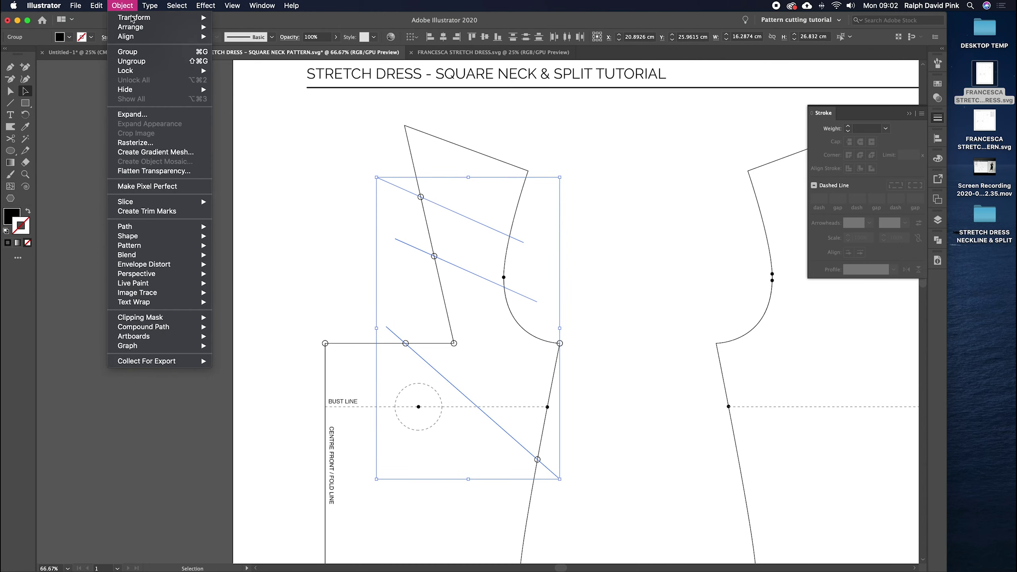
{"action": "mouse_move", "coordinate": [137, 29]}
{"action": "left_click", "coordinate": [255, 29]}
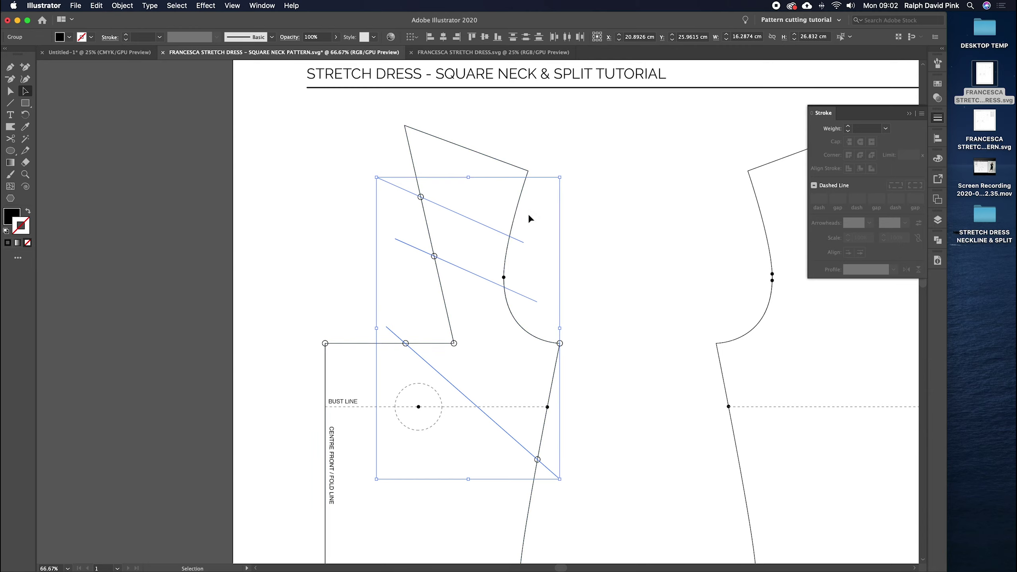
Step: Add the dress front outline to the selection and cut it along the three lines with Pathfinder's Minus Front
{"action": "left_click", "coordinate": [500, 210], "text": "shift"}
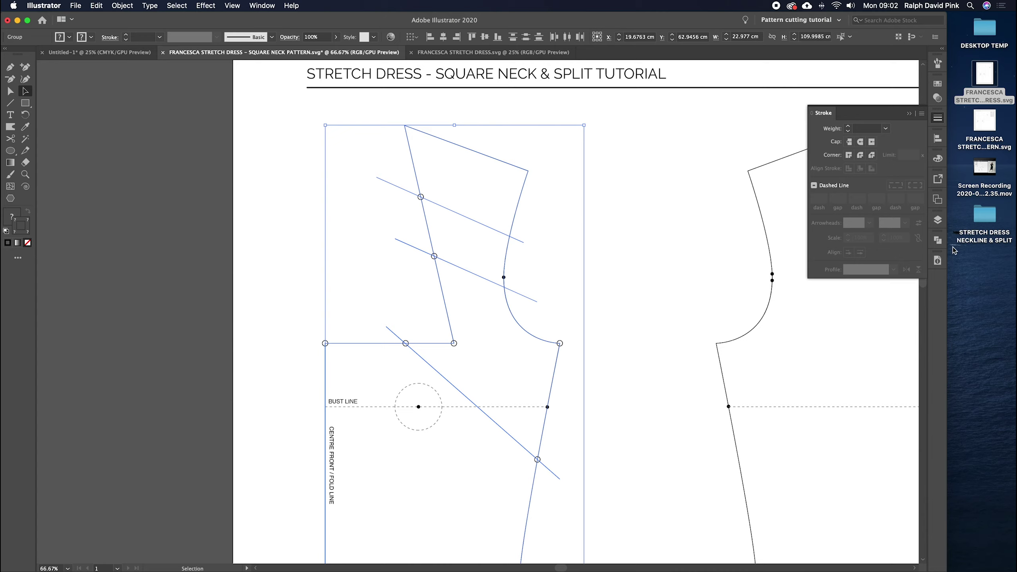
{"action": "left_click", "coordinate": [937, 240]}
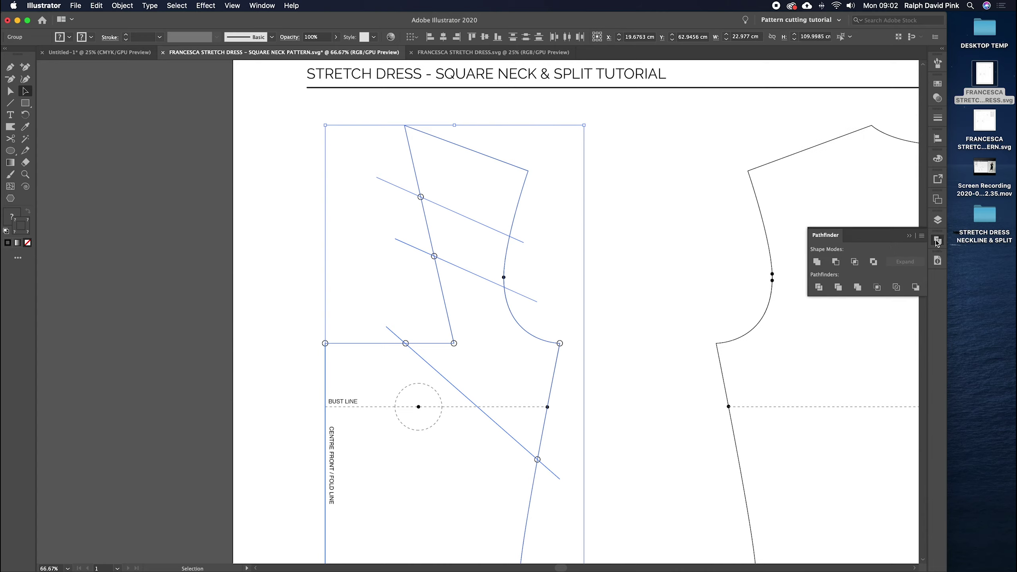
{"action": "left_click", "coordinate": [837, 262]}
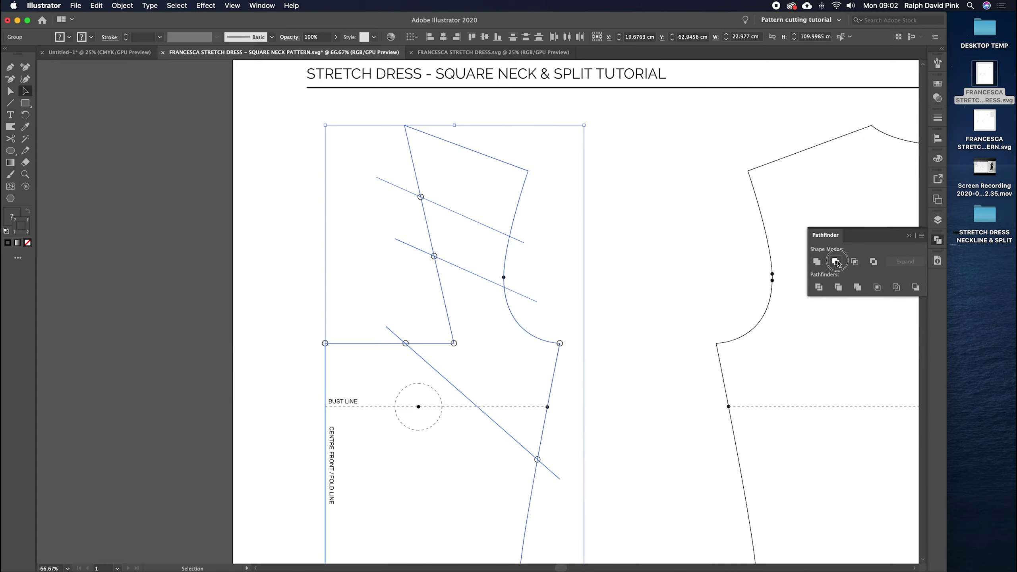
{"action": "left_click", "coordinate": [572, 256]}
Step: Try moving the cut shoulder piece and the strap piece aside to test the separation, undoing each move
{"action": "scroll", "coordinate": [584, 252], "scroll_direction": "down", "scroll_amount": 2}
{"action": "scroll", "coordinate": [584, 253], "scroll_direction": "left", "scroll_amount": 2}
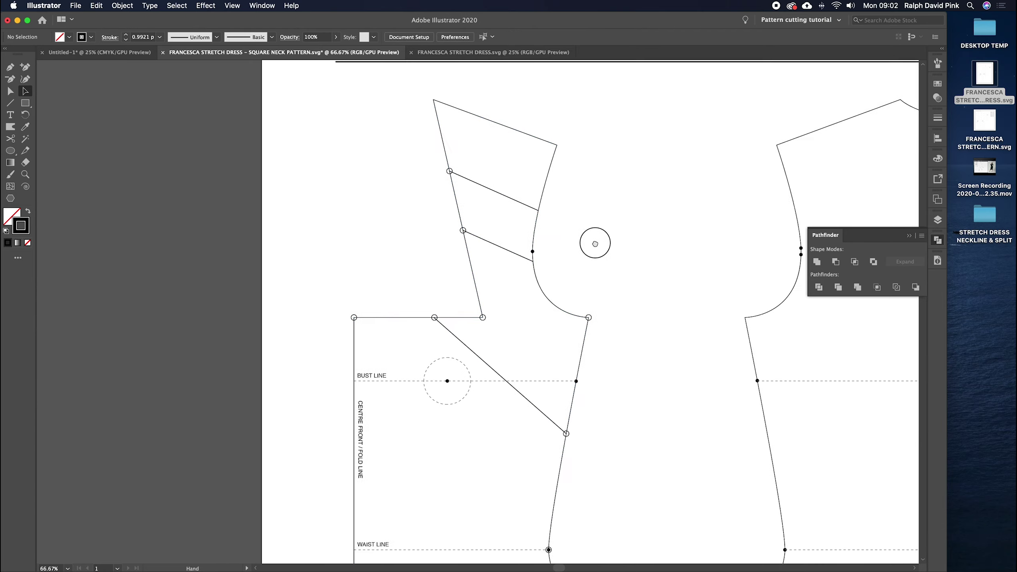
{"action": "left_click", "coordinate": [549, 177]}
{"action": "left_click_drag", "start_coordinate": [551, 182], "coordinate": [662, 164]}
{"action": "key", "text": "super+z"}
{"action": "left_click", "coordinate": [539, 221]}
{"action": "left_click_drag", "start_coordinate": [537, 216], "coordinate": [619, 219]}
{"action": "key", "text": "super+z"}
{"action": "left_click", "coordinate": [607, 217]}
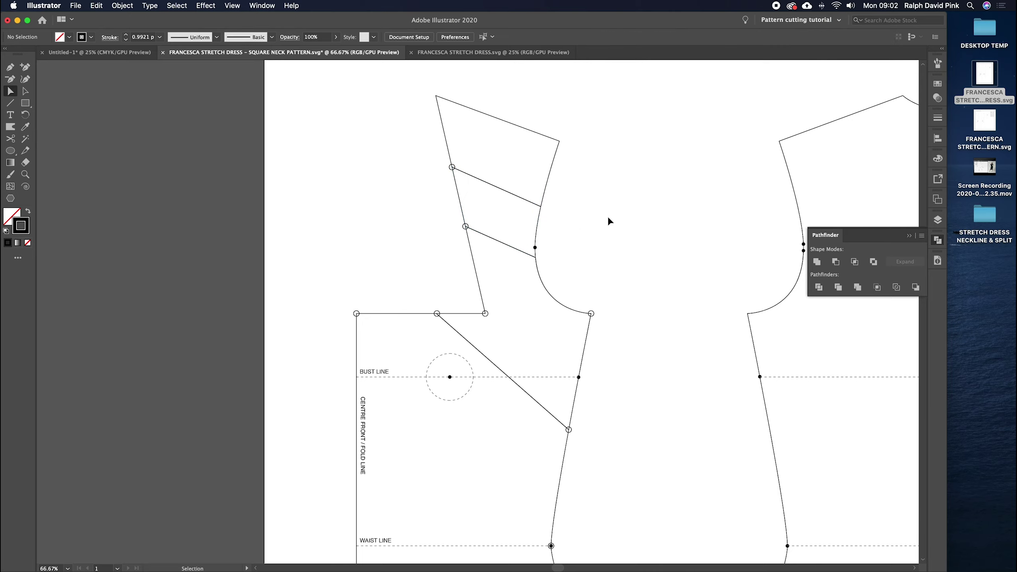
Step: Delete the open circle markers along the square neckline, underarm, side seam and strap lines, and close the Pathfinder panel
{"action": "key", "text": "super+="}
{"action": "key", "text": "v"}
{"action": "left_click", "coordinate": [649, 315]}
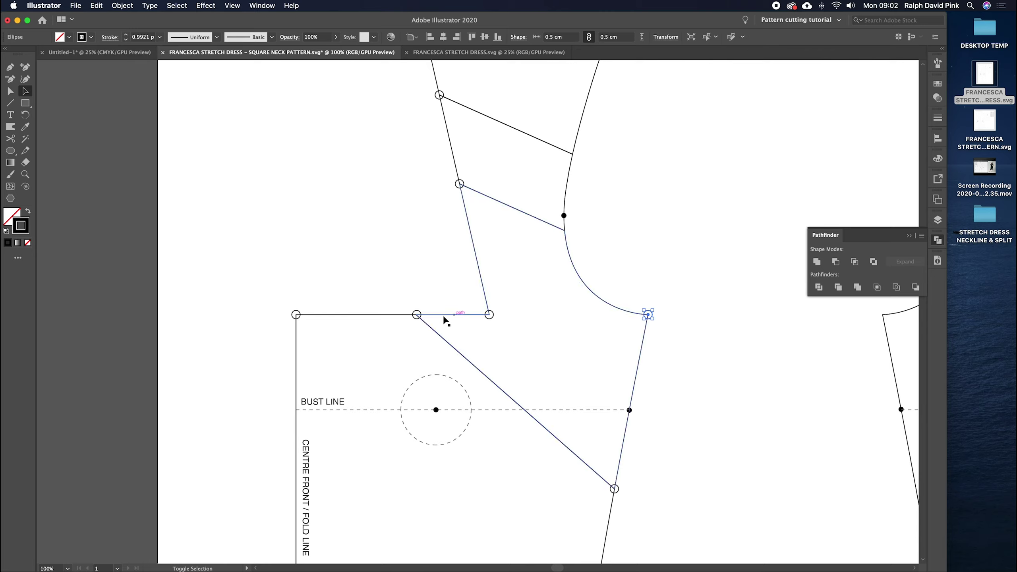
{"action": "left_click", "coordinate": [489, 315], "text": "shift"}
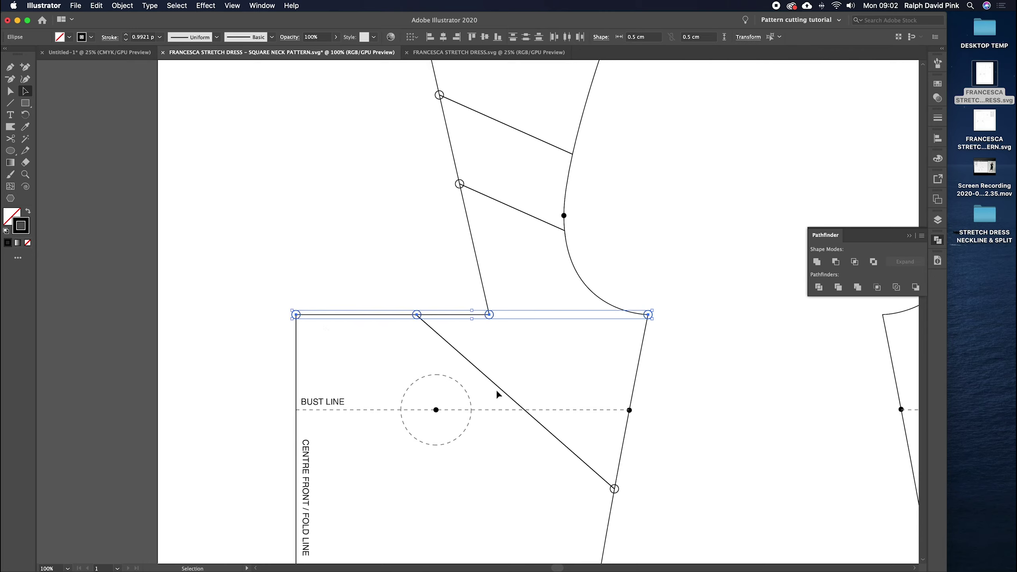
{"action": "key", "text": "Delete"}
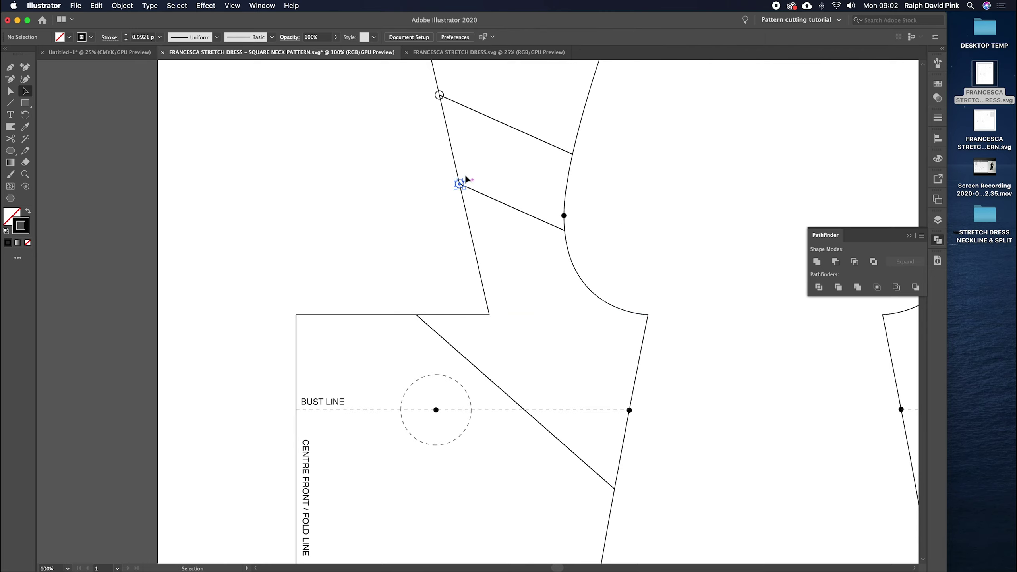
{"action": "scroll", "coordinate": [461, 272], "scroll_direction": "up", "scroll_amount": 5}
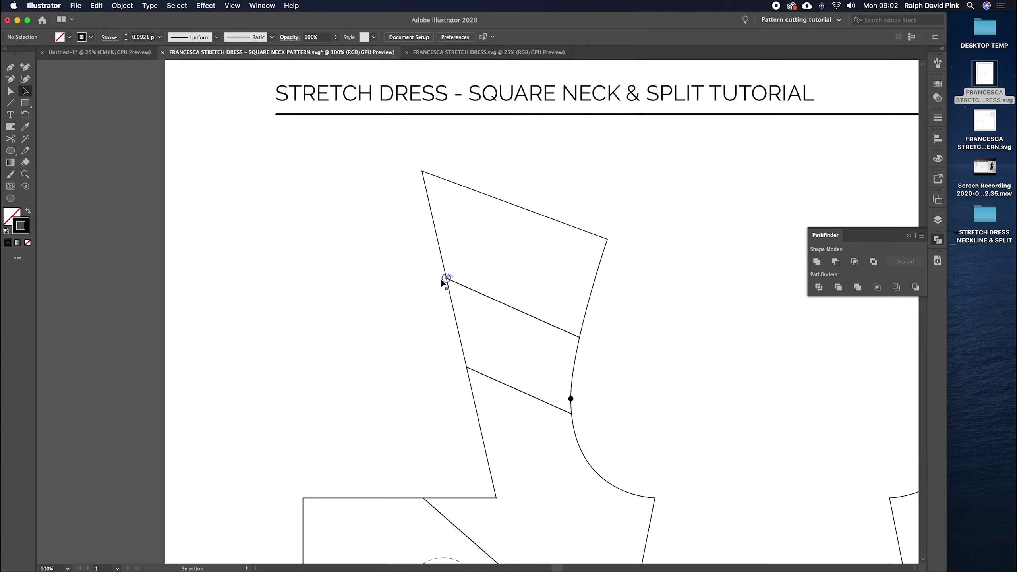
{"action": "left_click", "coordinate": [443, 280]}
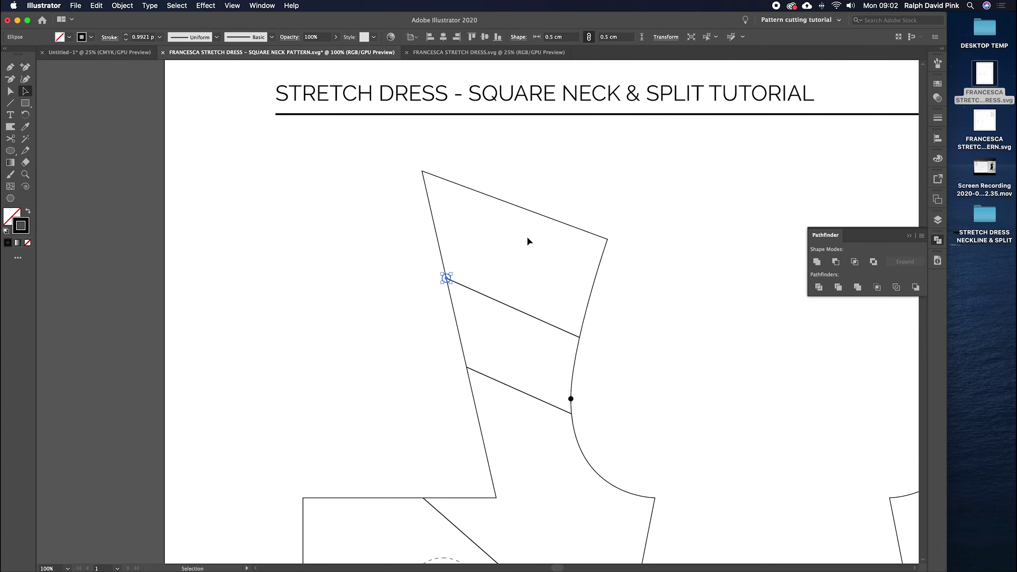
{"action": "left_click", "coordinate": [527, 238]}
{"action": "left_click_drag", "start_coordinate": [722, 332], "coordinate": [705, 243]}
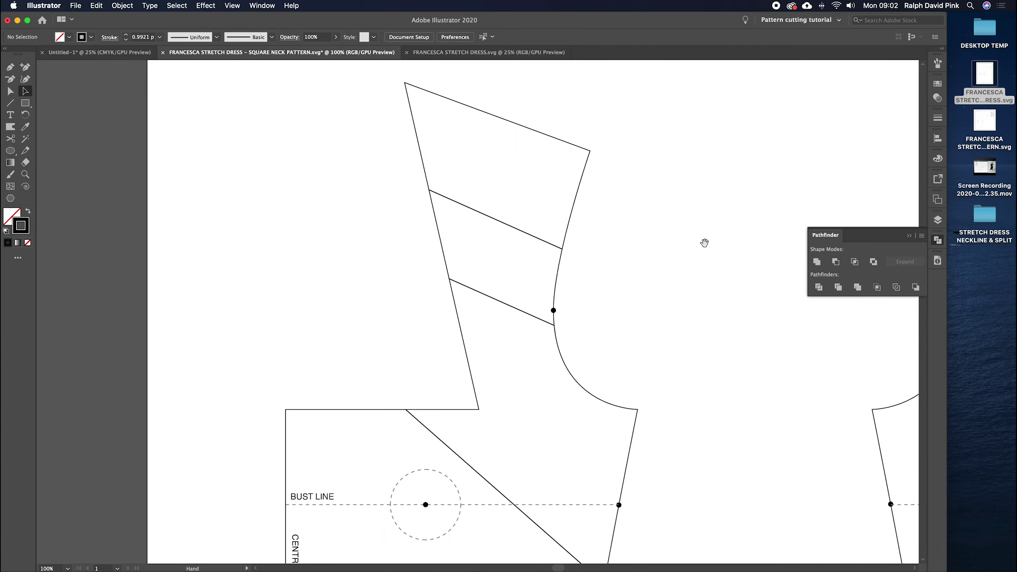
{"action": "left_click", "coordinate": [907, 236]}
{"action": "key", "text": "super+minus"}
{"action": "scroll", "coordinate": [641, 292], "scroll_direction": "left", "scroll_amount": 2}
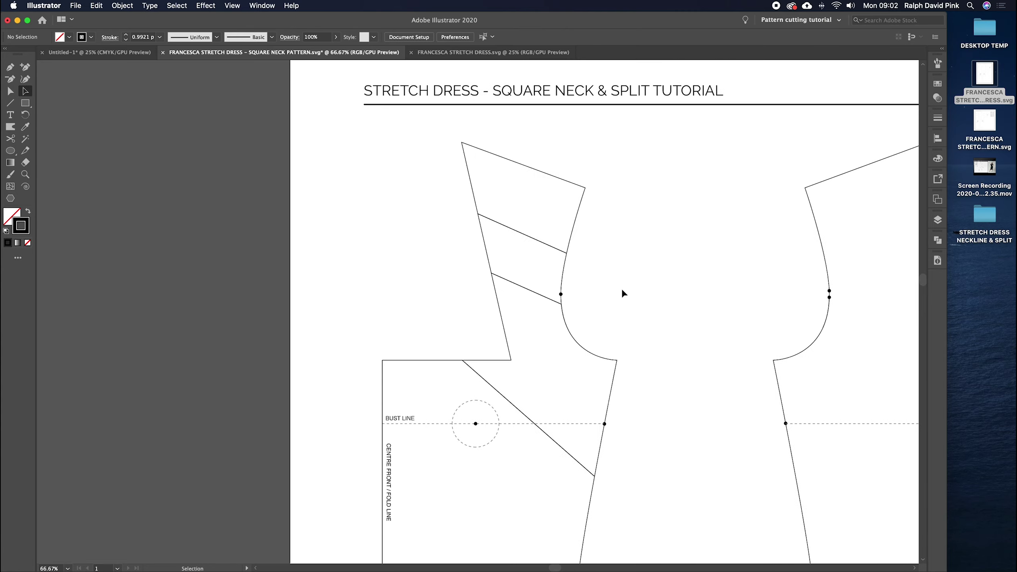
{"action": "key", "text": "super+equal"}
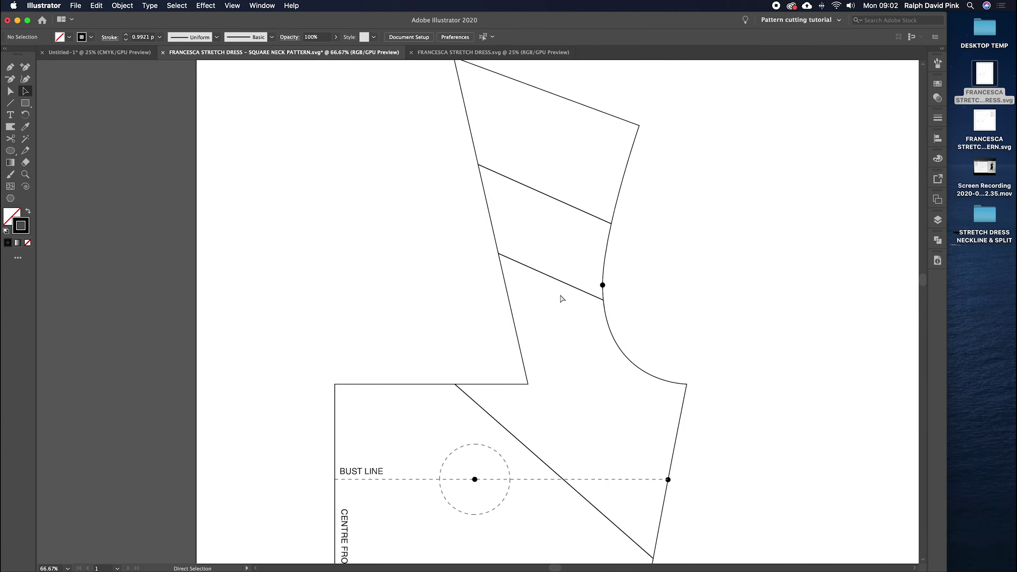
{"action": "key", "text": "super+equal"}
{"action": "scroll", "coordinate": [560, 294], "scroll_direction": "right", "scroll_amount": 5}
{"action": "scroll", "coordinate": [560, 294], "scroll_direction": "up", "scroll_amount": 3}
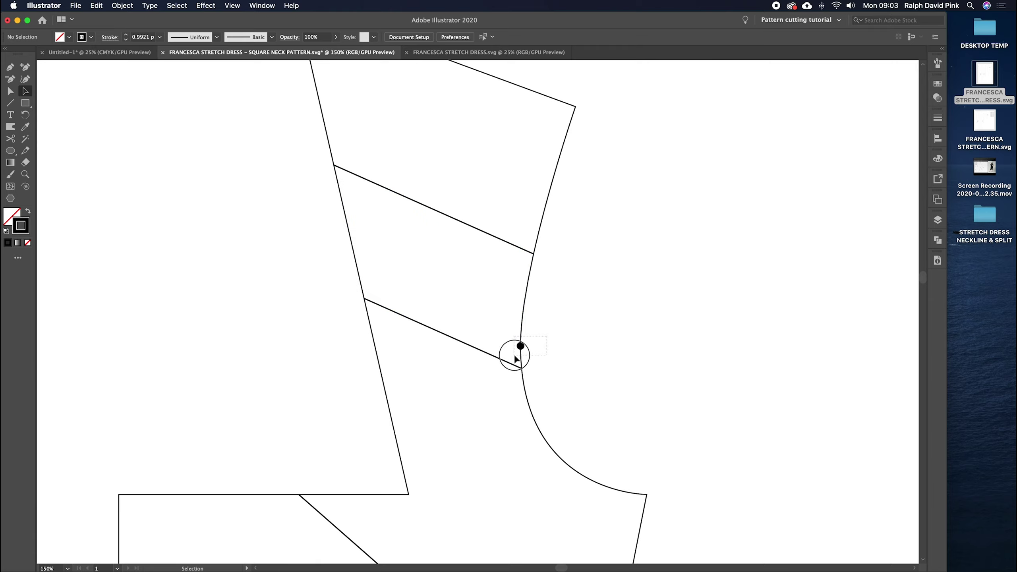
{"action": "left_click", "coordinate": [522, 349]}
{"action": "left_click", "coordinate": [570, 243]}
{"action": "key", "text": "super+minus"}
{"action": "left_click_drag", "start_coordinate": [572, 241], "coordinate": [576, 263]}
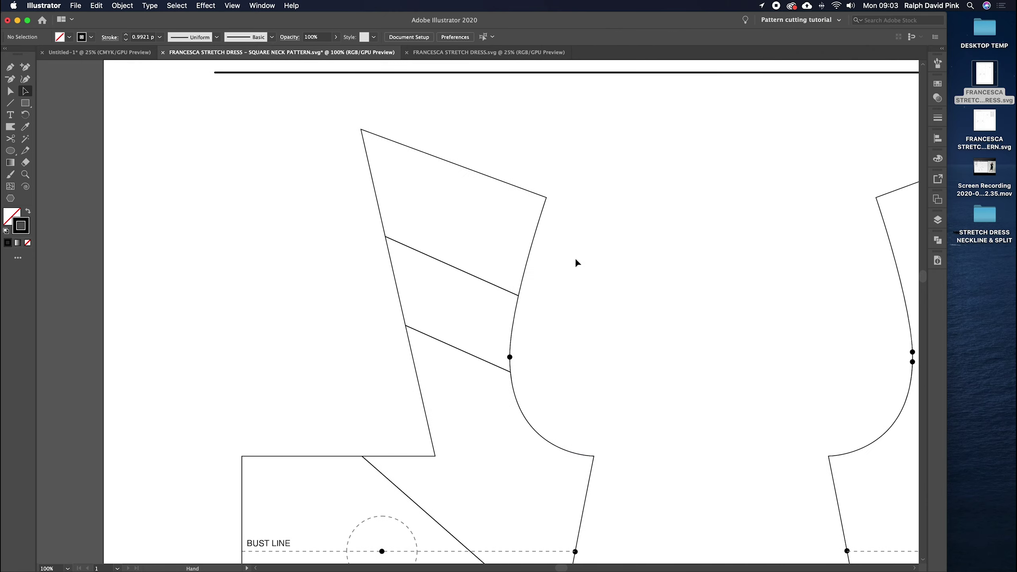
Step: Ungroup the cut dress front so its shoulder, strap and bust pieces can be selected individually
{"action": "left_click", "coordinate": [507, 293]}
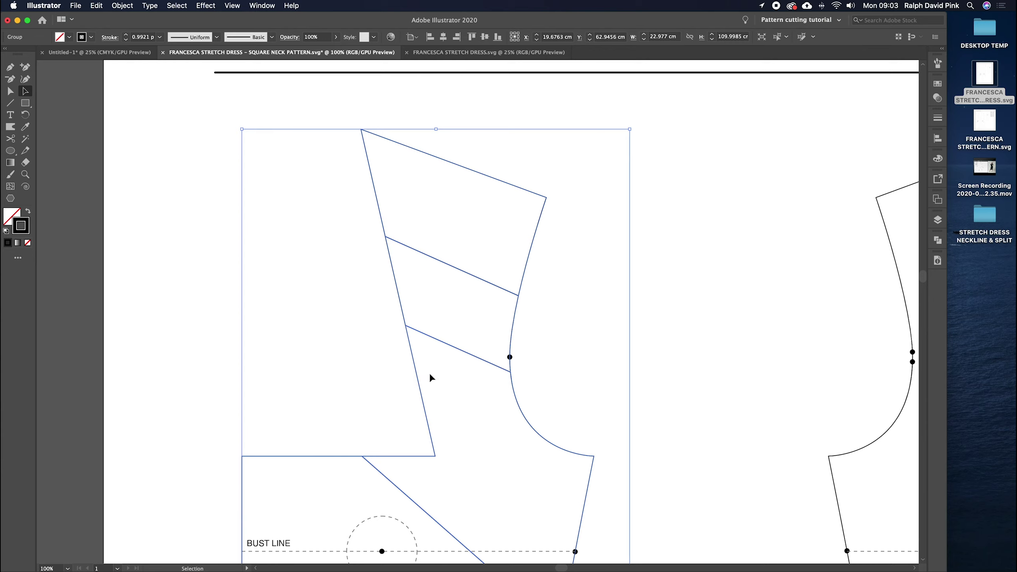
{"action": "left_click", "coordinate": [574, 277]}
{"action": "left_click_drag", "start_coordinate": [243, 137], "coordinate": [434, 250]}
{"action": "left_click", "coordinate": [122, 6]}
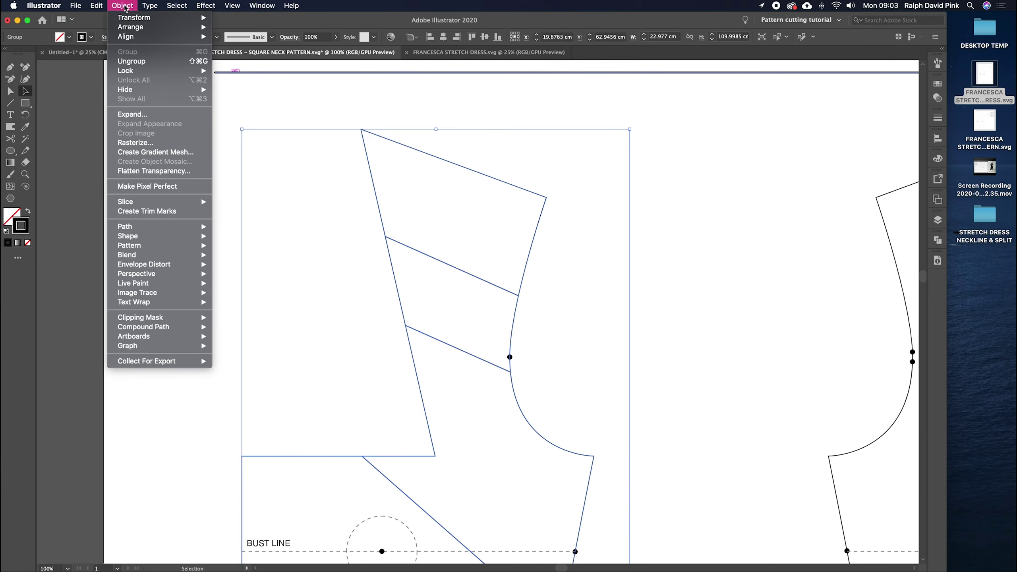
{"action": "left_click", "coordinate": [131, 62]}
{"action": "left_click", "coordinate": [568, 266]}
{"action": "left_click", "coordinate": [527, 266]}
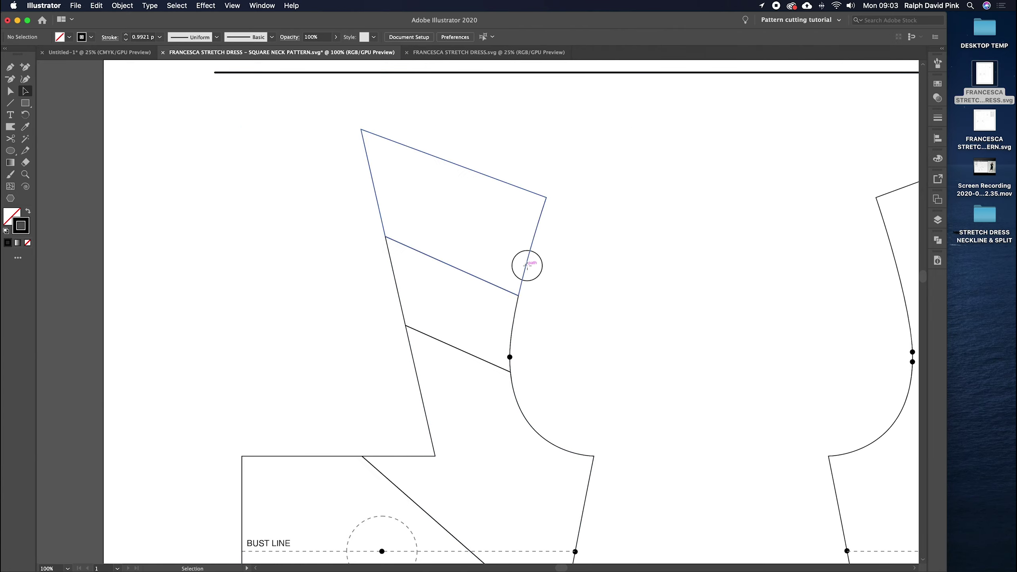
{"action": "left_click", "coordinate": [513, 325]}
{"action": "left_click", "coordinate": [512, 377]}
{"action": "left_click", "coordinate": [547, 342]}
Step: Try grouping the middle strap piece with its armhole notch and moving it aside, undoing the moves and the grouping
{"action": "left_click", "coordinate": [23, 91]}
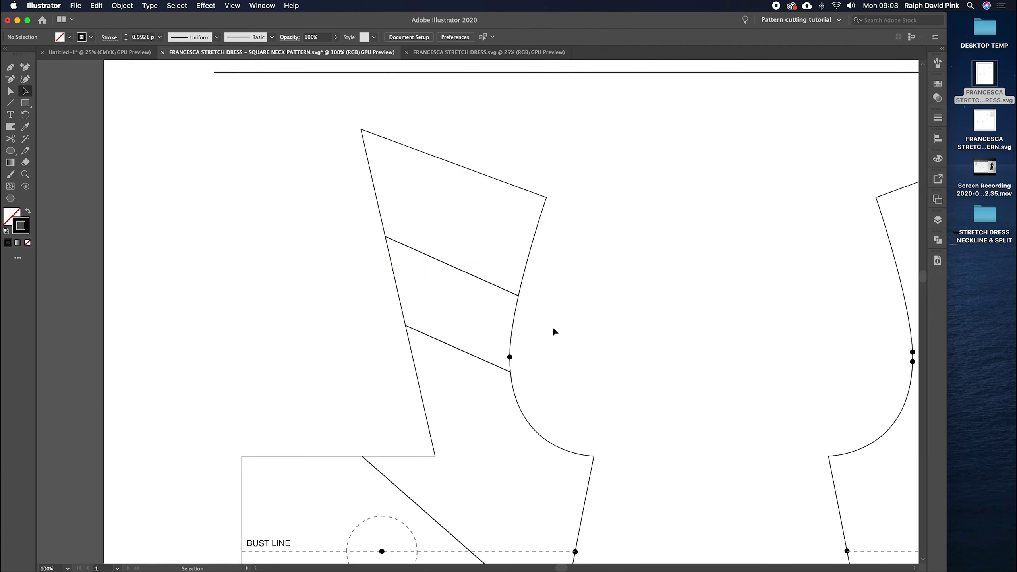
{"action": "left_click", "coordinate": [513, 356]}
{"action": "left_click", "coordinate": [120, 5]}
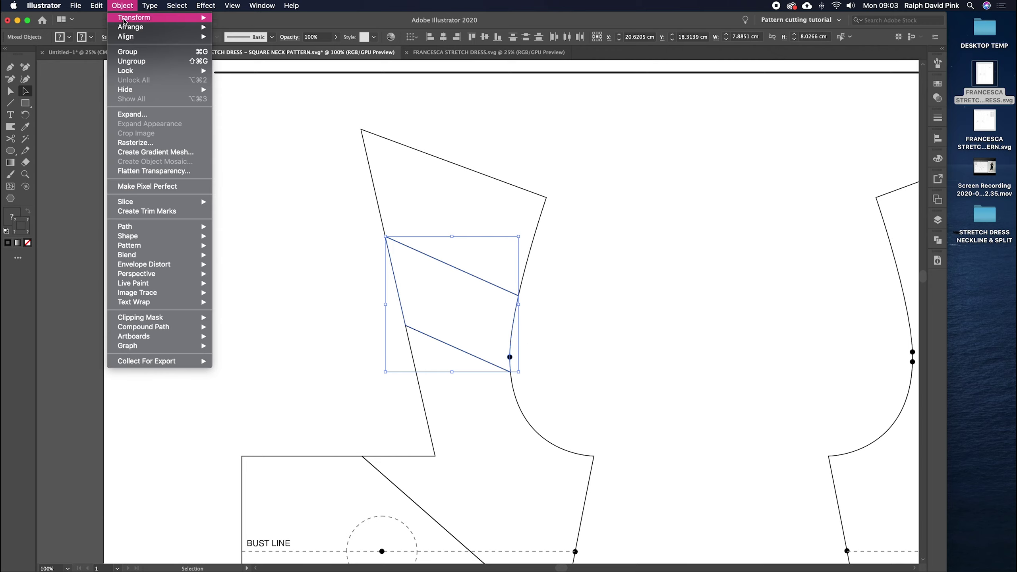
{"action": "left_click", "coordinate": [129, 51]}
{"action": "left_click_drag", "start_coordinate": [510, 356], "coordinate": [659, 317]}
{"action": "key", "text": "super+z"}
{"action": "key", "text": "super+z"}
{"action": "left_click", "coordinate": [545, 348]}
{"action": "left_click_drag", "start_coordinate": [512, 336], "coordinate": [647, 314]}
{"action": "key", "text": "super+z"}
Step: Select the middle strap piece together with its armhole notch dot and group them
{"action": "left_click", "coordinate": [556, 341]}
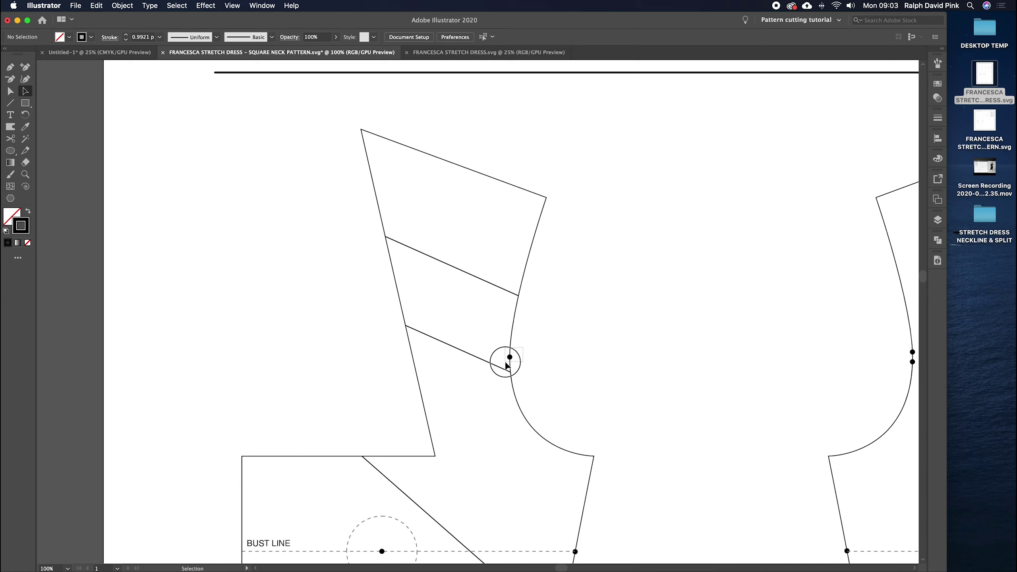
{"action": "left_click", "coordinate": [506, 361]}
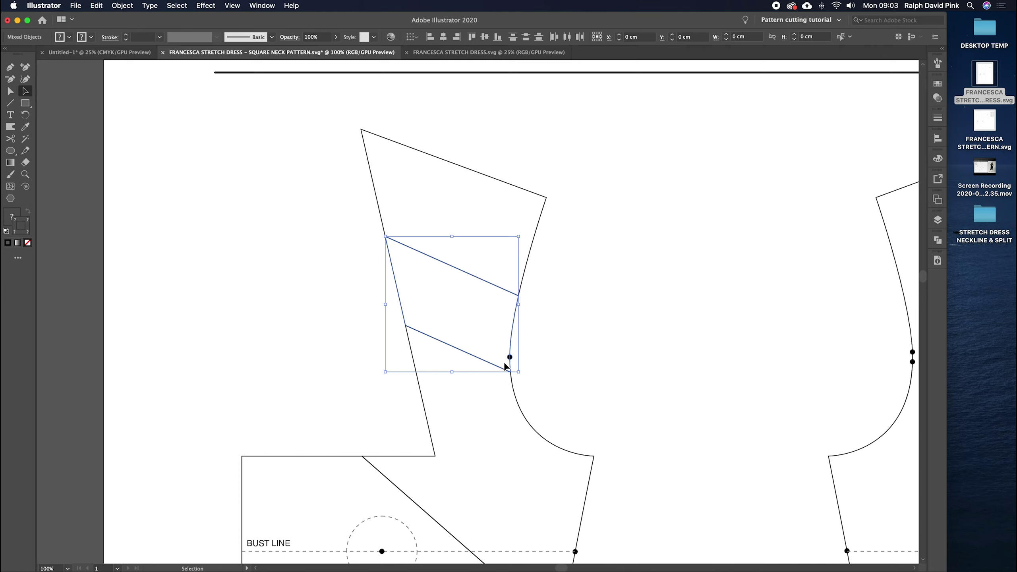
{"action": "left_click", "coordinate": [118, 13]}
{"action": "left_click", "coordinate": [127, 51]}
{"action": "left_click", "coordinate": [639, 333]}
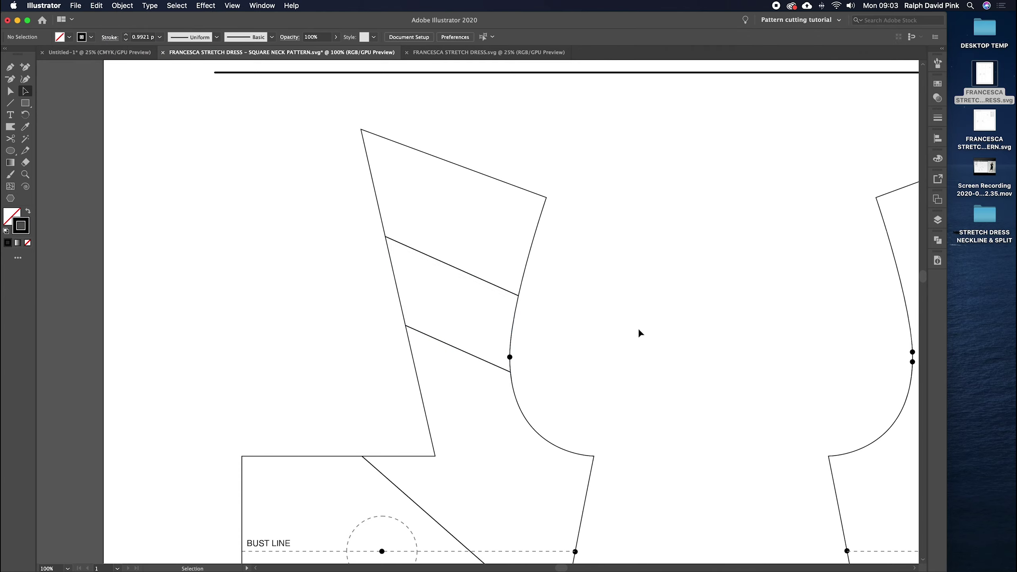
Step: Draw a 0.7 cm square at the neckline end of the upper strap cut line
{"action": "key", "text": "super+minus"}
{"action": "left_click_drag", "start_coordinate": [602, 337], "coordinate": [628, 248]}
{"action": "key", "text": "super+equal"}
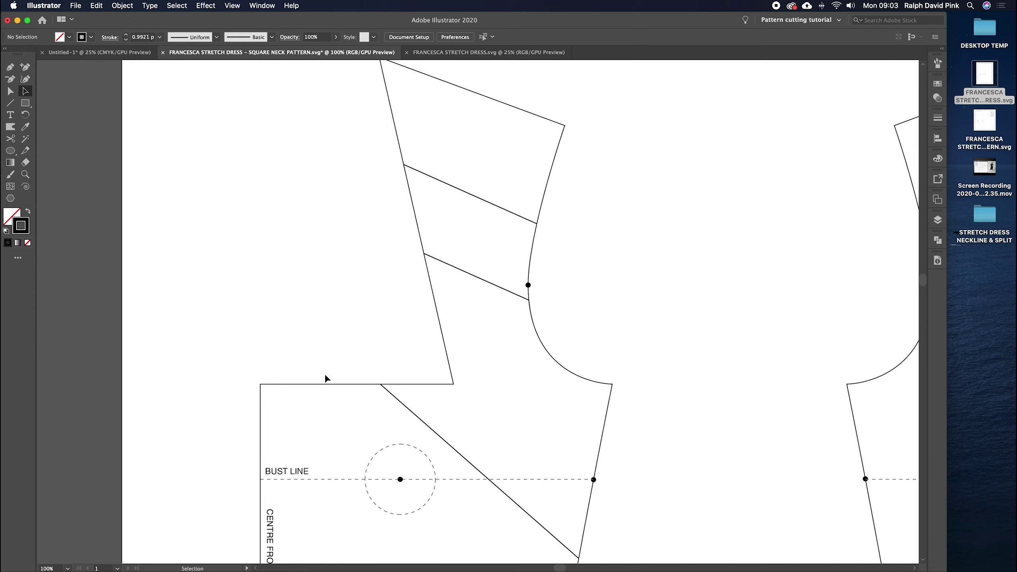
{"action": "left_click", "coordinate": [24, 105]}
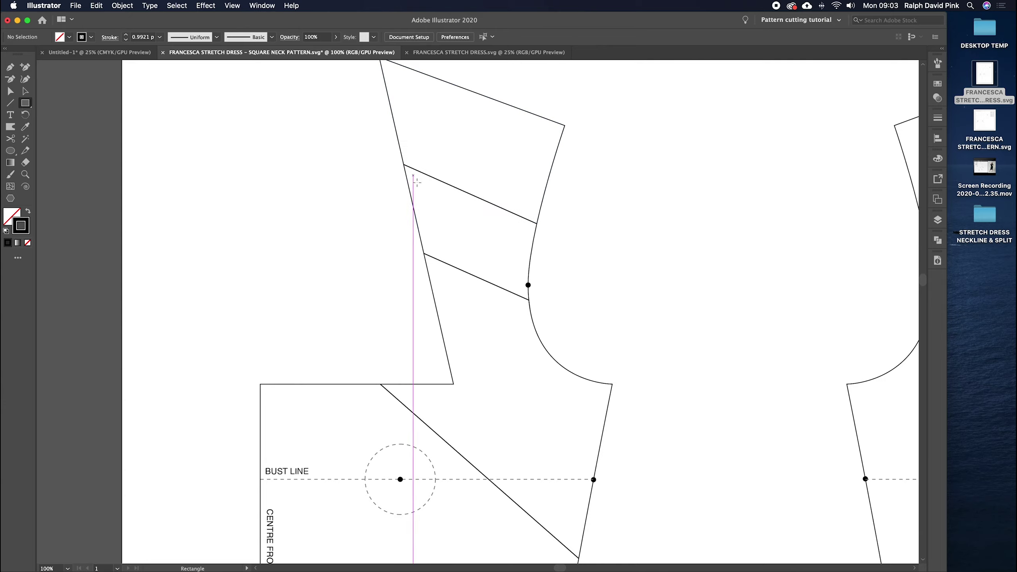
{"action": "left_click", "coordinate": [456, 165]}
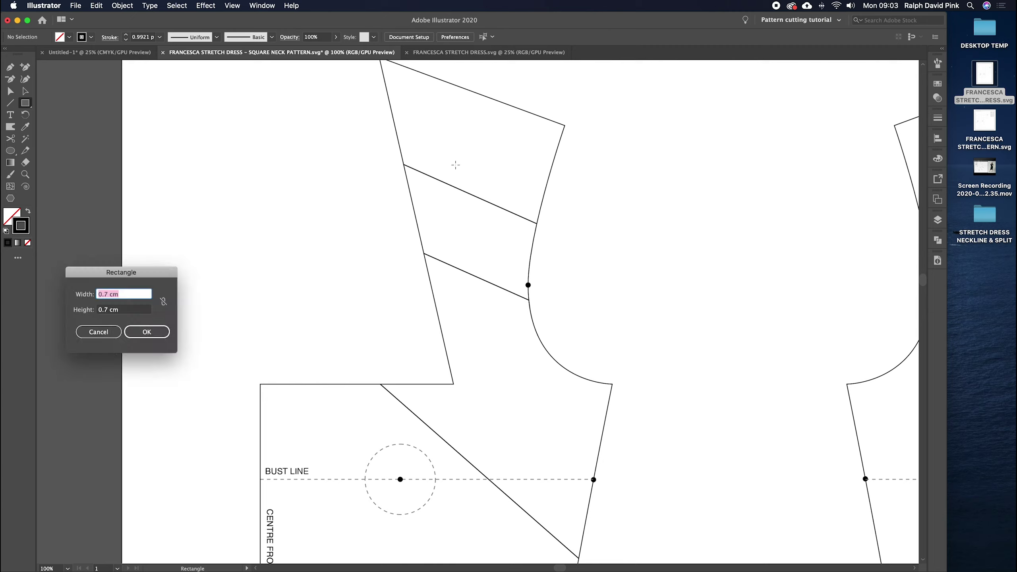
{"action": "left_click_drag", "start_coordinate": [139, 278], "coordinate": [351, 212]}
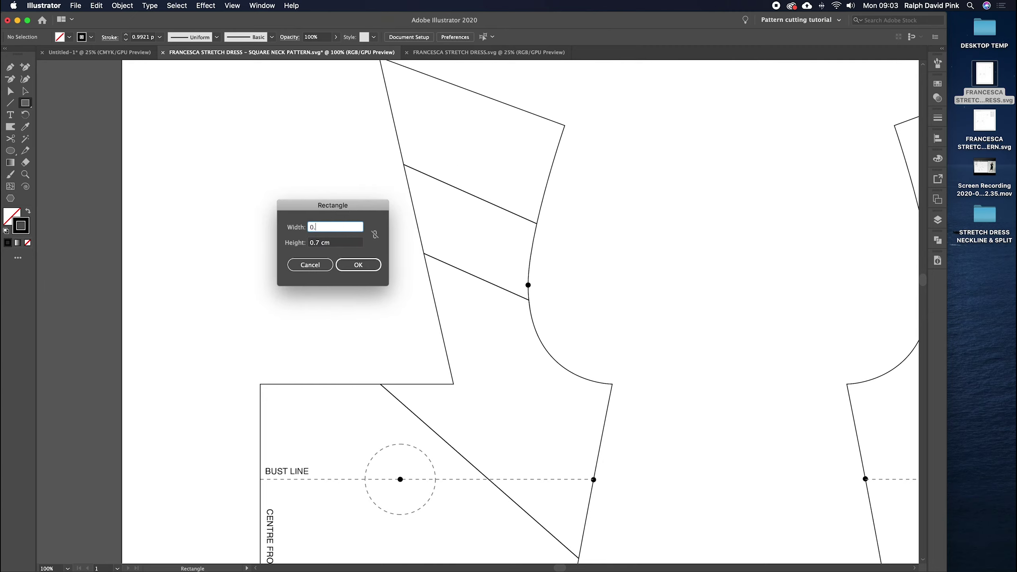
{"action": "key", "text": "Tab"}
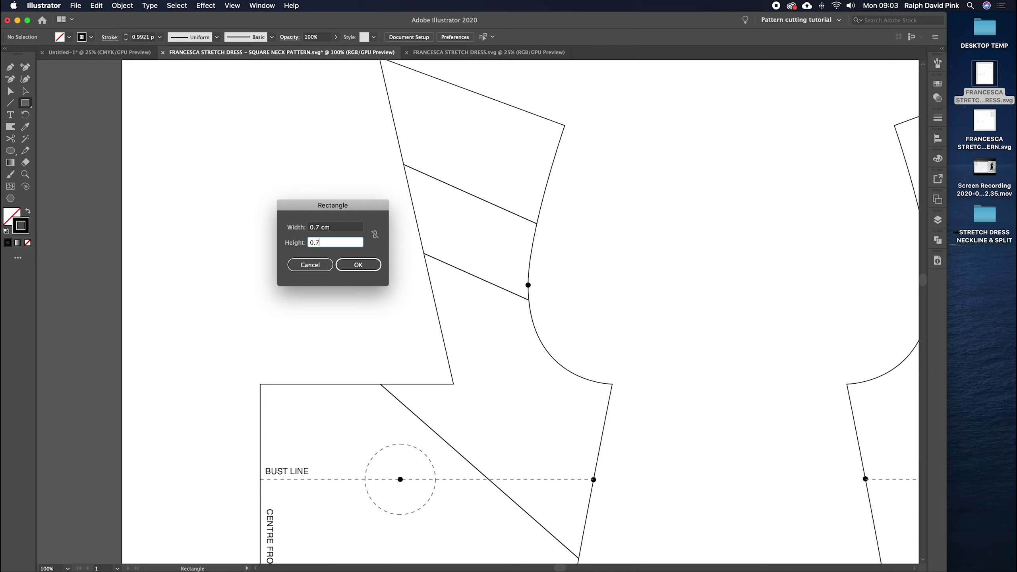
{"action": "type", "text": "0.7"}
{"action": "left_click", "coordinate": [343, 261]}
Step: Rotate the 0.7 cm square about its corner on the neckline until its edge lies along the upper strap cut line
{"action": "key", "text": "super+equal"}
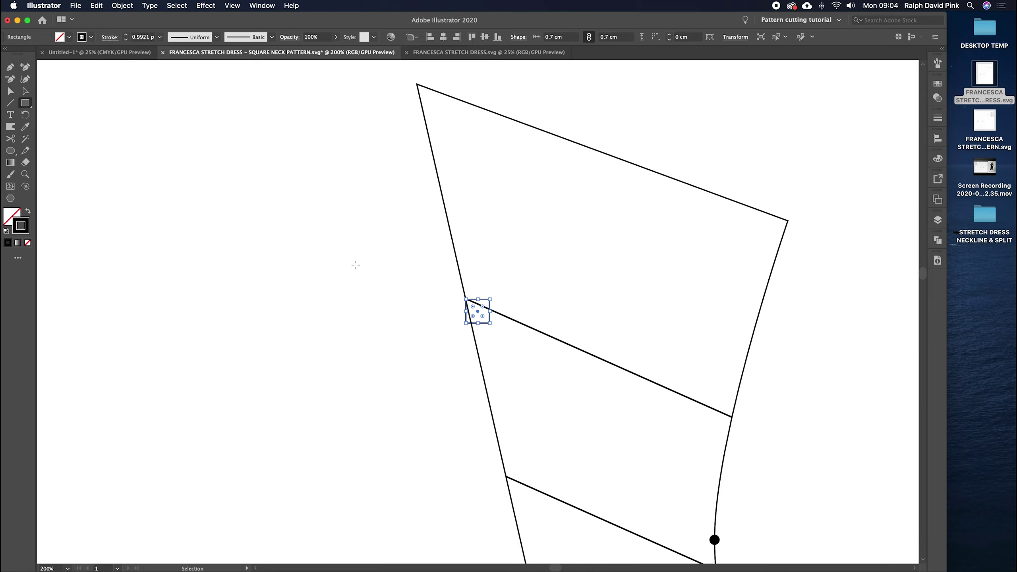
{"action": "left_click", "coordinate": [25, 114]}
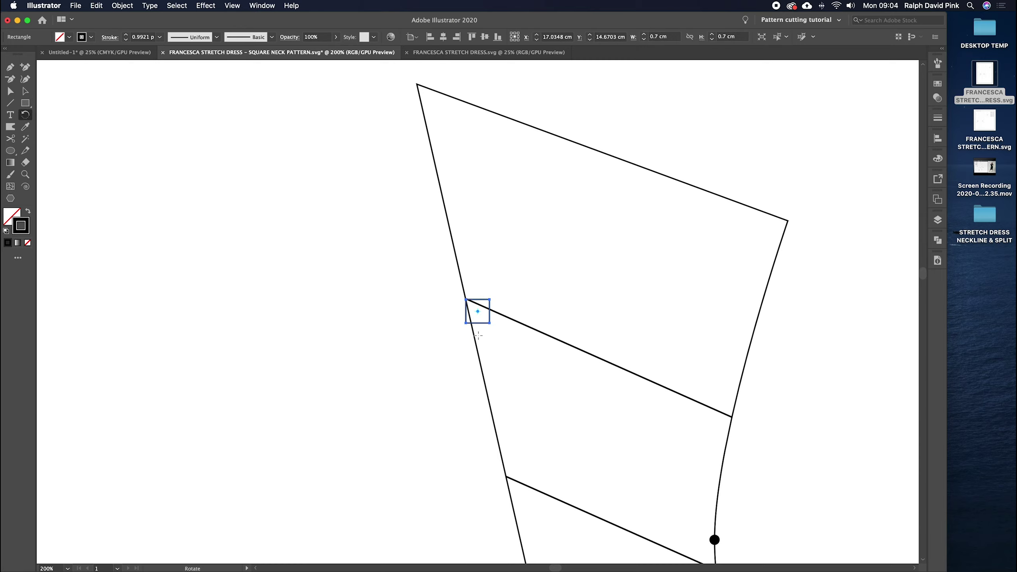
{"action": "left_click_drag", "start_coordinate": [491, 303], "coordinate": [465, 299]}
{"action": "key", "text": "a"}
{"action": "left_click", "coordinate": [544, 235]}
{"action": "key", "text": "r"}
{"action": "left_click", "coordinate": [466, 299]}
{"action": "mouse_move", "coordinate": [484, 311]}
{"action": "left_mouse_down"}
{"action": "mouse_move", "coordinate": [470, 325]}
{"action": "mouse_move", "coordinate": [477, 311]}
{"action": "mouse_move", "coordinate": [493, 314]}
{"action": "left_mouse_up"}
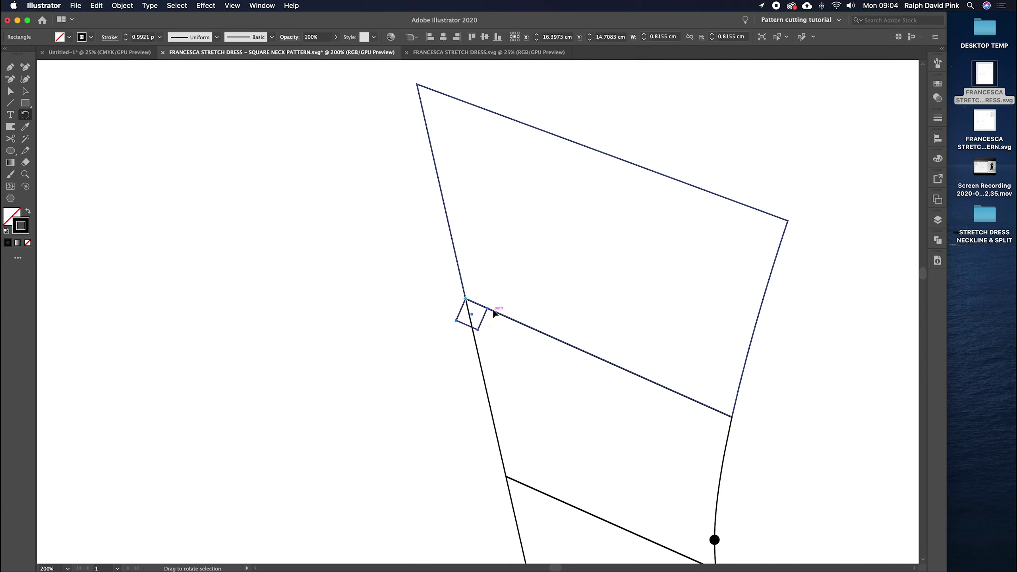
{"action": "key", "text": "a"}
{"action": "left_click", "coordinate": [559, 279]}
Step: Draw a 0.5 cm square at the neckline end of the lower strap cut line
{"action": "key", "text": "super+minus"}
{"action": "left_click_drag", "start_coordinate": [559, 273], "coordinate": [492, 128]}
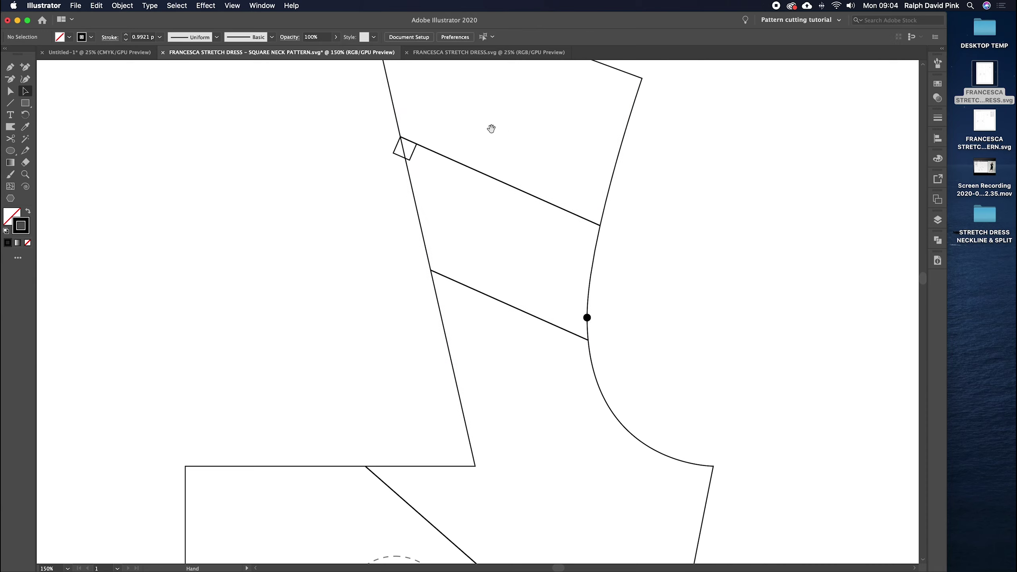
{"action": "left_click", "coordinate": [24, 105]}
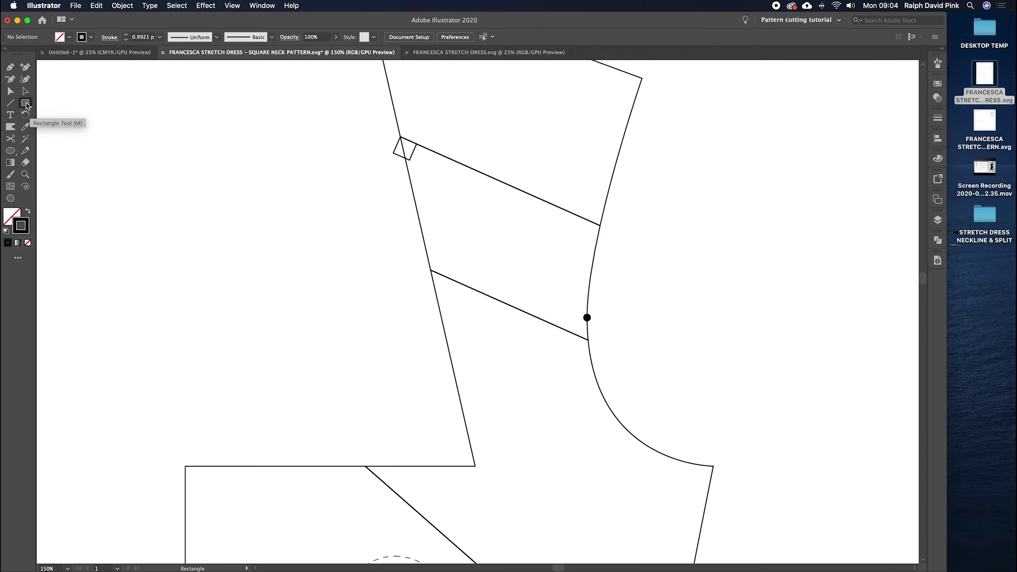
{"action": "left_click", "coordinate": [441, 267]}
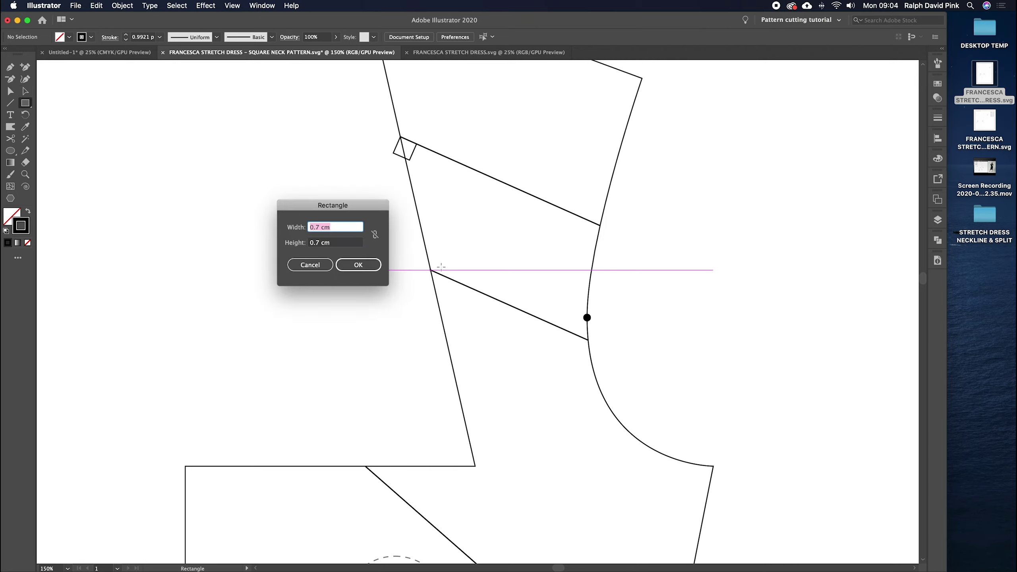
{"action": "key", "text": "Tab"}
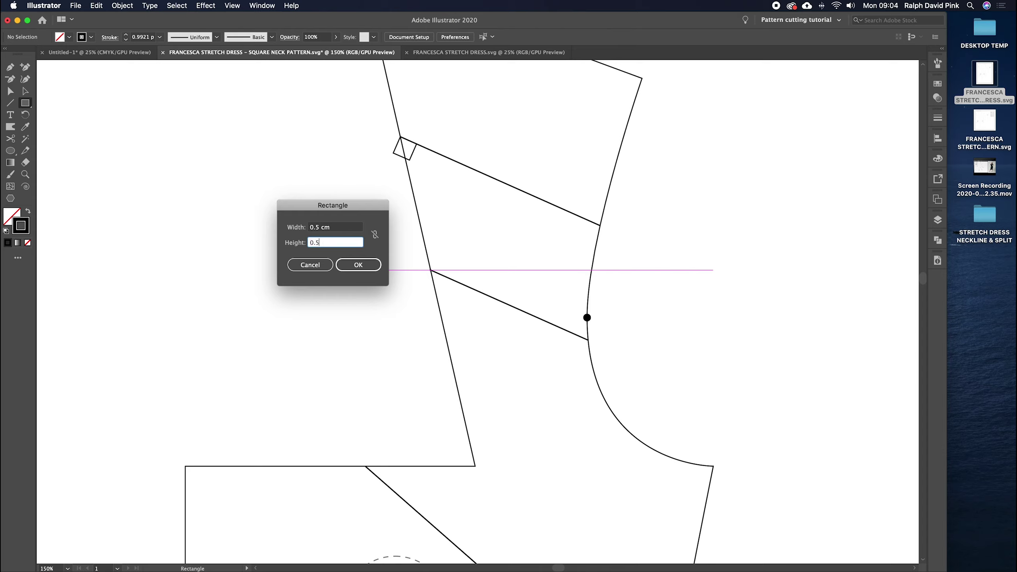
{"action": "left_click", "coordinate": [359, 265]}
Step: Rotate the 0.5 cm square so its edge lies along the lower strap cut line, and deselect it
{"action": "left_click", "coordinate": [25, 115]}
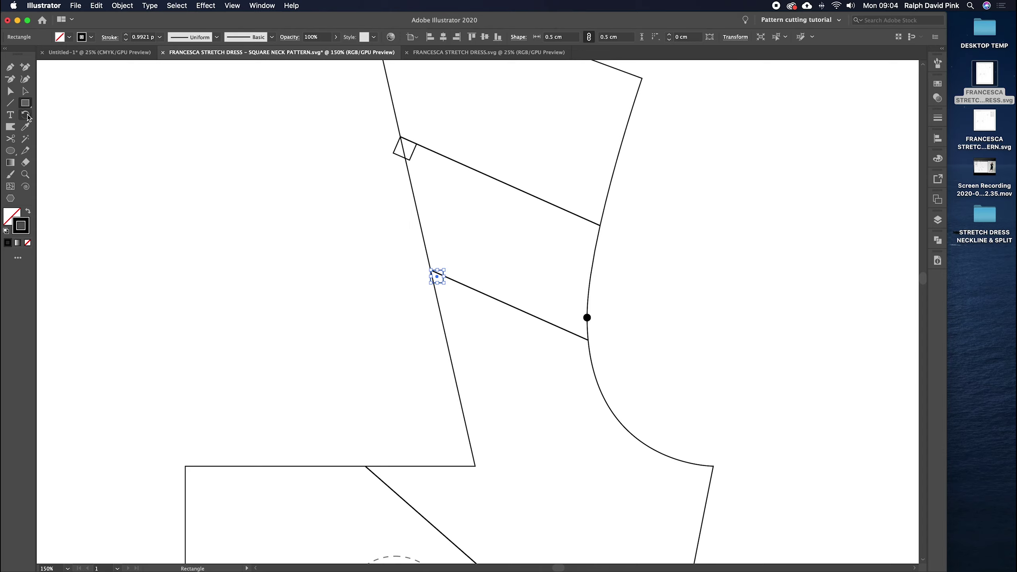
{"action": "left_click_drag", "start_coordinate": [447, 276], "coordinate": [470, 290]}
{"action": "key", "text": "super+shift+a"}
Step: Draw a 0.7 cm square where the diagonal bust cut line meets the horizontal neckline
{"action": "scroll", "coordinate": [480, 292], "scroll_direction": "down", "scroll_amount": 5}
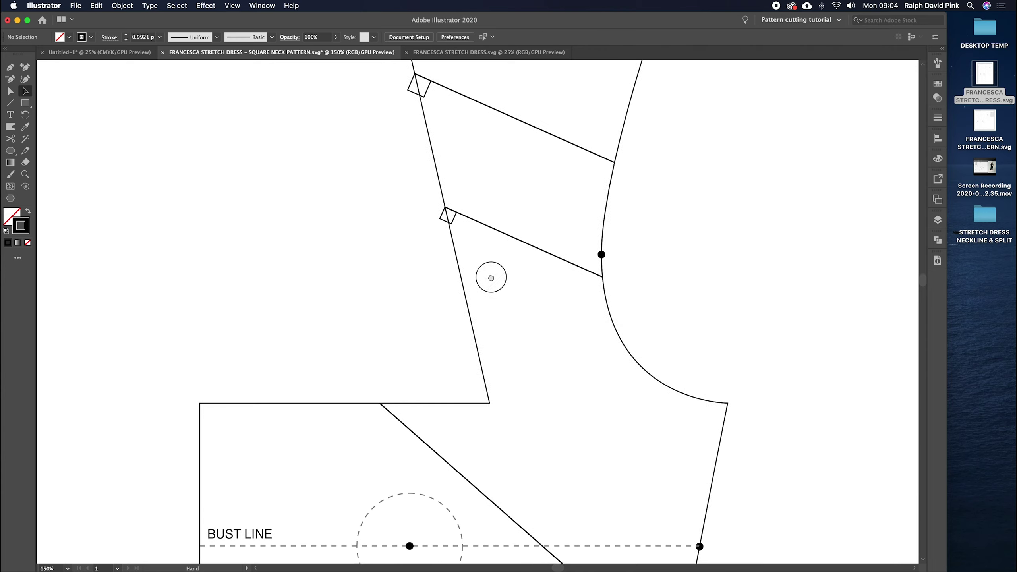
{"action": "key", "text": "m"}
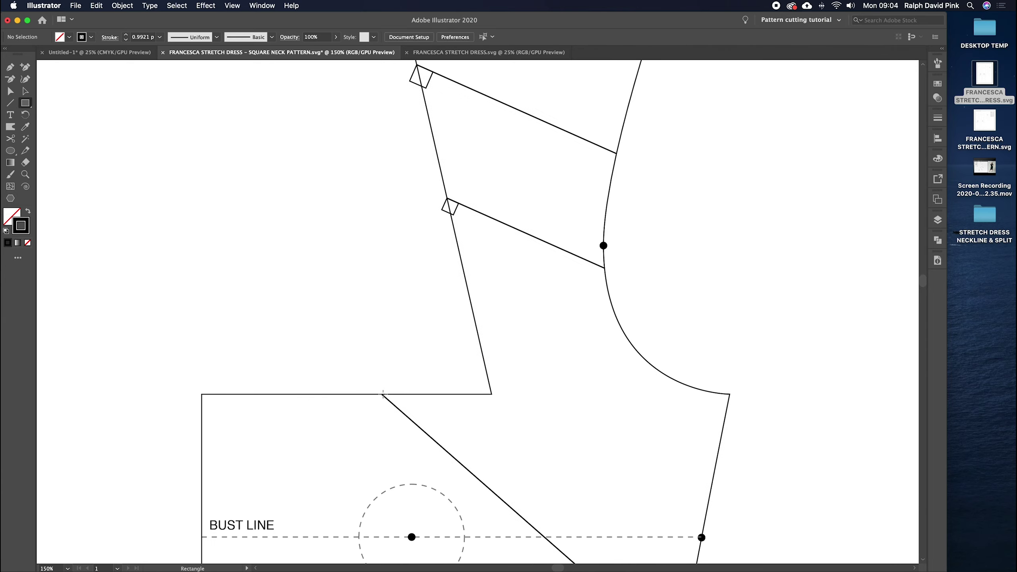
{"action": "left_click", "coordinate": [383, 394]}
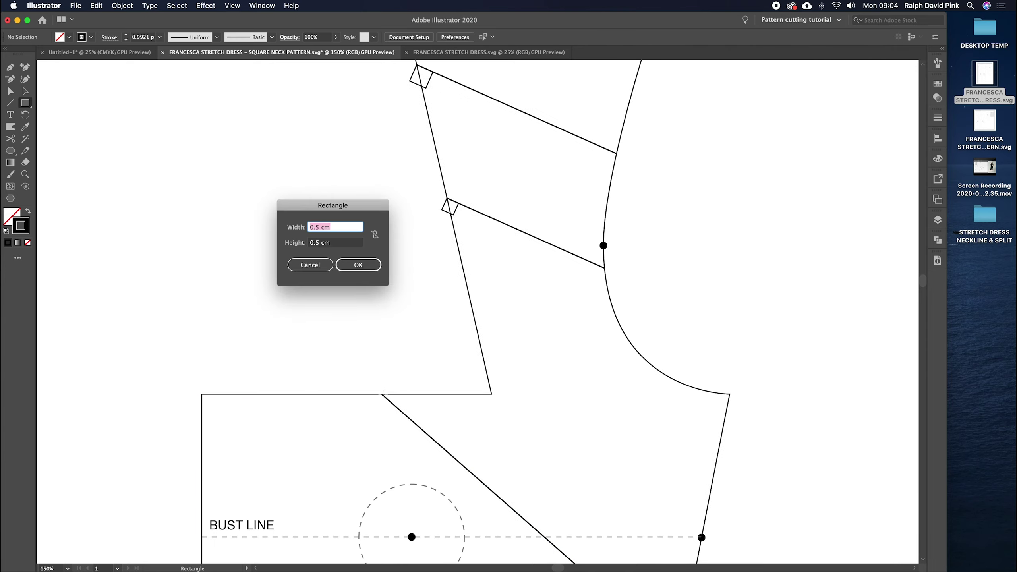
{"action": "type", "text": "0.7"}
{"action": "key", "text": "Tab"}
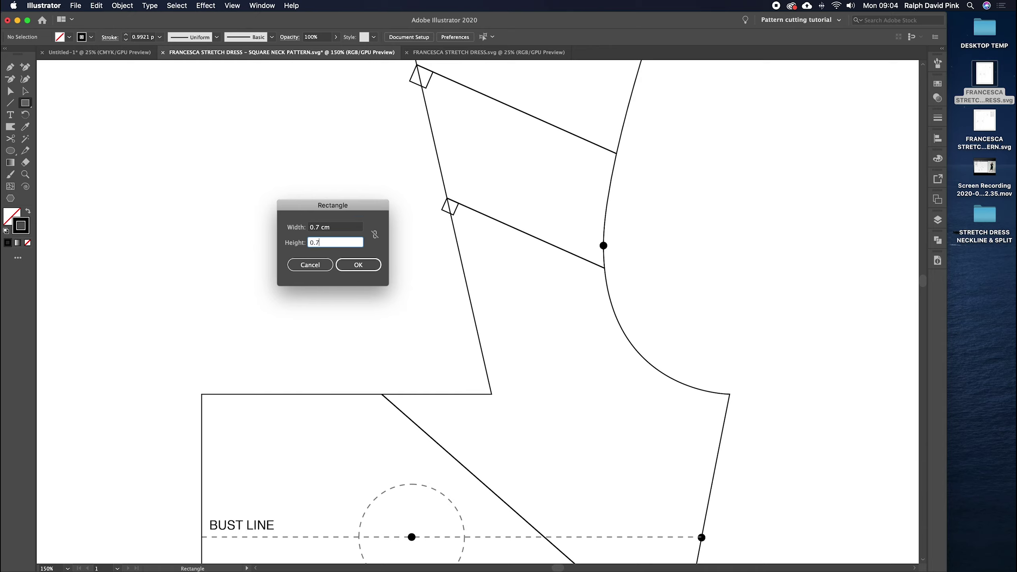
{"action": "type", "text": "0.7"}
{"action": "key", "text": "Return"}
Step: Nudge and snap the new square so its upper corner sits on the neckline end of the diagonal bust line
{"action": "key", "text": "r"}
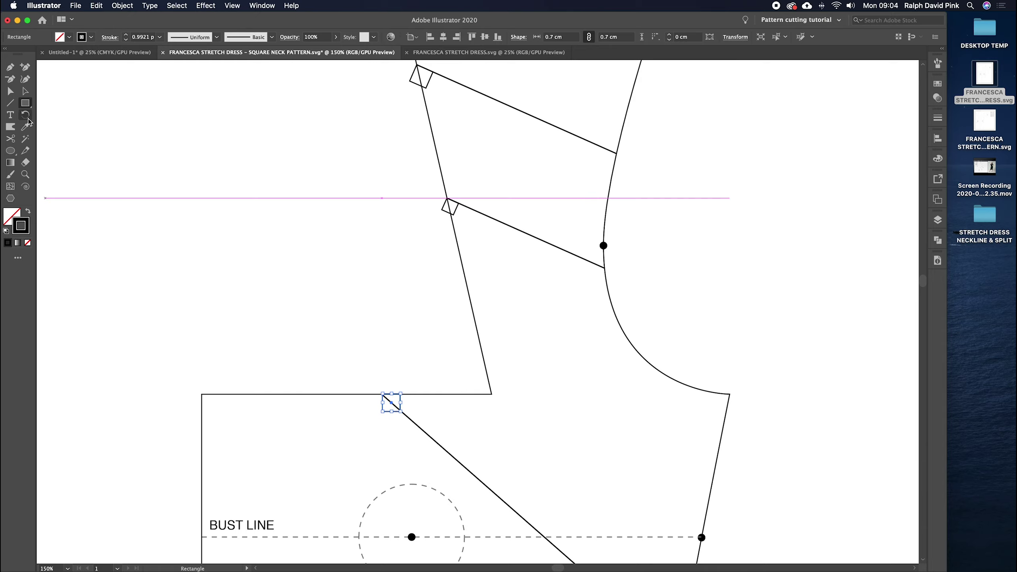
{"action": "key", "text": "super+equal"}
{"action": "key", "text": "super+equal"}
{"action": "key", "text": "super+equal"}
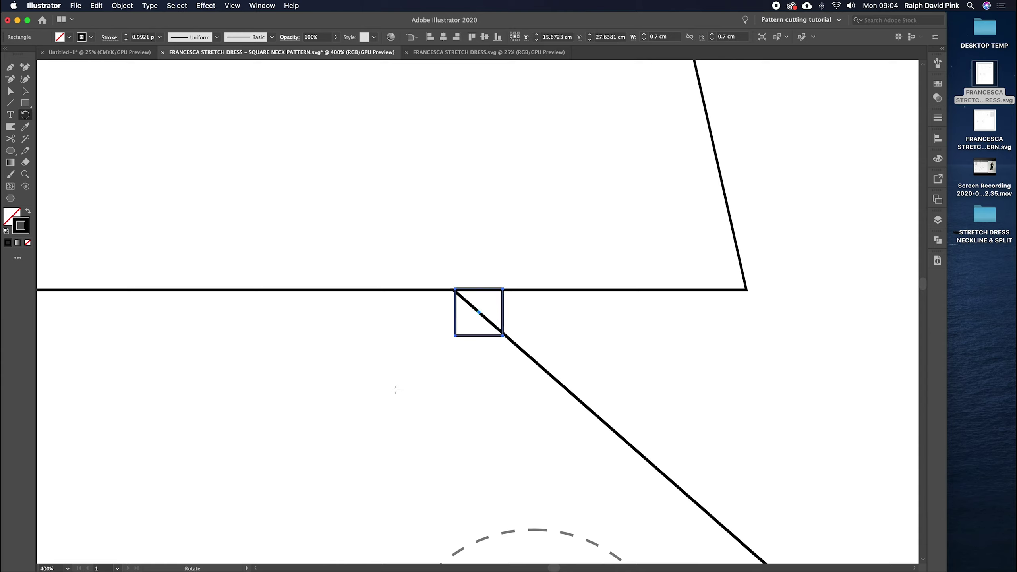
{"action": "key", "text": "Left"}
{"action": "key", "text": "Up"}
{"action": "key", "text": "Right"}
{"action": "left_click", "coordinate": [25, 91]}
{"action": "left_click", "coordinate": [469, 283]}
{"action": "mouse_move", "coordinate": [456, 290]}
{"action": "left_mouse_down"}
{"action": "mouse_move", "coordinate": [573, 179]}
{"action": "mouse_move", "coordinate": [547, 220]}
{"action": "mouse_move", "coordinate": [456, 290]}
{"action": "left_mouse_up"}
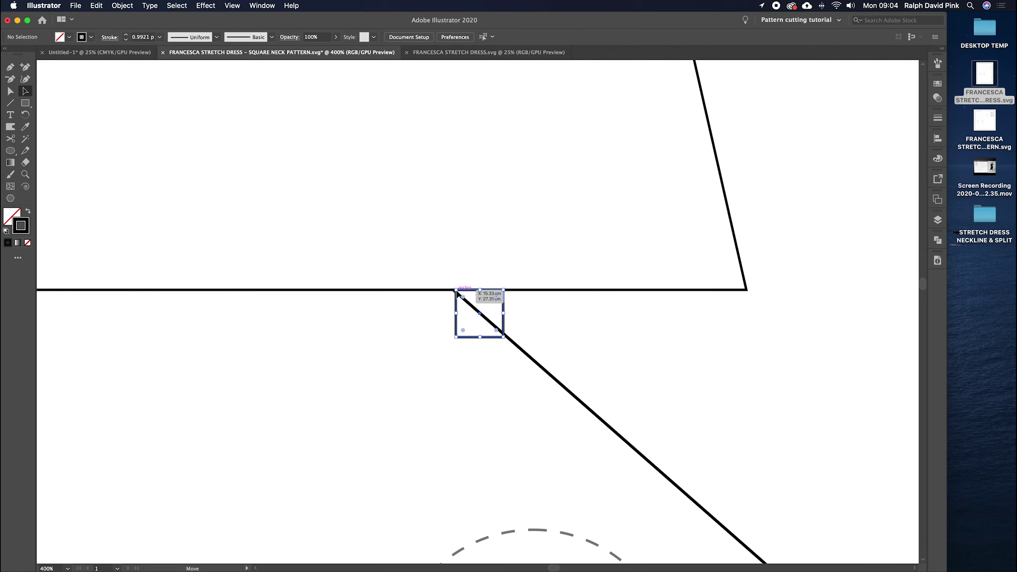
{"action": "key", "text": "Left"}
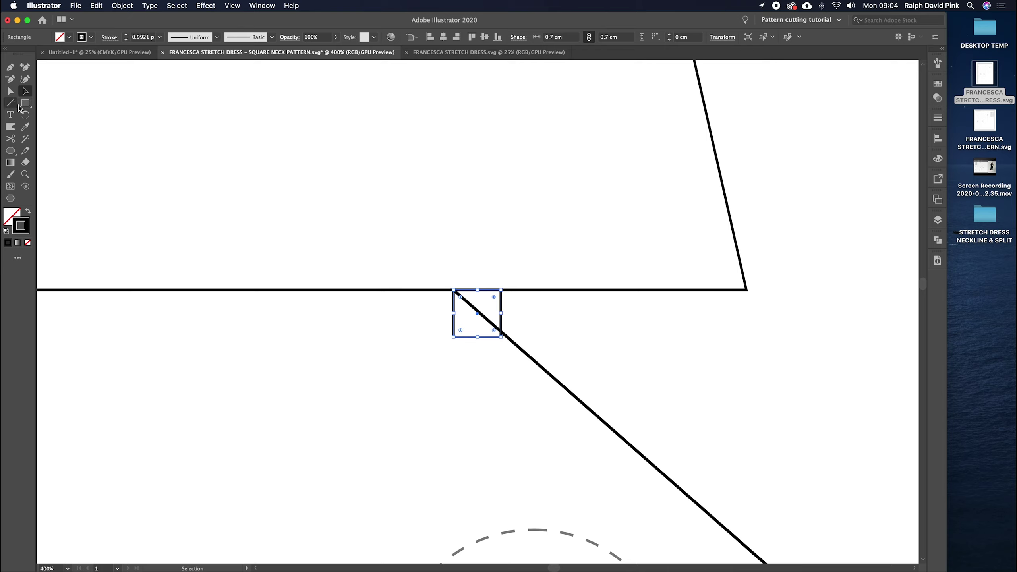
Step: Rotate the square about its corner on the neckline so its edge lies along the diagonal bust line
{"action": "left_click", "coordinate": [25, 115]}
{"action": "left_click", "coordinate": [454, 289]}
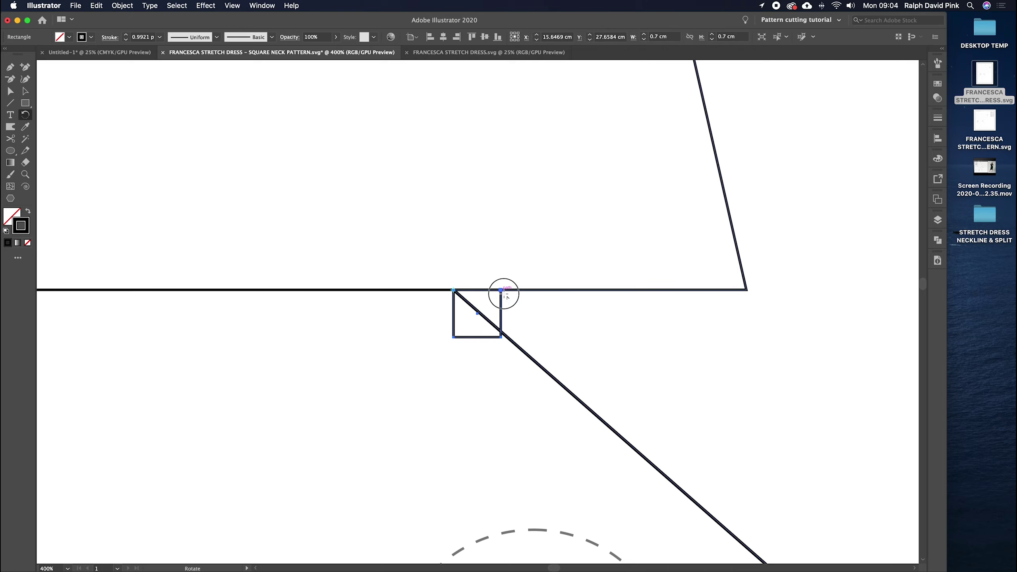
{"action": "left_click_drag", "start_coordinate": [504, 291], "coordinate": [508, 336]}
{"action": "key", "text": "a"}
{"action": "left_click", "coordinate": [558, 320]}
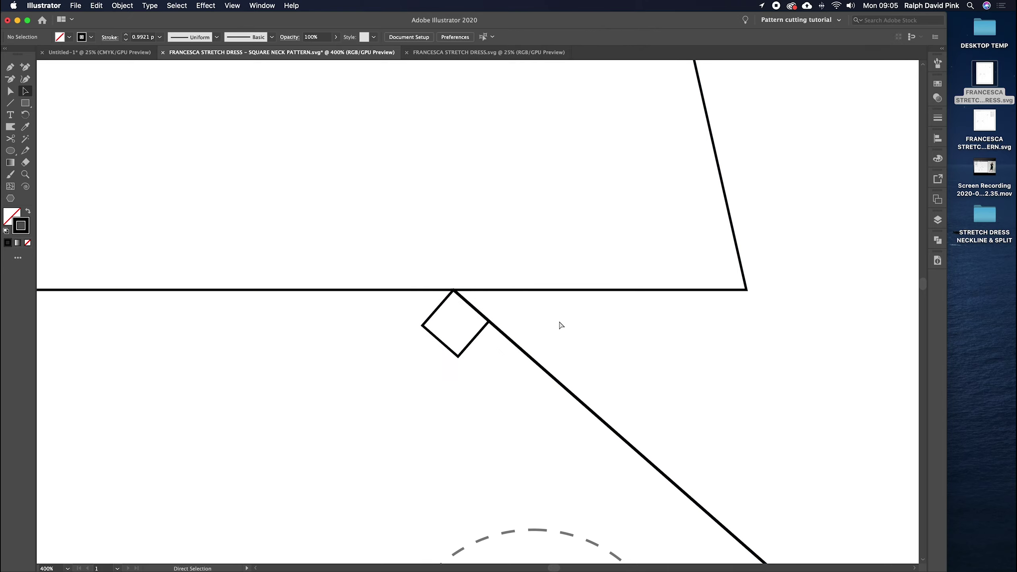
Step: Rotate the shoulder piece about the armhole end of the upper cut line until its neckline corner meets the 0.7 cm square's outer corner
{"action": "key", "text": "super+minus"}
{"action": "key", "text": "super+minus"}
{"action": "key", "text": "super+minus"}
{"action": "key", "text": "super+minus"}
{"action": "key", "text": "super+minus"}
{"action": "key", "text": "space"}
{"action": "scroll", "coordinate": [559, 320], "scroll_direction": "up", "scroll_amount": 2}
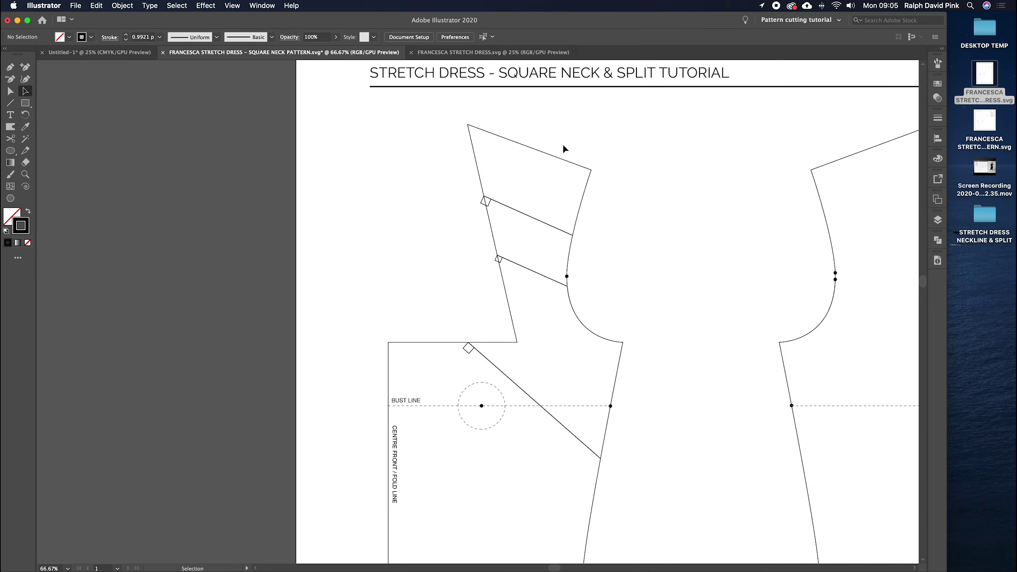
{"action": "key", "text": "super+plus"}
{"action": "key", "text": "space"}
{"action": "left_click_drag", "start_coordinate": [581, 158], "coordinate": [550, 213]}
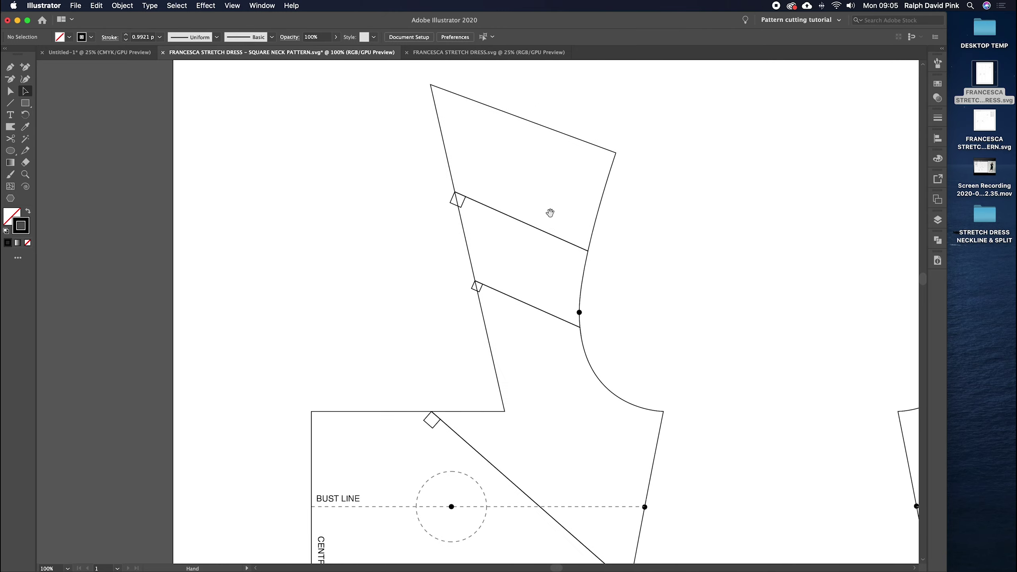
{"action": "left_click", "coordinate": [485, 105]}
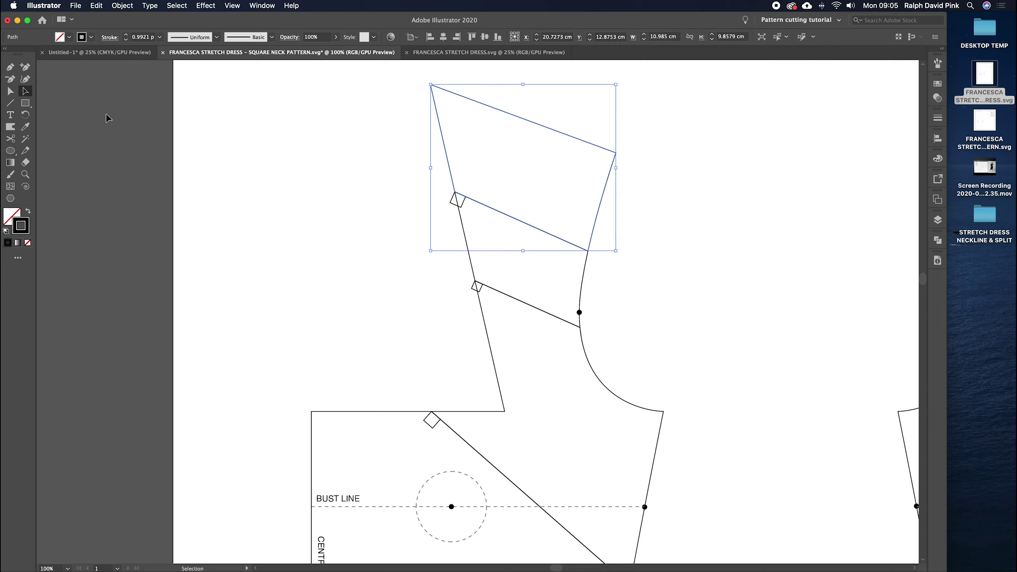
{"action": "left_click", "coordinate": [25, 115]}
{"action": "left_click", "coordinate": [588, 251]}
{"action": "left_click_drag", "start_coordinate": [456, 194], "coordinate": [452, 203]}
{"action": "key", "text": "super+plus"}
{"action": "left_click_drag", "start_coordinate": [538, 309], "coordinate": [608, 211]}
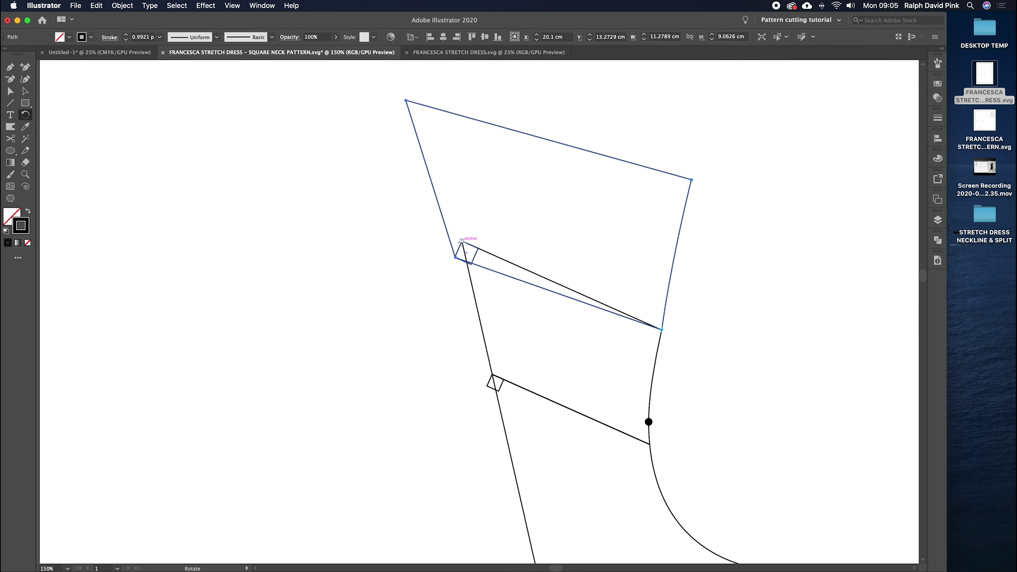
{"action": "scroll", "coordinate": [462, 241], "scroll_direction": "down", "scroll_amount": 5}
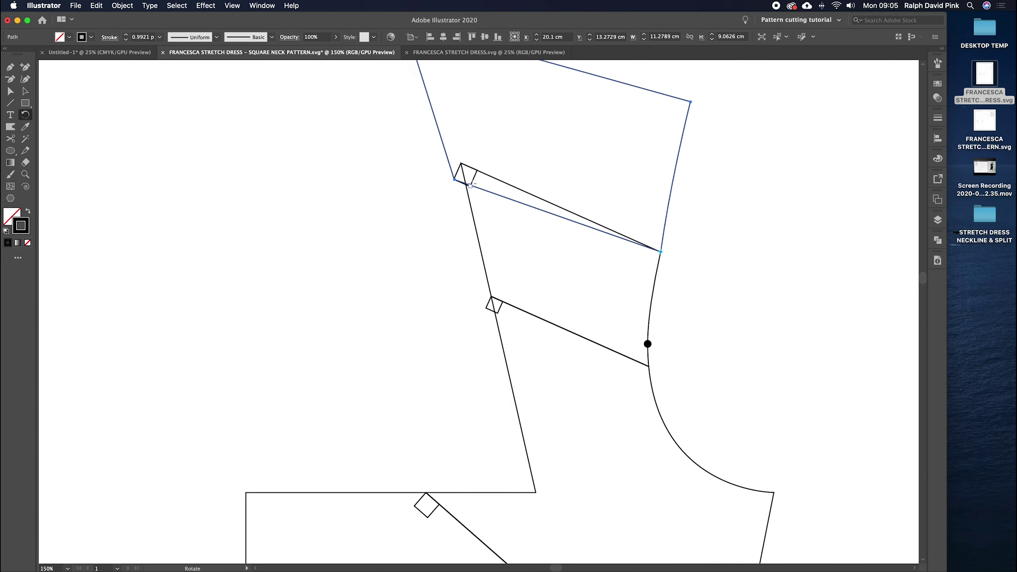
{"action": "left_click_drag", "start_coordinate": [528, 164], "coordinate": [505, 270]}
{"action": "left_click", "coordinate": [25, 91]}
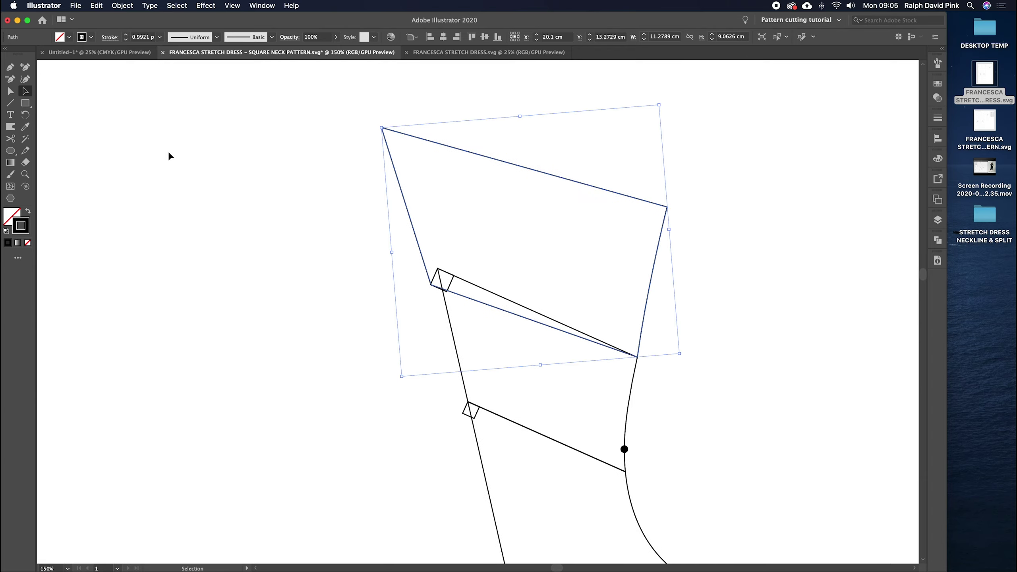
{"action": "left_click", "coordinate": [167, 159]}
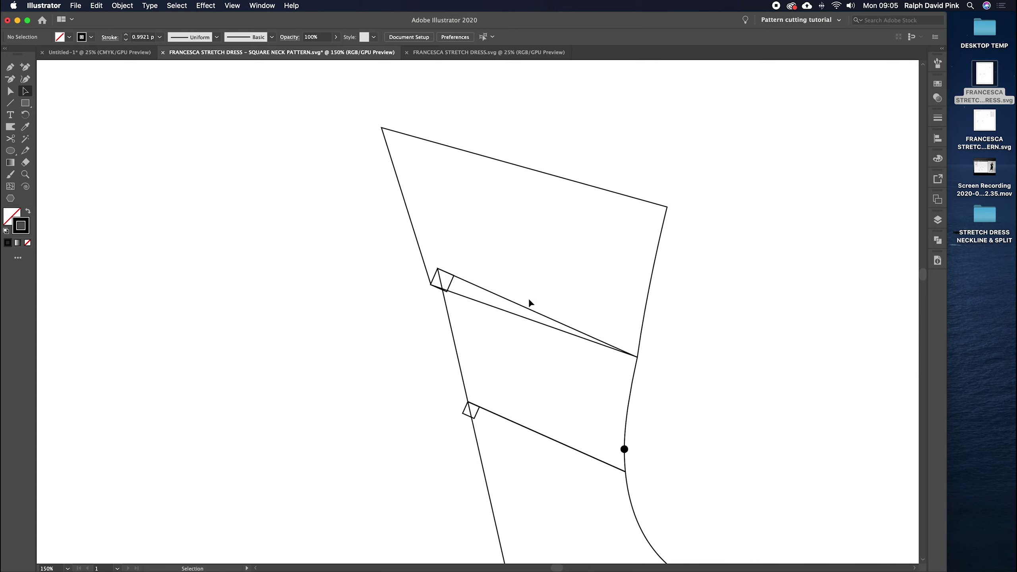
Step: Delete the 0.7 cm guide square at the upper strap cut line
{"action": "left_click", "coordinate": [449, 285]}
{"action": "key", "text": "Delete"}
{"action": "scroll", "coordinate": [479, 256], "scroll_direction": "down", "scroll_amount": 2}
{"action": "scroll", "coordinate": [478, 255], "scroll_direction": "right", "scroll_amount": 1}
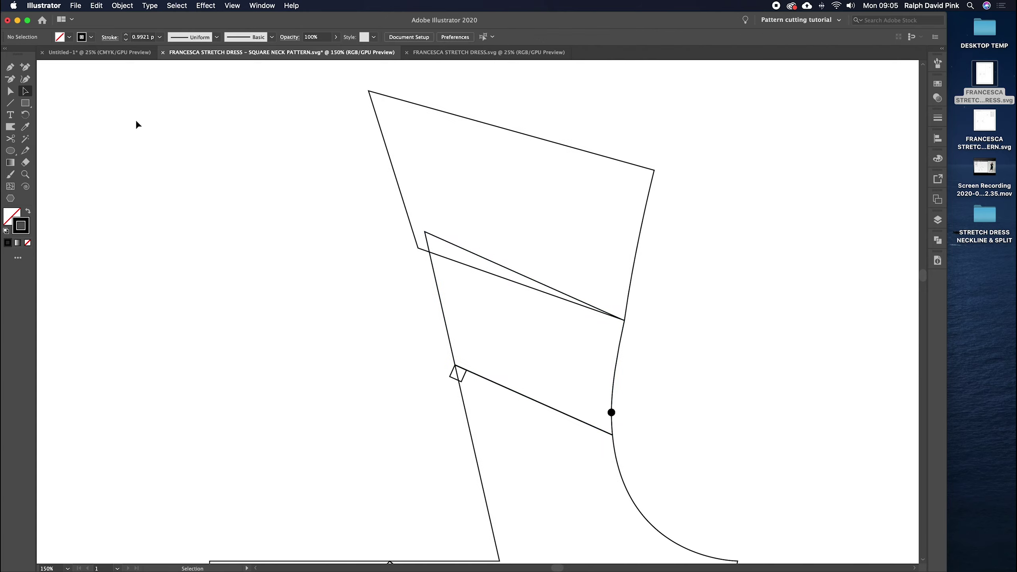
Step: Rotate the shoulder and middle strap pieces together about the lower cut line's armhole end until they meet the 0.5 cm square's outer corner
{"action": "left_click_drag", "start_coordinate": [533, 240], "coordinate": [497, 302]}
{"action": "scroll", "coordinate": [541, 316], "scroll_direction": "down", "scroll_amount": 1}
{"action": "scroll", "coordinate": [542, 316], "scroll_direction": "down", "scroll_amount": 3}
{"action": "scroll", "coordinate": [541, 316], "scroll_direction": "right", "scroll_amount": 2}
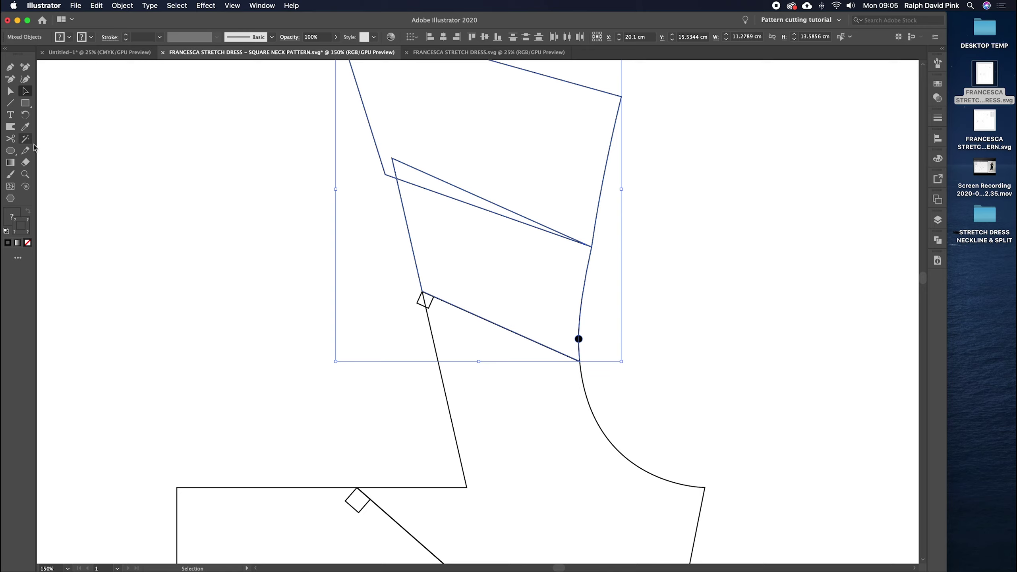
{"action": "left_click", "coordinate": [25, 115]}
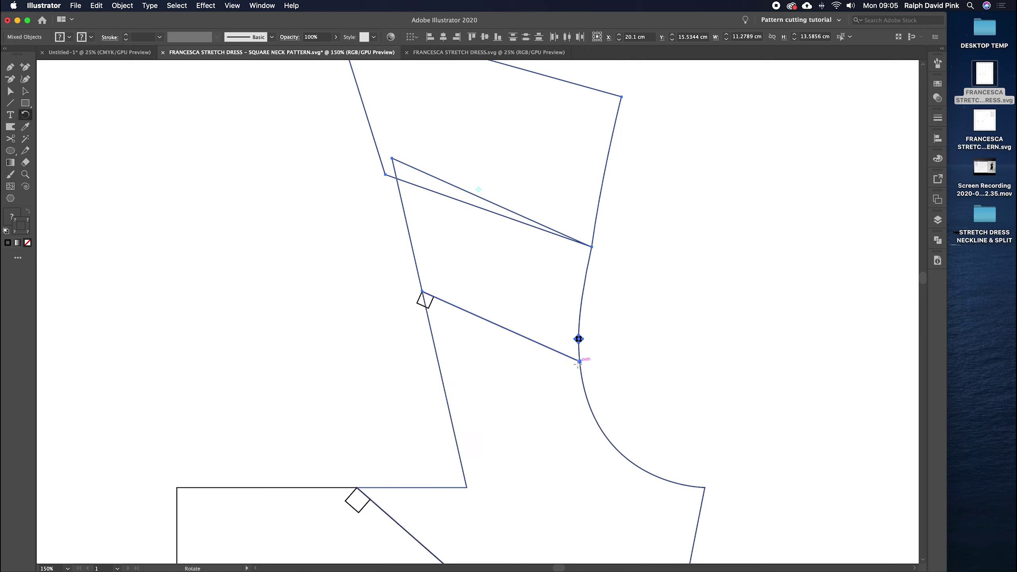
{"action": "left_click_drag", "start_coordinate": [422, 294], "coordinate": [418, 303]}
{"action": "left_click", "coordinate": [25, 91]}
{"action": "left_click", "coordinate": [209, 244]}
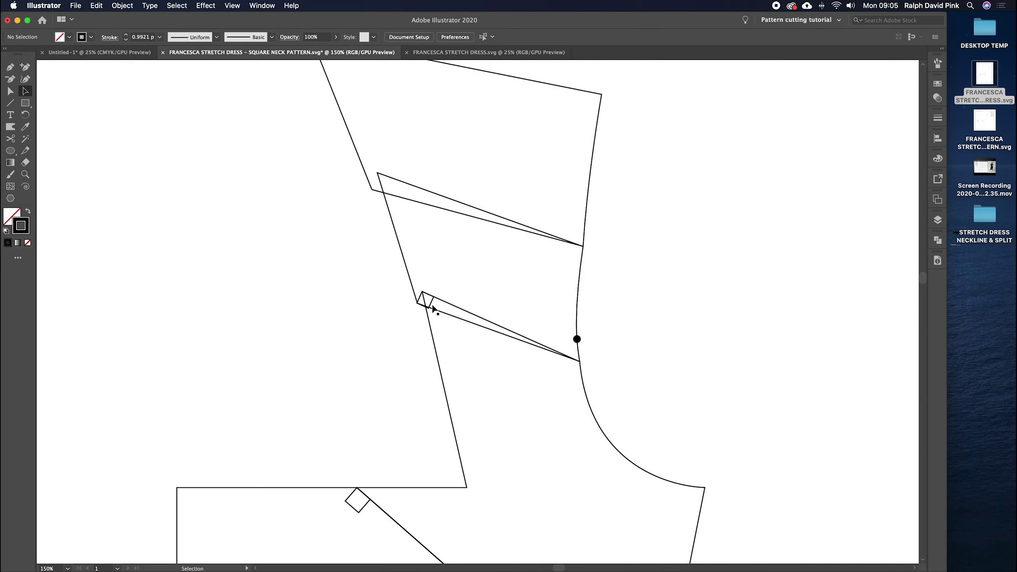
{"action": "key", "text": "super+minus"}
{"action": "key", "text": "super+minus"}
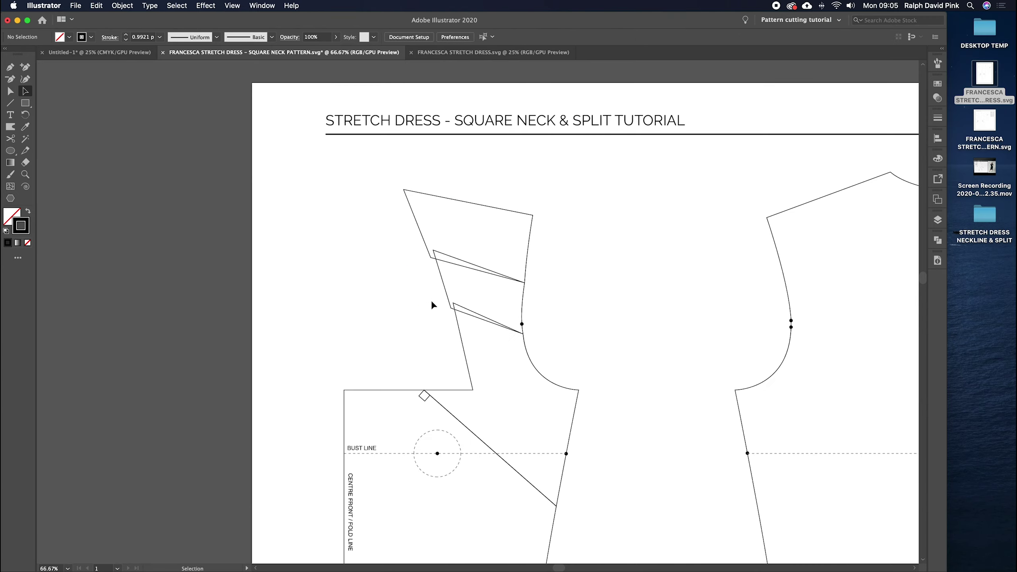
Step: Rotate the strap and upper bust pieces about the diagonal cut's side-seam end until they meet the 0.7 cm square's outer corner
{"action": "left_click_drag", "start_coordinate": [595, 250], "coordinate": [514, 345]}
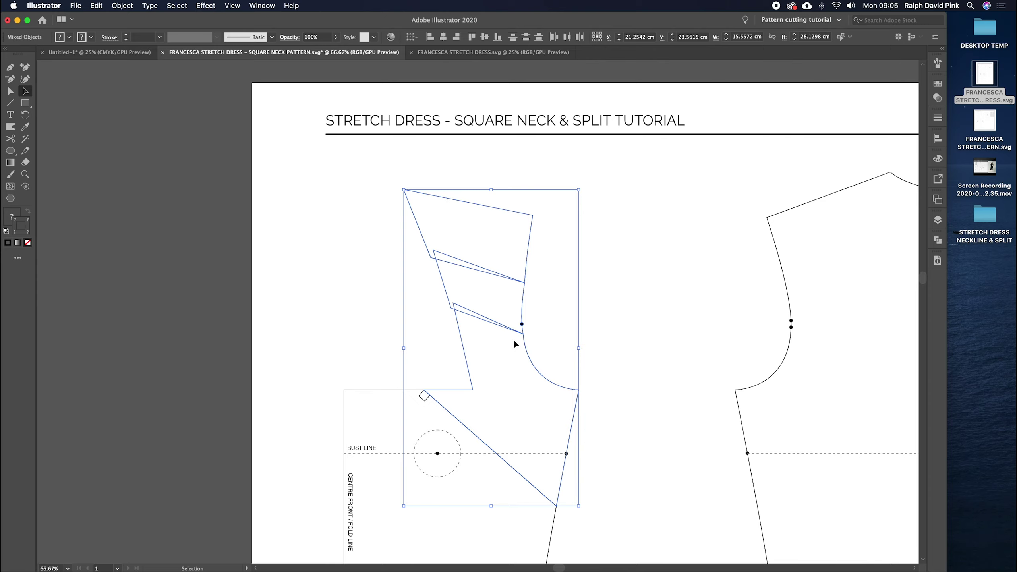
{"action": "left_click", "coordinate": [545, 270]}
{"action": "left_click_drag", "start_coordinate": [562, 272], "coordinate": [499, 366]}
{"action": "left_click", "coordinate": [24, 115]}
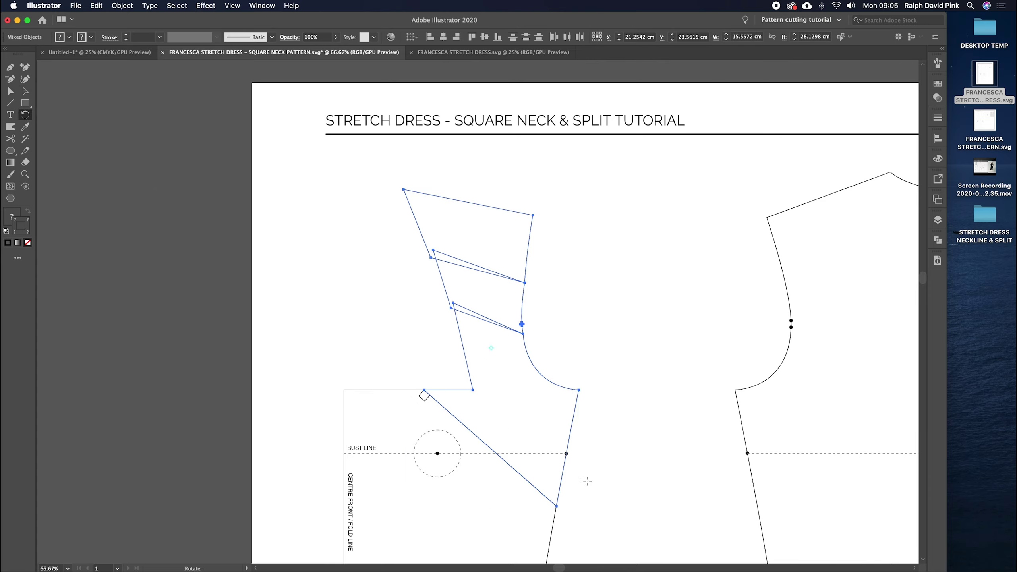
{"action": "left_click_drag", "start_coordinate": [424, 390], "coordinate": [420, 396]}
{"action": "left_click", "coordinate": [24, 91]}
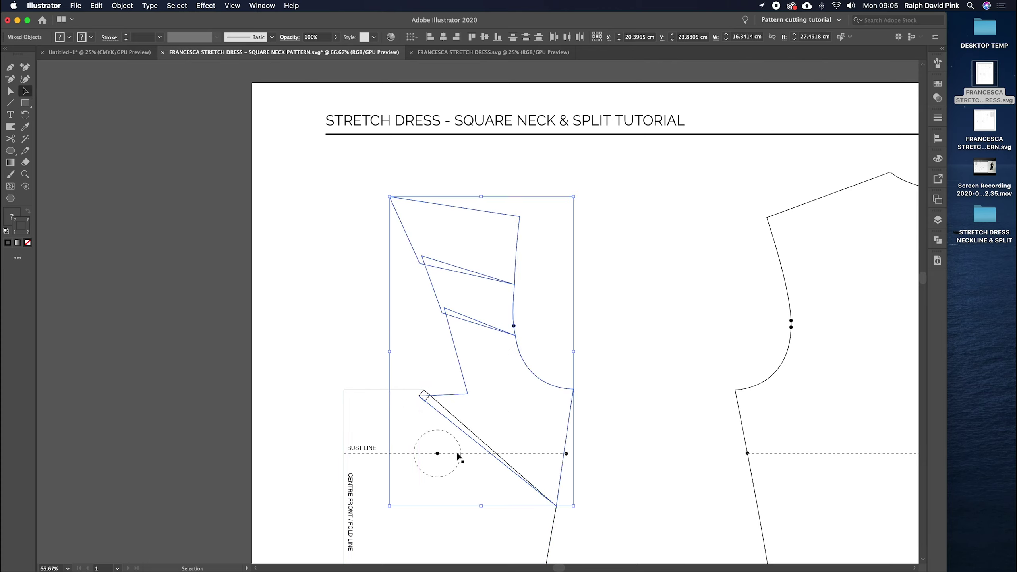
Step: Delete the 0.7 cm guide square at the neckline end of the diagonal bust cut
{"action": "left_click", "coordinate": [430, 417]}
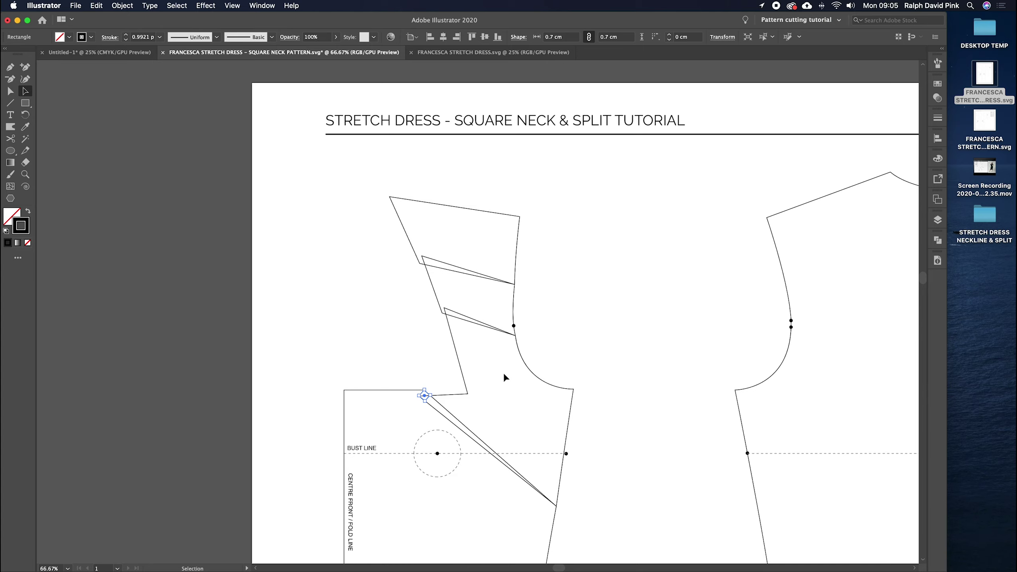
{"action": "key", "text": "super+="}
{"action": "key", "text": "super+-"}
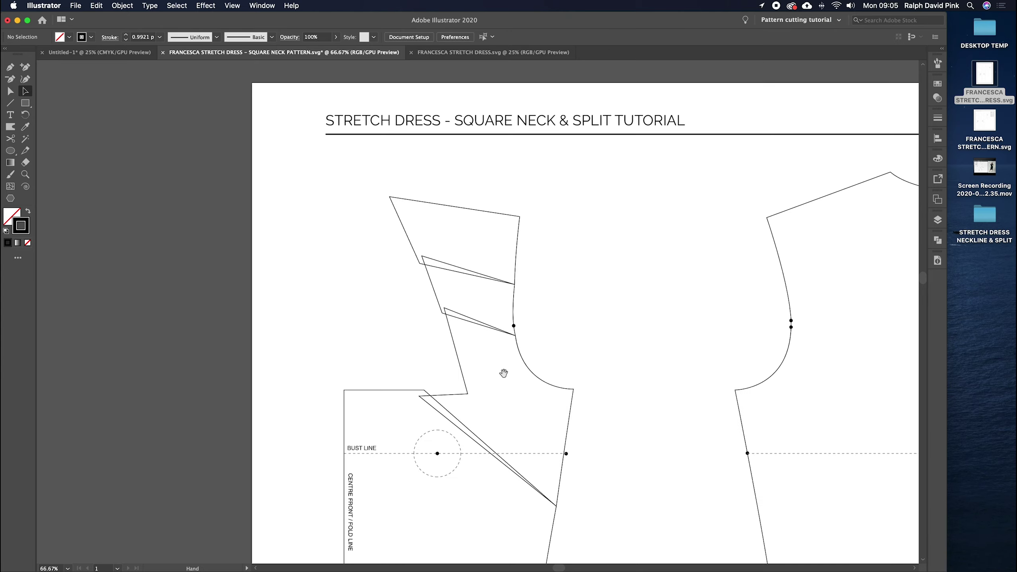
Step: Examine the overlaps at the two strap cuts and the diagonal bust cut, along with the front neckline and side seam
{"action": "left_click_drag", "start_coordinate": [504, 372], "coordinate": [428, 279]}
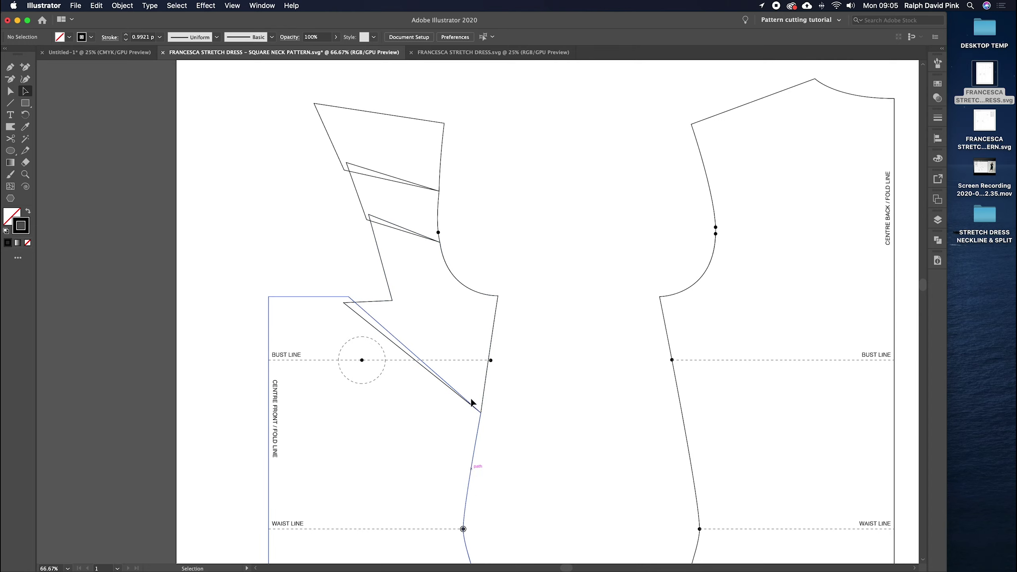
{"action": "left_click_drag", "start_coordinate": [403, 239], "coordinate": [419, 255]}
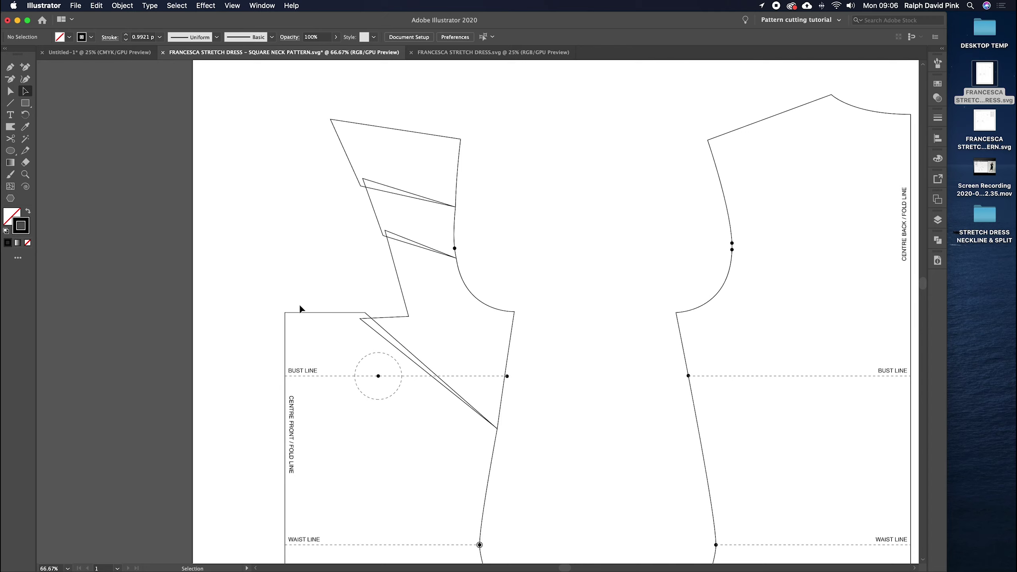
{"action": "left_click_drag", "start_coordinate": [327, 286], "coordinate": [306, 296]}
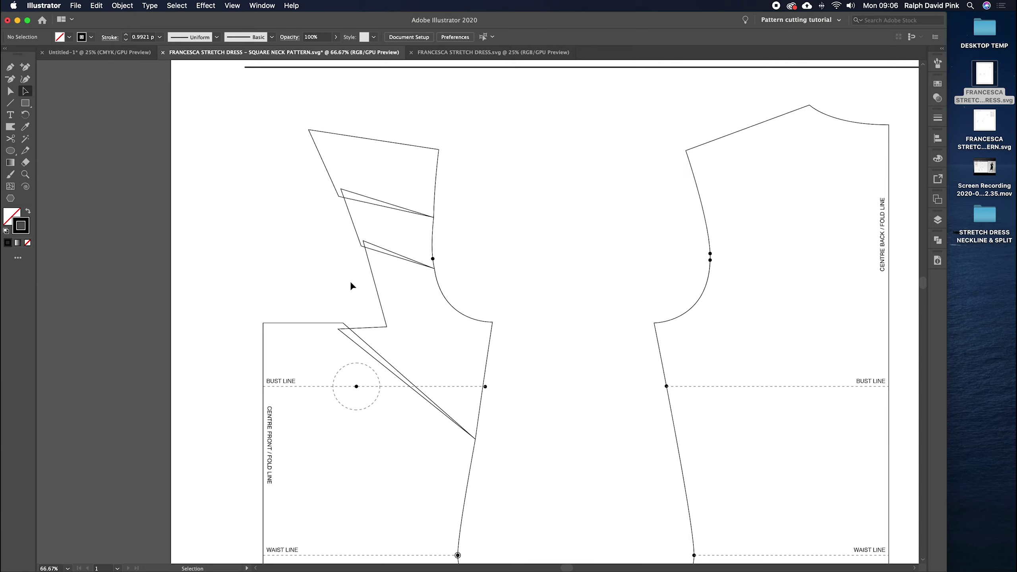
{"action": "key", "text": "super+plus"}
{"action": "left_click_drag", "start_coordinate": [351, 281], "coordinate": [471, 376]}
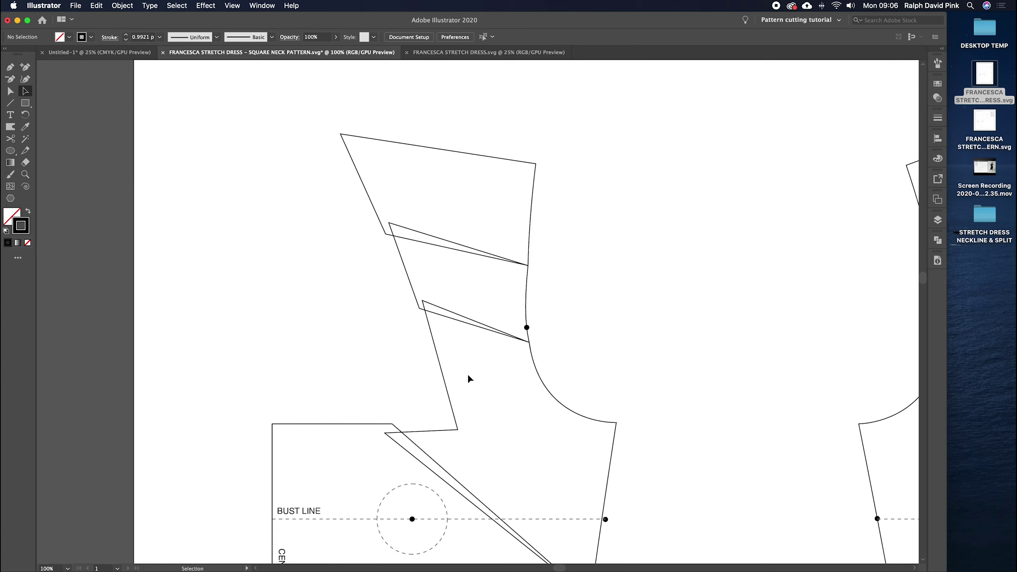
{"action": "left_click_drag", "start_coordinate": [504, 392], "coordinate": [563, 296]}
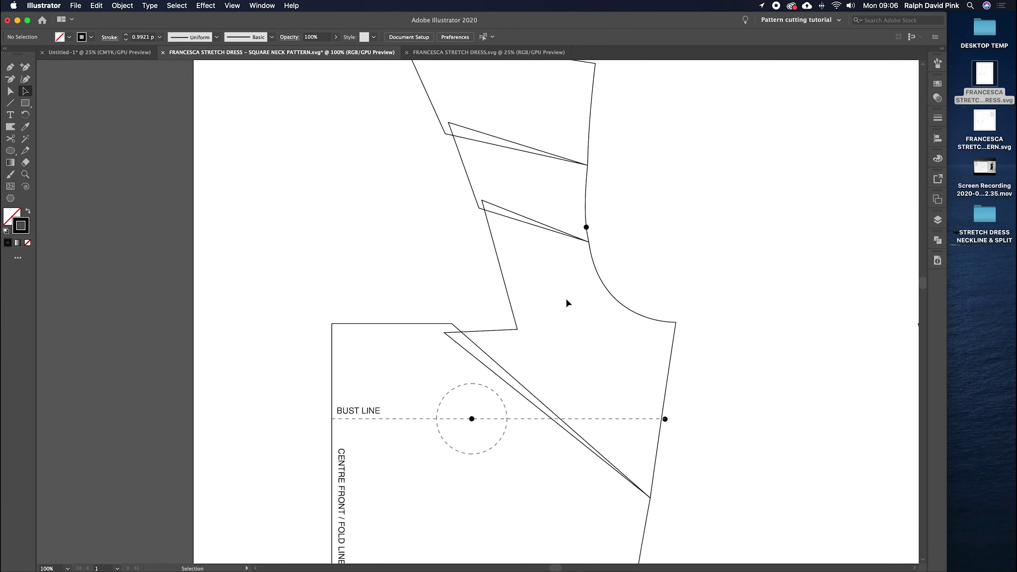
{"action": "key", "text": "super+minus"}
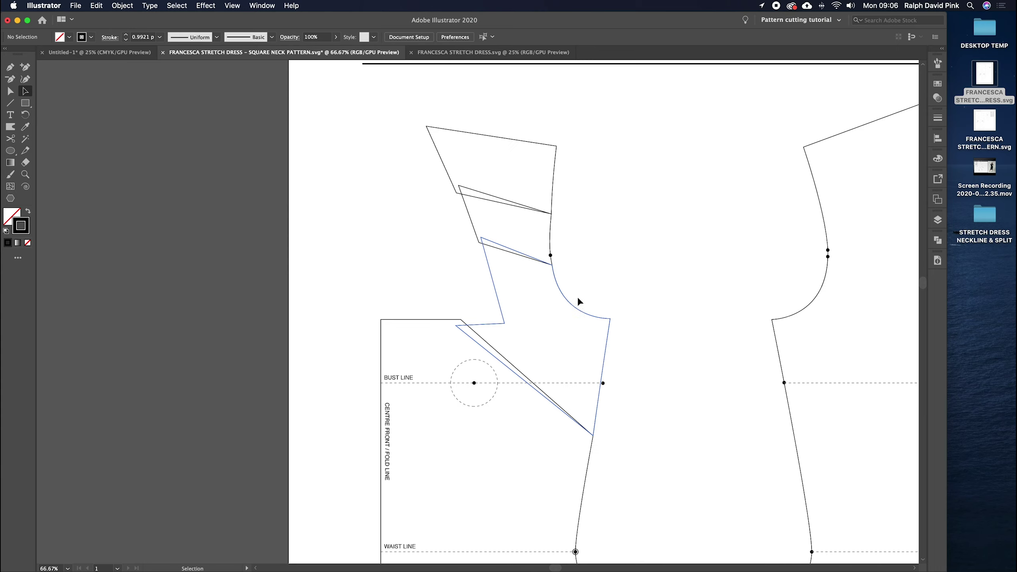
{"action": "left_click_drag", "start_coordinate": [604, 283], "coordinate": [508, 232]}
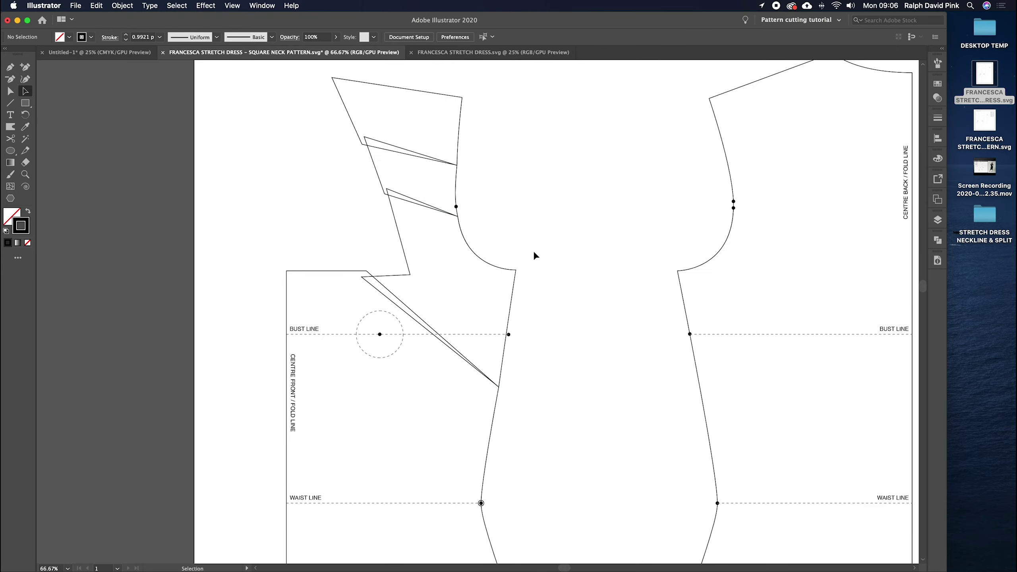
Step: Select all the pattern artwork and lock it
{"action": "left_click", "coordinate": [176, 6]}
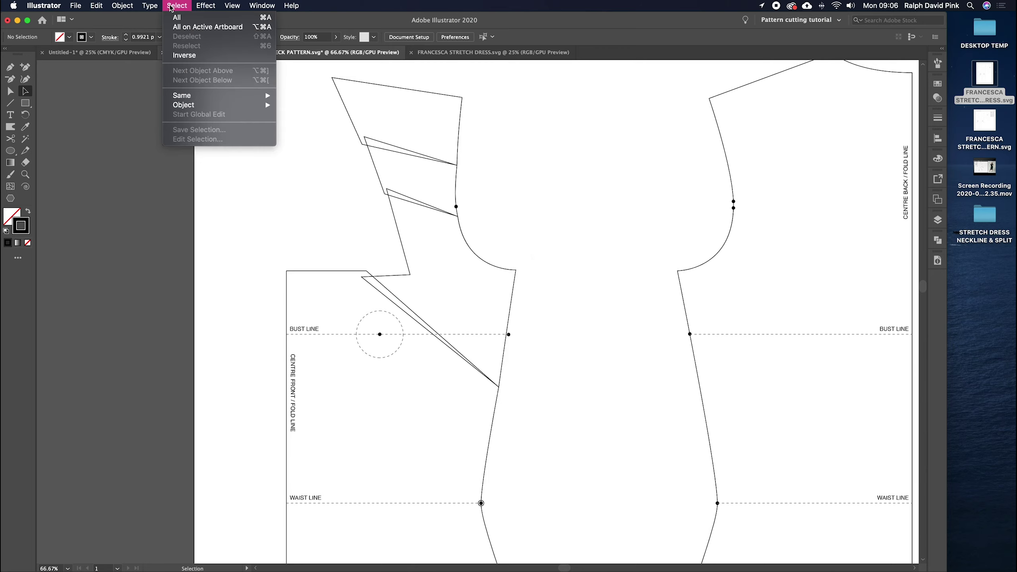
{"action": "left_click", "coordinate": [176, 17]}
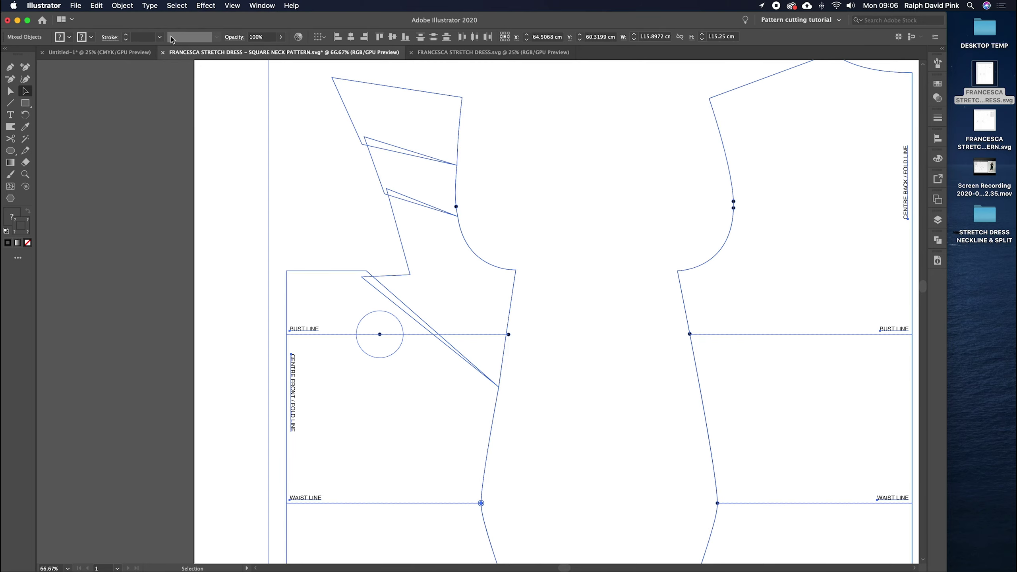
{"action": "left_click", "coordinate": [122, 5]}
{"action": "mouse_move", "coordinate": [139, 70]}
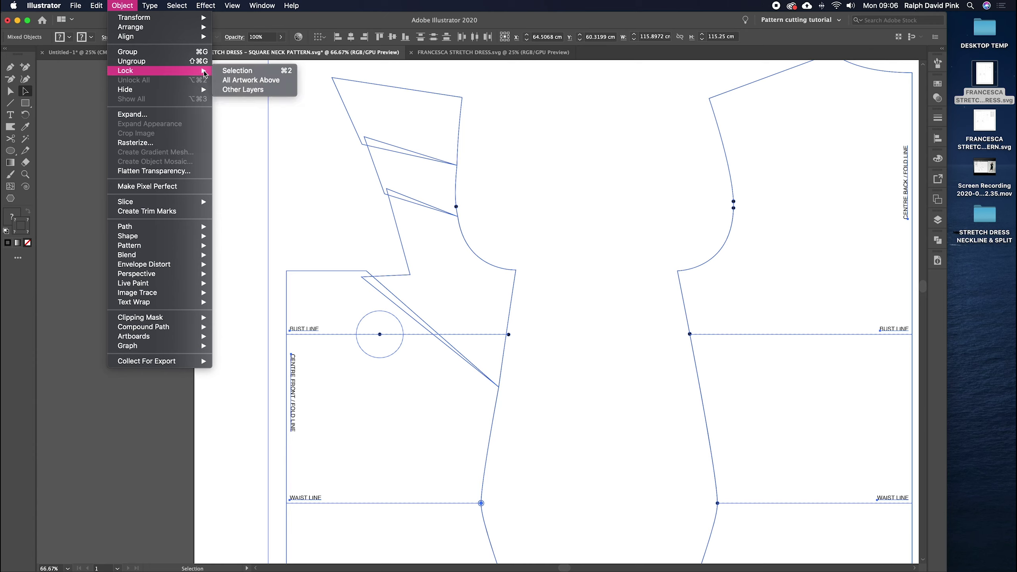
{"action": "left_click", "coordinate": [256, 70]}
{"action": "left_click_drag", "start_coordinate": [339, 181], "coordinate": [657, 398]}
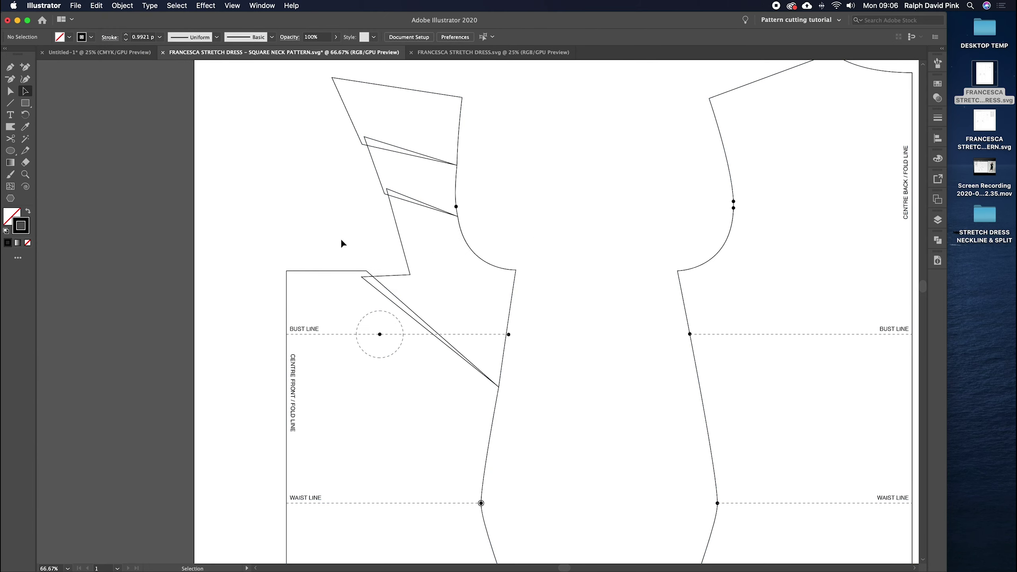
Step: Set the stroke colour to a bright turquoise for tracing the new front outline
{"action": "double_click", "coordinate": [28, 227]}
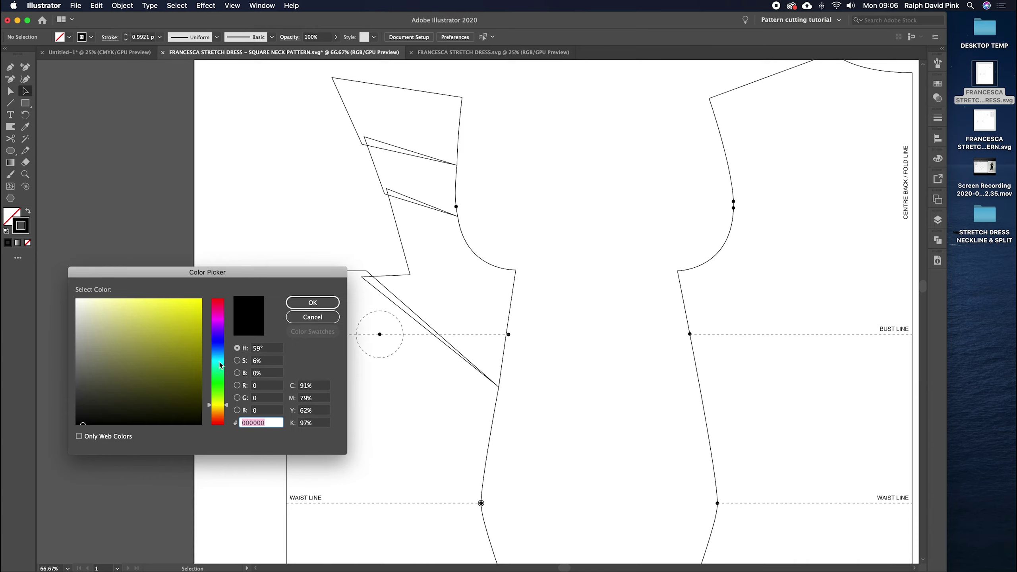
{"action": "left_click", "coordinate": [218, 364]}
{"action": "left_click", "coordinate": [191, 333]}
{"action": "left_click", "coordinate": [317, 303]}
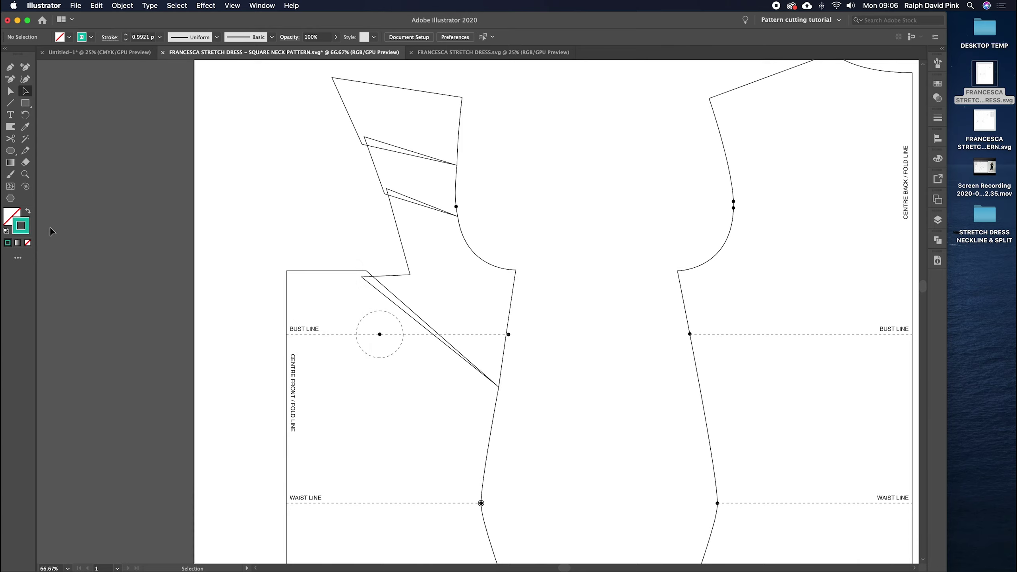
{"action": "left_click", "coordinate": [17, 219]}
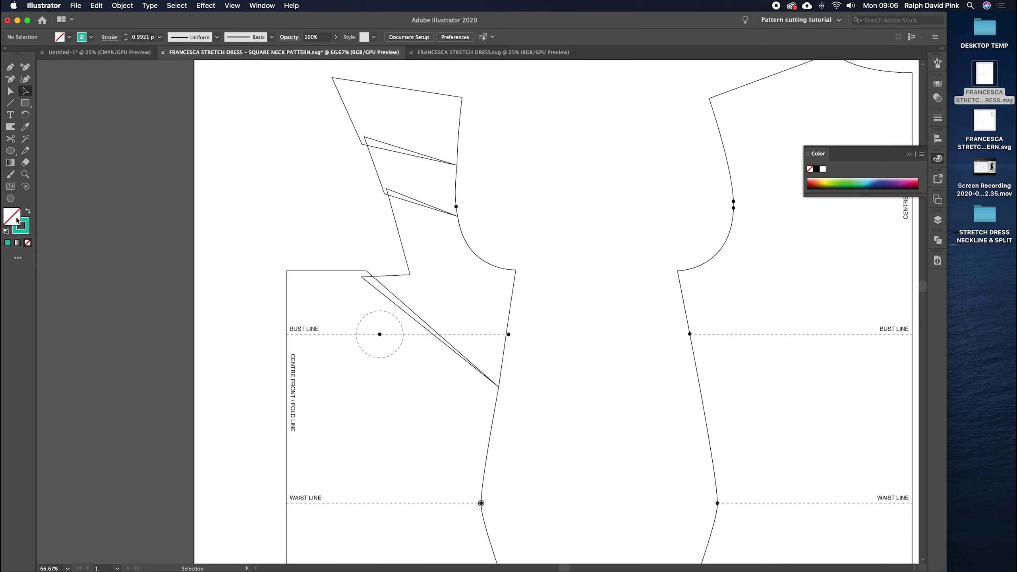
{"action": "left_click", "coordinate": [26, 231]}
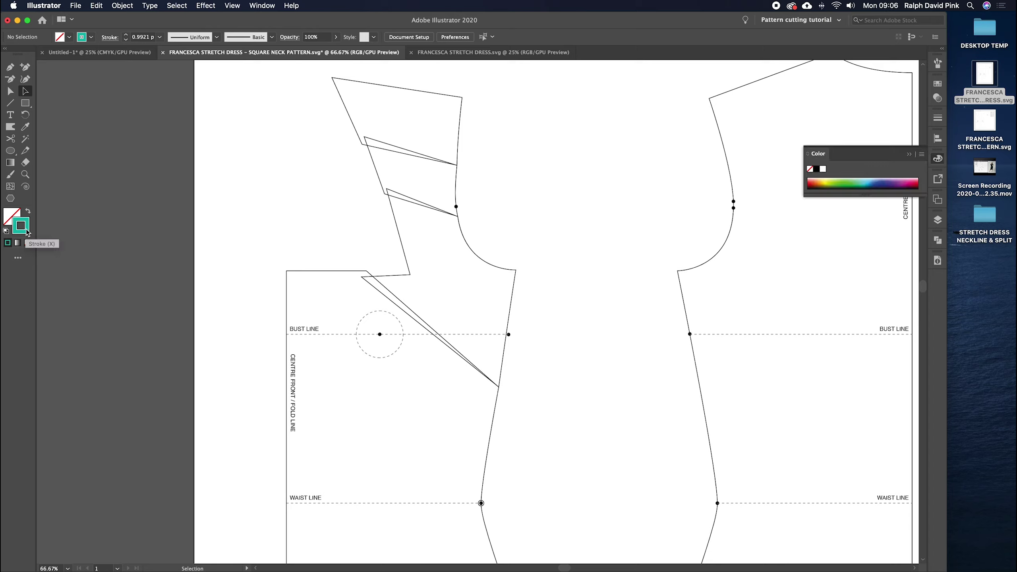
{"action": "double_click", "coordinate": [20, 225]}
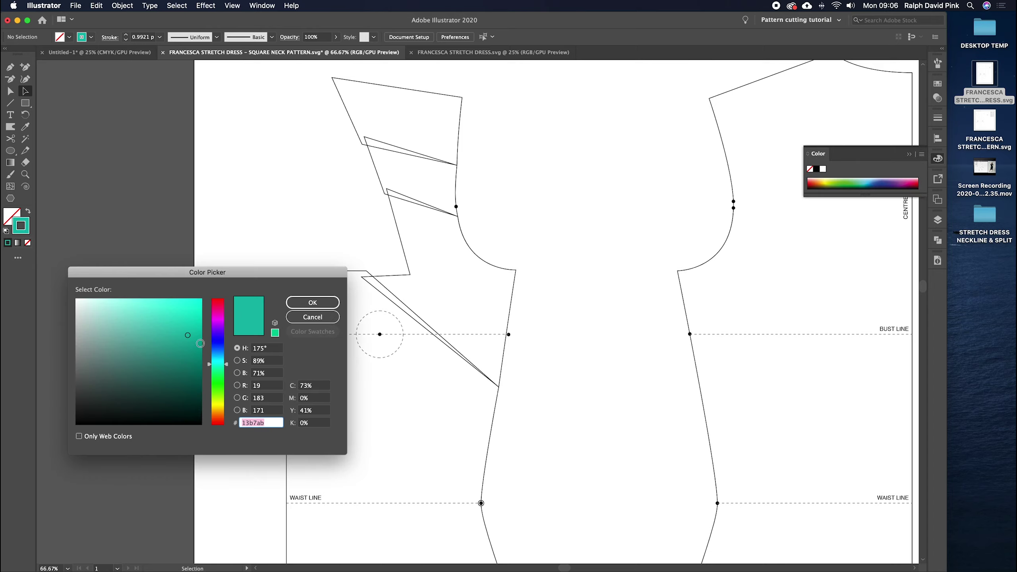
{"action": "left_click", "coordinate": [190, 323]}
{"action": "left_click", "coordinate": [222, 363]}
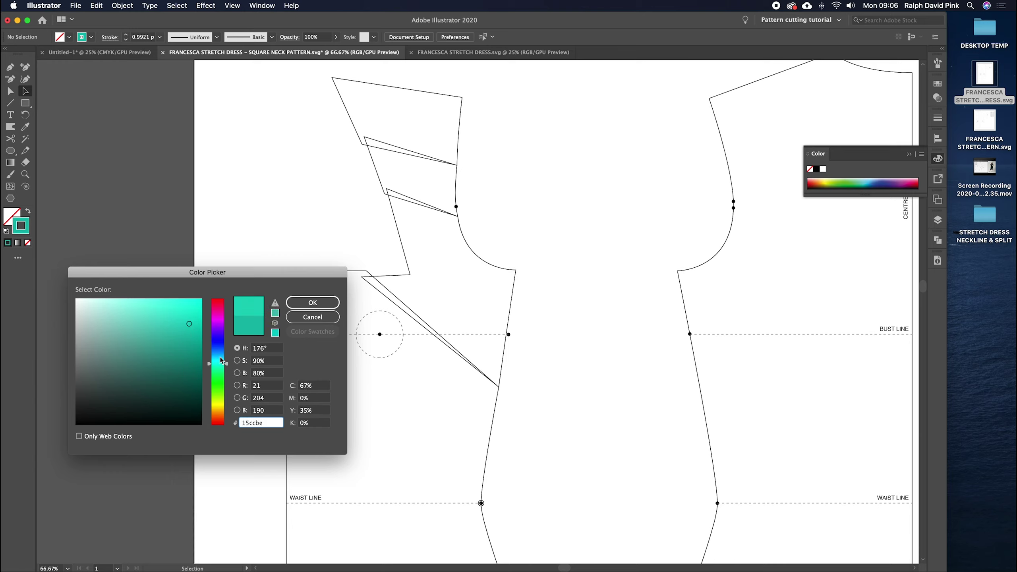
{"action": "left_click", "coordinate": [308, 302]}
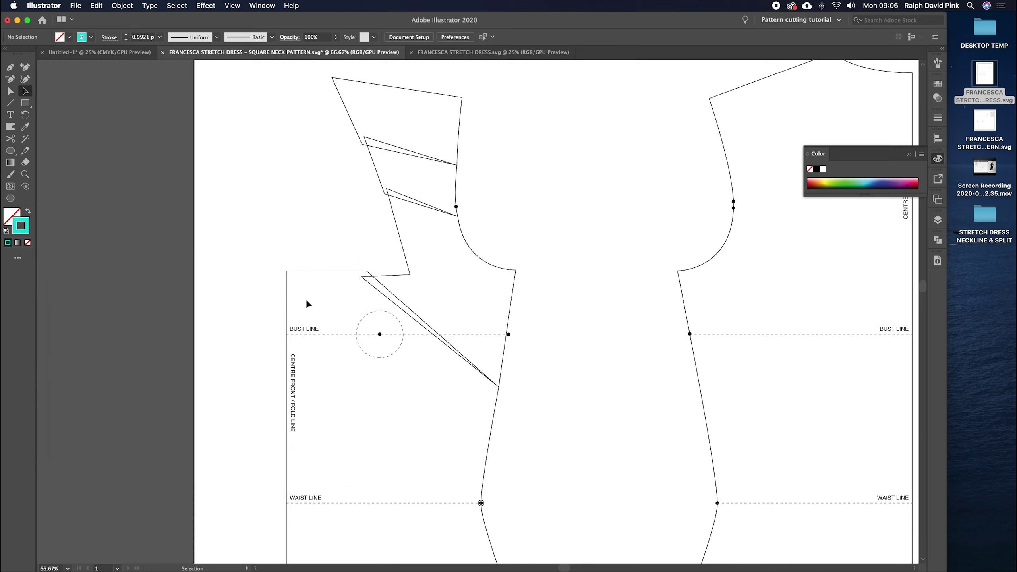
Step: Draw a Pen path along the front side seam from the side waist point up to the underarm point
{"action": "left_click", "coordinate": [10, 68]}
{"action": "left_click", "coordinate": [286, 503]}
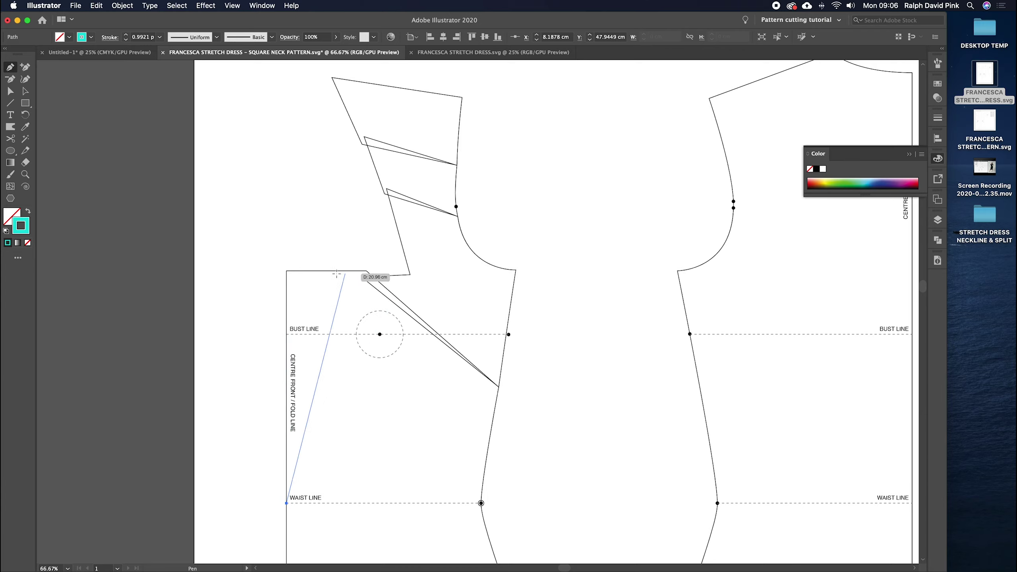
{"action": "key", "text": "super+z"}
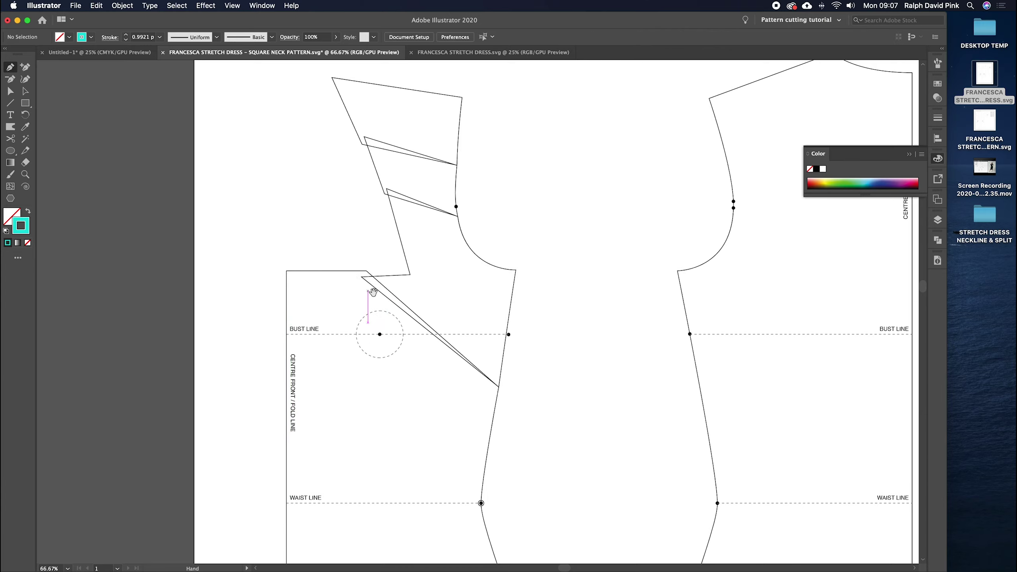
{"action": "scroll", "coordinate": [372, 289], "scroll_direction": "up", "scroll_amount": 2}
{"action": "scroll", "coordinate": [372, 288], "scroll_direction": "right", "scroll_amount": 1}
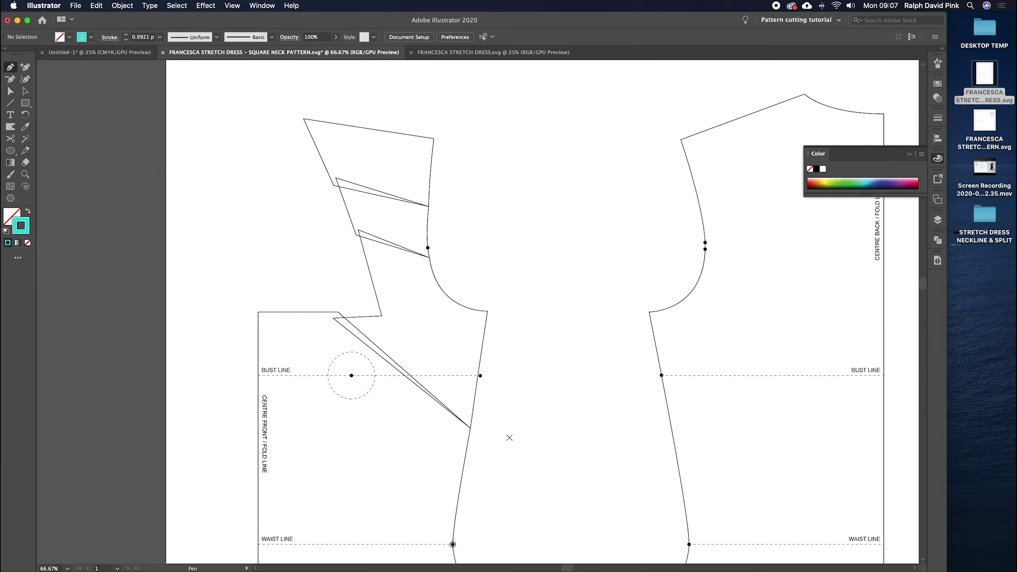
{"action": "scroll", "coordinate": [504, 432], "scroll_direction": "down", "scroll_amount": 4}
{"action": "scroll", "coordinate": [504, 431], "scroll_direction": "right", "scroll_amount": 1}
{"action": "left_click", "coordinate": [441, 471]}
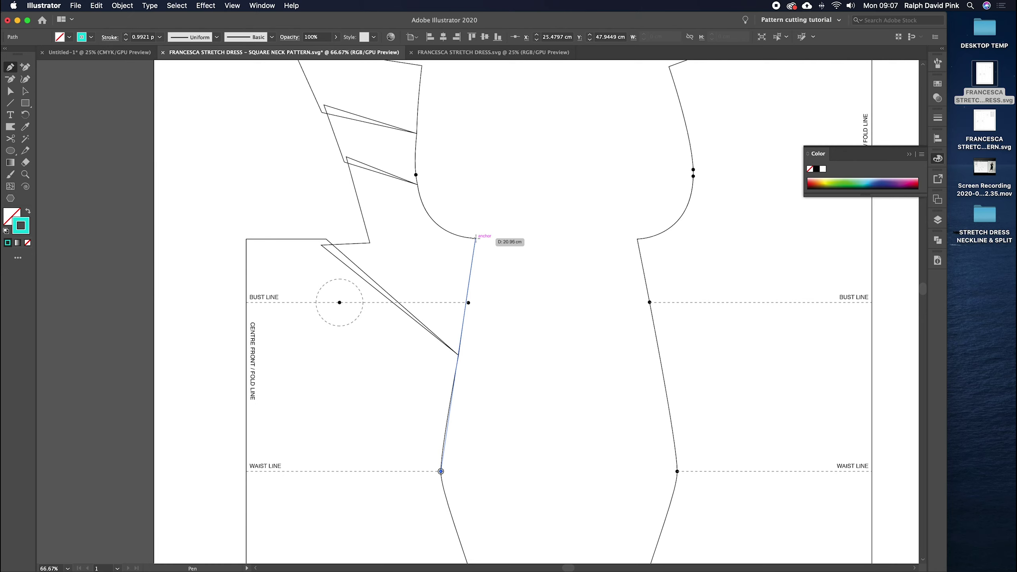
{"action": "left_click", "coordinate": [475, 238]}
Step: Continue the path from the underarm through the armhole notch and shoulder tip to the shoulder's neckline point
{"action": "scroll", "coordinate": [472, 240], "scroll_direction": "up", "scroll_amount": 8}
{"action": "scroll", "coordinate": [472, 240], "scroll_direction": "left", "scroll_amount": 1}
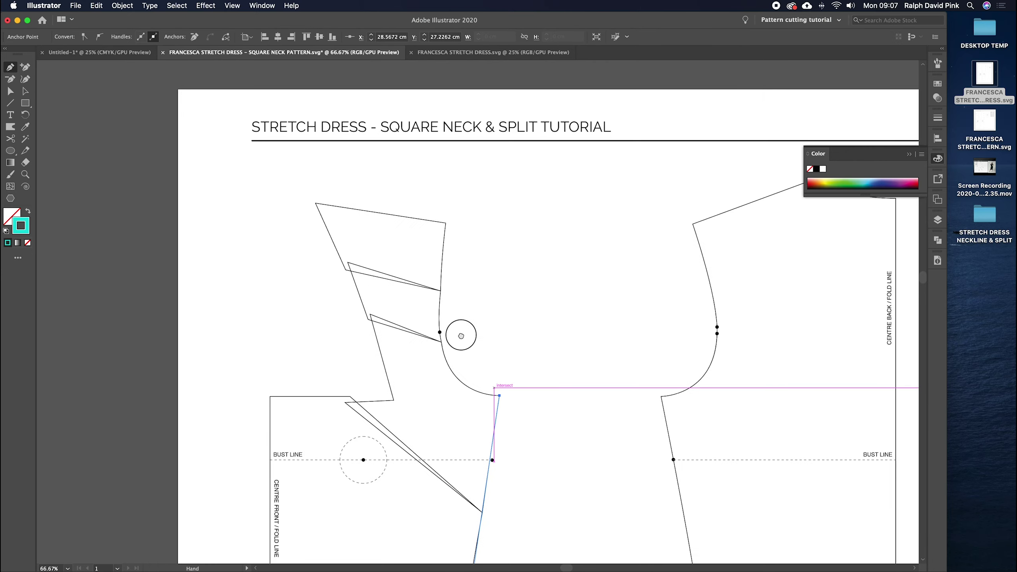
{"action": "left_click", "coordinate": [439, 331]}
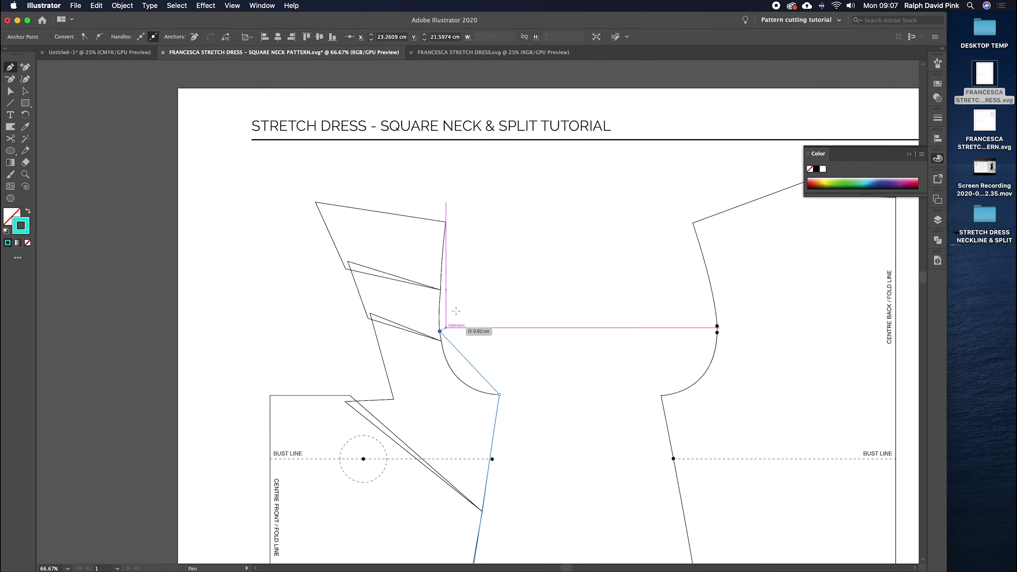
{"action": "left_click", "coordinate": [445, 221]}
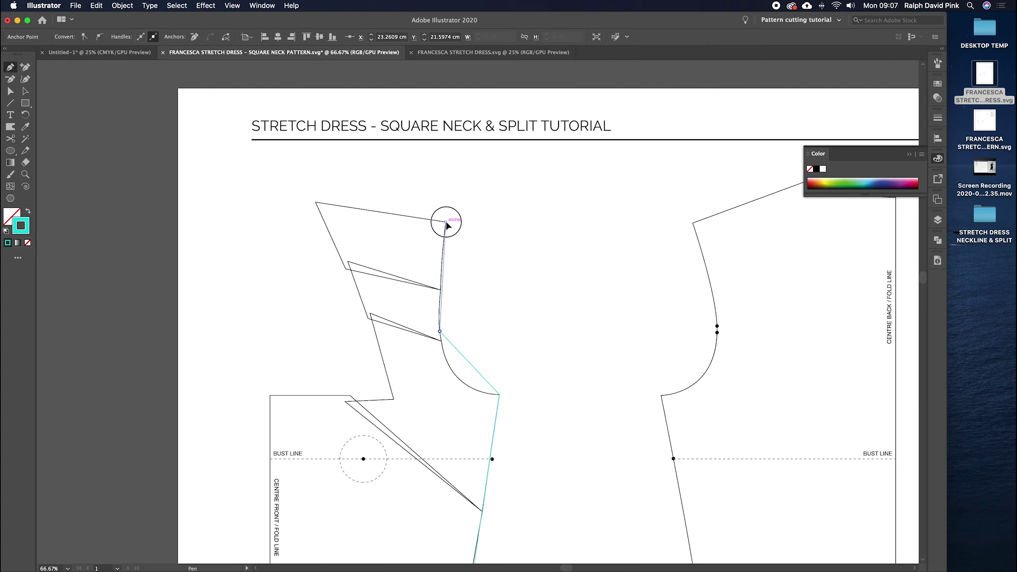
{"action": "left_click", "coordinate": [316, 202]}
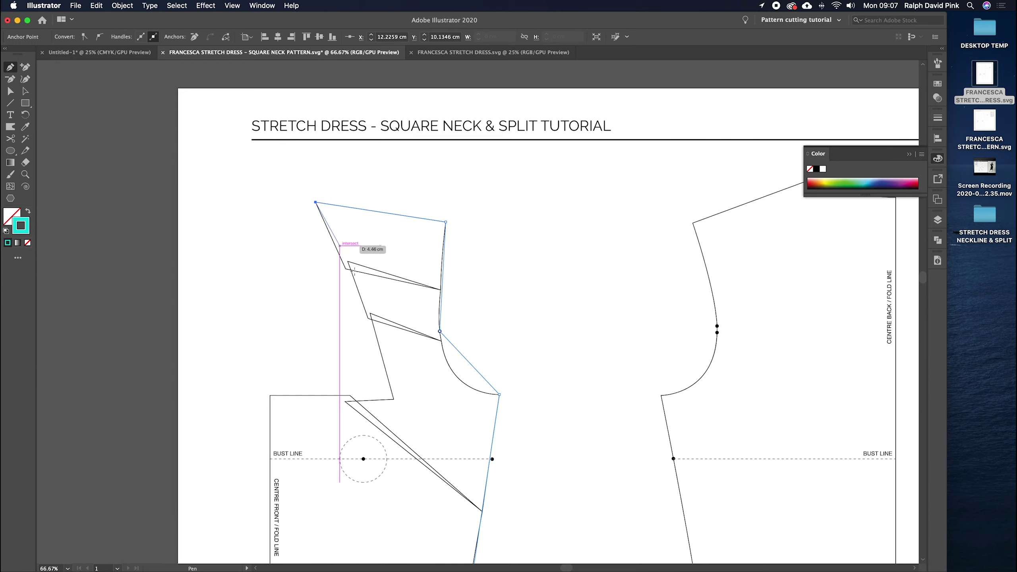
Step: Extend the path to the square neckline's inner corner, horizontally to the centre front, and down to the waist line, leaving it open
{"action": "left_click", "coordinate": [394, 399]}
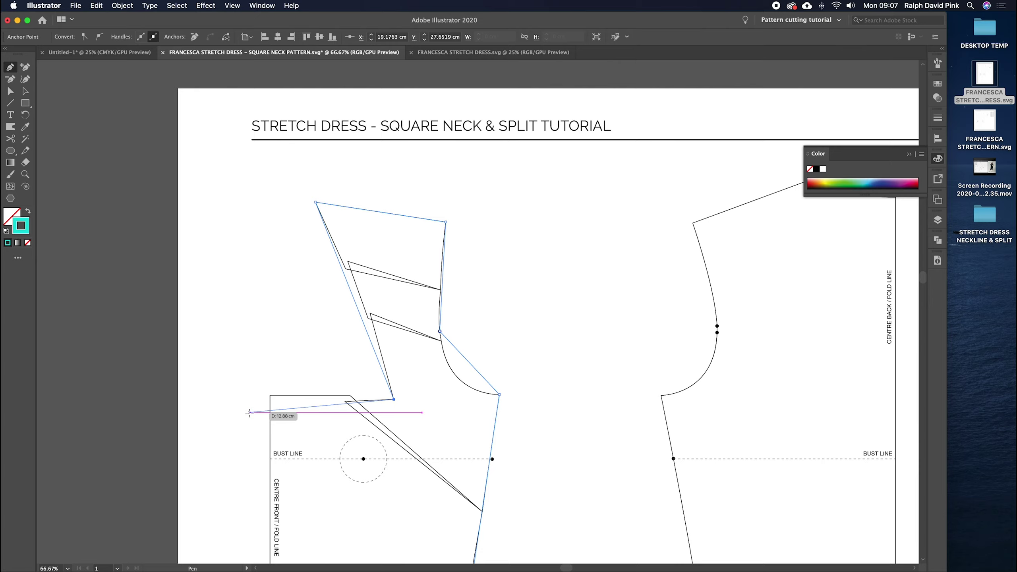
{"action": "left_click", "coordinate": [270, 400]}
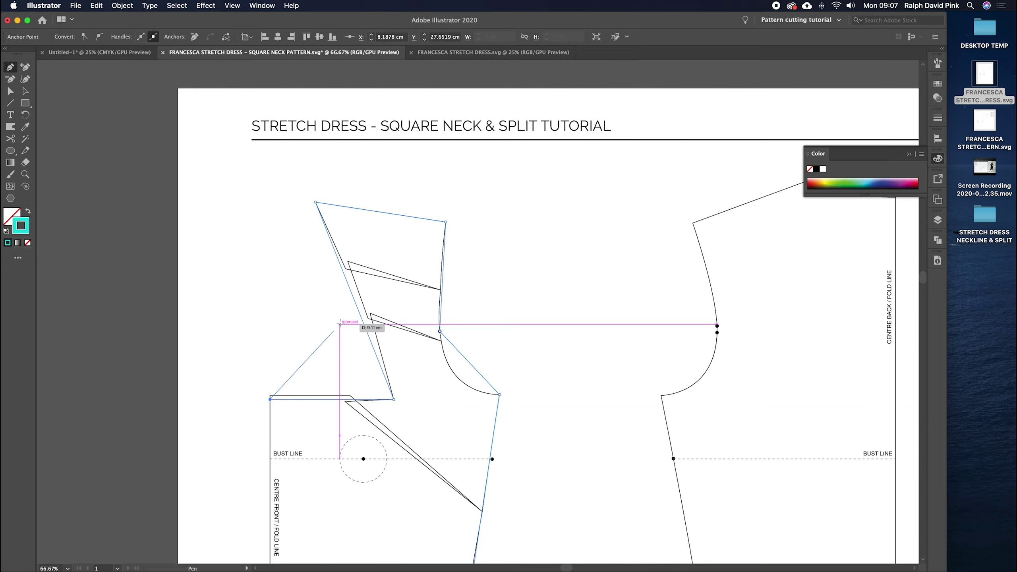
{"action": "left_click_drag", "start_coordinate": [344, 334], "coordinate": [370, 230]}
{"action": "left_click", "coordinate": [300, 520]}
{"action": "scroll", "coordinate": [465, 336], "scroll_direction": "up", "scroll_amount": 2}
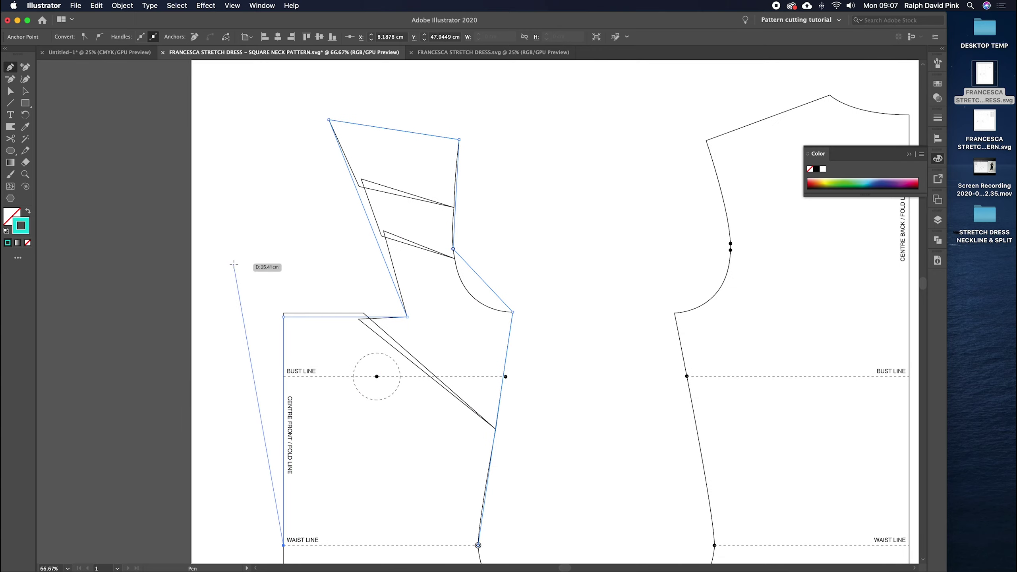
{"action": "left_click", "coordinate": [25, 91]}
{"action": "left_click", "coordinate": [248, 210], "text": "super"}
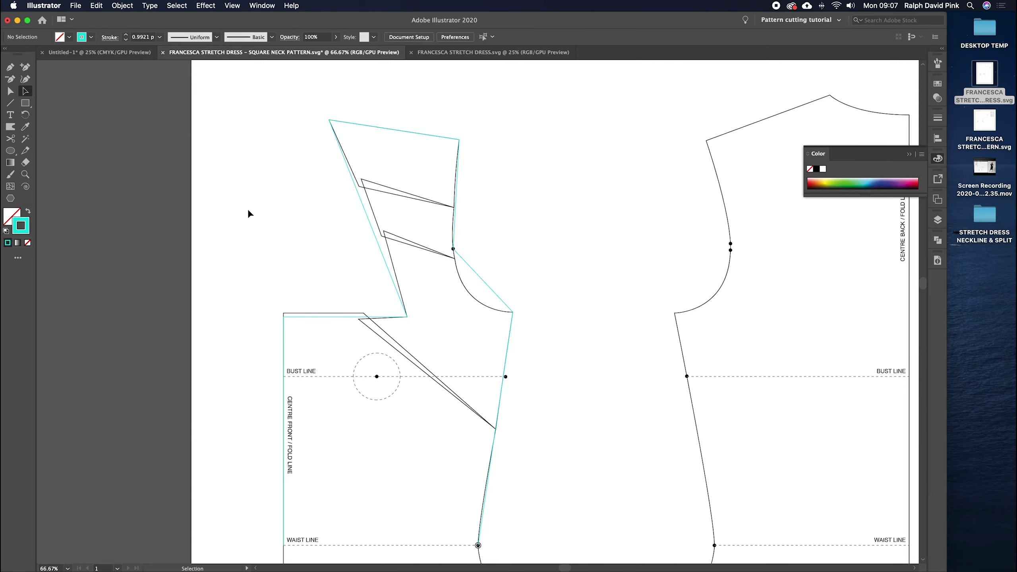
Step: Set the stroke weight of the turquoise front outline to 2 pt
{"action": "left_click", "coordinate": [373, 224], "text": "super"}
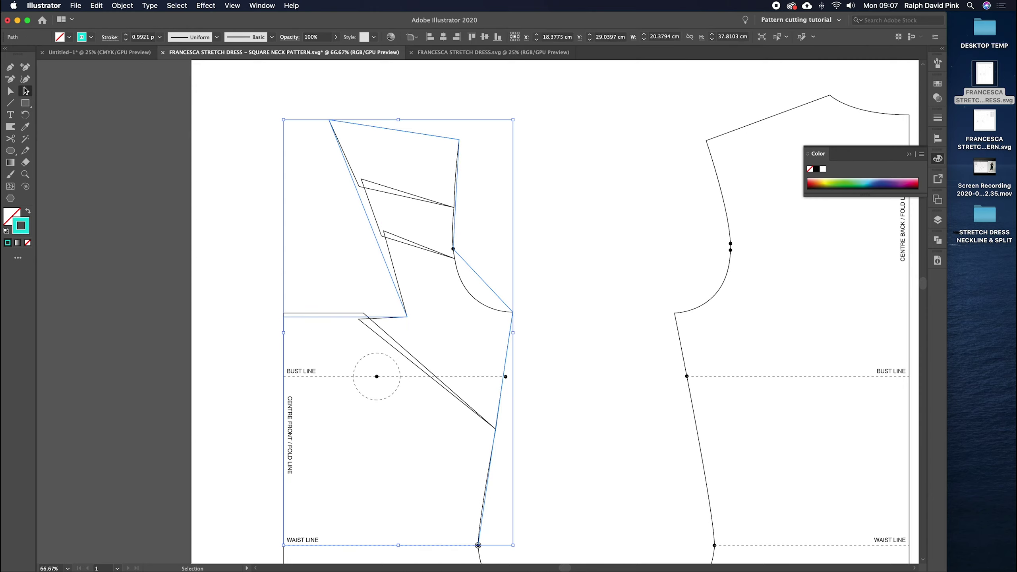
{"action": "left_click", "coordinate": [327, 176]}
{"action": "left_click", "coordinate": [364, 199]}
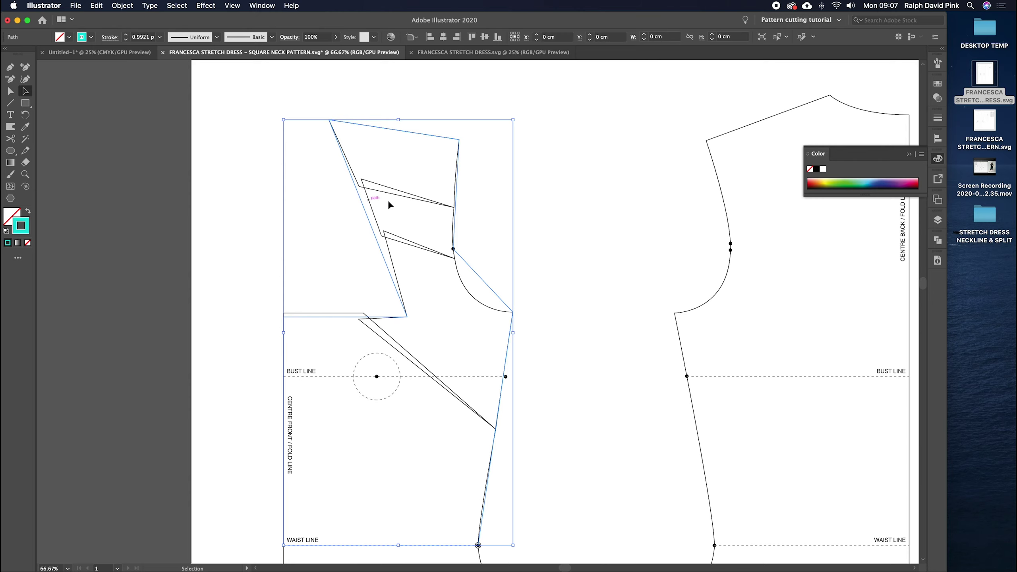
{"action": "left_click", "coordinate": [937, 117]}
{"action": "left_click", "coordinate": [849, 127]}
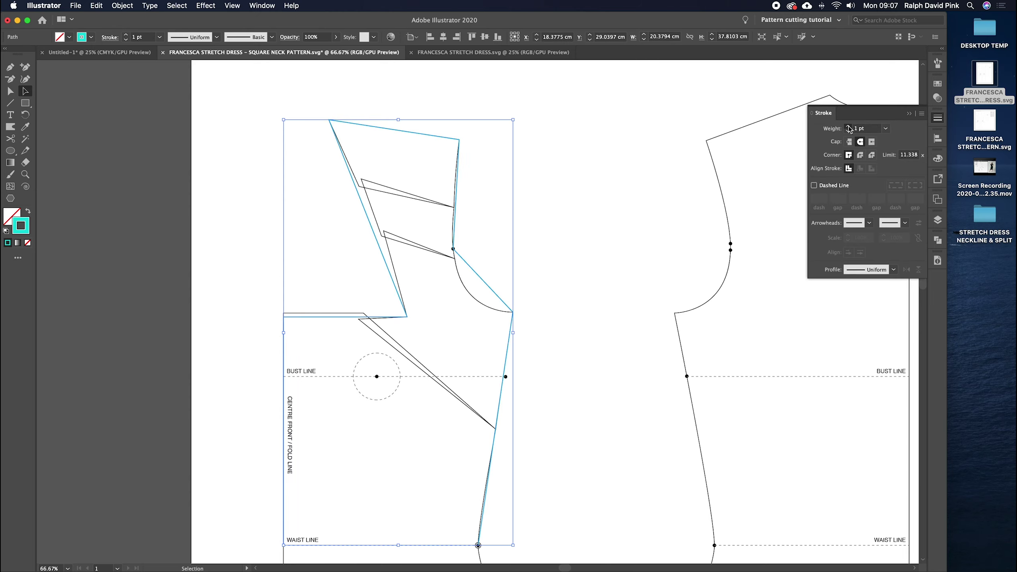
{"action": "left_click", "coordinate": [909, 116]}
{"action": "left_click", "coordinate": [937, 118]}
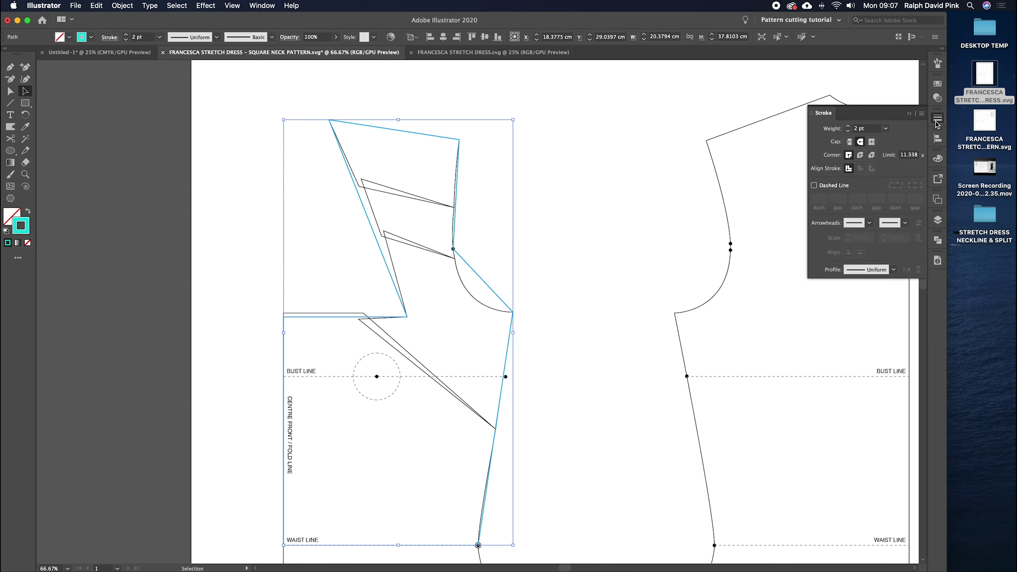
{"action": "left_click", "coordinate": [848, 127]}
{"action": "left_click", "coordinate": [848, 127]}
{"action": "left_click", "coordinate": [849, 127]}
{"action": "left_click", "coordinate": [849, 127]}
{"action": "left_click", "coordinate": [849, 131]}
{"action": "left_click", "coordinate": [849, 131]}
{"action": "left_click", "coordinate": [849, 131]}
{"action": "left_click", "coordinate": [658, 175]}
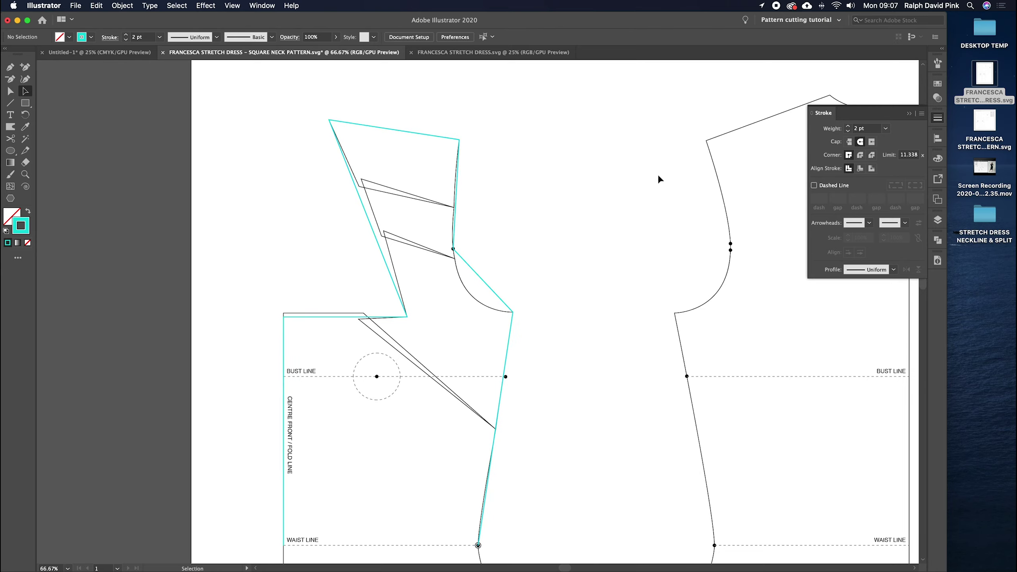
{"action": "scroll", "coordinate": [609, 200], "scroll_direction": "left", "scroll_amount": 5}
{"action": "scroll", "coordinate": [608, 199], "scroll_direction": "down", "scroll_amount": 3}
{"action": "left_click", "coordinate": [910, 115]}
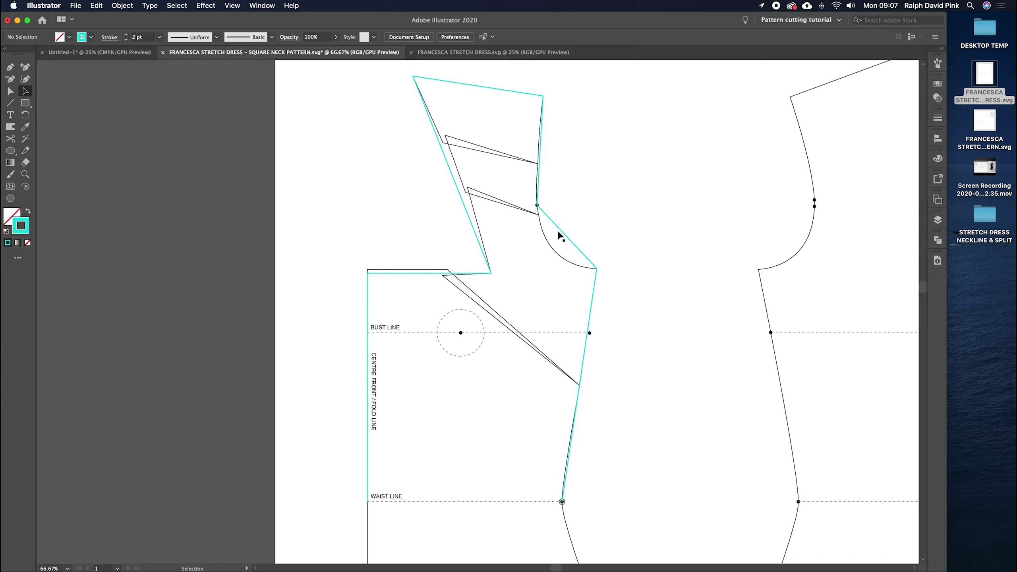
{"action": "key", "text": "super+equal"}
{"action": "left_click_drag", "start_coordinate": [546, 283], "coordinate": [491, 384]}
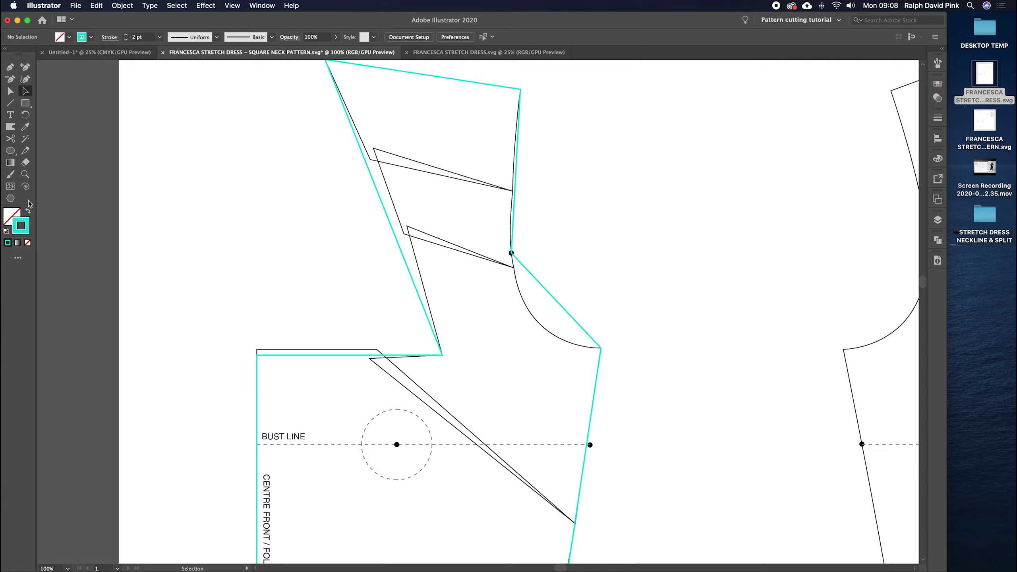
Step: Add the Anchor Point Tool to the toolbar and activate it
{"action": "left_click", "coordinate": [26, 105]}
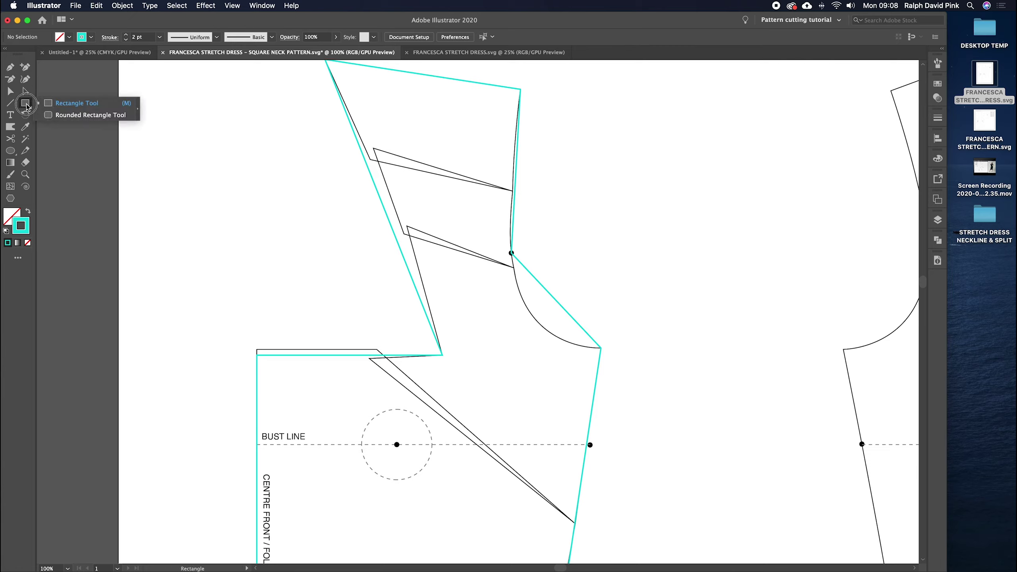
{"action": "left_click", "coordinate": [18, 258]}
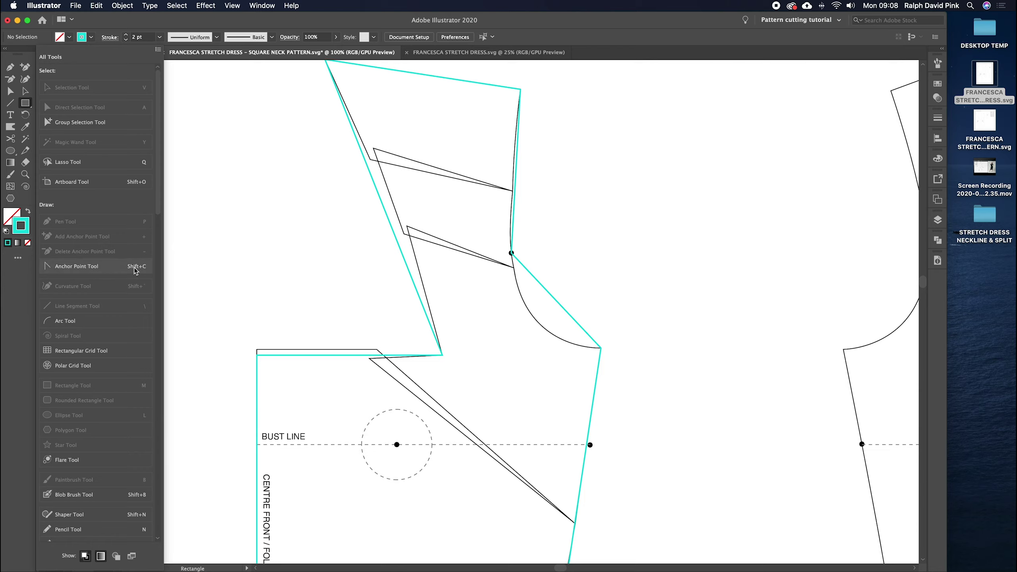
{"action": "left_click", "coordinate": [18, 258]}
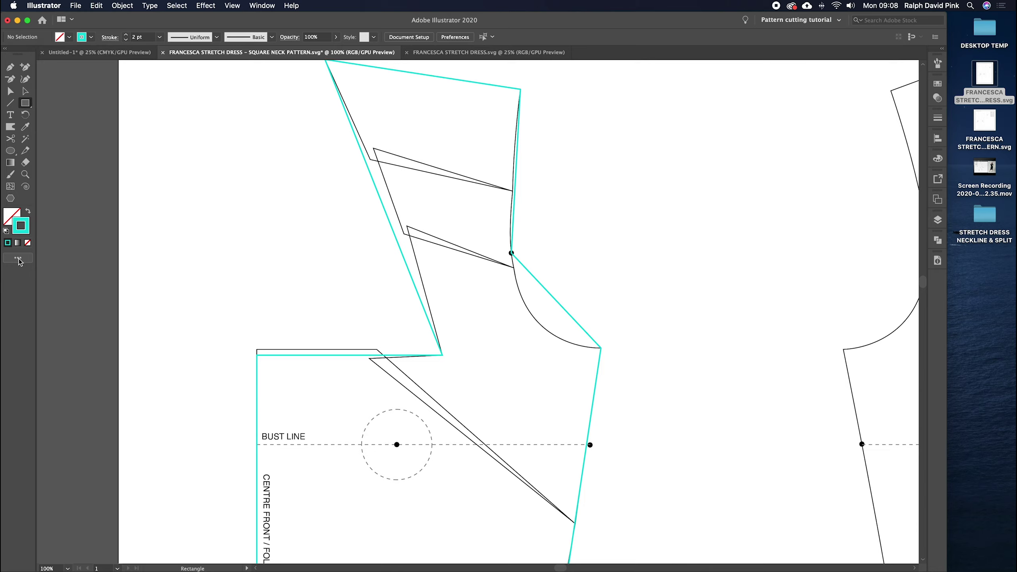
{"action": "left_click", "coordinate": [17, 259]}
{"action": "left_click_drag", "start_coordinate": [81, 266], "coordinate": [17, 93]}
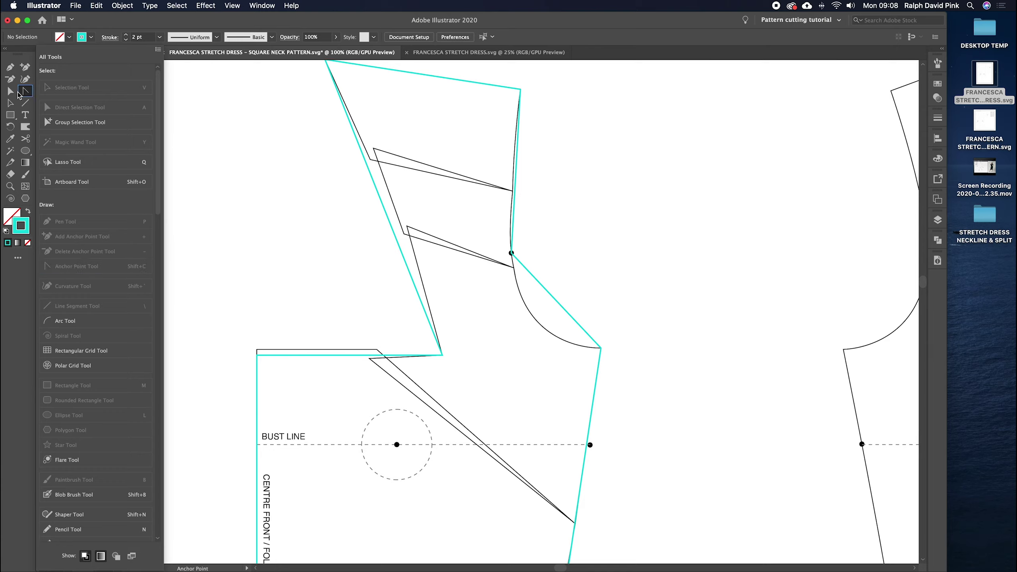
{"action": "left_click", "coordinate": [211, 128]}
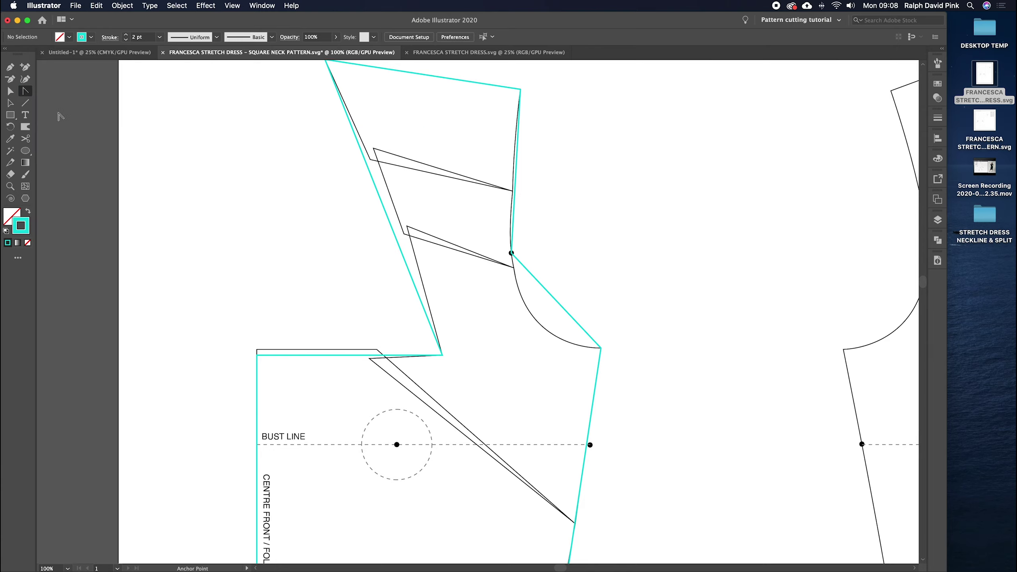
{"action": "key", "text": "a"}
{"action": "left_click", "coordinate": [60, 138]}
{"action": "left_click", "coordinate": [24, 92]}
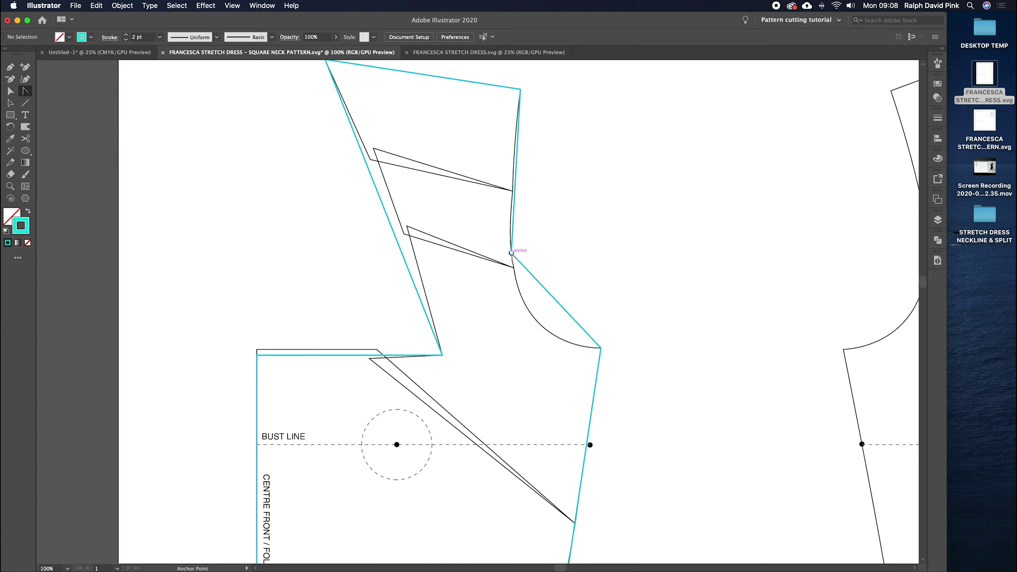
Step: Curve the front armhole at its notch point, adjusting the upper handle separately so the outline follows the original armhole
{"action": "left_click_drag", "start_coordinate": [511, 252], "coordinate": [505, 156]}
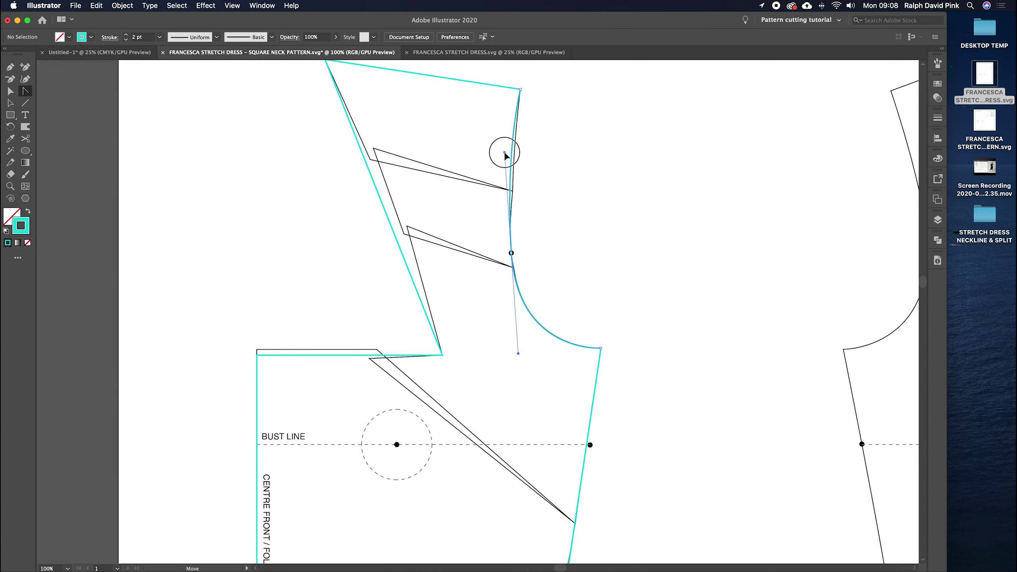
{"action": "left_click_drag", "start_coordinate": [506, 156], "coordinate": [506, 157]}
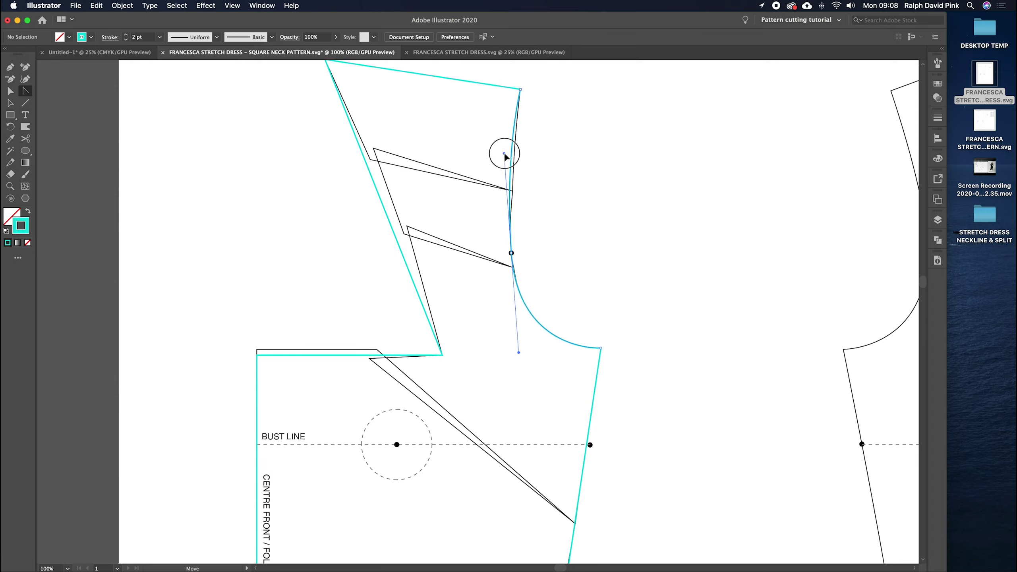
{"action": "mouse_move", "coordinate": [505, 157]}
{"action": "left_mouse_down"}
{"action": "mouse_move", "coordinate": [511, 221]}
{"action": "mouse_move", "coordinate": [503, 153]}
{"action": "left_mouse_up"}
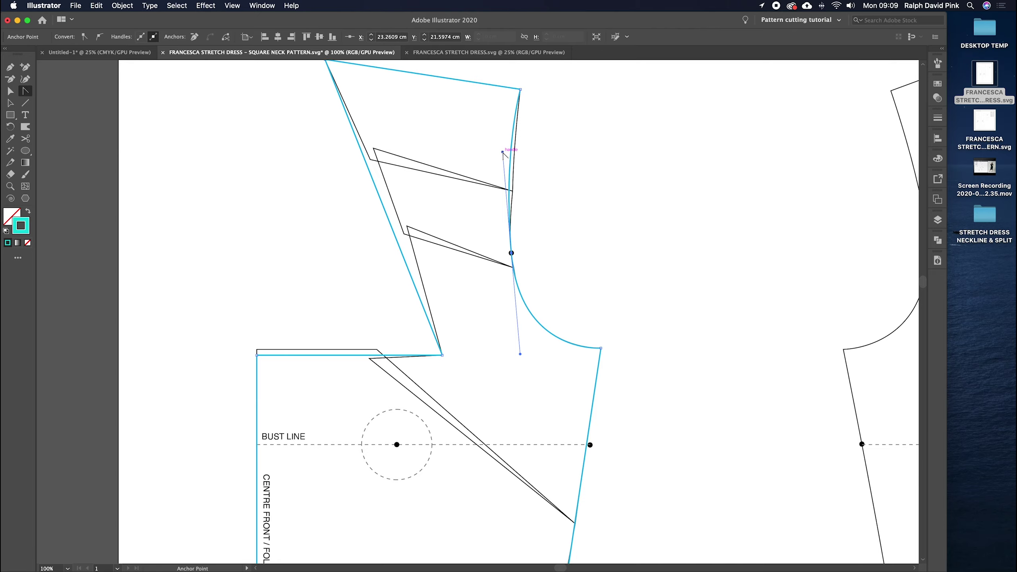
{"action": "left_click_drag", "start_coordinate": [503, 152], "coordinate": [508, 198]}
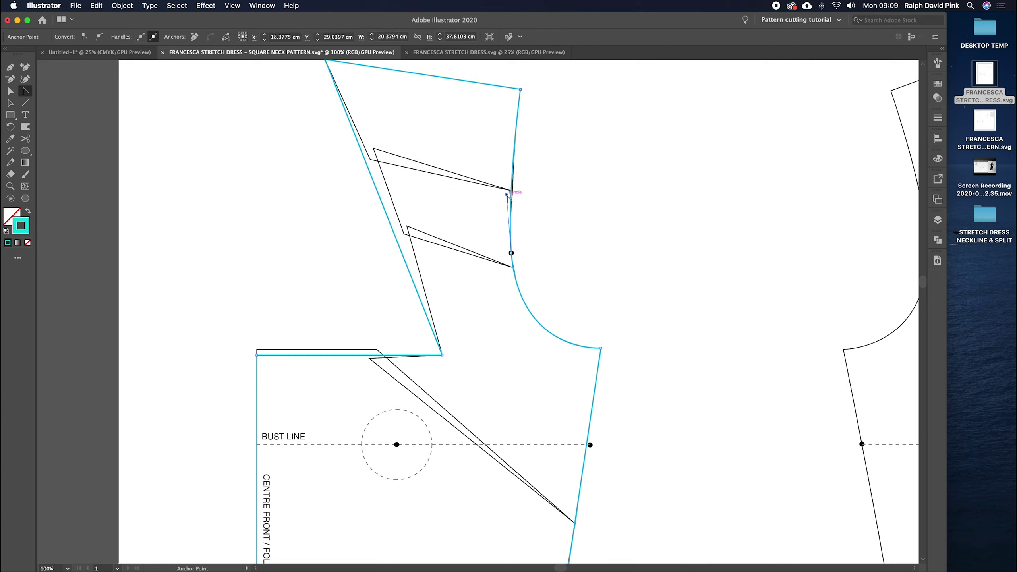
{"action": "key", "text": "a"}
{"action": "left_click", "coordinate": [513, 253]}
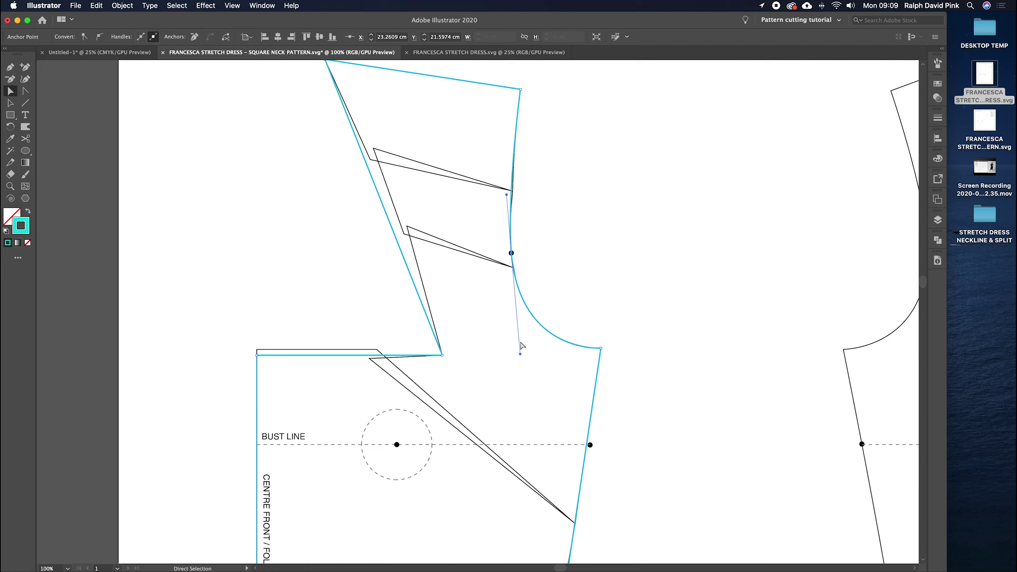
{"action": "left_click", "coordinate": [517, 132]}
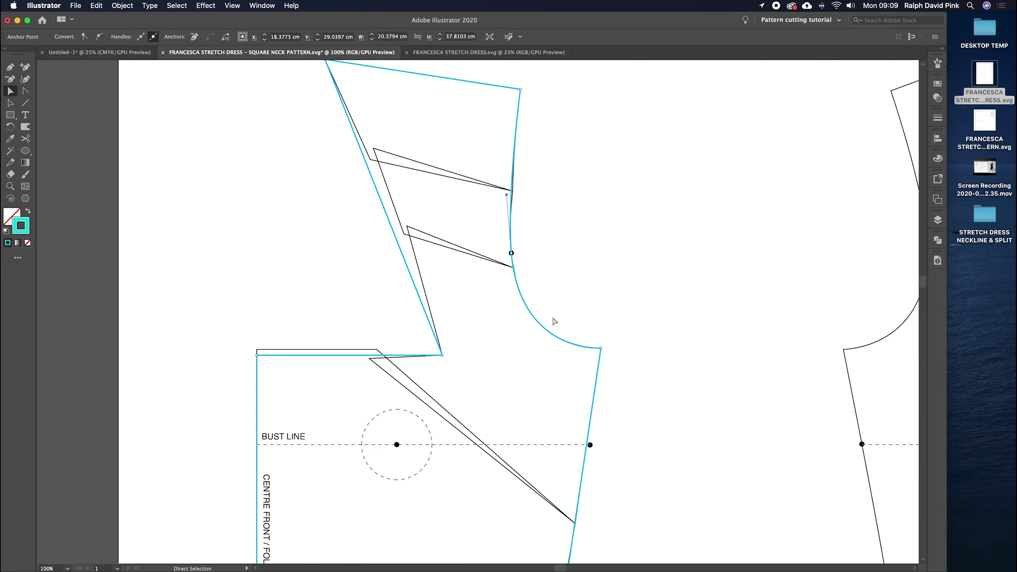
{"action": "left_click_drag", "start_coordinate": [396, 224], "coordinate": [449, 255]}
Step: Curve the strap's neckline edge from the shoulder's neckline point and collapse the opposite handle to keep the shoulder seam straight
{"action": "left_click", "coordinate": [26, 92]}
{"action": "left_click_drag", "start_coordinate": [379, 92], "coordinate": [398, 130]}
{"action": "left_click_drag", "start_coordinate": [413, 181], "coordinate": [468, 272]}
{"action": "scroll", "coordinate": [464, 304], "scroll_direction": "up", "scroll_amount": 5}
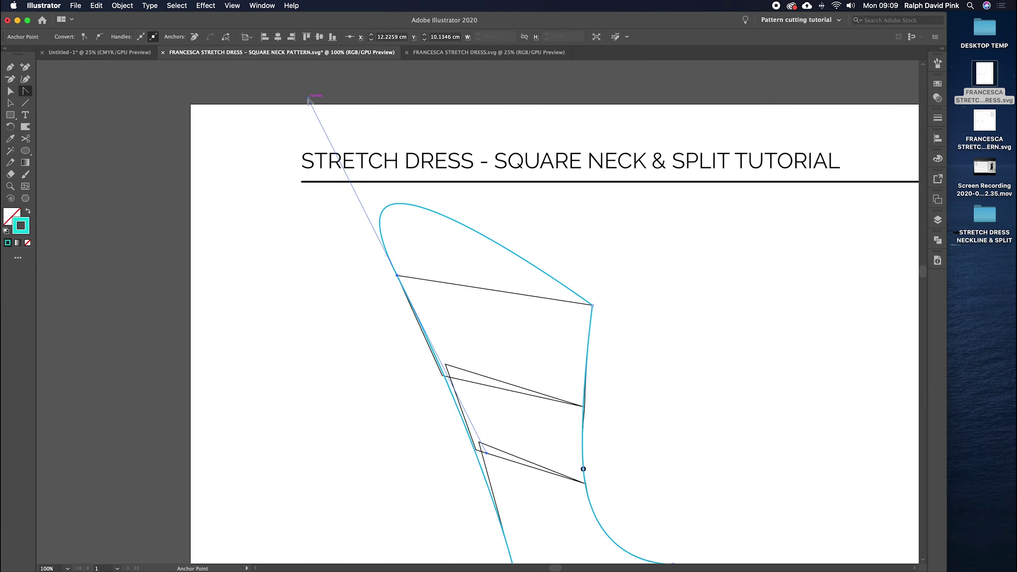
{"action": "left_click_drag", "start_coordinate": [309, 98], "coordinate": [397, 273]}
Step: Curve the lower side seam by pulling vertical handles from the side waist point, then deselect the outline
{"action": "left_click_drag", "start_coordinate": [675, 419], "coordinate": [711, 184]}
{"action": "left_click_drag", "start_coordinate": [609, 372], "coordinate": [597, 260]}
{"action": "left_click_drag", "start_coordinate": [584, 296], "coordinate": [477, 187]}
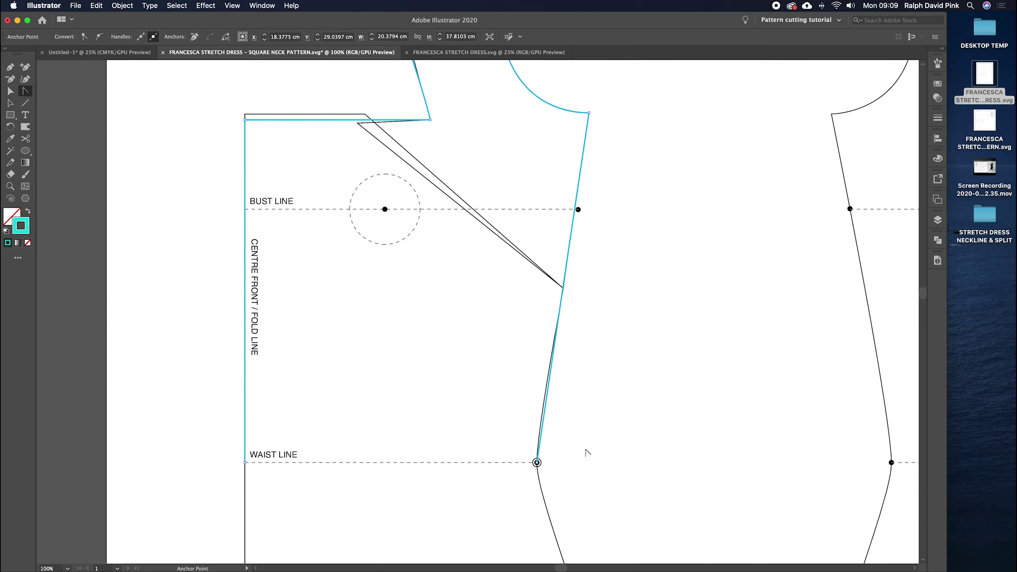
{"action": "scroll", "coordinate": [586, 450], "scroll_direction": "down", "scroll_amount": 5}
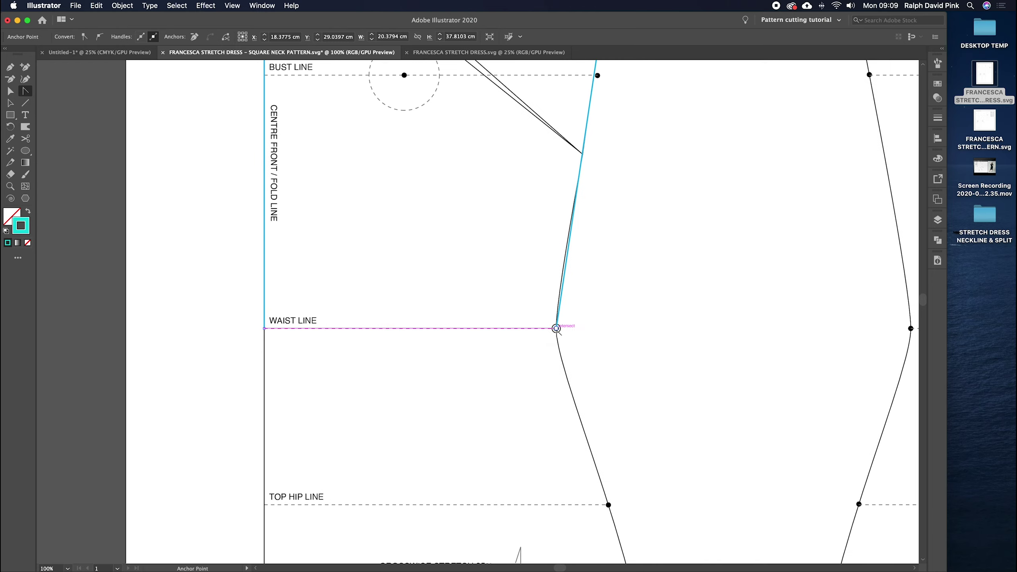
{"action": "left_click_drag", "start_coordinate": [557, 329], "coordinate": [557, 287]}
{"action": "scroll", "coordinate": [424, 189], "scroll_direction": "up", "scroll_amount": 3}
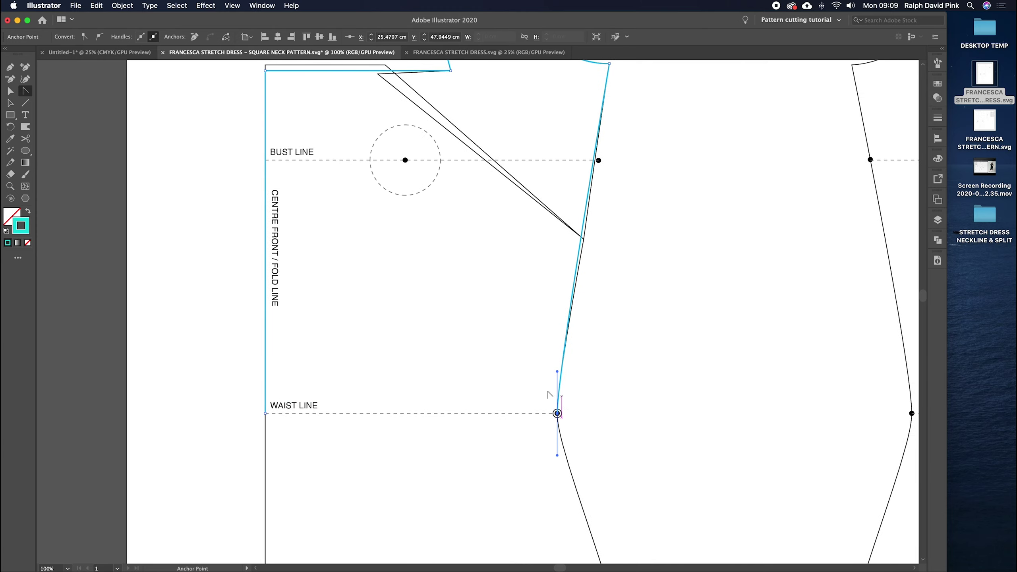
{"action": "key", "text": "super+minus"}
{"action": "left_click_drag", "start_coordinate": [459, 175], "coordinate": [470, 329]}
{"action": "key", "text": "v"}
{"action": "left_click", "coordinate": [532, 167]}
{"action": "left_click_drag", "start_coordinate": [523, 168], "coordinate": [595, 220]}
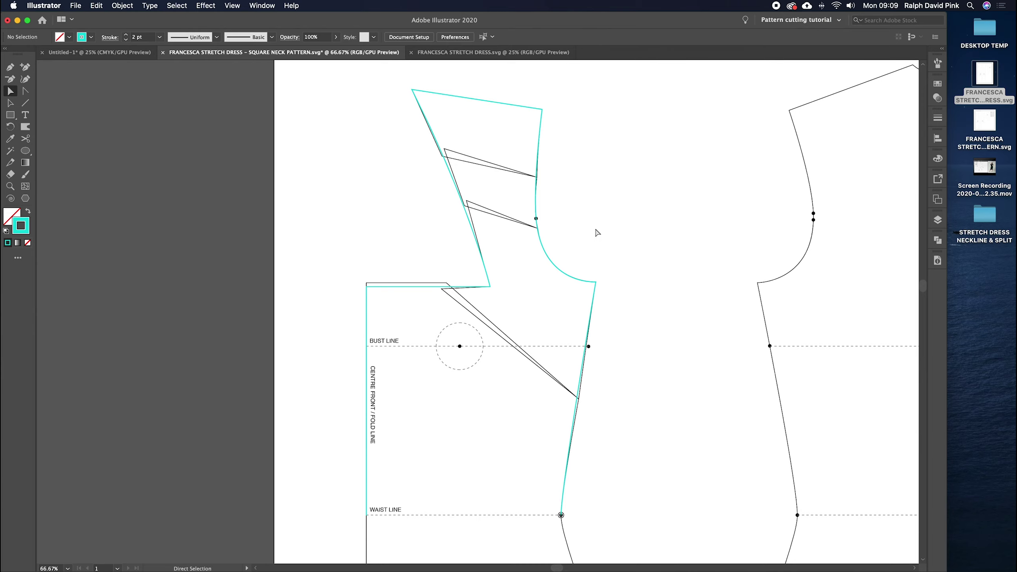
Step: Unlock all objects and delete the old black strap and upper bust panel outlines beneath the turquoise front outline
{"action": "scroll", "coordinate": [598, 233], "scroll_direction": "down", "scroll_amount": 3}
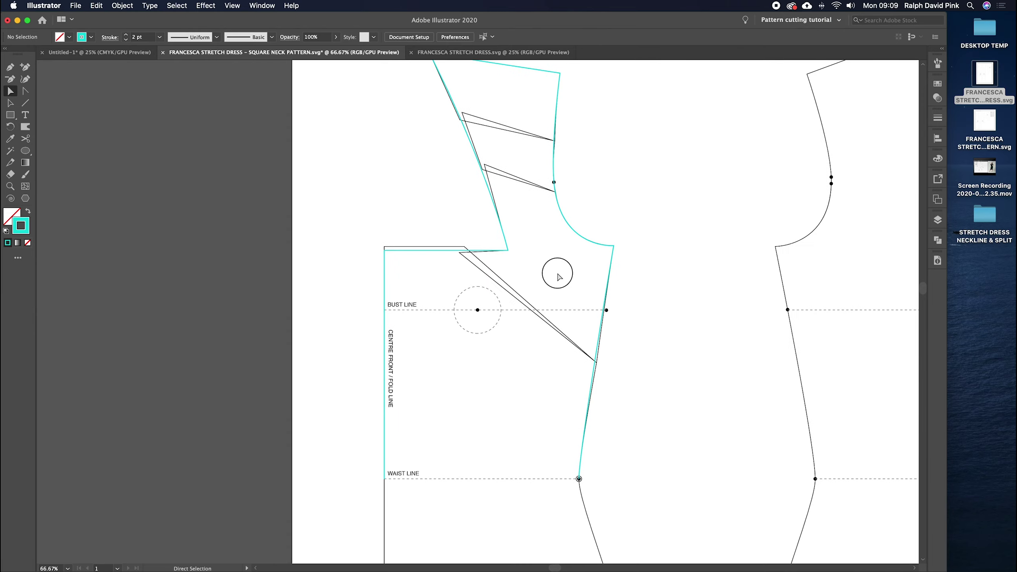
{"action": "left_click_drag", "start_coordinate": [557, 273], "coordinate": [547, 282]}
{"action": "left_click", "coordinate": [118, 6]}
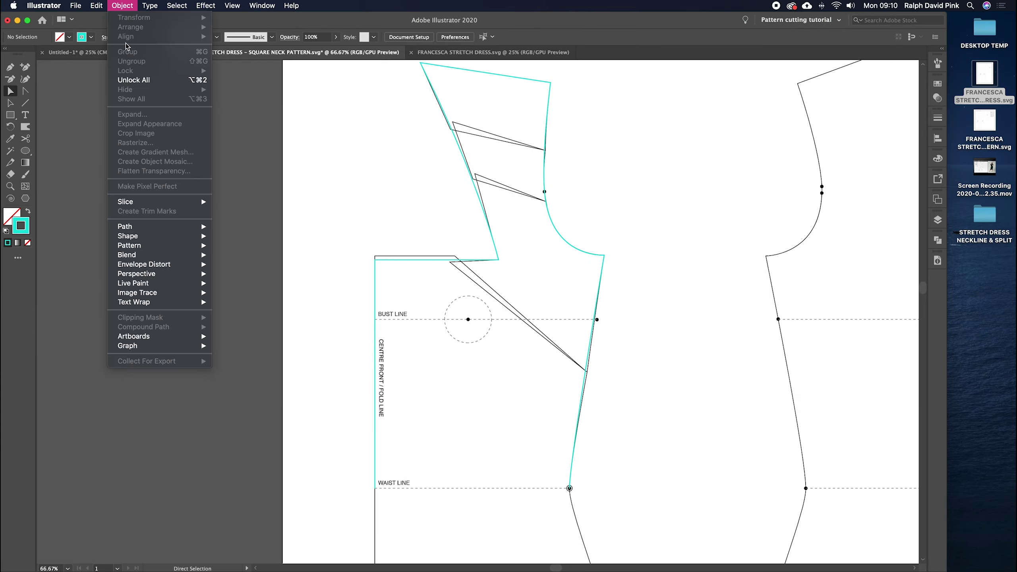
{"action": "left_click", "coordinate": [130, 79]}
{"action": "left_click", "coordinate": [507, 167]}
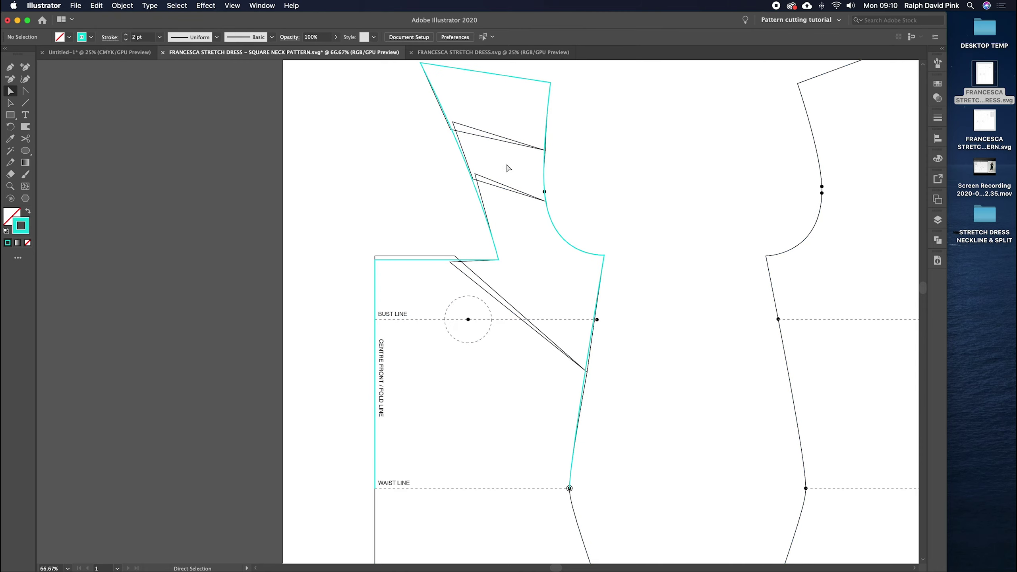
{"action": "left_click", "coordinate": [510, 116]}
{"action": "left_click_drag", "start_coordinate": [495, 112], "coordinate": [524, 192]}
{"action": "left_click_drag", "start_coordinate": [528, 121], "coordinate": [516, 219]}
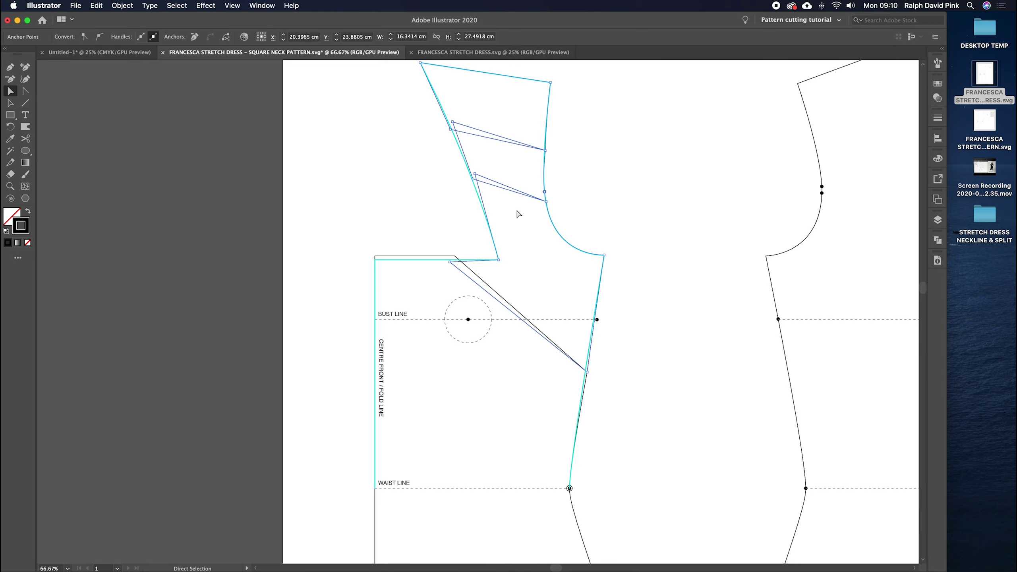
{"action": "key", "text": "Delete"}
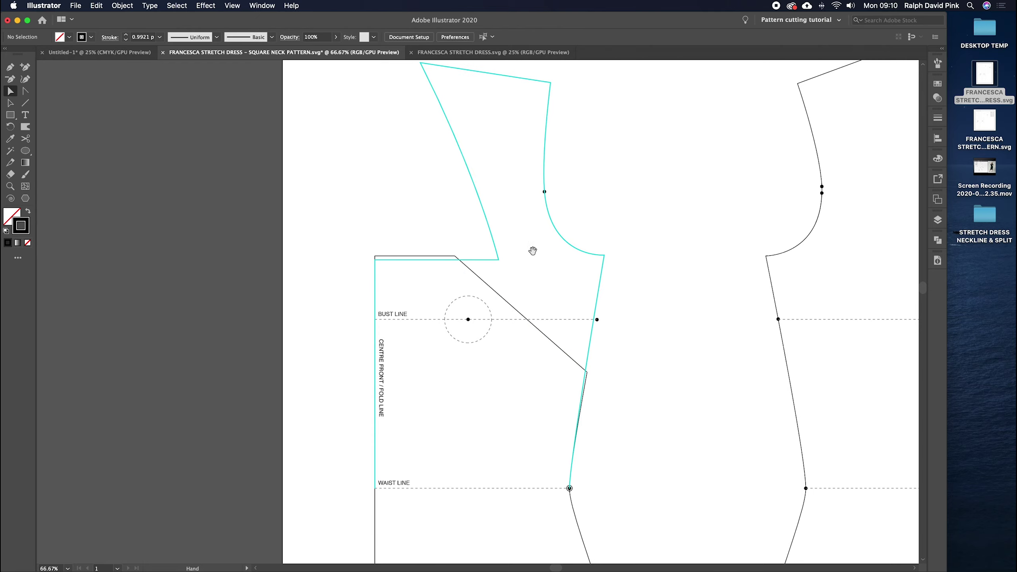
{"action": "scroll", "coordinate": [524, 237], "scroll_direction": "down", "scroll_amount": 5}
{"action": "left_click", "coordinate": [506, 221]}
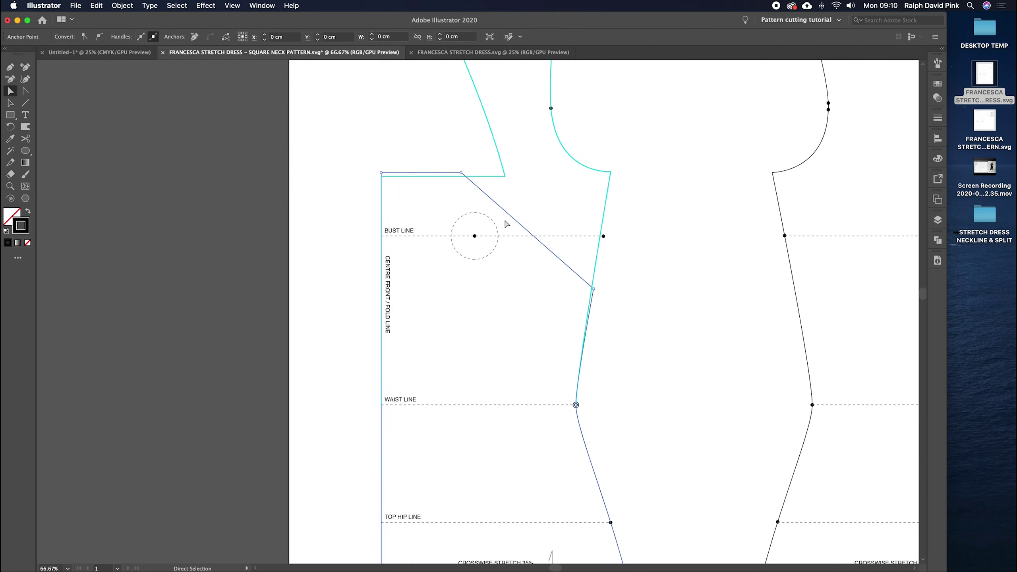
{"action": "key", "text": "Delete"}
{"action": "left_click_drag", "start_coordinate": [513, 315], "coordinate": [533, 104]}
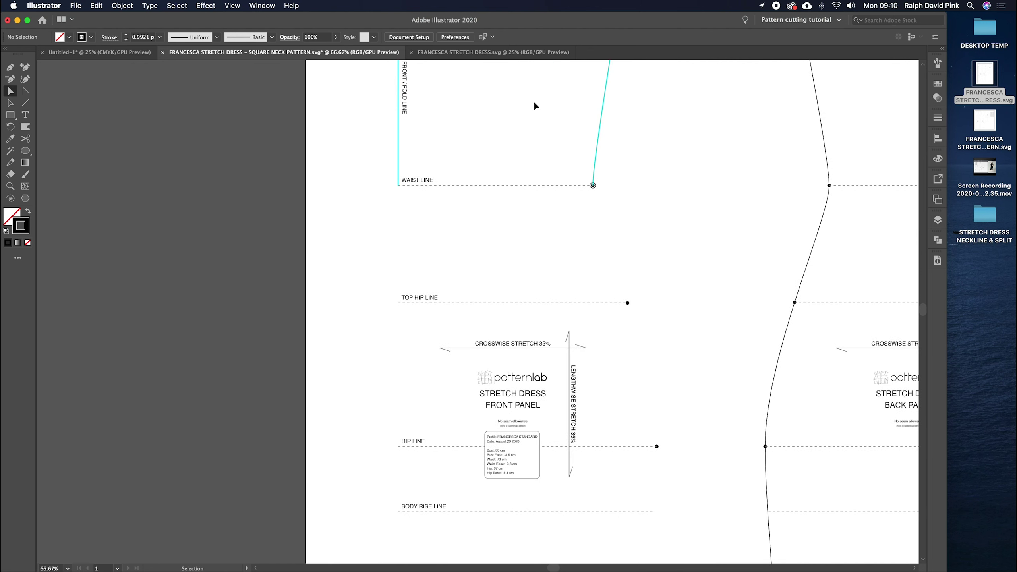
{"action": "key", "text": "super+z"}
{"action": "scroll", "coordinate": [532, 201], "scroll_direction": "up", "scroll_amount": 5}
{"action": "left_click", "coordinate": [508, 158]}
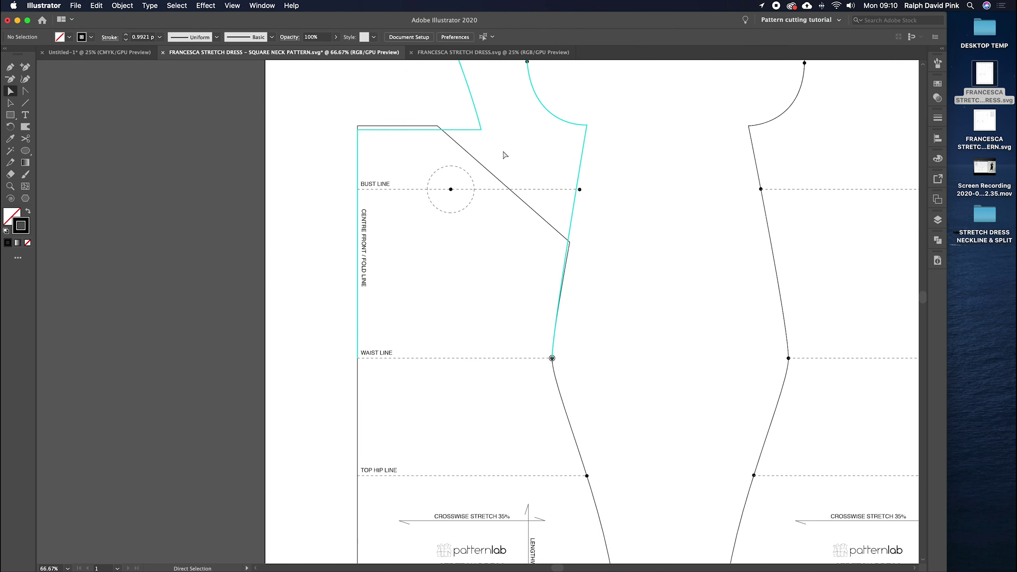
Step: Move the lower front panel's two upper corner points and its side dart point inside the turquoise outline
{"action": "scroll", "coordinate": [507, 176], "scroll_direction": "up", "scroll_amount": 3}
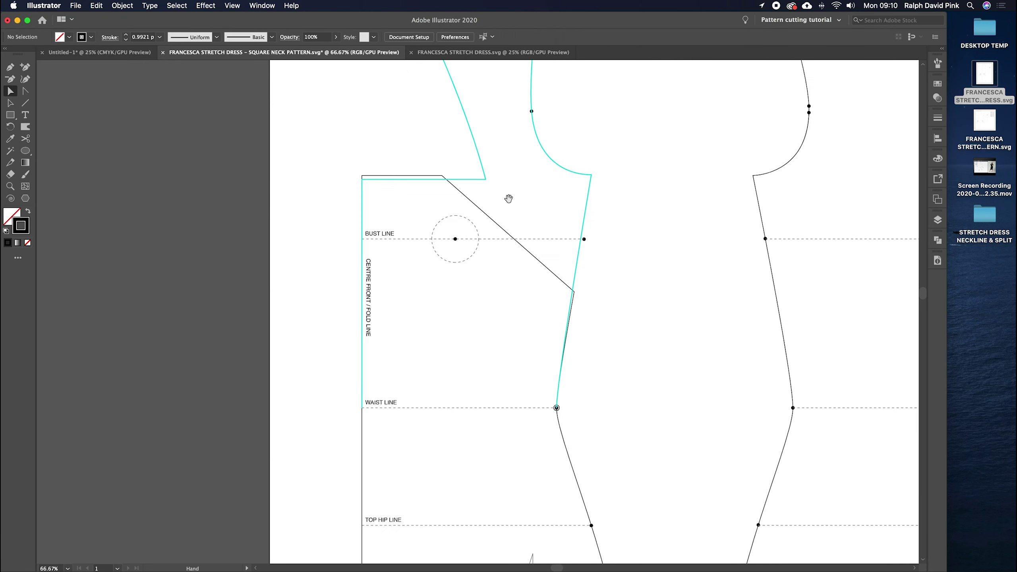
{"action": "left_click", "coordinate": [362, 175]}
{"action": "left_click_drag", "start_coordinate": [362, 176], "coordinate": [362, 195]}
{"action": "left_click_drag", "start_coordinate": [442, 176], "coordinate": [449, 195]}
{"action": "left_click_drag", "start_coordinate": [574, 292], "coordinate": [559, 288]}
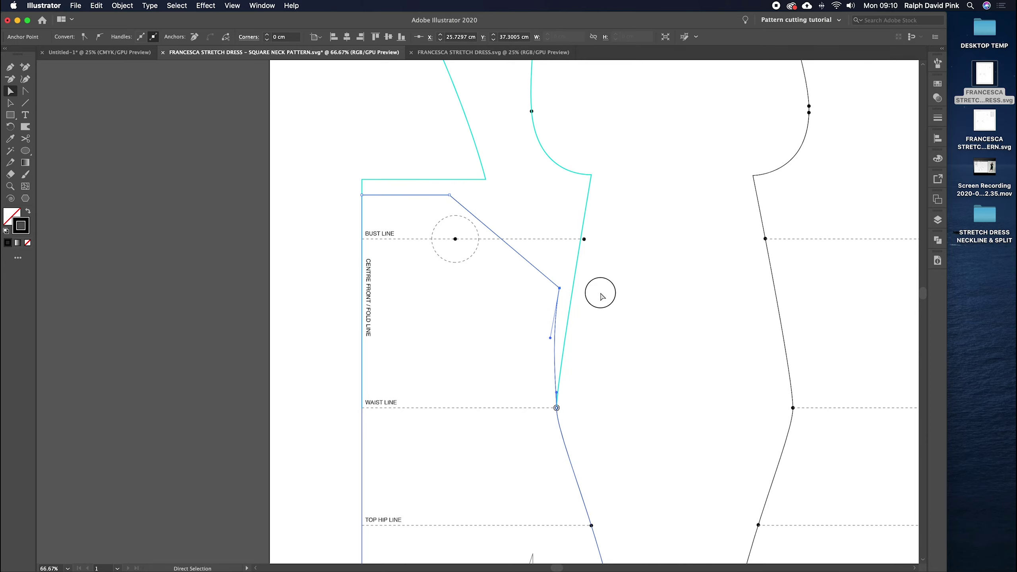
{"action": "left_click", "coordinate": [602, 296]}
{"action": "key", "text": "super+minus"}
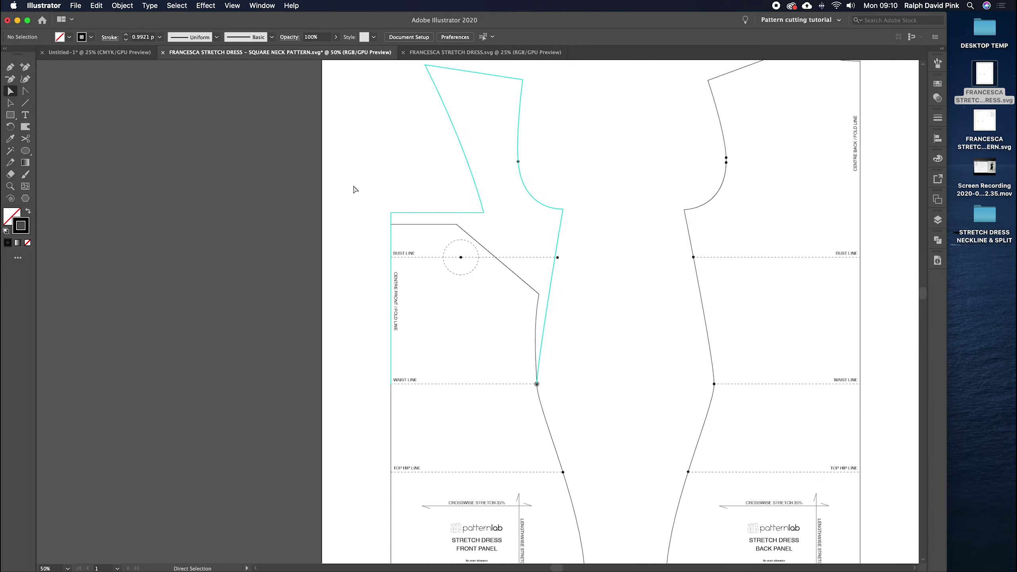
Step: Try uniting the turquoise outline with the lower front panel as whole paths, and undo the union
{"action": "left_click", "coordinate": [11, 92]}
{"action": "left_click", "coordinate": [426, 226]}
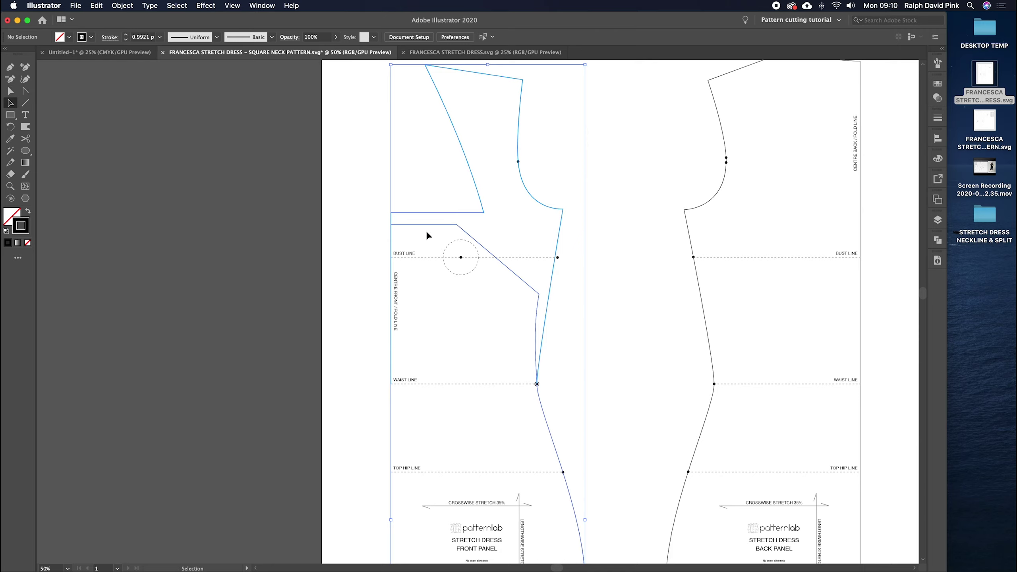
{"action": "left_click", "coordinate": [529, 210]}
{"action": "left_click_drag", "start_coordinate": [412, 199], "coordinate": [424, 236]}
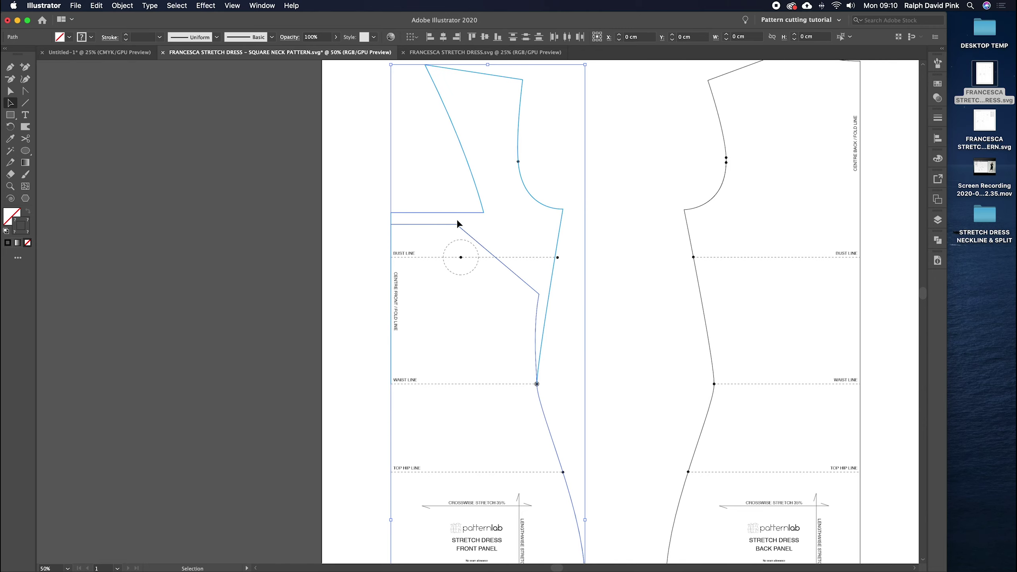
{"action": "left_click", "coordinate": [938, 240]}
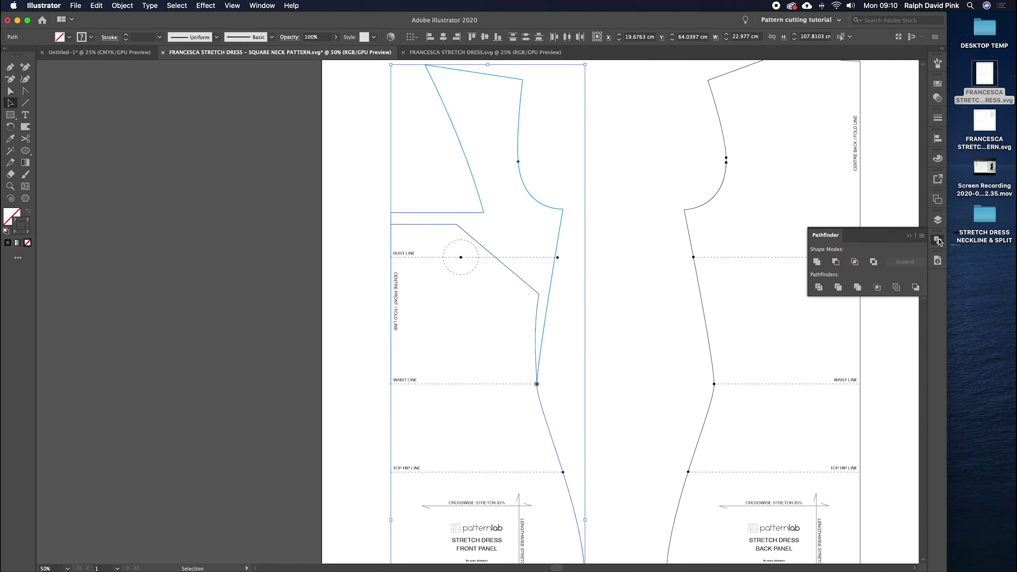
{"action": "left_click", "coordinate": [817, 261]}
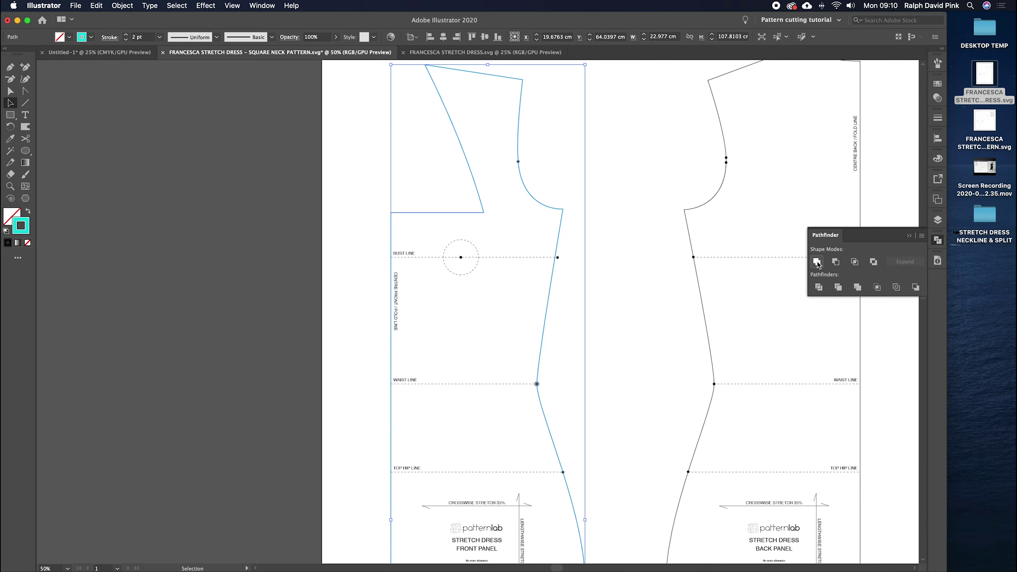
{"action": "left_click", "coordinate": [582, 355]}
{"action": "key", "text": "super+minus"}
{"action": "left_click_drag", "start_coordinate": [581, 355], "coordinate": [569, 319]}
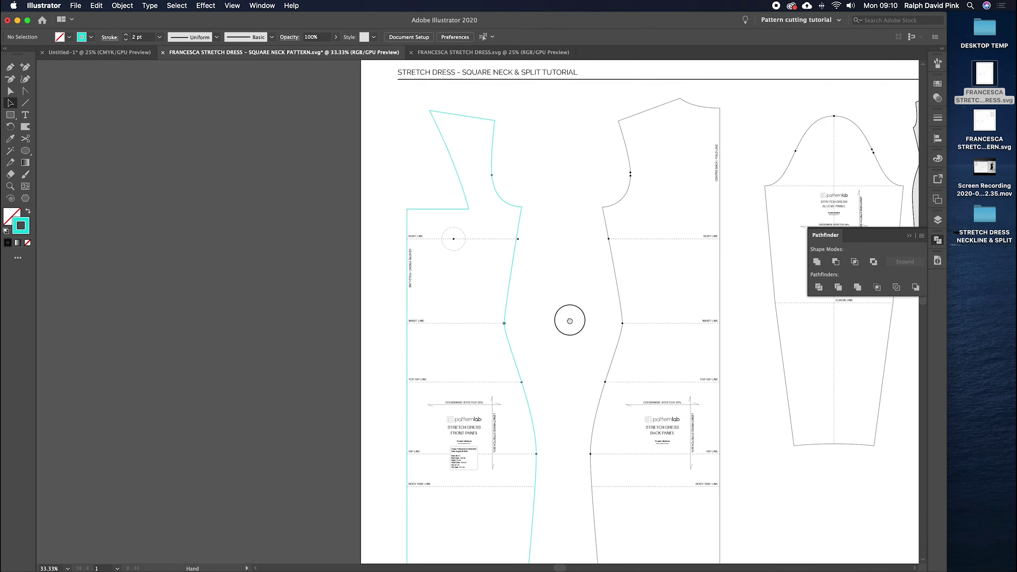
{"action": "key", "text": "super+z"}
{"action": "key", "text": "super+z"}
Step: Select the turquoise front outline and the lower front panel together and merge them with Pathfinder's Unite
{"action": "left_click", "coordinate": [478, 220], "text": "super"}
{"action": "left_click", "coordinate": [469, 209], "text": "super"}
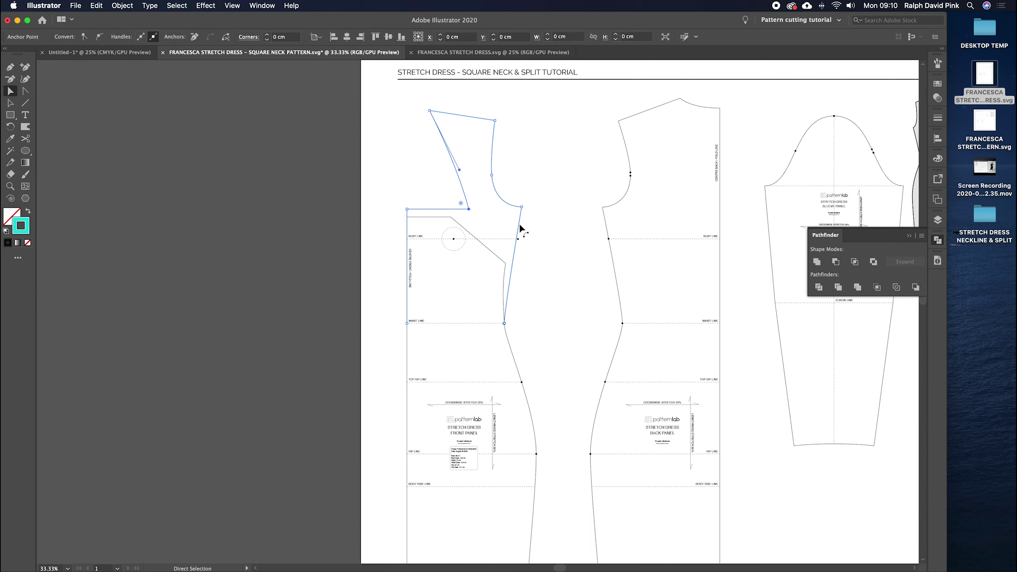
{"action": "left_click", "coordinate": [469, 233]}
{"action": "left_click_drag", "start_coordinate": [426, 187], "coordinate": [447, 223]}
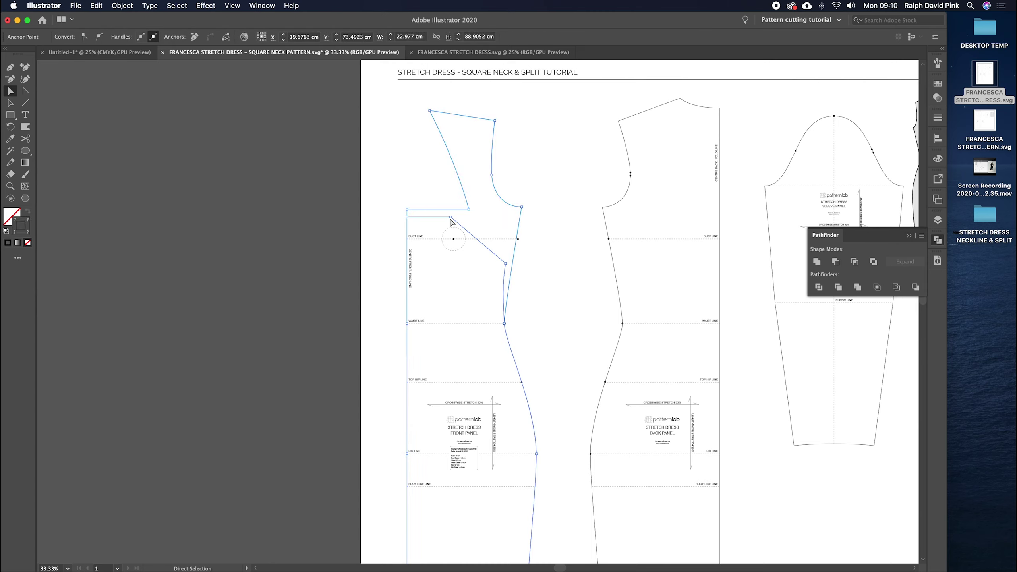
{"action": "left_click", "coordinate": [818, 262]}
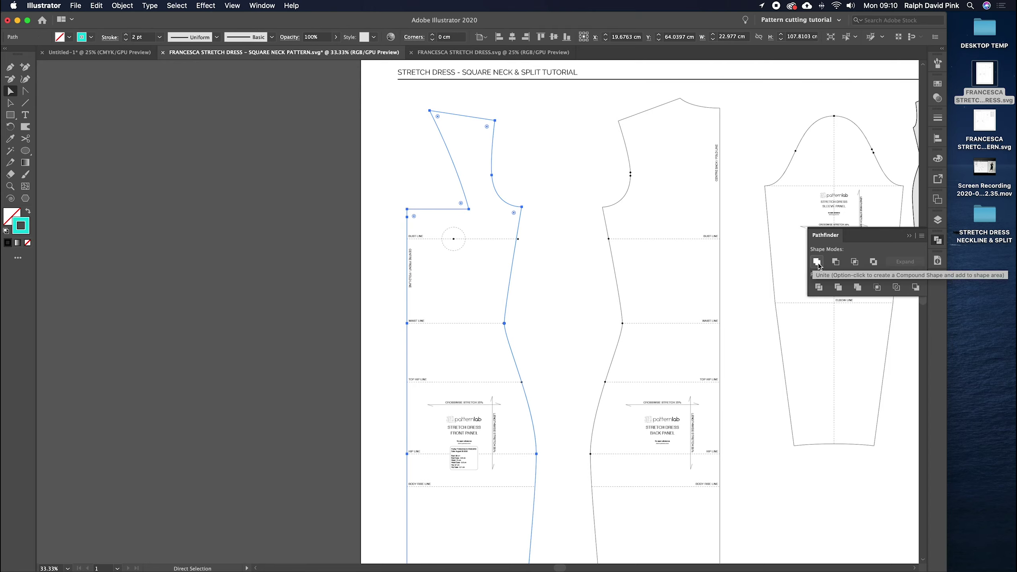
Step: Set the stroke colour of the merged front panel outline to black
{"action": "left_click", "coordinate": [521, 258]}
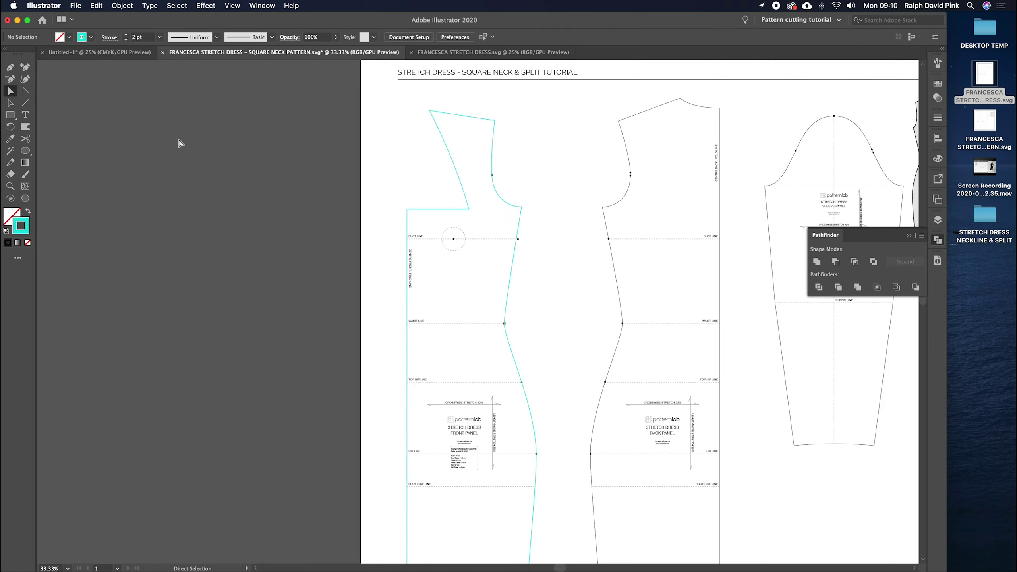
{"action": "left_click", "coordinate": [472, 117]}
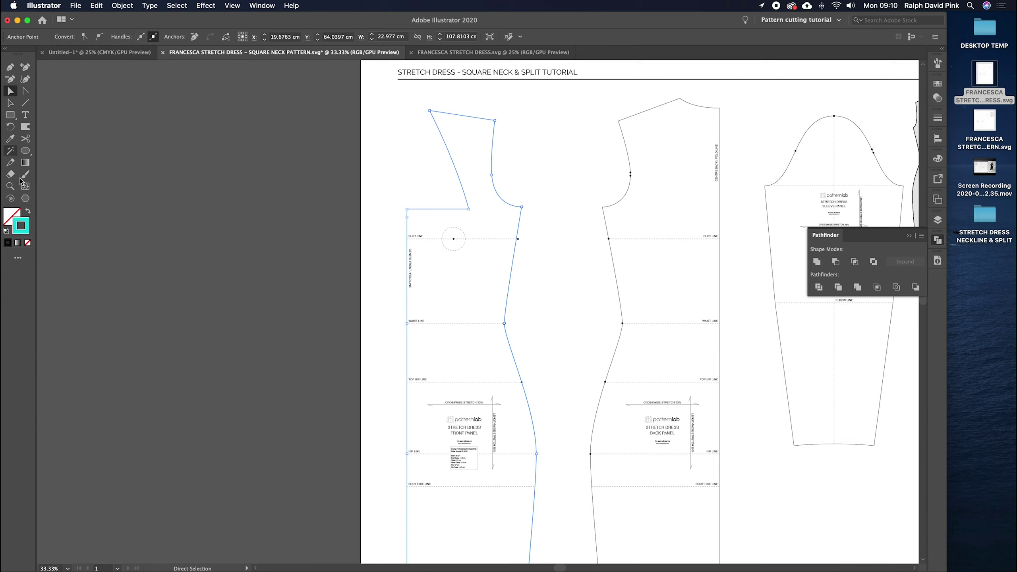
{"action": "left_click_drag", "start_coordinate": [517, 115], "coordinate": [477, 138]}
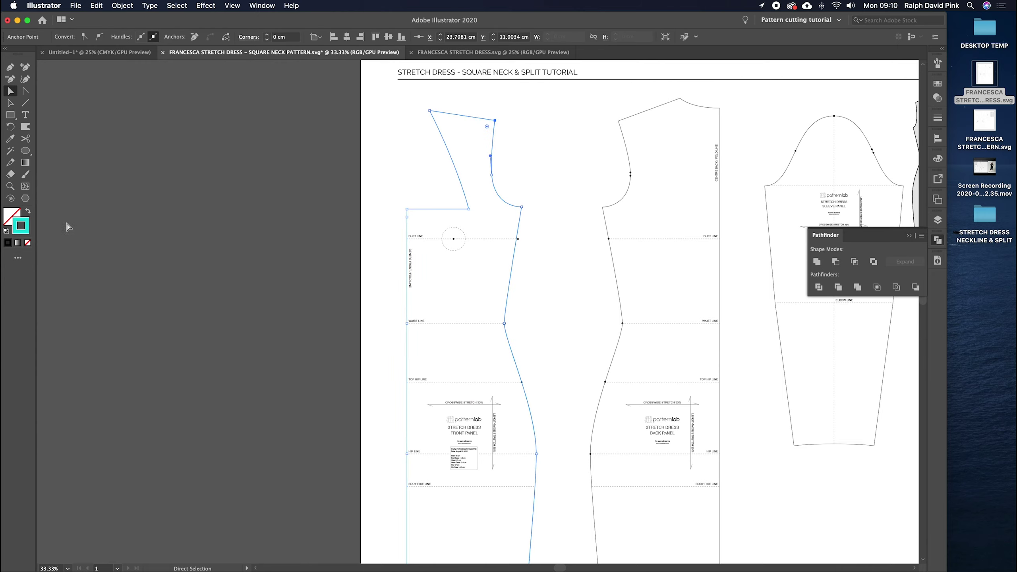
{"action": "double_click", "coordinate": [28, 227]}
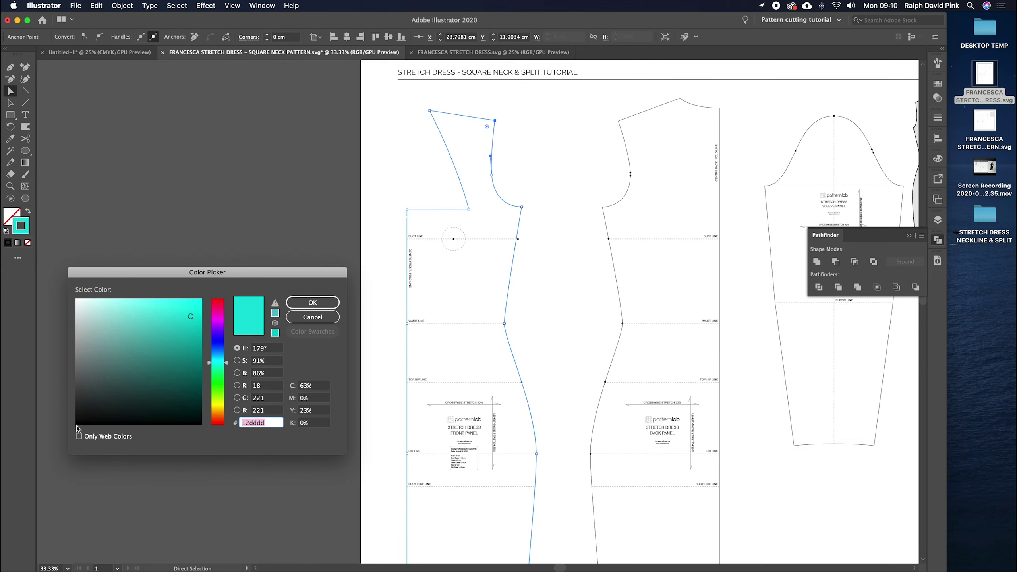
{"action": "left_click", "coordinate": [77, 424]}
{"action": "left_click", "coordinate": [312, 302]}
{"action": "left_click", "coordinate": [577, 213]}
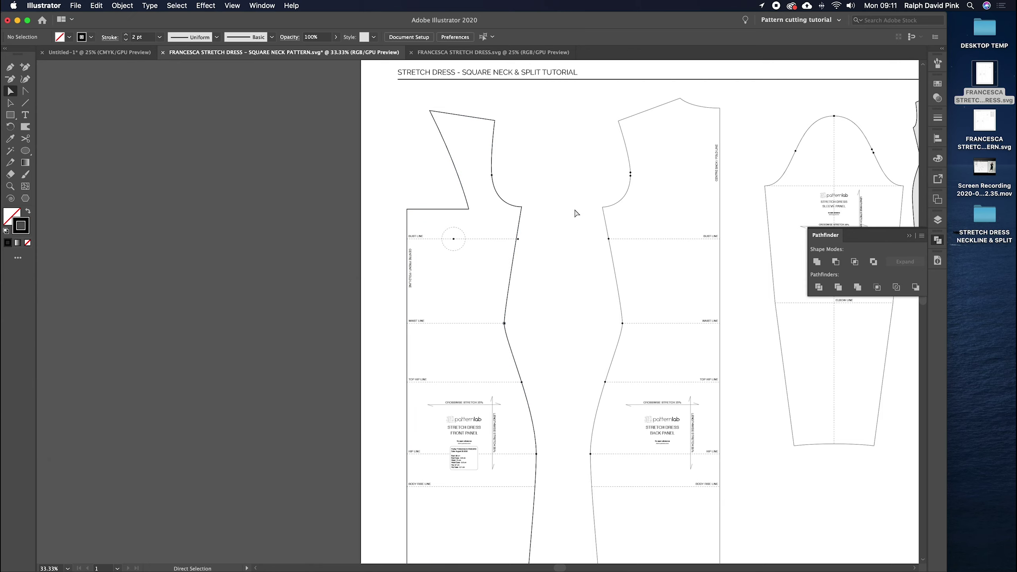
Step: Collapse the Pathfinder options and use the Eyedropper to give the back panel outline the front panel's stroke style
{"action": "scroll", "coordinate": [577, 213], "scroll_direction": "right", "scroll_amount": 3}
{"action": "left_click", "coordinate": [557, 213]}
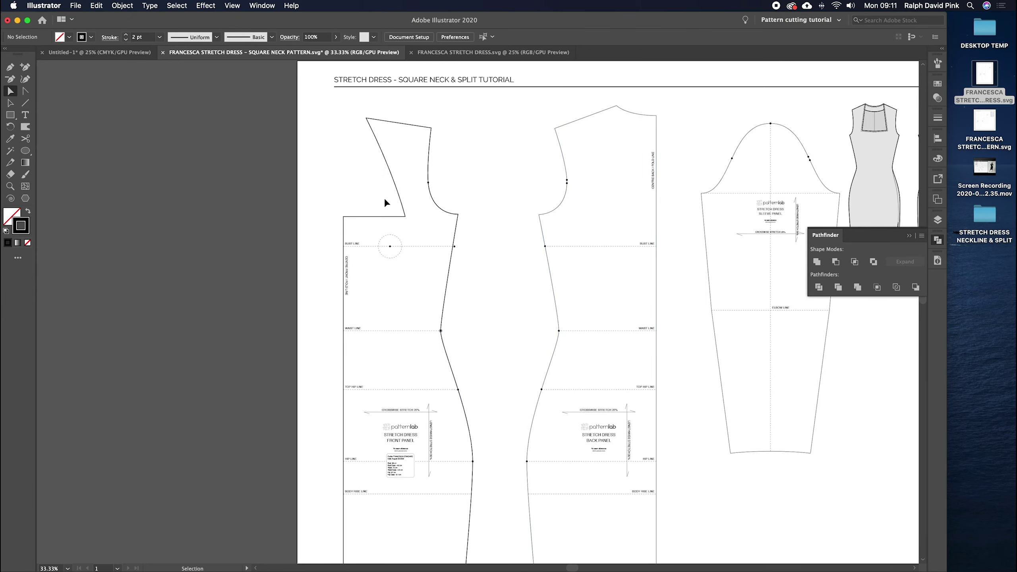
{"action": "key", "text": "super+equal"}
{"action": "scroll", "coordinate": [378, 317], "scroll_direction": "up", "scroll_amount": 5}
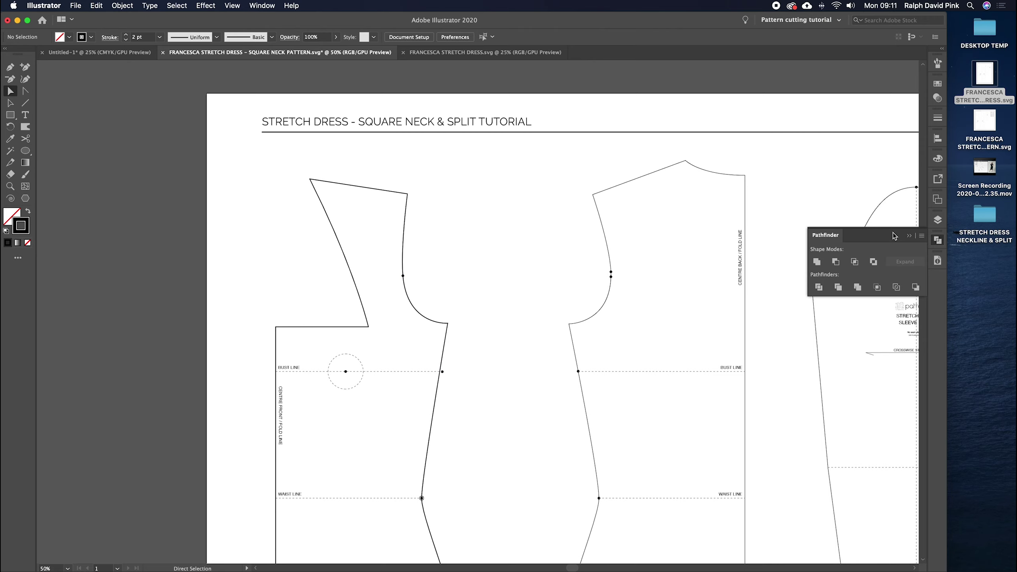
{"action": "left_click", "coordinate": [909, 236]}
{"action": "key", "text": "super+minus"}
{"action": "mouse_move", "coordinate": [504, 266]}
{"action": "left_mouse_down"}
{"action": "mouse_move", "coordinate": [447, 220]}
{"action": "mouse_move", "coordinate": [416, 214]}
{"action": "left_mouse_up"}
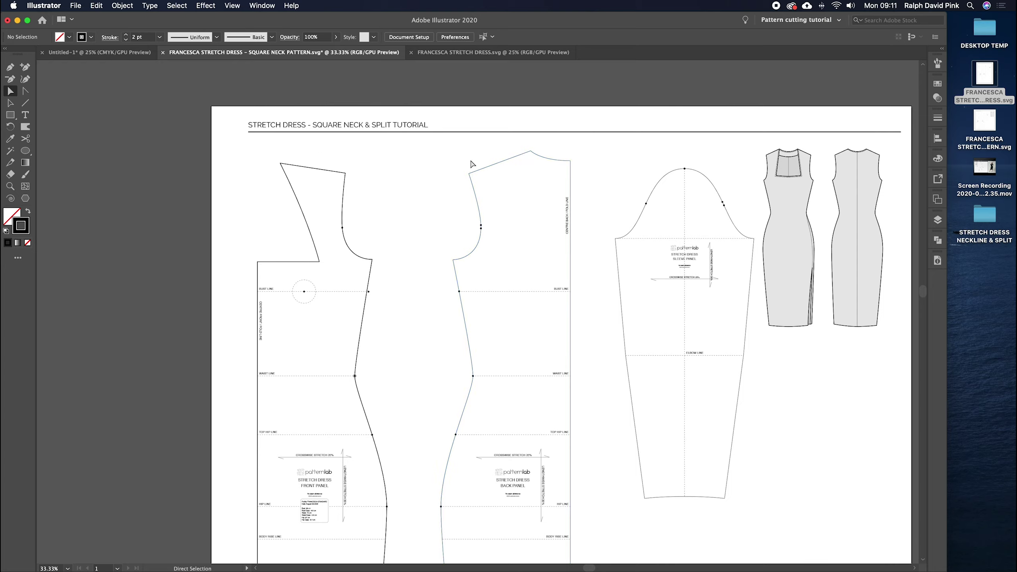
{"action": "left_click", "coordinate": [512, 196]}
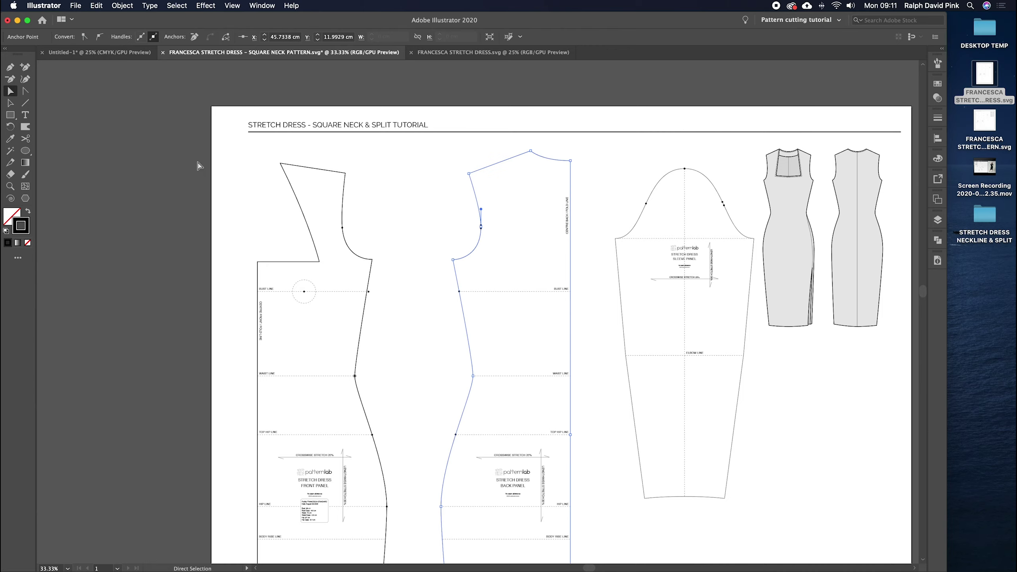
{"action": "left_click", "coordinate": [10, 139]}
{"action": "left_click", "coordinate": [336, 170]}
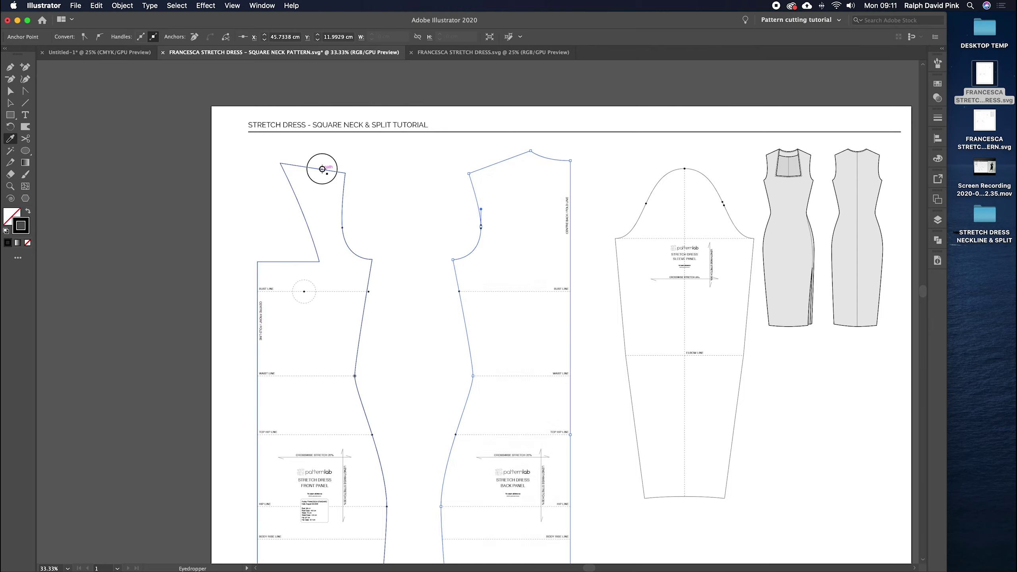
{"action": "key", "text": "a"}
{"action": "left_click", "coordinate": [412, 223]}
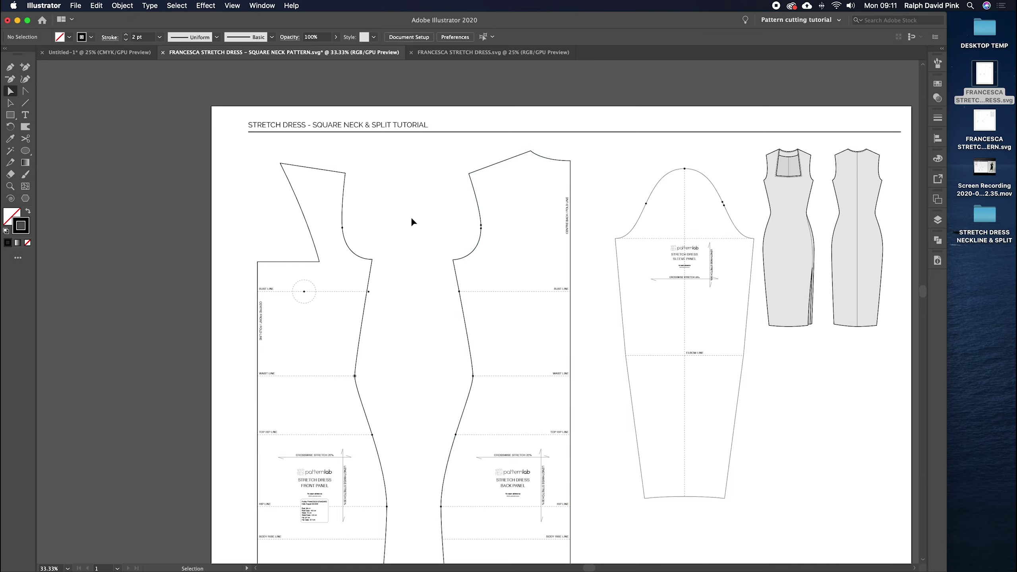
{"action": "key", "text": "super+minus"}
{"action": "left_click_drag", "start_coordinate": [415, 240], "coordinate": [401, 165]}
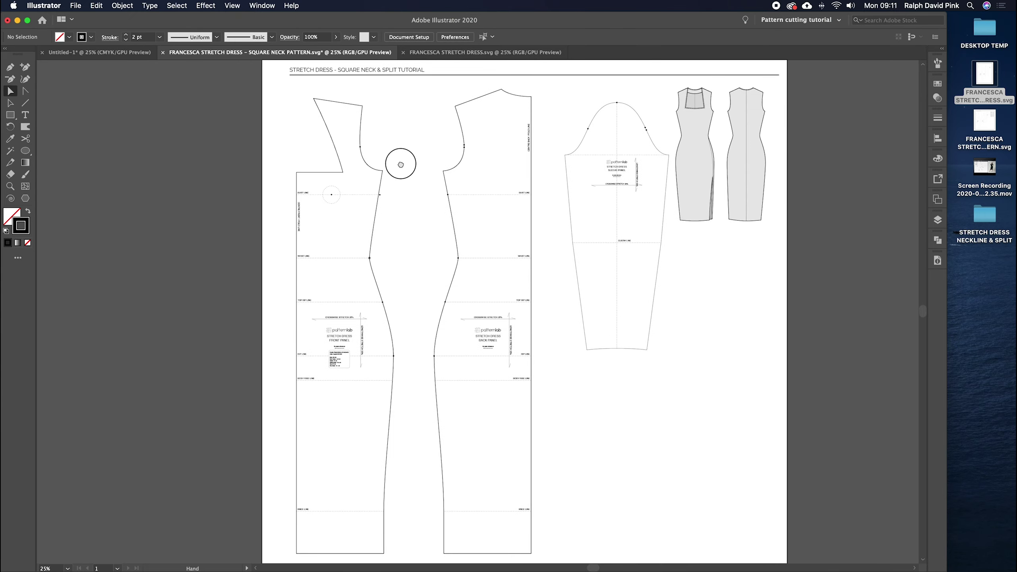
{"action": "key", "text": "super+plus"}
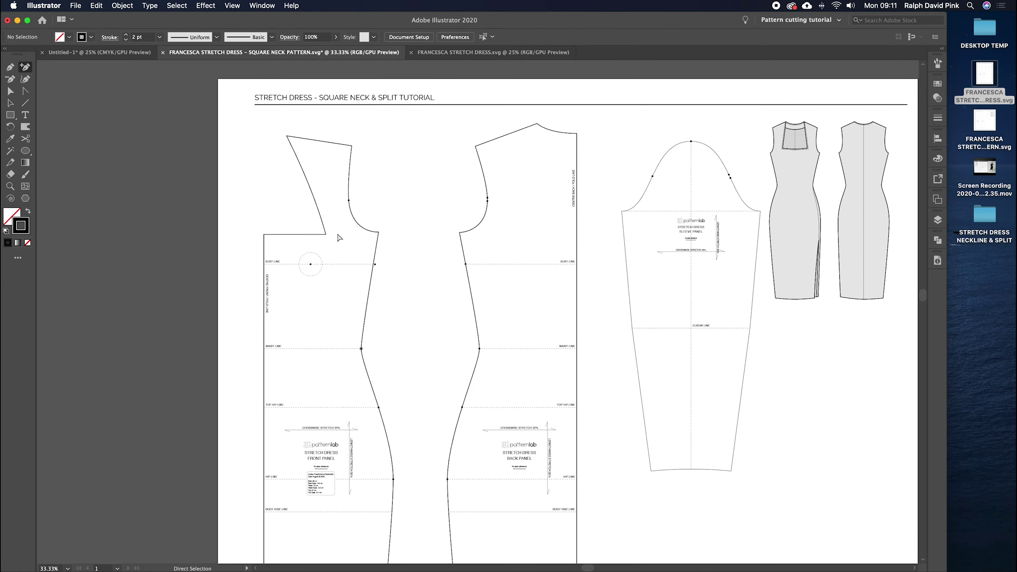
{"action": "key", "text": "super+plus"}
{"action": "left_click_drag", "start_coordinate": [391, 222], "coordinate": [460, 371]}
{"action": "left_click_drag", "start_coordinate": [449, 313], "coordinate": [394, 228]}
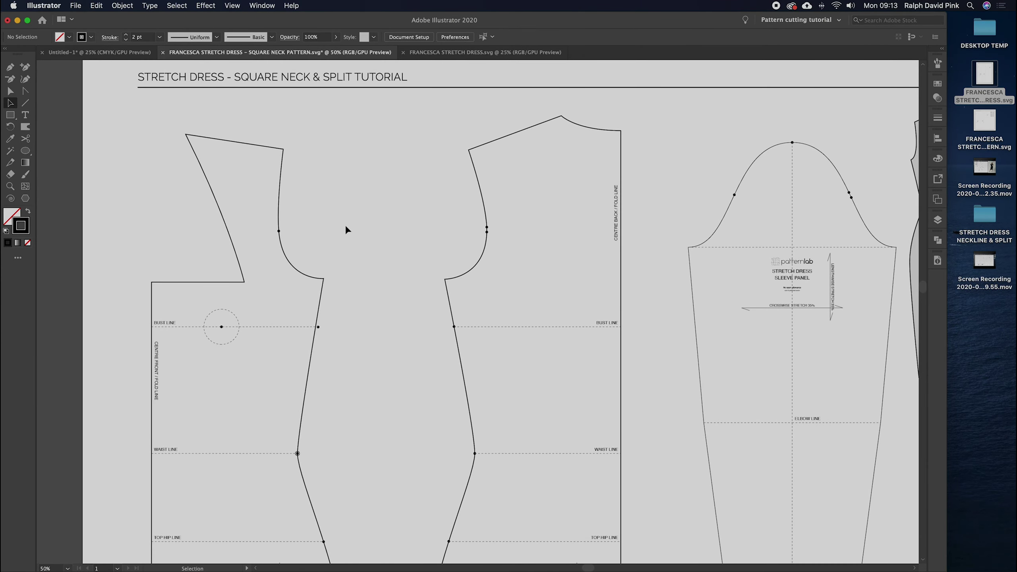
{"action": "left_click_drag", "start_coordinate": [347, 229], "coordinate": [396, 296]}
{"action": "key", "text": "super+plus"}
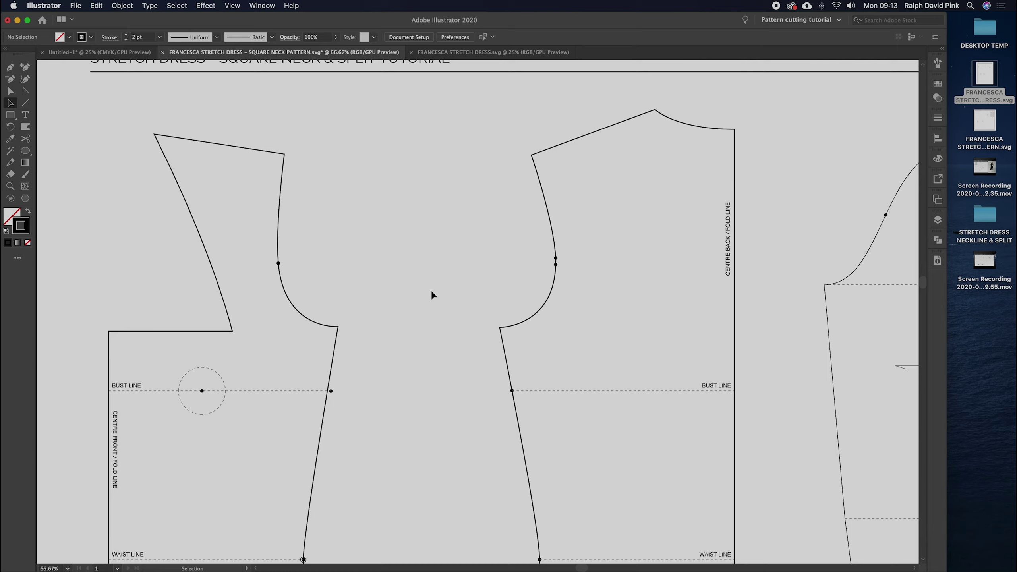
{"action": "left_click_drag", "start_coordinate": [424, 302], "coordinate": [489, 291]}
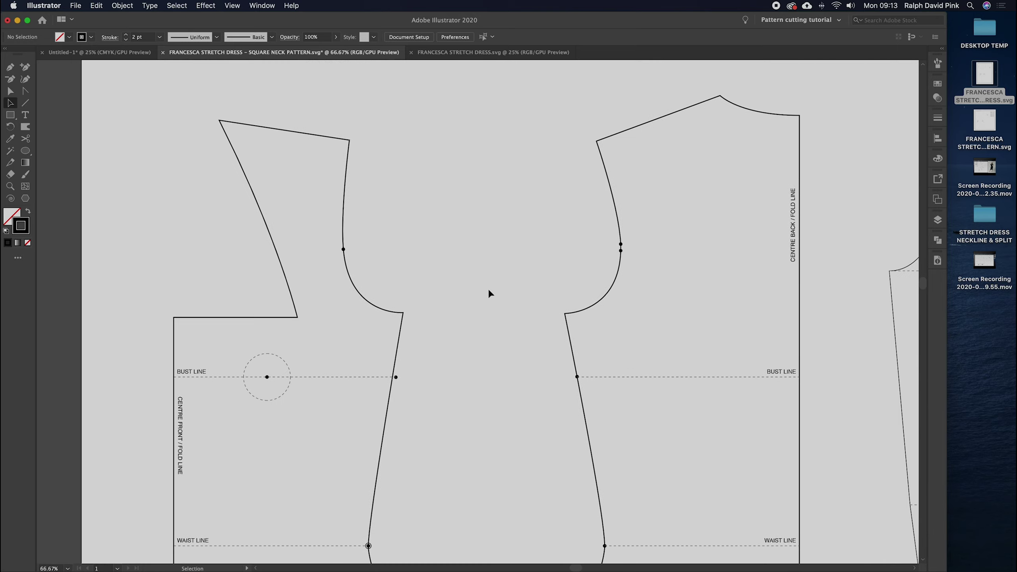
{"action": "left_click", "coordinate": [243, 126]}
{"action": "left_click", "coordinate": [620, 226], "text": "super"}
{"action": "left_click", "coordinate": [421, 259], "text": "super"}
{"action": "key", "text": "super+minus"}
{"action": "key", "text": "super+minus"}
{"action": "key", "text": "super+minus"}
{"action": "left_click_drag", "start_coordinate": [420, 257], "coordinate": [502, 107]}
{"action": "key", "text": "super+z"}
{"action": "left_click", "coordinate": [421, 113]}
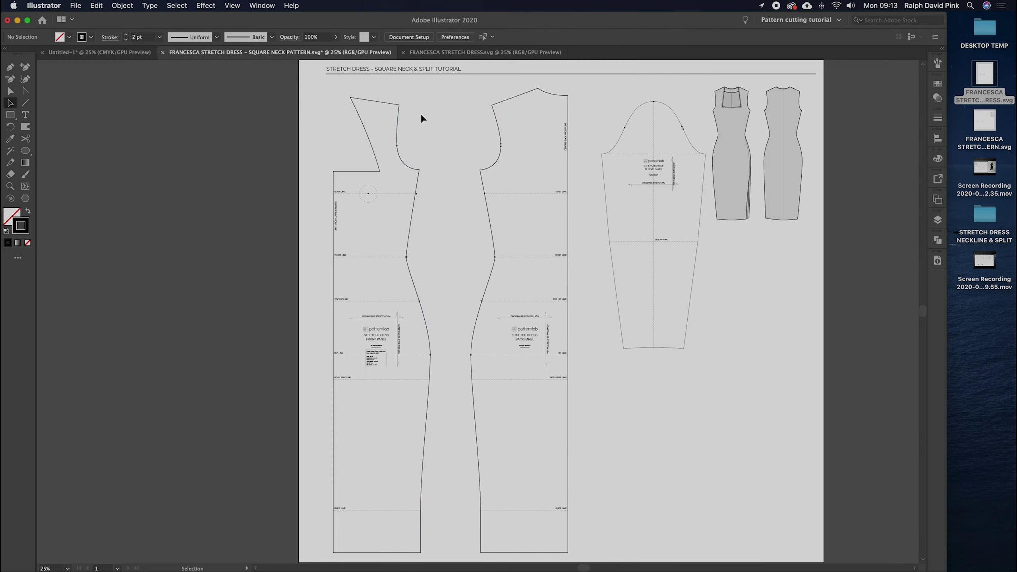
{"action": "left_click_drag", "start_coordinate": [380, 194], "coordinate": [436, 243]}
{"action": "key", "text": "super+z"}
{"action": "mouse_move", "coordinate": [469, 190]}
{"action": "left_mouse_down"}
{"action": "mouse_move", "coordinate": [477, 155]}
{"action": "mouse_move", "coordinate": [468, 204]}
{"action": "left_mouse_up"}
{"action": "left_click_drag", "start_coordinate": [415, 175], "coordinate": [523, 137]}
{"action": "key", "text": "super+z"}
{"action": "left_click", "coordinate": [416, 144]}
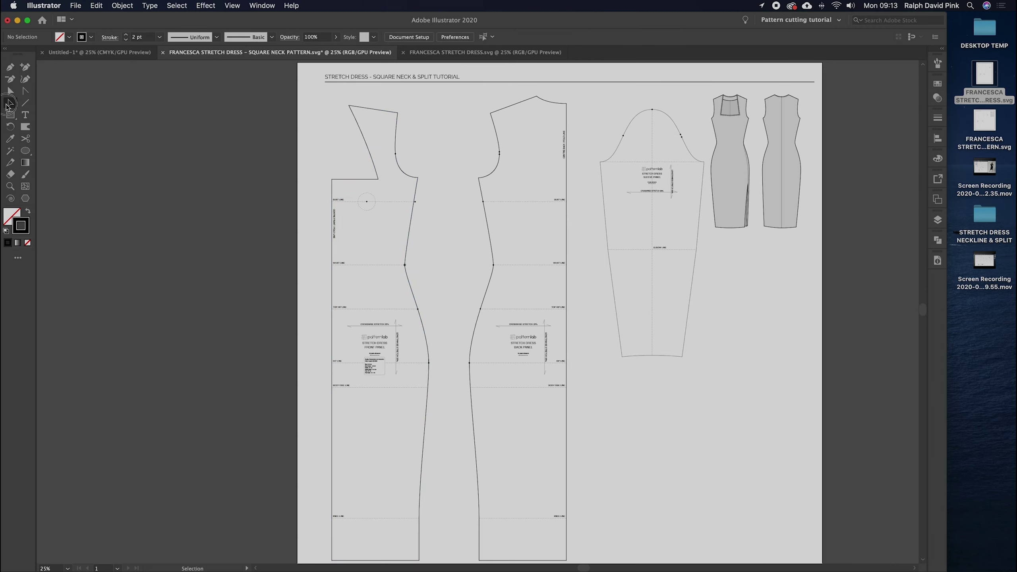
Step: Group the front panel's outline, guide lines, markings and labels into one object
{"action": "left_click_drag", "start_coordinate": [323, 104], "coordinate": [442, 535]}
{"action": "left_click", "coordinate": [122, 6]}
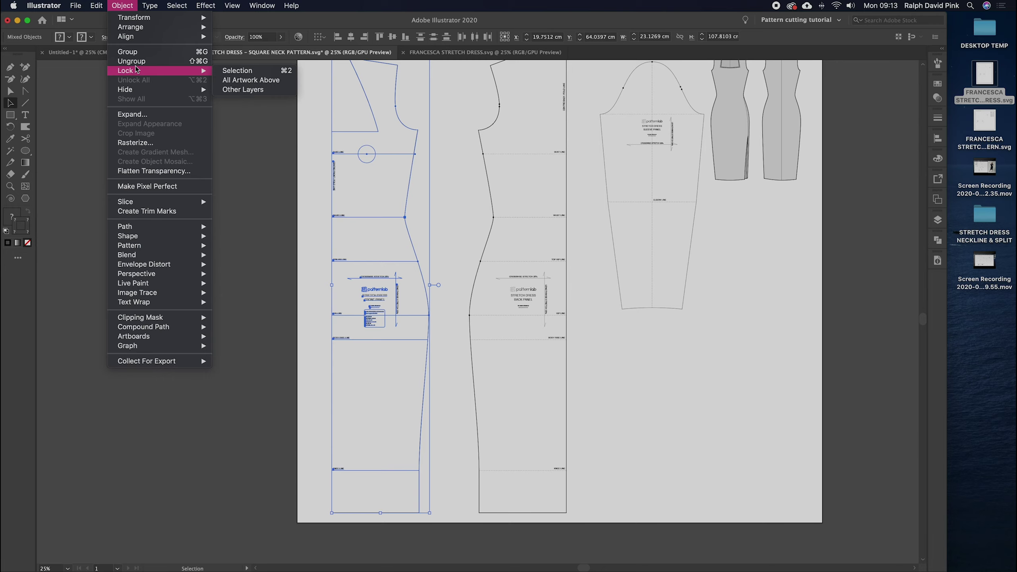
{"action": "left_click", "coordinate": [128, 51]}
{"action": "left_click", "coordinate": [509, 141]}
Step: Select the whole back panel and check whether its outline, lines and labels are already grouped
{"action": "scroll", "coordinate": [508, 142], "scroll_direction": "up", "scroll_amount": 3}
{"action": "left_click_drag", "start_coordinate": [425, 120], "coordinate": [552, 524]}
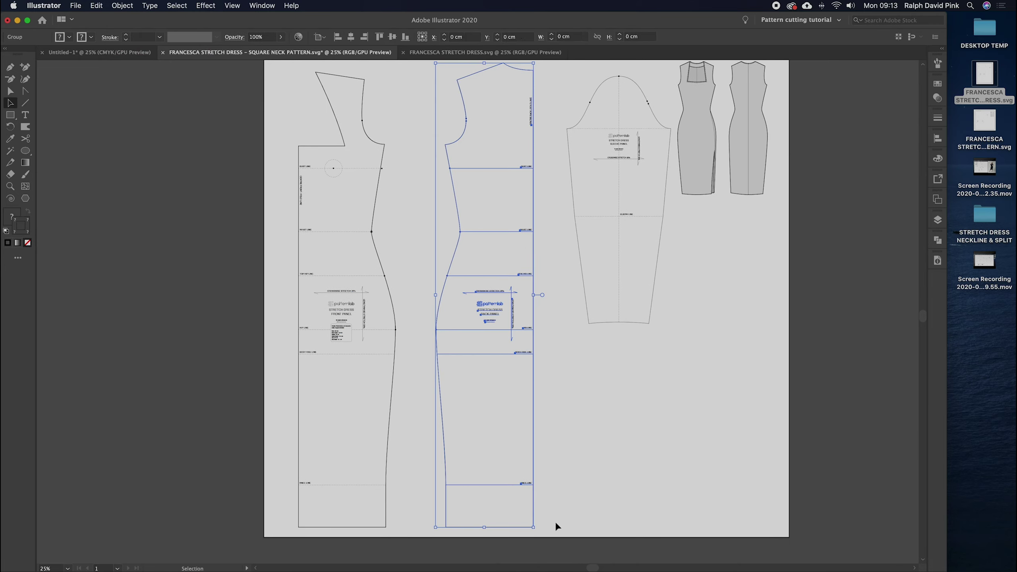
{"action": "left_click", "coordinate": [122, 5]}
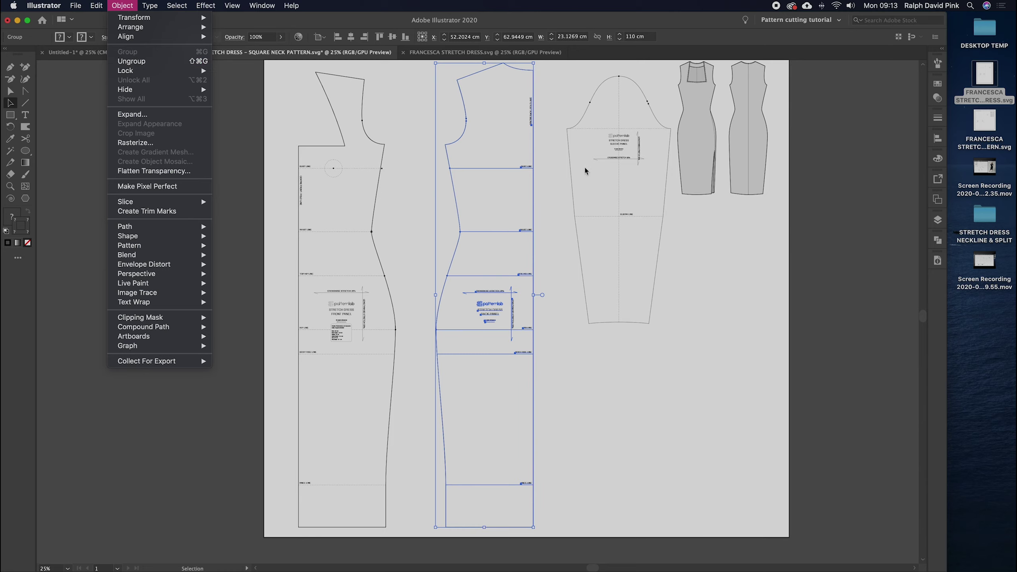
{"action": "left_click", "coordinate": [555, 166]}
Step: Try moving the grouped front panel and undo the move
{"action": "left_click_drag", "start_coordinate": [335, 165], "coordinate": [414, 202]}
{"action": "key", "text": "super+z"}
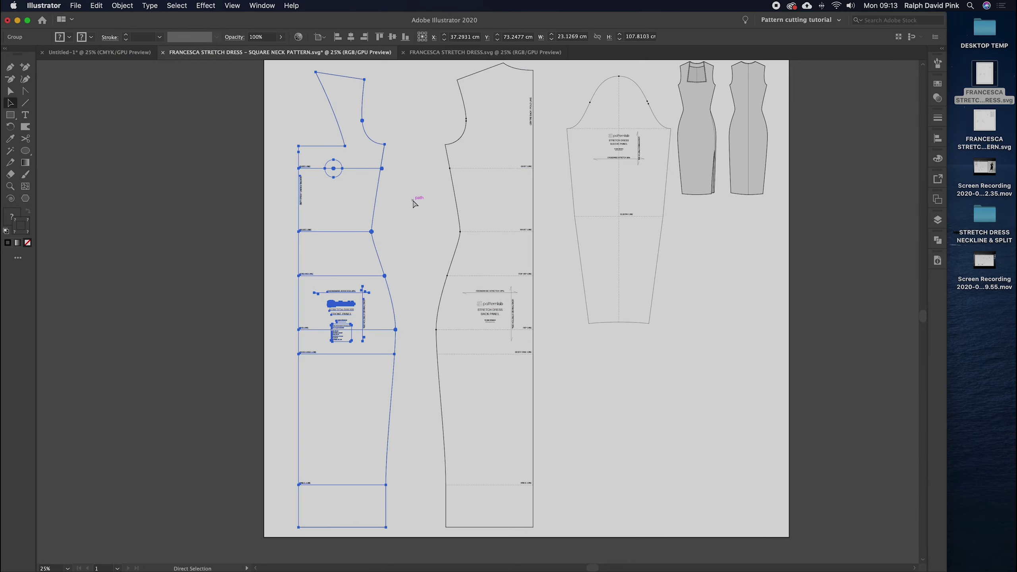
{"action": "left_click_drag", "start_coordinate": [428, 236], "coordinate": [409, 289]}
{"action": "left_click", "coordinate": [396, 241]}
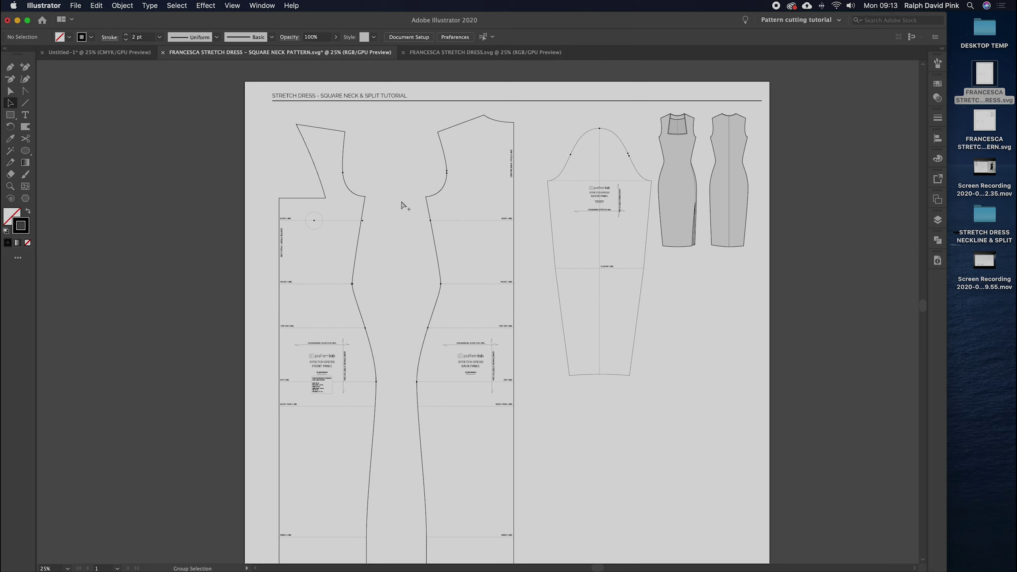
Step: Extend the artboard's left edge to make it about 213 cm wide, creating blank space beside the front panel
{"action": "key", "text": "alt+super+p"}
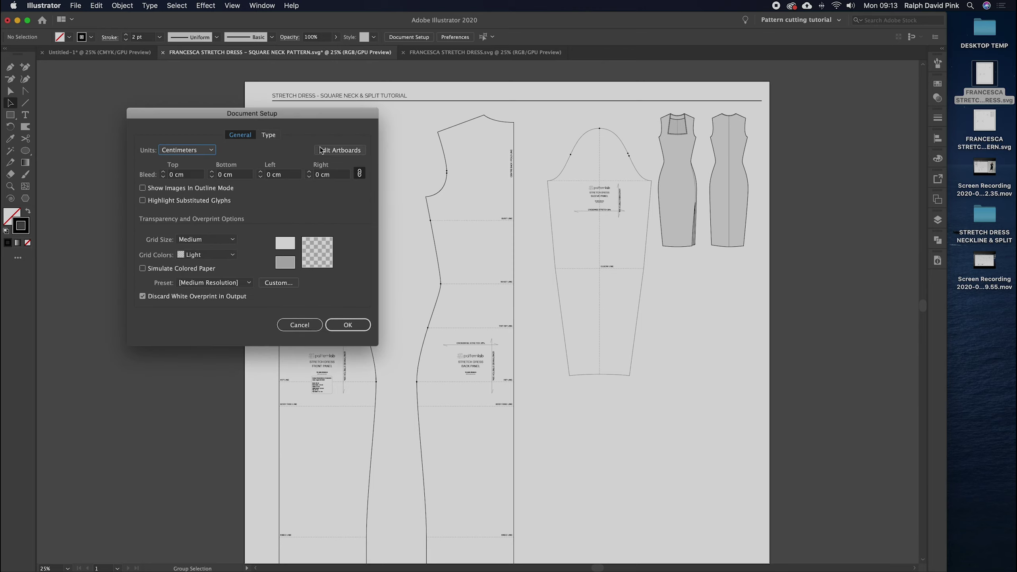
{"action": "left_click_drag", "start_coordinate": [261, 114], "coordinate": [257, 121]}
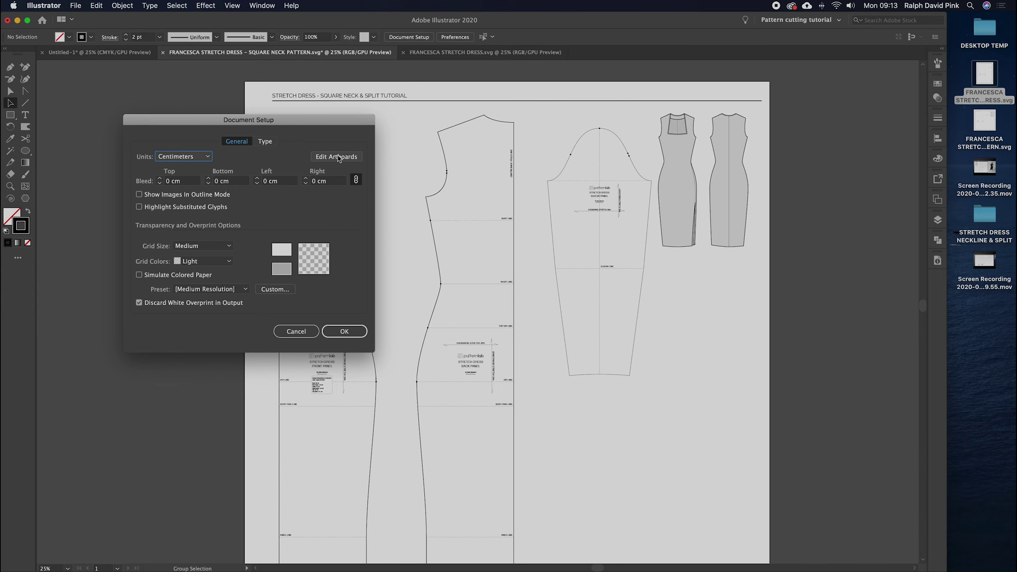
{"action": "left_click", "coordinate": [337, 157]}
{"action": "left_click_drag", "start_coordinate": [244, 177], "coordinate": [148, 188]}
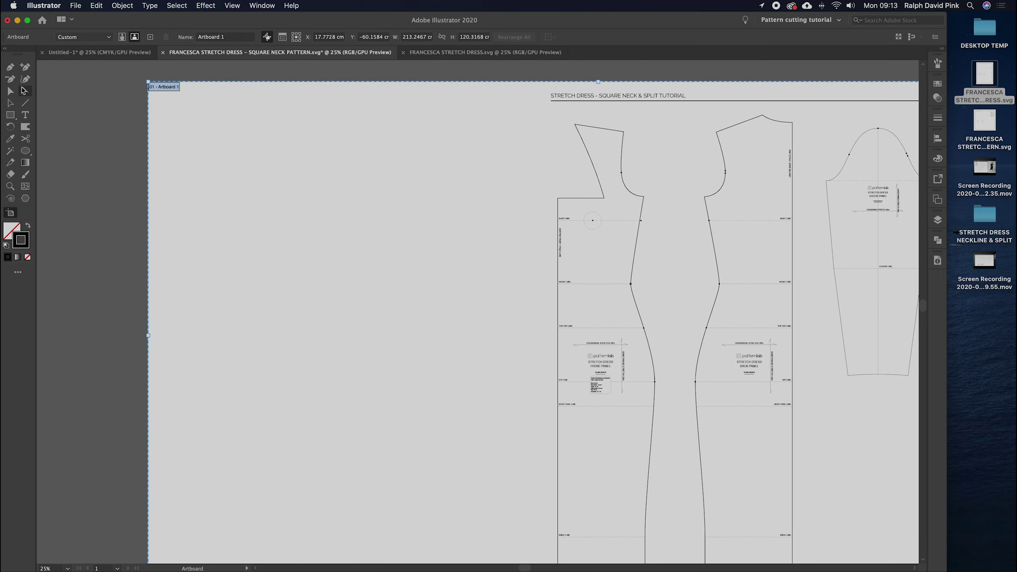
{"action": "left_click", "coordinate": [10, 104]}
{"action": "left_click", "coordinate": [472, 199]}
{"action": "key", "text": "space"}
{"action": "left_click_drag", "start_coordinate": [477, 256], "coordinate": [358, 227]}
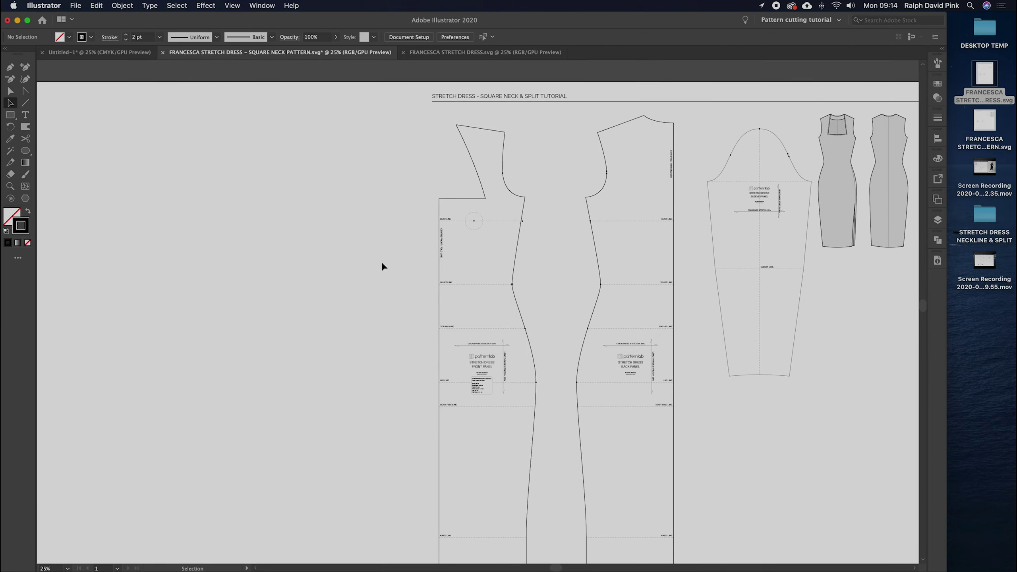
Step: Copy the grouped front panel and place the pasted duplicate in the blank artboard area left of the original
{"action": "left_click", "coordinate": [466, 202]}
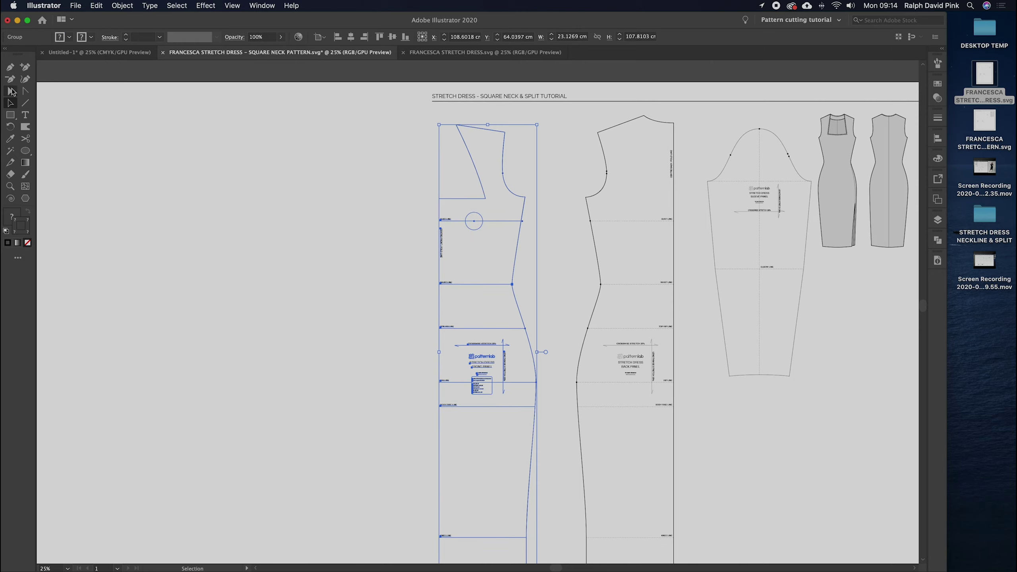
{"action": "left_click", "coordinate": [257, 119]}
{"action": "left_click", "coordinate": [462, 128]}
{"action": "left_click", "coordinate": [96, 7]}
{"action": "left_click", "coordinate": [103, 52]}
{"action": "left_click", "coordinate": [102, 7]}
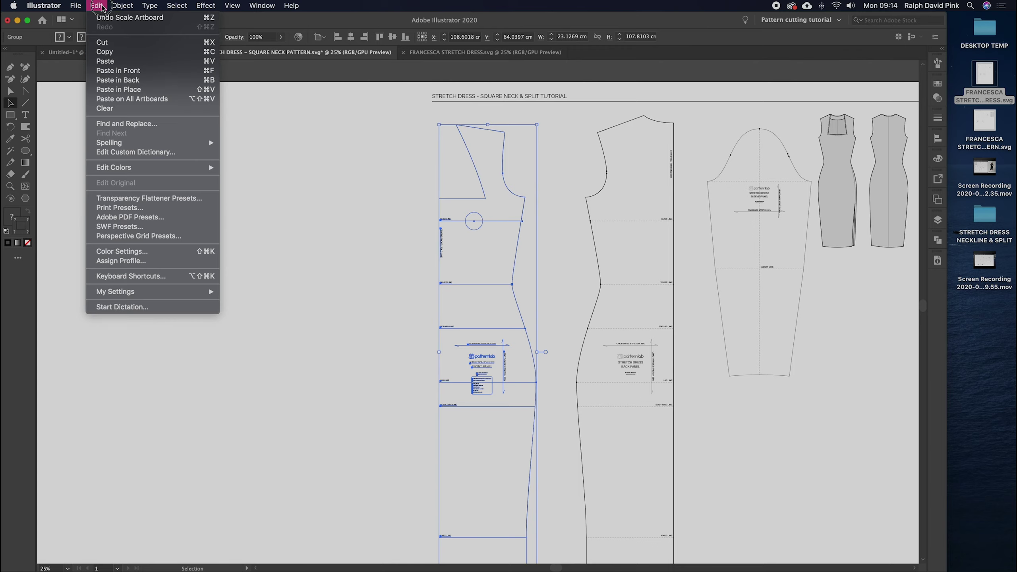
{"action": "left_click", "coordinate": [105, 61]}
{"action": "left_click_drag", "start_coordinate": [462, 136], "coordinate": [256, 181]}
{"action": "left_click", "coordinate": [402, 200]}
{"action": "key", "text": "super+equal"}
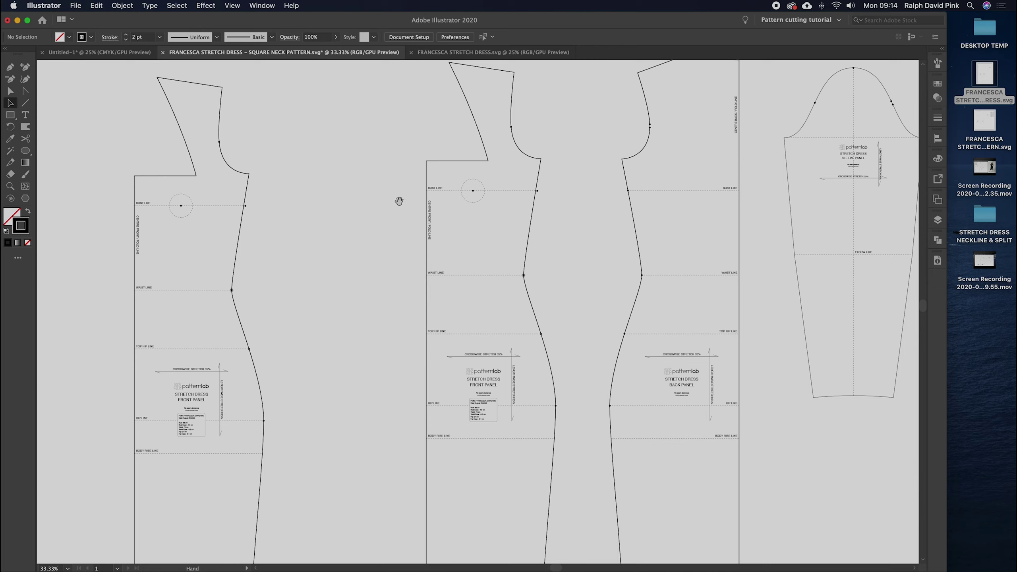
{"action": "left_click_drag", "start_coordinate": [400, 201], "coordinate": [436, 240]}
Step: Copy the grouped back panel and paste a duplicate of it
{"action": "left_click", "coordinate": [686, 161]}
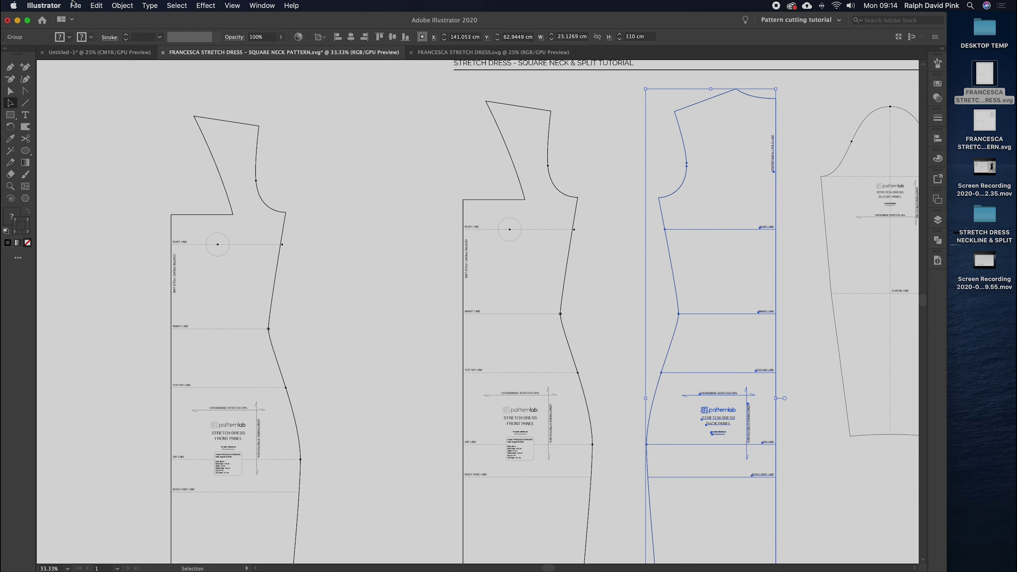
{"action": "left_click", "coordinate": [661, 92]}
{"action": "left_click", "coordinate": [676, 111]}
{"action": "left_click", "coordinate": [119, 6]}
{"action": "left_click", "coordinate": [120, 6]}
{"action": "mouse_move", "coordinate": [96, 5]}
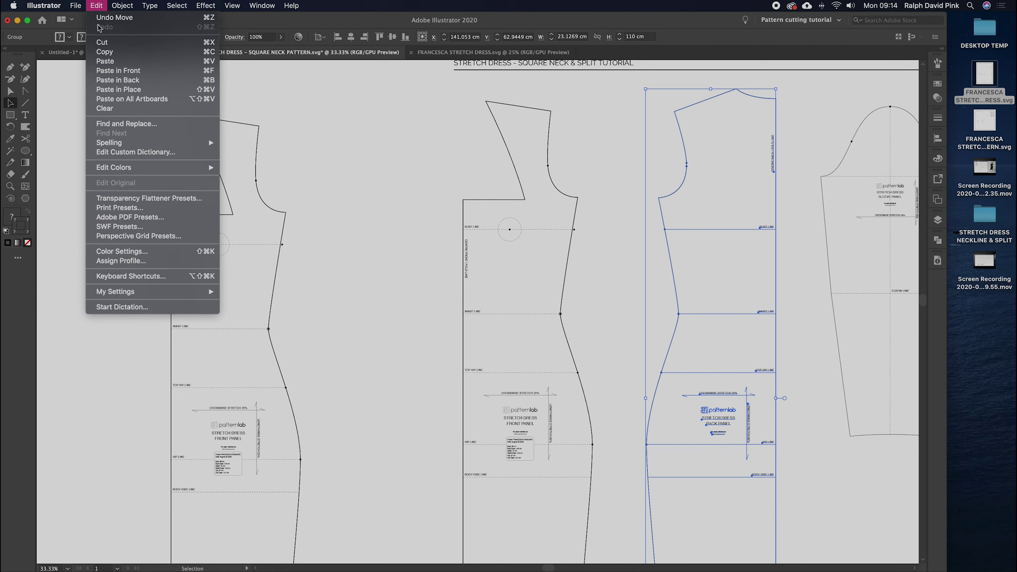
{"action": "left_click", "coordinate": [102, 51]}
{"action": "key", "text": "super+v"}
Step: Position the back panel duplicate just left of the copied front panel, with centre back facing centre front
{"action": "left_click_drag", "start_coordinate": [439, 141], "coordinate": [48, 246]}
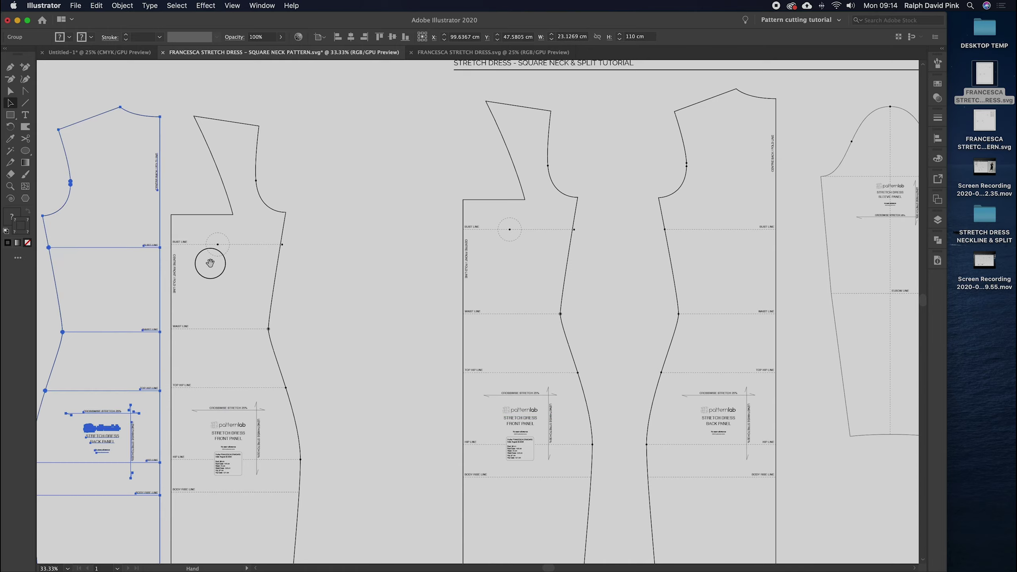
{"action": "left_click_drag", "start_coordinate": [210, 263], "coordinate": [379, 258]}
{"action": "left_click_drag", "start_coordinate": [311, 242], "coordinate": [327, 220]}
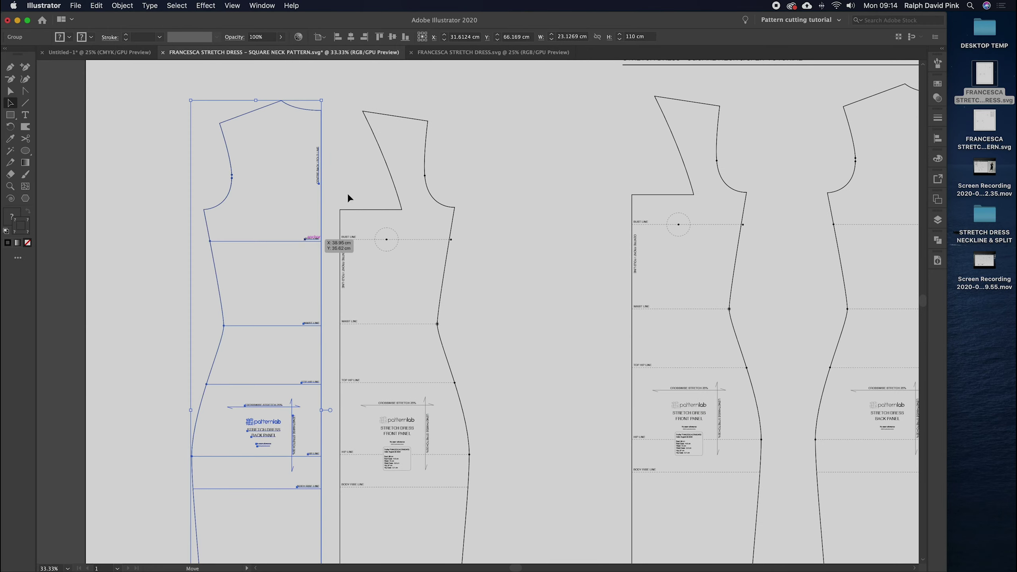
{"action": "left_click", "coordinate": [377, 156]}
{"action": "key", "text": "super+="}
{"action": "left_click_drag", "start_coordinate": [377, 174], "coordinate": [404, 277]}
{"action": "key", "text": "a"}
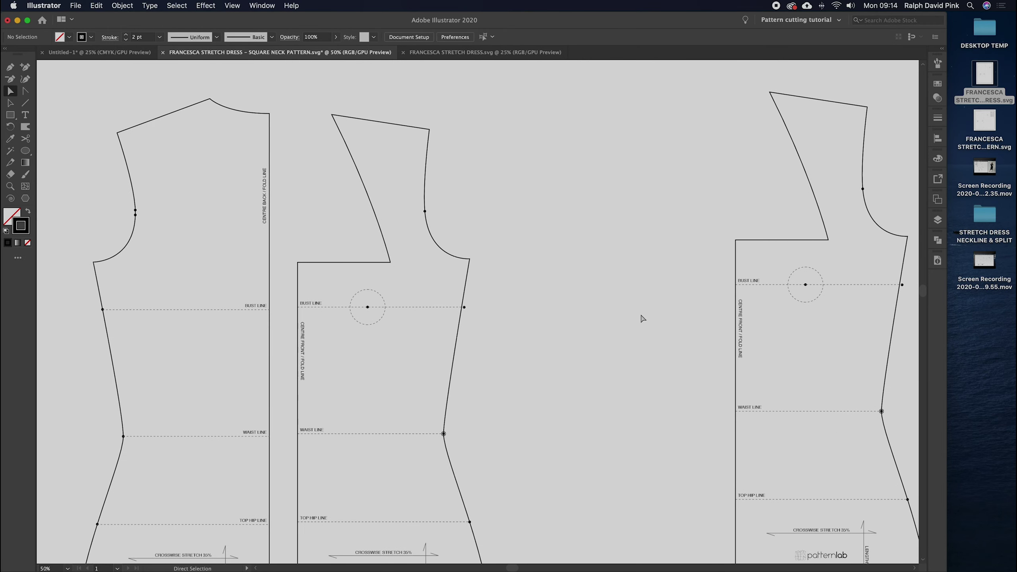
Step: Copy the bust line on the duplicated front panel straight down, offset 0 cm horizontally and 6 cm vertically
{"action": "left_click", "coordinate": [25, 103]}
{"action": "key", "text": "super+="}
{"action": "left_click_drag", "start_coordinate": [363, 338], "coordinate": [413, 365]}
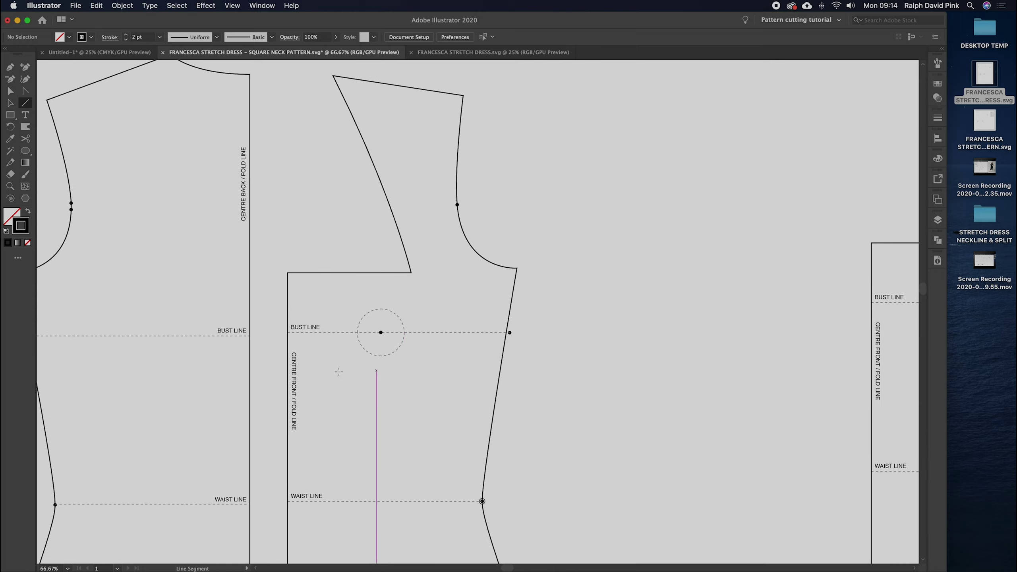
{"action": "key", "text": "a"}
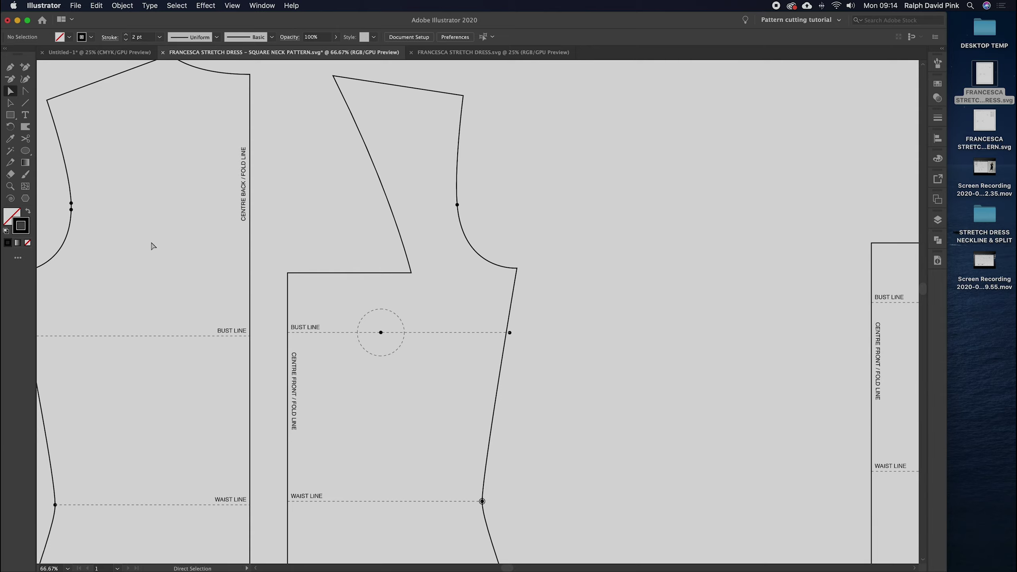
{"action": "left_click", "coordinate": [444, 338]}
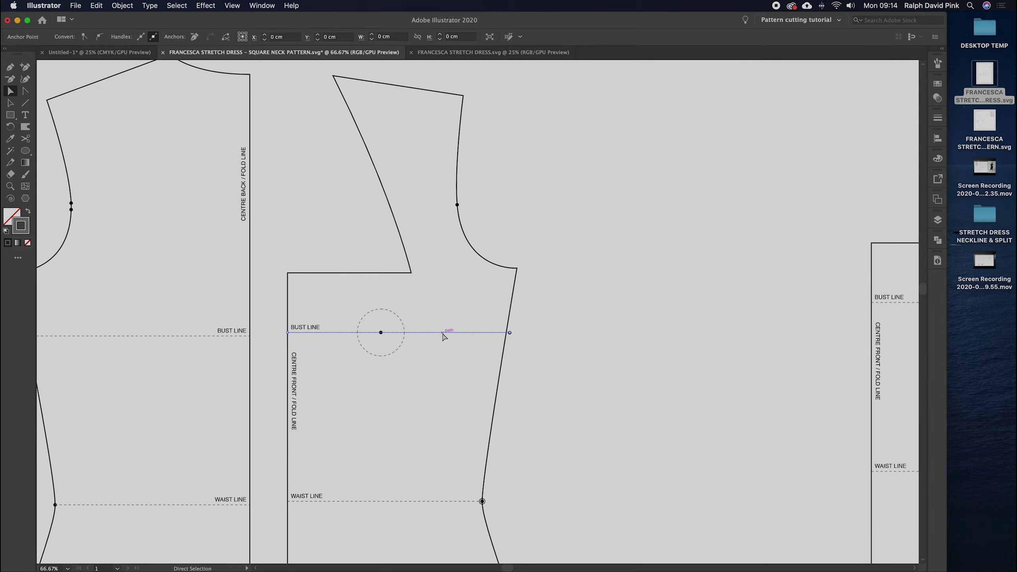
{"action": "mouse_move", "coordinate": [464, 319]}
{"action": "left_mouse_down"}
{"action": "mouse_move", "coordinate": [451, 360]}
{"action": "mouse_move", "coordinate": [458, 331]}
{"action": "left_mouse_up"}
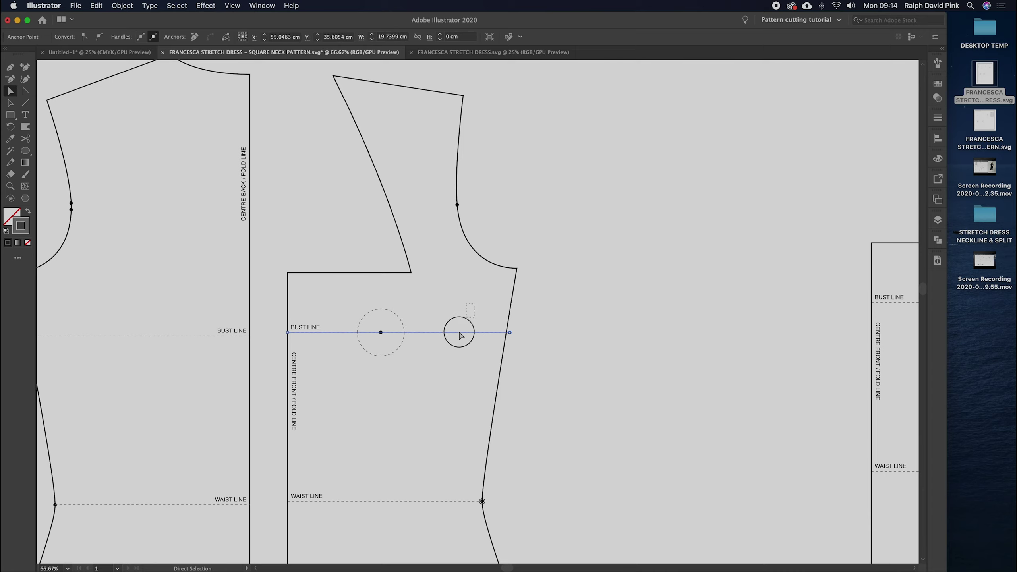
{"action": "key", "text": "Return"}
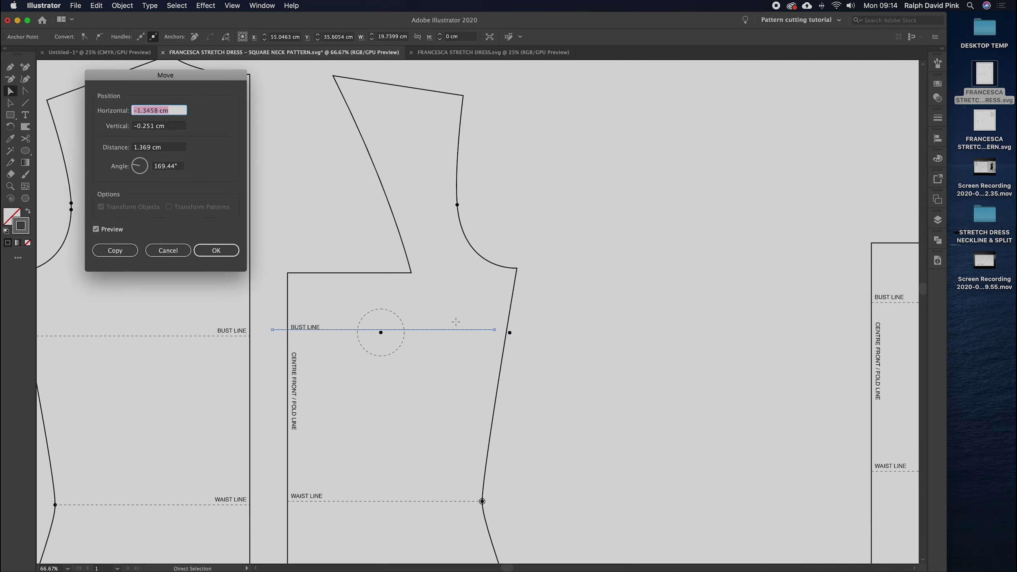
{"action": "type", "text": "0"}
{"action": "key", "text": "Tab"}
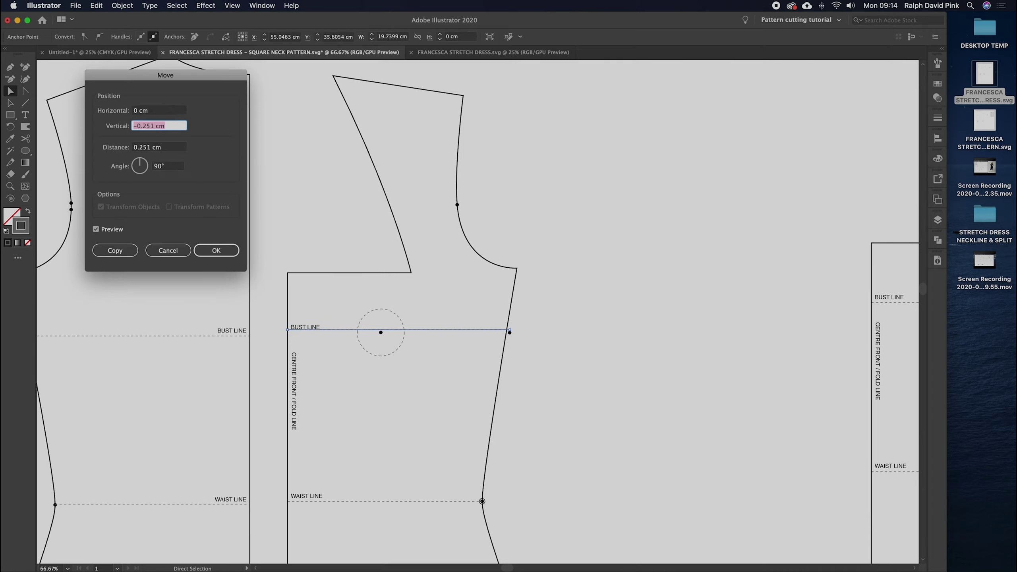
{"action": "type", "text": "6"}
{"action": "left_click", "coordinate": [109, 249]}
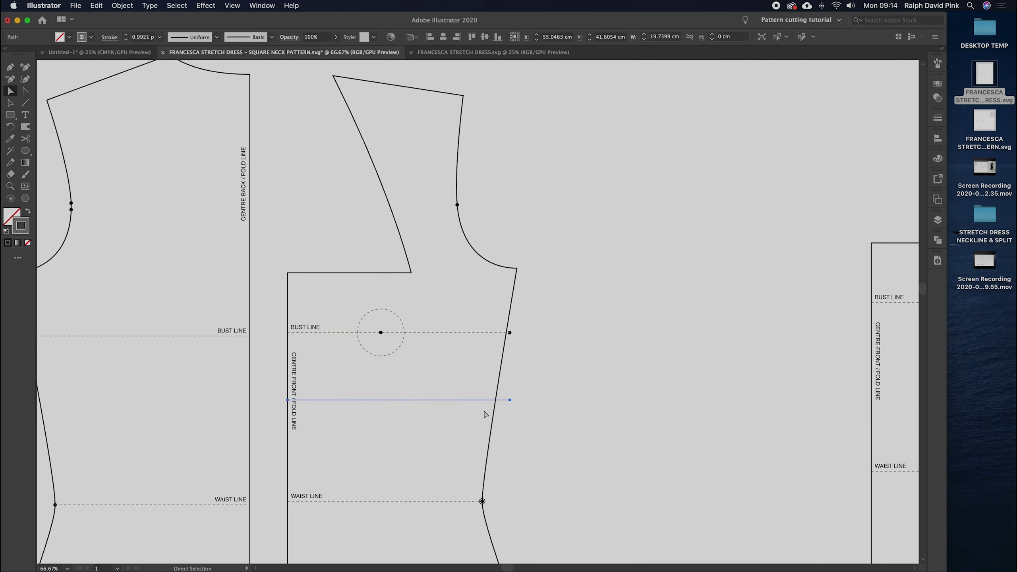
{"action": "left_click", "coordinate": [354, 406]}
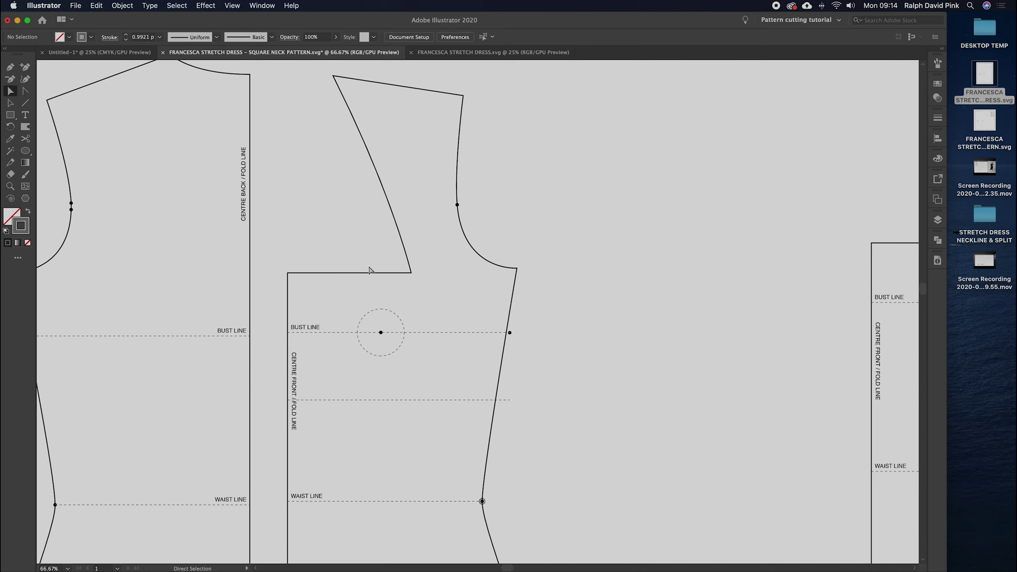
Step: Move the front panel's centre front label below the waist line and extend the copied line slightly past the centre front edge
{"action": "scroll", "coordinate": [432, 216], "scroll_direction": "up", "scroll_amount": 2}
{"action": "scroll", "coordinate": [432, 216], "scroll_direction": "left", "scroll_amount": 2}
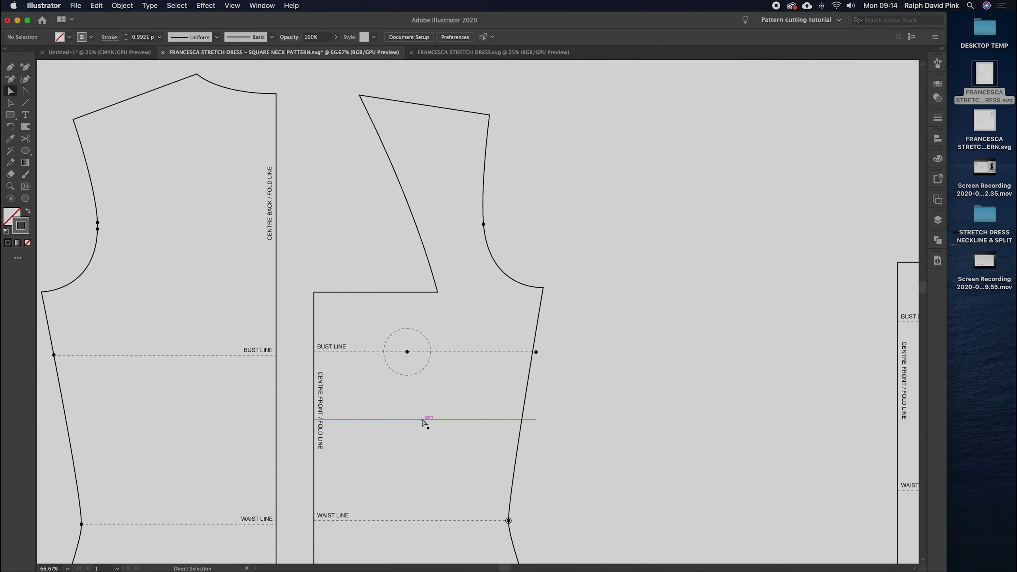
{"action": "left_click_drag", "start_coordinate": [323, 389], "coordinate": [321, 543]}
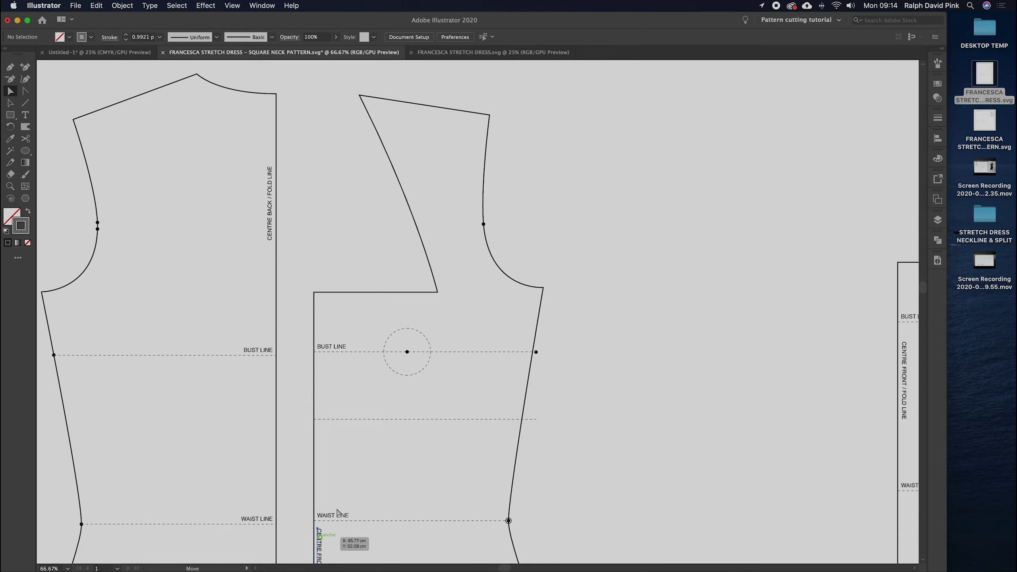
{"action": "left_click", "coordinate": [355, 420]}
{"action": "left_click_drag", "start_coordinate": [319, 420], "coordinate": [294, 423]}
Step: Turn off dashes for the extended line and set its stroke weight to 0.2 pt
{"action": "left_click", "coordinate": [938, 119]}
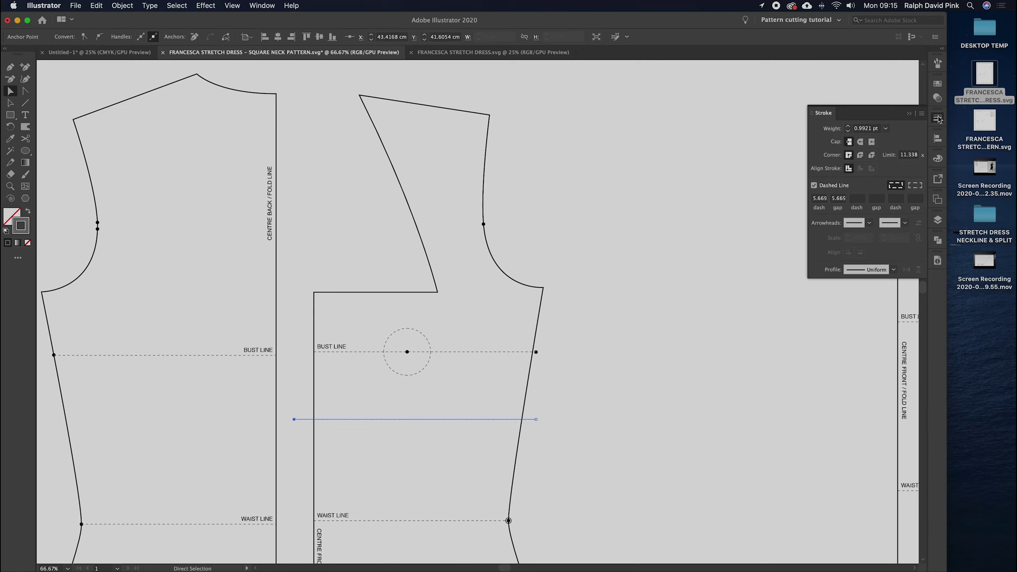
{"action": "left_click", "coordinate": [814, 186]}
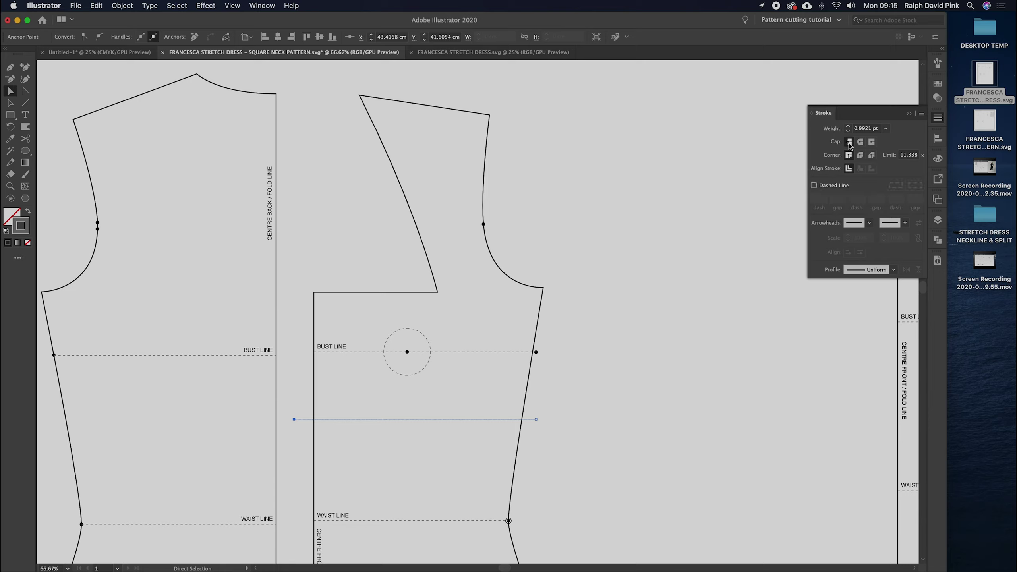
{"action": "left_click", "coordinate": [861, 128]}
{"action": "key", "text": "super+a"}
{"action": "type", "text": "0.2"}
{"action": "key", "text": "Return"}
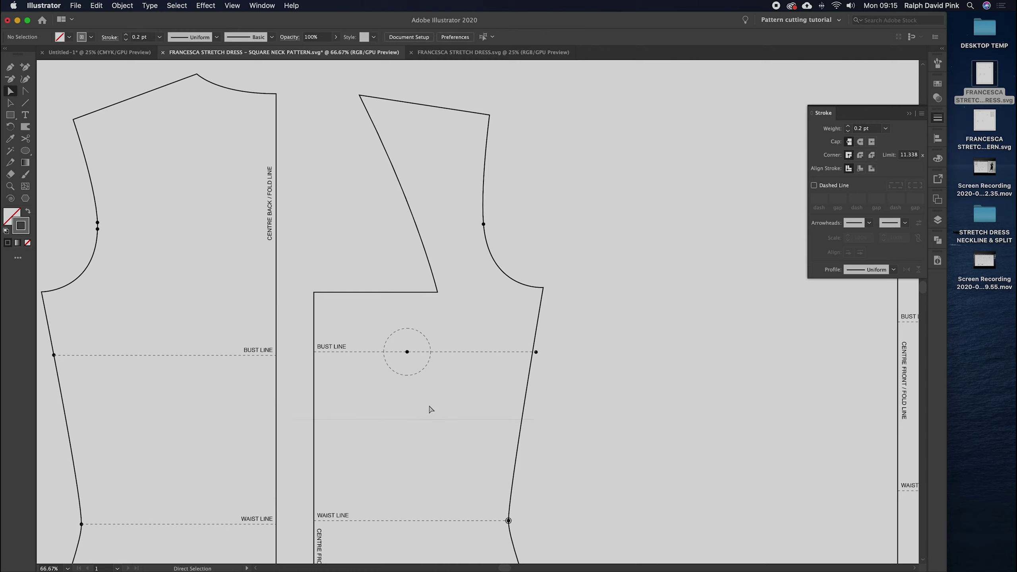
Step: Set the thin horizontal line's stroke colour to black
{"action": "left_click", "coordinate": [408, 419]}
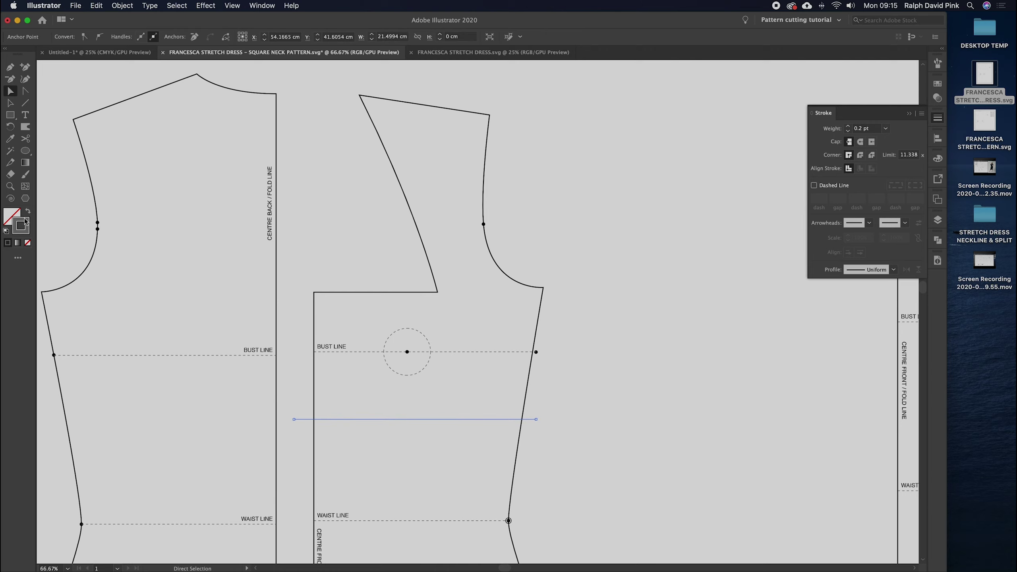
{"action": "double_click", "coordinate": [22, 225]}
{"action": "left_click", "coordinate": [76, 422]}
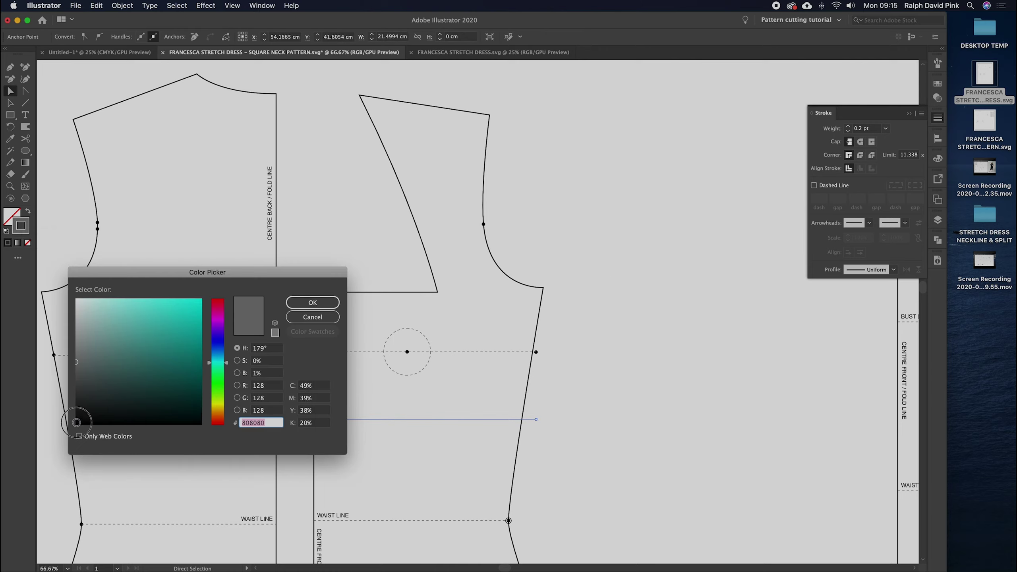
{"action": "left_click", "coordinate": [305, 303]}
{"action": "left_click", "coordinate": [638, 395]}
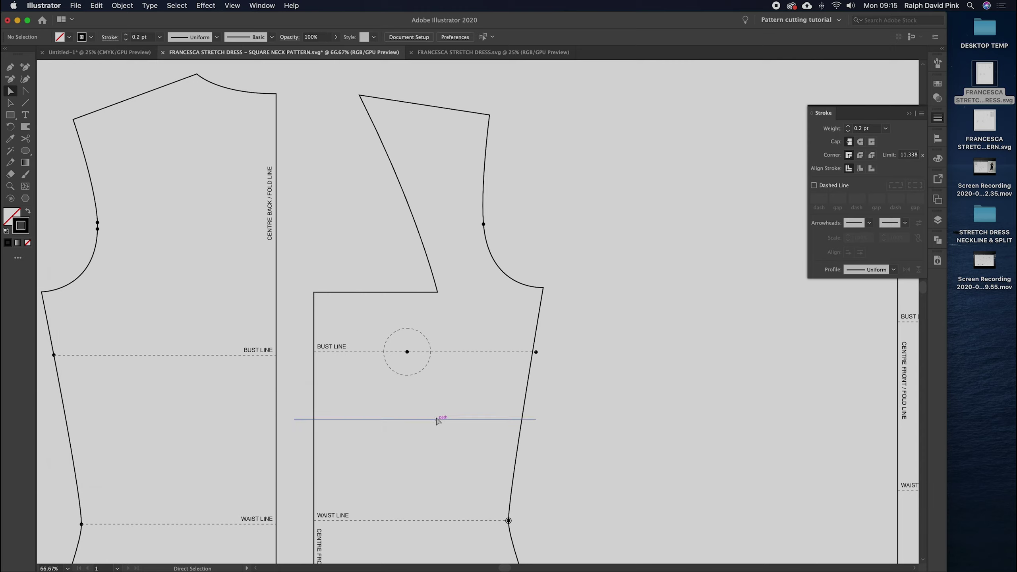
Step: Ungroup the duplicated front panel
{"action": "left_click", "coordinate": [10, 91]}
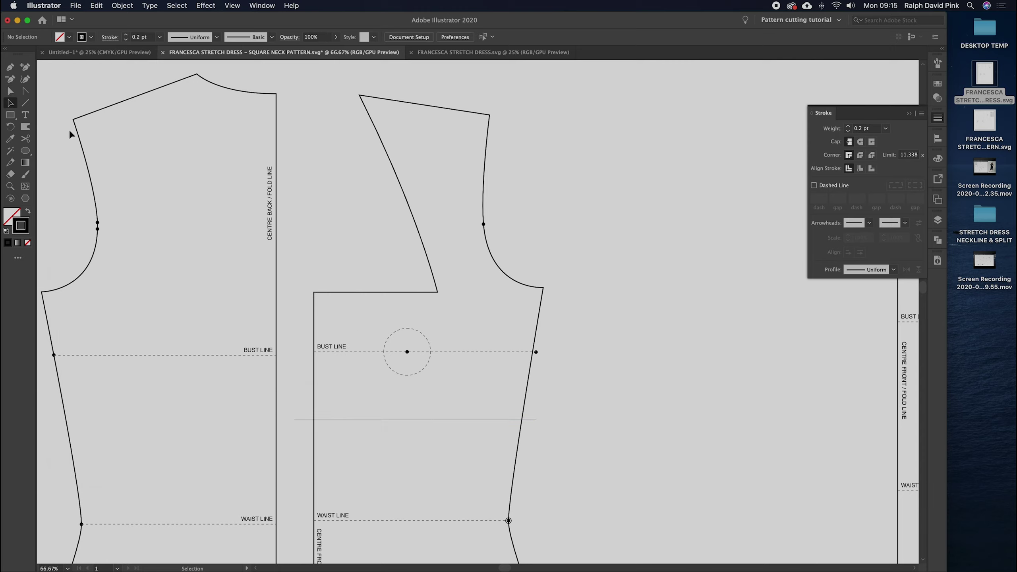
{"action": "left_click", "coordinate": [403, 100]}
{"action": "left_click", "coordinate": [122, 5]}
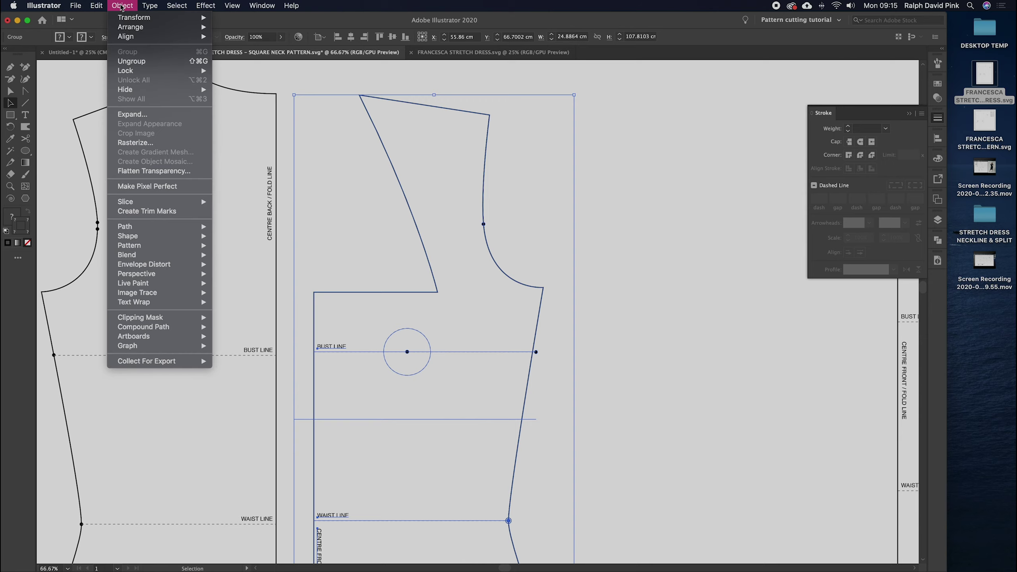
{"action": "left_click", "coordinate": [151, 64]}
{"action": "left_click", "coordinate": [550, 274]}
{"action": "left_click", "coordinate": [527, 284]}
Step: Bring the thin horizontal line between the bust and waist lines to the front
{"action": "left_click_drag", "start_coordinate": [596, 361], "coordinate": [628, 285]}
{"action": "left_click", "coordinate": [499, 329]}
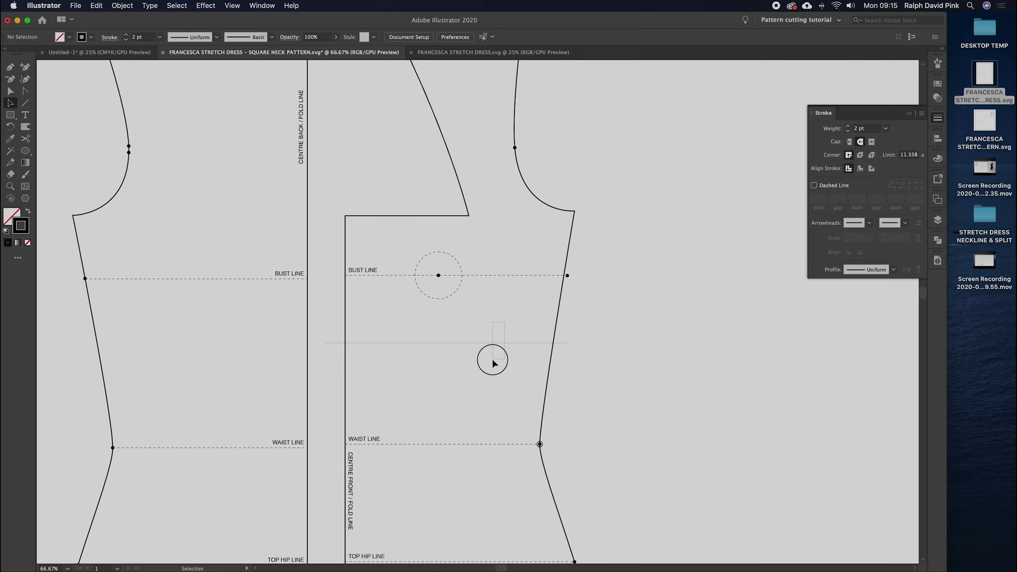
{"action": "left_click_drag", "start_coordinate": [493, 359], "coordinate": [492, 360]}
{"action": "left_click", "coordinate": [122, 5]}
{"action": "mouse_move", "coordinate": [132, 32]}
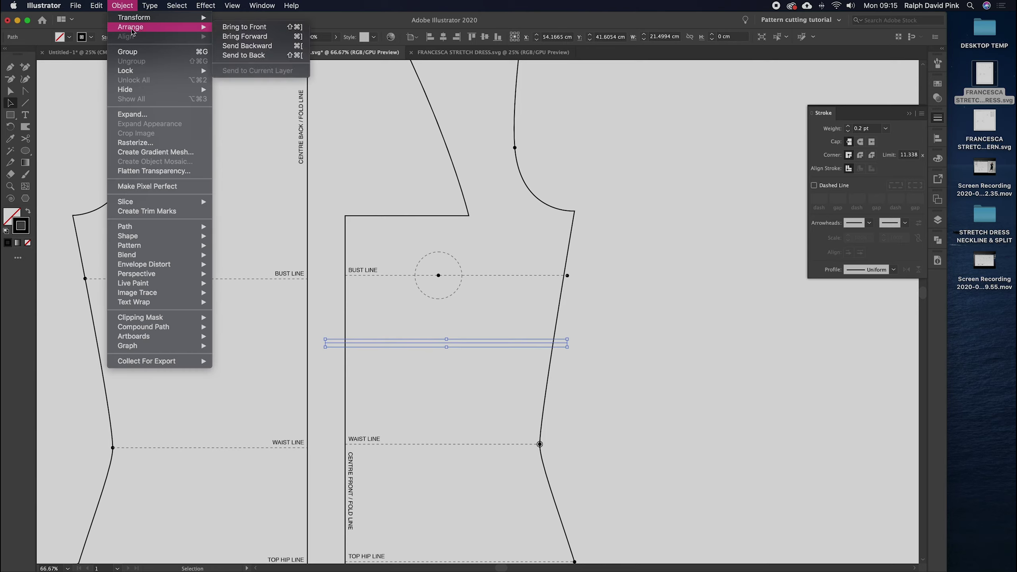
{"action": "left_click", "coordinate": [244, 27]}
Step: Try to cut the front panel outline with the horizontal line using Minus Front, and undo it
{"action": "left_click", "coordinate": [577, 308]}
{"action": "left_click_drag", "start_coordinate": [581, 317], "coordinate": [527, 369]}
{"action": "left_click_drag", "start_coordinate": [580, 313], "coordinate": [518, 372]}
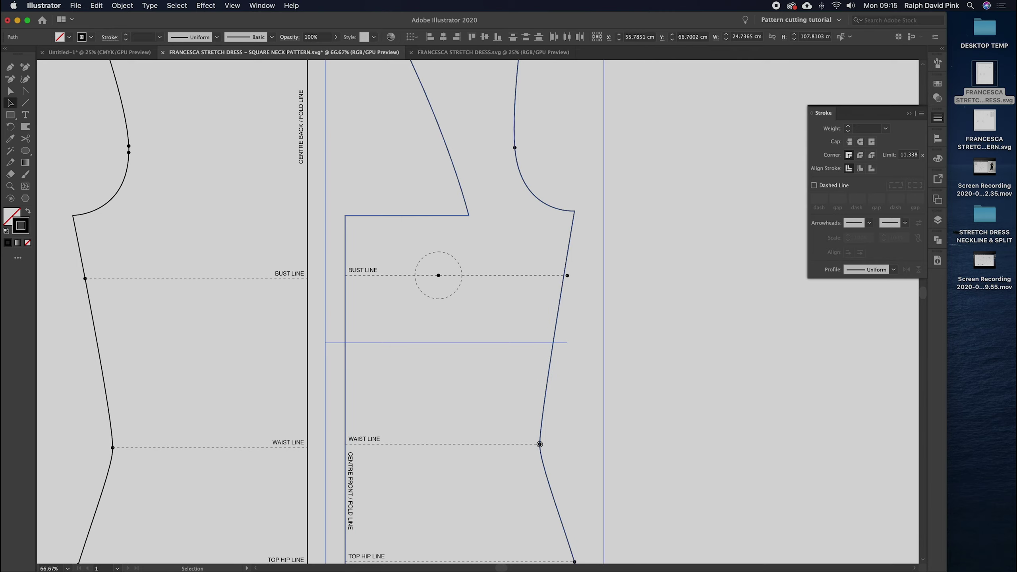
{"action": "left_click", "coordinate": [936, 245]}
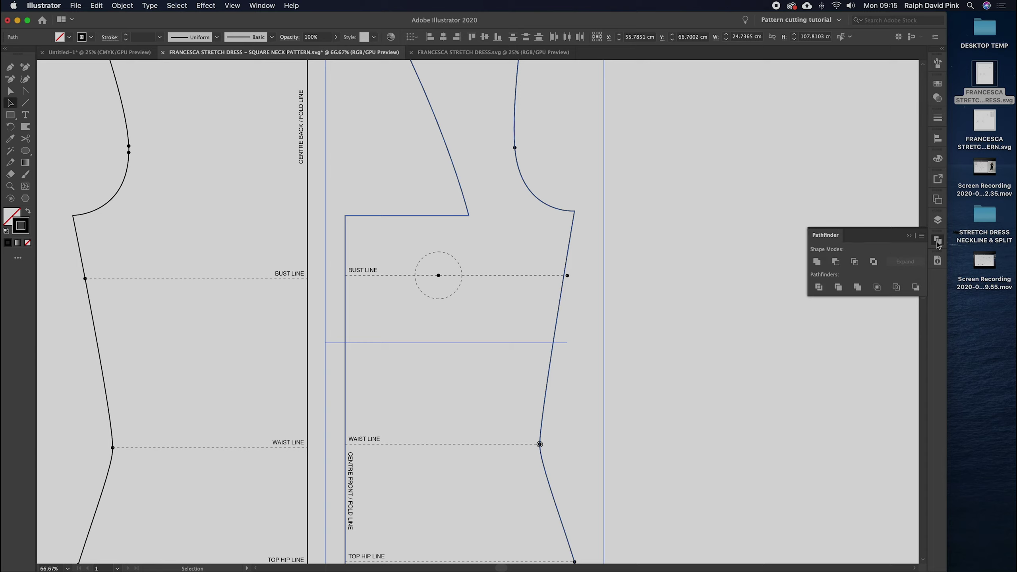
{"action": "left_click", "coordinate": [836, 261]}
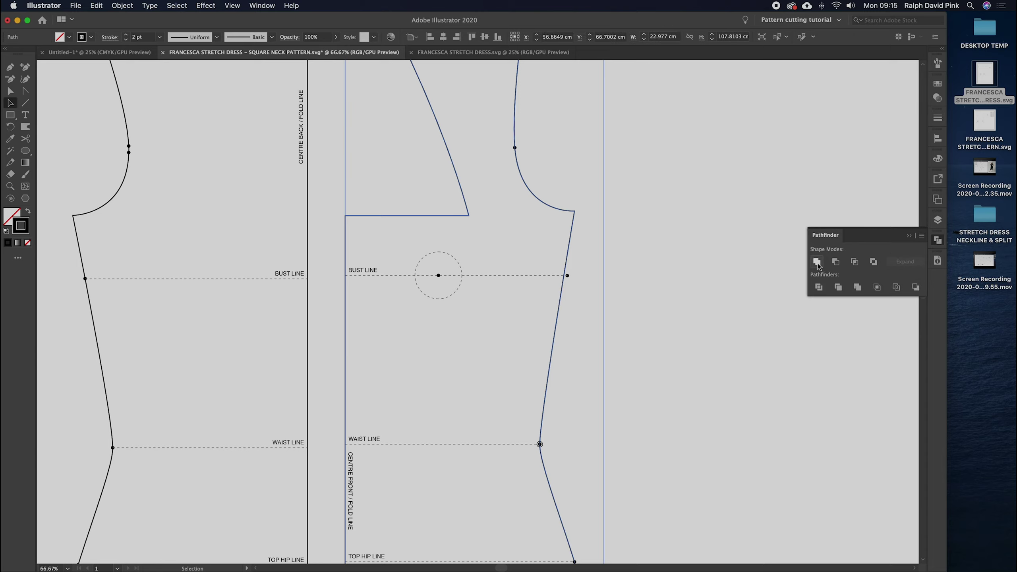
{"action": "left_click", "coordinate": [695, 283]}
{"action": "key", "text": "super+z"}
{"action": "left_click", "coordinate": [655, 283]}
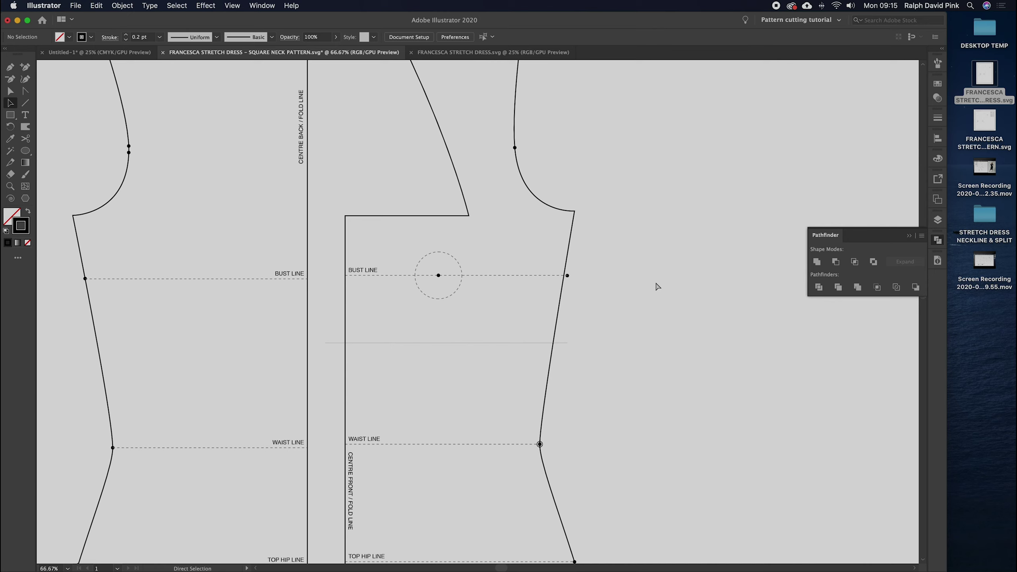
Step: Examine the whole front panel outline to check whether it is a single closed path
{"action": "key", "text": "super+minus"}
{"action": "key", "text": "super+minus"}
{"action": "key", "text": "super+minus"}
{"action": "left_click_drag", "start_coordinate": [649, 290], "coordinate": [682, 211]}
{"action": "left_click", "coordinate": [546, 207]}
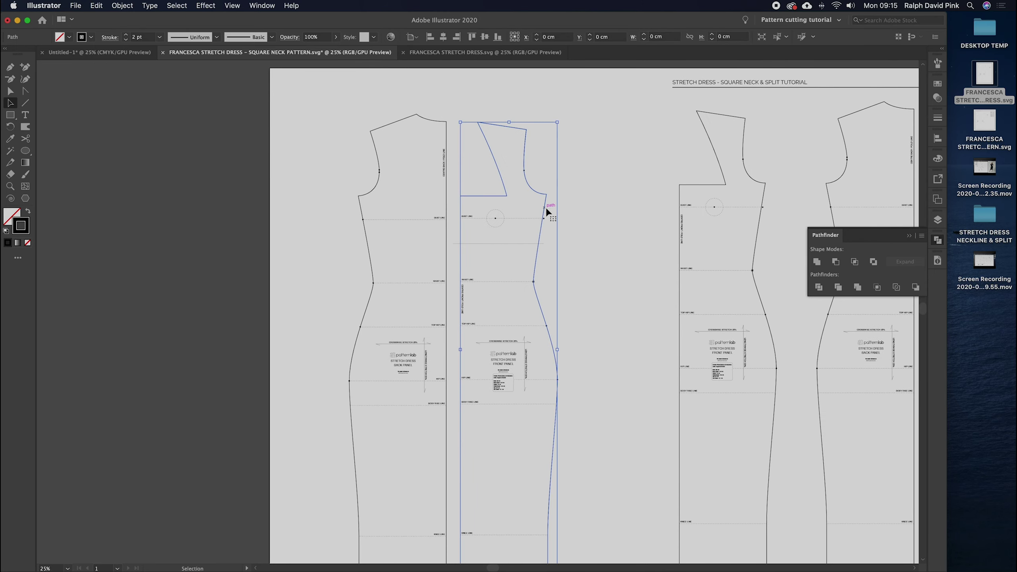
{"action": "left_click_drag", "start_coordinate": [599, 295], "coordinate": [624, 252]}
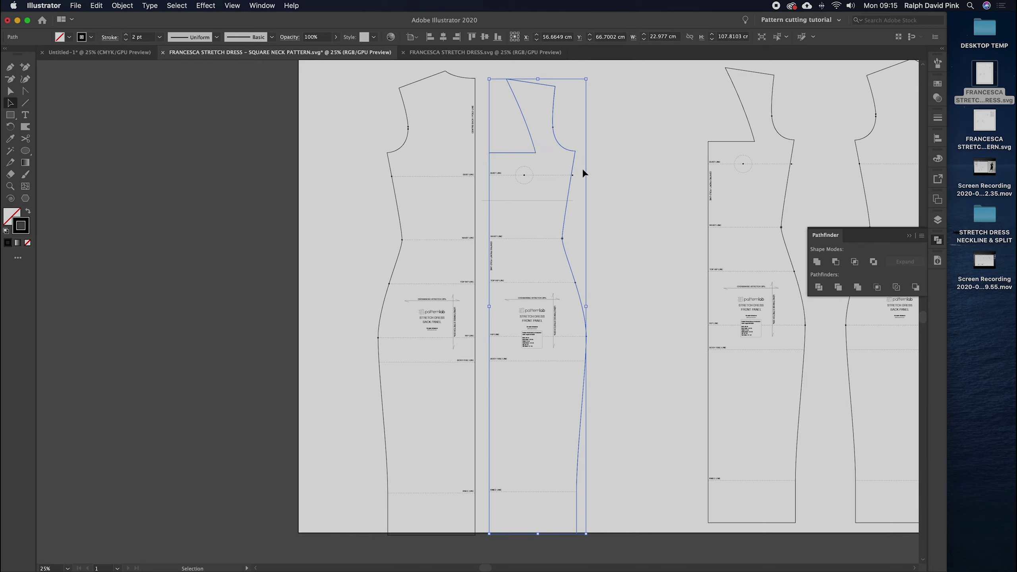
{"action": "left_click", "coordinate": [604, 173]}
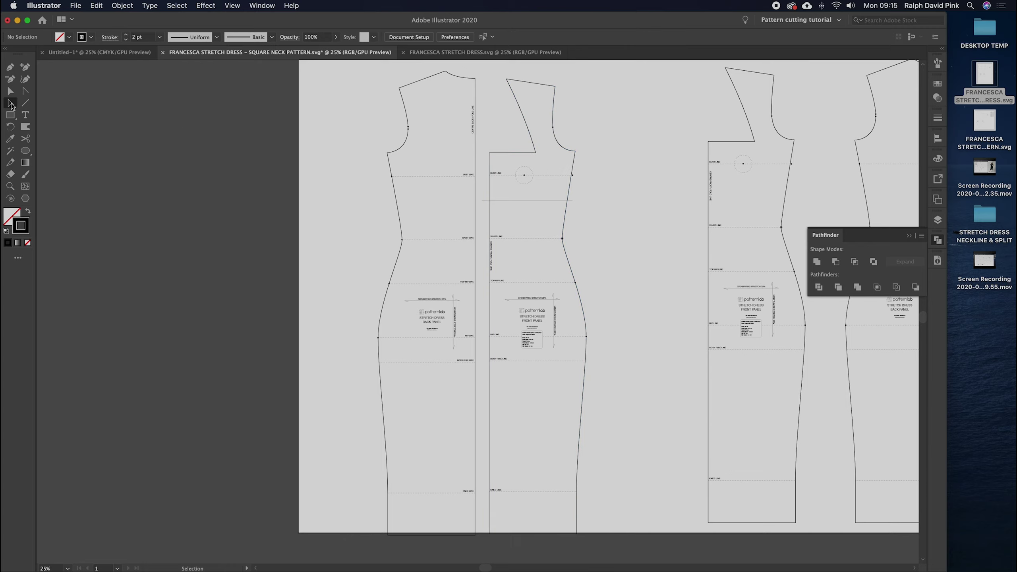
{"action": "left_click", "coordinate": [562, 147]}
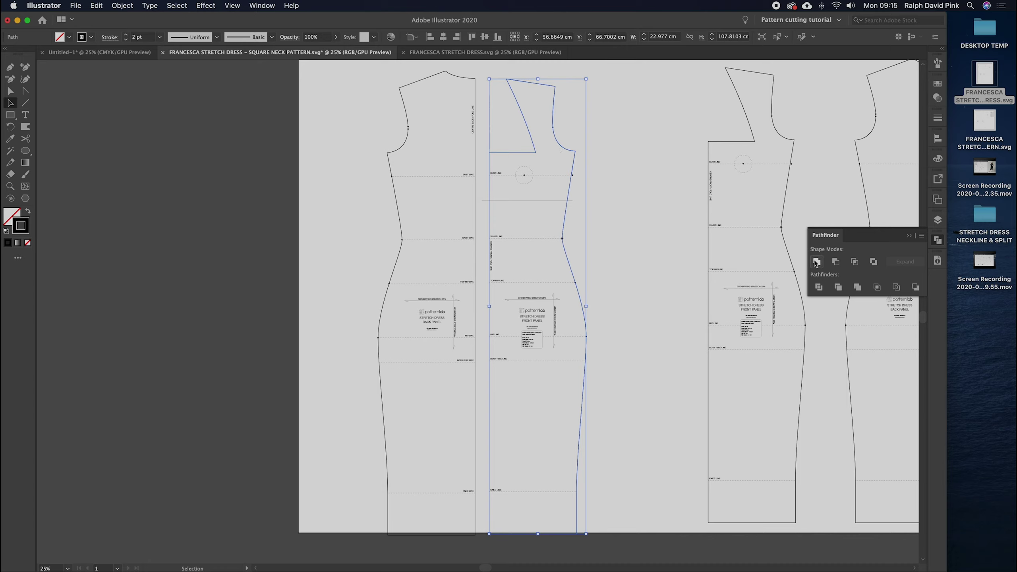
{"action": "left_click", "coordinate": [620, 149]}
{"action": "left_click", "coordinate": [570, 148]}
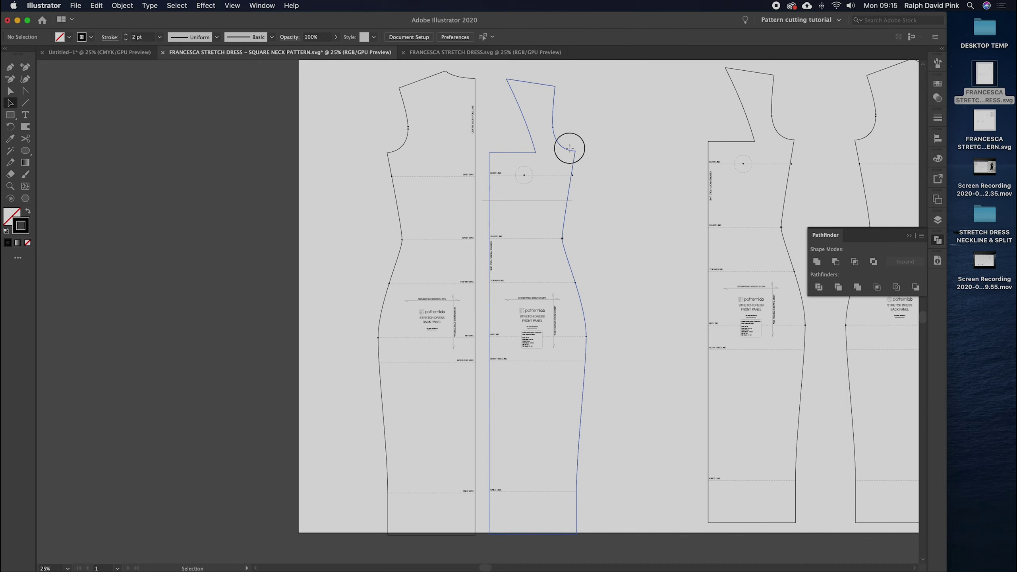
Step: Retry Minus Front on the front panel outline and the unexpanded horizontal line, and undo the result
{"action": "left_click", "coordinate": [593, 164]}
{"action": "key", "text": "super+equal"}
{"action": "left_click_drag", "start_coordinate": [593, 162], "coordinate": [565, 227]}
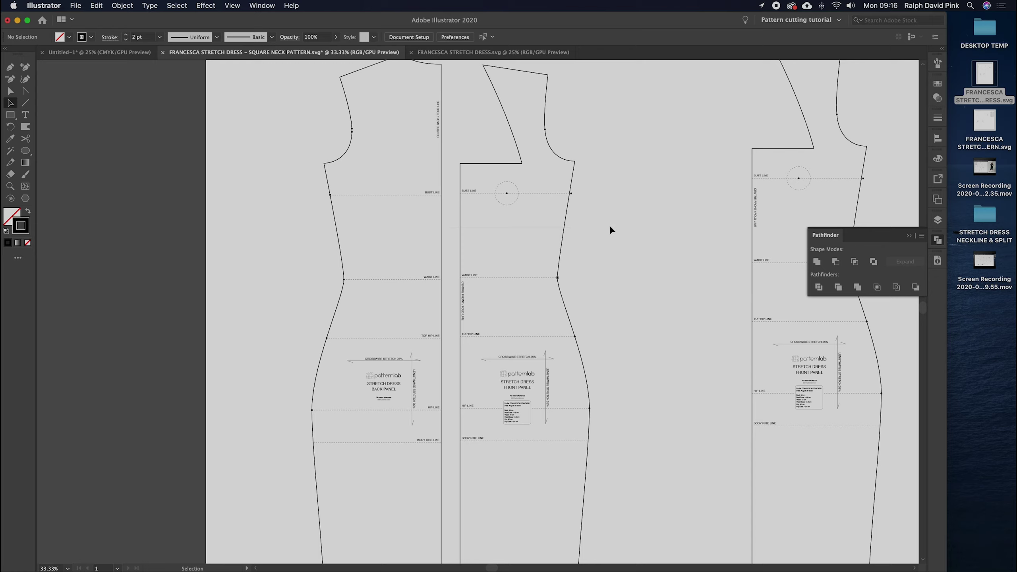
{"action": "left_click", "coordinate": [546, 245]}
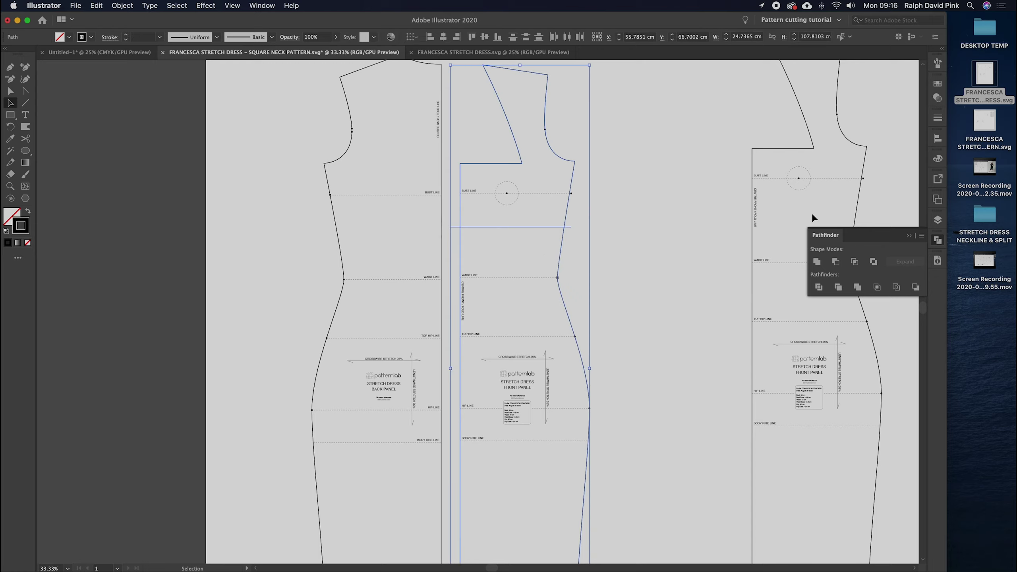
{"action": "left_click", "coordinate": [837, 263]}
{"action": "left_click", "coordinate": [633, 226]}
{"action": "key", "text": "v"}
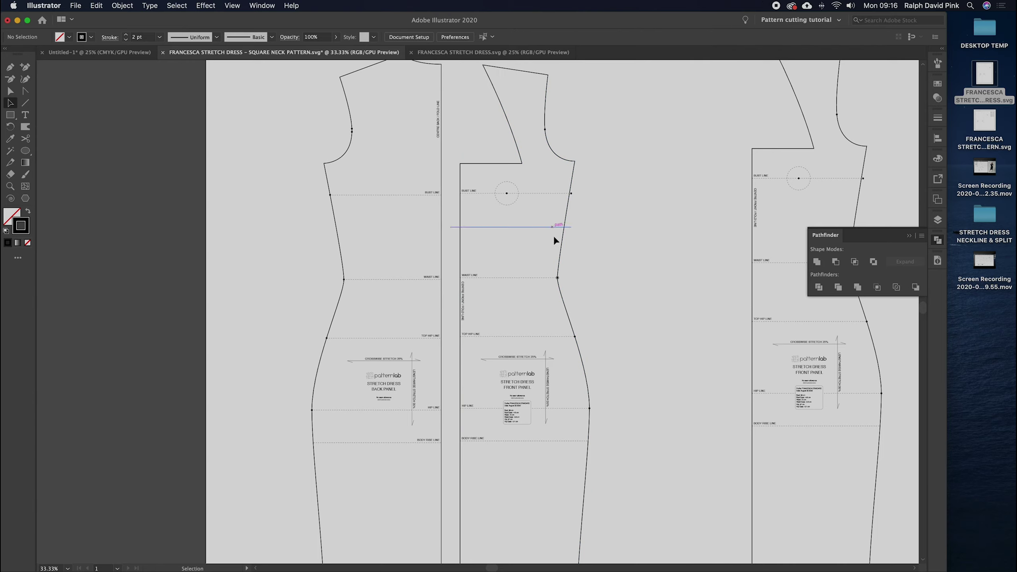
Step: Expand the fill and stroke of the horizontal line under the bust
{"action": "left_click", "coordinate": [545, 227]}
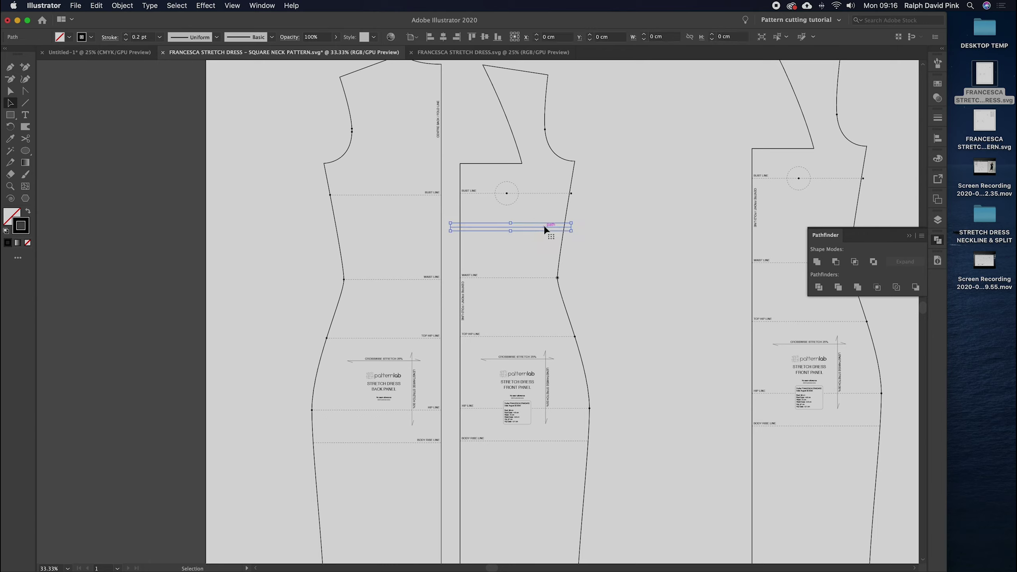
{"action": "left_click", "coordinate": [122, 5]}
{"action": "left_click", "coordinate": [132, 114]}
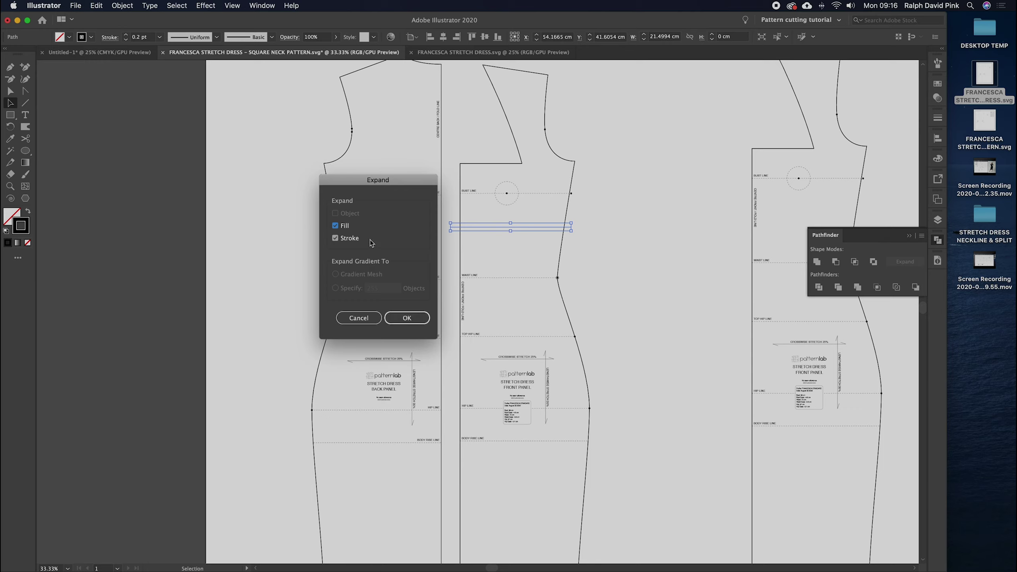
{"action": "left_click", "coordinate": [416, 321]}
Step: Cut the front panel outline along the expanded line with Minus Front
{"action": "left_click_drag", "start_coordinate": [614, 188], "coordinate": [525, 251]}
{"action": "left_click", "coordinate": [835, 262]}
{"action": "left_click", "coordinate": [616, 234]}
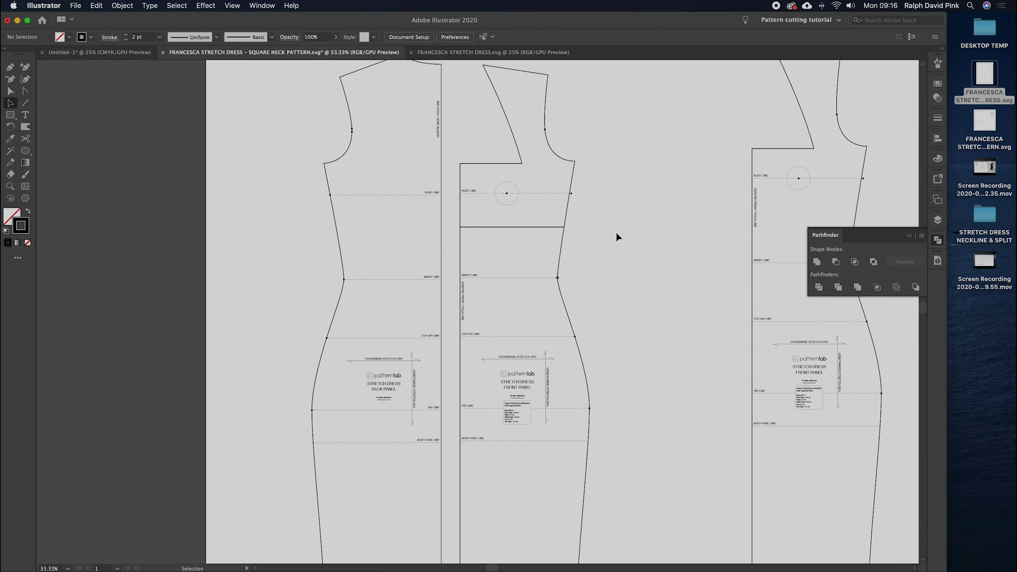
Step: Try to move the cut front panel outline aside and undo the move
{"action": "scroll", "coordinate": [616, 235], "scroll_direction": "up", "scroll_amount": 2}
{"action": "left_click_drag", "start_coordinate": [581, 251], "coordinate": [691, 206]}
{"action": "key", "text": "super+z"}
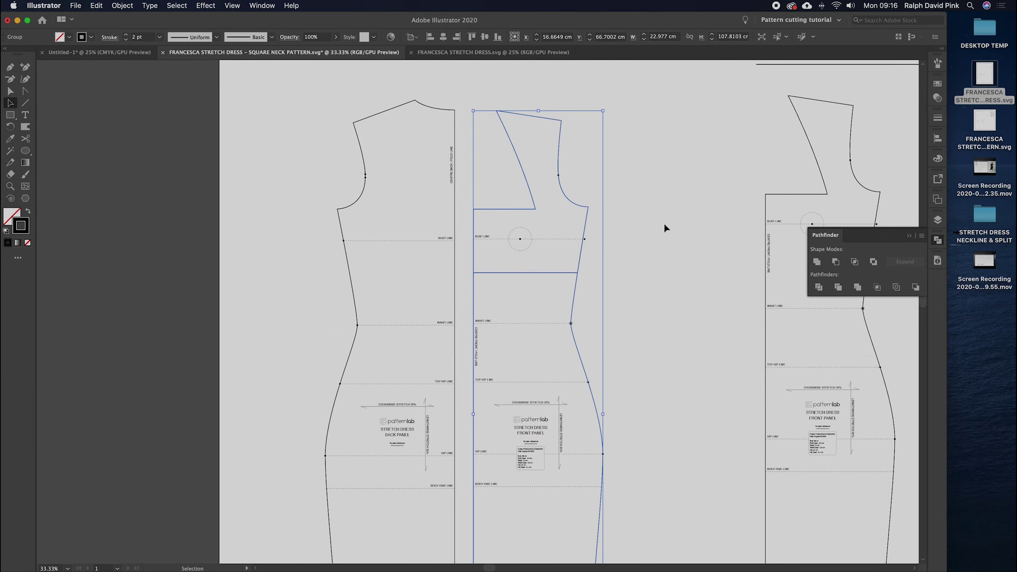
{"action": "left_click", "coordinate": [665, 228]}
{"action": "key", "text": "a"}
{"action": "left_click", "coordinate": [587, 228]}
{"action": "left_click_drag", "start_coordinate": [587, 228], "coordinate": [731, 196]}
{"action": "key", "text": "ctrl+z"}
{"action": "left_click", "coordinate": [660, 268]}
{"action": "key", "text": "space"}
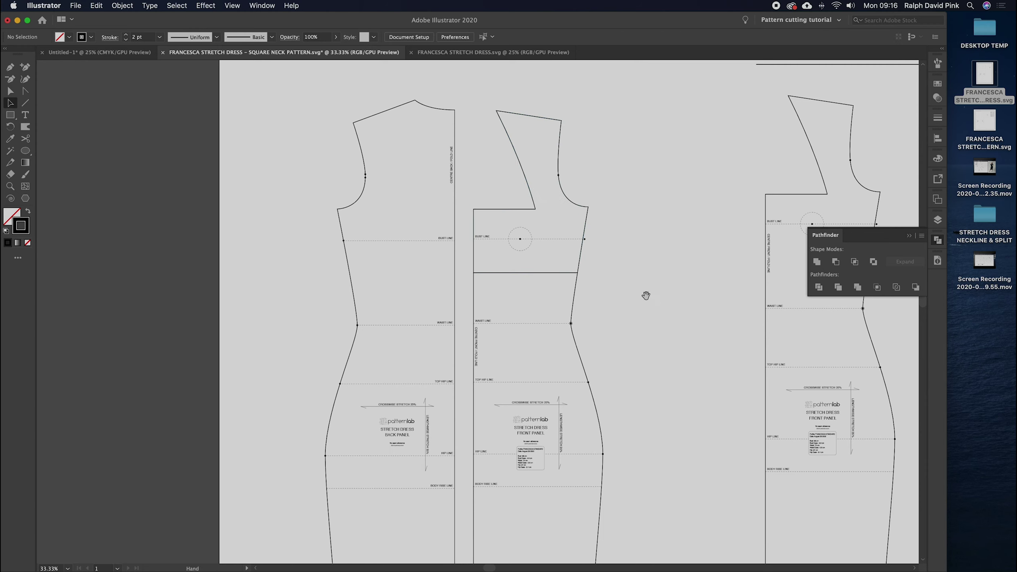
Step: Ungroup the cut front panel outline into its separate upper and lower pieces
{"action": "left_click_drag", "start_coordinate": [646, 296], "coordinate": [595, 286]}
{"action": "left_click", "coordinate": [527, 283]}
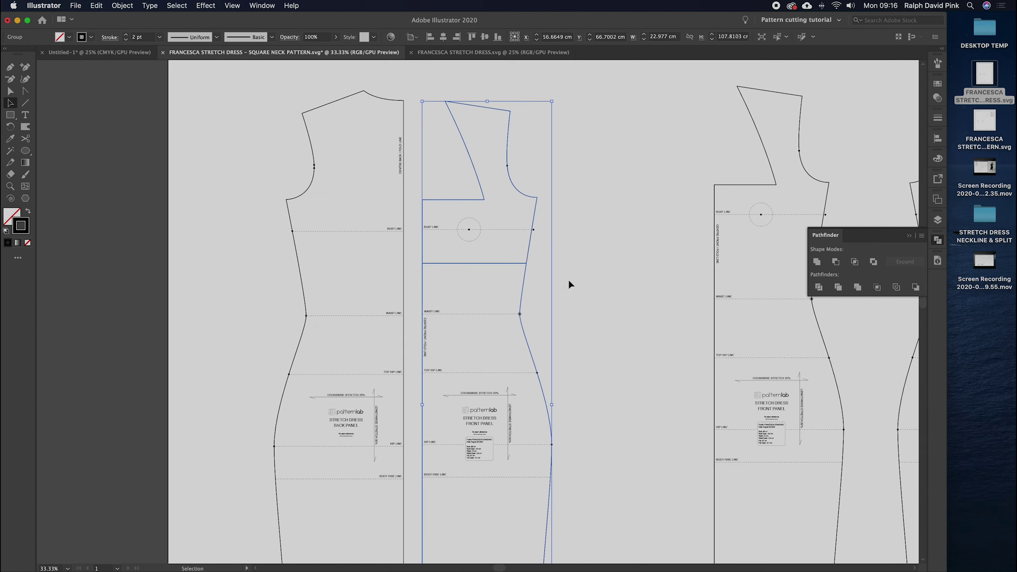
{"action": "left_click", "coordinate": [568, 281]}
{"action": "left_click", "coordinate": [524, 272]}
{"action": "left_click", "coordinate": [122, 6]}
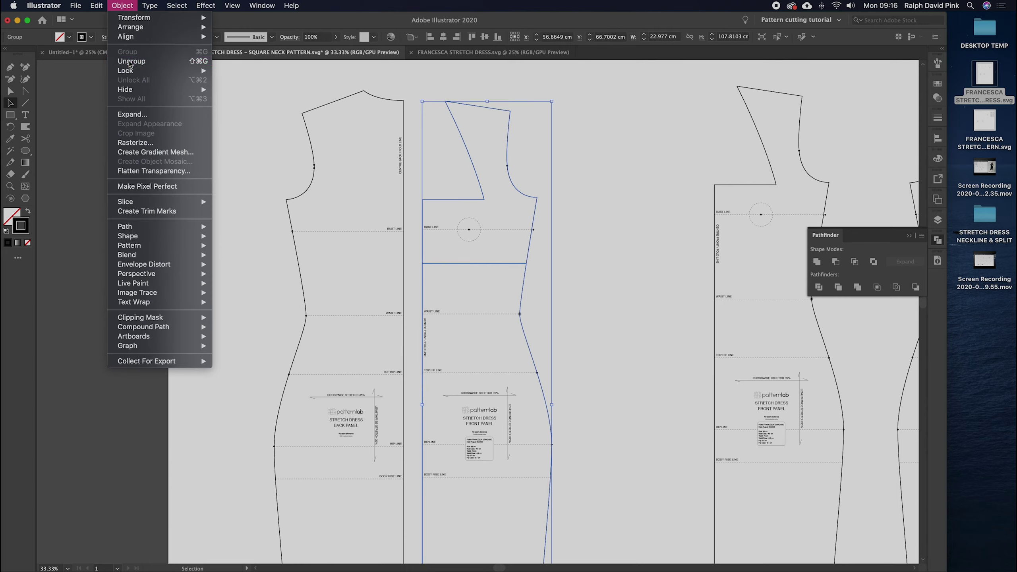
{"action": "left_click", "coordinate": [132, 61]}
{"action": "left_click", "coordinate": [653, 193]}
Step: Delete the lower piece of the cut front panel together with its guide lines, labels and markings
{"action": "key", "text": "space"}
{"action": "left_click_drag", "start_coordinate": [630, 248], "coordinate": [663, 142]}
{"action": "left_click_drag", "start_coordinate": [598, 181], "coordinate": [449, 559]}
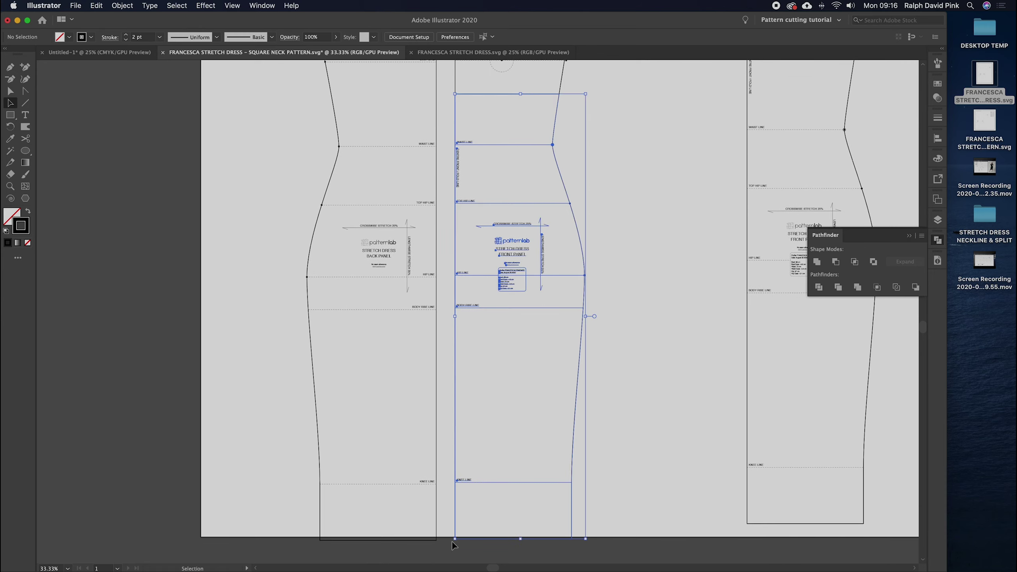
{"action": "scroll", "coordinate": [541, 409], "scroll_direction": "up", "scroll_amount": 8}
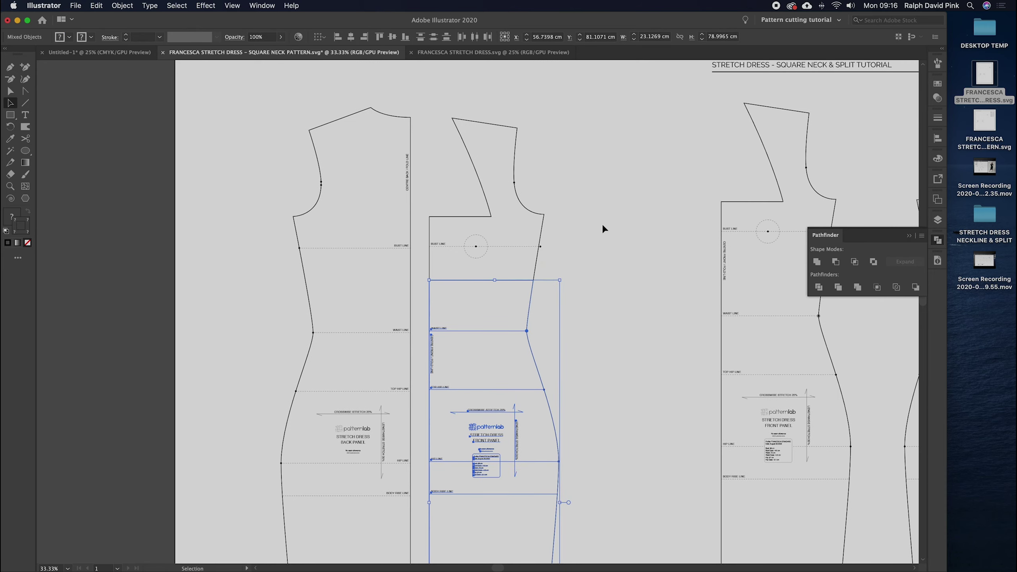
{"action": "key", "text": "Delete"}
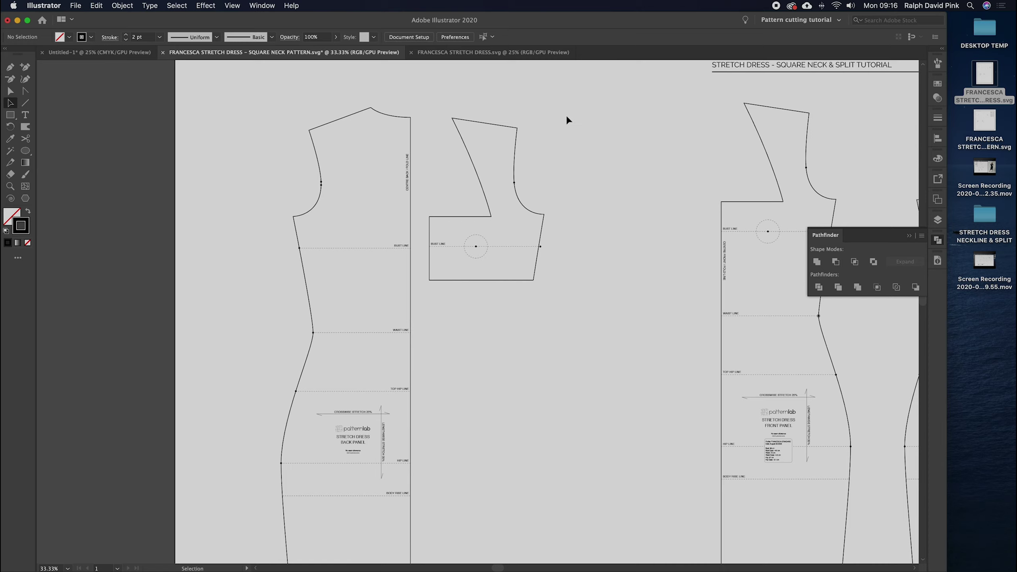
Step: Group the remaining upper front piece with its bust line, label and bust point markings
{"action": "left_click_drag", "start_coordinate": [571, 113], "coordinate": [427, 301]}
{"action": "left_click", "coordinate": [122, 5]}
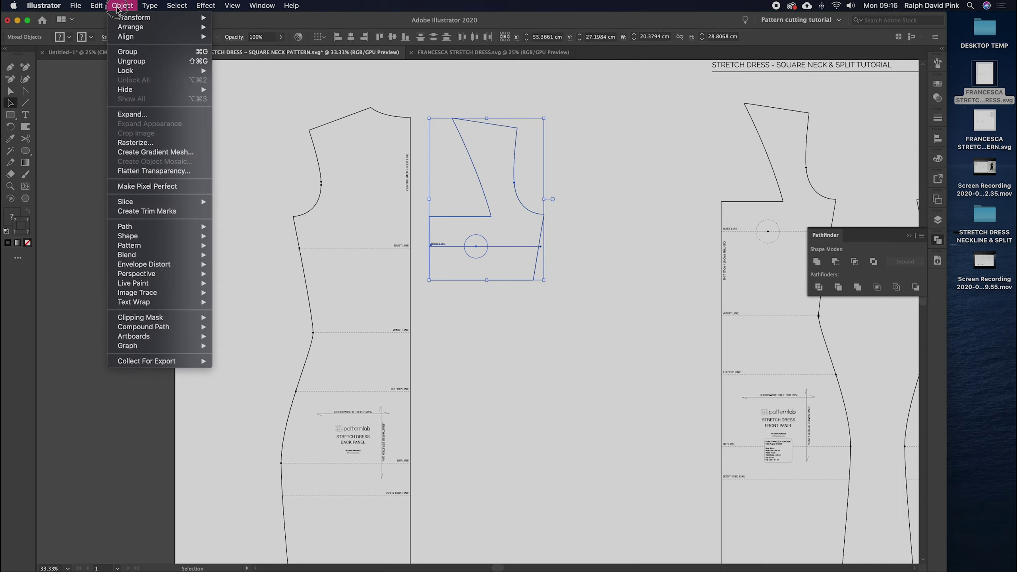
{"action": "left_click", "coordinate": [138, 56]}
{"action": "left_click", "coordinate": [510, 185]}
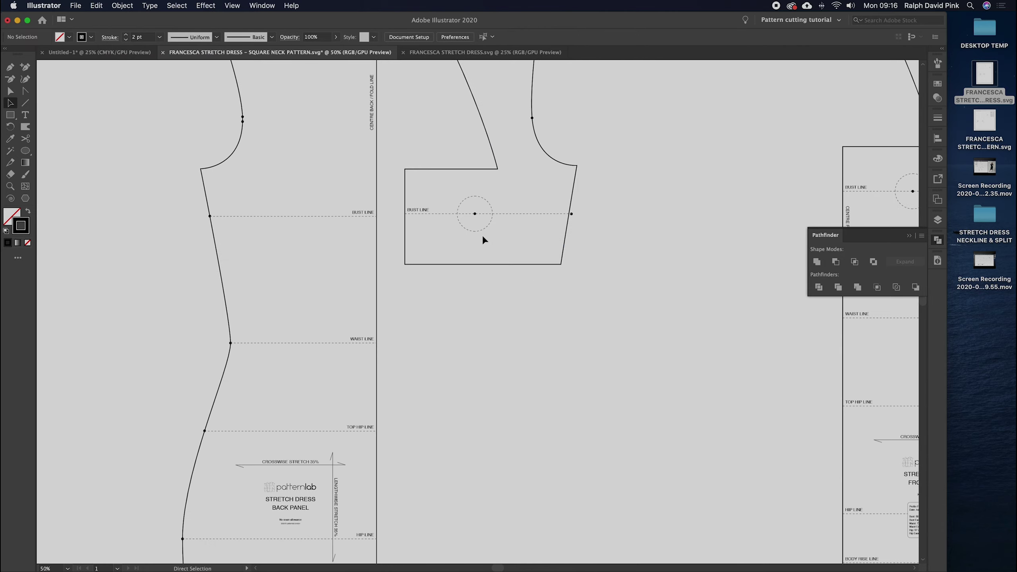
Step: Copy the back panel's bust line 6 cm straight down
{"action": "scroll", "coordinate": [481, 237], "scroll_direction": "up", "scroll_amount": 1}
{"action": "key", "text": "a"}
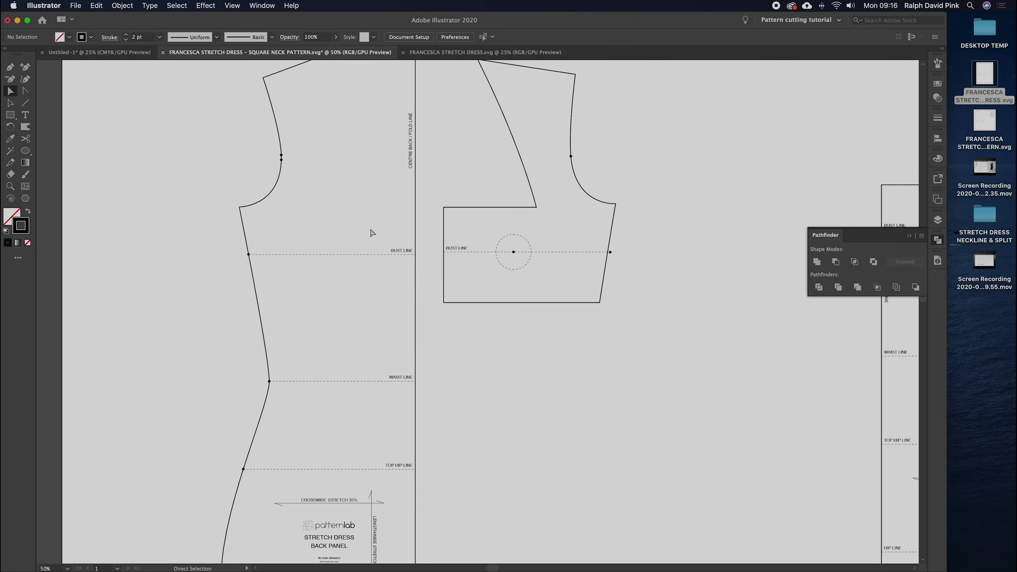
{"action": "left_click_drag", "start_coordinate": [359, 248], "coordinate": [347, 273]}
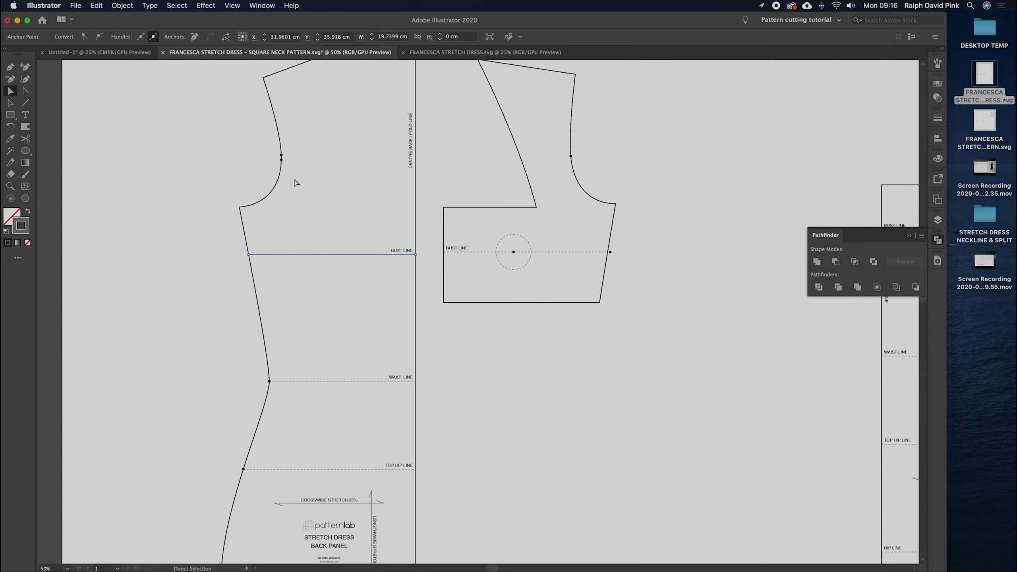
{"action": "key", "text": "Return"}
{"action": "type", "text": "0"}
{"action": "key", "text": "Tab"}
{"action": "type", "text": "6"}
{"action": "left_click", "coordinate": [116, 251]}
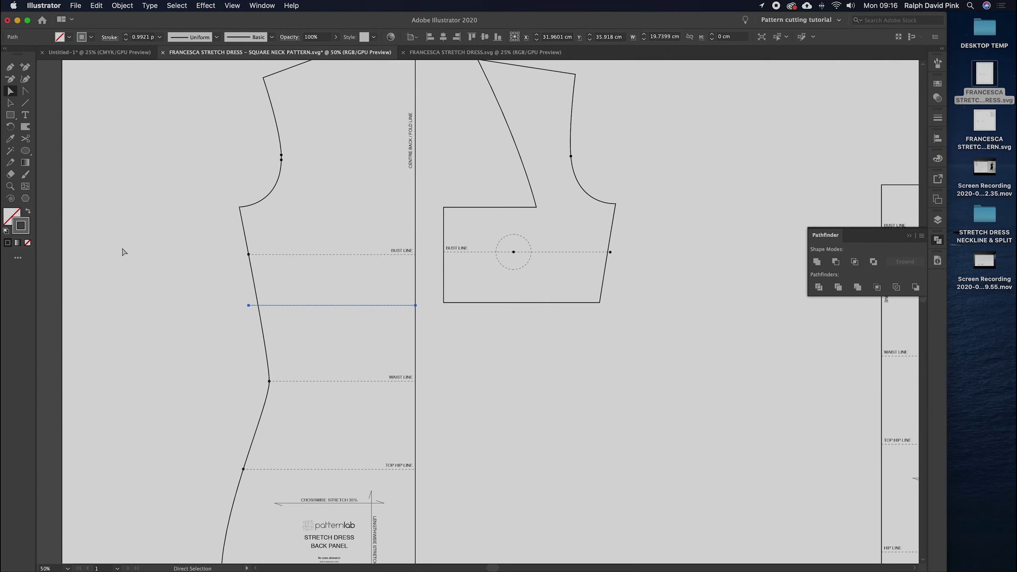
Step: Extend the copied line past the centre back fold line to a length of about 21 cm
{"action": "left_click", "coordinate": [348, 305]}
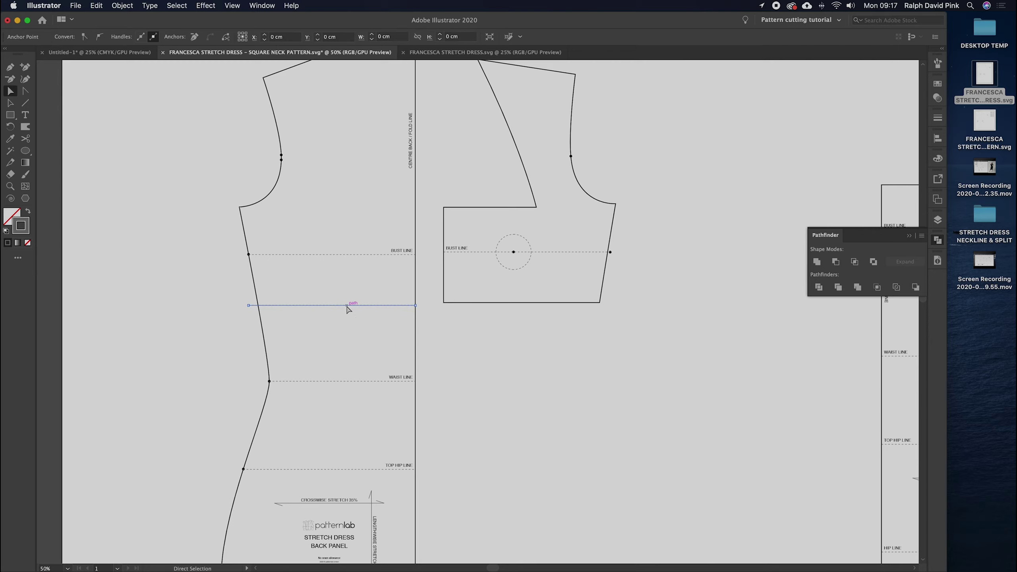
{"action": "left_click", "coordinate": [367, 303]}
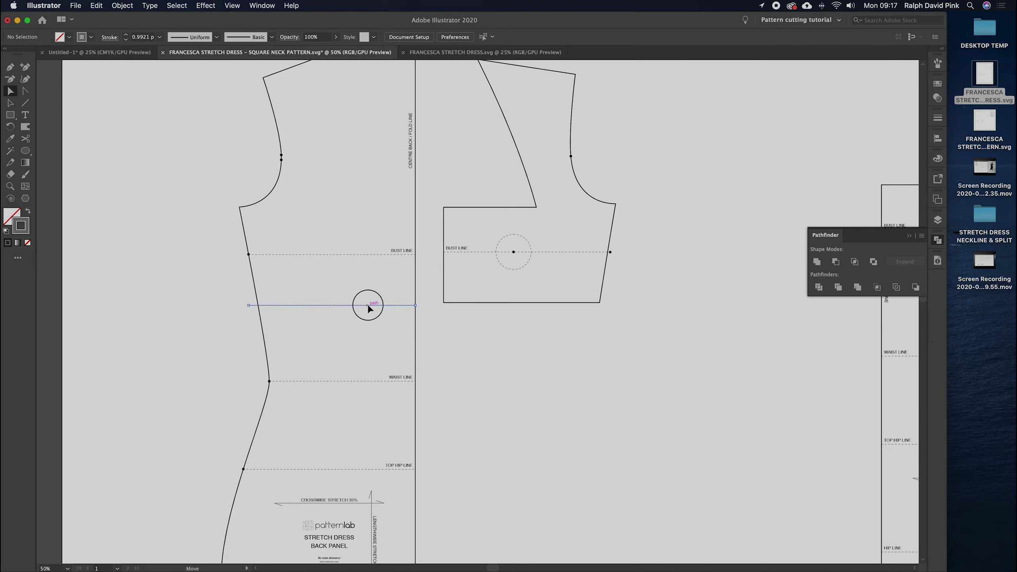
{"action": "left_click_drag", "start_coordinate": [415, 306], "coordinate": [427, 305]}
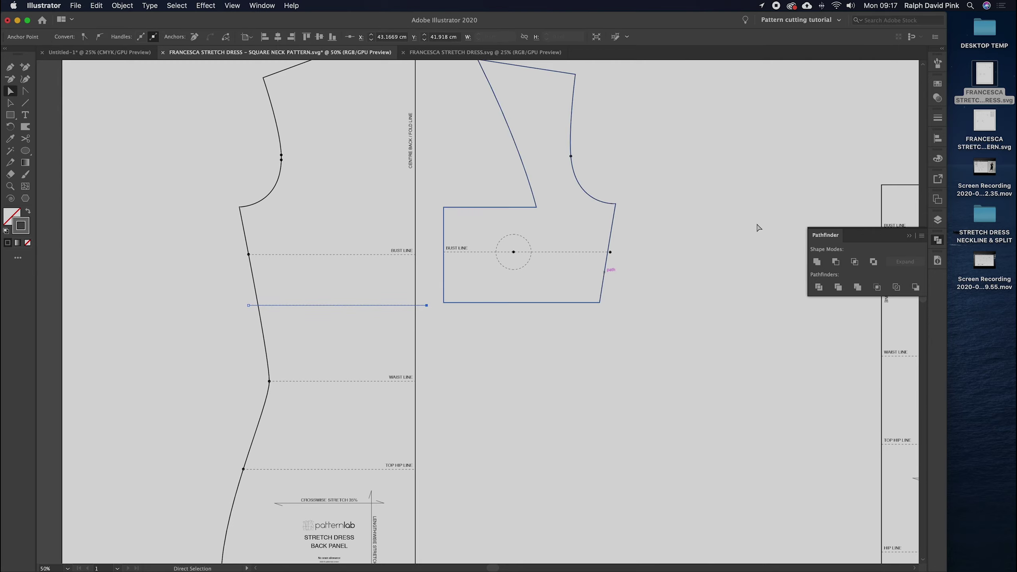
Step: Set the copied line's stroke weight to 0.2 pt and make it a solid line instead of dashed
{"action": "left_click", "coordinate": [940, 120]}
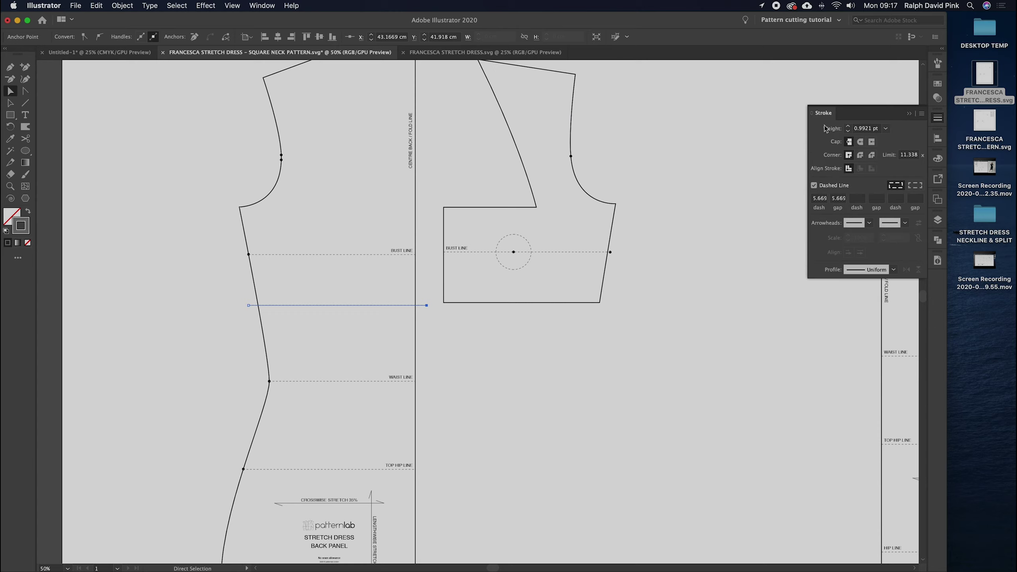
{"action": "left_click", "coordinate": [849, 131]}
{"action": "left_click", "coordinate": [863, 130]}
{"action": "key", "text": "super+a"}
{"action": "type", "text": "0."}
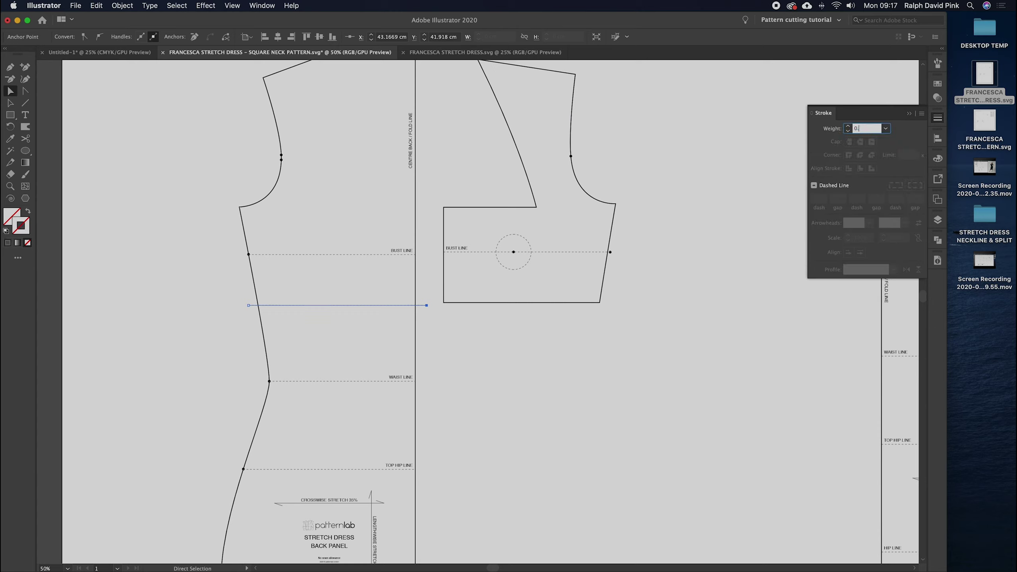
{"action": "type", "text": "2"}
{"action": "left_click", "coordinate": [814, 186]}
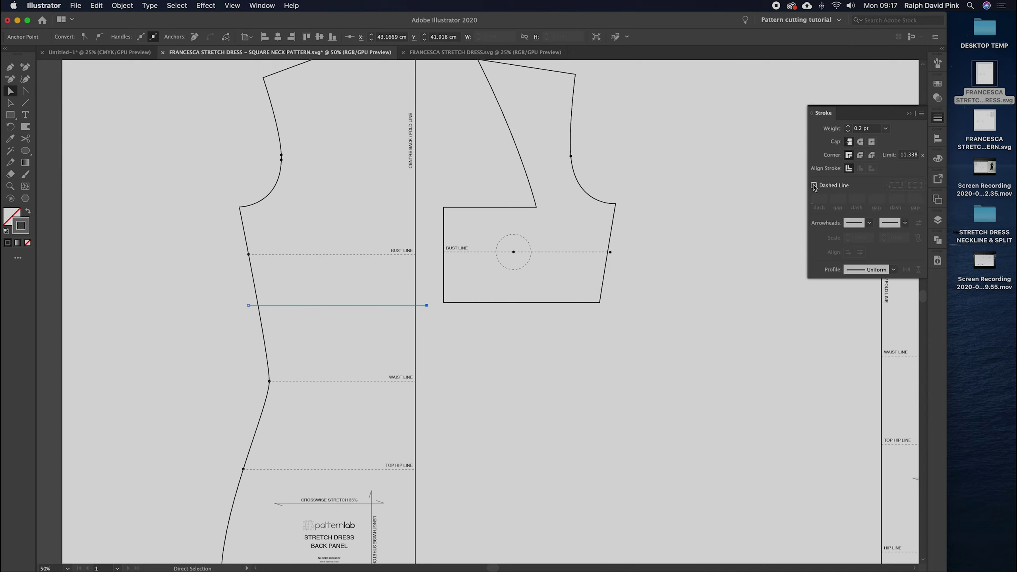
{"action": "left_click", "coordinate": [328, 282]}
Step: Set the stroke colour of the horizontal line below the back panel's bust line to black
{"action": "left_click", "coordinate": [315, 305]}
{"action": "left_click", "coordinate": [29, 230]}
{"action": "double_click", "coordinate": [29, 230]}
{"action": "left_click", "coordinate": [76, 421]}
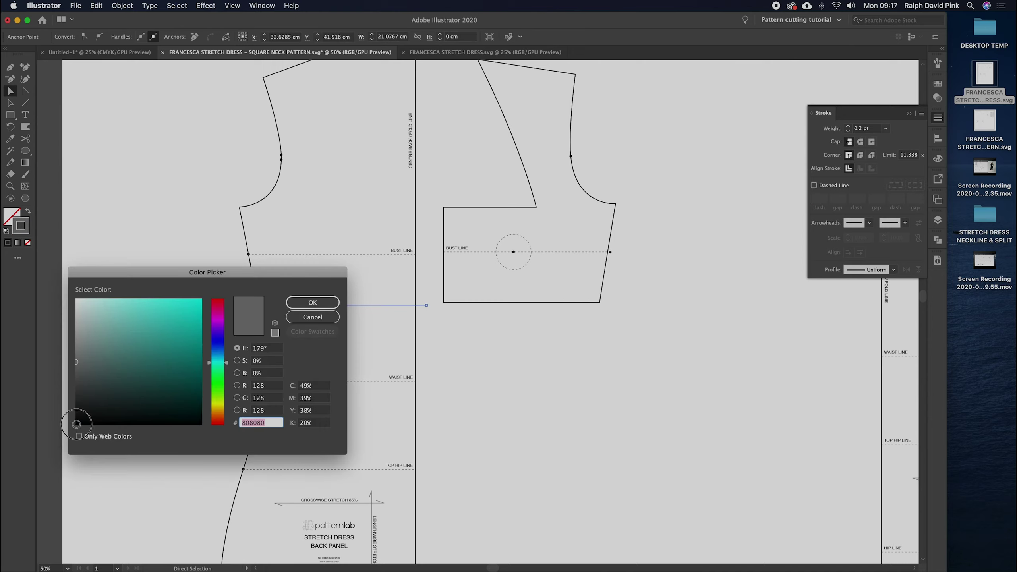
{"action": "left_click", "coordinate": [312, 302]}
Step: Expand the fill and stroke of the horizontal line on the back panel
{"action": "left_click", "coordinate": [122, 5]}
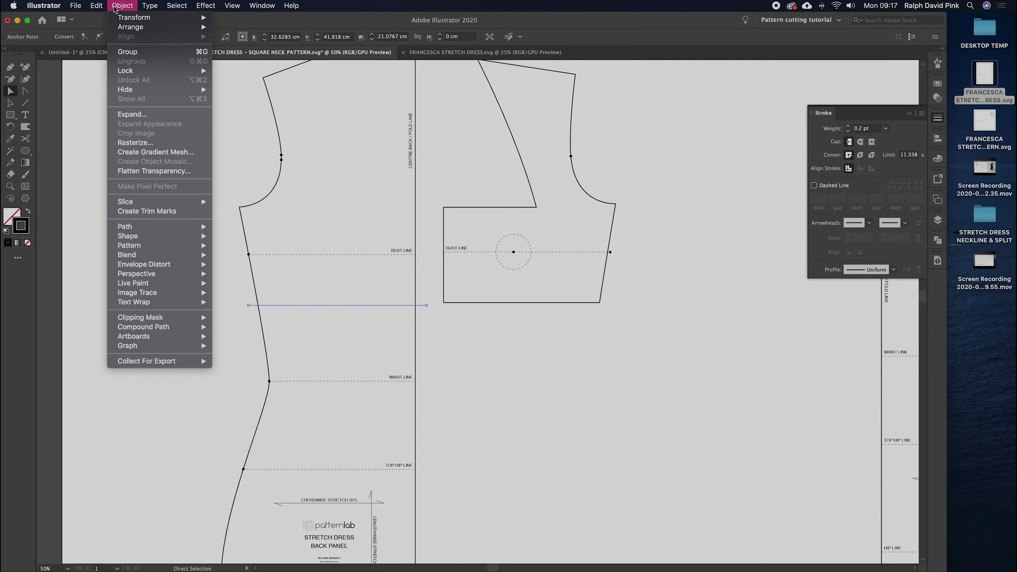
{"action": "left_click", "coordinate": [125, 111]}
{"action": "left_click", "coordinate": [407, 318]}
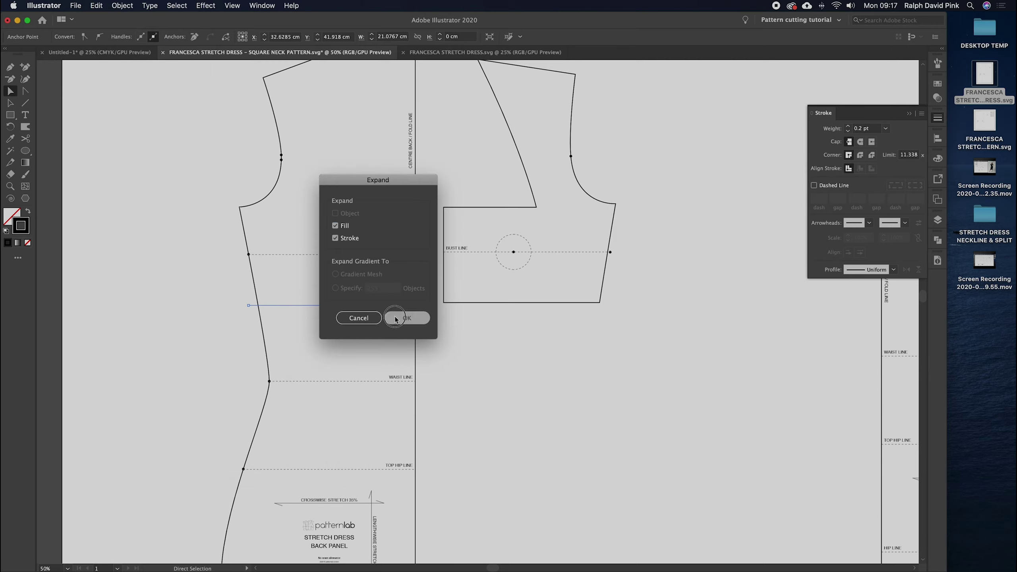
{"action": "left_click", "coordinate": [307, 277]}
Step: Ungroup the complete back panel, separating its lines from the labels and markings
{"action": "key", "text": "v"}
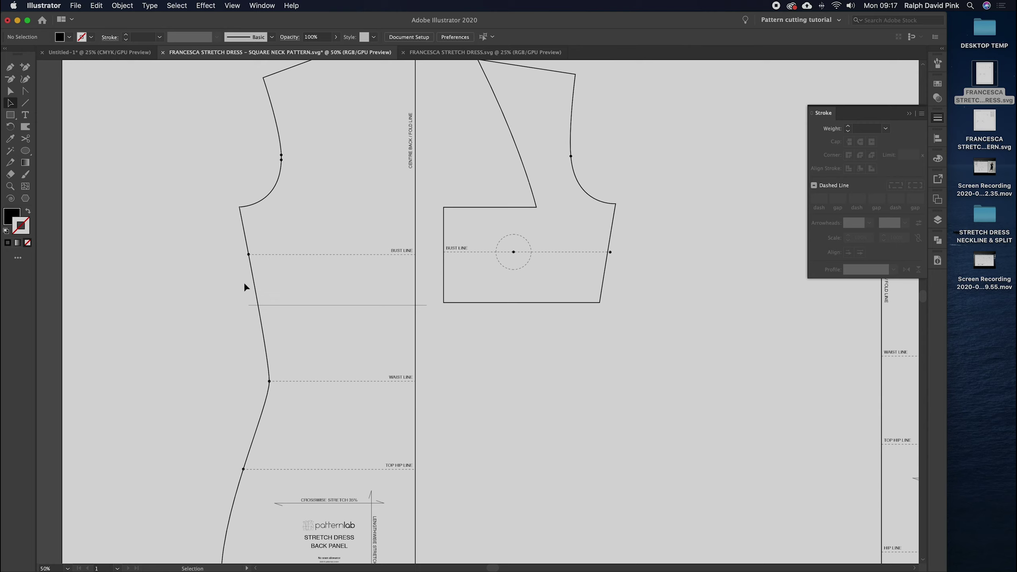
{"action": "left_click", "coordinate": [254, 280]}
{"action": "left_click", "coordinate": [131, 206]}
{"action": "left_click", "coordinate": [276, 190]}
{"action": "key", "text": "super+z"}
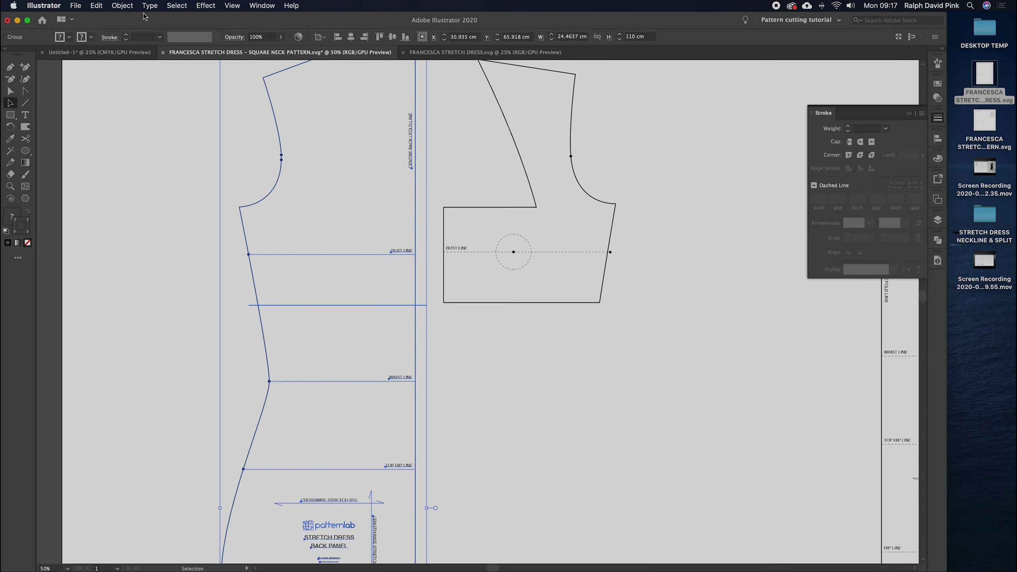
{"action": "left_click", "coordinate": [122, 5]}
{"action": "left_click", "coordinate": [137, 60]}
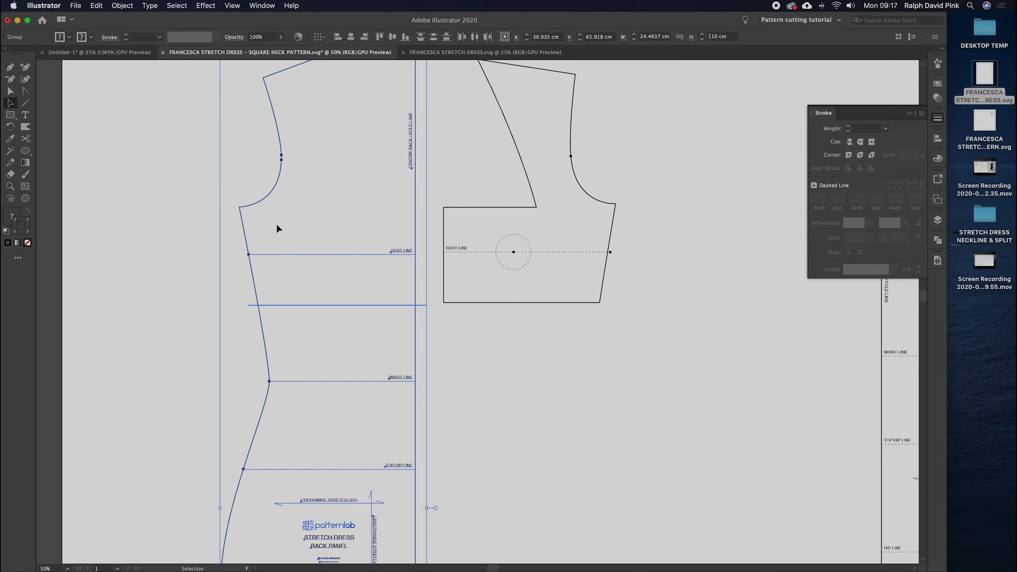
{"action": "left_click", "coordinate": [277, 228]}
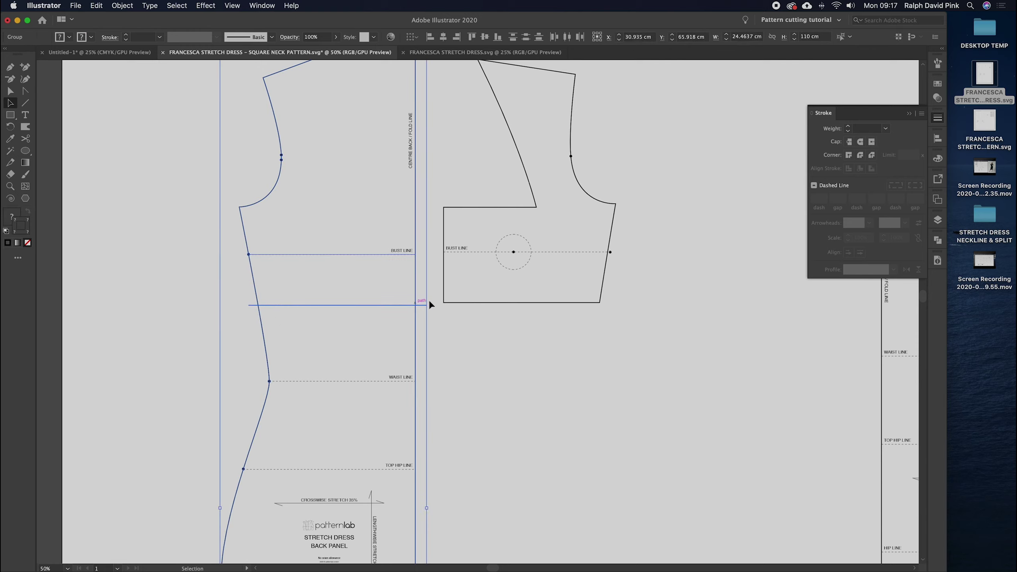
Step: Ungroup the back panel's bust line and the expanded horizontal line below it
{"action": "left_click", "coordinate": [295, 305]}
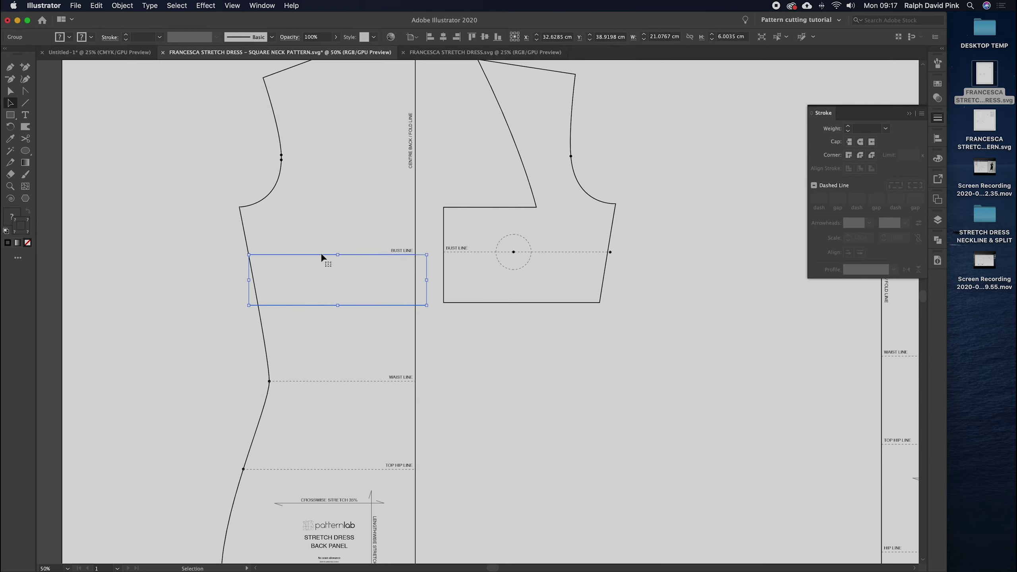
{"action": "left_click", "coordinate": [319, 274]}
{"action": "left_click", "coordinate": [309, 305]}
{"action": "left_click", "coordinate": [120, 5]}
{"action": "left_click", "coordinate": [132, 60]}
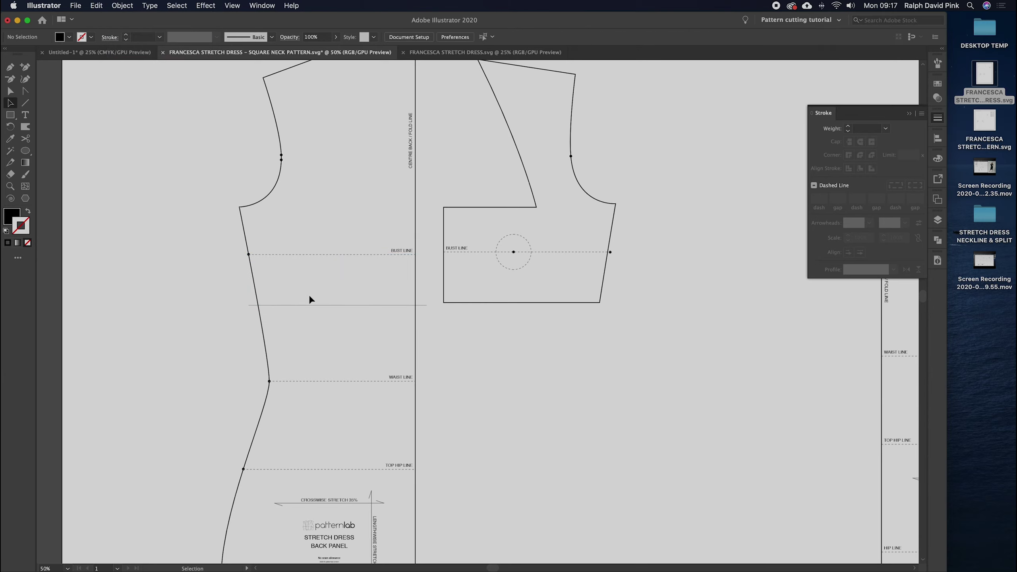
Step: Arrange the expanded horizontal line in front of the back panel outline
{"action": "left_click", "coordinate": [306, 305]}
{"action": "left_click", "coordinate": [263, 339]}
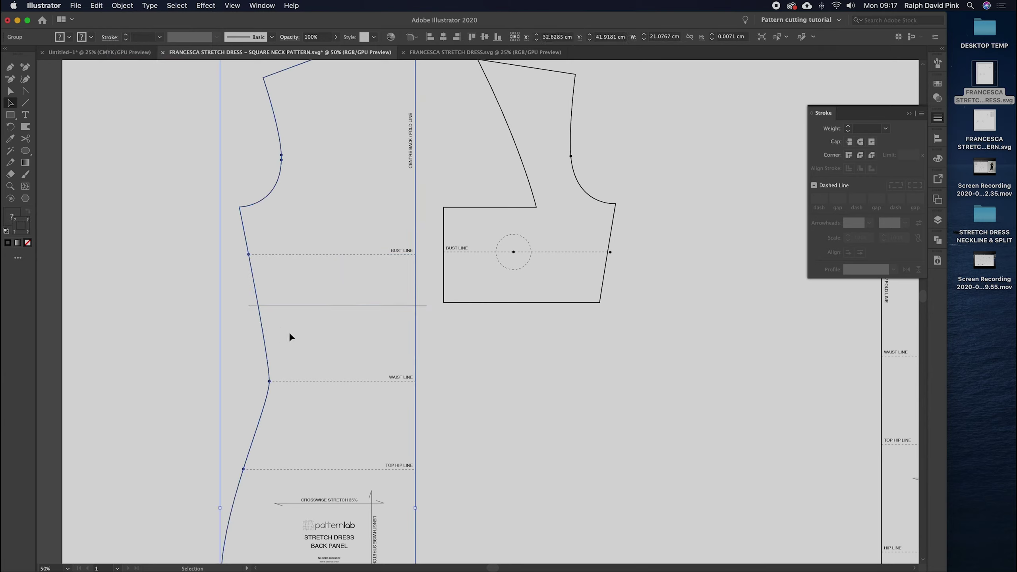
{"action": "left_click", "coordinate": [297, 301]}
{"action": "left_click", "coordinate": [289, 305]}
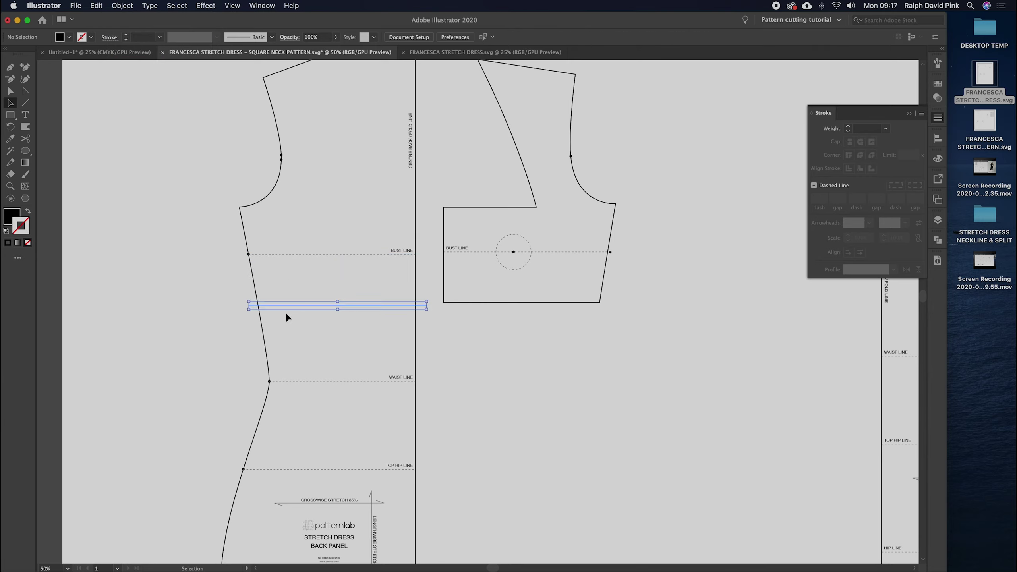
{"action": "left_click", "coordinate": [116, 10]}
{"action": "mouse_move", "coordinate": [160, 27]}
Step: Try Minus Front on the back panel outline and the expanded line, and undo the result
{"action": "left_click_drag", "start_coordinate": [310, 282], "coordinate": [244, 324]}
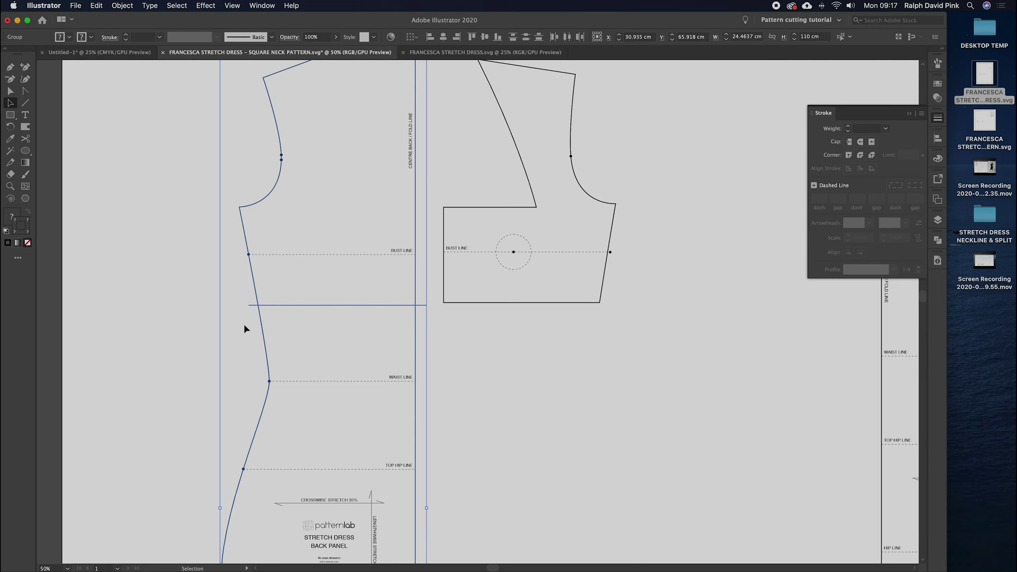
{"action": "left_click", "coordinate": [938, 239]}
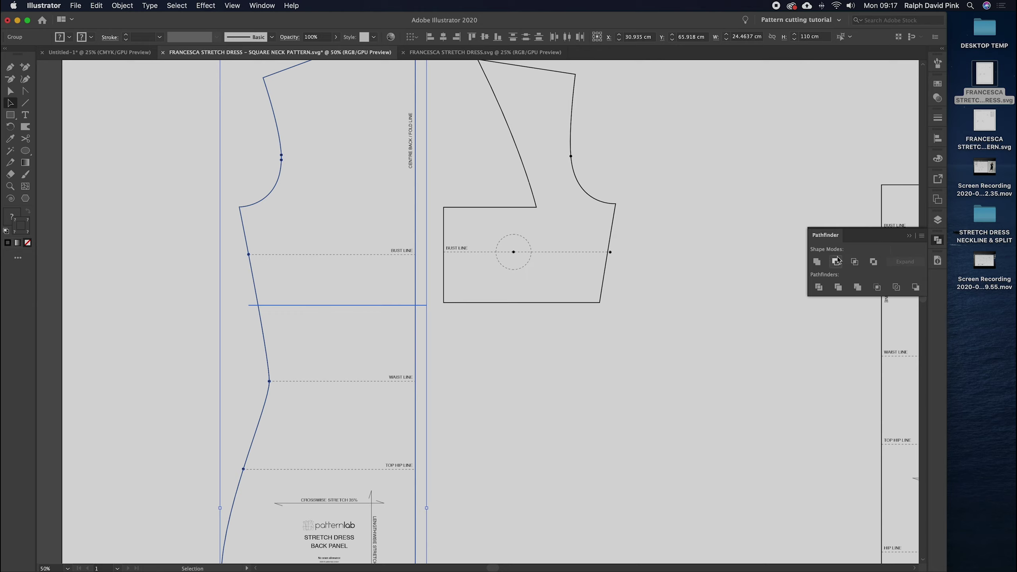
{"action": "left_click", "coordinate": [819, 262]}
{"action": "key", "text": "cmd+z"}
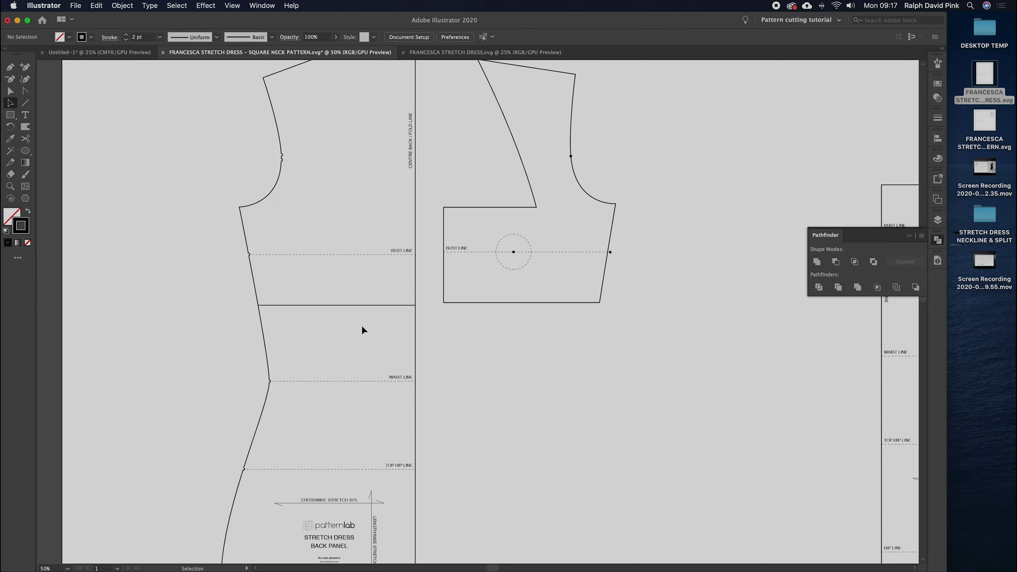
Step: Cut the back panel outline along the expanded horizontal line with Minus Front
{"action": "key", "text": "a"}
{"action": "key", "text": "cmd+1"}
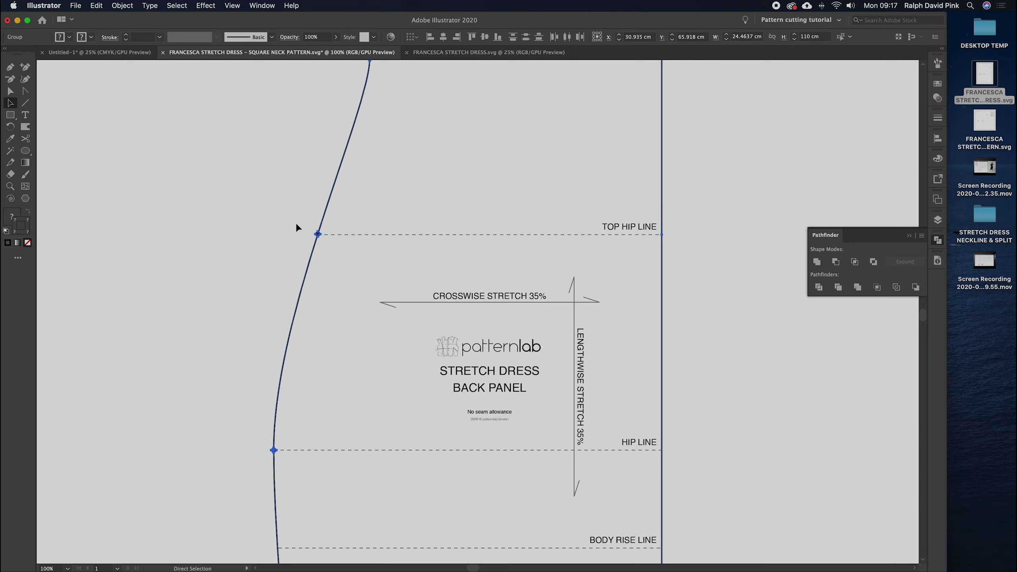
{"action": "left_click_drag", "start_coordinate": [429, 148], "coordinate": [366, 495]}
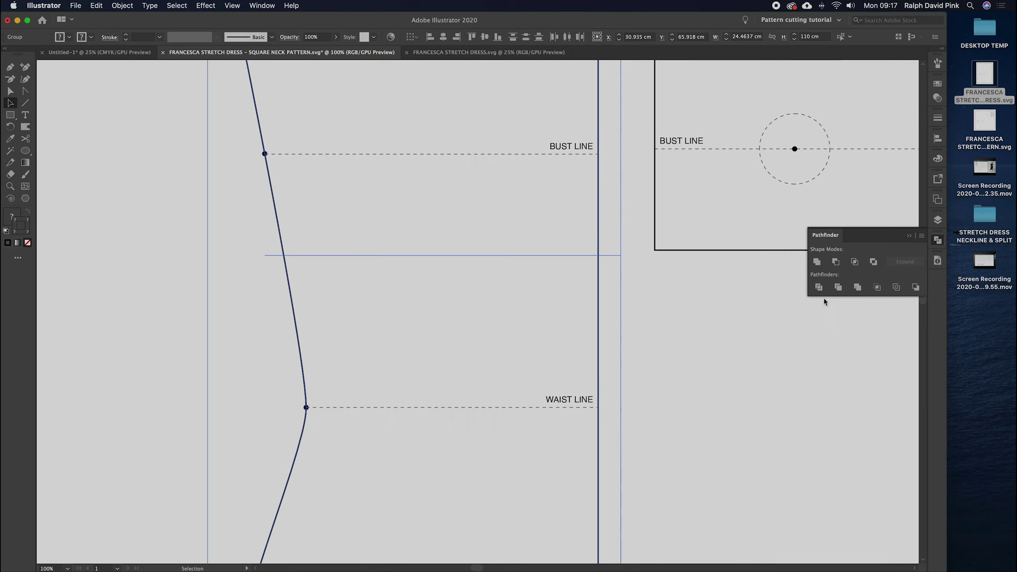
{"action": "left_click", "coordinate": [836, 262]}
{"action": "scroll", "coordinate": [441, 281], "scroll_direction": "up", "scroll_amount": 5}
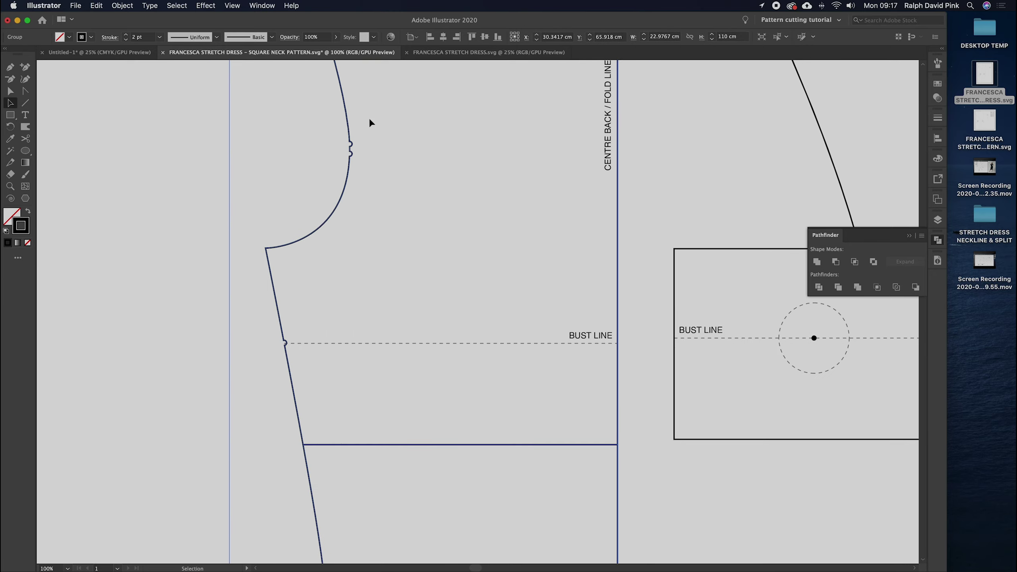
Step: Undo the last Minus Front cut on the back panel
{"action": "scroll", "coordinate": [347, 209], "scroll_direction": "up", "scroll_amount": 3}
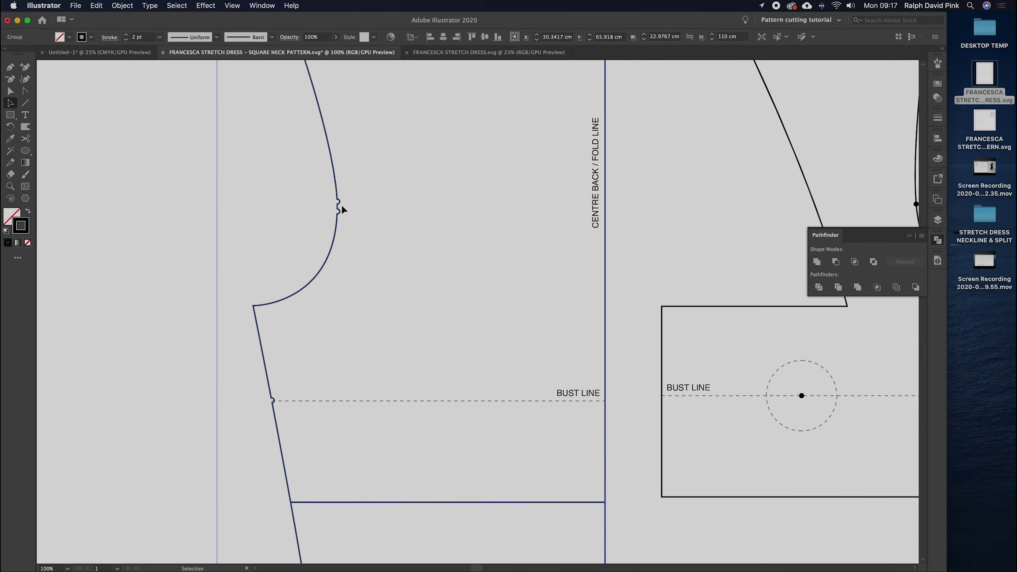
{"action": "left_click", "coordinate": [347, 246]}
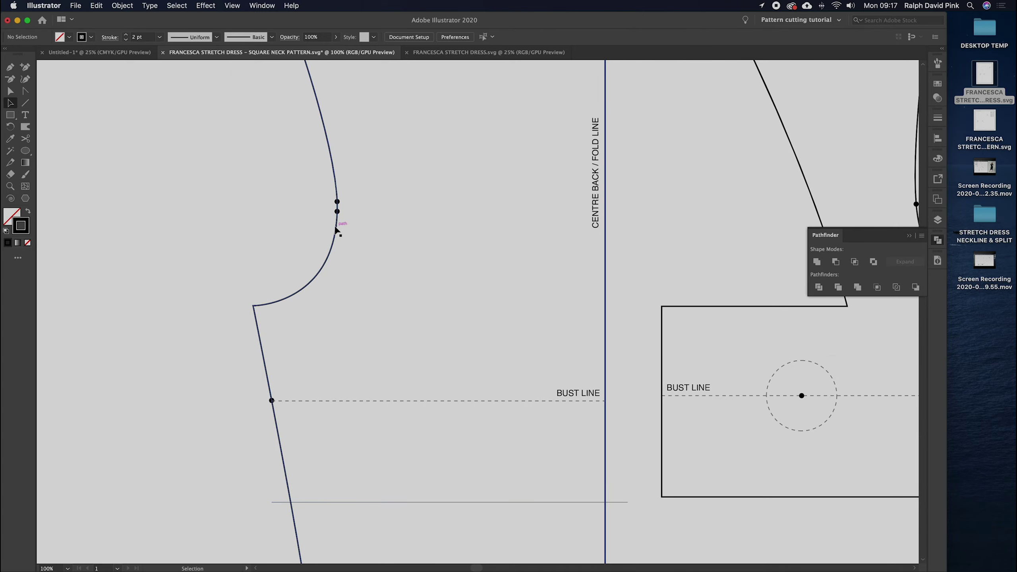
{"action": "key", "text": "super+semicolon"}
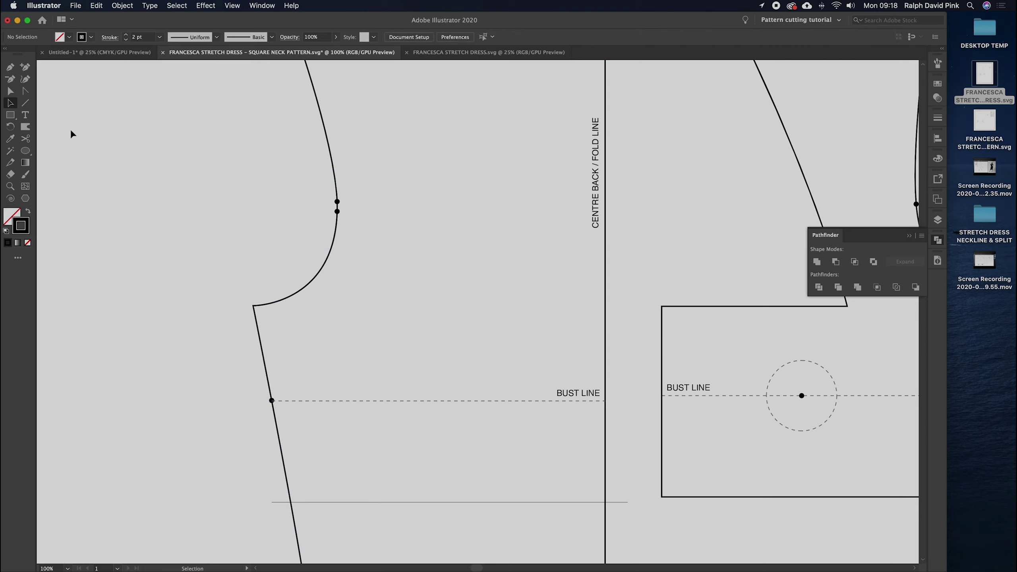
Step: Ungroup the back panel to separate its outline from the notches
{"action": "left_click", "coordinate": [10, 103]}
{"action": "left_click", "coordinate": [320, 268]}
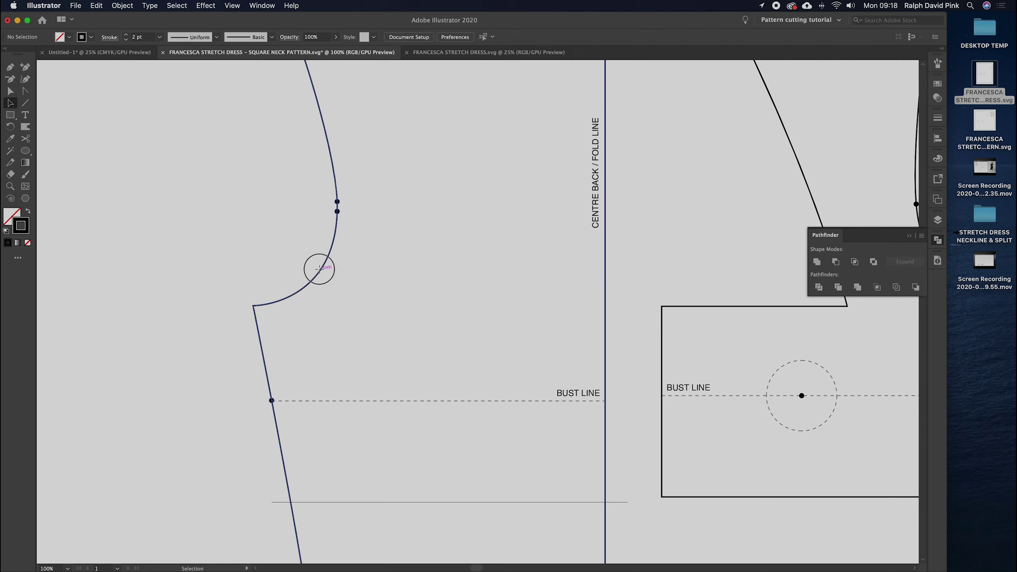
{"action": "left_click", "coordinate": [126, 5]}
{"action": "left_click", "coordinate": [126, 61]}
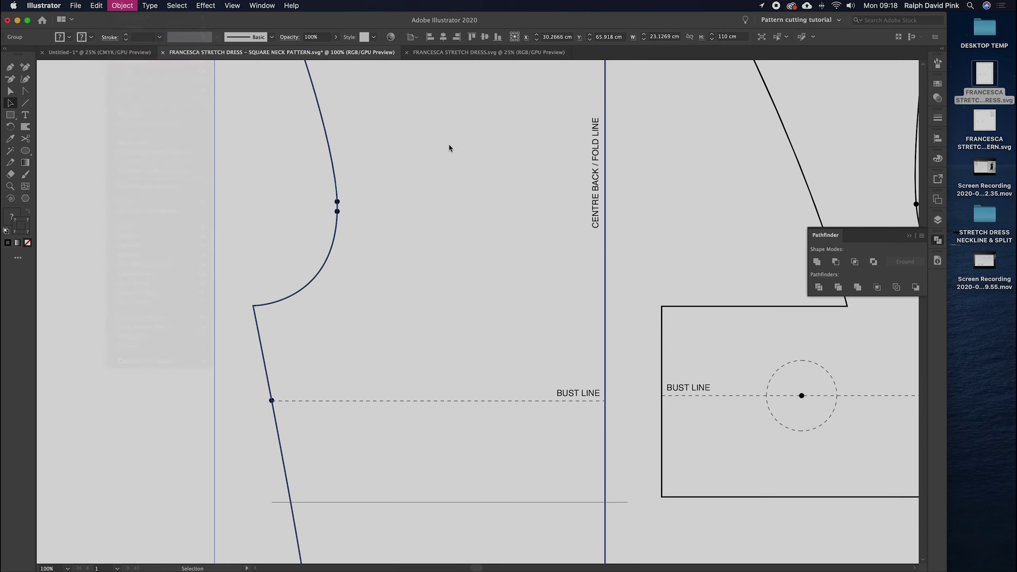
{"action": "key", "text": "a"}
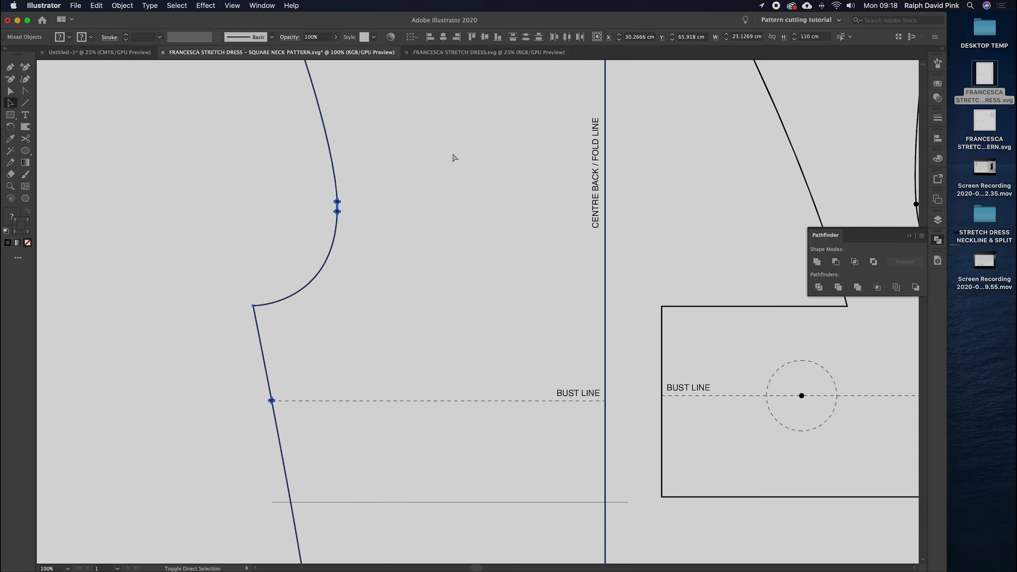
{"action": "left_click", "coordinate": [384, 218]}
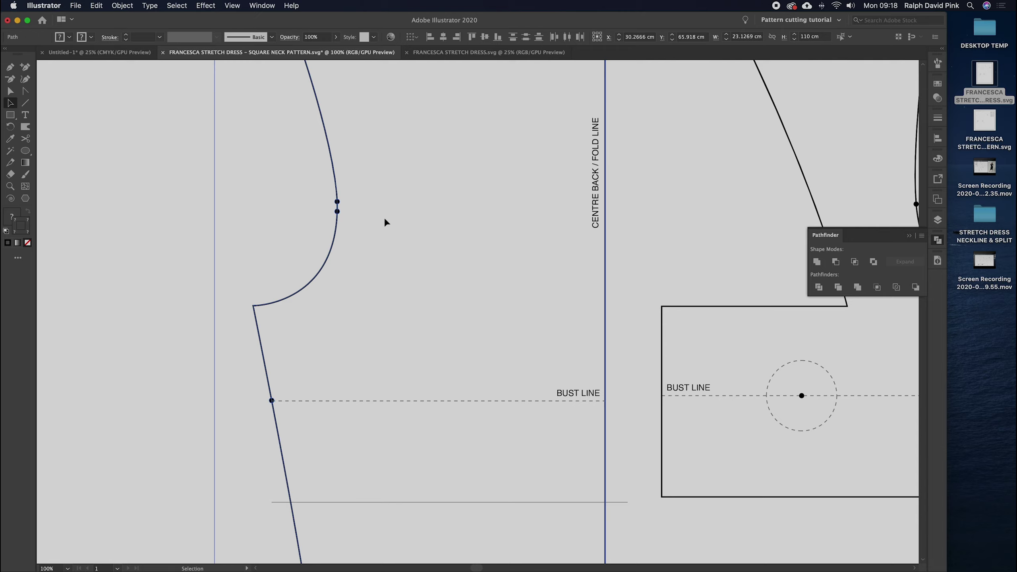
{"action": "left_click", "coordinate": [336, 226]}
{"action": "left_click_drag", "start_coordinate": [431, 237], "coordinate": [359, 256]}
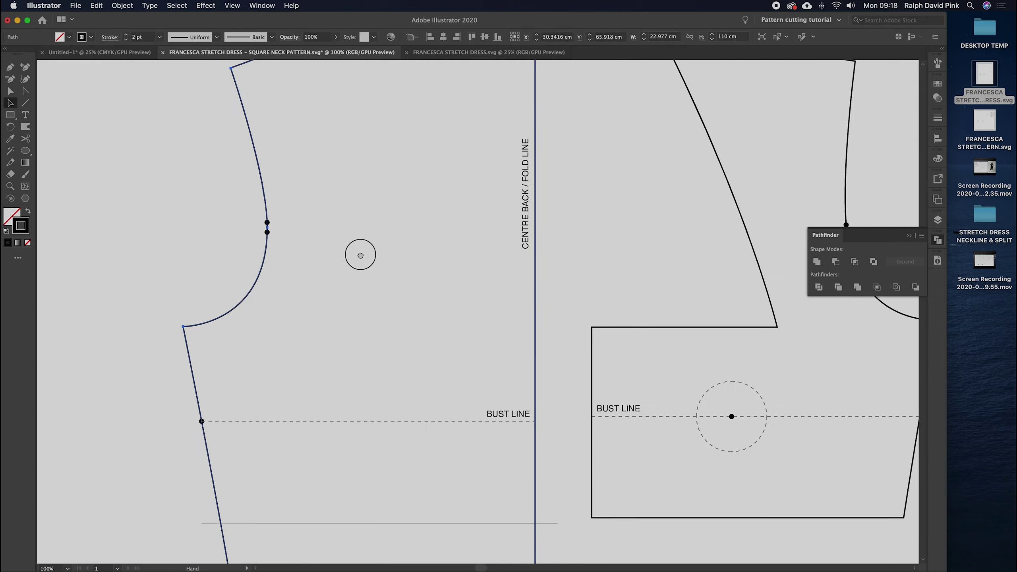
{"action": "left_click", "coordinate": [281, 247]}
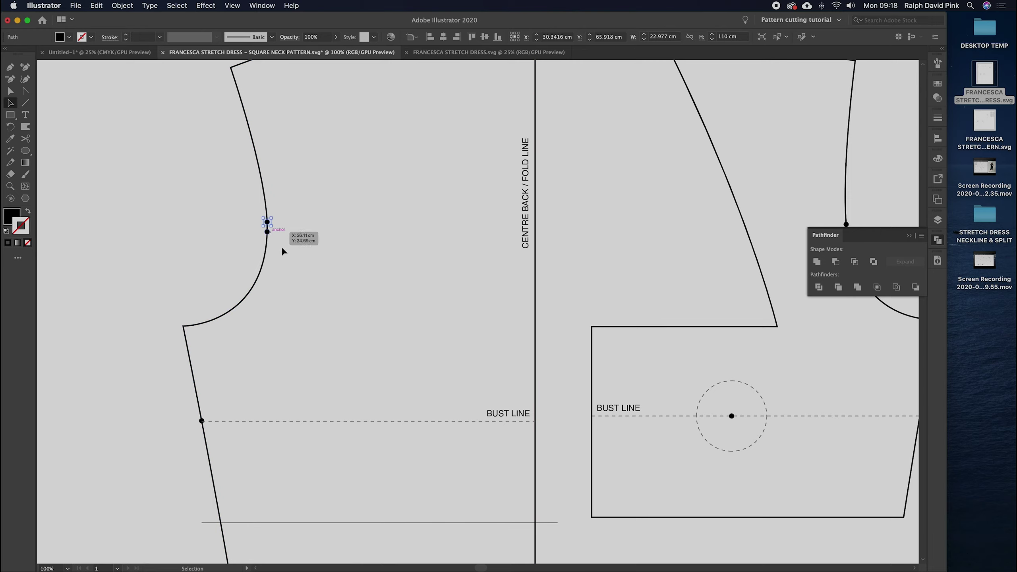
Step: Select only the back panel outline and the expanded line below the bust, and cut the outline with Minus Front
{"action": "left_click", "coordinate": [265, 263]}
{"action": "left_click_drag", "start_coordinate": [318, 305], "coordinate": [410, 84]}
{"action": "left_click", "coordinate": [269, 265]}
{"action": "left_click_drag", "start_coordinate": [268, 265], "coordinate": [412, 361]}
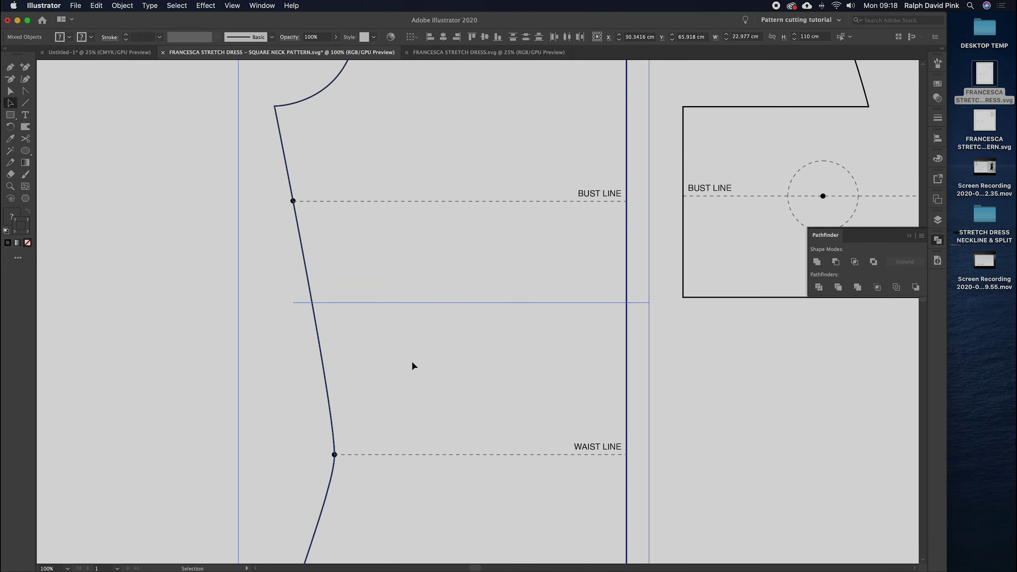
{"action": "left_click", "coordinate": [830, 262]}
{"action": "left_click", "coordinate": [417, 263]}
Step: Ungroup the cut back panel into separate upper and lower pieces
{"action": "key", "text": "super+minus"}
{"action": "key", "text": "super+minus"}
{"action": "key", "text": "super+minus"}
{"action": "key", "text": "super+minus"}
{"action": "left_click_drag", "start_coordinate": [416, 255], "coordinate": [383, 150]}
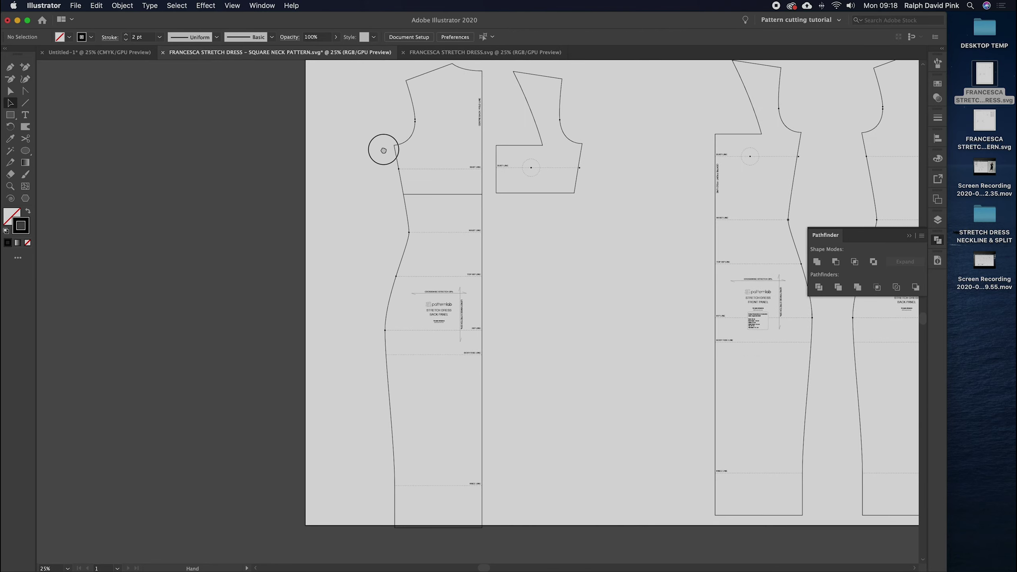
{"action": "left_click", "coordinate": [403, 187]}
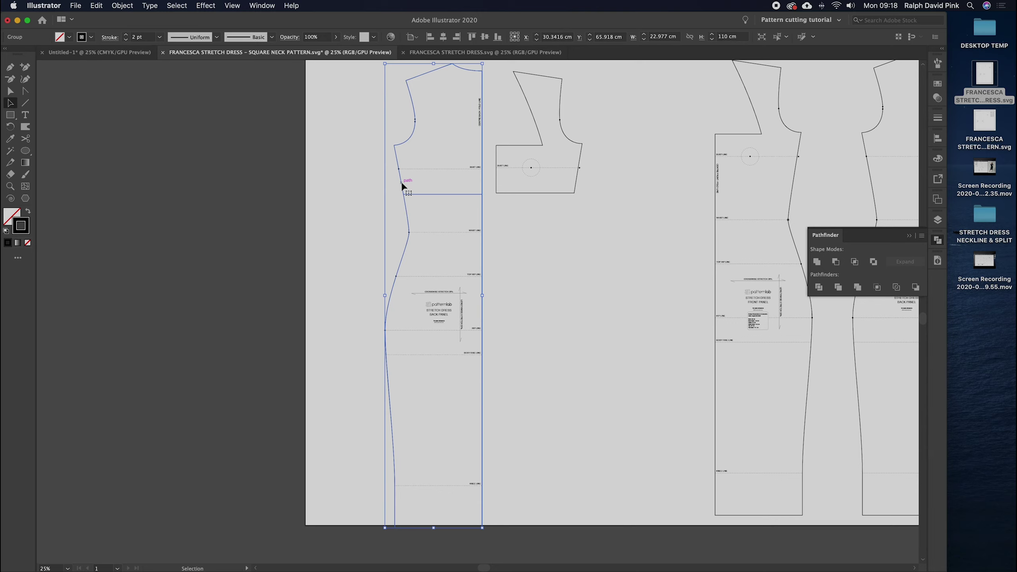
{"action": "left_click", "coordinate": [128, 7]}
{"action": "left_click", "coordinate": [139, 61]}
Step: Delete the cut back panel's lower piece with all its lines and labels below the cut
{"action": "left_click", "coordinate": [340, 214]}
{"action": "left_click_drag", "start_coordinate": [405, 216], "coordinate": [501, 537]}
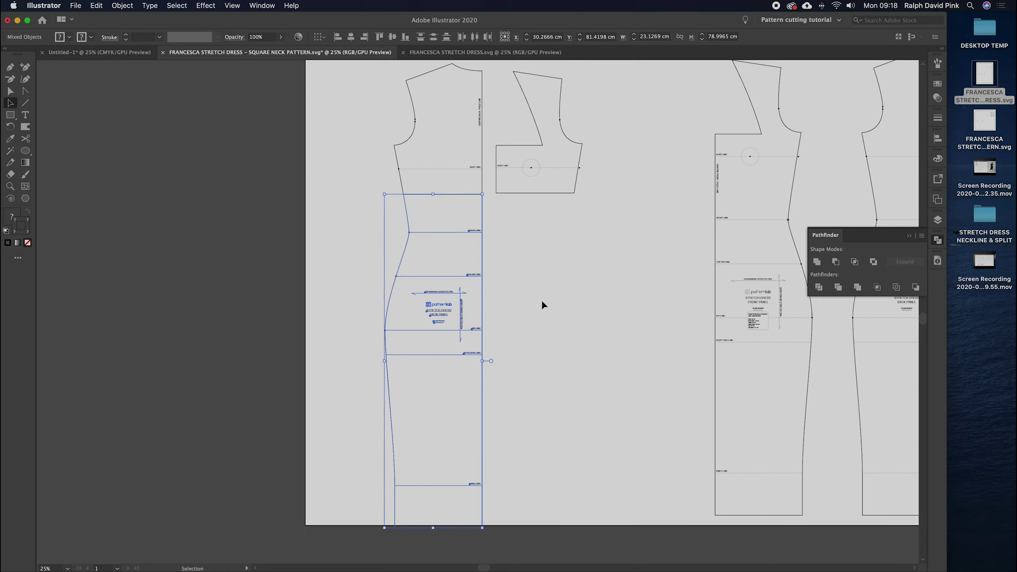
{"action": "key", "text": "Delete"}
{"action": "scroll", "coordinate": [480, 101], "scroll_direction": "up", "scroll_amount": 3}
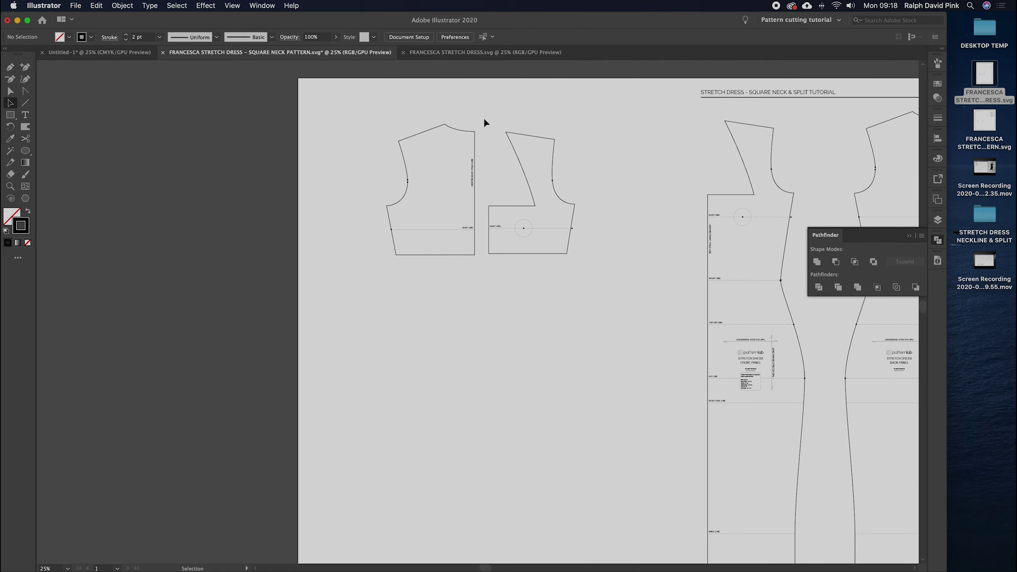
Step: Group the upper back piece with its bust line, notches and labels
{"action": "left_click_drag", "start_coordinate": [461, 129], "coordinate": [519, 107]}
{"action": "key", "text": "super+z"}
{"action": "left_click_drag", "start_coordinate": [354, 110], "coordinate": [481, 276]}
{"action": "left_click", "coordinate": [122, 5]}
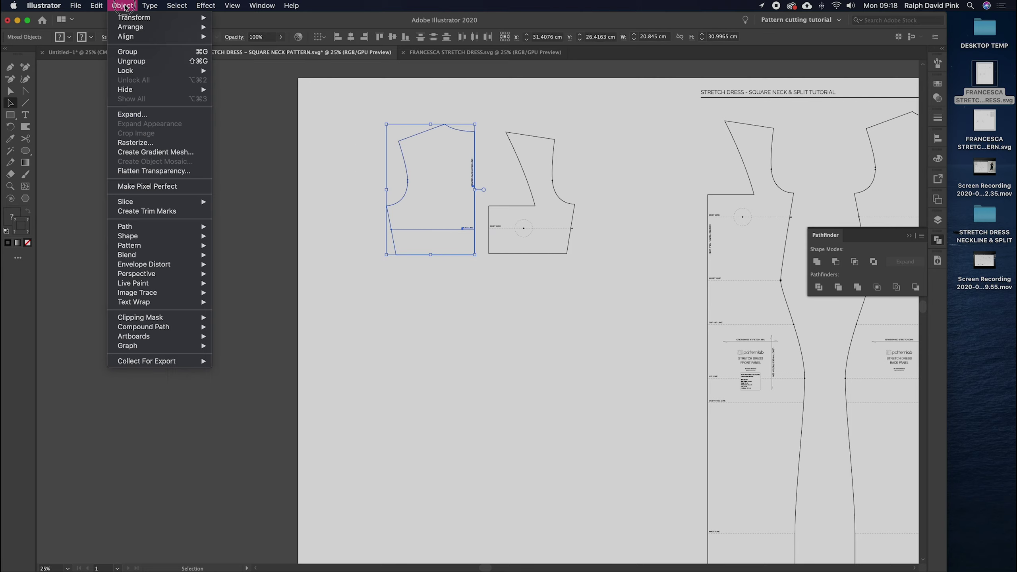
{"action": "left_click", "coordinate": [173, 85]}
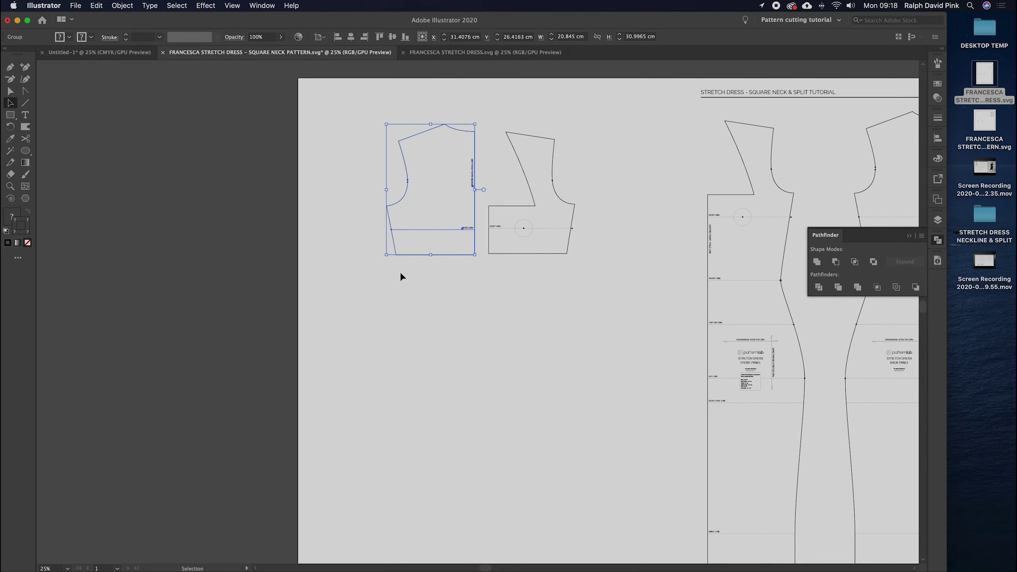
{"action": "left_click_drag", "start_coordinate": [408, 231], "coordinate": [343, 312]}
{"action": "left_click_drag", "start_coordinate": [511, 221], "coordinate": [486, 348]}
{"action": "key", "text": "super+z"}
{"action": "key", "text": "super+z"}
Step: Move the upper back and upper front pieces together closer to the full-length front panel
{"action": "left_click_drag", "start_coordinate": [604, 152], "coordinate": [460, 240]}
{"action": "left_click_drag", "start_coordinate": [473, 302], "coordinate": [326, 311]}
{"action": "left_click_drag", "start_coordinate": [327, 212], "coordinate": [431, 204]}
{"action": "left_click", "coordinate": [469, 307]}
Step: Examine the side split in the dress drawings and the waist-to-hem area of the full-length front and back panels
{"action": "scroll", "coordinate": [350, 284], "scroll_direction": "right", "scroll_amount": 10}
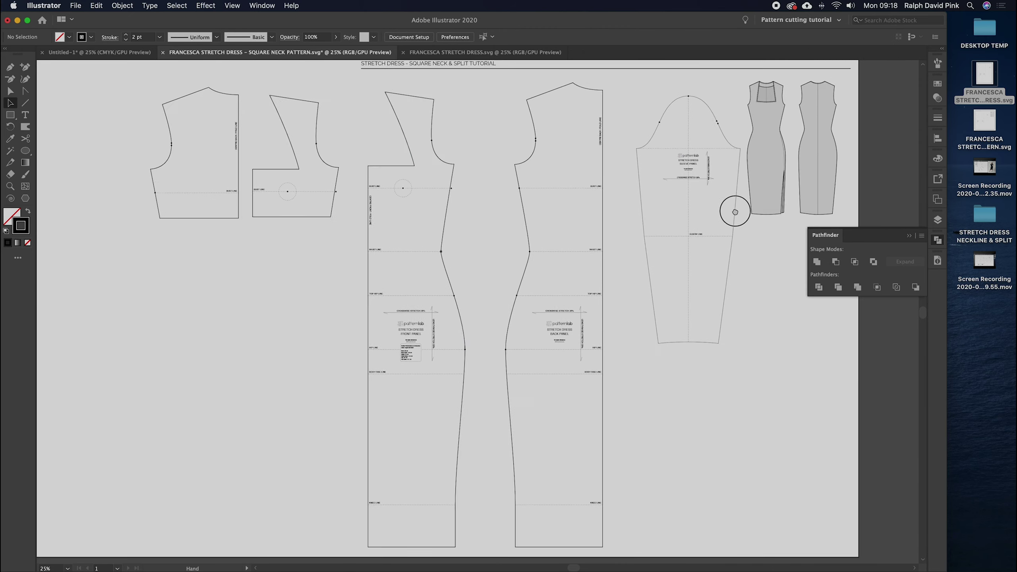
{"action": "scroll", "coordinate": [731, 208], "scroll_direction": "right", "scroll_amount": 5}
{"action": "scroll", "coordinate": [731, 208], "scroll_direction": "up", "scroll_amount": 2}
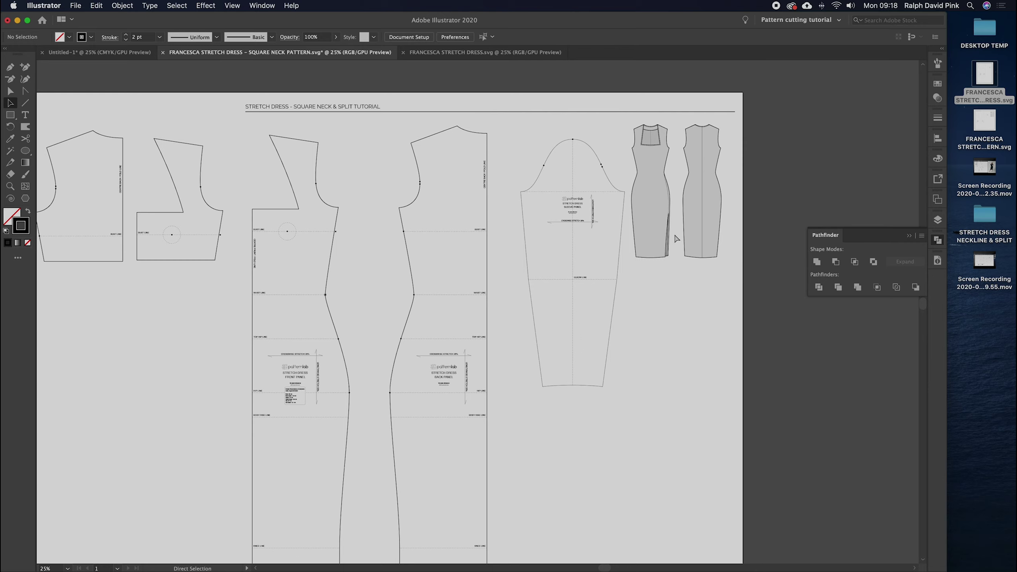
{"action": "key", "text": "super+equal"}
{"action": "left_click_drag", "start_coordinate": [486, 391], "coordinate": [672, 204]}
{"action": "left_click_drag", "start_coordinate": [422, 279], "coordinate": [521, 277]}
{"action": "key", "text": "super+minus"}
{"action": "scroll", "coordinate": [510, 282], "scroll_direction": "down", "scroll_amount": 3}
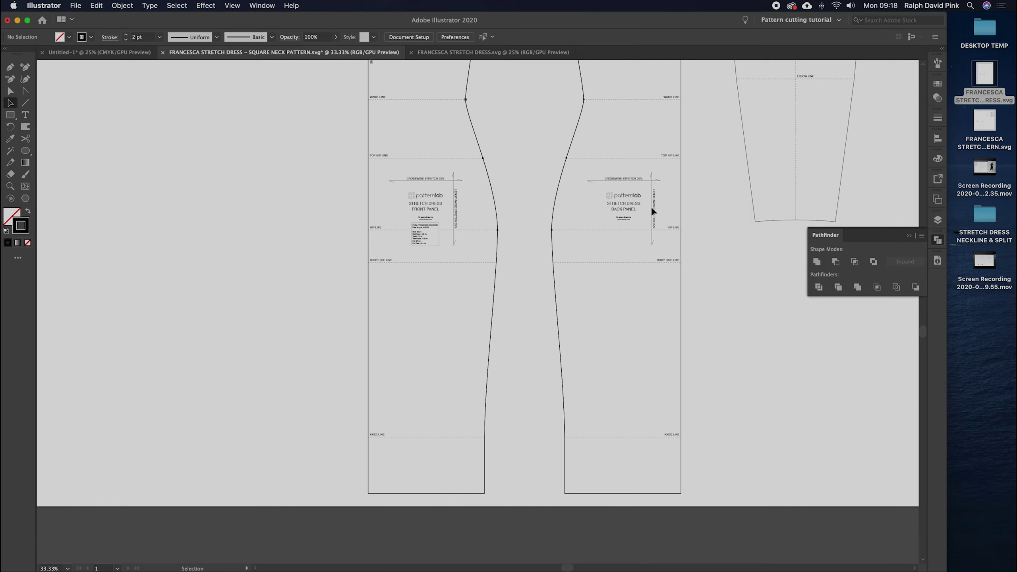
{"action": "left_click", "coordinate": [908, 235]}
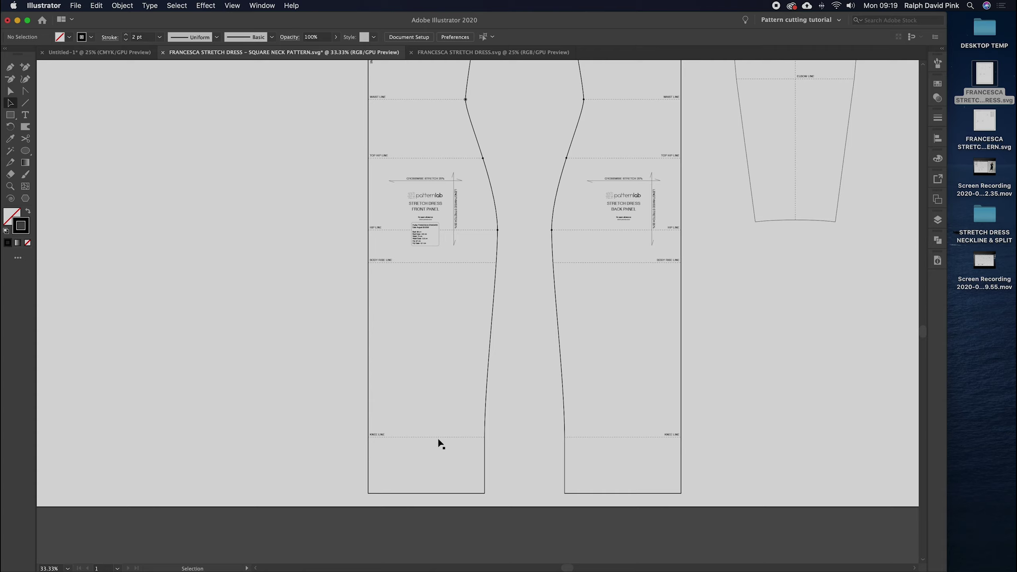
{"action": "scroll", "coordinate": [511, 368], "scroll_direction": "up", "scroll_amount": 8}
{"action": "scroll", "coordinate": [511, 368], "scroll_direction": "right", "scroll_amount": 7}
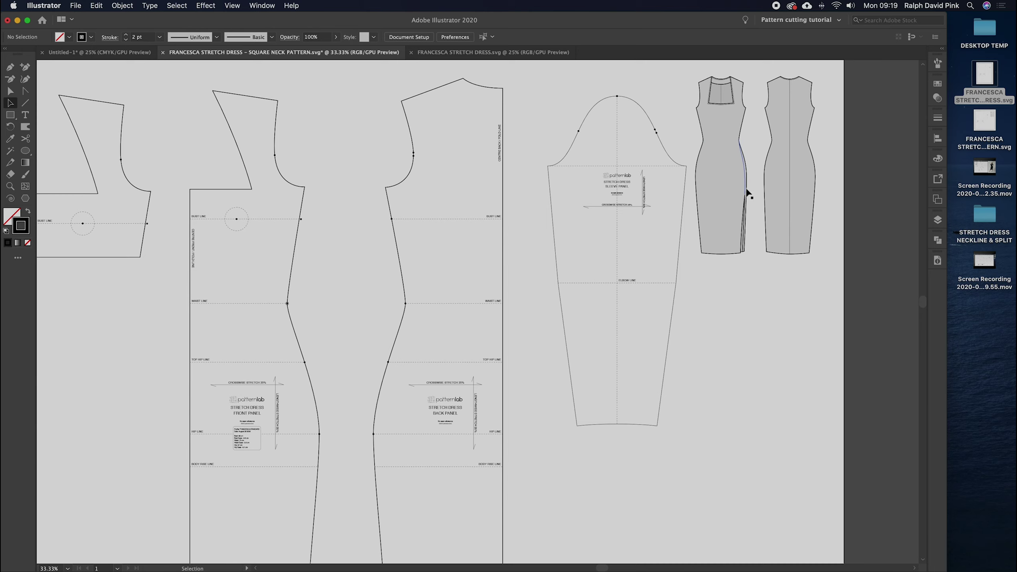
{"action": "left_click_drag", "start_coordinate": [326, 333], "coordinate": [439, 253]}
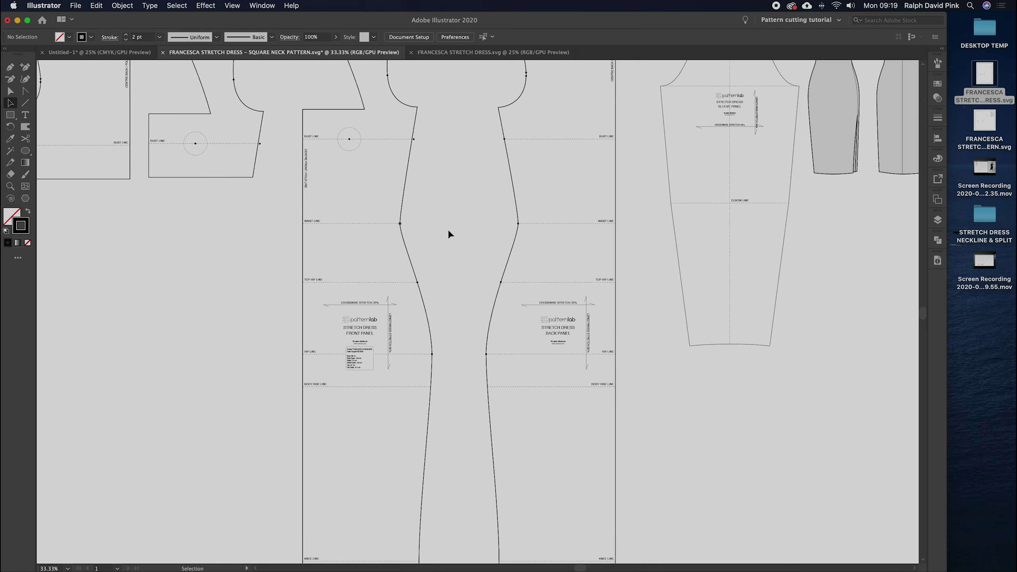
{"action": "key", "text": "super+="}
{"action": "scroll", "coordinate": [443, 229], "scroll_direction": "up", "scroll_amount": 2}
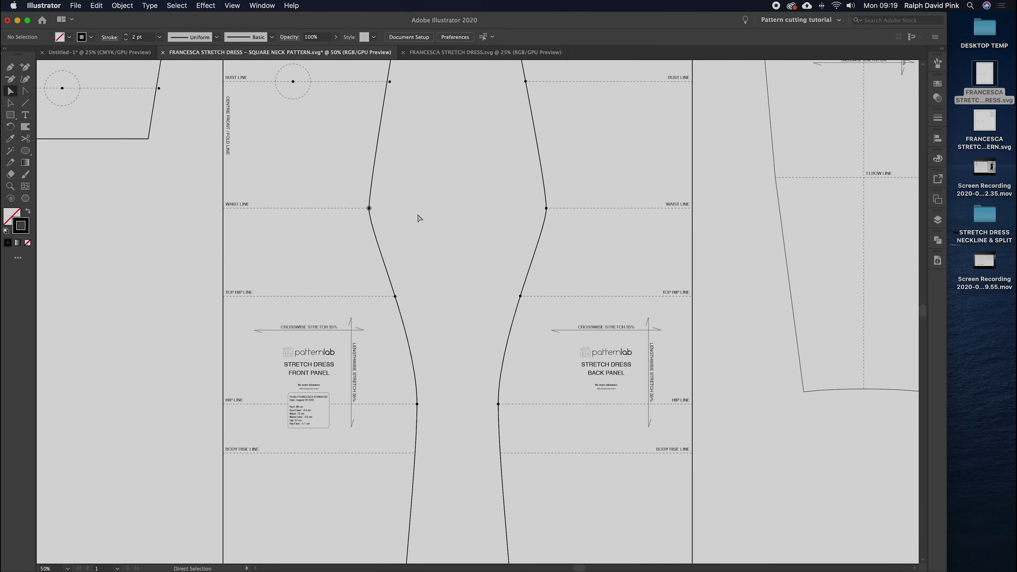
{"action": "left_click", "coordinate": [370, 208]}
{"action": "left_click", "coordinate": [415, 229]}
{"action": "left_click", "coordinate": [375, 208]}
{"action": "left_click", "coordinate": [409, 209]}
{"action": "left_click_drag", "start_coordinate": [426, 230], "coordinate": [394, 271]}
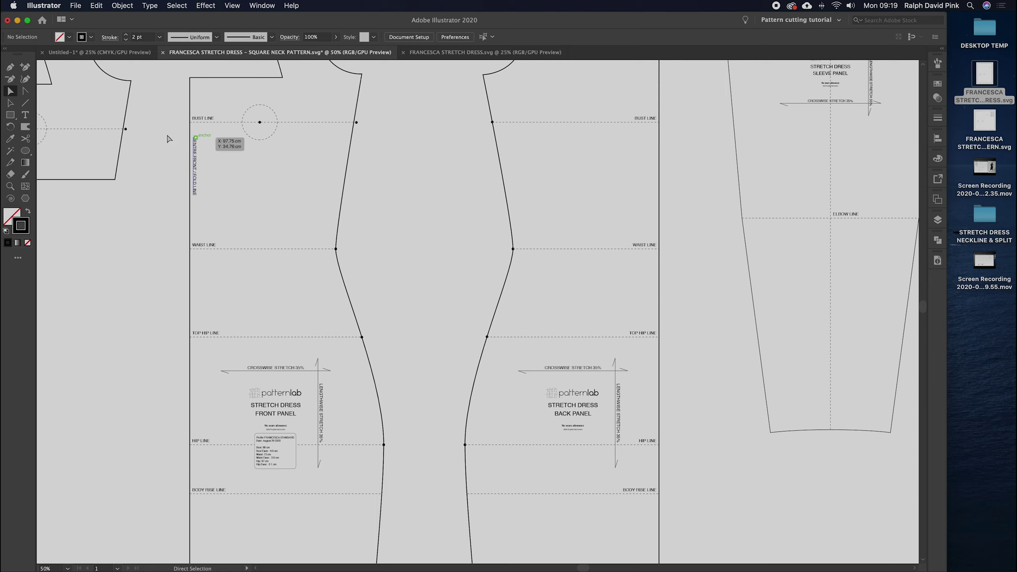
Step: Copy the front and back waist lines with Move, 0 cm horizontally and 40 cm vertically
{"action": "left_click", "coordinate": [10, 91]}
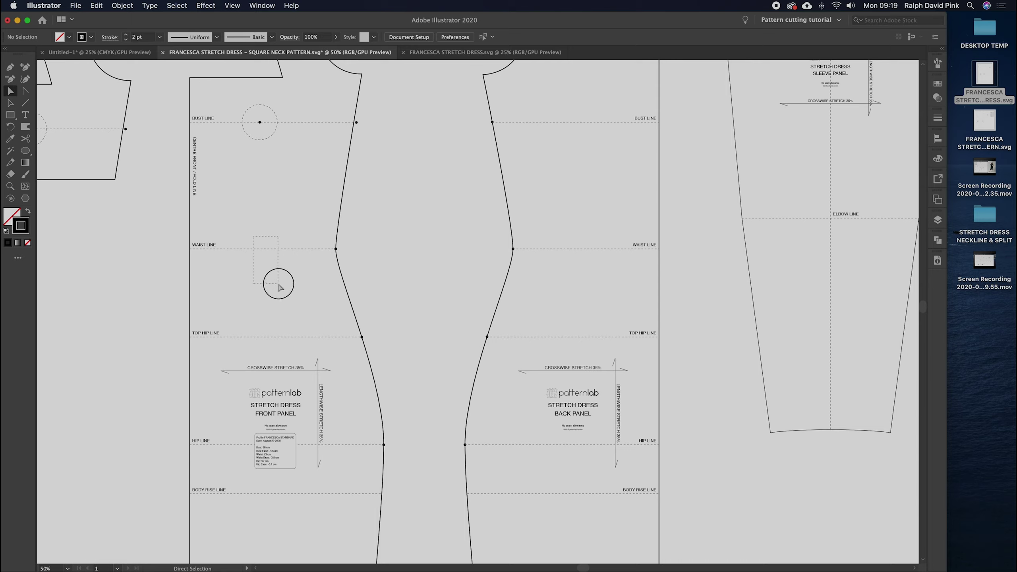
{"action": "left_click", "coordinate": [278, 249]}
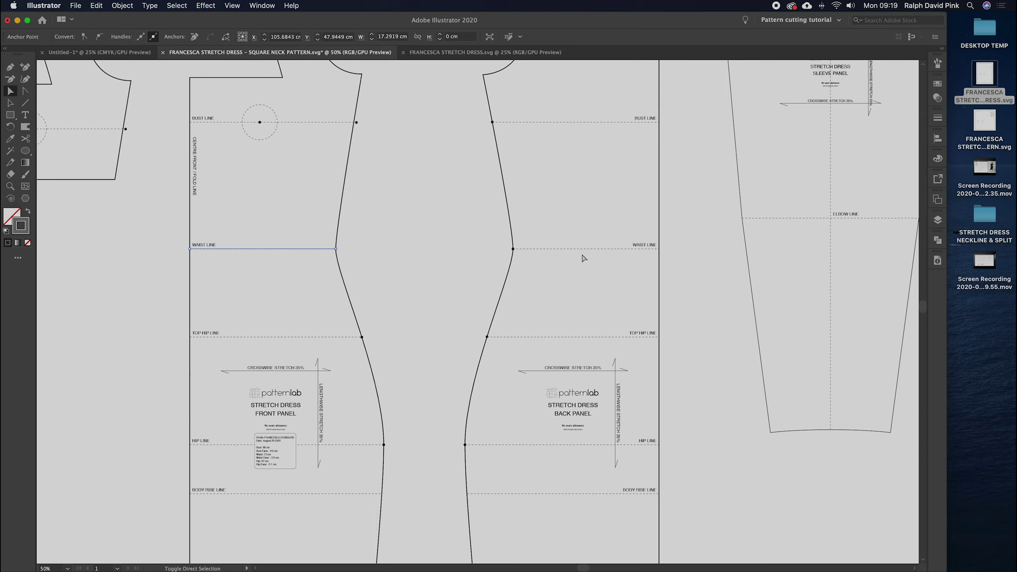
{"action": "left_click", "coordinate": [593, 249], "text": "shift"}
{"action": "left_click_drag", "start_coordinate": [563, 226], "coordinate": [564, 356]}
{"action": "left_click", "coordinate": [308, 365]}
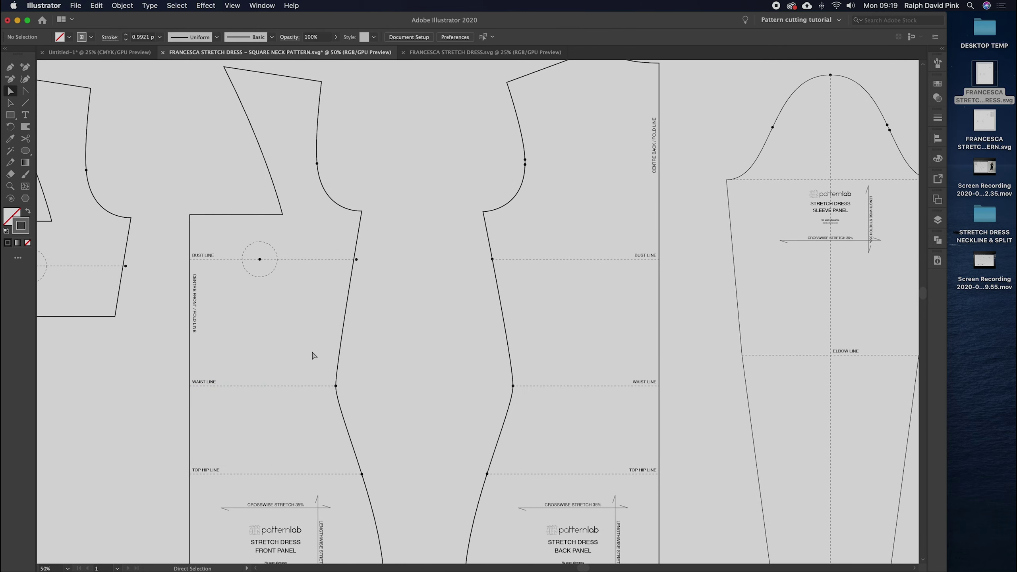
{"action": "left_click_drag", "start_coordinate": [313, 357], "coordinate": [288, 427]}
{"action": "left_click_drag", "start_coordinate": [568, 368], "coordinate": [546, 423]}
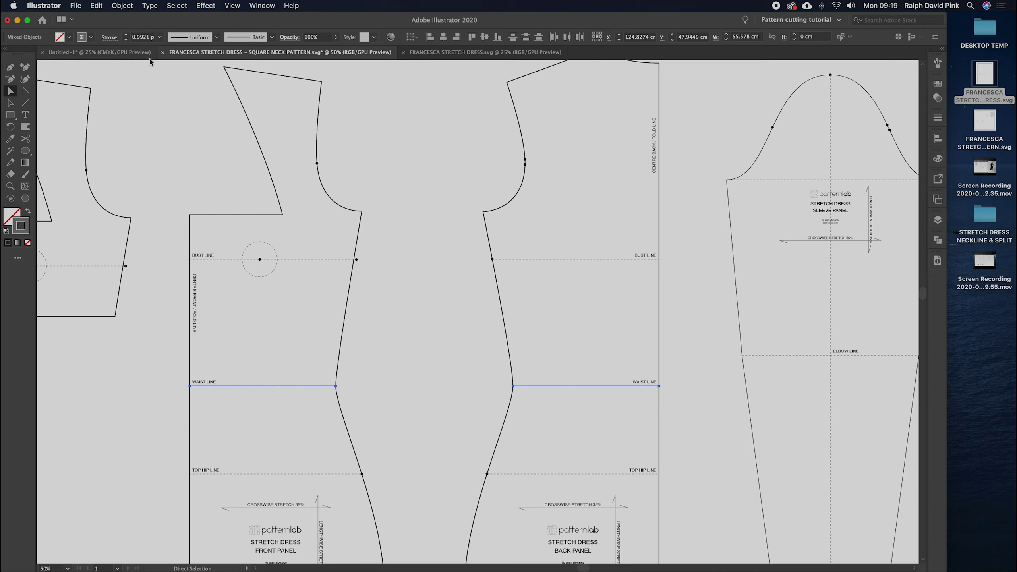
{"action": "key", "text": "Return"}
{"action": "type", "text": "0"}
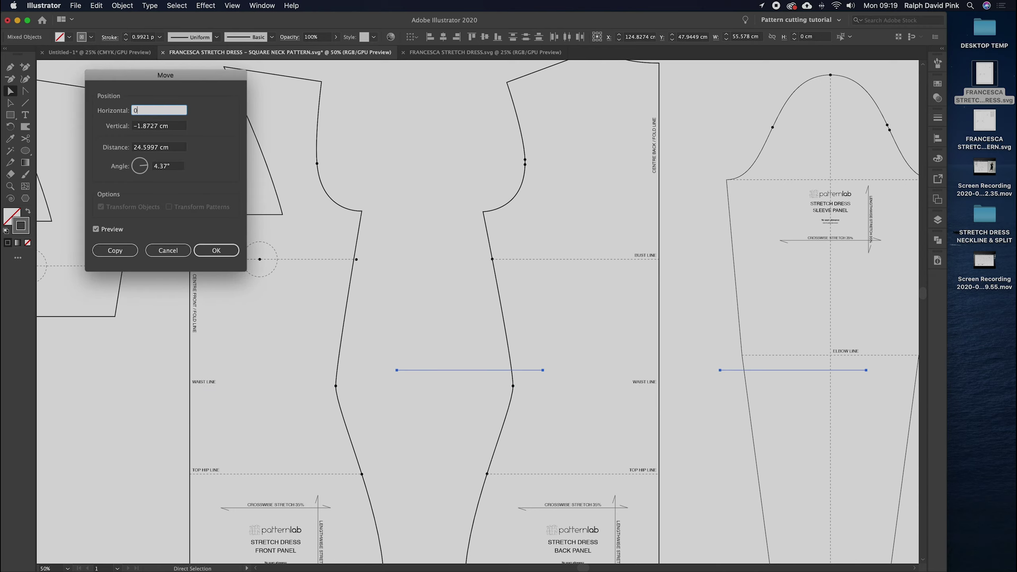
{"action": "key", "text": "Tab"}
{"action": "type", "text": "40"}
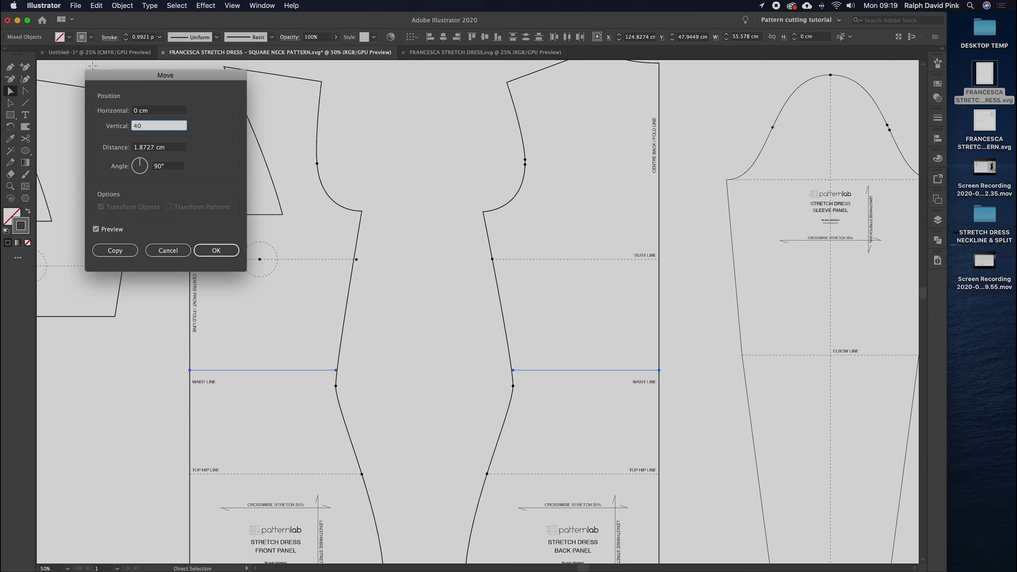
{"action": "left_click", "coordinate": [116, 250]}
{"action": "scroll", "coordinate": [559, 329], "scroll_direction": "down", "scroll_amount": 10}
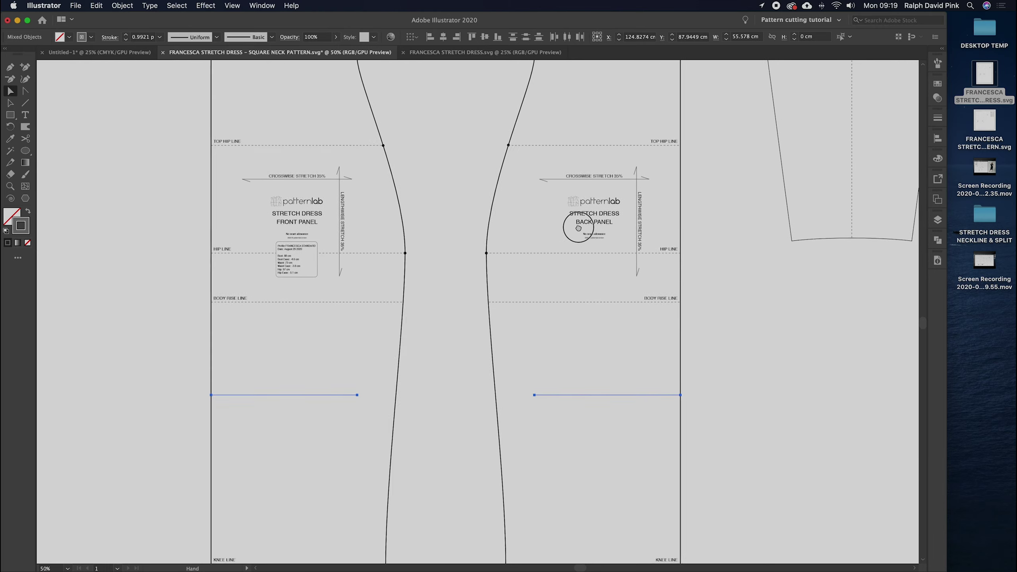
{"action": "left_click", "coordinate": [559, 329]}
Step: Check the spacing between the back waist line and its copy with a temporary vertical line, and delete that line
{"action": "scroll", "coordinate": [624, 341], "scroll_direction": "up", "scroll_amount": 5}
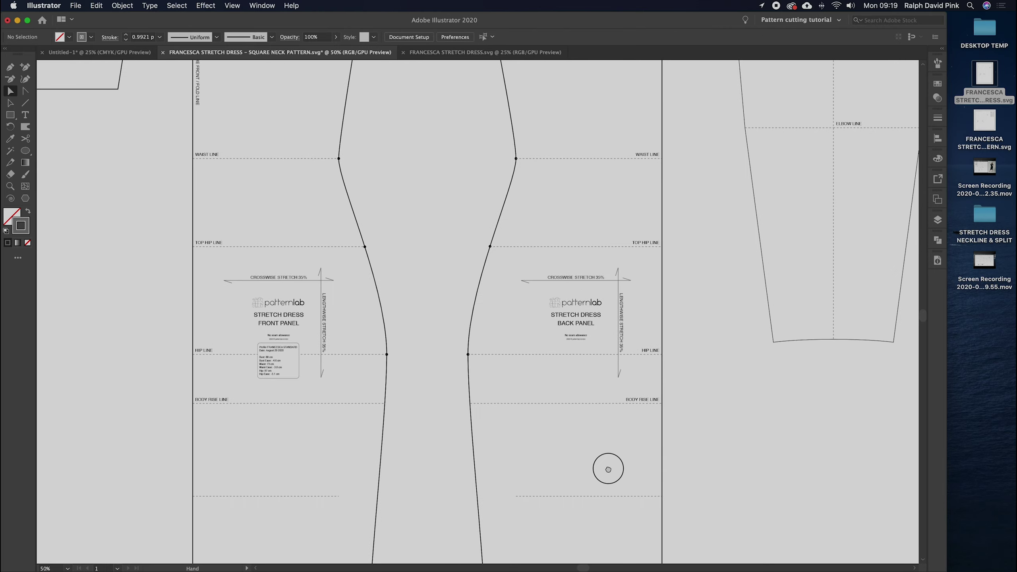
{"action": "key", "text": "backslash"}
{"action": "left_click_drag", "start_coordinate": [581, 156], "coordinate": [580, 495]}
{"action": "key", "text": "Delete"}
Step: Extend the inner ends of both copied waist lines horizontally past the front and back side seams
{"action": "key", "text": "a"}
{"action": "left_click_drag", "start_coordinate": [516, 495], "coordinate": [446, 495]}
{"action": "left_click_drag", "start_coordinate": [338, 495], "coordinate": [459, 406]}
{"action": "left_click", "coordinate": [411, 475]}
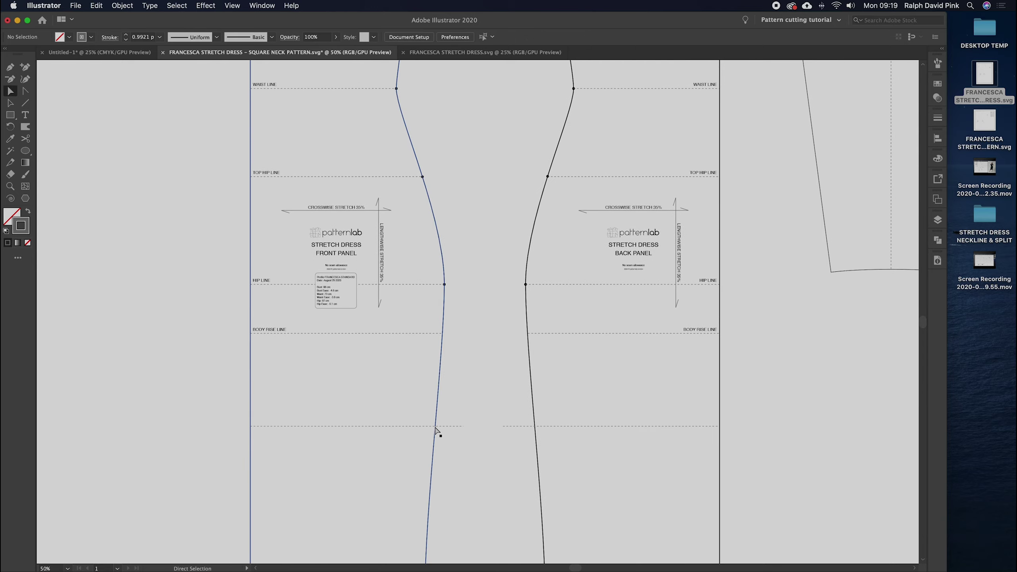
Step: Cut the front panel's side seam with Scissors where the 40 cm split line crosses it and at the hem corner
{"action": "left_click_drag", "start_coordinate": [461, 383], "coordinate": [438, 182]}
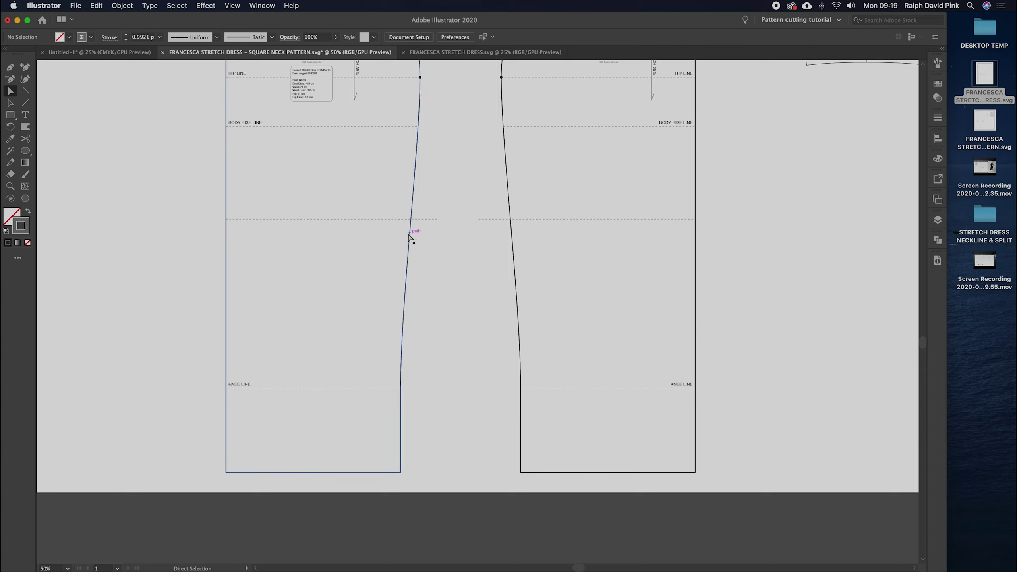
{"action": "left_click_drag", "start_coordinate": [435, 251], "coordinate": [388, 273]}
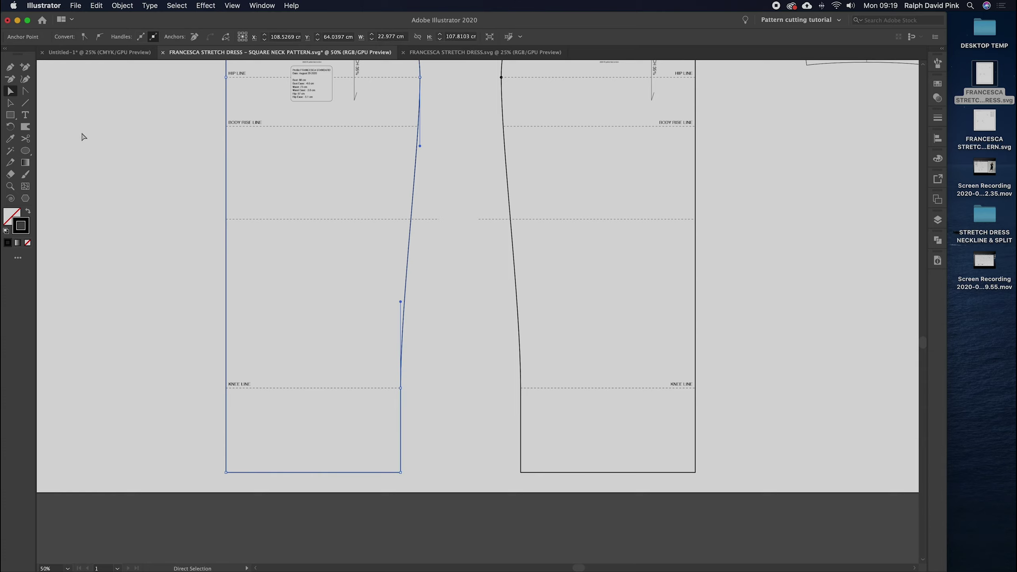
{"action": "left_click", "coordinate": [26, 139]}
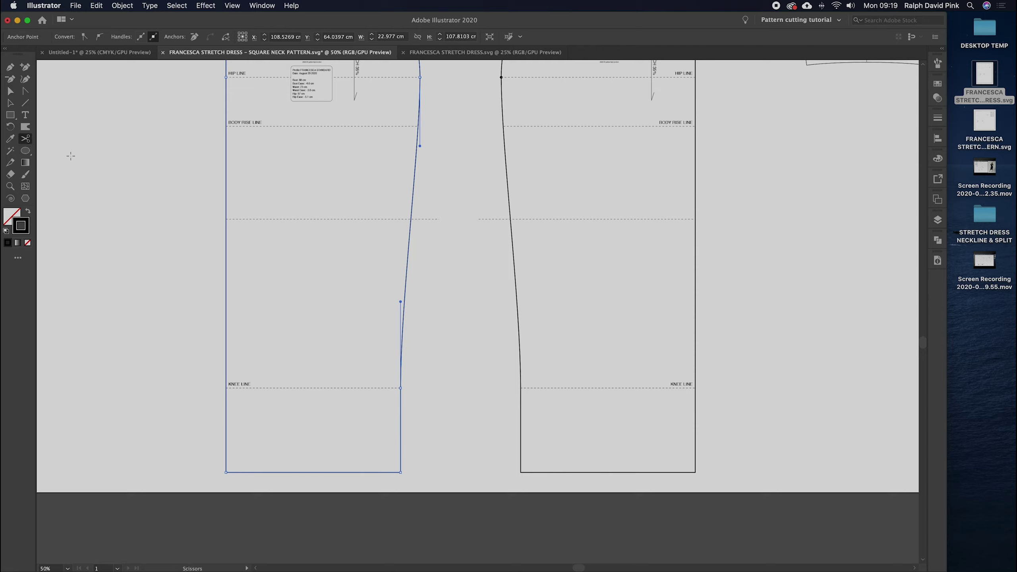
{"action": "left_click", "coordinate": [410, 219]}
{"action": "left_click", "coordinate": [401, 473]}
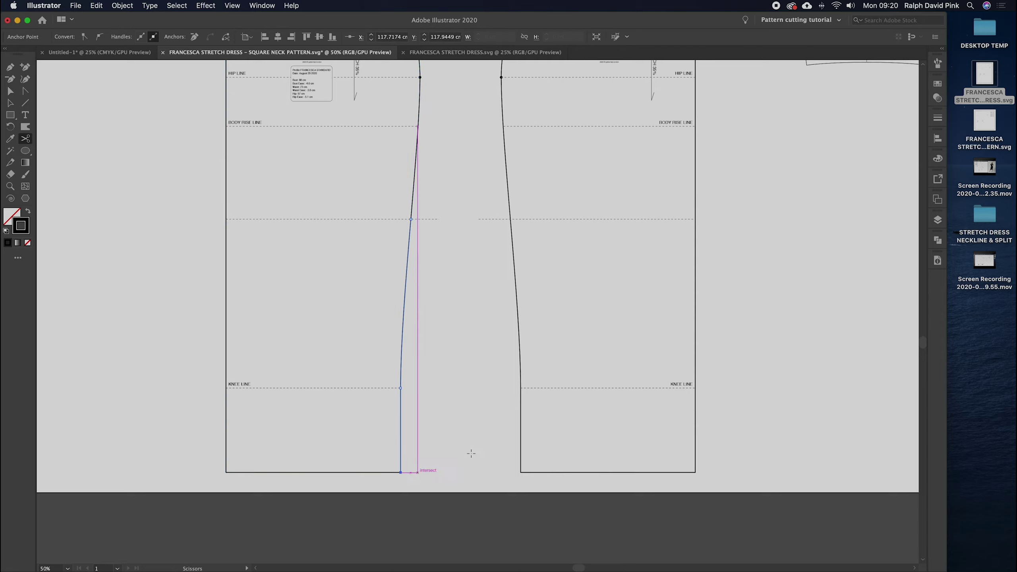
Step: Cut the back panel's side seam at its split-line intersection and at the hem corner, and clear the selection
{"action": "key", "text": "a"}
{"action": "left_click", "coordinate": [514, 243]}
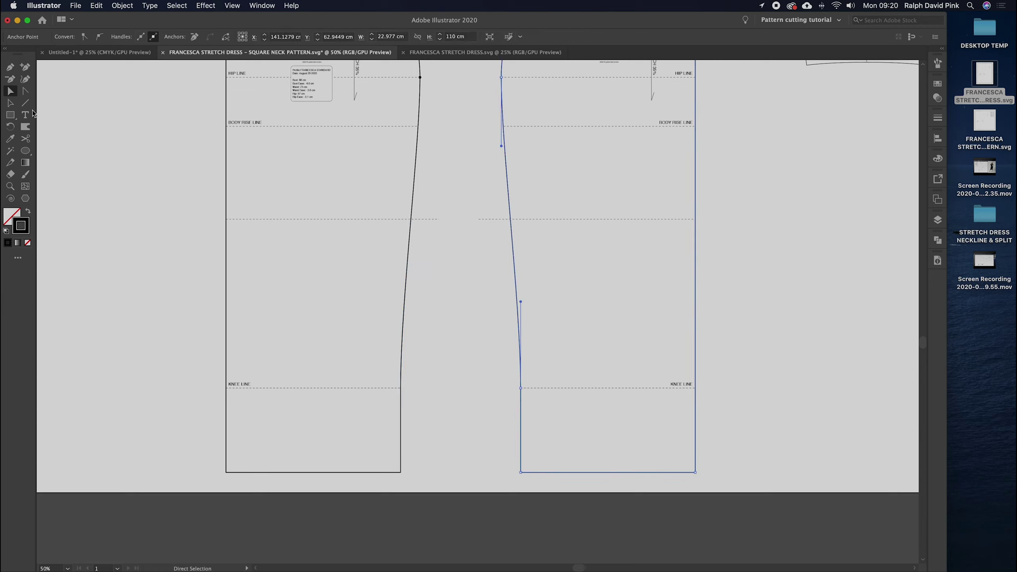
{"action": "left_click", "coordinate": [25, 139]}
{"action": "left_click", "coordinate": [510, 219]}
{"action": "left_click", "coordinate": [521, 472]}
{"action": "left_click", "coordinate": [27, 91]}
{"action": "left_click", "coordinate": [596, 276]}
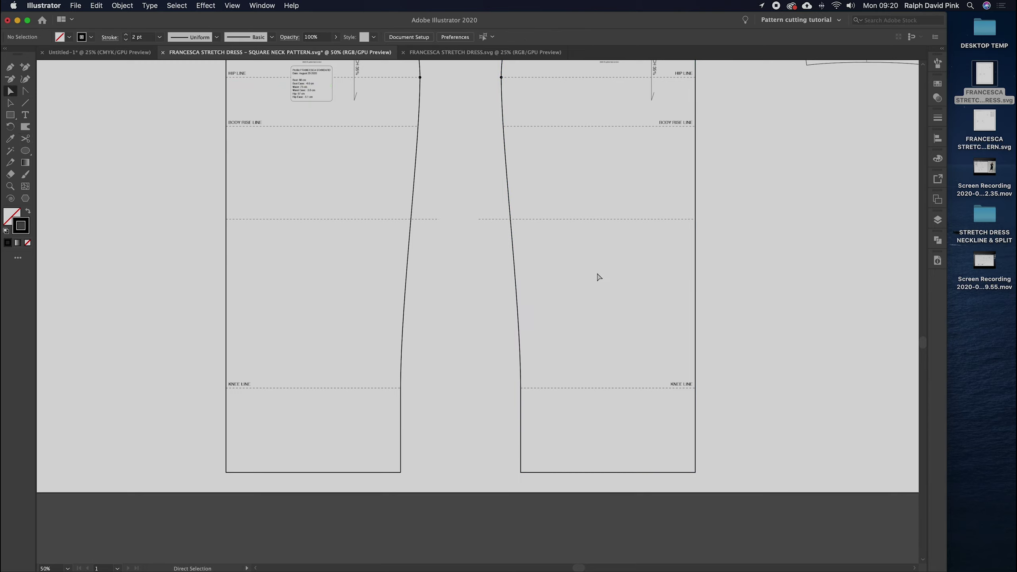
Step: Try to offset the lower front and back side-seam segments by 2 cm with Offset Path
{"action": "left_click_drag", "start_coordinate": [587, 266], "coordinate": [357, 321]}
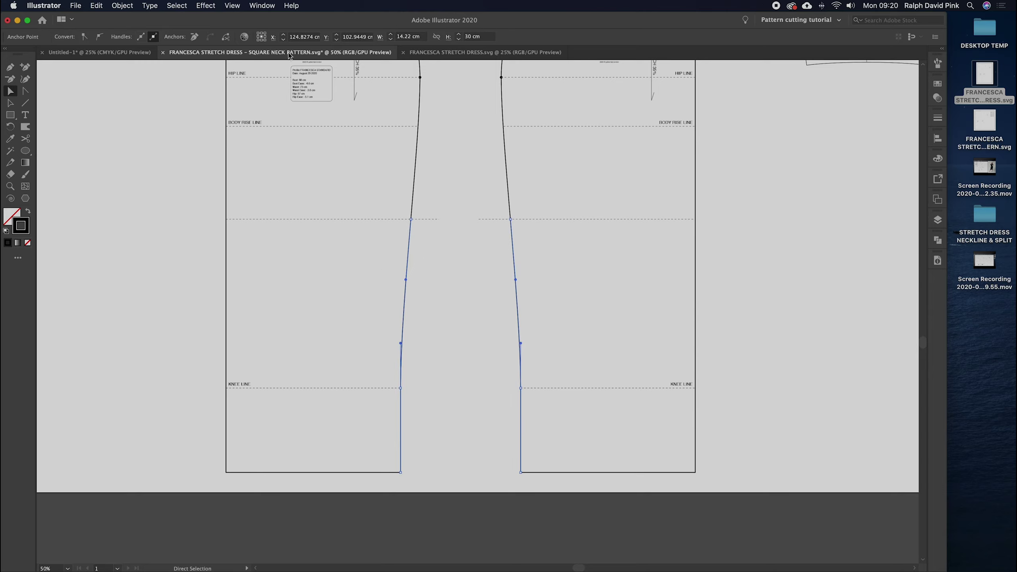
{"action": "left_click", "coordinate": [121, 6]}
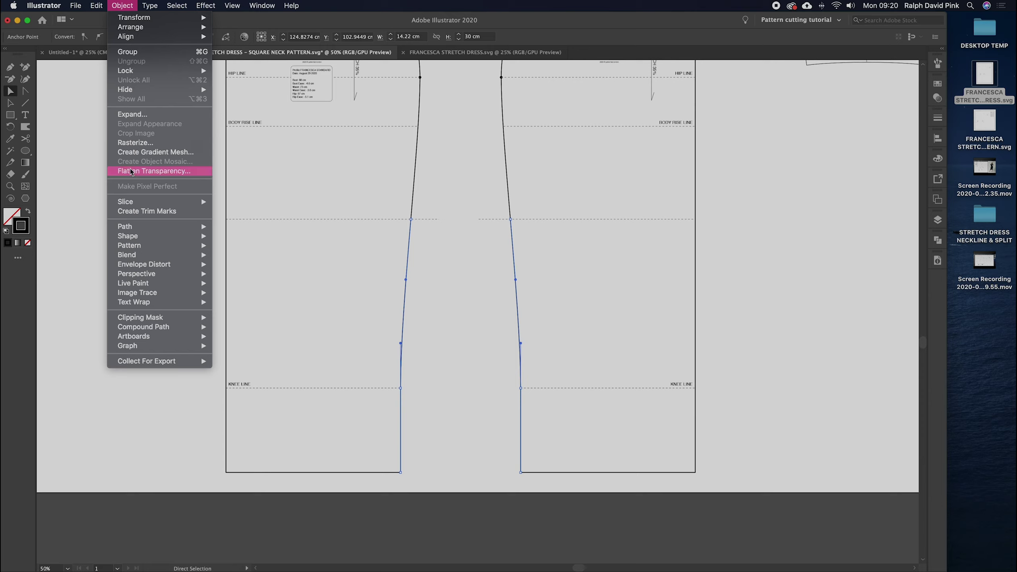
{"action": "mouse_move", "coordinate": [126, 227]}
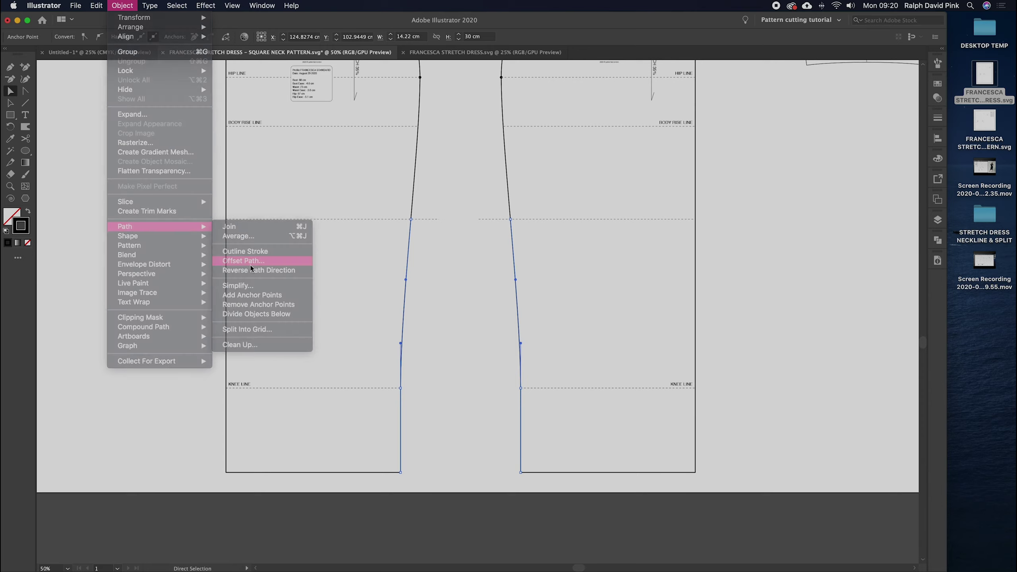
{"action": "left_click", "coordinate": [250, 265]}
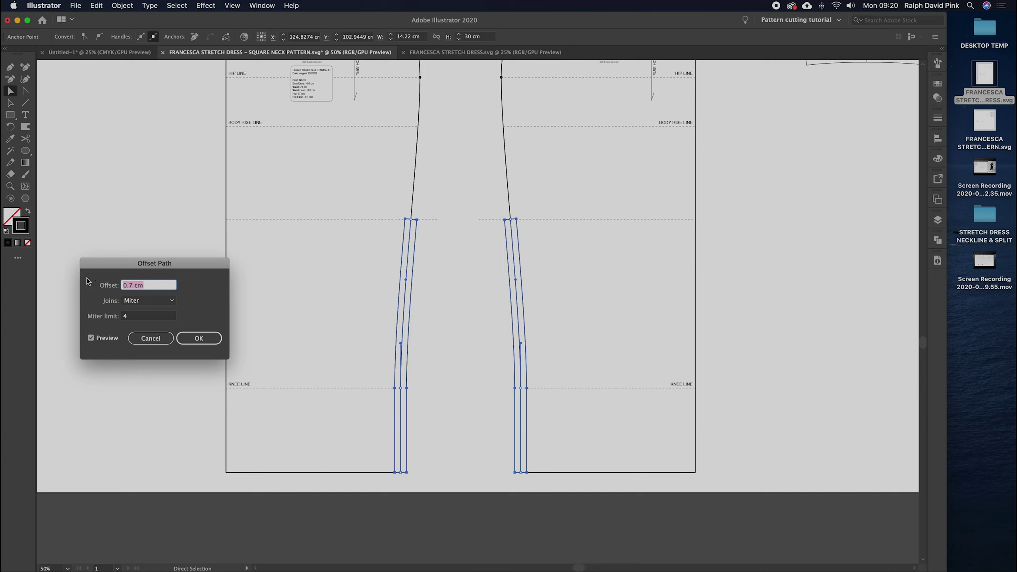
{"action": "left_click", "coordinate": [199, 338]}
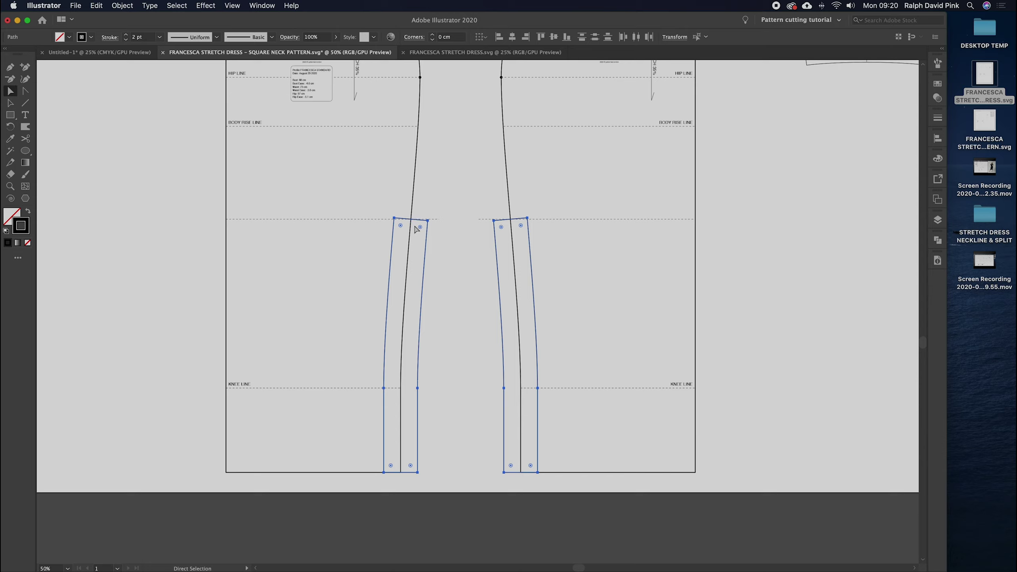
{"action": "key", "text": "super+z"}
Step: Offset the front and back side-seam segments below the split line by 1.5 cm with Offset Path
{"action": "left_click", "coordinate": [447, 279]}
{"action": "left_click", "coordinate": [545, 261]}
{"action": "left_click_drag", "start_coordinate": [546, 262], "coordinate": [378, 319]}
{"action": "left_click", "coordinate": [122, 5]}
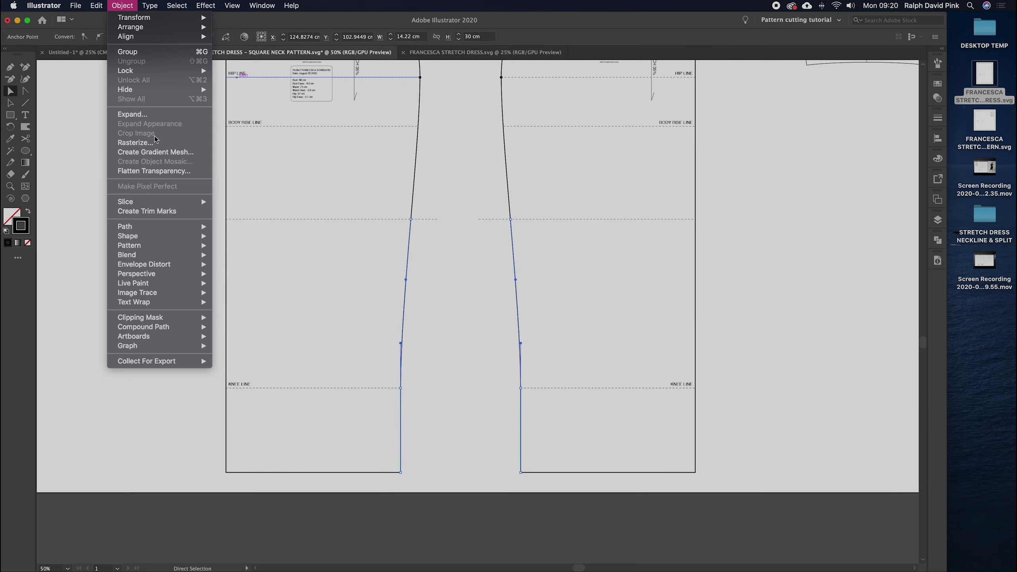
{"action": "mouse_move", "coordinate": [147, 229]}
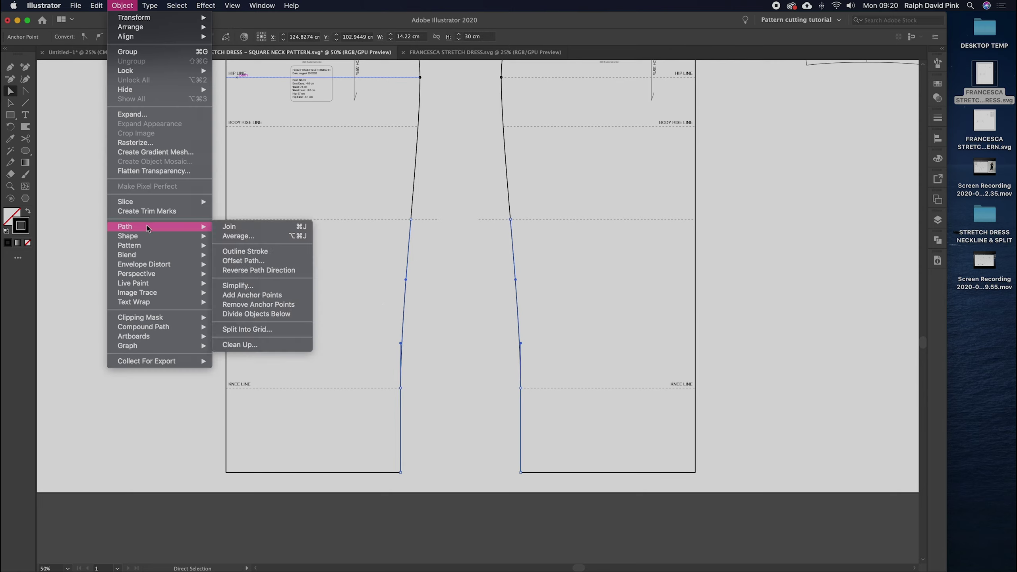
{"action": "left_click", "coordinate": [241, 261]}
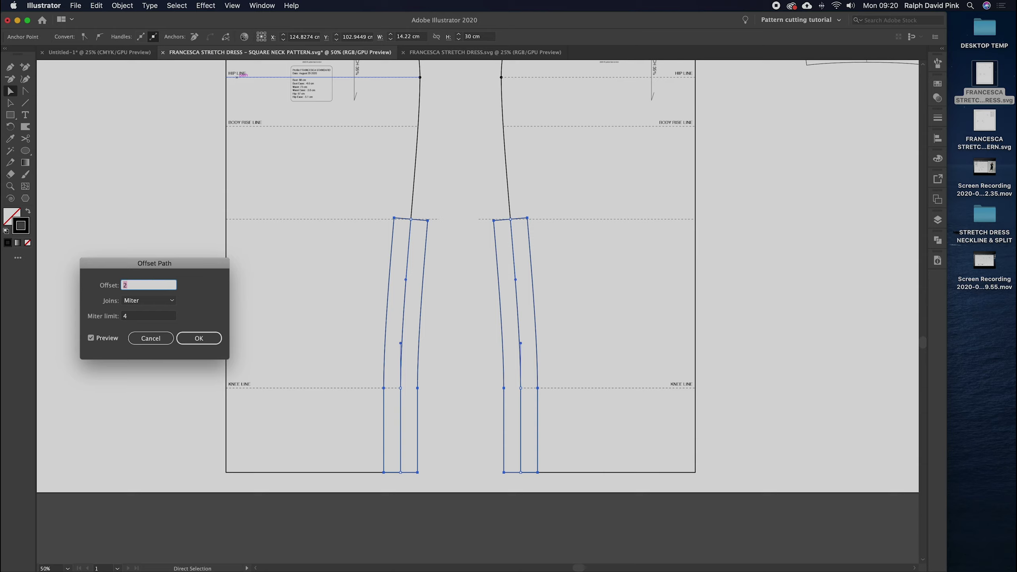
{"action": "left_click", "coordinate": [199, 339]}
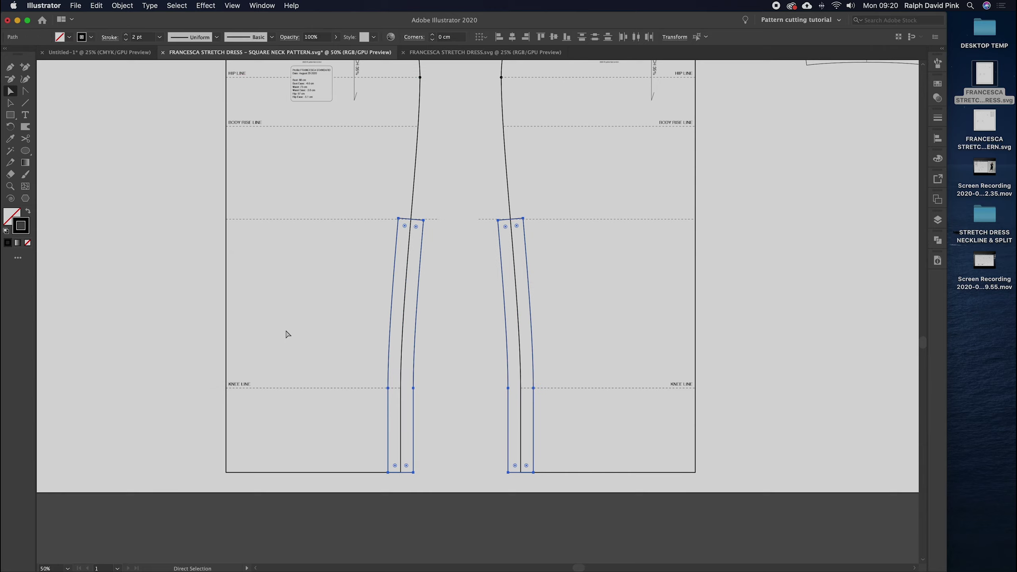
{"action": "left_click", "coordinate": [467, 277]}
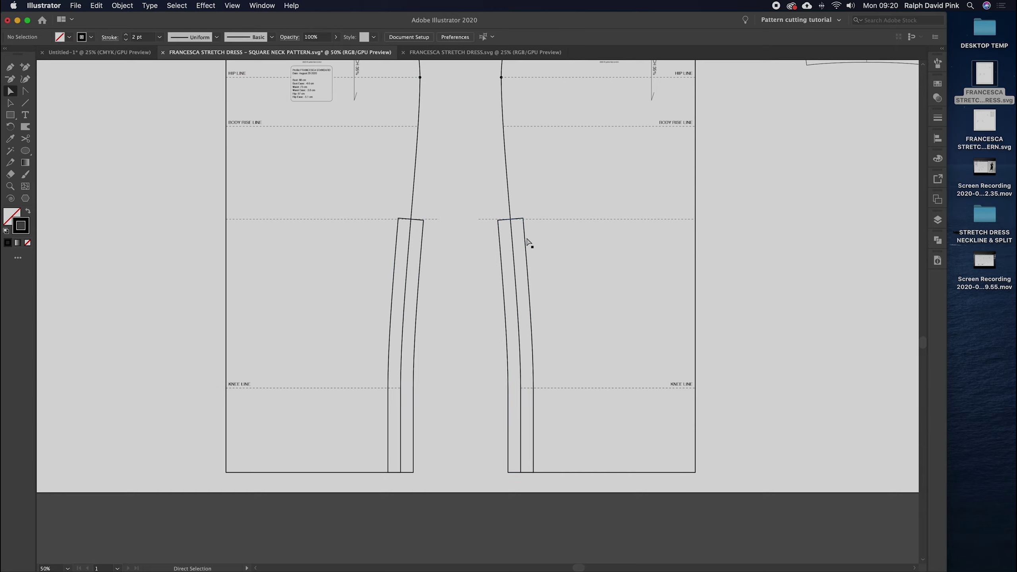
Step: Copy the front and back split lines with Move, 0 cm horizontally and 1.5 cm vertically
{"action": "scroll", "coordinate": [459, 268], "scroll_direction": "up", "scroll_amount": 1}
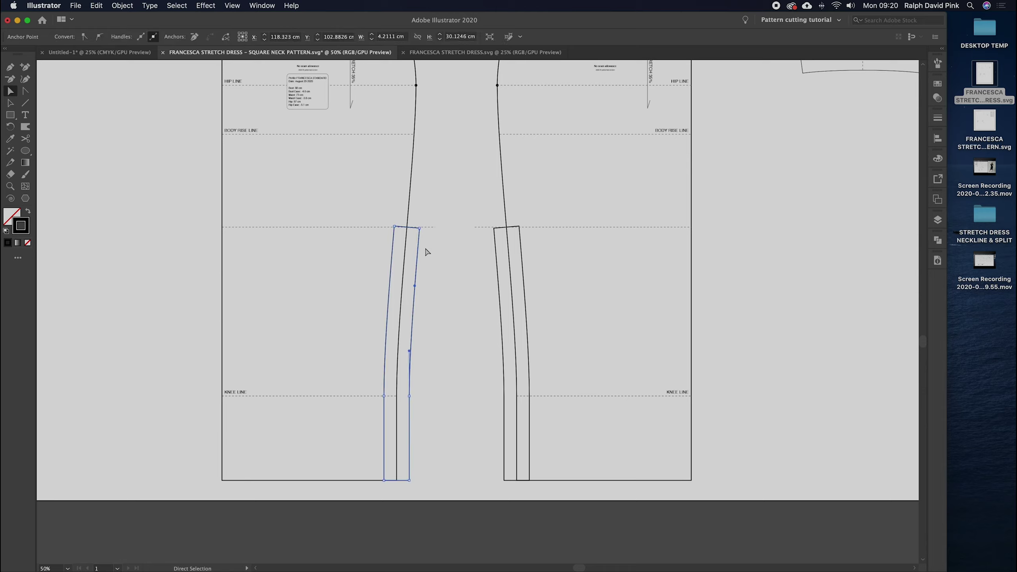
{"action": "left_click_drag", "start_coordinate": [338, 216], "coordinate": [320, 255]}
{"action": "left_click_drag", "start_coordinate": [562, 203], "coordinate": [543, 245]}
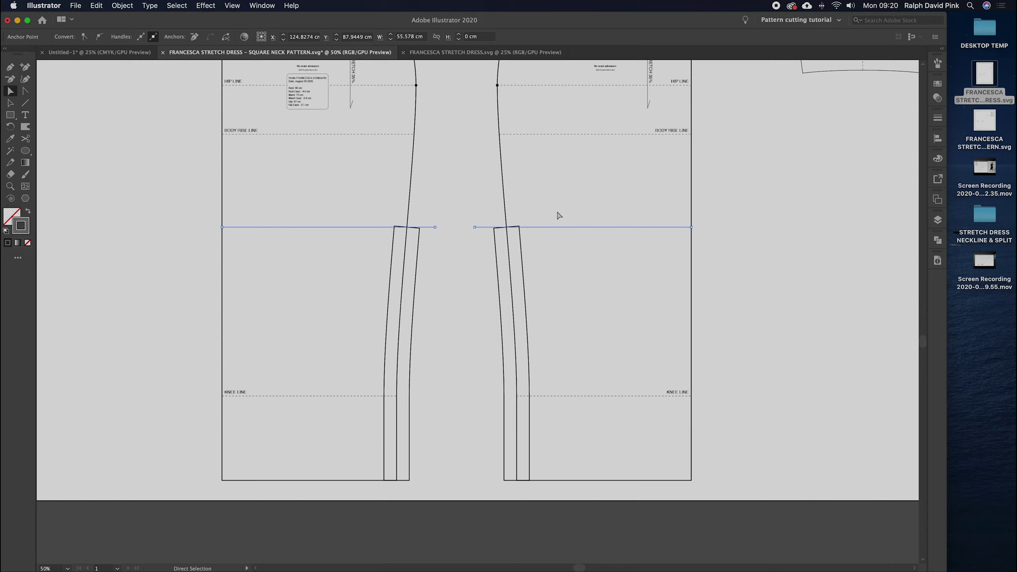
{"action": "key", "text": "Return"}
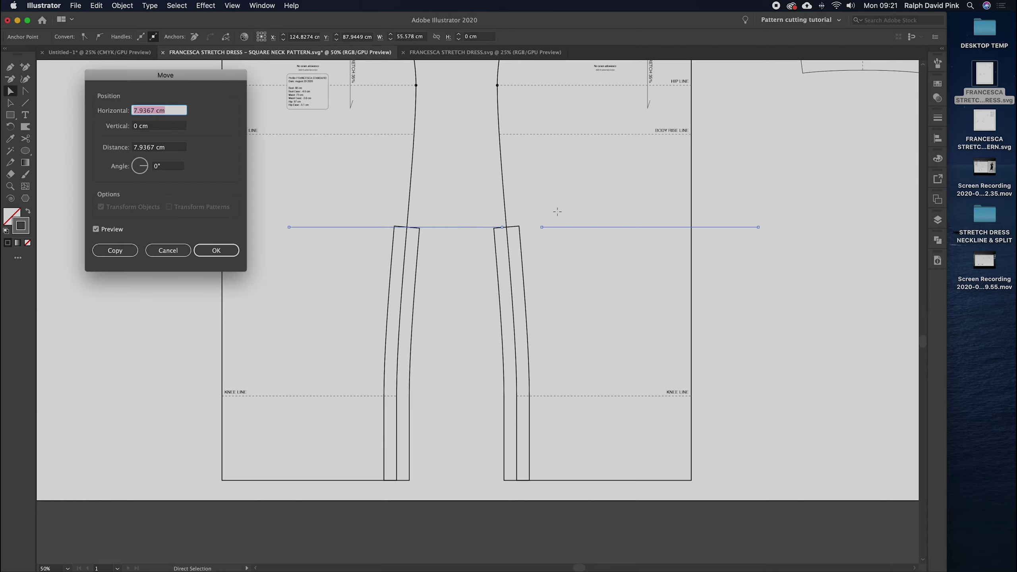
{"action": "type", "text": "0"}
{"action": "key", "text": "Tab"}
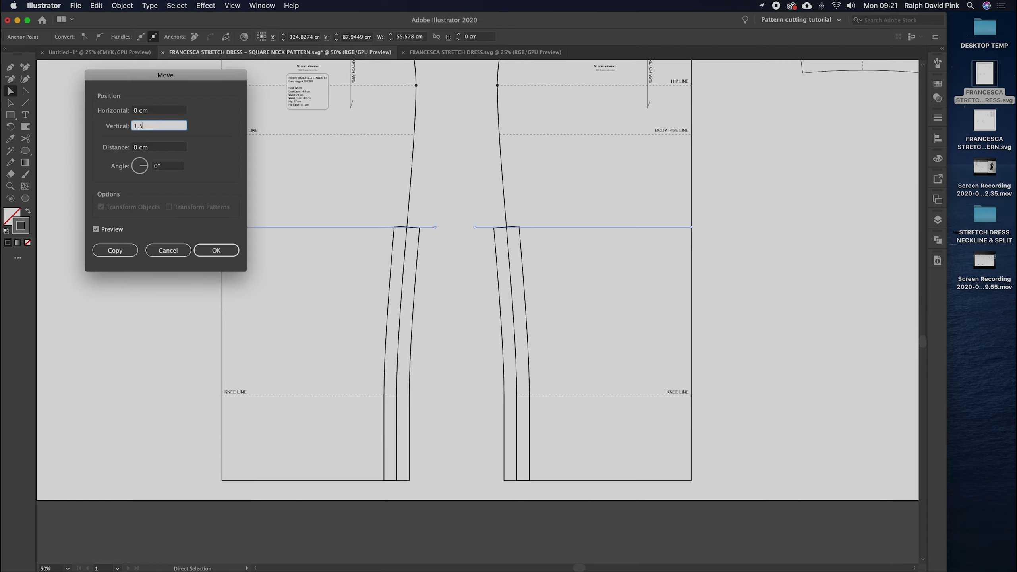
{"action": "left_click", "coordinate": [129, 251]}
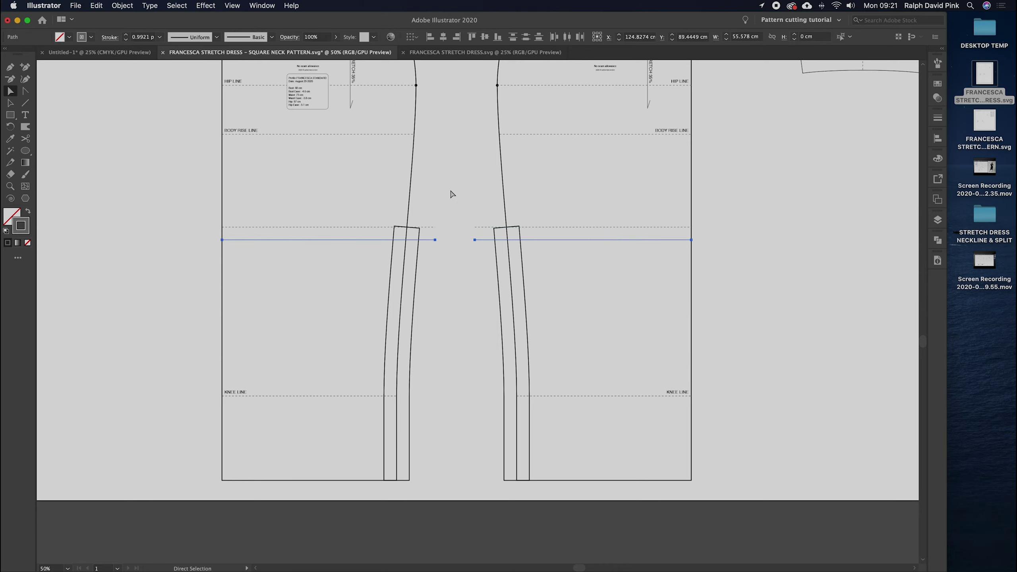
Step: Add an anchor point on the outer edge of both offset shapes where the lower copied line crosses it
{"action": "key", "text": "super+plus"}
{"action": "key", "text": "super+plus"}
{"action": "left_click_drag", "start_coordinate": [400, 233], "coordinate": [444, 344]}
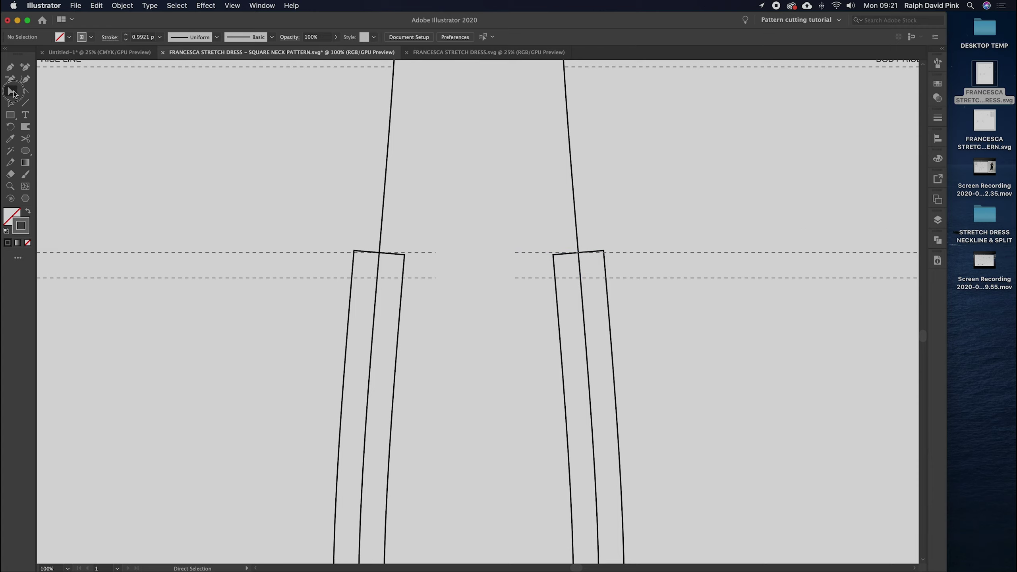
{"action": "left_click", "coordinate": [403, 260]}
{"action": "left_click", "coordinate": [26, 68]}
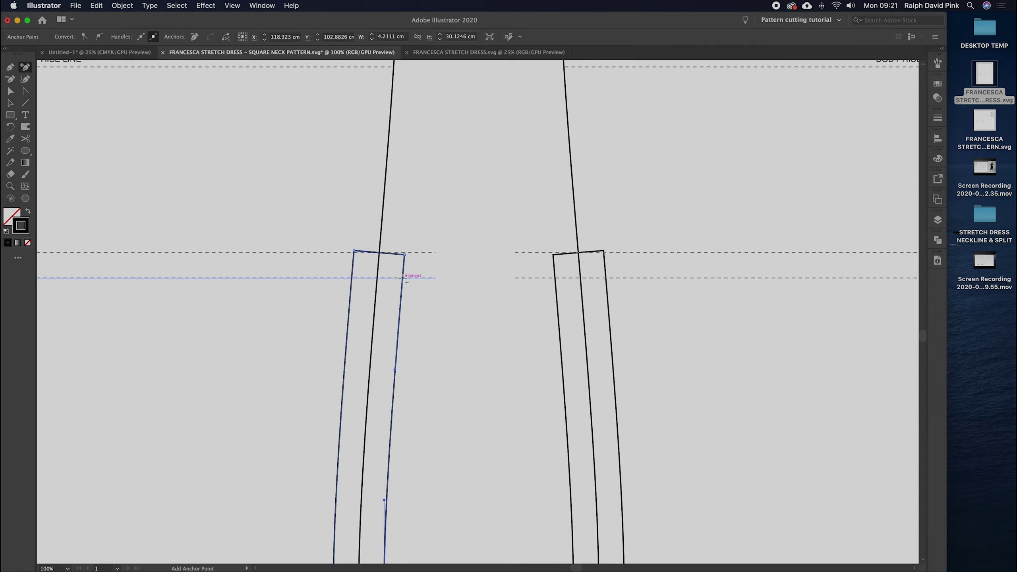
{"action": "left_click", "coordinate": [403, 277]}
{"action": "left_click", "coordinate": [11, 91]}
{"action": "left_click", "coordinate": [556, 273]}
{"action": "key", "text": "plus"}
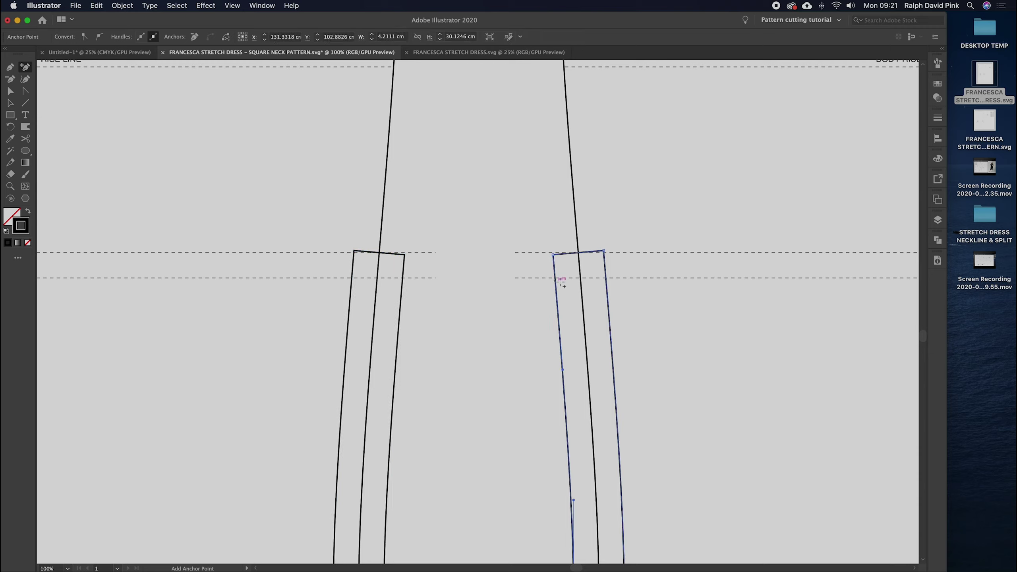
{"action": "left_click", "coordinate": [556, 277]}
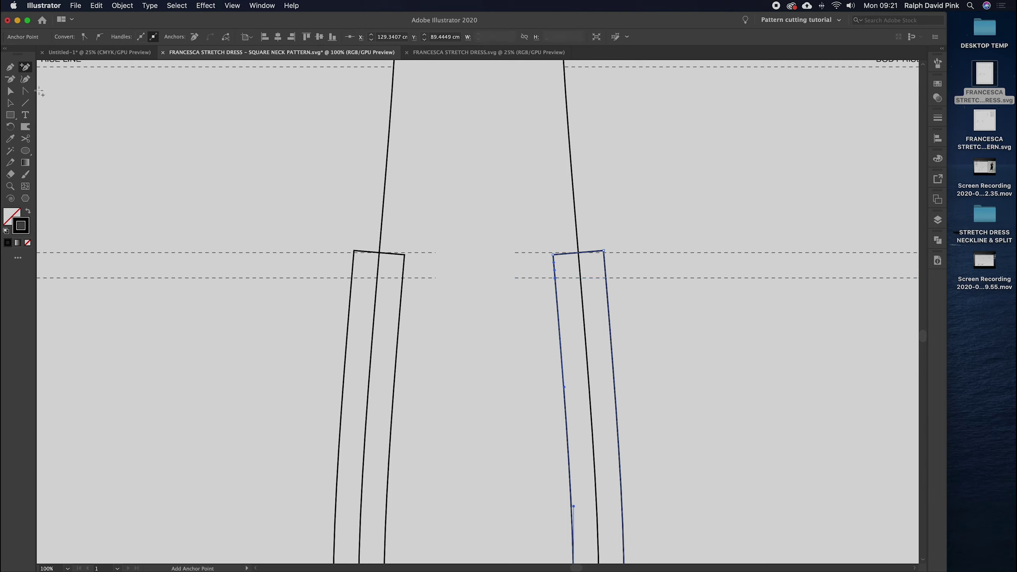
Step: Remove the upper outer corner anchor points from the front and back offset shapes
{"action": "left_click", "coordinate": [11, 80]}
{"action": "left_click", "coordinate": [405, 255]}
{"action": "left_click", "coordinate": [405, 255]}
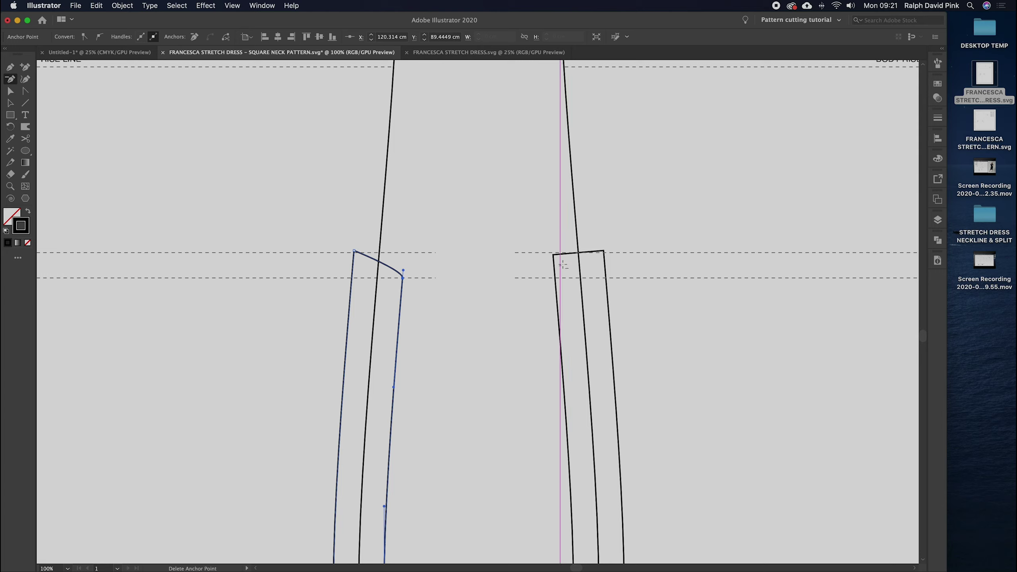
{"action": "left_click", "coordinate": [553, 255]}
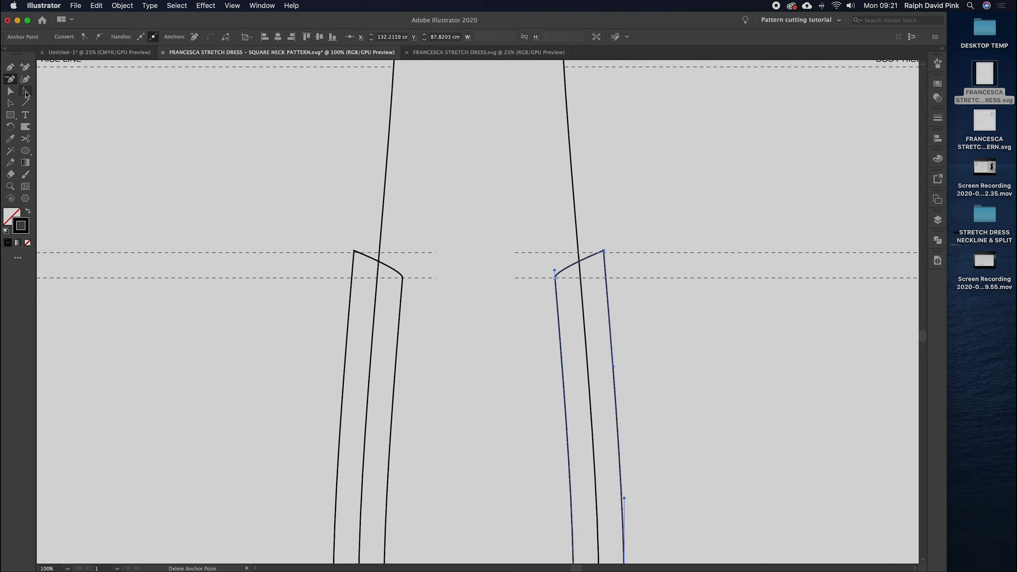
Step: Straighten the curved top edges of both offset shapes by collapsing the handles onto their outer corner points
{"action": "left_click", "coordinate": [25, 92]}
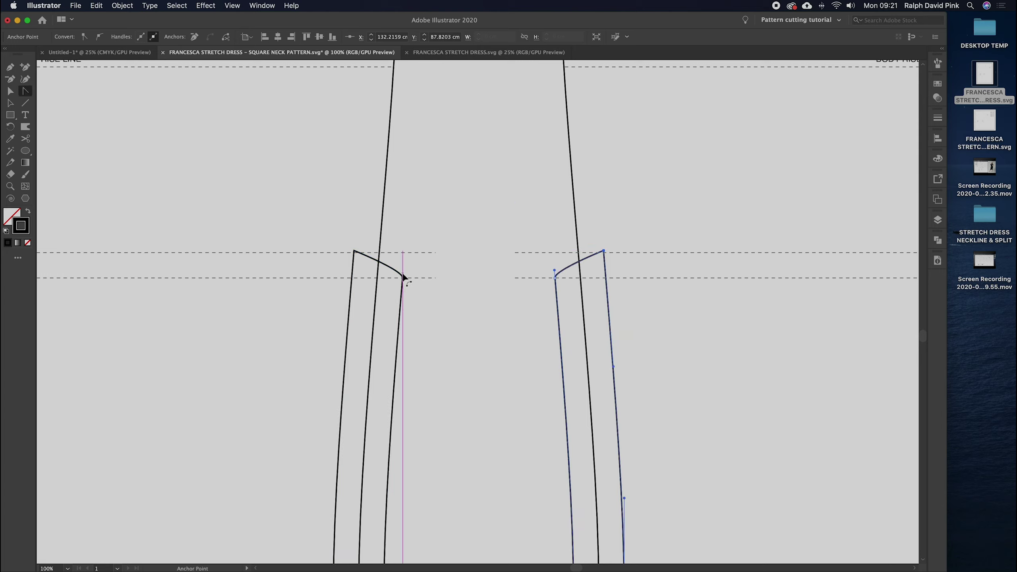
{"action": "left_click", "coordinate": [11, 91]}
{"action": "left_click", "coordinate": [400, 274]}
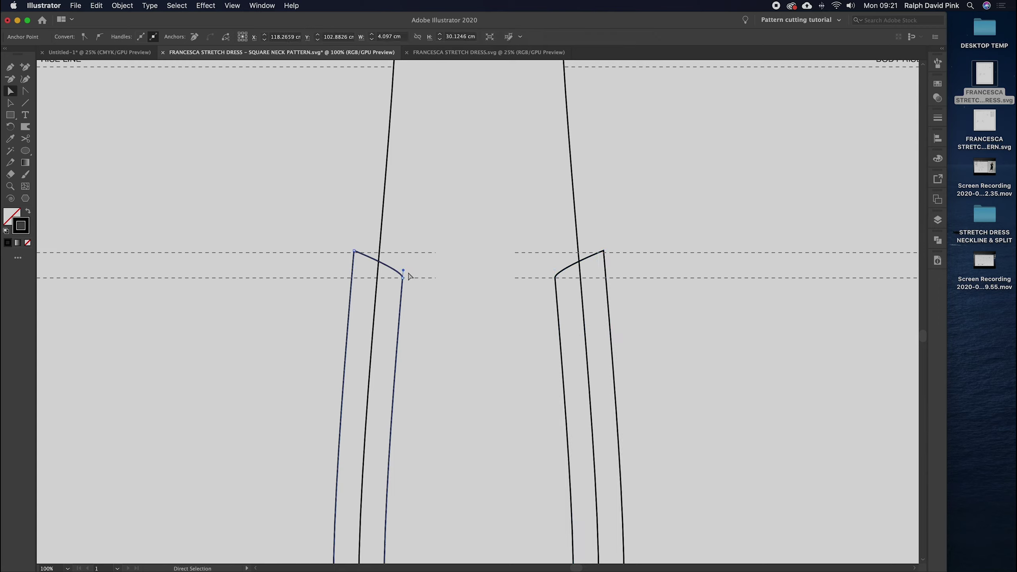
{"action": "left_click_drag", "start_coordinate": [404, 272], "coordinate": [403, 278]}
{"action": "left_click", "coordinate": [574, 281]}
{"action": "left_click_drag", "start_coordinate": [553, 267], "coordinate": [556, 279]}
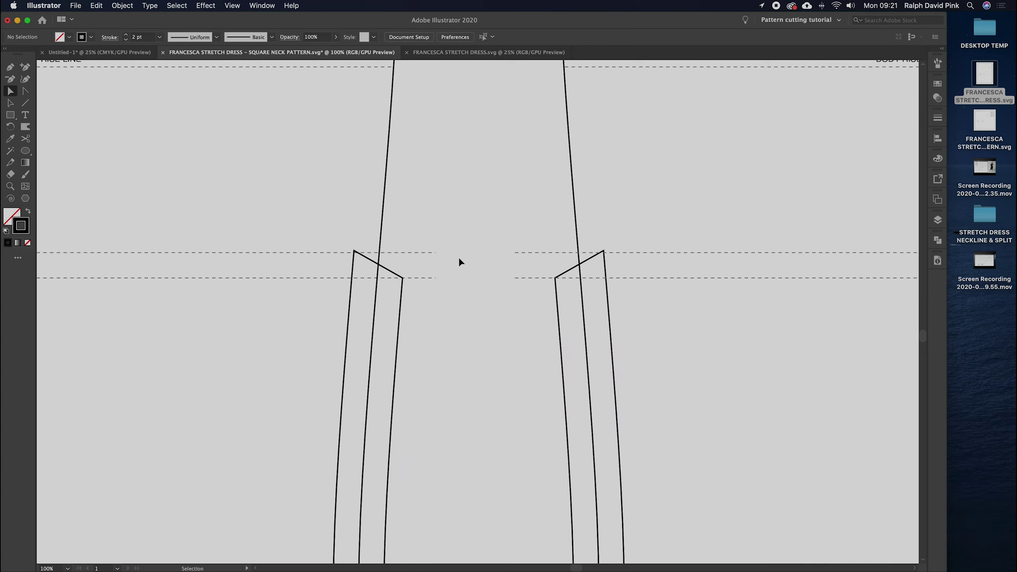
Step: Cut both offset shapes where their slanted tops cross the side seams and at their outer hem corners
{"action": "key", "text": "super+minus"}
{"action": "left_click", "coordinate": [25, 139]}
{"action": "left_click", "coordinate": [548, 278]}
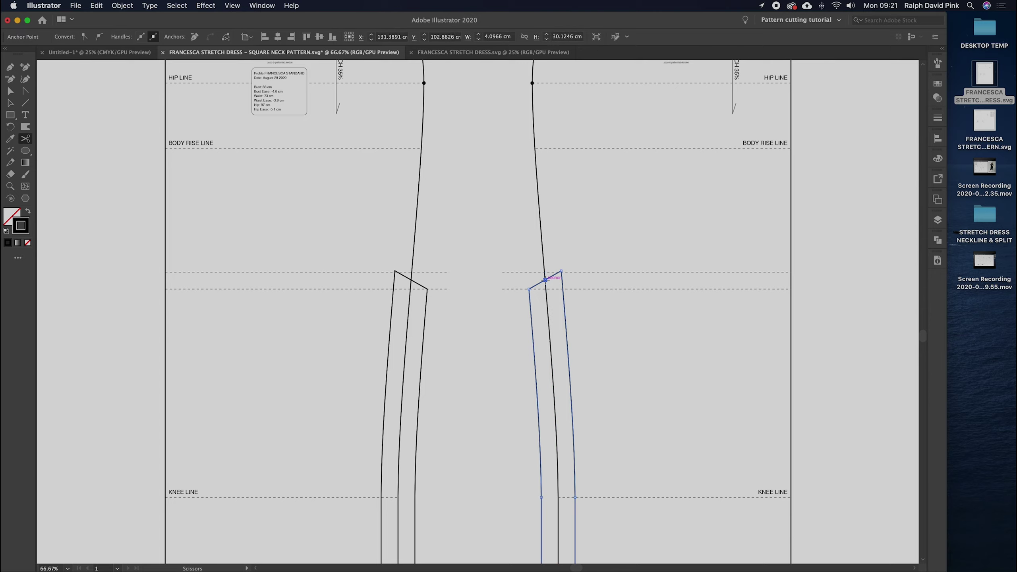
{"action": "scroll", "coordinate": [613, 206], "scroll_direction": "down", "scroll_amount": 5}
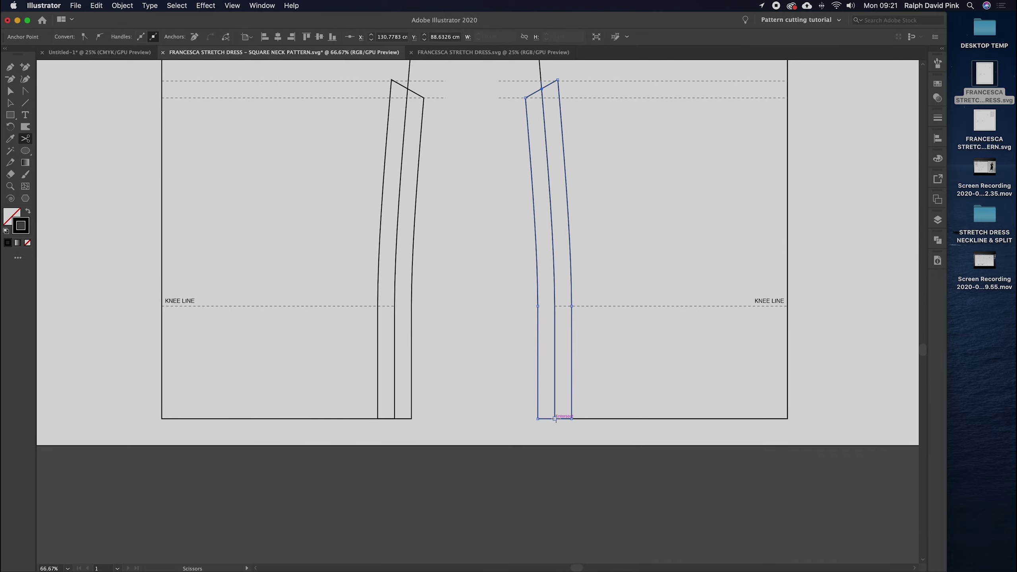
{"action": "left_click", "coordinate": [538, 419]}
{"action": "left_click", "coordinate": [411, 418]}
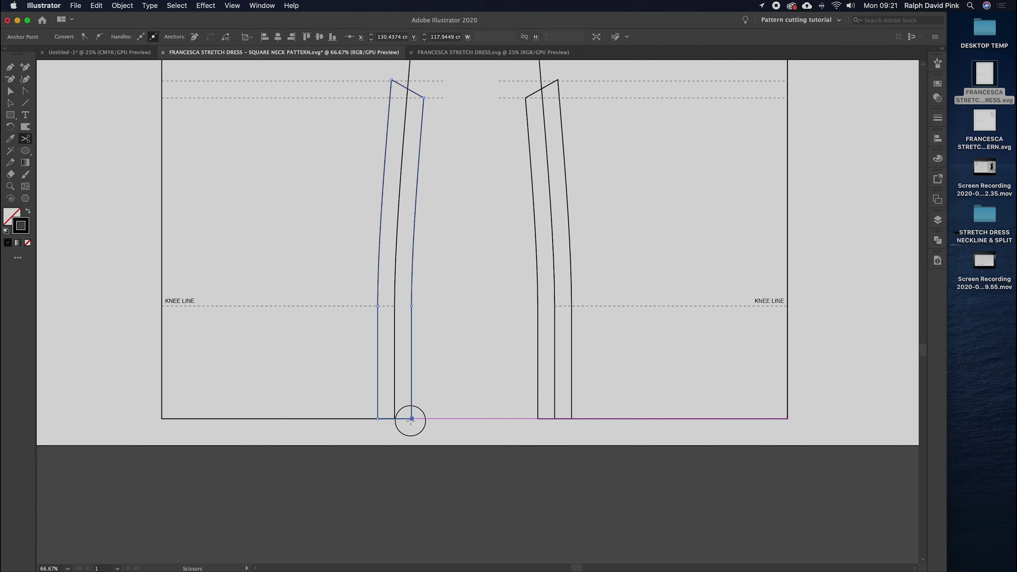
{"action": "scroll", "coordinate": [481, 255], "scroll_direction": "up", "scroll_amount": 3}
{"action": "left_click", "coordinate": [408, 90]}
Step: Delete the parts of both offset shapes that lie inside the front and back panels
{"action": "left_click", "coordinate": [16, 93]}
{"action": "left_click", "coordinate": [409, 180]}
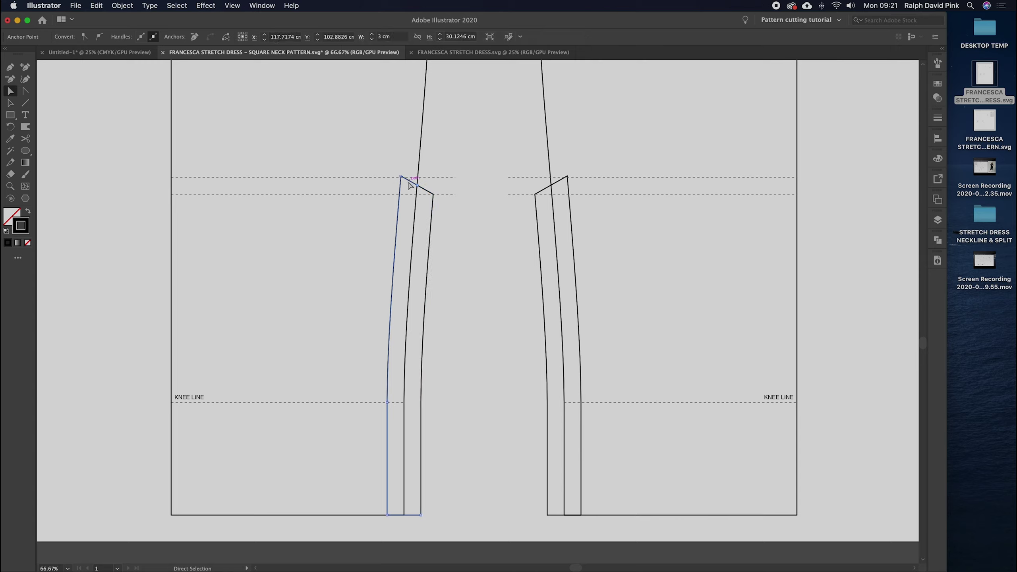
{"action": "key", "text": "Delete"}
{"action": "left_click", "coordinate": [570, 206]}
{"action": "key", "text": "Delete"}
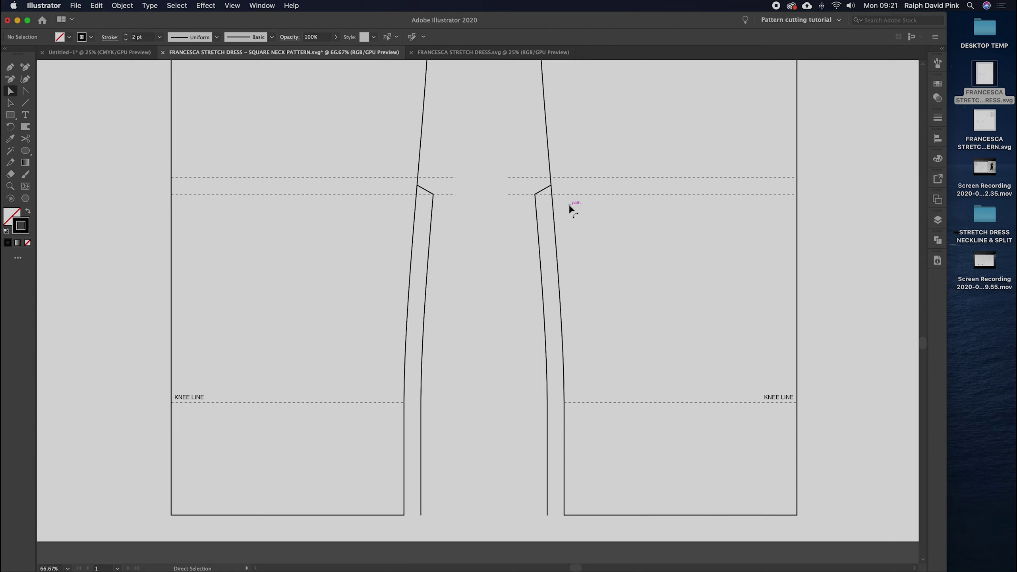
Step: Raise the inner top points of the split on both the front and back side seams to the upper dashed guide line
{"action": "left_click", "coordinate": [557, 239]}
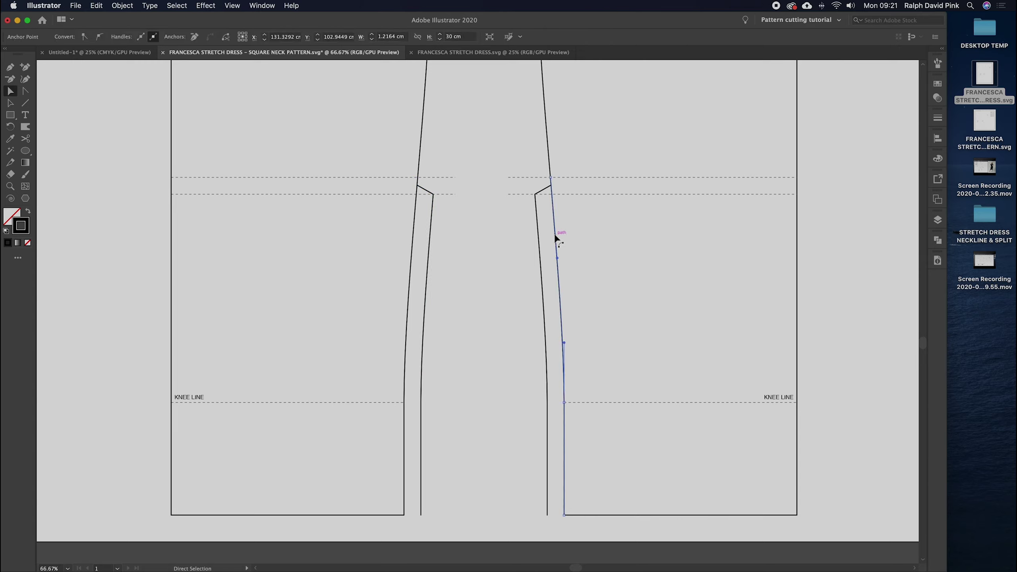
{"action": "left_click_drag", "start_coordinate": [551, 185], "coordinate": [550, 177]}
{"action": "left_click", "coordinate": [419, 187]}
{"action": "left_click_drag", "start_coordinate": [417, 185], "coordinate": [418, 177]}
{"action": "left_click", "coordinate": [469, 197]}
{"action": "left_click_drag", "start_coordinate": [471, 204], "coordinate": [453, 242]}
Step: Set the stroke weight of the original side seam segments below the split on both panels to 1 pt
{"action": "left_click", "coordinate": [533, 227]}
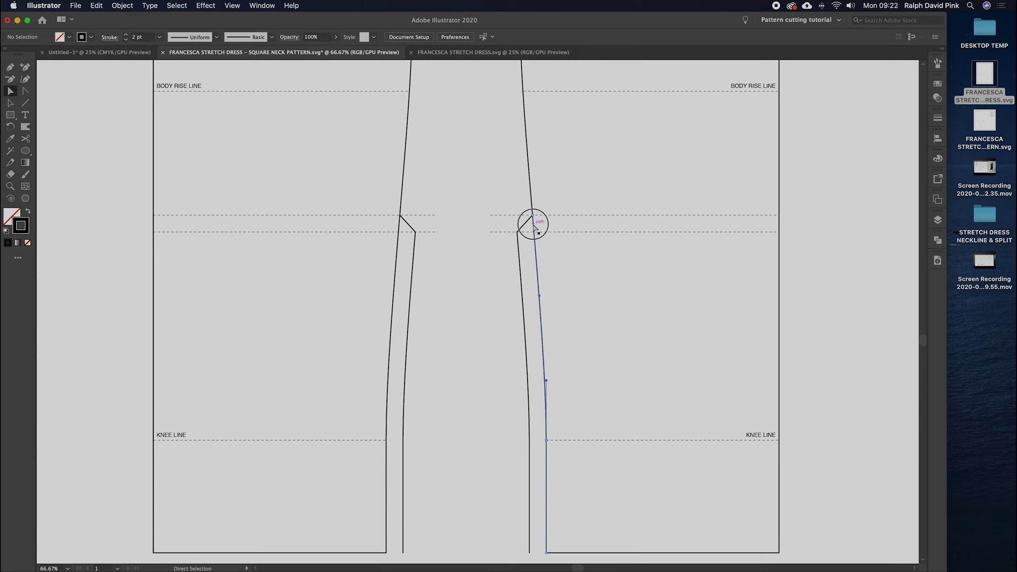
{"action": "left_click", "coordinate": [541, 268]}
{"action": "left_click", "coordinate": [537, 276]}
{"action": "left_click", "coordinate": [396, 276], "text": "shift"}
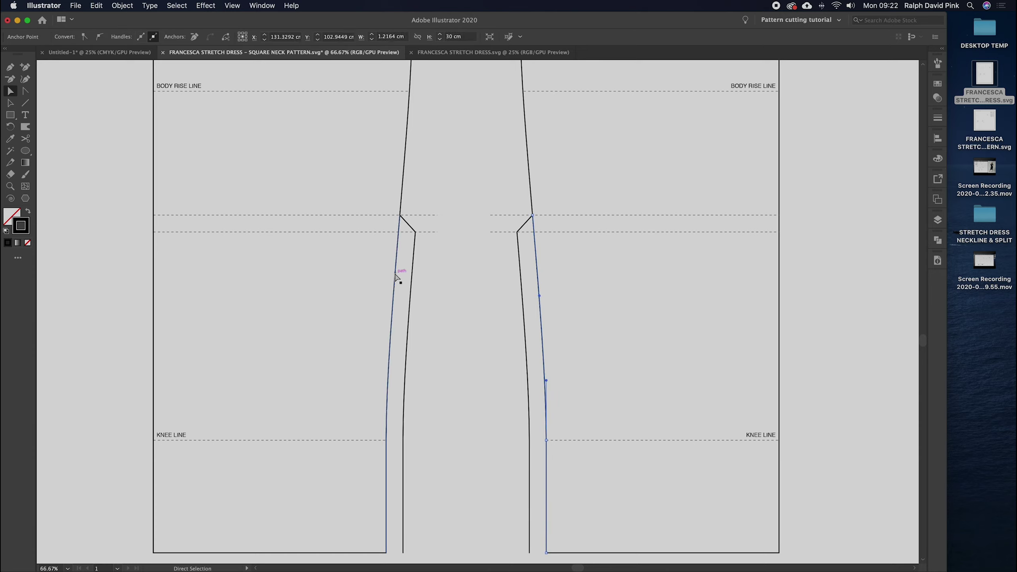
{"action": "left_click", "coordinate": [937, 118]}
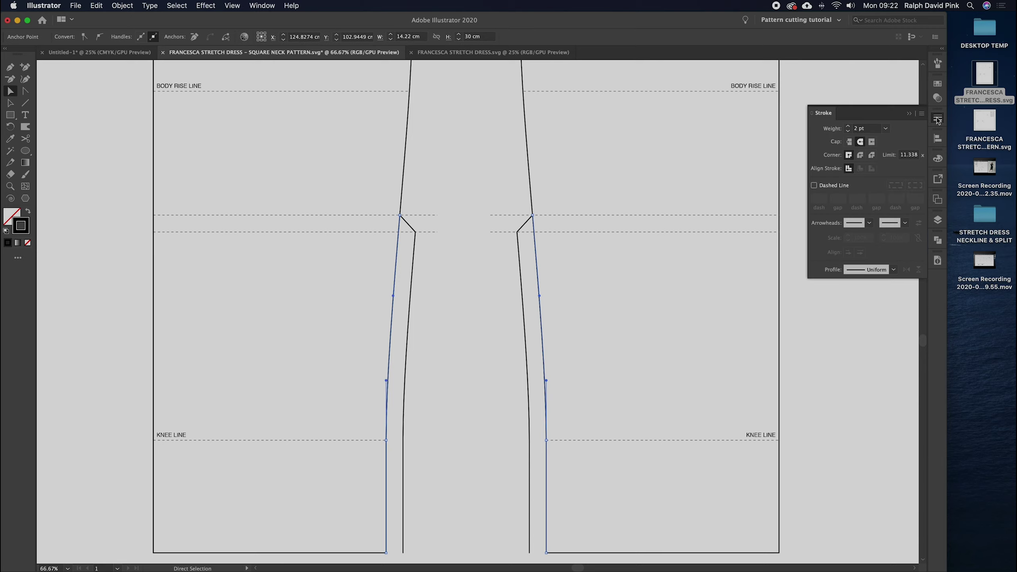
{"action": "left_click", "coordinate": [848, 131]}
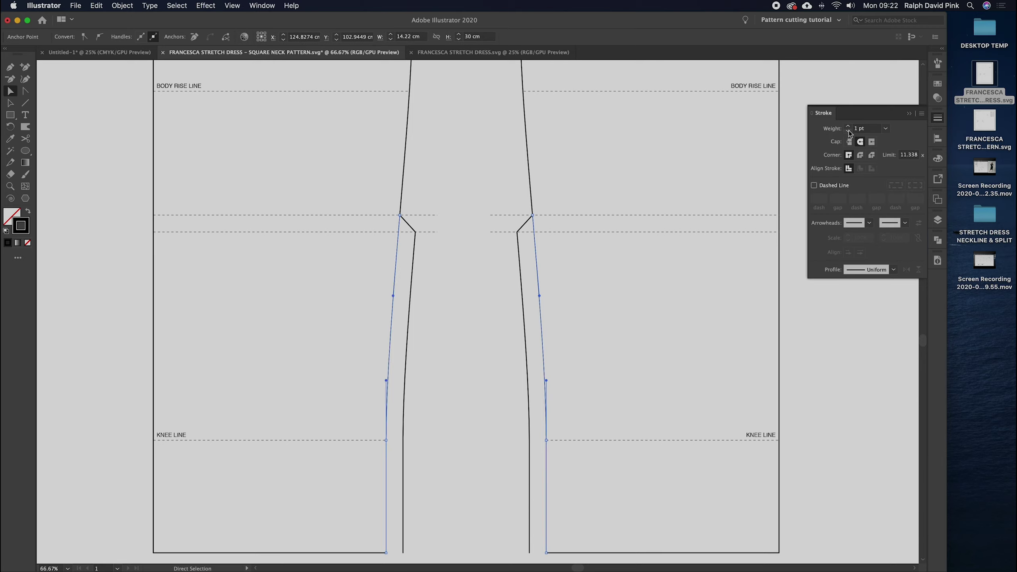
Step: Make both side seam segments below the split dashed, with 30 pt dashes and 10 pt gaps
{"action": "left_click", "coordinate": [814, 186]}
{"action": "left_click", "coordinate": [838, 199]}
{"action": "type", "text": "10"}
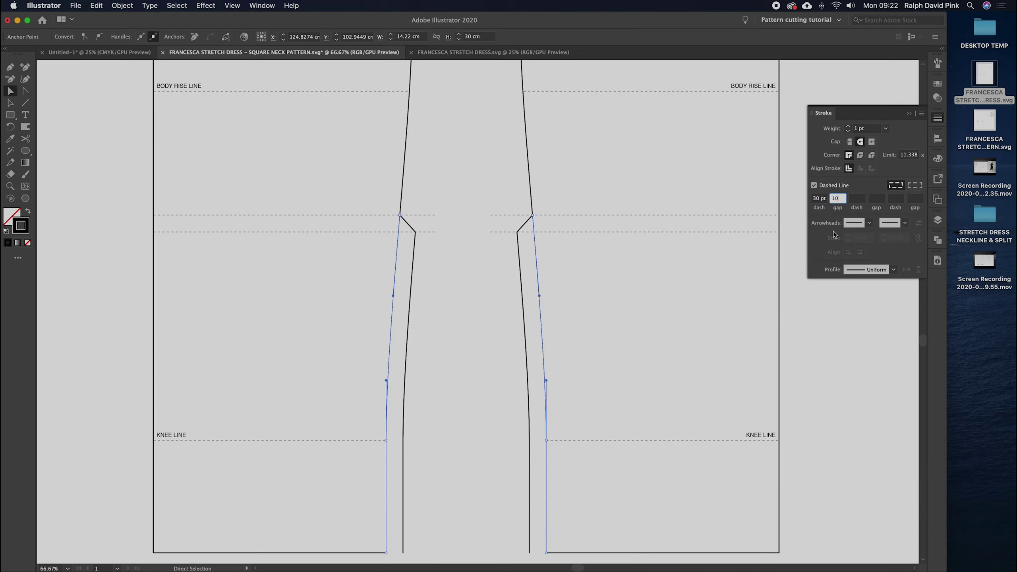
{"action": "key", "text": "Return"}
{"action": "left_click", "coordinate": [625, 306]}
{"action": "scroll", "coordinate": [607, 282], "scroll_direction": "down", "scroll_amount": 2}
{"action": "scroll", "coordinate": [606, 281], "scroll_direction": "left", "scroll_amount": 1}
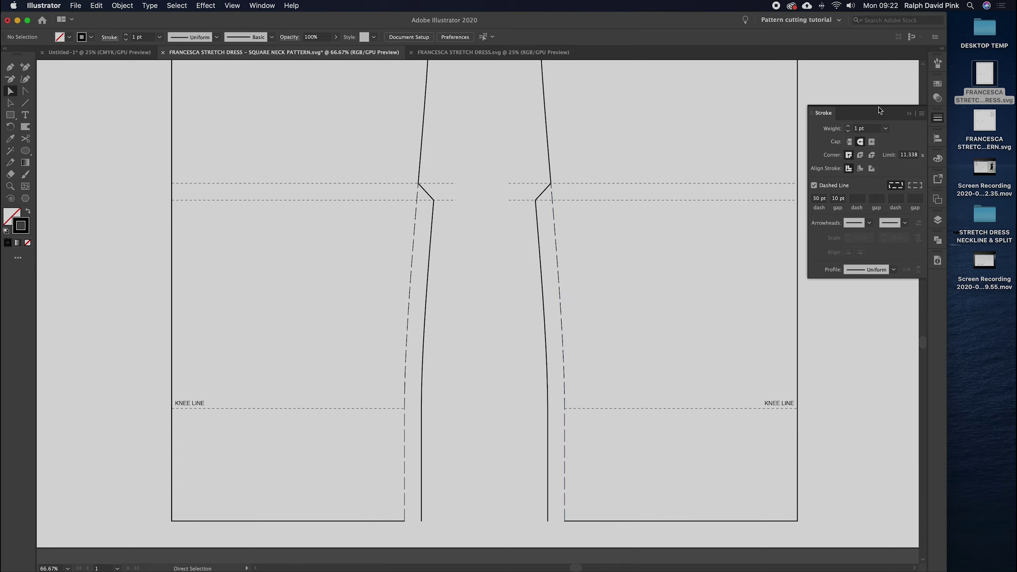
{"action": "left_click", "coordinate": [910, 113]}
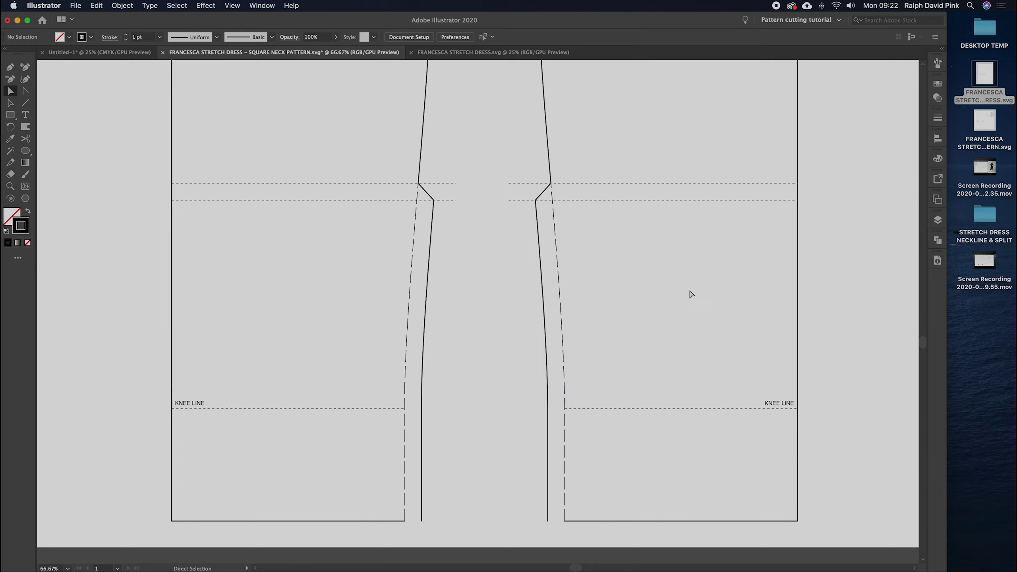
Step: Delete the pairs of dashed horizontal guide lines at the top of the split on both the back and front panels
{"action": "scroll", "coordinate": [622, 389], "scroll_direction": "down", "scroll_amount": 3}
{"action": "scroll", "coordinate": [621, 389], "scroll_direction": "left", "scroll_amount": 1}
{"action": "left_click_drag", "start_coordinate": [647, 112], "coordinate": [626, 169]}
{"action": "scroll", "coordinate": [636, 147], "scroll_direction": "up", "scroll_amount": 5}
{"action": "scroll", "coordinate": [635, 148], "scroll_direction": "right", "scroll_amount": 2}
{"action": "left_click", "coordinate": [620, 195]}
{"action": "left_click_drag", "start_coordinate": [648, 201], "coordinate": [613, 304]}
{"action": "key", "text": "Delete"}
{"action": "left_click_drag", "start_coordinate": [331, 197], "coordinate": [264, 331]}
{"action": "left_click", "coordinate": [264, 335]}
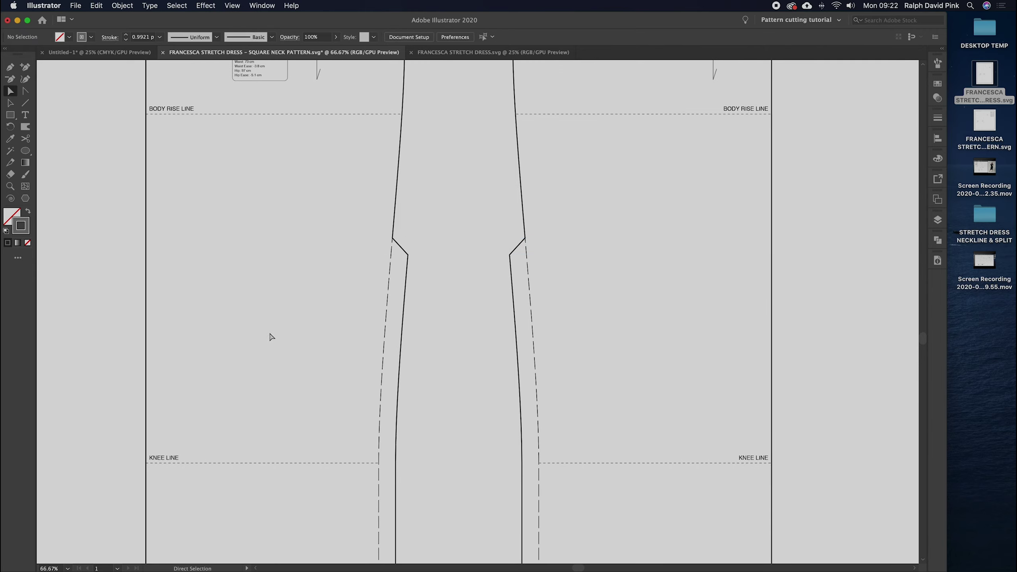
Step: Extend the back and front hem lines outward to meet the lower ends of the split extension edges
{"action": "scroll", "coordinate": [477, 223], "scroll_direction": "down", "scroll_amount": 5}
{"action": "left_click", "coordinate": [545, 392]}
{"action": "left_click", "coordinate": [558, 382]}
{"action": "left_click", "coordinate": [552, 393]}
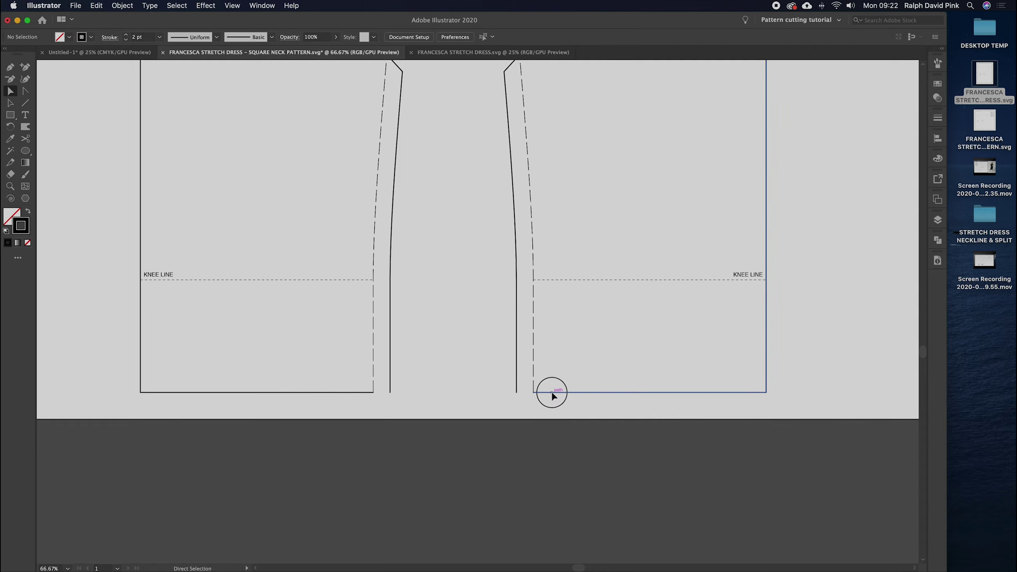
{"action": "left_click_drag", "start_coordinate": [534, 392], "coordinate": [517, 392]}
{"action": "left_click", "coordinate": [359, 393]}
{"action": "left_click_drag", "start_coordinate": [373, 392], "coordinate": [390, 392]}
Step: Join the hem line to the split extension edge at the outer hem corner of both panels
{"action": "left_click_drag", "start_coordinate": [493, 379], "coordinate": [519, 406]}
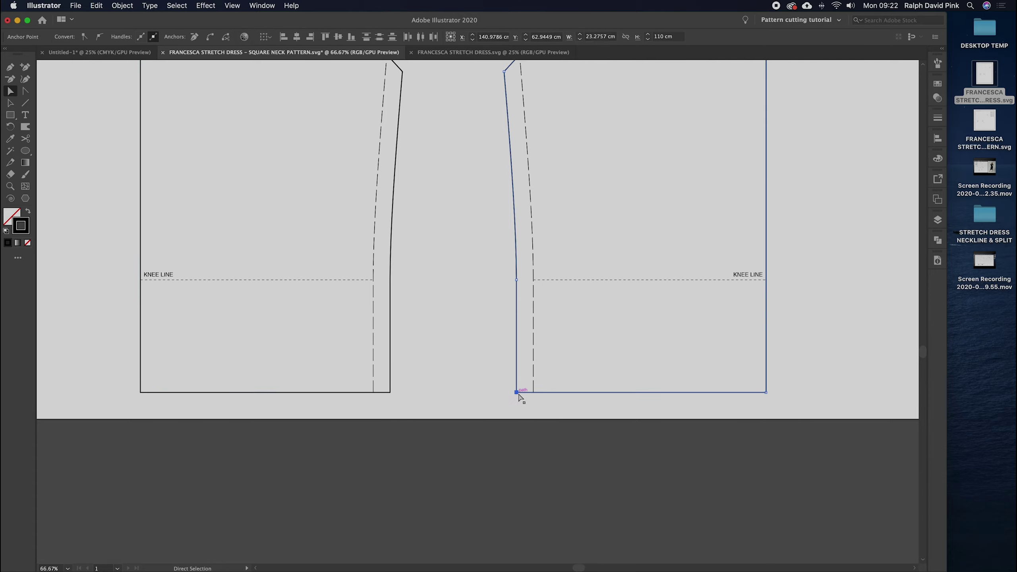
{"action": "right_click", "coordinate": [515, 392]}
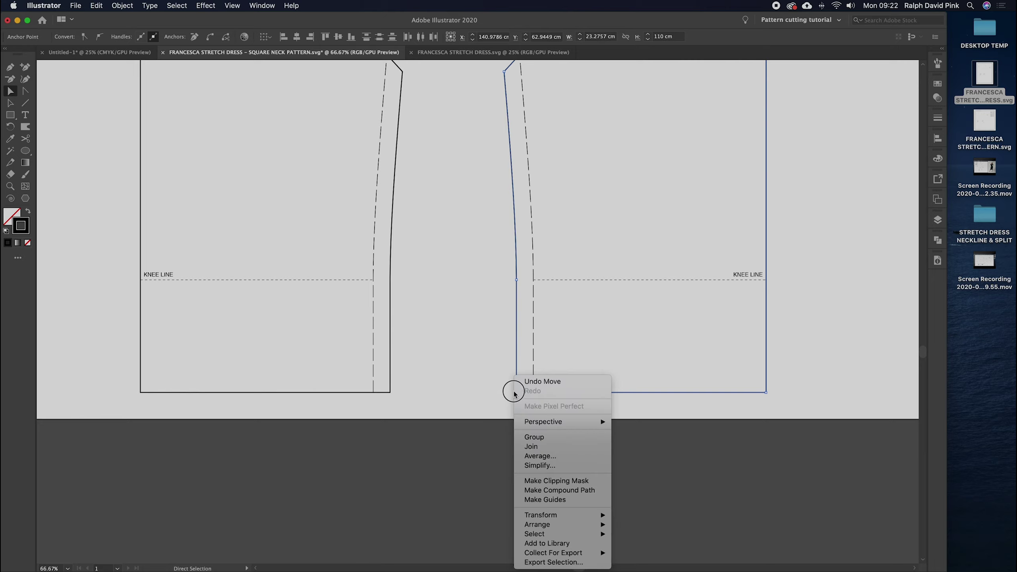
{"action": "left_click", "coordinate": [531, 446]}
{"action": "left_click_drag", "start_coordinate": [408, 386], "coordinate": [388, 407]}
{"action": "right_click", "coordinate": [397, 391]}
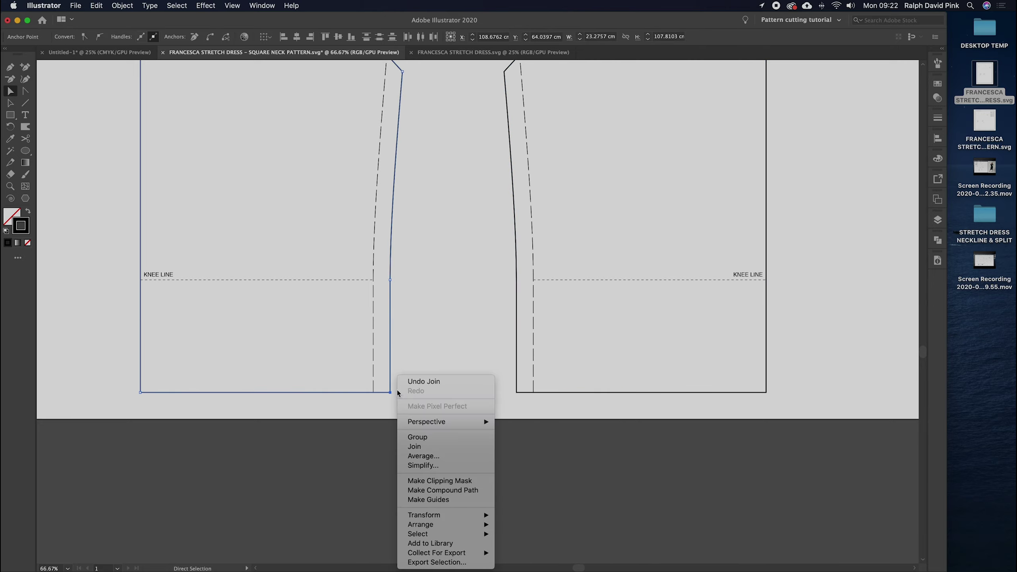
{"action": "left_click", "coordinate": [410, 446]}
{"action": "scroll", "coordinate": [498, 183], "scroll_direction": "up", "scroll_amount": 5}
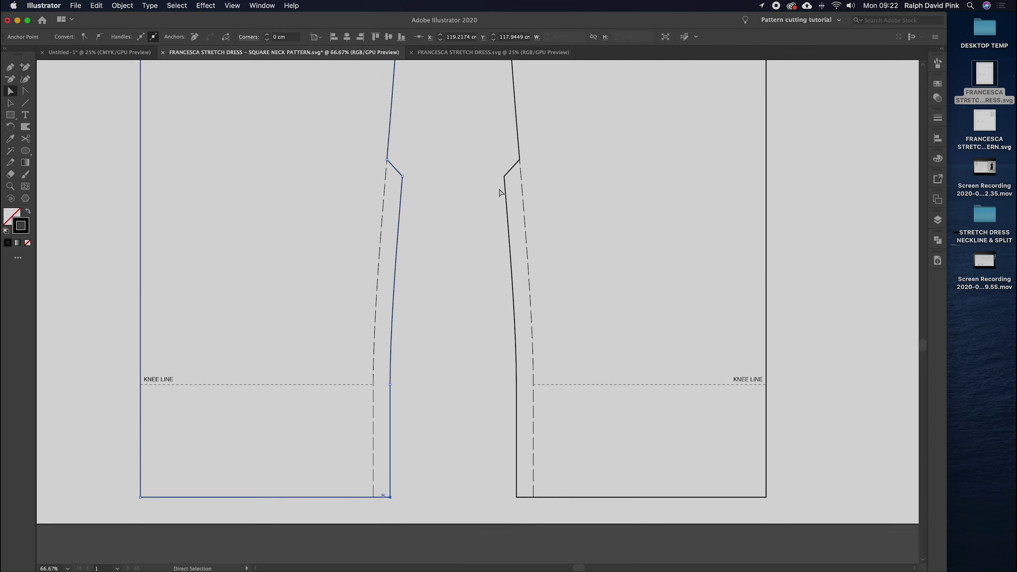
{"action": "left_click", "coordinate": [402, 198]}
Step: Apply the Unite shape mode to the front panel outline around the top of the split
{"action": "scroll", "coordinate": [401, 240], "scroll_direction": "up", "scroll_amount": 4}
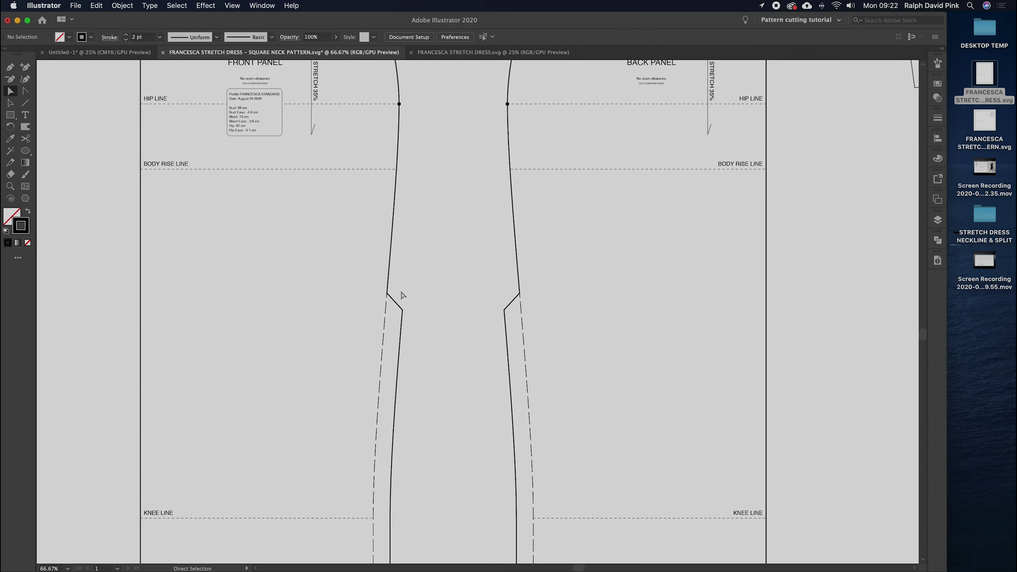
{"action": "left_click_drag", "start_coordinate": [387, 294], "coordinate": [427, 282]}
{"action": "key", "text": "super+z"}
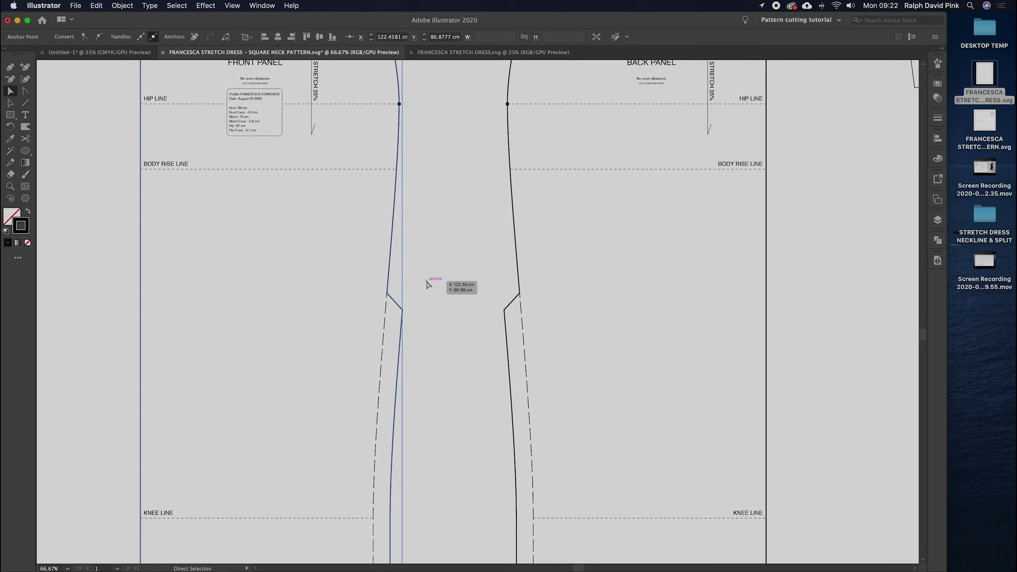
{"action": "left_click_drag", "start_coordinate": [411, 229], "coordinate": [343, 267]}
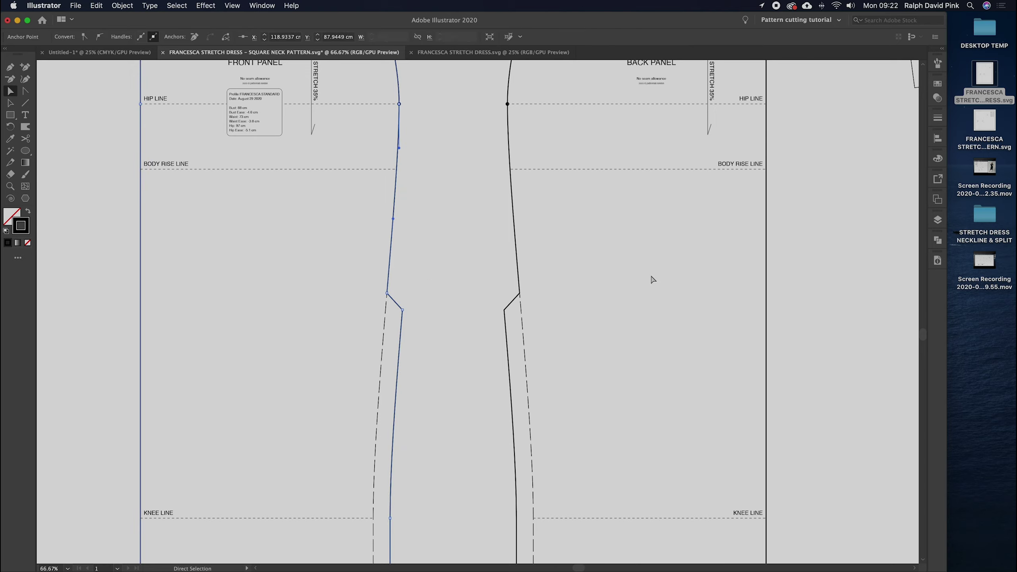
{"action": "left_click", "coordinate": [937, 241]}
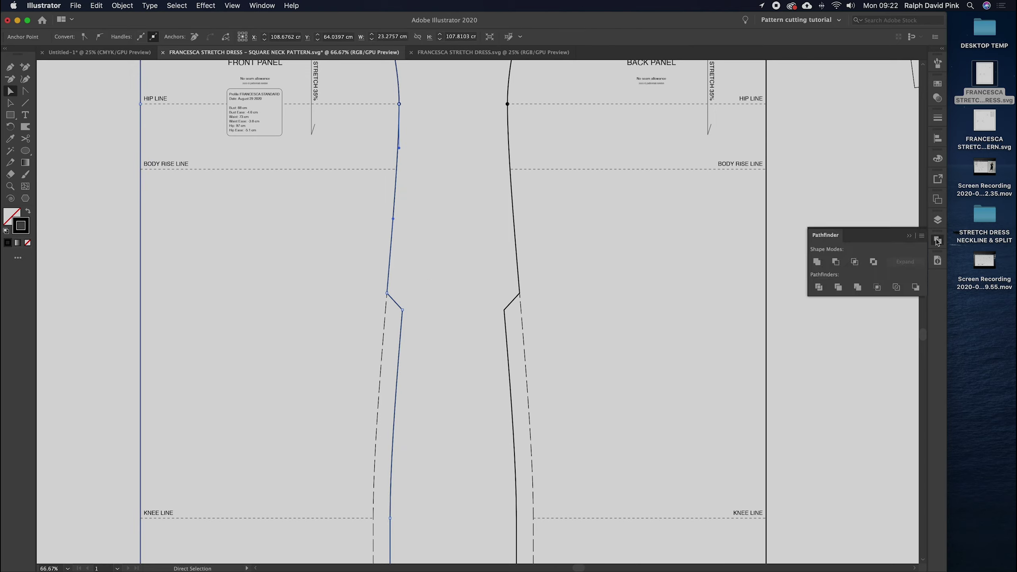
{"action": "left_click", "coordinate": [815, 264]}
Step: Test the connection at the top of the front split by moving its inner point, and undo the move
{"action": "left_click", "coordinate": [457, 306]}
{"action": "left_click_drag", "start_coordinate": [387, 293], "coordinate": [455, 263]}
{"action": "key", "text": "cmd+z"}
{"action": "left_click", "coordinate": [517, 299]}
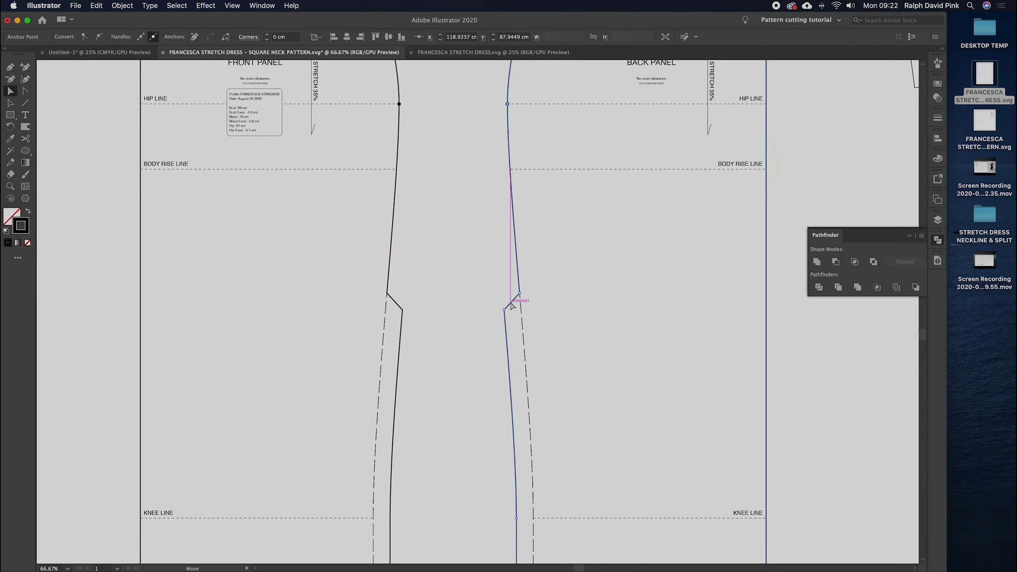
{"action": "left_click", "coordinate": [469, 270]}
Step: Start a text label on the front panel beside the split, between the body rise and knee lines
{"action": "key", "text": "cmd+minus"}
{"action": "key", "text": "cmd+minus"}
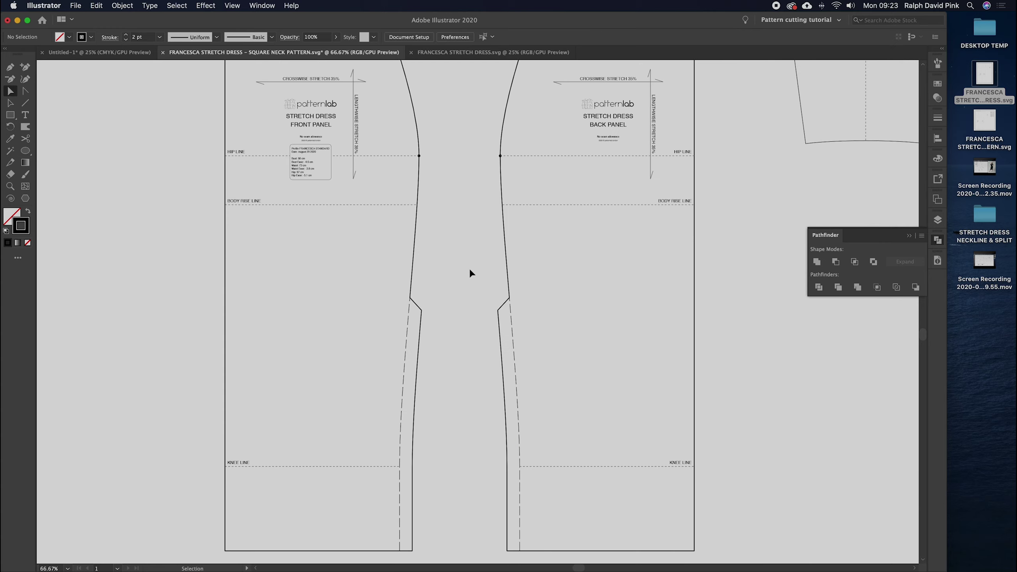
{"action": "left_click_drag", "start_coordinate": [470, 269], "coordinate": [447, 332]}
{"action": "key", "text": "super+minus"}
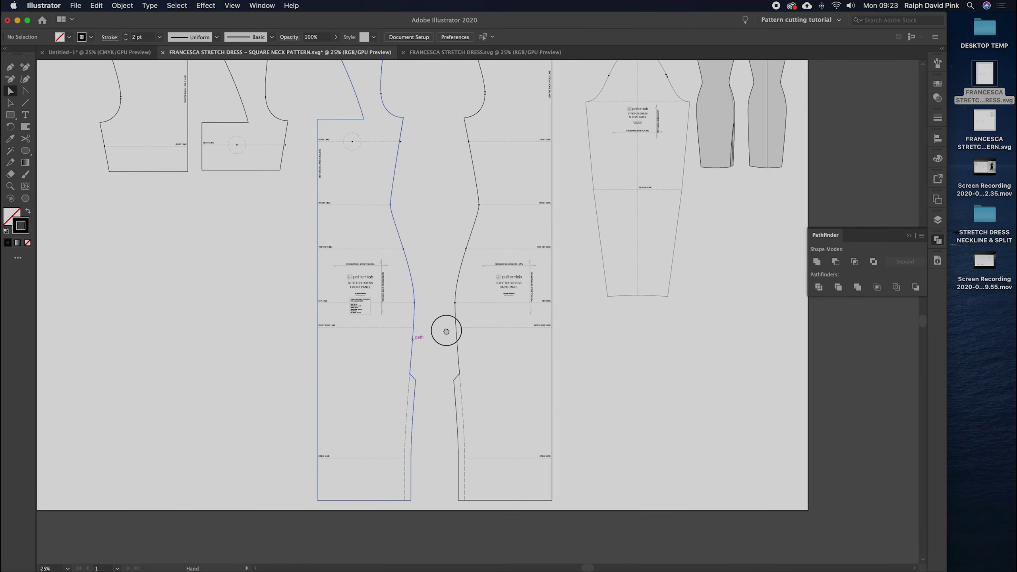
{"action": "key", "text": "super+plus"}
{"action": "key", "text": "super+plus"}
{"action": "left_click_drag", "start_coordinate": [470, 380], "coordinate": [618, 229]}
{"action": "key", "text": "t"}
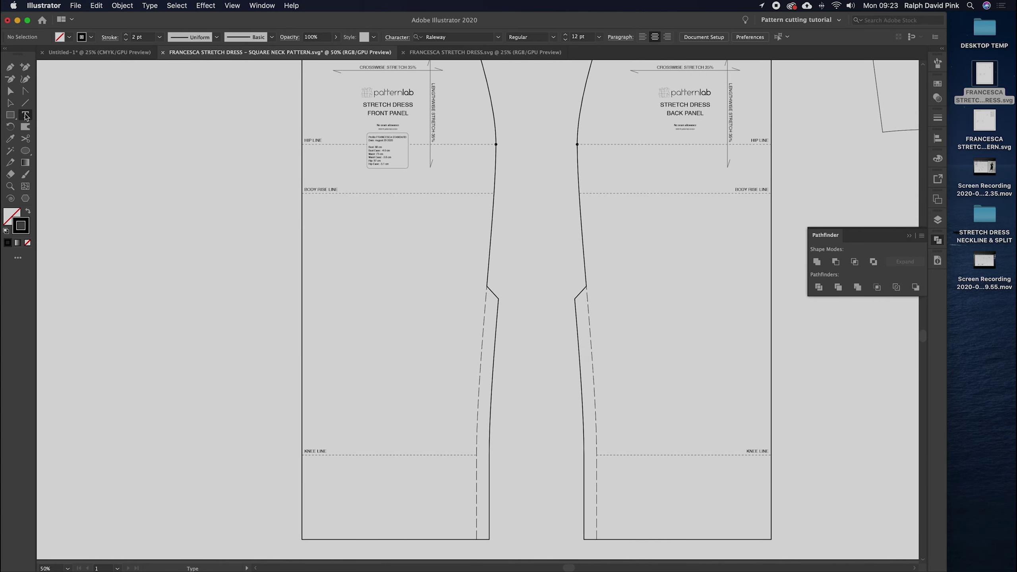
{"action": "left_click", "coordinate": [431, 339]}
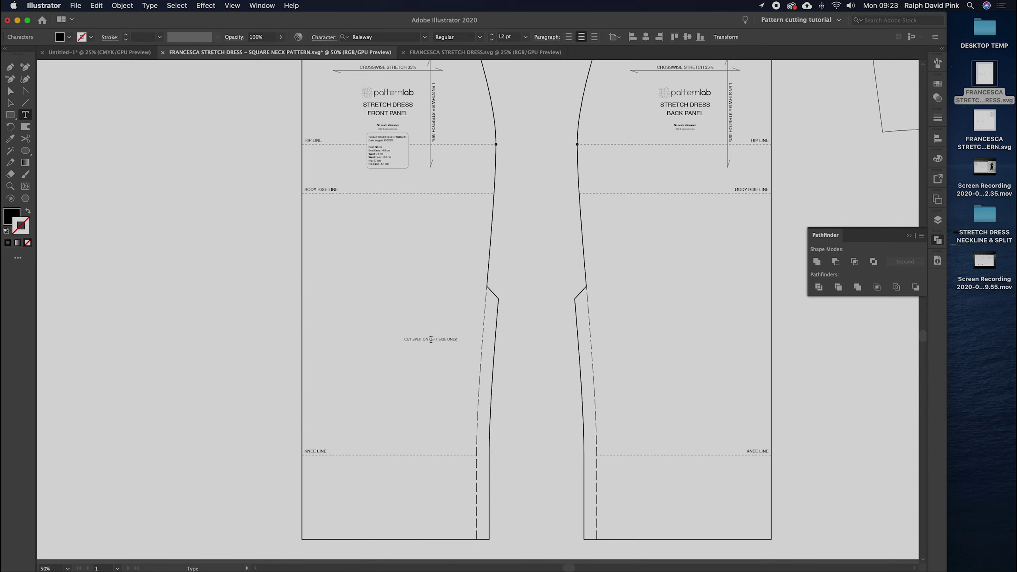
Step: Check the side split in the Stretch-dress-1.jpg reference photo in Preview and return to the pattern in Illustrator
{"action": "left_click", "coordinate": [10, 91]}
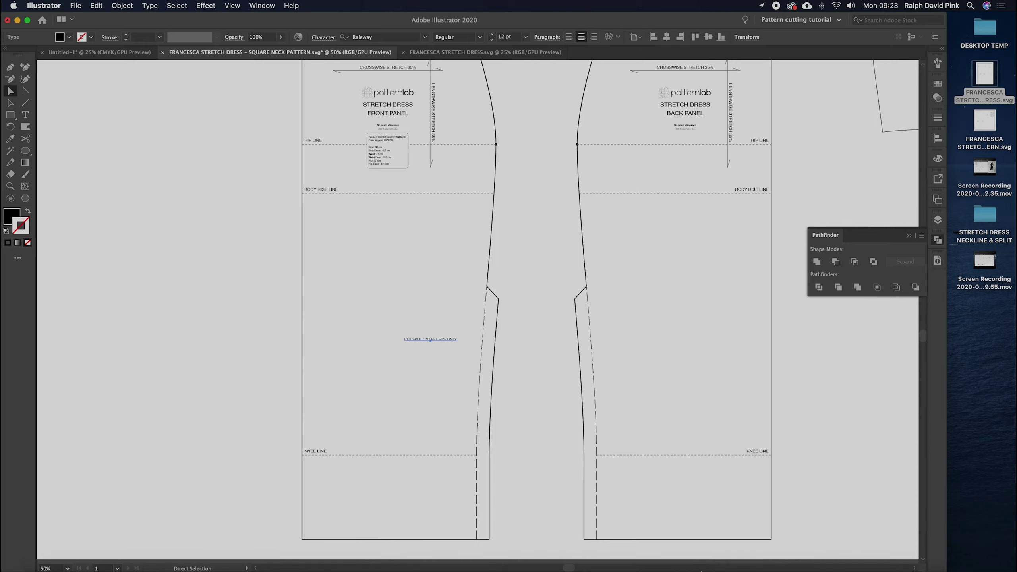
{"action": "mouse_move", "coordinate": [806, 558]}
{"action": "left_click", "coordinate": [916, 553]}
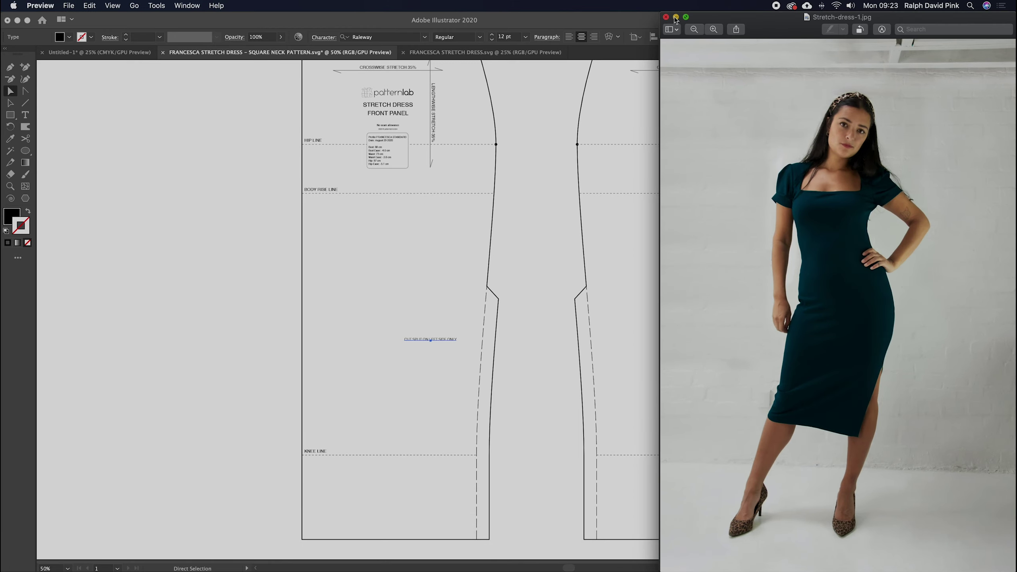
{"action": "left_click", "coordinate": [440, 322]}
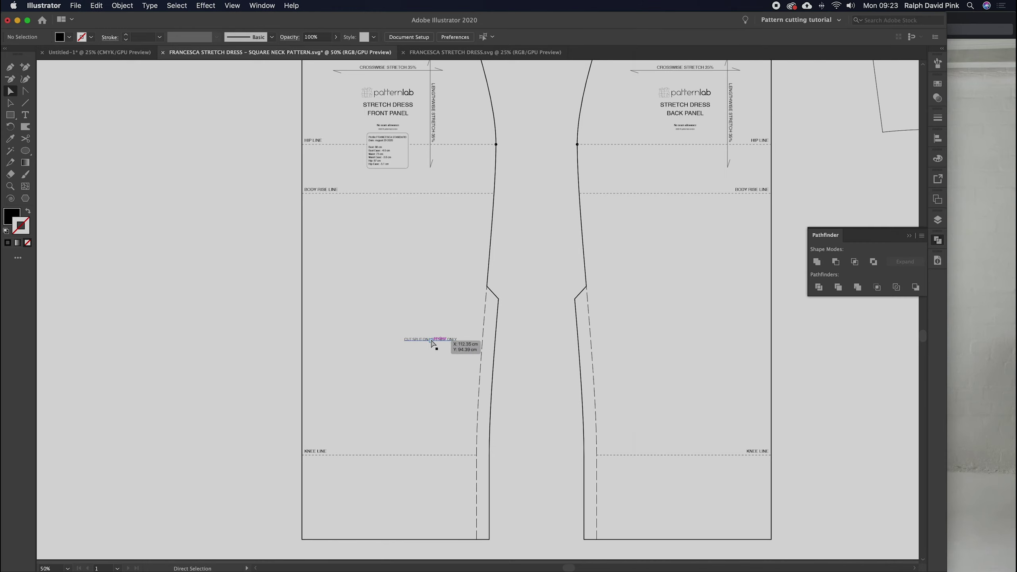
Step: Break the front panel's split label onto two lines after the words "CUT SPLIT ON"
{"action": "key", "text": "t"}
{"action": "key", "text": "BackSpace"}
{"action": "key", "text": "Return"}
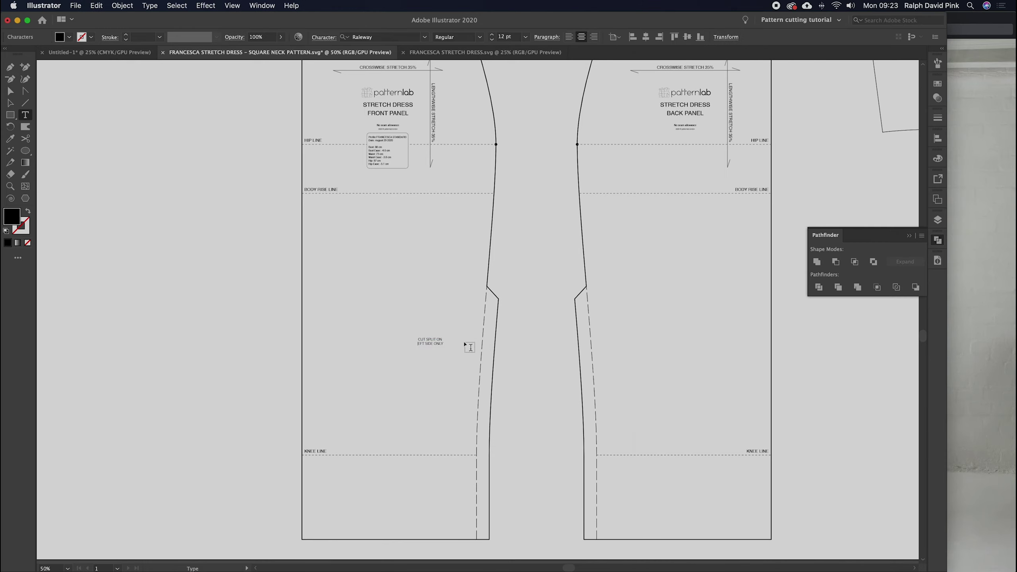
Step: Place the split label beside the front panel's dashed split line and a copy beside the back panel's
{"action": "left_click", "coordinate": [11, 91]}
{"action": "left_click", "coordinate": [573, 33]}
{"action": "left_click_drag", "start_coordinate": [418, 342], "coordinate": [608, 352]}
{"action": "left_click", "coordinate": [648, 311]}
Step: Close the Pathfinder palette and the Stretch-dress-1.jpg reference photo
{"action": "left_click", "coordinate": [909, 235]}
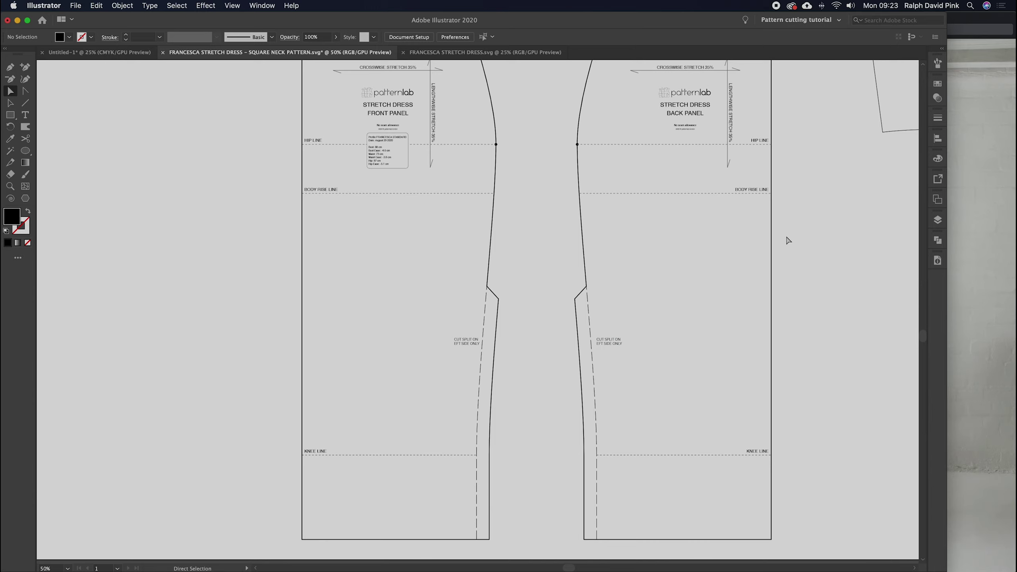
{"action": "left_click", "coordinate": [978, 112]}
{"action": "left_click", "coordinate": [666, 17]}
{"action": "left_click", "coordinate": [614, 221]}
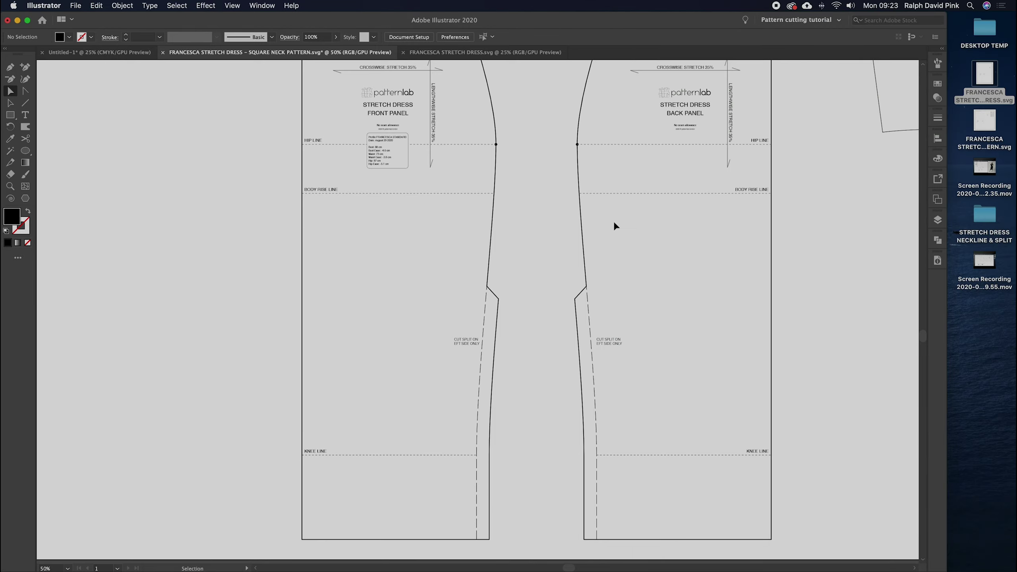
Step: Move the hem edges of the front and back panels down by 1.5 cm, with 0 cm horizontal movement
{"action": "key", "text": "super+minus"}
{"action": "left_click_drag", "start_coordinate": [625, 261], "coordinate": [611, 375]}
{"action": "key", "text": "a"}
{"action": "mouse_move", "coordinate": [616, 274]}
{"action": "left_mouse_down"}
{"action": "mouse_move", "coordinate": [613, 343]}
{"action": "mouse_move", "coordinate": [618, 292]}
{"action": "left_mouse_up"}
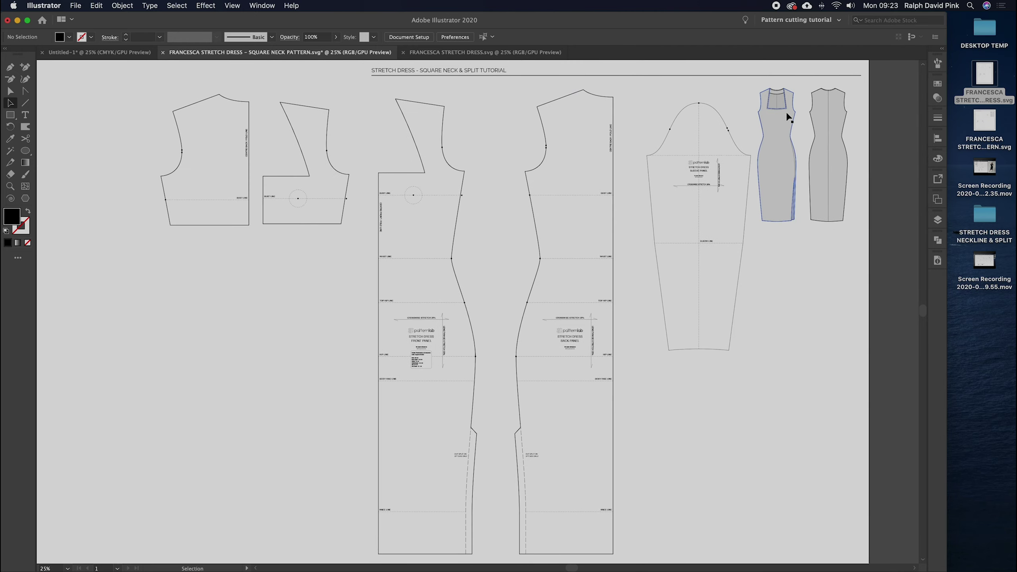
{"action": "left_click_drag", "start_coordinate": [616, 421], "coordinate": [640, 386]}
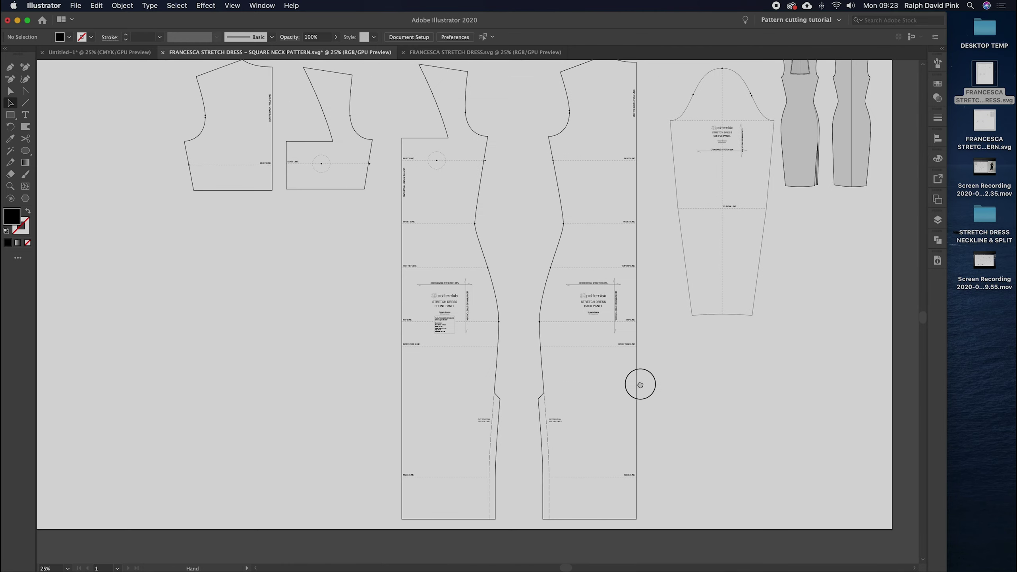
{"action": "left_click_drag", "start_coordinate": [517, 452], "coordinate": [478, 411]}
{"action": "key", "text": "a"}
{"action": "left_click", "coordinate": [486, 359]}
{"action": "key", "text": "super+equal"}
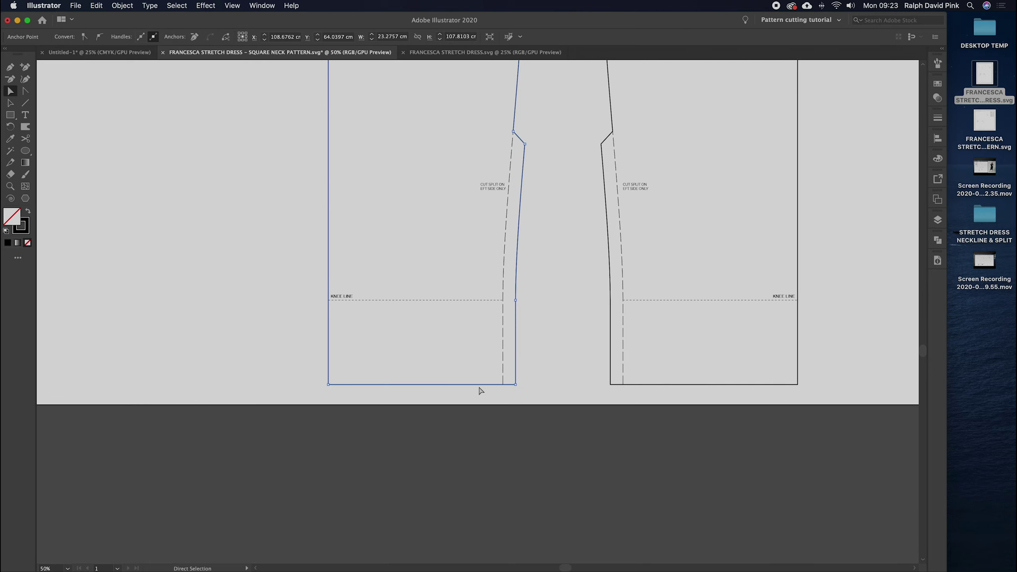
{"action": "left_click", "coordinate": [536, 332]}
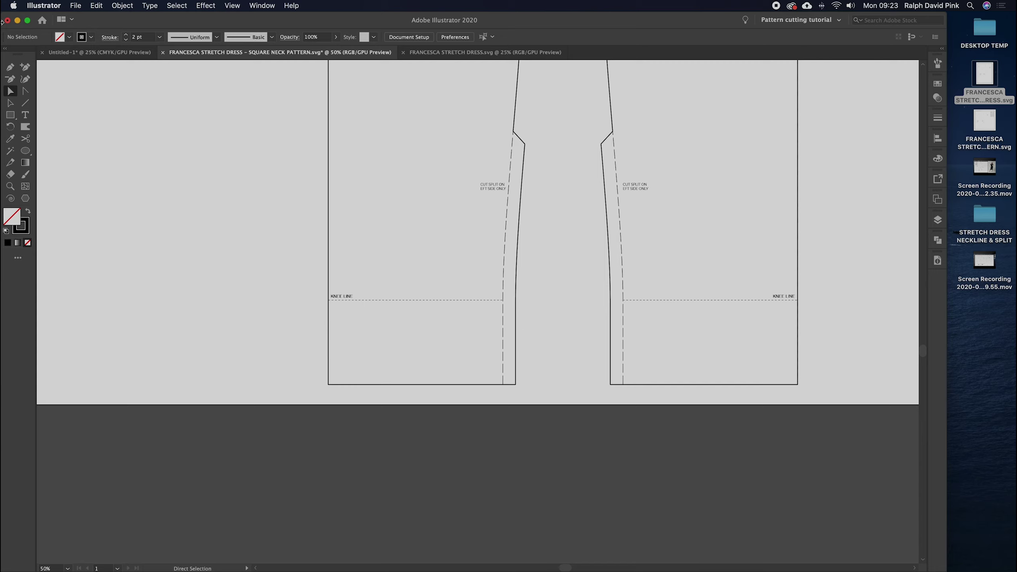
{"action": "left_click", "coordinate": [431, 385]}
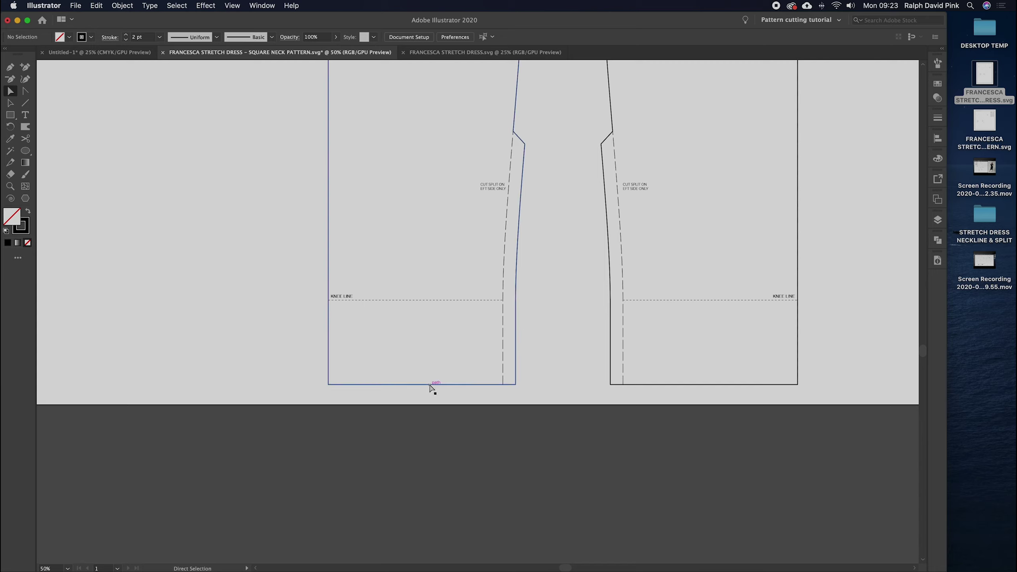
{"action": "left_click", "coordinate": [689, 385], "text": "shift"}
{"action": "key", "text": "Return"}
{"action": "type", "text": "0"}
{"action": "key", "text": "Tab"}
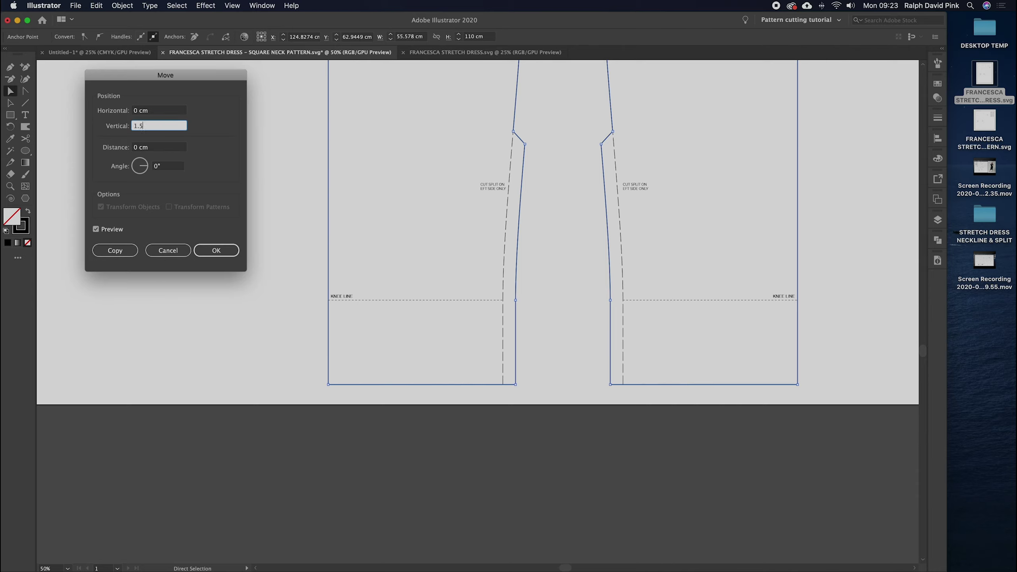
{"action": "left_click", "coordinate": [217, 251]}
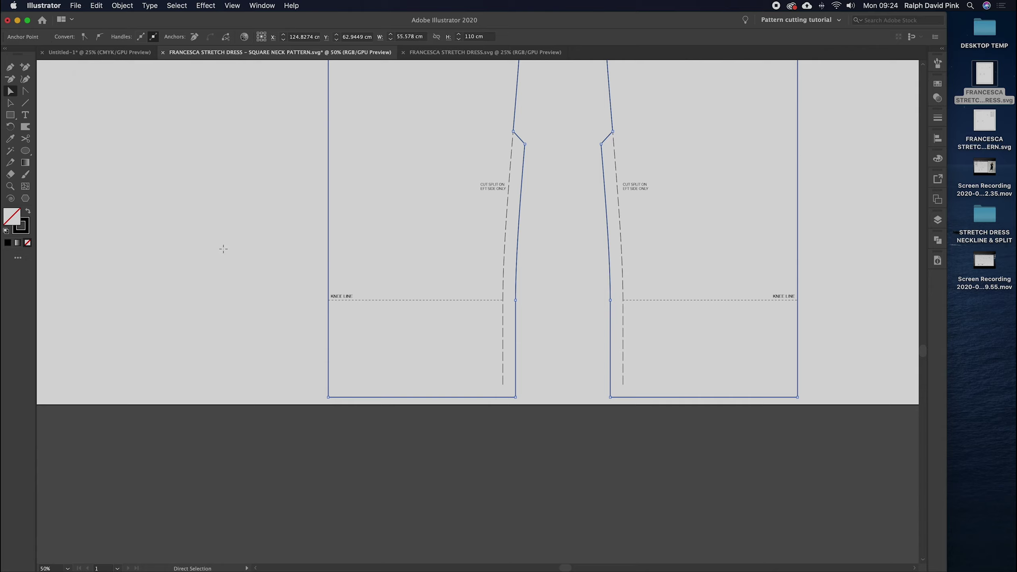
{"action": "left_click", "coordinate": [572, 379]}
{"action": "left_click_drag", "start_coordinate": [572, 378], "coordinate": [543, 351]}
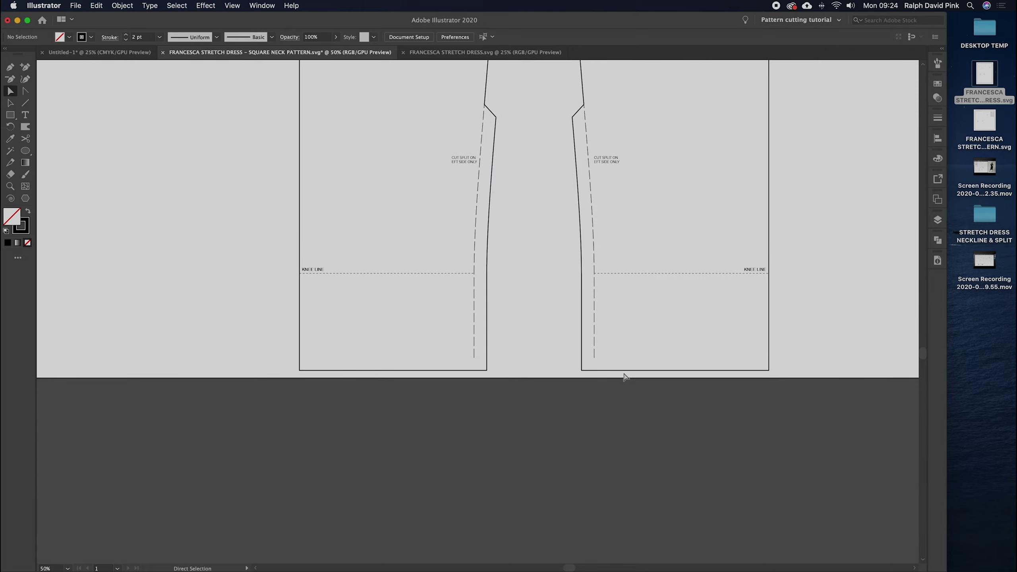
{"action": "left_click", "coordinate": [10, 66]}
{"action": "left_click", "coordinate": [594, 358]}
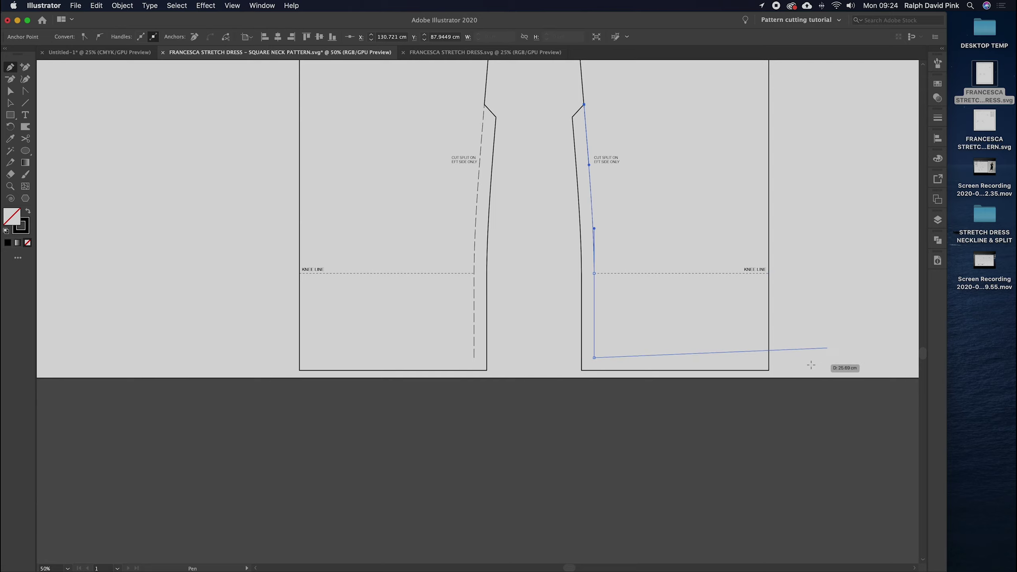
{"action": "key", "text": "Escape"}
{"action": "key", "text": "a"}
{"action": "left_click", "coordinate": [633, 347]}
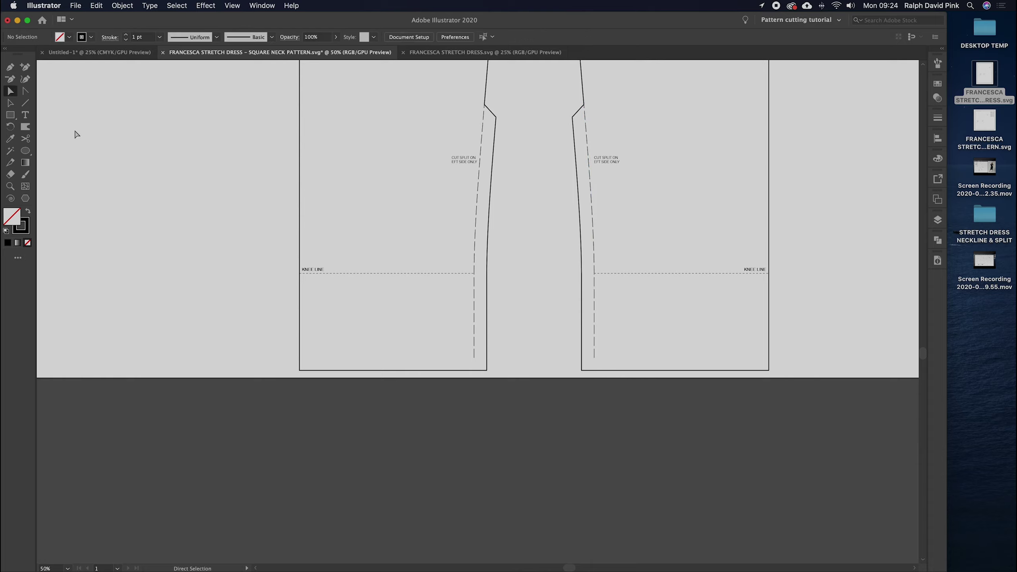
Step: Extend the back panel's dashed split line horizontally to the centre back as a hem fold line about 20.7 cm long
{"action": "left_click", "coordinate": [10, 69]}
{"action": "left_click", "coordinate": [594, 358]}
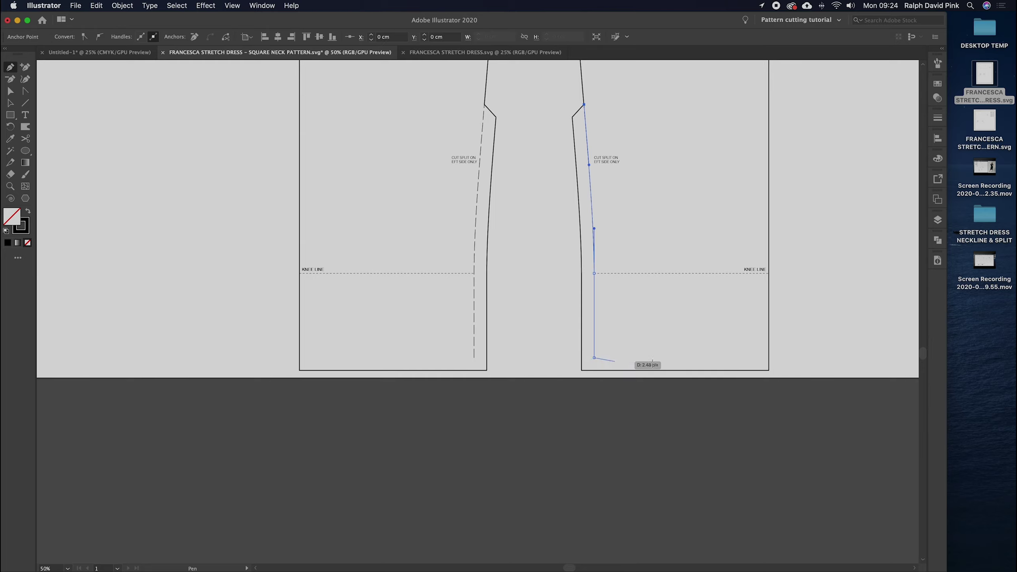
{"action": "left_click", "coordinate": [594, 358]}
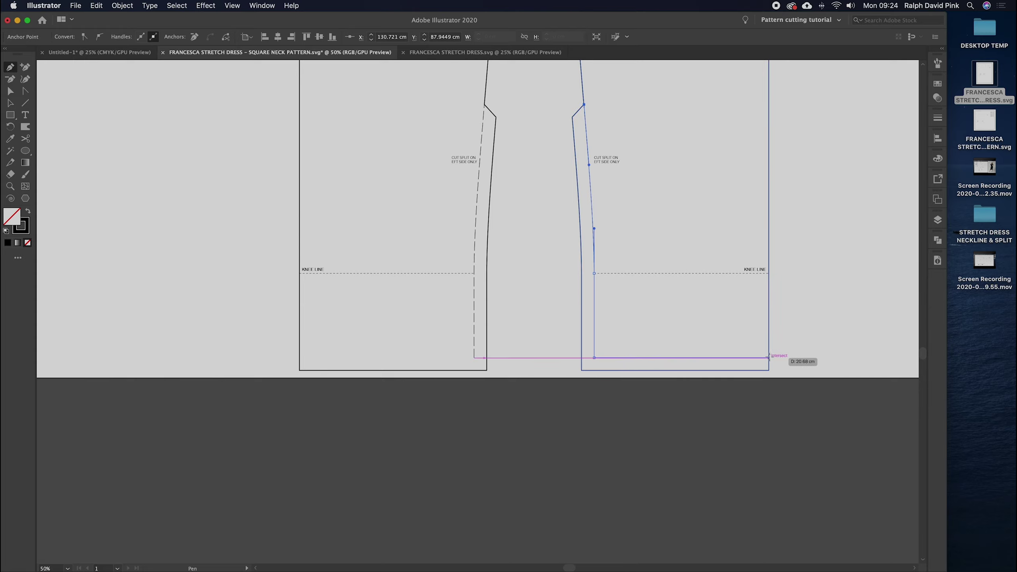
{"action": "left_click", "coordinate": [769, 357]}
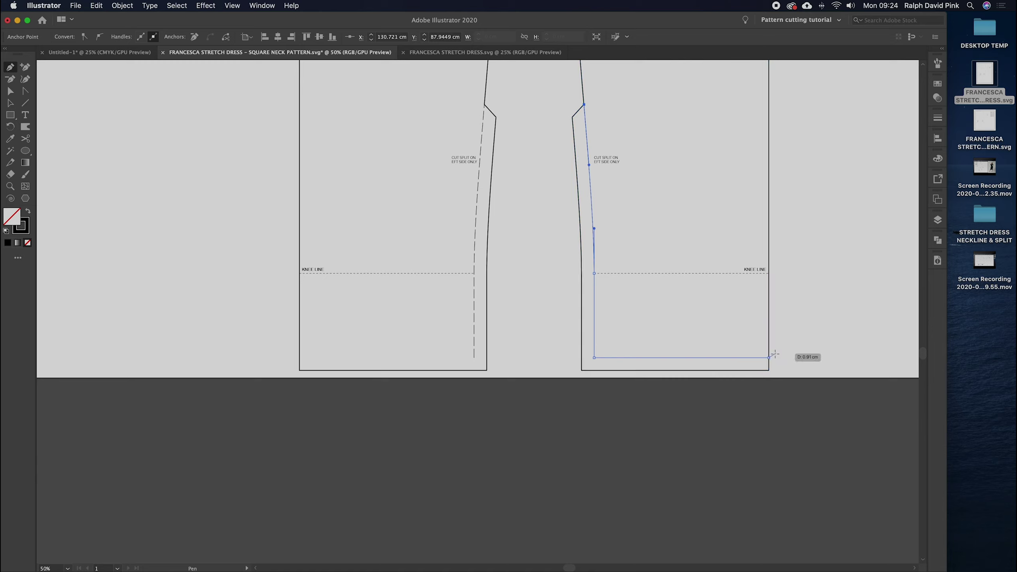
{"action": "left_click", "coordinate": [11, 92]}
{"action": "left_click", "coordinate": [199, 156]}
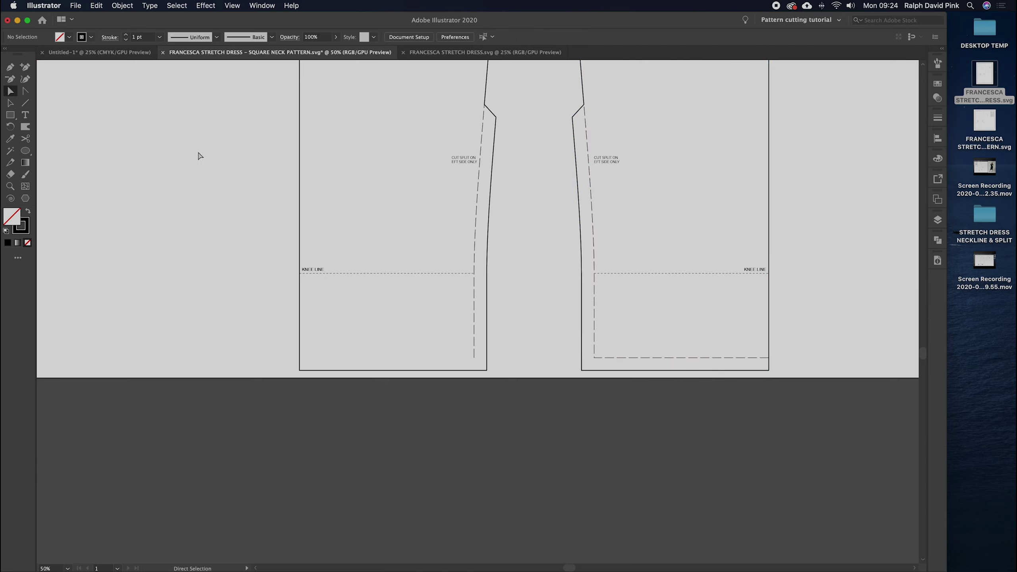
Step: Extend the front panel's dashed split line horizontally to the centre front as a matching hem fold line
{"action": "left_click", "coordinate": [10, 68]}
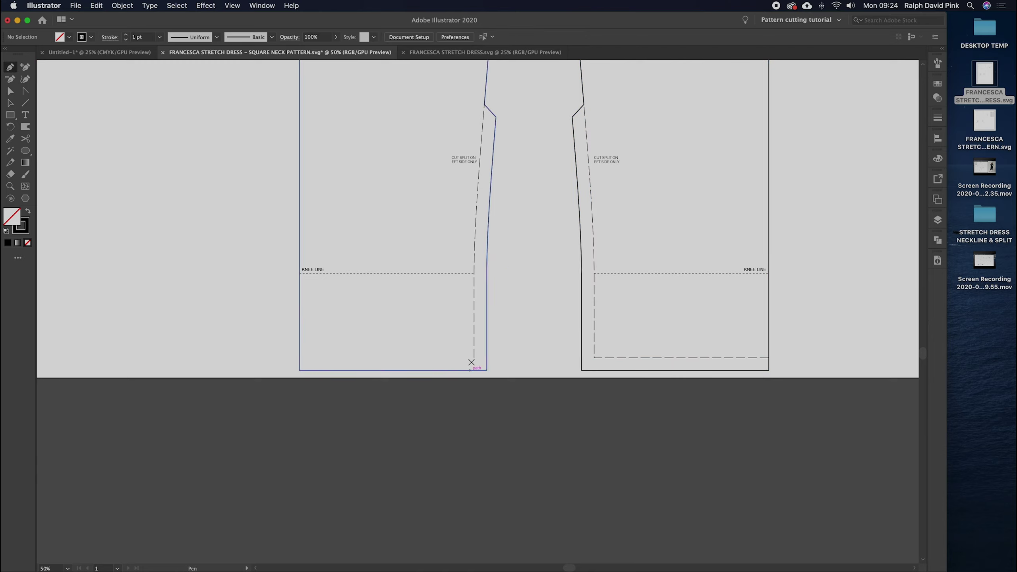
{"action": "left_click", "coordinate": [474, 357]}
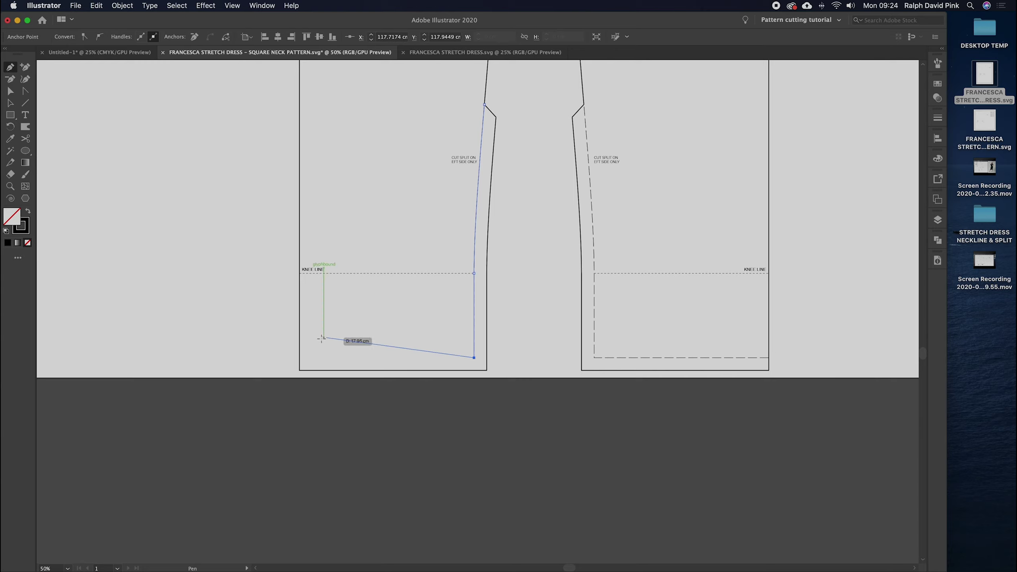
{"action": "left_click", "coordinate": [300, 357]}
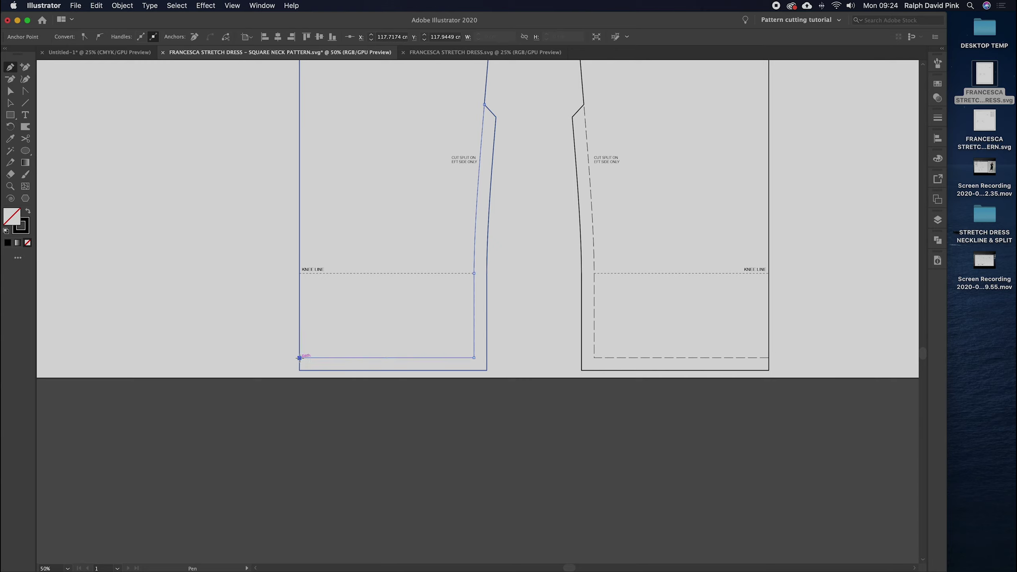
{"action": "left_click", "coordinate": [11, 91]}
{"action": "left_click", "coordinate": [404, 257]}
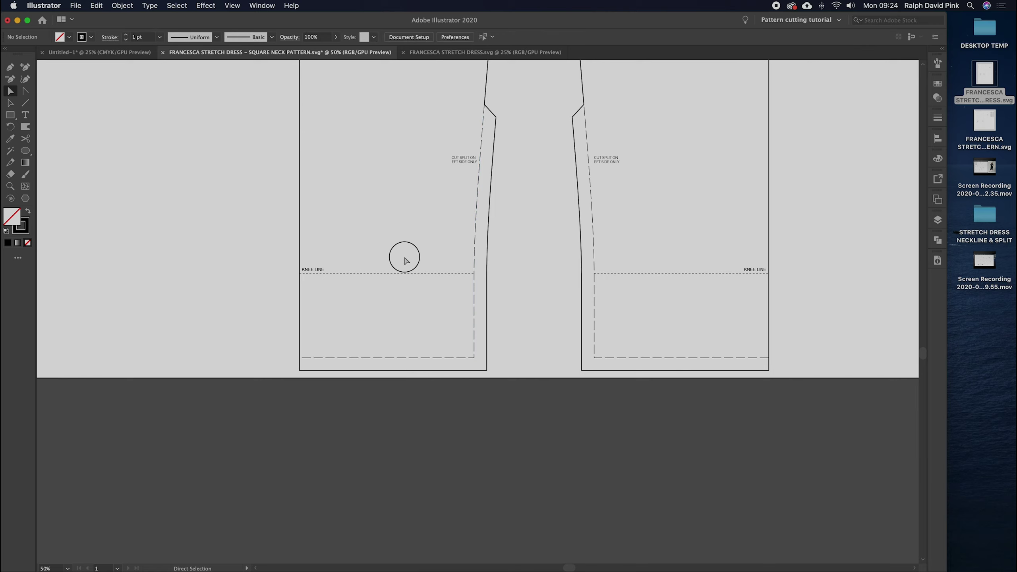
Step: Match the sleeve outline's stroke to the 2 pt dress panel outline using the Eyedropper
{"action": "key", "text": "super+minus"}
{"action": "key", "text": "space"}
{"action": "left_click_drag", "start_coordinate": [622, 246], "coordinate": [567, 382]}
{"action": "left_click_drag", "start_coordinate": [544, 308], "coordinate": [568, 411]}
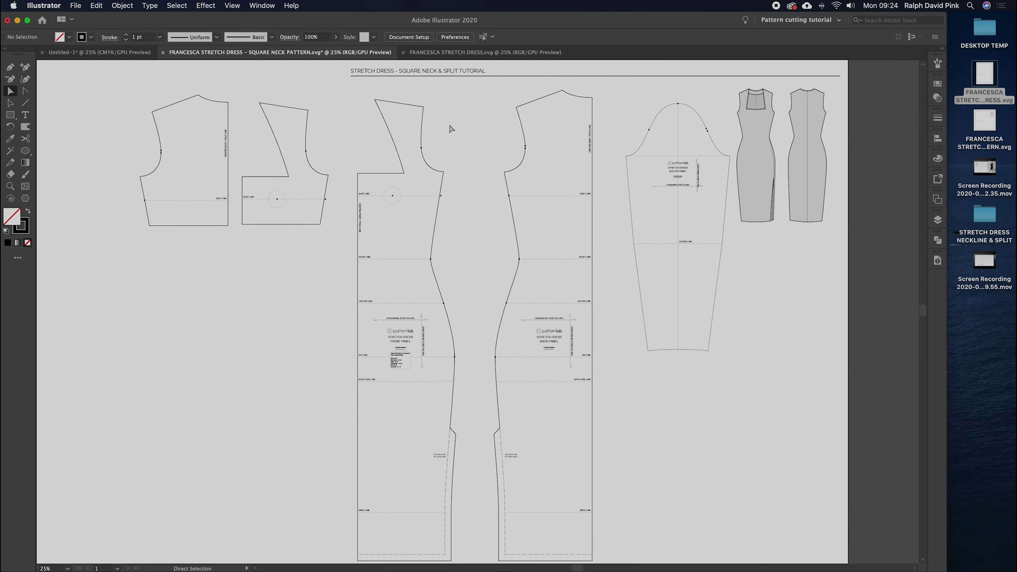
{"action": "left_click", "coordinate": [661, 114]}
{"action": "key", "text": "i"}
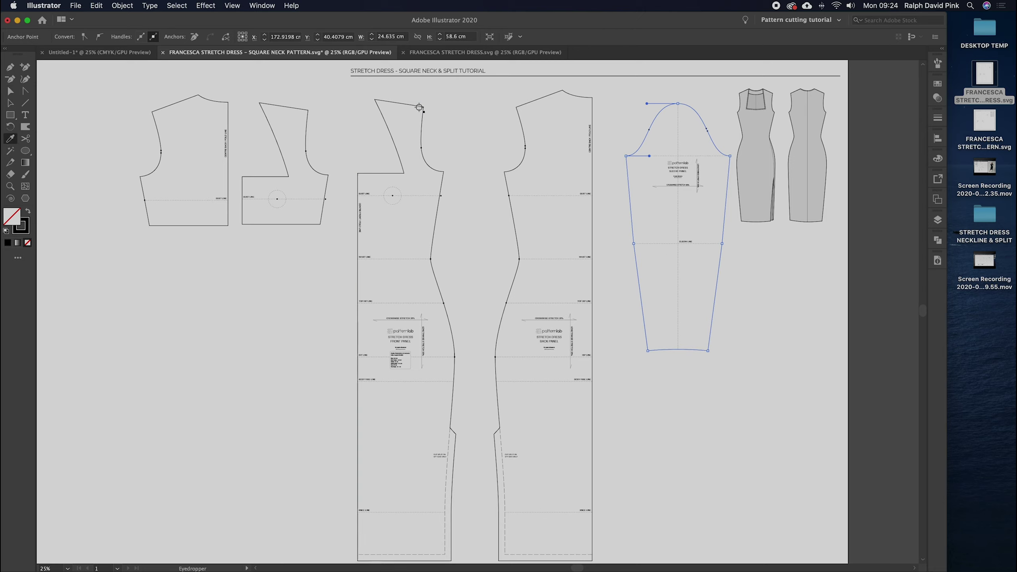
{"action": "key", "text": "a"}
{"action": "left_click", "coordinate": [645, 115]}
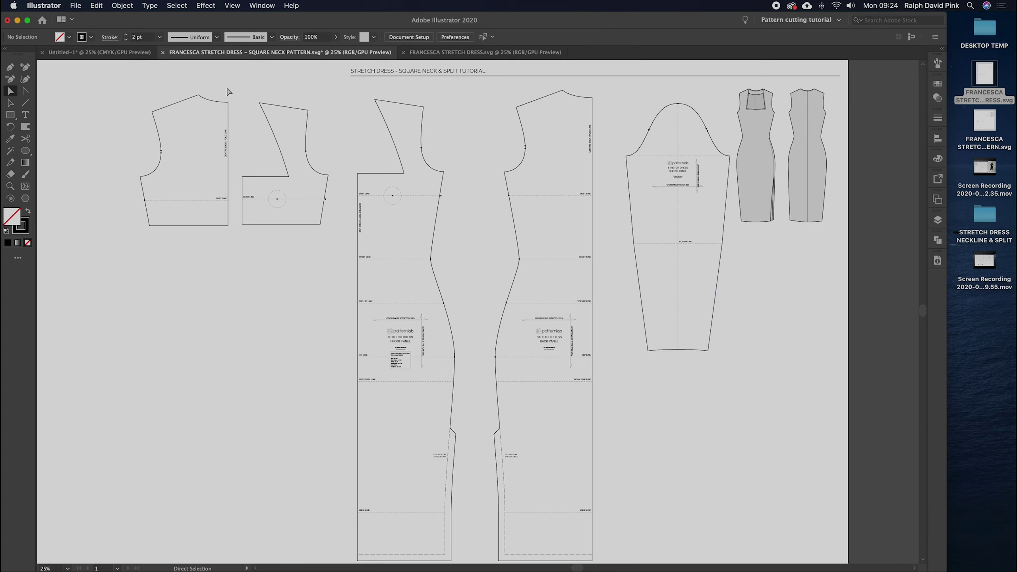
Step: Offset the outlines of all pattern pieces, including the sleeve, by 0.7 cm with Miter joins and a miter limit of 4
{"action": "left_click_drag", "start_coordinate": [272, 106], "coordinate": [668, 110]}
{"action": "left_click", "coordinate": [122, 5]}
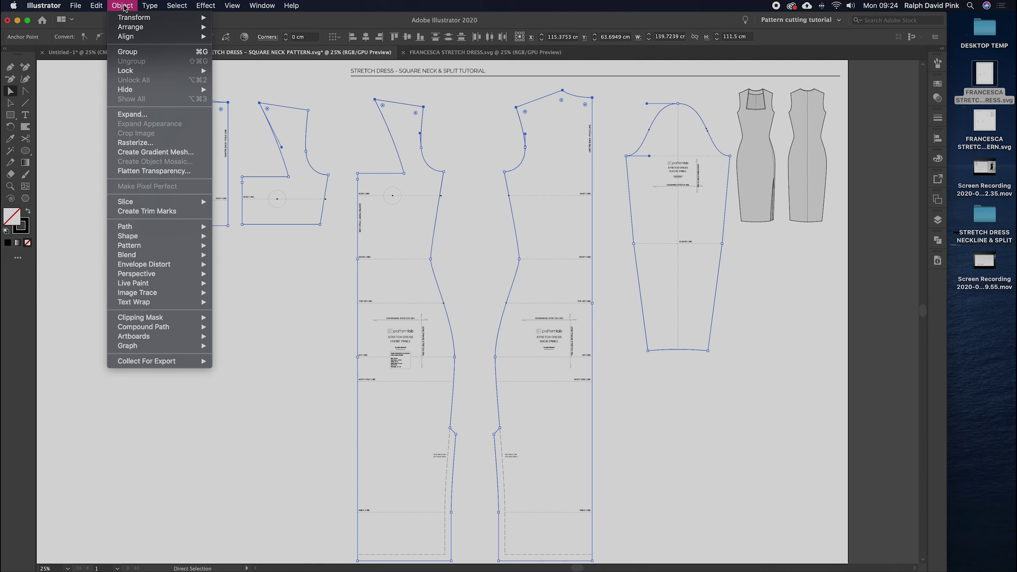
{"action": "mouse_move", "coordinate": [180, 227]}
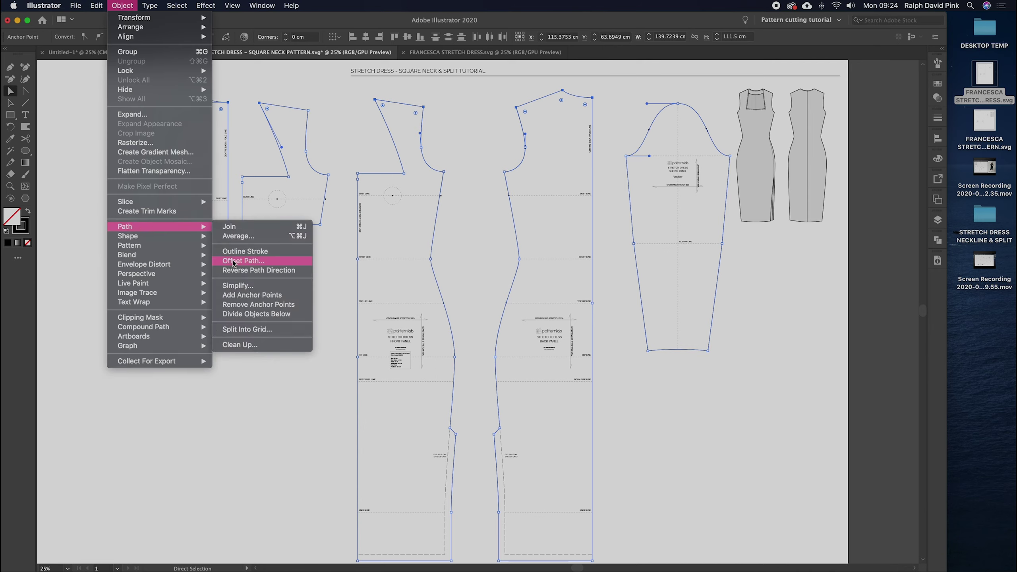
{"action": "left_click", "coordinate": [243, 260]}
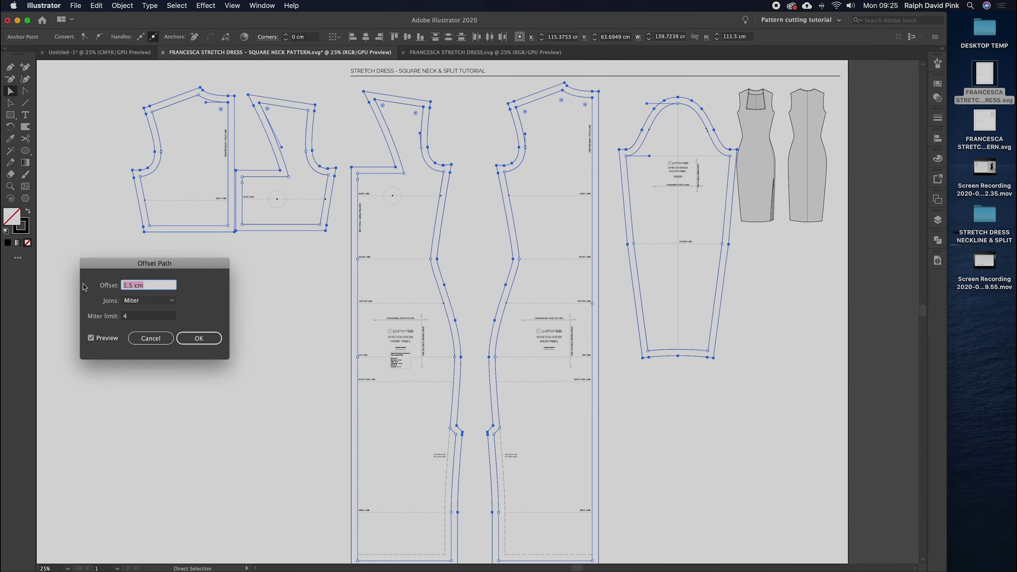
{"action": "type", "text": "0.7"}
{"action": "left_click", "coordinate": [145, 317]}
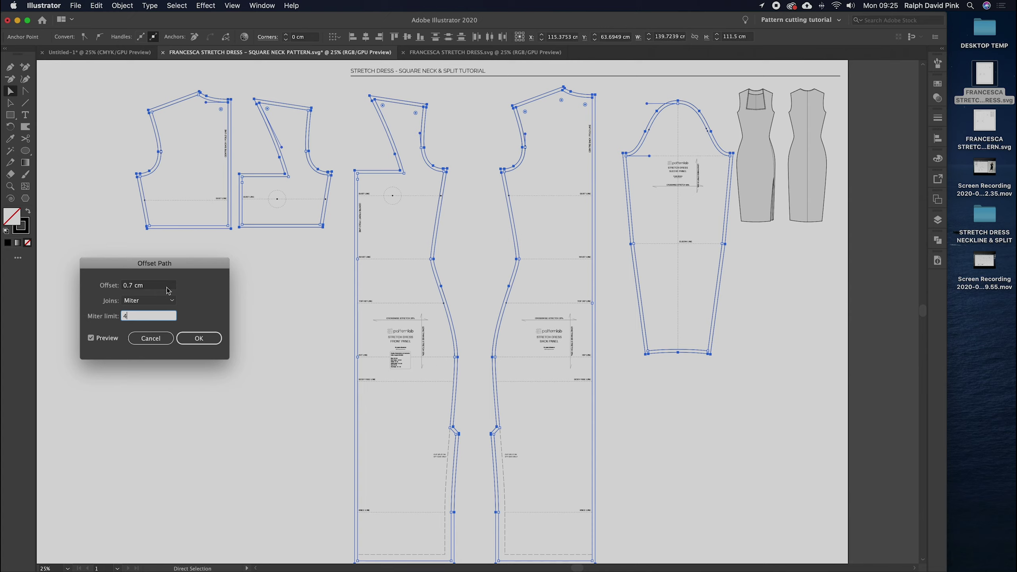
{"action": "left_click", "coordinate": [198, 339]}
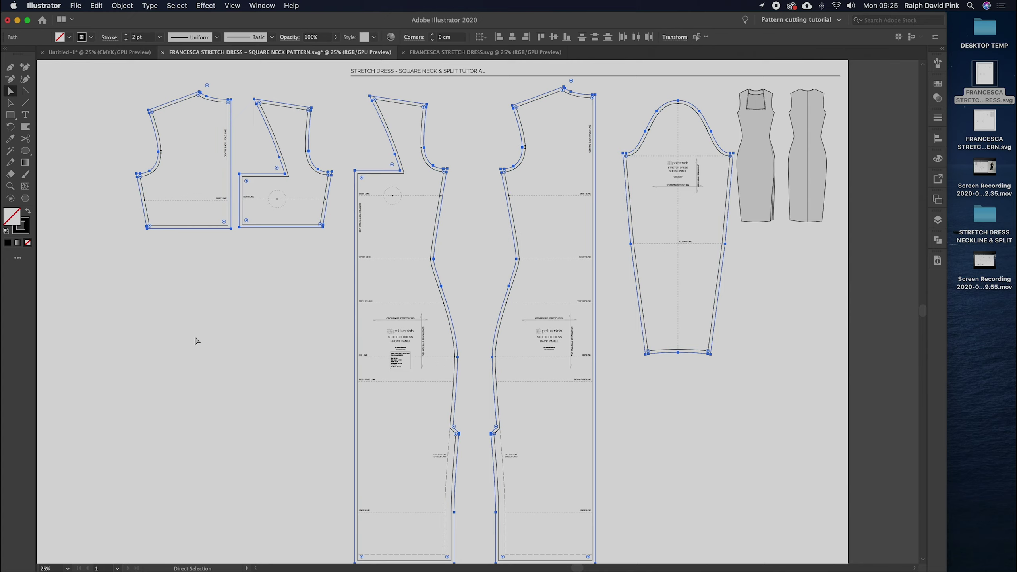
Step: Examine the offset seam allowance around the short bodice pieces and the upper front panel
{"action": "left_click", "coordinate": [359, 137]}
{"action": "key", "text": "super+minus"}
{"action": "key", "text": "super+plus"}
{"action": "key", "text": "super+plus"}
{"action": "key", "text": "super+plus"}
{"action": "key", "text": "super+plus"}
{"action": "left_click_drag", "start_coordinate": [374, 162], "coordinate": [538, 355]}
{"action": "left_click_drag", "start_coordinate": [406, 235], "coordinate": [574, 415]}
{"action": "left_click_drag", "start_coordinate": [386, 171], "coordinate": [521, 208]}
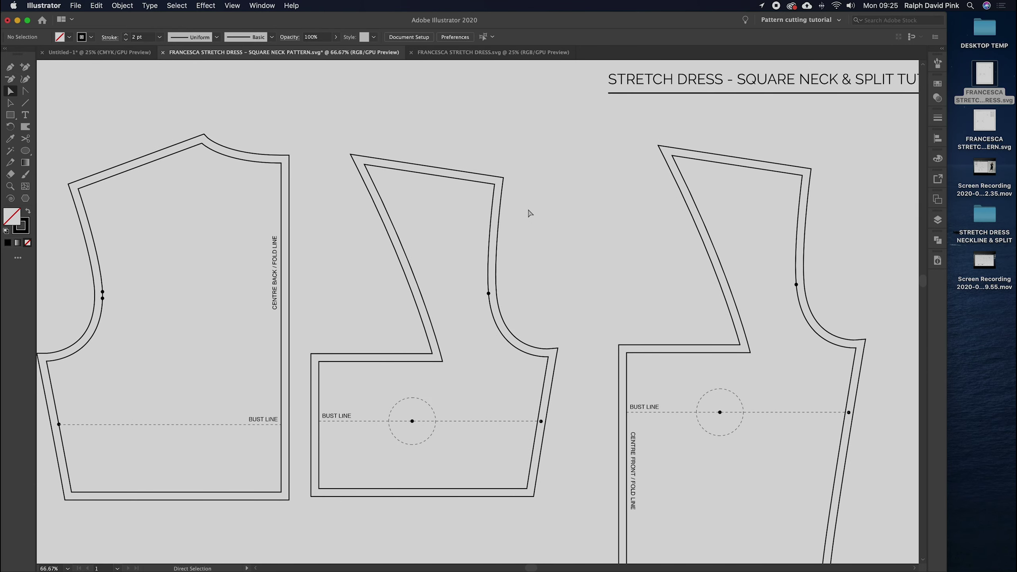
{"action": "left_click", "coordinate": [203, 154]}
{"action": "left_click", "coordinate": [427, 173], "text": "shift"}
{"action": "left_click", "coordinate": [703, 162], "text": "shift"}
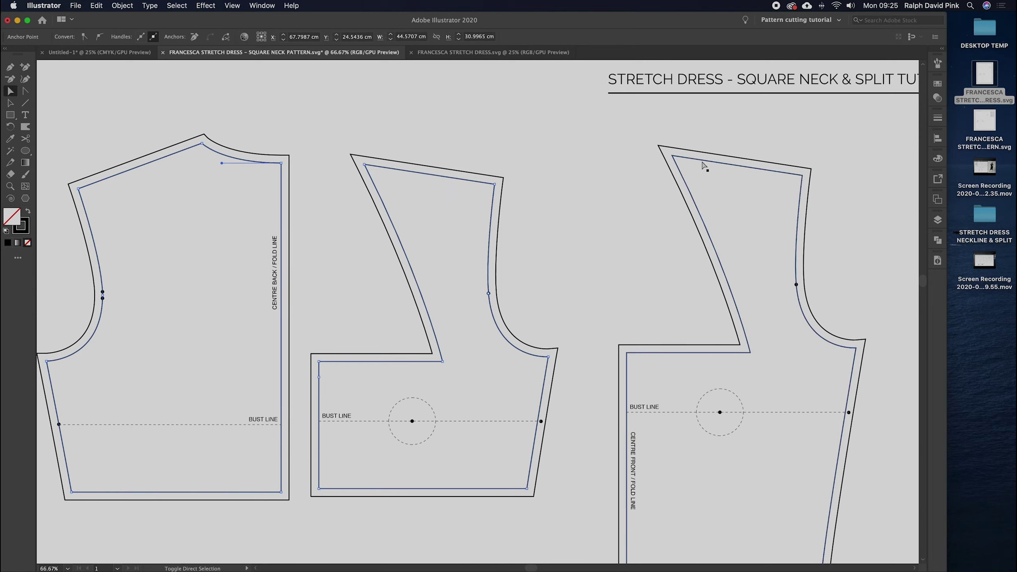
{"action": "left_click", "coordinate": [593, 220]}
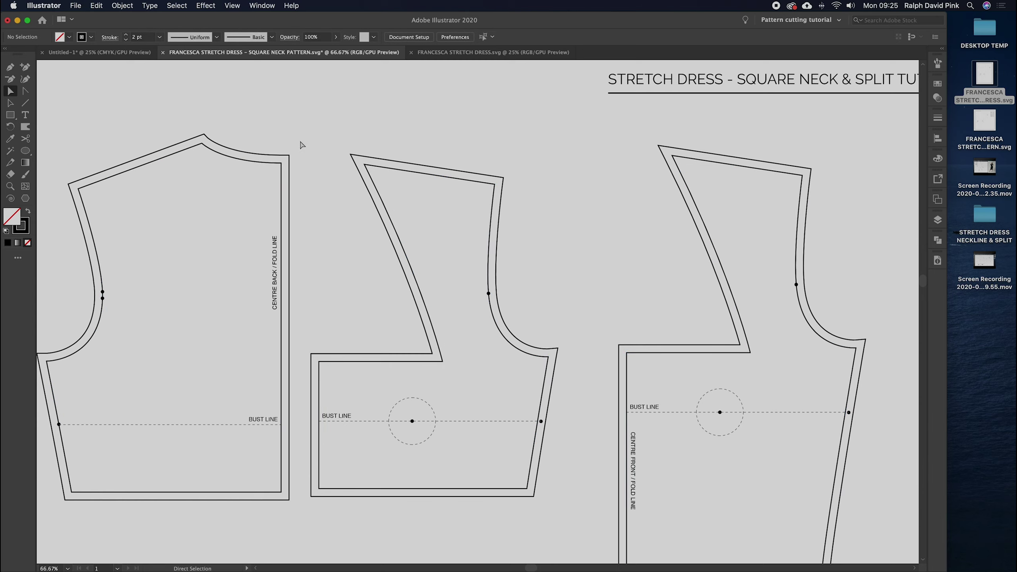
Step: Set the inner stitch outlines of the short bodice pieces, front panel, back panel and sleeve to a 1 pt stroke
{"action": "left_click", "coordinate": [245, 164]}
{"action": "left_click", "coordinate": [494, 188], "text": "shift"}
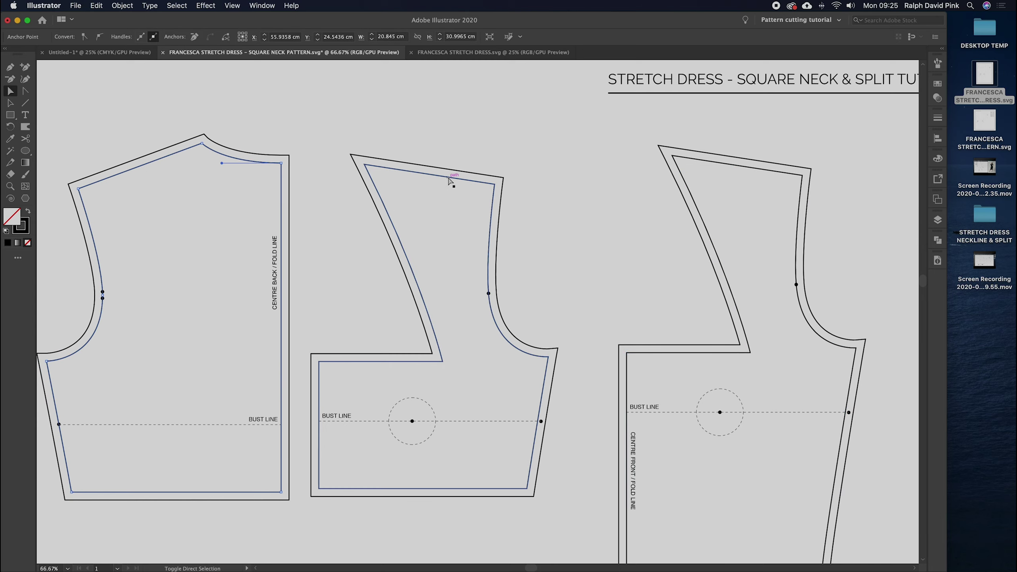
{"action": "left_click", "coordinate": [745, 167], "text": "shift"}
{"action": "left_click_drag", "start_coordinate": [810, 274], "coordinate": [300, 284]}
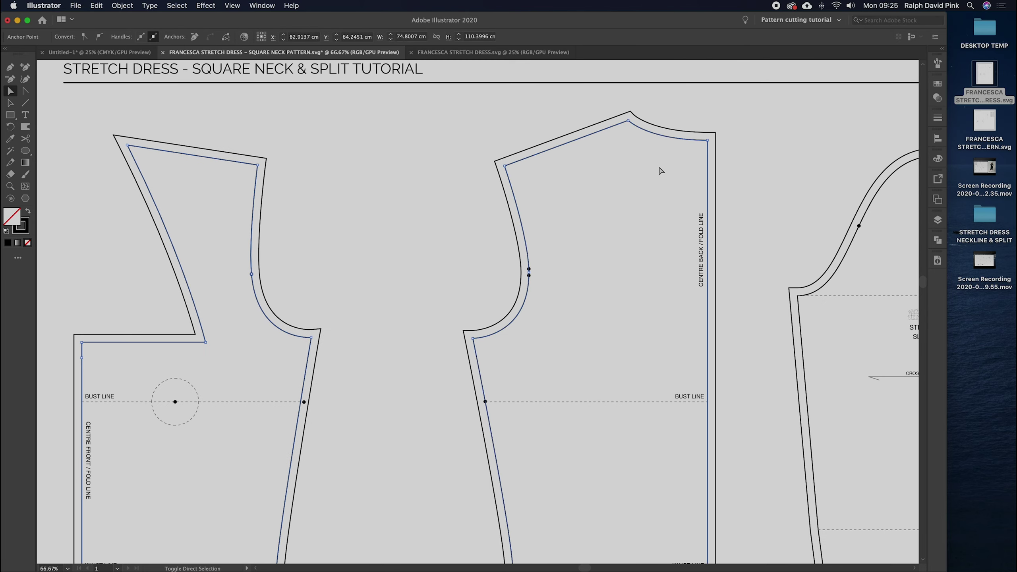
{"action": "scroll", "coordinate": [620, 159], "scroll_direction": "right", "scroll_amount": 8}
{"action": "left_click", "coordinate": [613, 154], "text": "shift"}
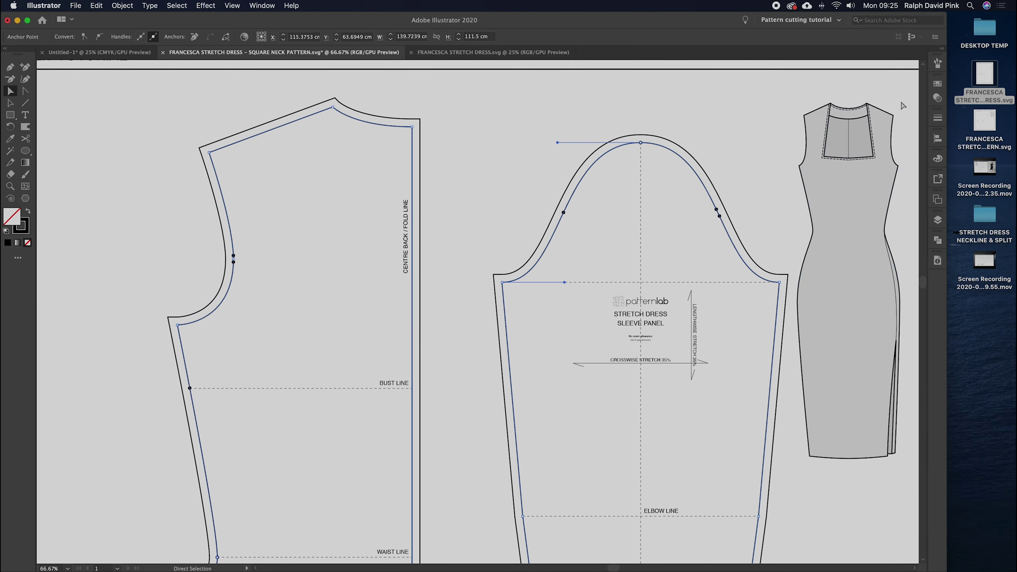
{"action": "left_click", "coordinate": [936, 118]}
{"action": "left_click", "coordinate": [848, 131]}
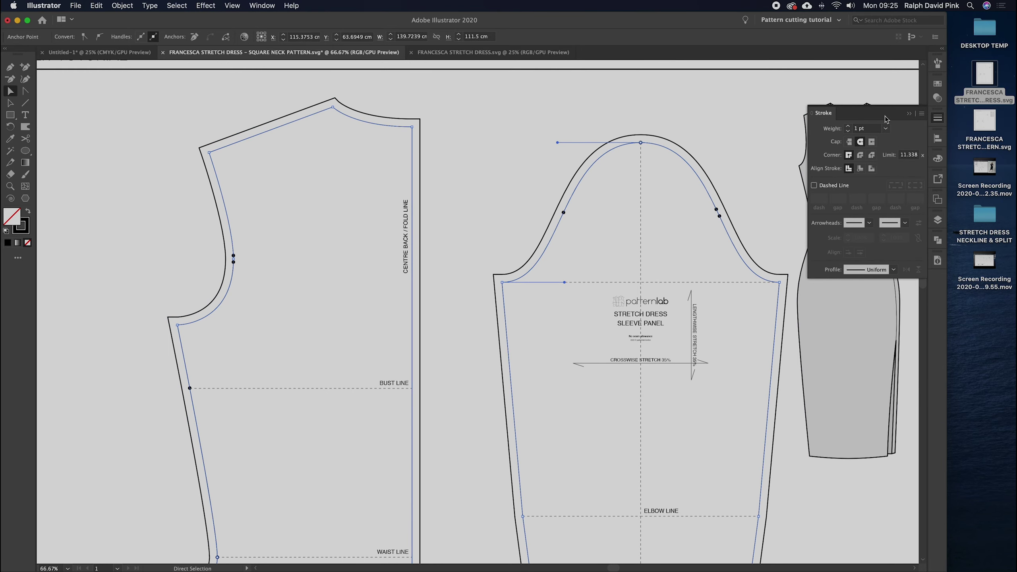
{"action": "left_click", "coordinate": [908, 115]}
{"action": "left_click", "coordinate": [582, 157]}
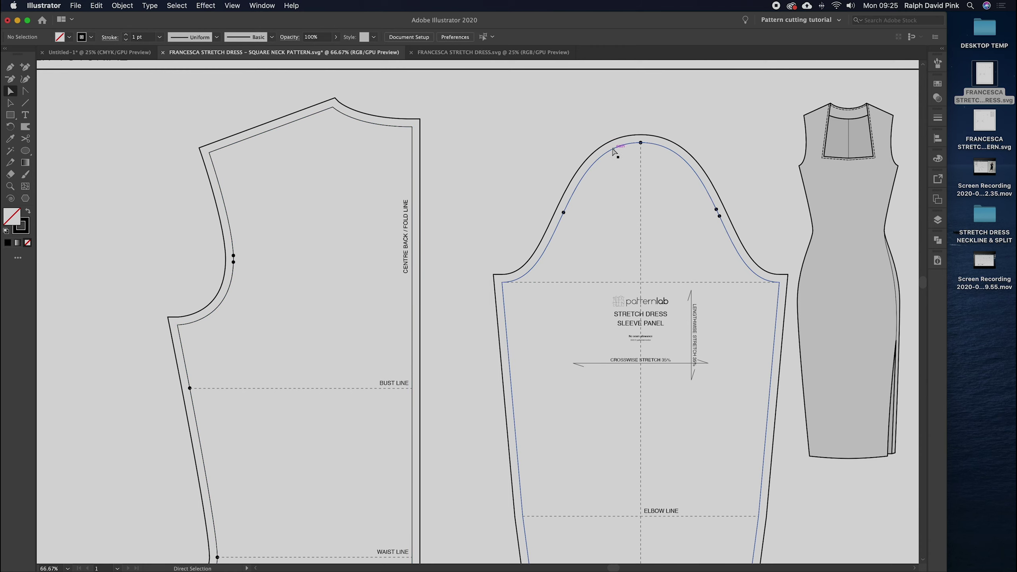
Step: Group the front panel's outlines with all of its markings and labels
{"action": "key", "text": "super+minus"}
{"action": "key", "text": "super+minus"}
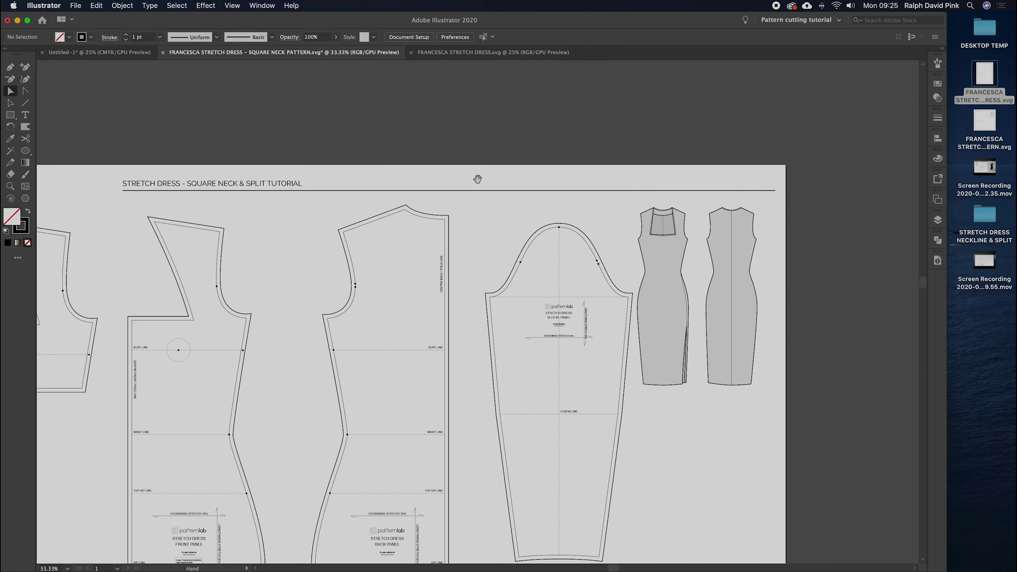
{"action": "left_click_drag", "start_coordinate": [406, 277], "coordinate": [584, 172]}
{"action": "scroll", "coordinate": [491, 216], "scroll_direction": "down", "scroll_amount": 4}
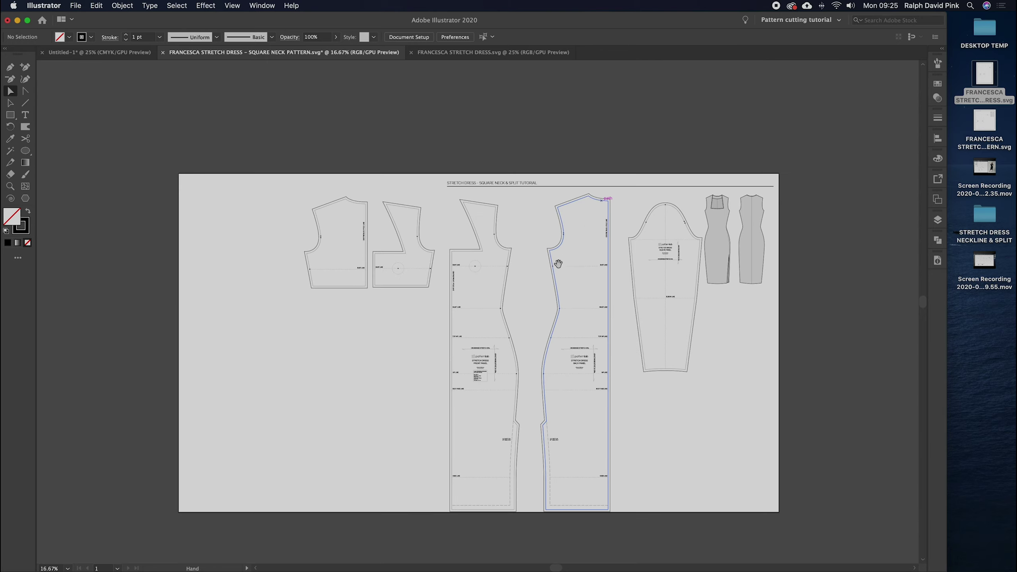
{"action": "left_click_drag", "start_coordinate": [559, 264], "coordinate": [573, 227]}
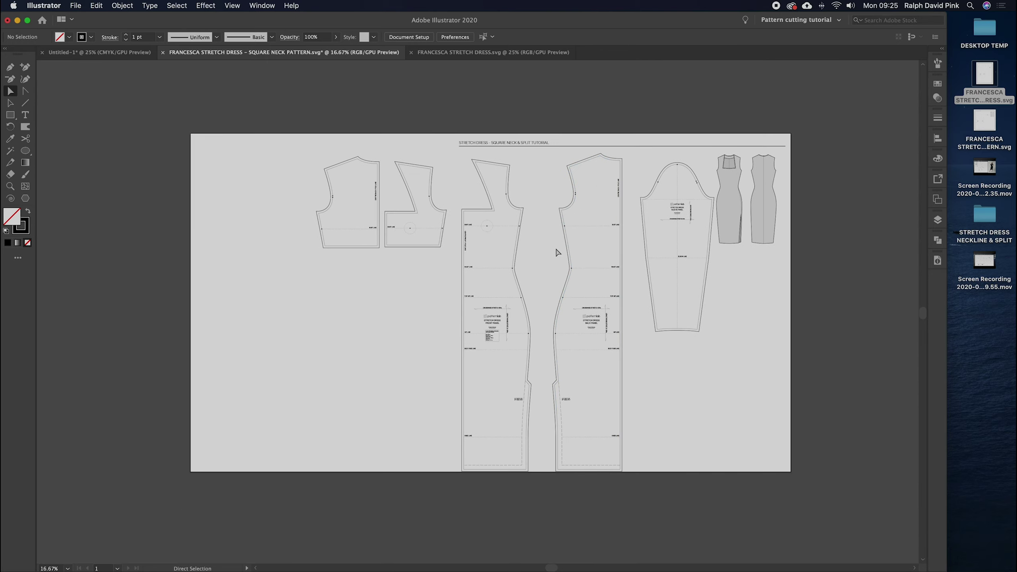
{"action": "left_click", "coordinate": [9, 105]}
{"action": "left_click_drag", "start_coordinate": [529, 172], "coordinate": [461, 481]}
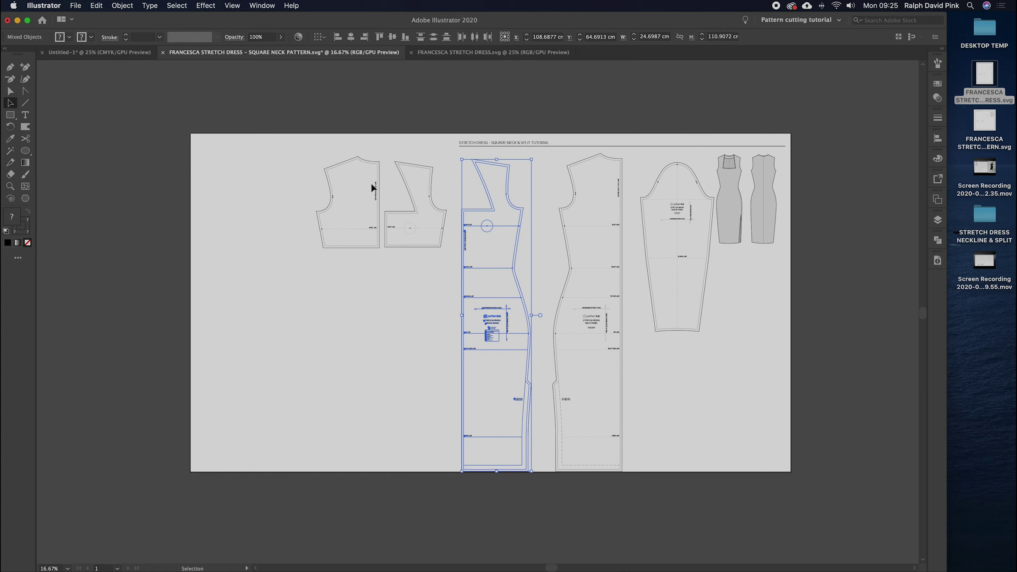
{"action": "left_click", "coordinate": [122, 6]}
Step: Group the two short bodice pieces, the back panel and the sleeve, each as its own piece with its markings
{"action": "left_click_drag", "start_coordinate": [446, 165], "coordinate": [389, 258]}
{"action": "key", "text": "v"}
{"action": "left_click_drag", "start_coordinate": [381, 249], "coordinate": [381, 250]}
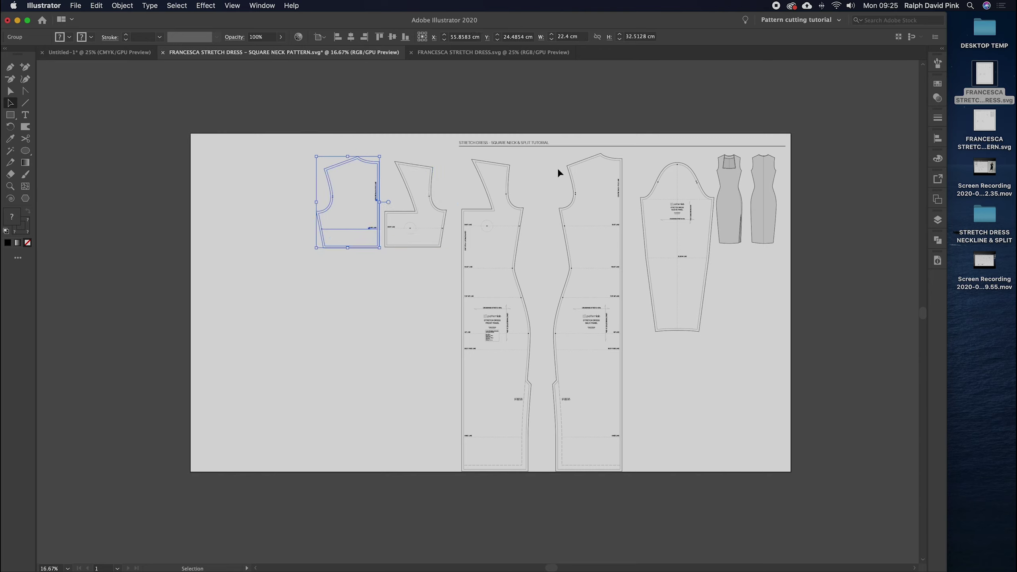
{"action": "left_click", "coordinate": [623, 465]}
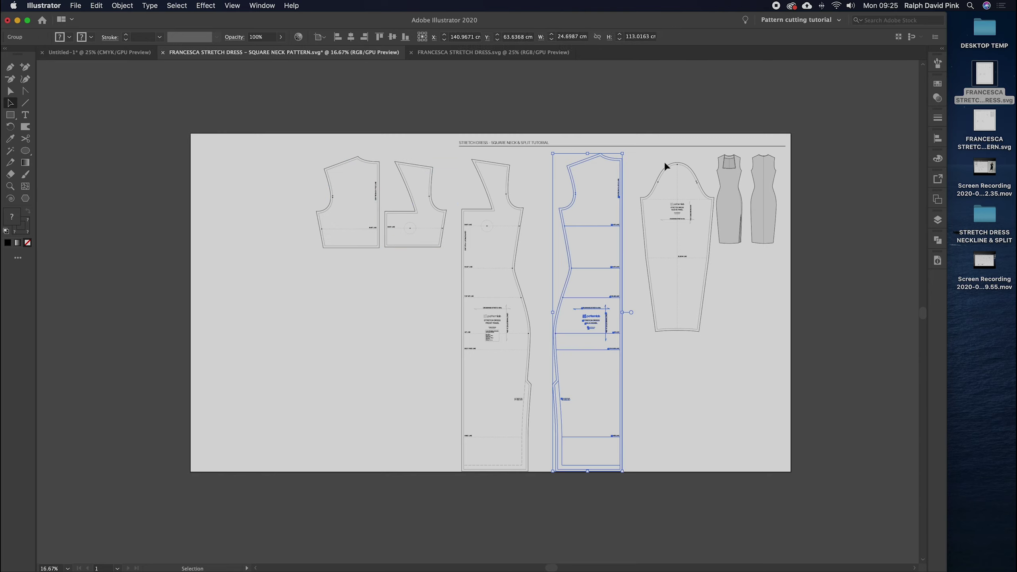
{"action": "left_click", "coordinate": [707, 373]}
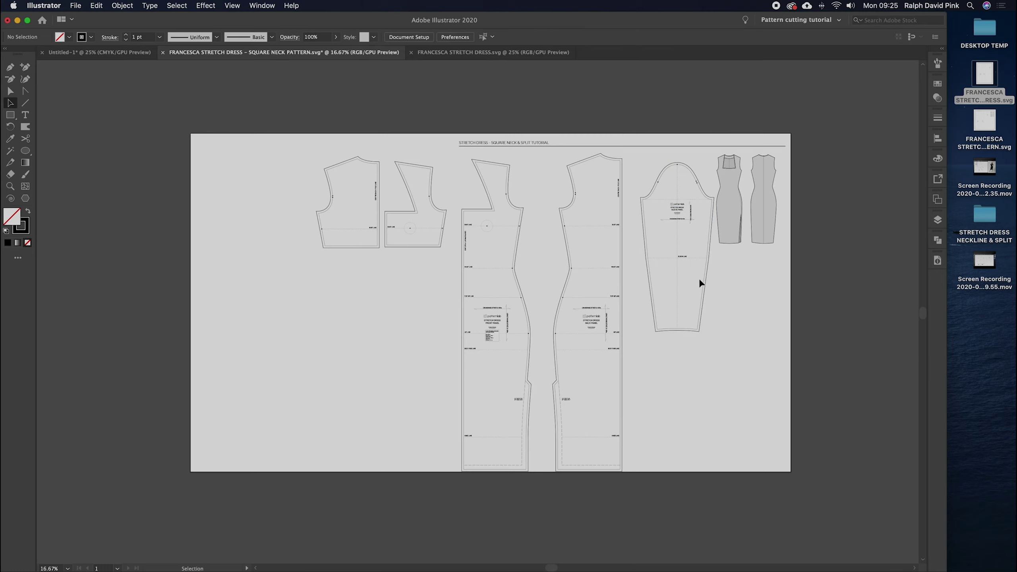
Step: Move the sleeve and front panel closer to the back panel, and place both short bodice pieces below the sleeve
{"action": "left_click_drag", "start_coordinate": [701, 263], "coordinate": [689, 258]}
{"action": "left_click_drag", "start_coordinate": [519, 237], "coordinate": [536, 240]}
{"action": "left_click", "coordinate": [377, 191]}
{"action": "left_click_drag", "start_coordinate": [379, 192], "coordinate": [690, 366]}
{"action": "left_click", "coordinate": [709, 361]}
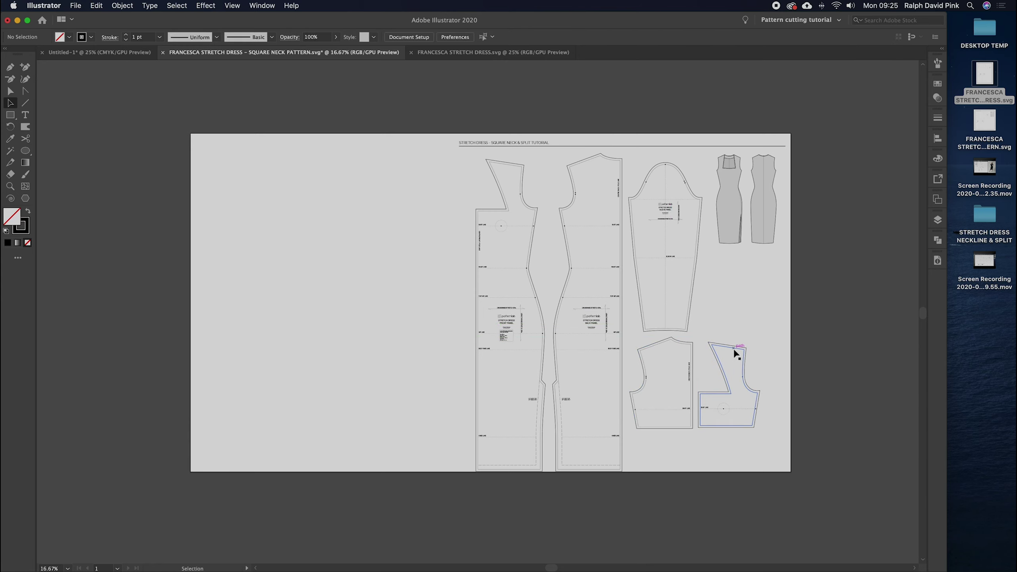
Step: Resize the artboard, cropping the empty area beside the front panel and extending it below the dress hems
{"action": "key", "text": "alt+super+p"}
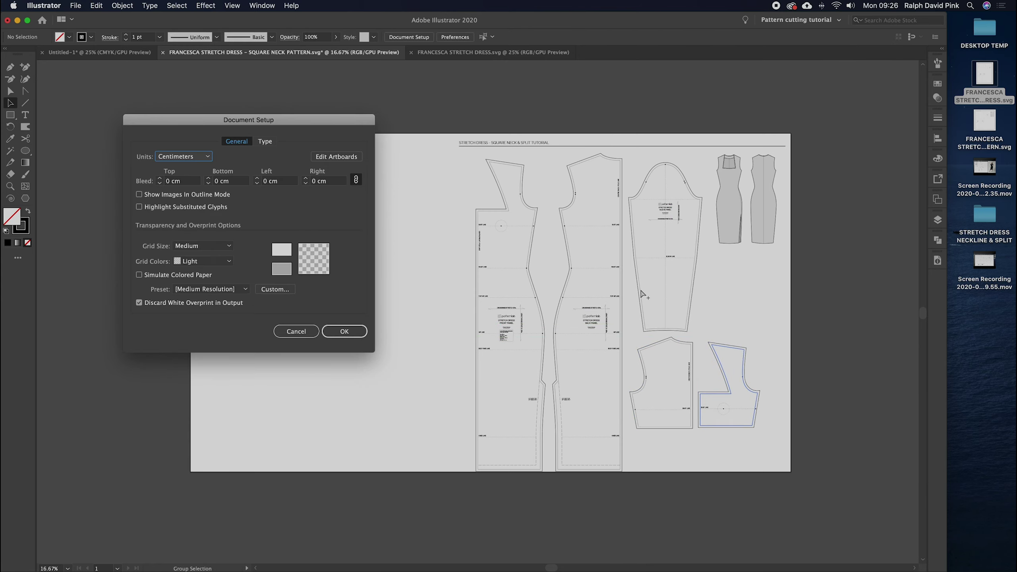
{"action": "left_click", "coordinate": [323, 156]}
{"action": "left_click_drag", "start_coordinate": [192, 302], "coordinate": [450, 303]}
{"action": "left_click_drag", "start_coordinate": [619, 472], "coordinate": [623, 522]}
{"action": "key", "text": "Escape"}
Step: Move the short front bodice piece directly beneath the short back bodice piece
{"action": "key", "text": "super+="}
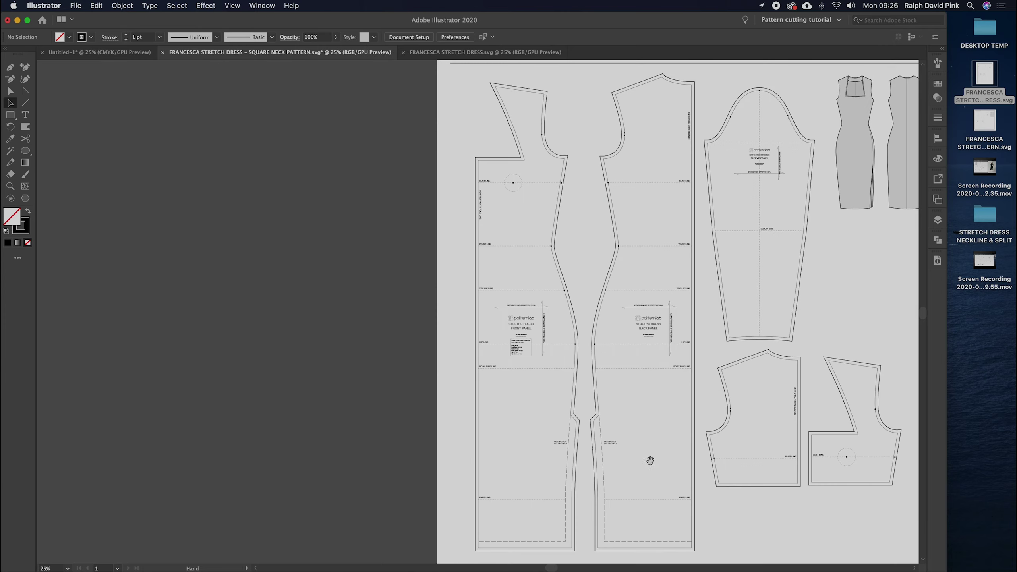
{"action": "left_click_drag", "start_coordinate": [651, 464], "coordinate": [527, 344]}
{"action": "left_click_drag", "start_coordinate": [723, 287], "coordinate": [622, 425]}
{"action": "key", "text": "super+minus"}
{"action": "scroll", "coordinate": [622, 424], "scroll_direction": "up", "scroll_amount": 4}
{"action": "scroll", "coordinate": [622, 425], "scroll_direction": "left", "scroll_amount": 3}
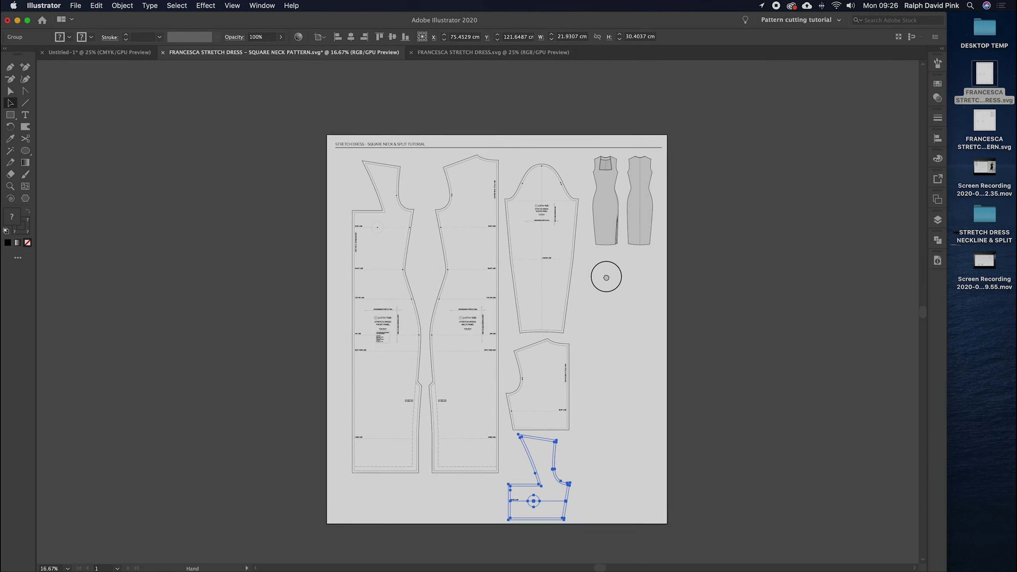
Step: Remove the seam allowance along the front panel's centre front by moving the outer edge onto the fold line
{"action": "key", "text": "a"}
{"action": "key", "text": "super+equal"}
{"action": "key", "text": "super+equal"}
{"action": "key", "text": "super+equal"}
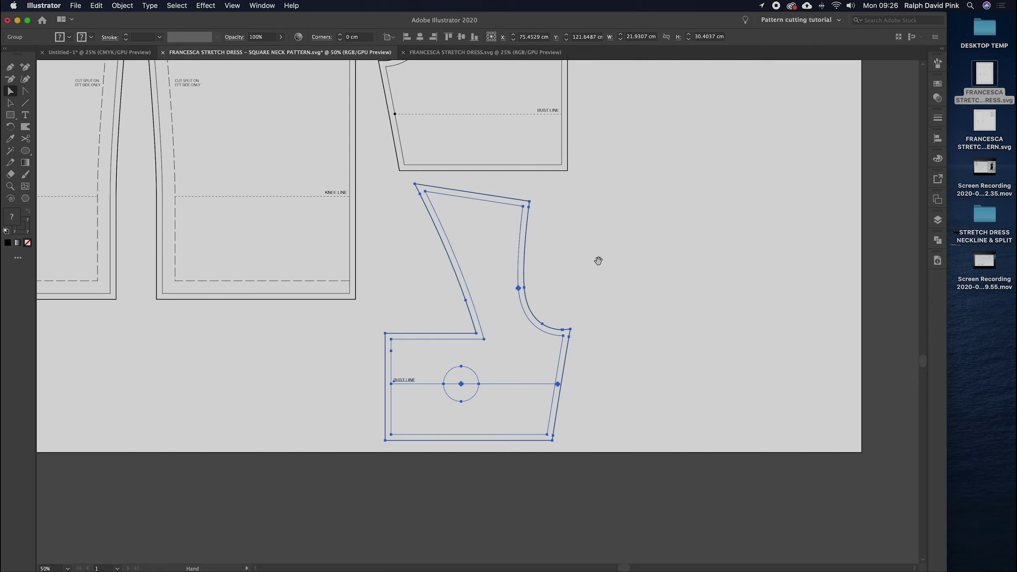
{"action": "scroll", "coordinate": [609, 256], "scroll_direction": "up", "scroll_amount": 3}
{"action": "left_click", "coordinate": [621, 235]}
{"action": "key", "text": "space"}
{"action": "left_click_drag", "start_coordinate": [613, 153], "coordinate": [703, 340]}
{"action": "left_click_drag", "start_coordinate": [447, 173], "coordinate": [661, 375]}
{"action": "left_click_drag", "start_coordinate": [416, 198], "coordinate": [507, 386]}
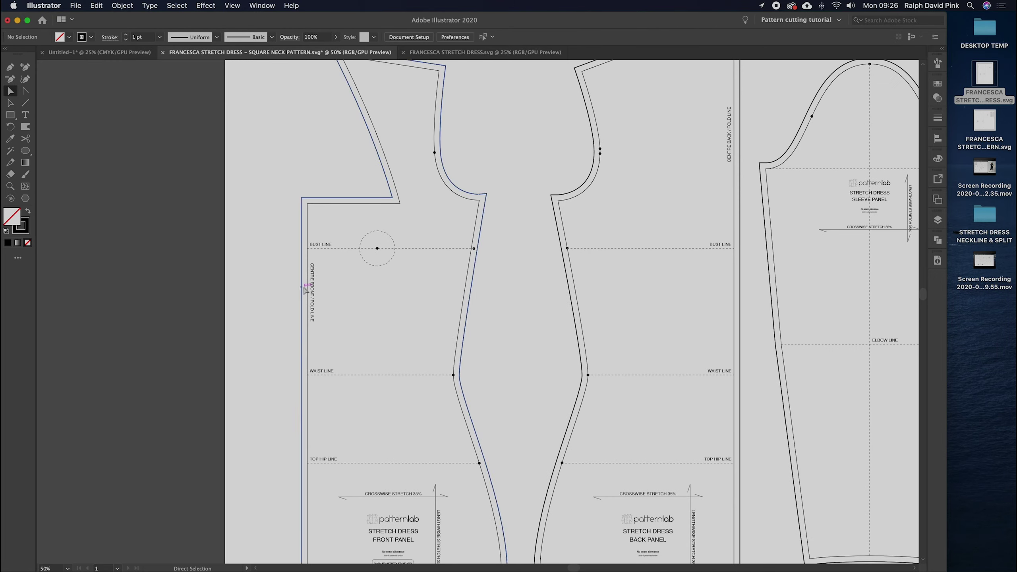
{"action": "scroll", "coordinate": [367, 286], "scroll_direction": "down", "scroll_amount": 3}
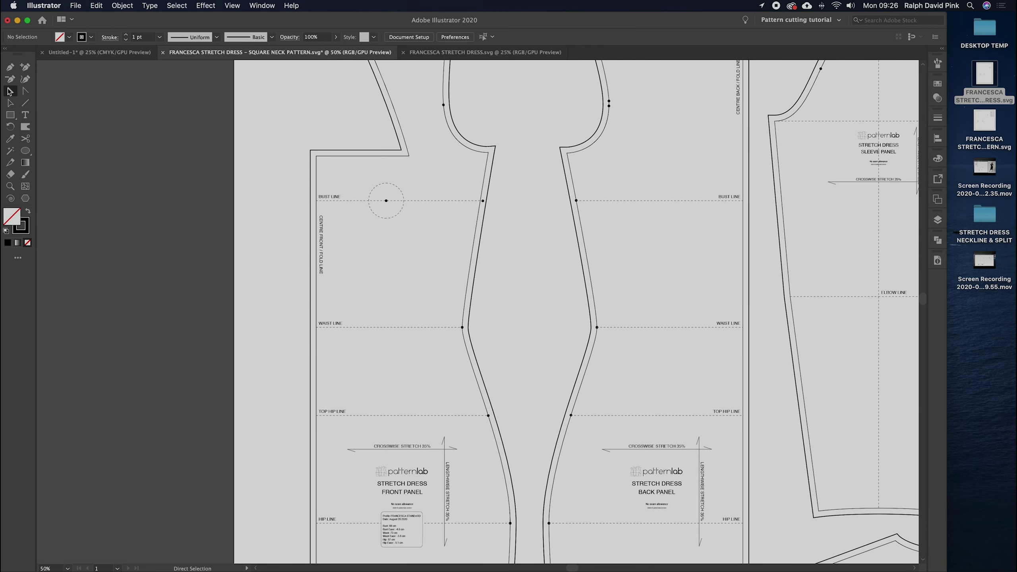
{"action": "left_click_drag", "start_coordinate": [310, 300], "coordinate": [316, 303]}
Step: Move the back panel's outer centre back edge onto the fold line to remove its seam allowance
{"action": "scroll", "coordinate": [324, 165], "scroll_direction": "right", "scroll_amount": 5}
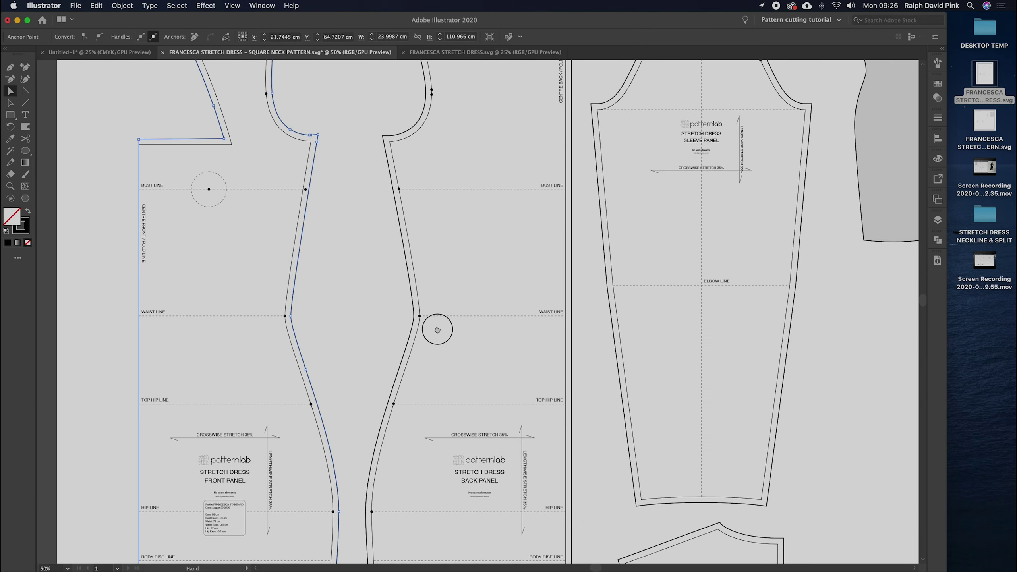
{"action": "scroll", "coordinate": [580, 213], "scroll_direction": "up", "scroll_amount": 3}
{"action": "left_click", "coordinate": [575, 192]}
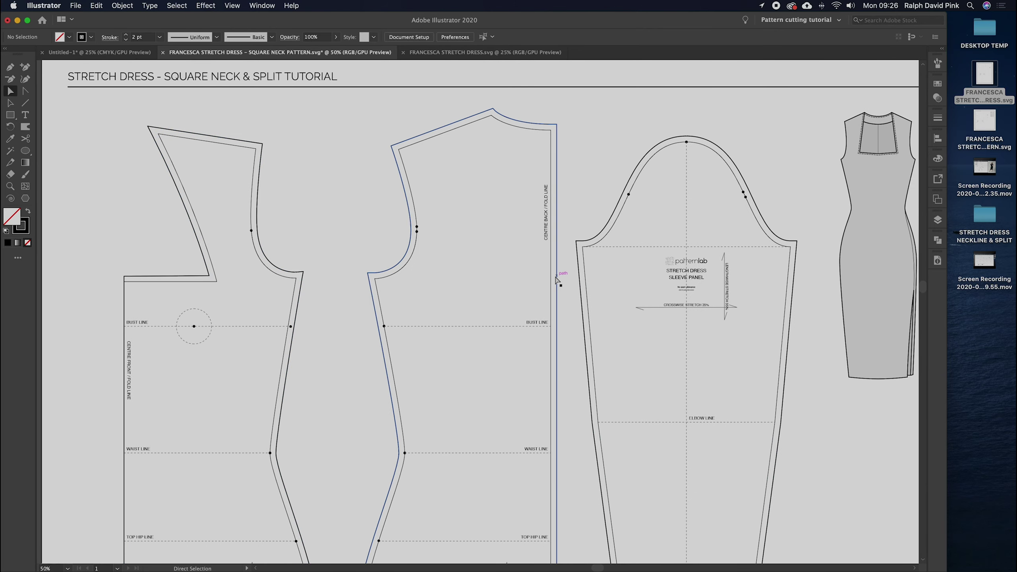
{"action": "left_click_drag", "start_coordinate": [557, 279], "coordinate": [552, 286]}
Step: Move the outer fold edges of the short back and short front bodice pieces onto their fold lines
{"action": "scroll", "coordinate": [576, 200], "scroll_direction": "down", "scroll_amount": 10}
{"action": "scroll", "coordinate": [577, 201], "scroll_direction": "right", "scroll_amount": 2}
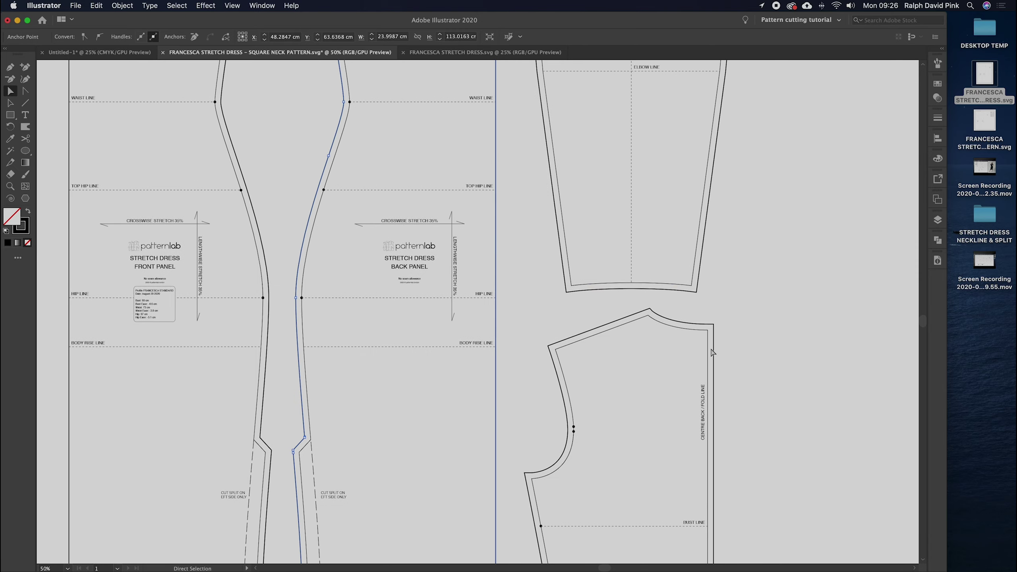
{"action": "left_click_drag", "start_coordinate": [713, 351], "coordinate": [726, 152]}
{"action": "scroll", "coordinate": [721, 347], "scroll_direction": "up", "scroll_amount": 10}
{"action": "scroll", "coordinate": [721, 347], "scroll_direction": "right", "scroll_amount": 2}
{"action": "scroll", "coordinate": [761, 154], "scroll_direction": "down", "scroll_amount": 15}
{"action": "left_click_drag", "start_coordinate": [497, 315], "coordinate": [504, 312]}
{"action": "left_click", "coordinate": [495, 227]}
Step: Remove the extra seam allowance below the back and front panel hems by moving the outer edges up onto the hem edges
{"action": "key", "text": "super+minus"}
{"action": "key", "text": "super+minus"}
{"action": "left_click_drag", "start_coordinate": [496, 226], "coordinate": [551, 184]}
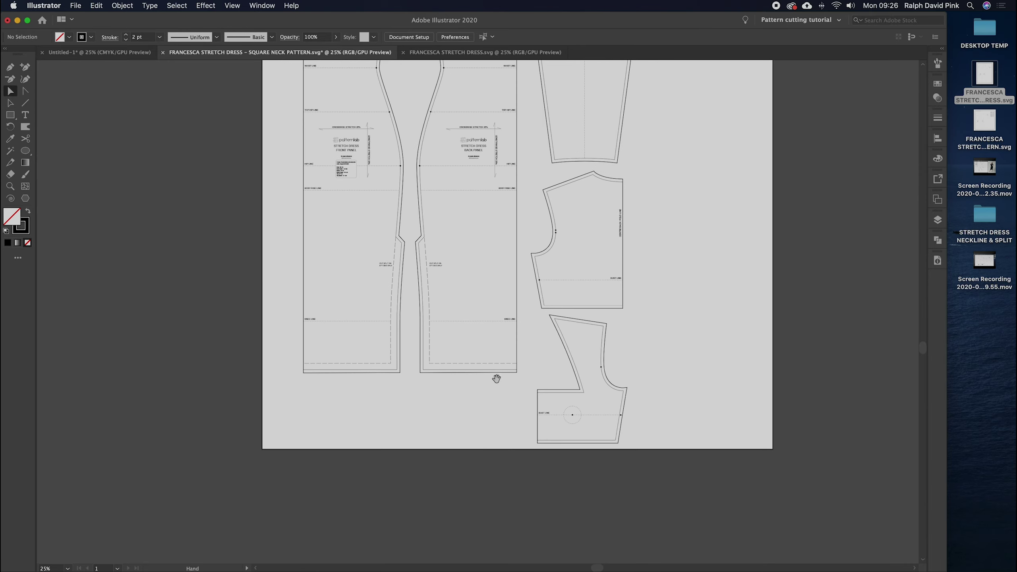
{"action": "left_click_drag", "start_coordinate": [497, 364], "coordinate": [551, 276]}
{"action": "key", "text": "super+plus"}
{"action": "left_click_drag", "start_coordinate": [511, 228], "coordinate": [511, 222]}
{"action": "left_click_drag", "start_coordinate": [383, 230], "coordinate": [381, 223]}
{"action": "left_click", "coordinate": [545, 266]}
Step: Examine the trimmed seam allowances across the hems, short bodice pieces, sleeve and full-length panels
{"action": "left_click_drag", "start_coordinate": [545, 266], "coordinate": [556, 426]}
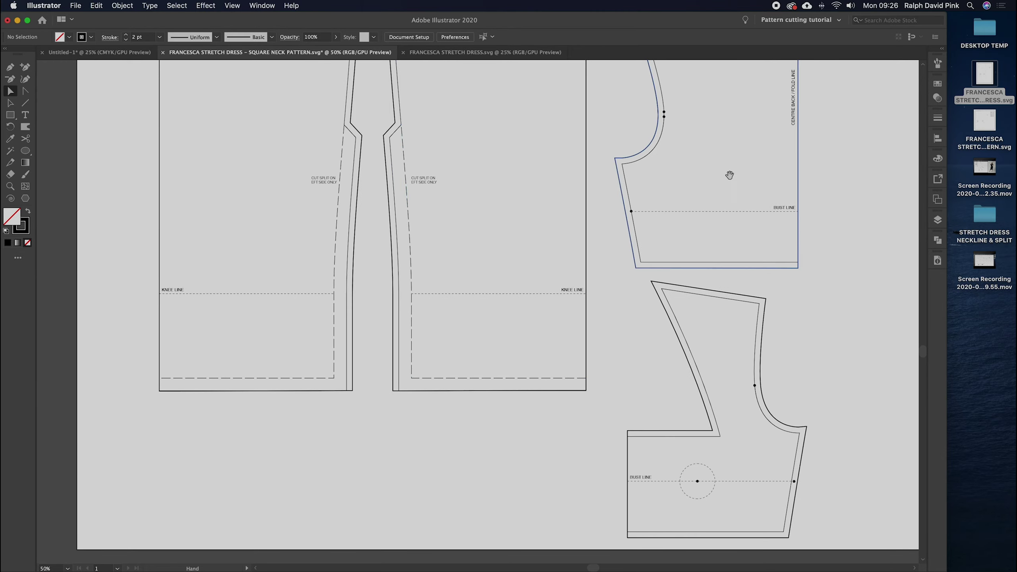
{"action": "left_click_drag", "start_coordinate": [730, 176], "coordinate": [646, 414]}
{"action": "left_click_drag", "start_coordinate": [656, 156], "coordinate": [632, 414]}
{"action": "left_click_drag", "start_coordinate": [547, 136], "coordinate": [545, 283]}
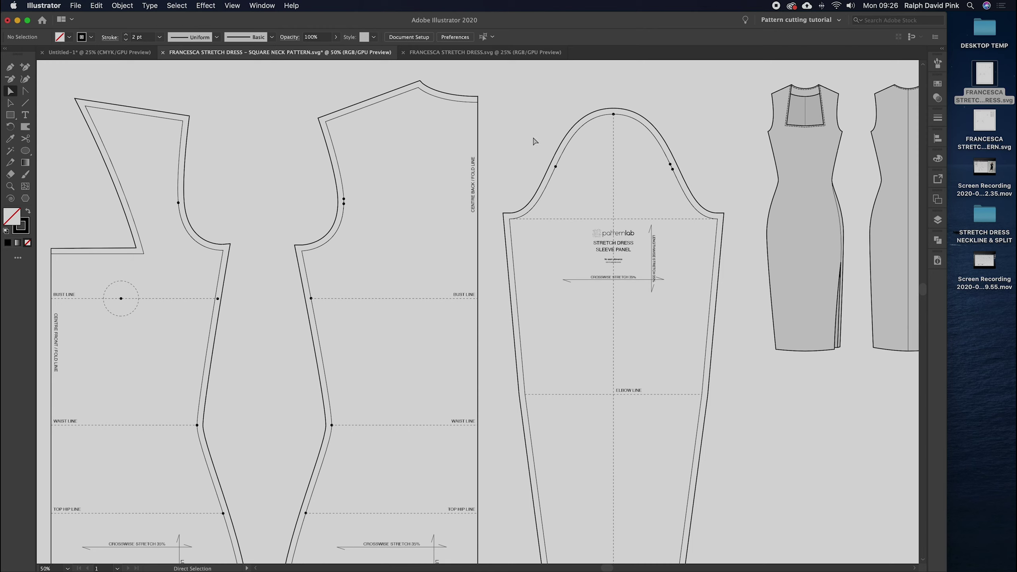
{"action": "scroll", "coordinate": [600, 283], "scroll_direction": "down", "scroll_amount": 2}
{"action": "left_click_drag", "start_coordinate": [393, 254], "coordinate": [440, 204]}
{"action": "key", "text": "a"}
{"action": "left_click_drag", "start_coordinate": [498, 374], "coordinate": [519, 166]}
Step: Copy the back panel's logo, title and stretch arrows without the hip line, and place the copy beside the short back piece
{"action": "left_click", "coordinate": [8, 92]}
{"action": "left_click_drag", "start_coordinate": [403, 248], "coordinate": [528, 372]}
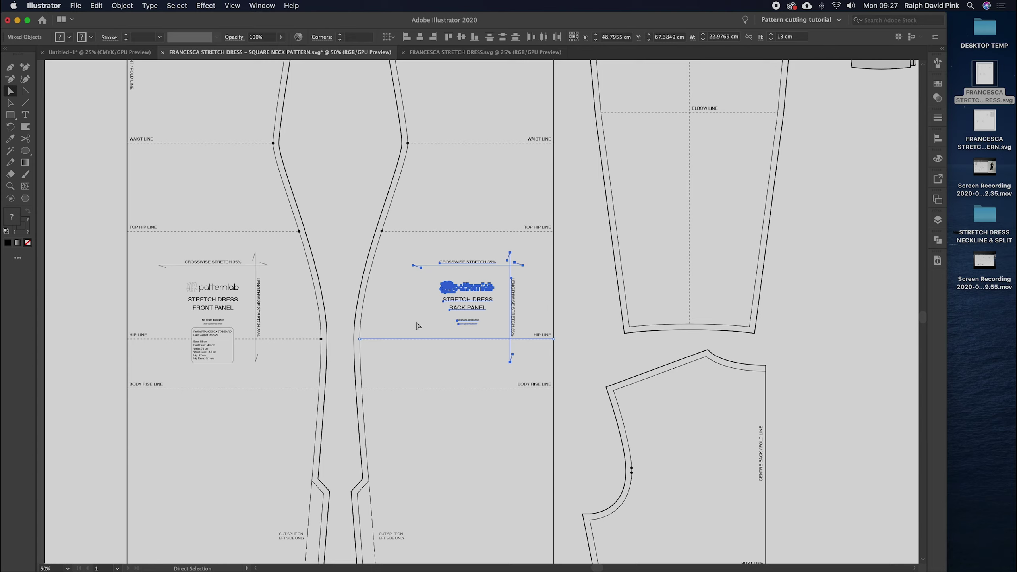
{"action": "key", "text": "shift"}
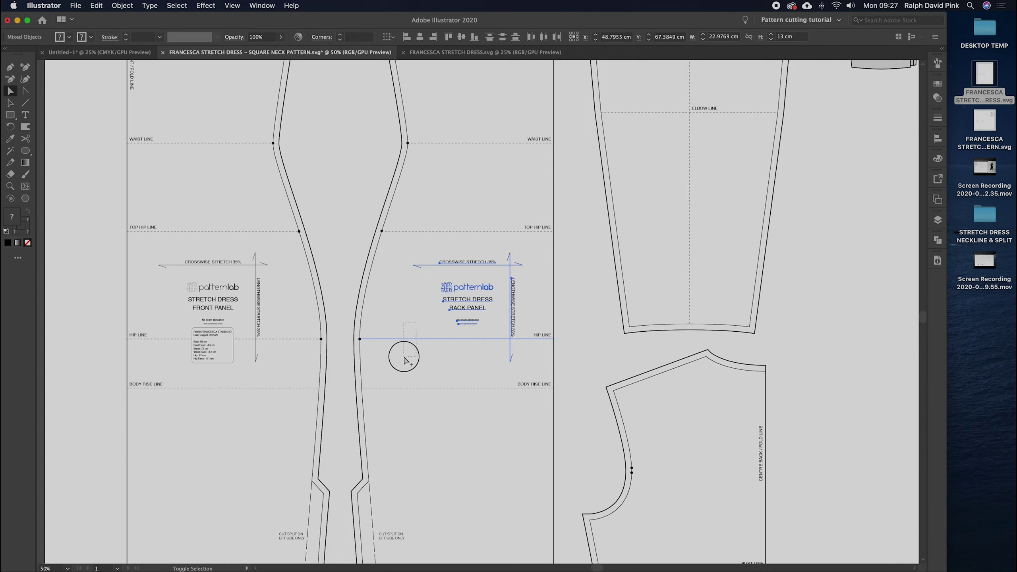
{"action": "left_click", "coordinate": [404, 340], "text": "shift"}
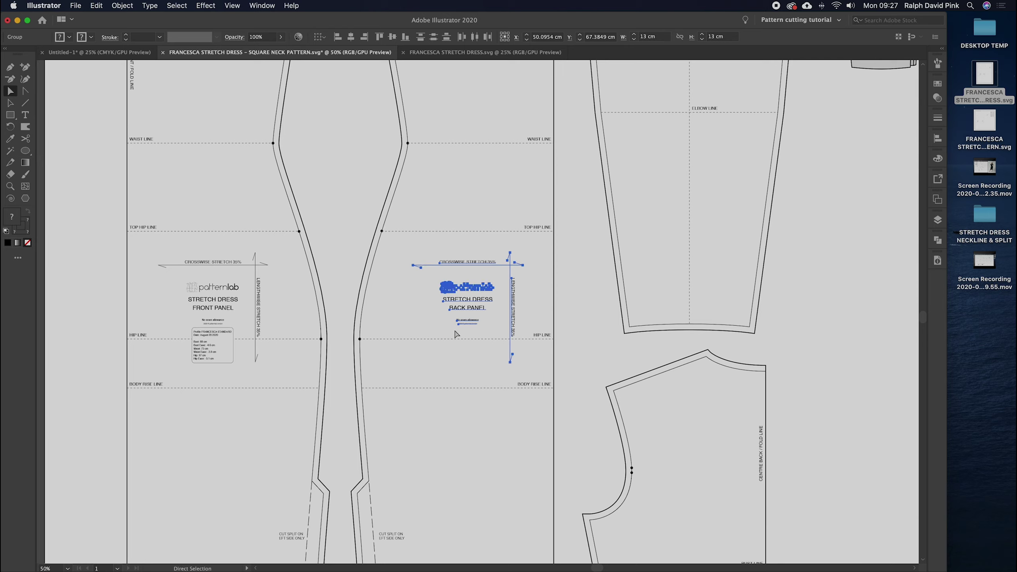
{"action": "left_click", "coordinate": [95, 6]}
{"action": "left_click", "coordinate": [106, 52]}
{"action": "left_click", "coordinate": [98, 6]}
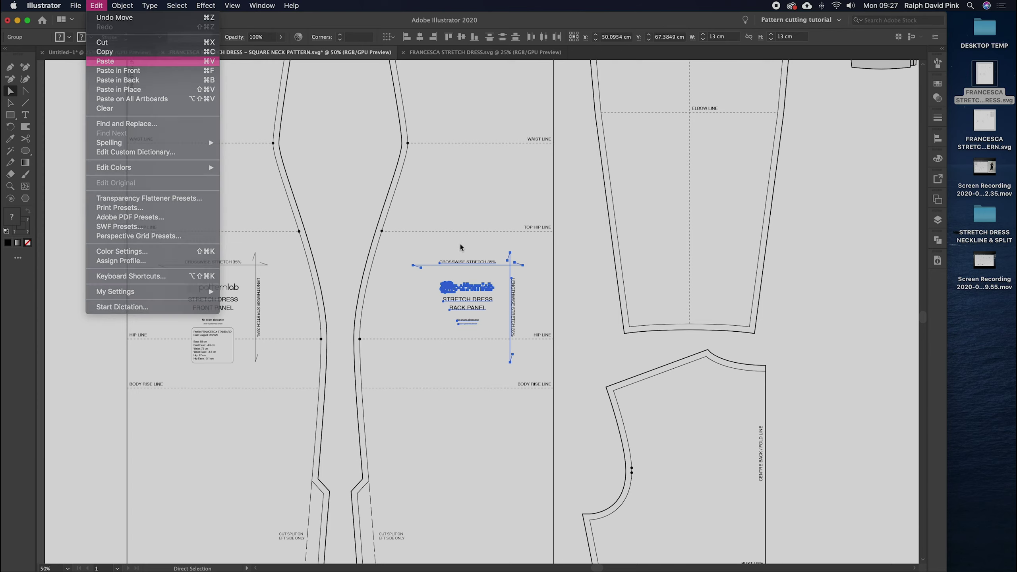
{"action": "left_click_drag", "start_coordinate": [446, 270], "coordinate": [804, 322]}
{"action": "left_click_drag", "start_coordinate": [841, 472], "coordinate": [619, 411]}
{"action": "left_click", "coordinate": [675, 332]}
Step: Change the copied label's second line to BACK INTERFACING PANEL and centre-align the text of both title lines
{"action": "scroll", "coordinate": [641, 301], "scroll_direction": "down", "scroll_amount": 2}
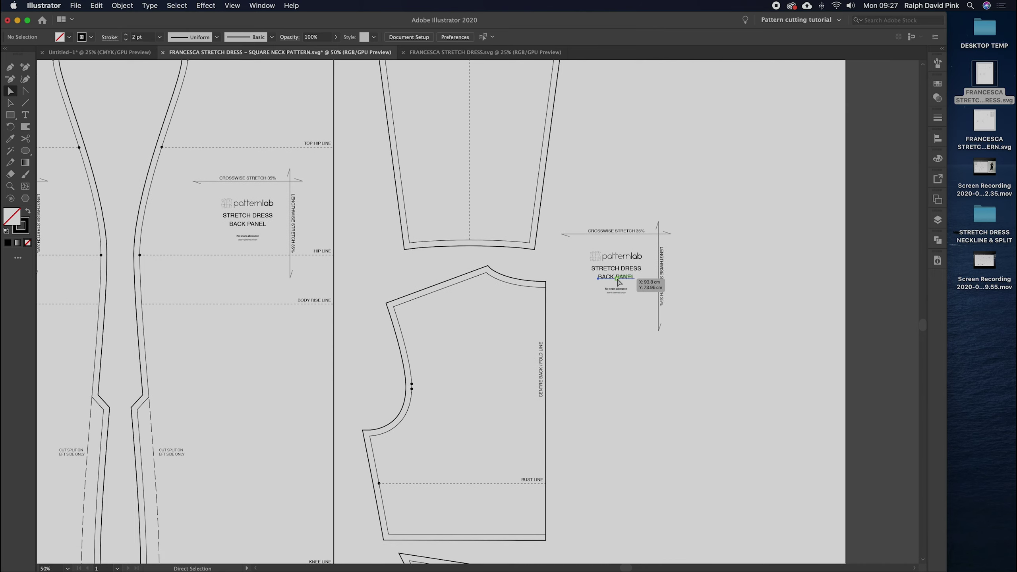
{"action": "key", "text": "t"}
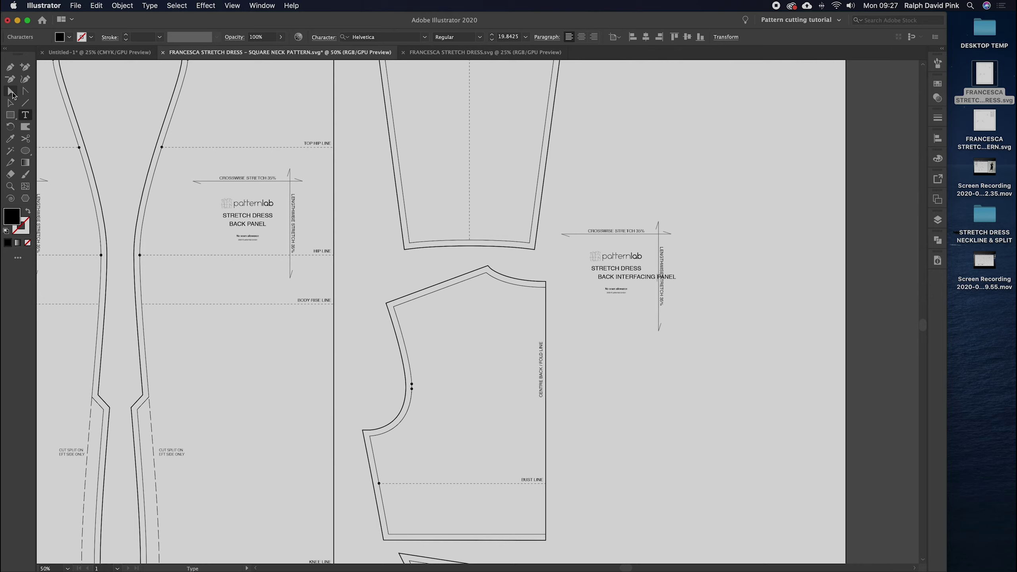
{"action": "left_click", "coordinate": [10, 92]}
{"action": "left_click", "coordinate": [641, 279]}
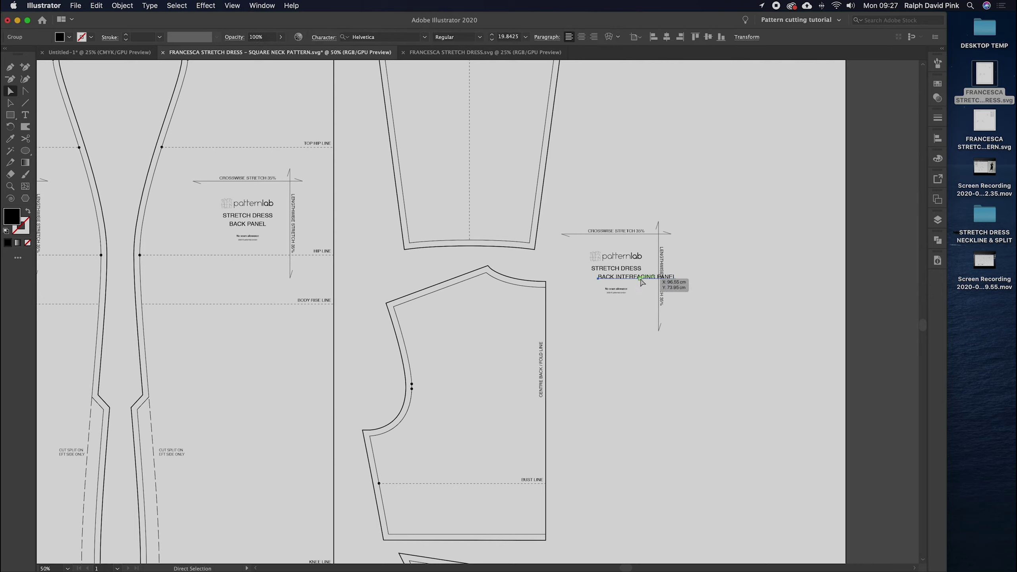
{"action": "left_click", "coordinate": [581, 37]}
{"action": "left_click_drag", "start_coordinate": [639, 264], "coordinate": [612, 264]}
Step: Ungroup the copied label and align the STRETCH DRESS and BACK INTERFACING PANEL lines to a common horizontal centre
{"action": "left_click", "coordinate": [638, 261]}
{"action": "key", "text": "v"}
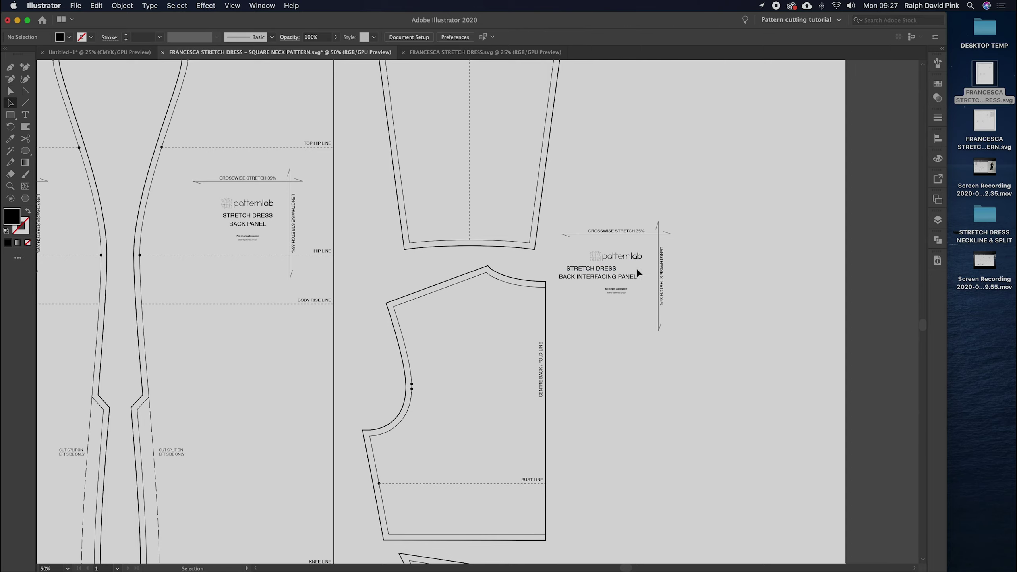
{"action": "left_click", "coordinate": [622, 278]}
{"action": "key", "text": "shift+super+g"}
{"action": "left_click", "coordinate": [651, 267]}
{"action": "left_click", "coordinate": [600, 270]}
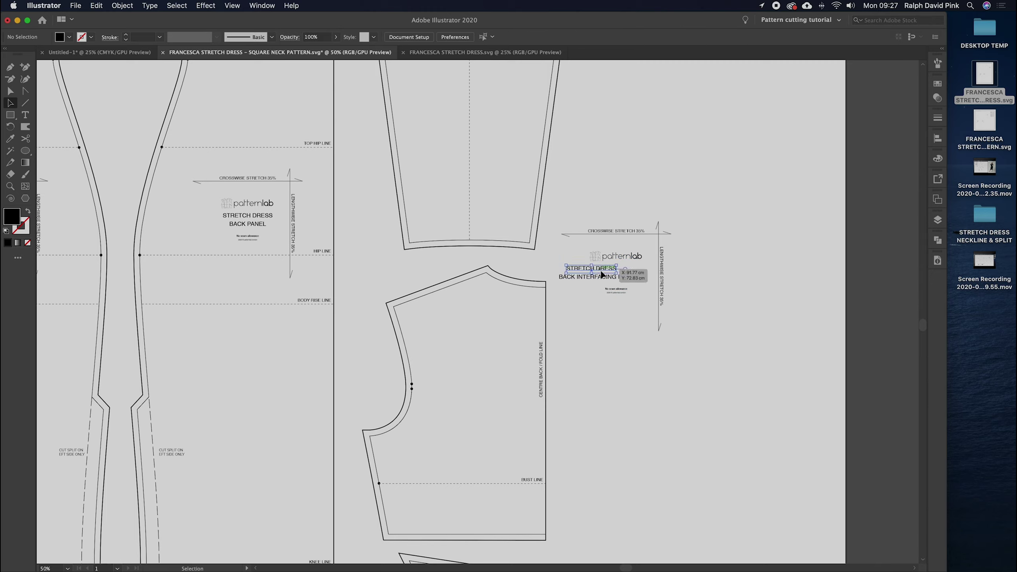
{"action": "left_click", "coordinate": [601, 277], "text": "shift"}
{"action": "left_click", "coordinate": [645, 37]}
Step: Move the two title lines under the logo and centre the logo and label text horizontally with each other
{"action": "left_click_drag", "start_coordinate": [604, 273], "coordinate": [627, 269]}
{"action": "left_click_drag", "start_coordinate": [649, 240], "coordinate": [628, 313]}
{"action": "left_click", "coordinate": [355, 38]}
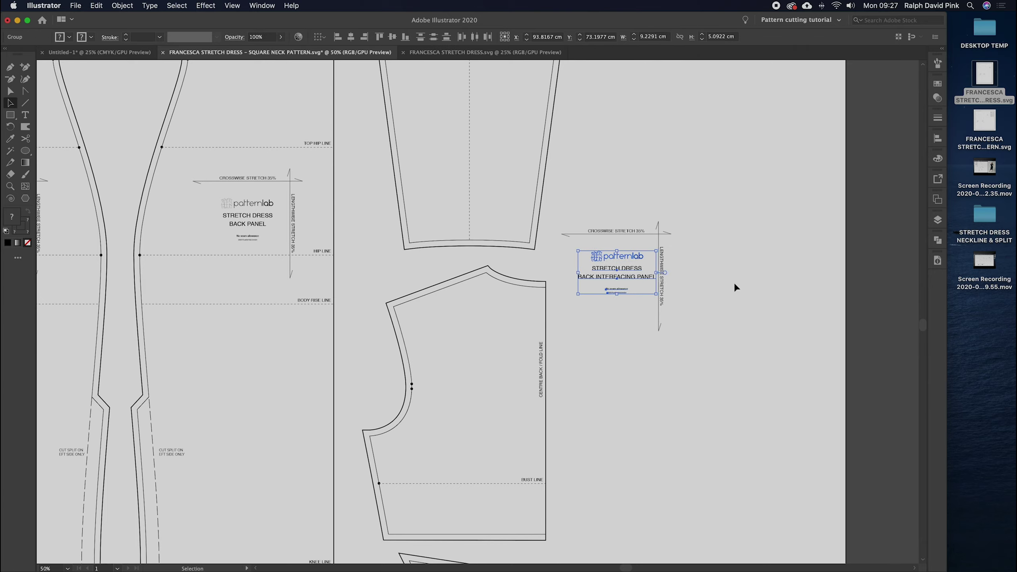
Step: Move the back interfacing label with its stretch arrows inside the short back piece, between the armhole and the centre back fold line
{"action": "left_click_drag", "start_coordinate": [695, 211], "coordinate": [563, 373]}
{"action": "left_click_drag", "start_coordinate": [634, 228], "coordinate": [488, 344]}
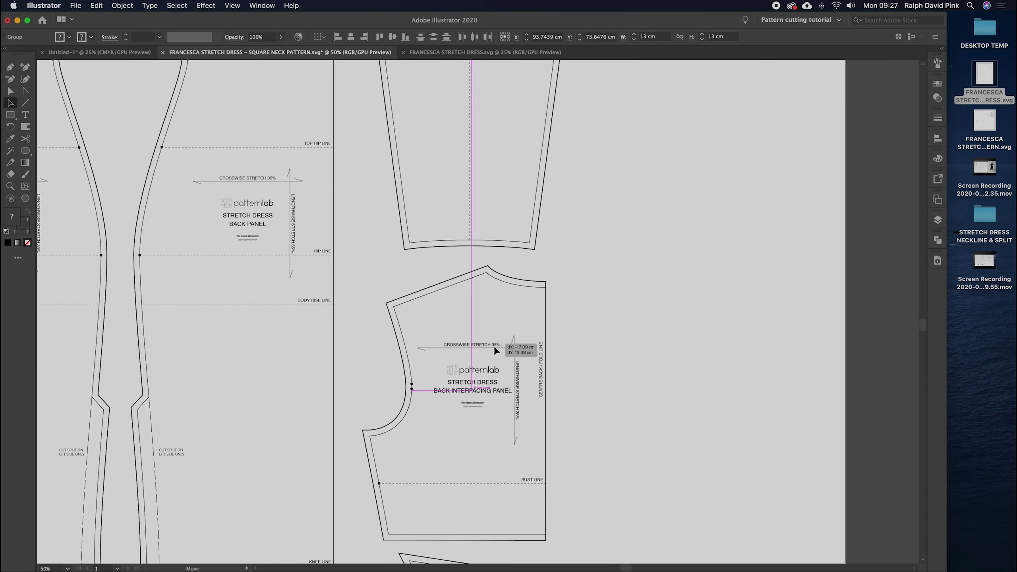
{"action": "left_click", "coordinate": [602, 348]}
{"action": "key", "text": "super+equal"}
{"action": "left_click_drag", "start_coordinate": [657, 347], "coordinate": [699, 284]}
{"action": "left_click", "coordinate": [565, 299]}
{"action": "left_click_drag", "start_coordinate": [511, 322], "coordinate": [522, 325]}
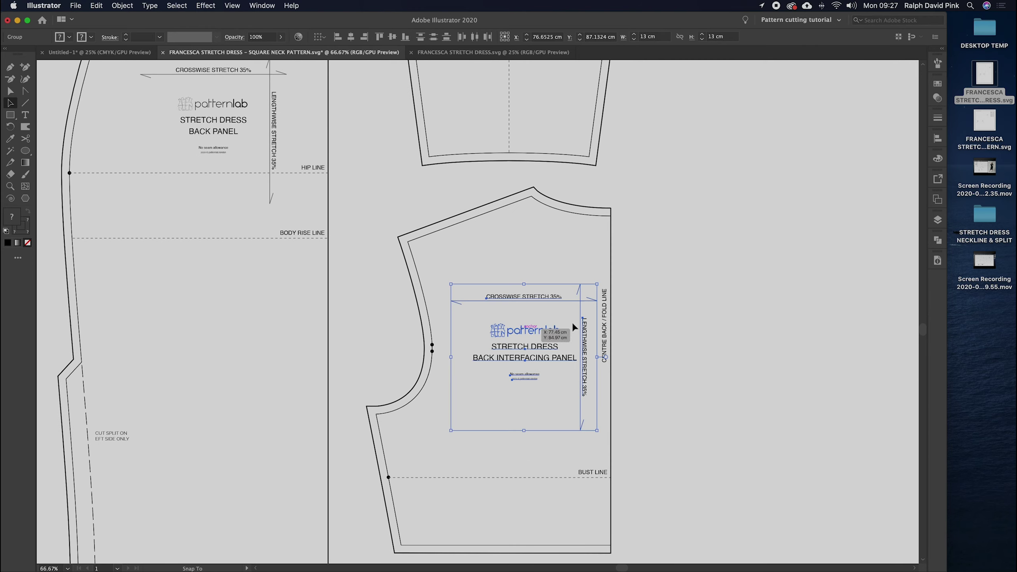
{"action": "left_click", "coordinate": [572, 323]}
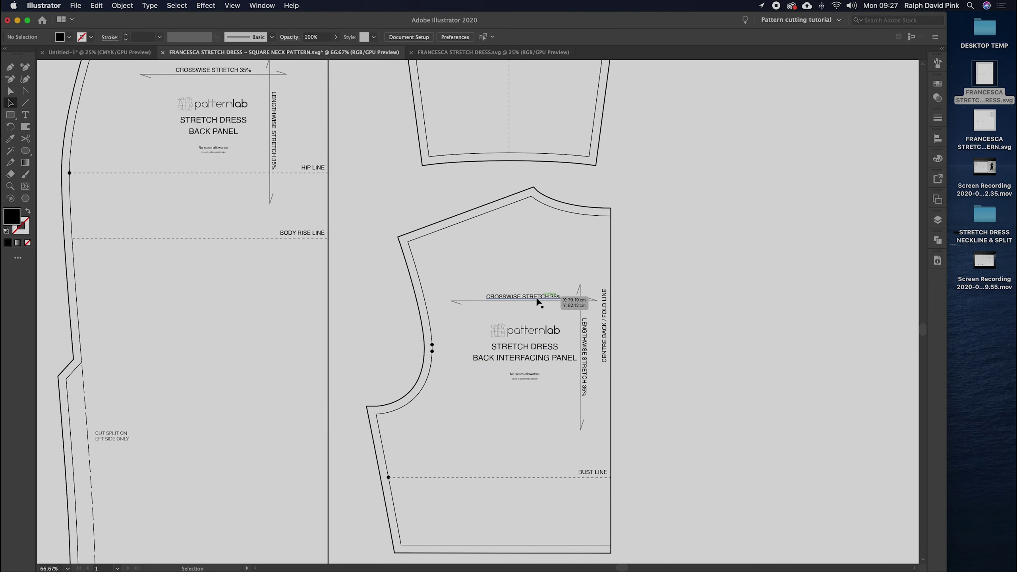
Step: Add the line CUT X 1 ON FOLD below BACK INTERFACING PANEL in the label
{"action": "scroll", "coordinate": [648, 296], "scroll_direction": "down", "scroll_amount": 5}
{"action": "key", "text": "a"}
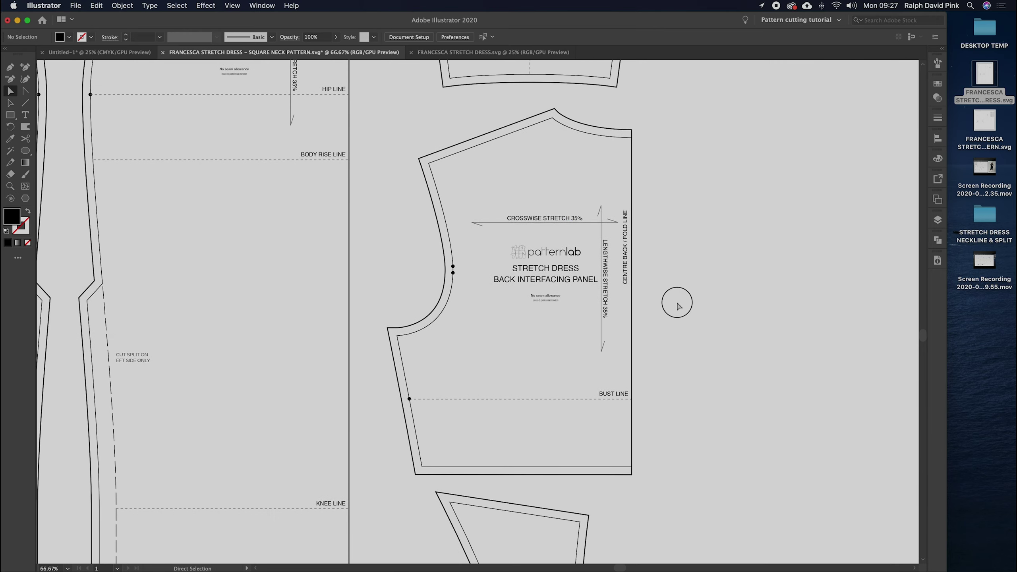
{"action": "scroll", "coordinate": [649, 321], "scroll_direction": "up", "scroll_amount": 2}
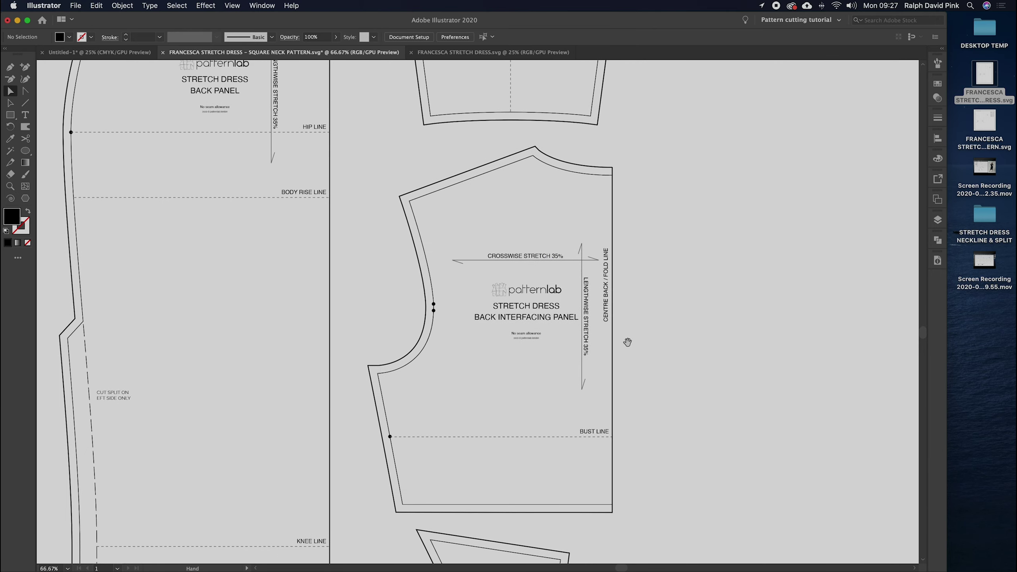
{"action": "double_click", "coordinate": [580, 319]}
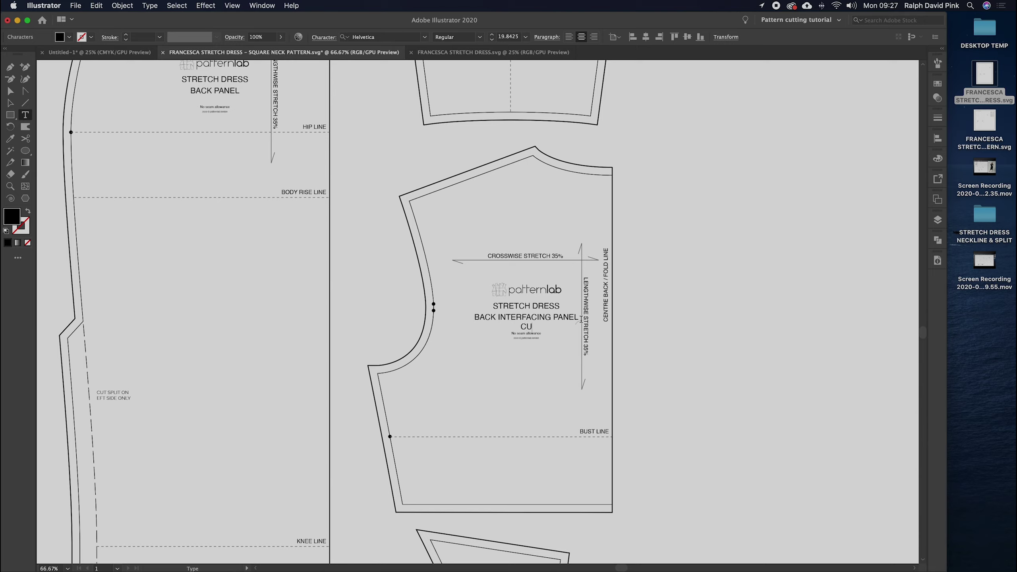
{"action": "type", "text": "CUR"}
{"action": "key", "text": "BackSpace"}
{"action": "type", "text": "T X 1 ON FOLD"}
{"action": "left_click", "coordinate": [9, 91]}
Step: Copy the complete back interfacing label with its stretch arrows straight down onto the short front piece
{"action": "scroll", "coordinate": [627, 417], "scroll_direction": "up", "scroll_amount": 5}
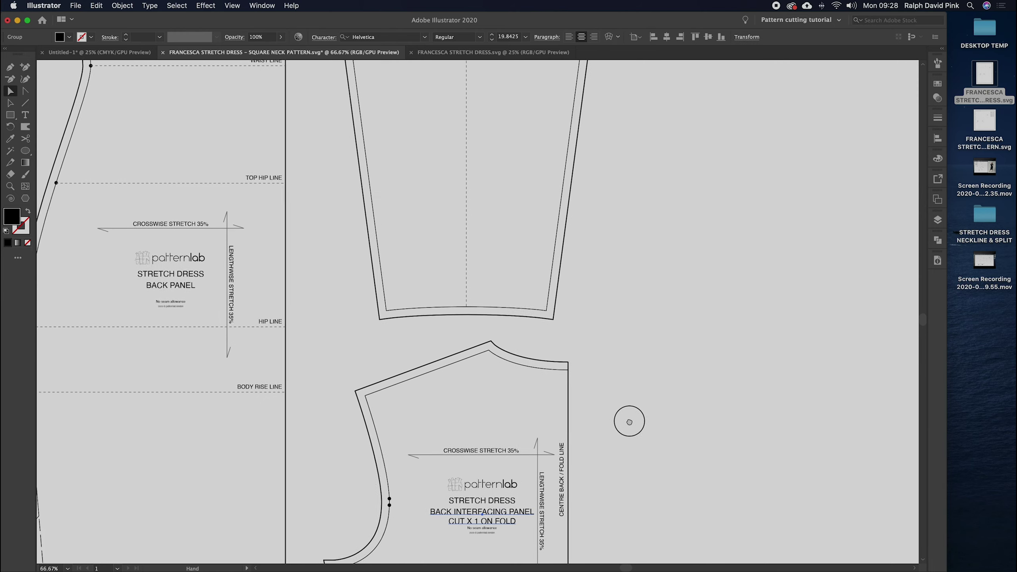
{"action": "left_click", "coordinate": [641, 300]}
{"action": "key", "text": "v"}
{"action": "key", "text": "super+minus"}
{"action": "key", "text": "super+minus"}
{"action": "left_click_drag", "start_coordinate": [639, 304], "coordinate": [724, 129]}
{"action": "left_click_drag", "start_coordinate": [564, 234], "coordinate": [560, 418]}
{"action": "key", "text": "super+z"}
{"action": "left_click_drag", "start_coordinate": [564, 230], "coordinate": [565, 480]}
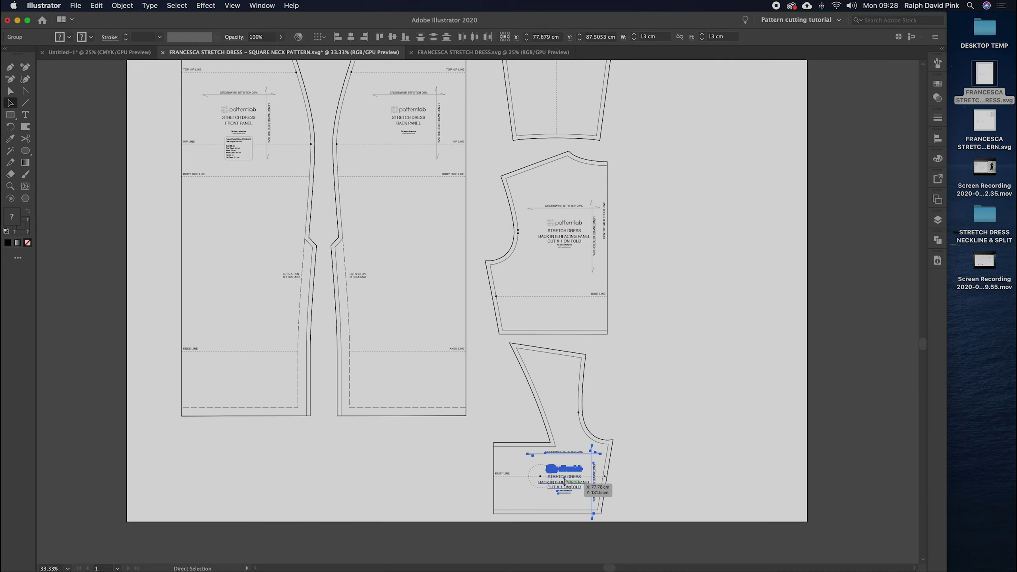
Step: Scale the copied label and arrows down to about 8.65 cm square and place them in the front piece's shoulder section
{"action": "key", "text": "super+plus"}
{"action": "left_click_drag", "start_coordinate": [551, 239], "coordinate": [477, 84]}
{"action": "scroll", "coordinate": [530, 103], "scroll_direction": "up", "scroll_amount": 5}
{"action": "left_click", "coordinate": [629, 245]}
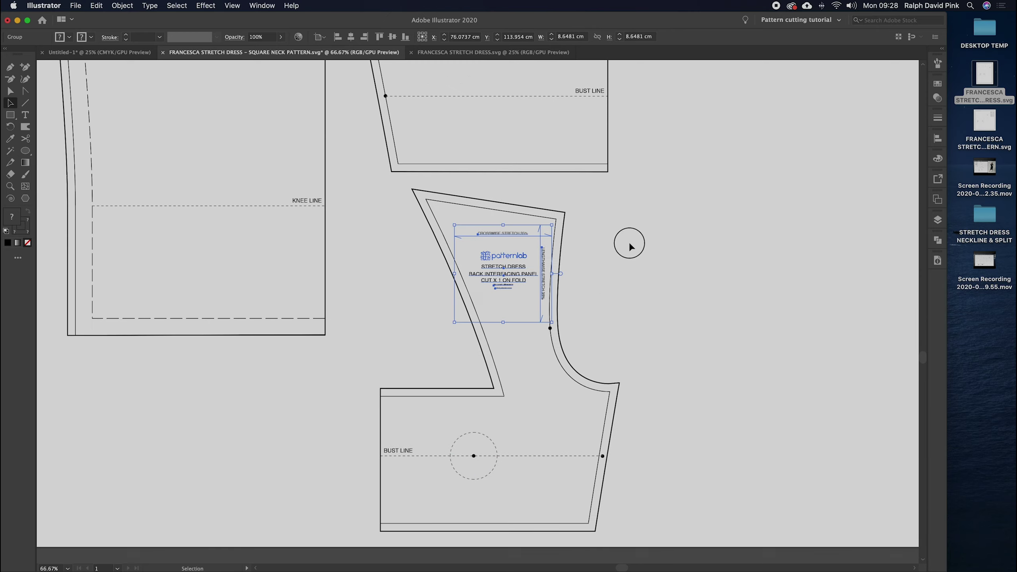
Step: Change BACK to FRONT in the copied interfacing panel label on the short front piece
{"action": "key", "text": "a"}
{"action": "double_click", "coordinate": [508, 277]}
{"action": "double_click", "coordinate": [484, 274]}
{"action": "type", "text": "FRONT PANEL"}
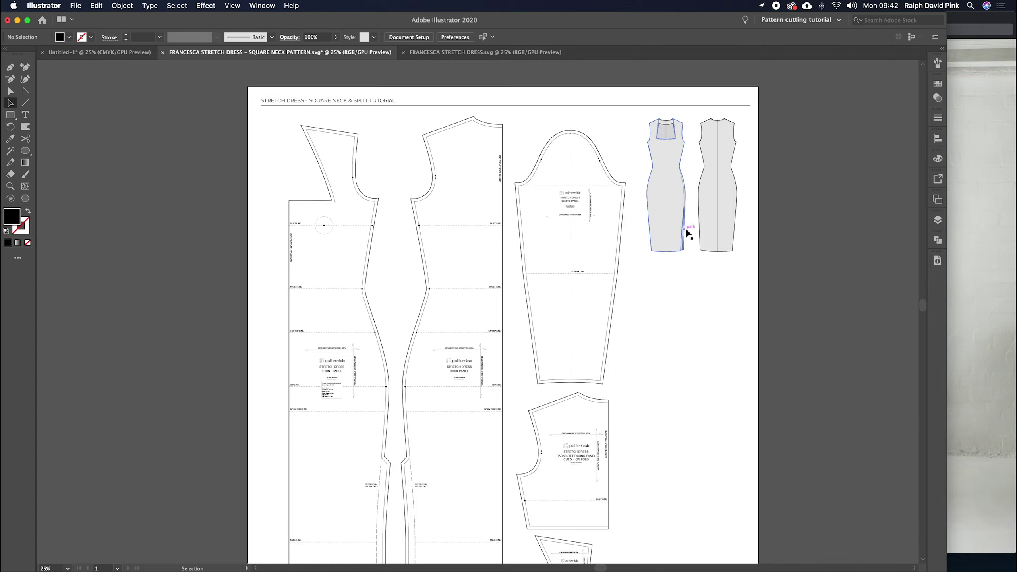
Step: Switch to Preview and examine the neckline and sleeves of the finished dress in the photo Stretch-dress-1.jpg
{"action": "left_click", "coordinate": [962, 20]}
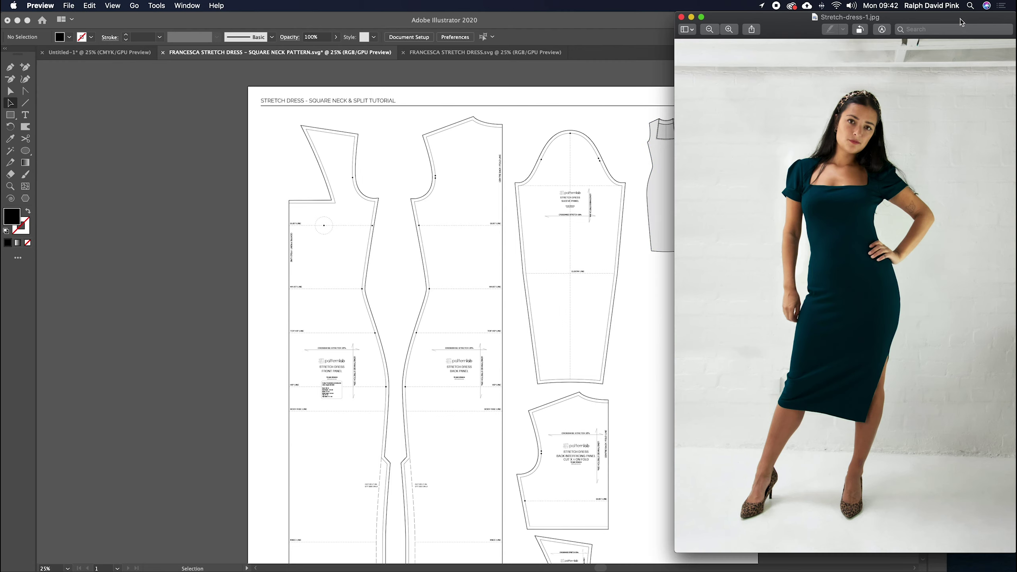
{"action": "left_click_drag", "start_coordinate": [803, 156], "coordinate": [767, 205]}
{"action": "left_click", "coordinate": [771, 226]}
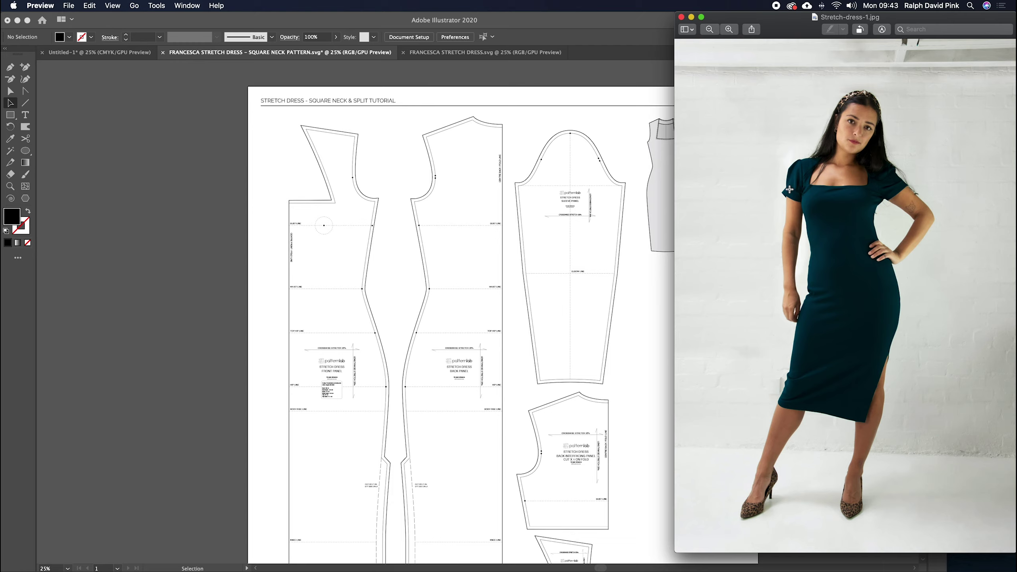